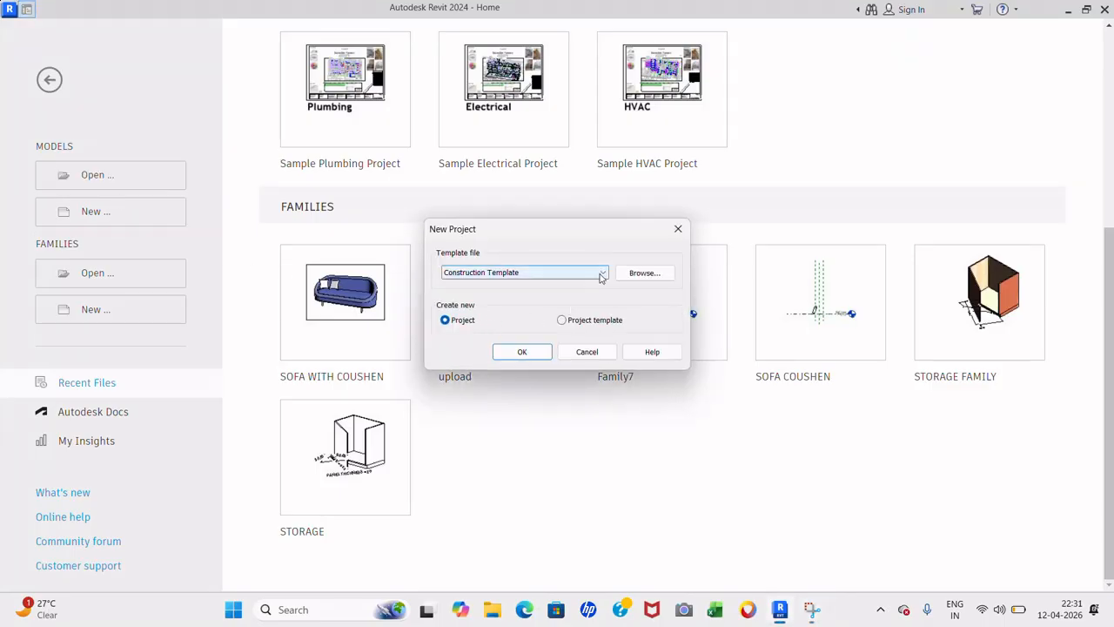
- Create a new project from the default template, opening on the Level 1 floor plan
click(599, 273)
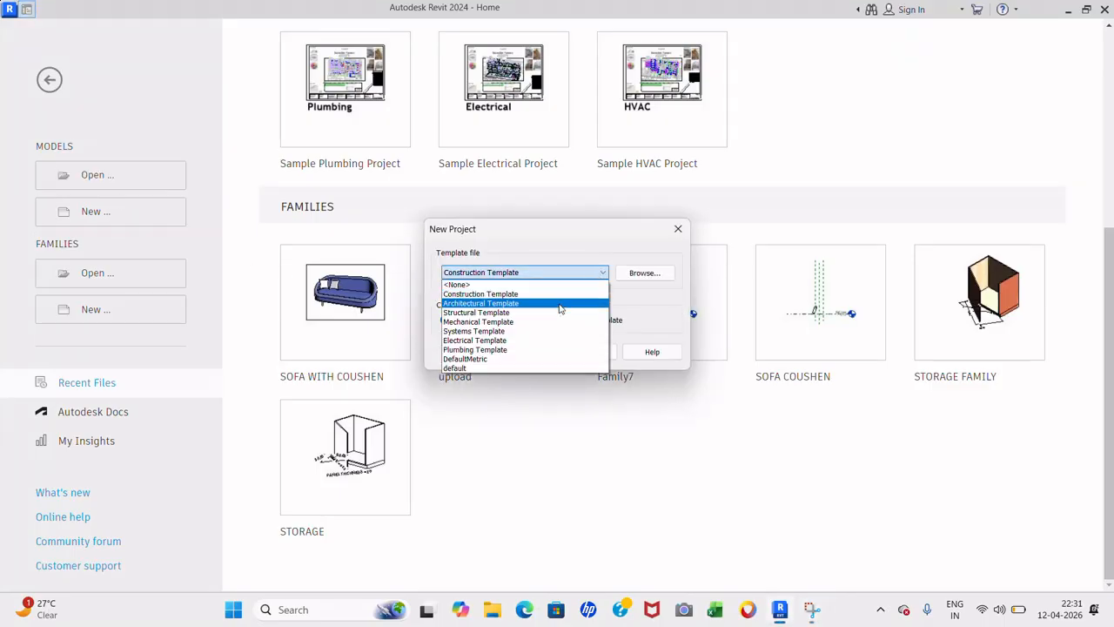
click(504, 366)
click(531, 351)
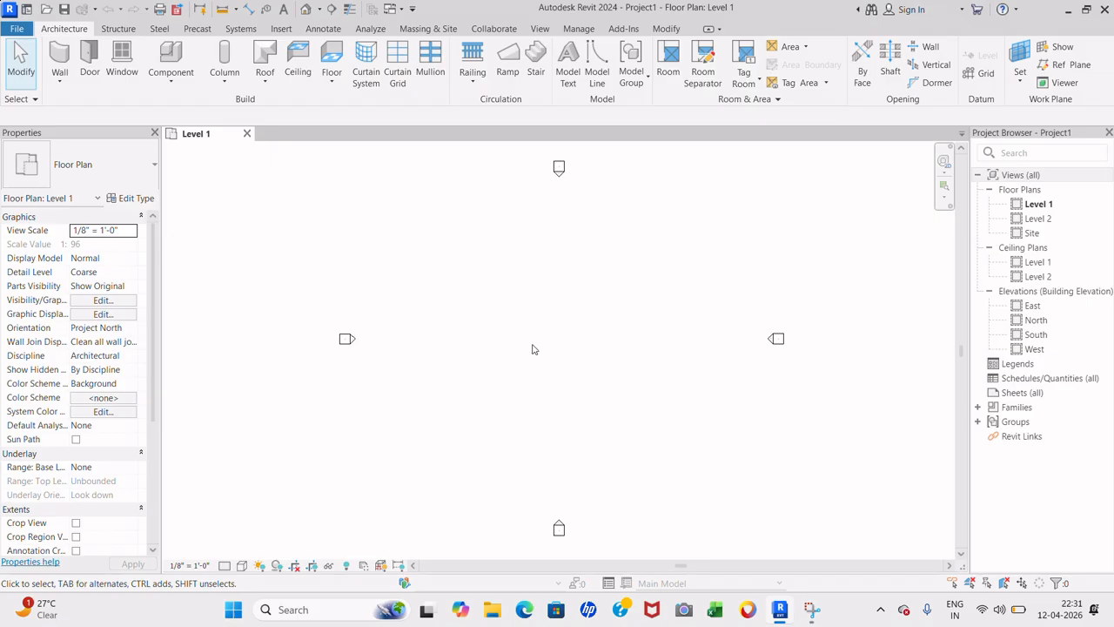
- Draw an 8-foot Generic wall on Level 1 and select it
click(59, 59)
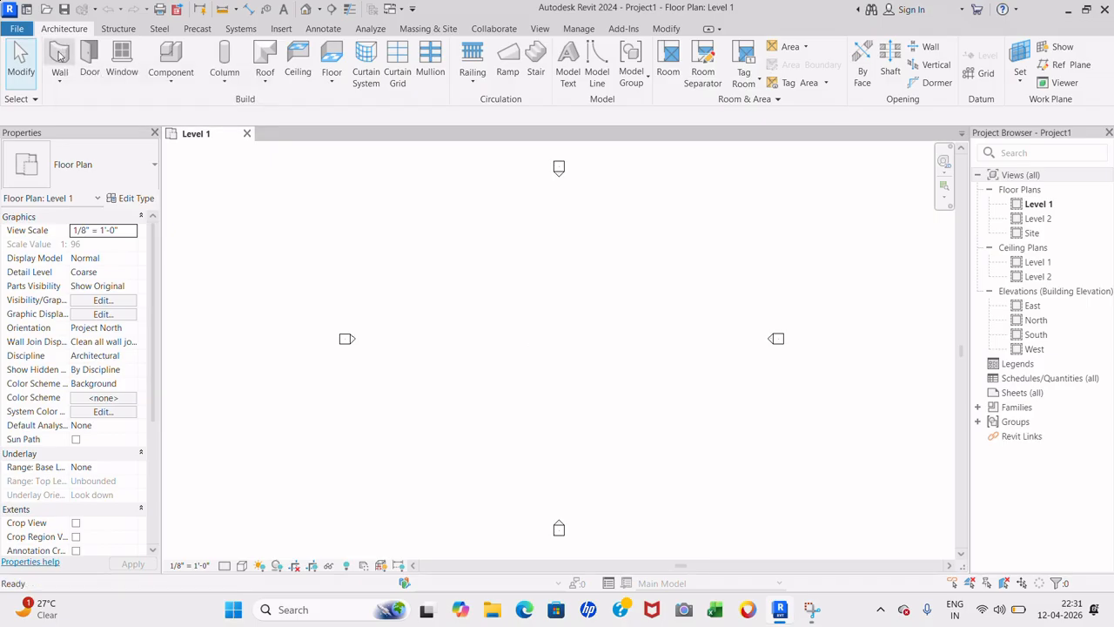
click(418, 287)
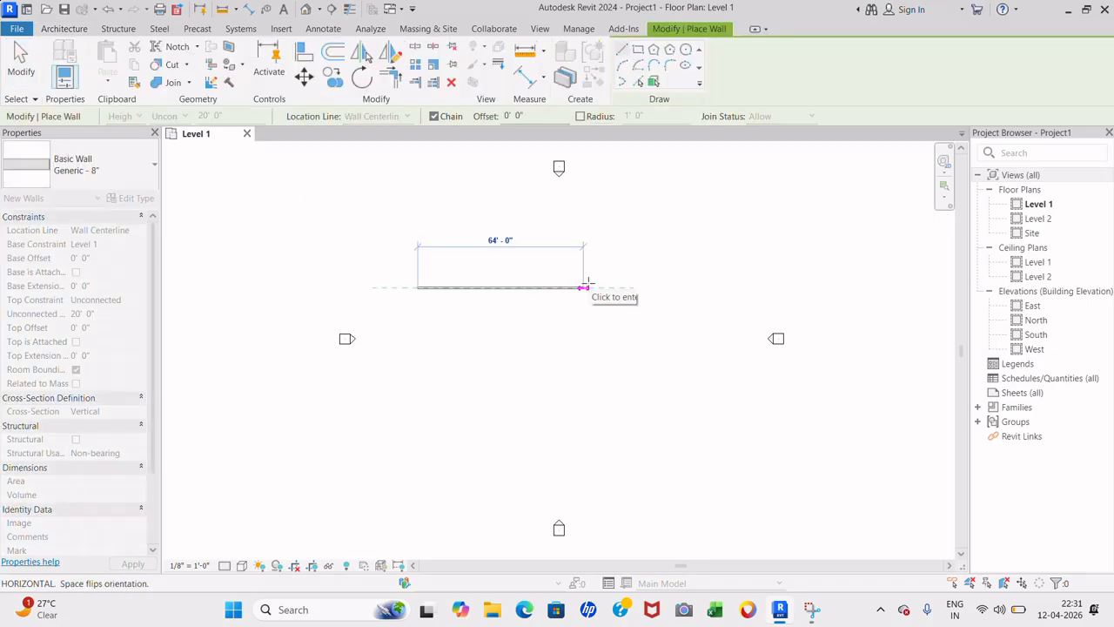
text(8)
key(Return)
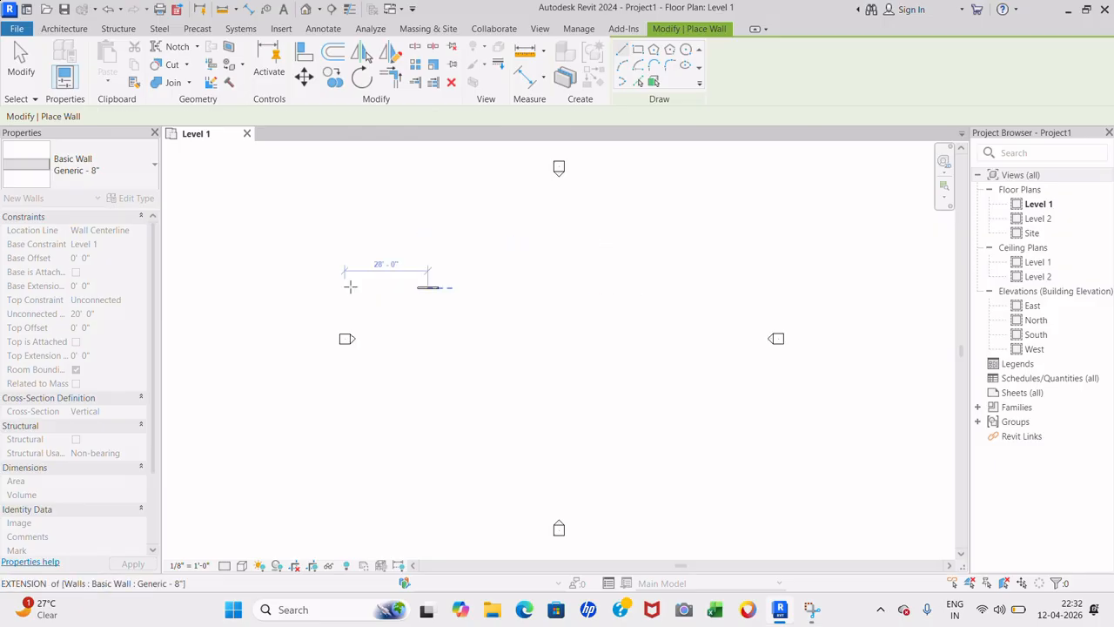
key(Escape)
scroll(350, 287, up, 2)
key(Escape)
scroll(512, 319, up, 2)
scroll(452, 301, up, 2)
drag(321, 177, 681, 364)
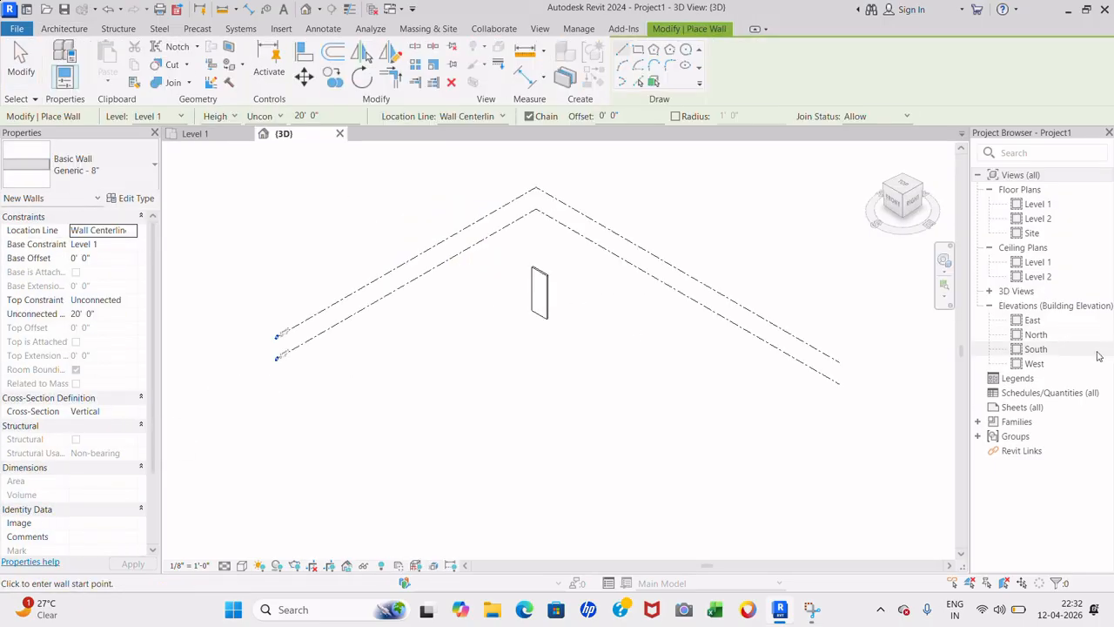
- In the South elevation, set the wall's Top Constraint to Up to level: Level 2
click(1062, 349)
double_click(1061, 345)
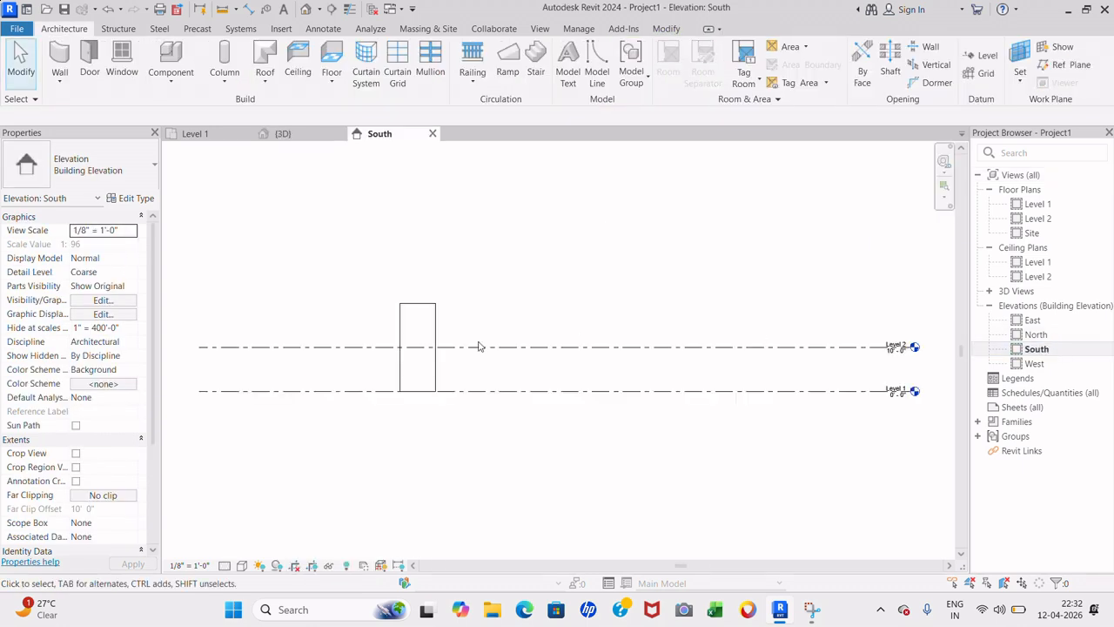
click(417, 309)
click(122, 300)
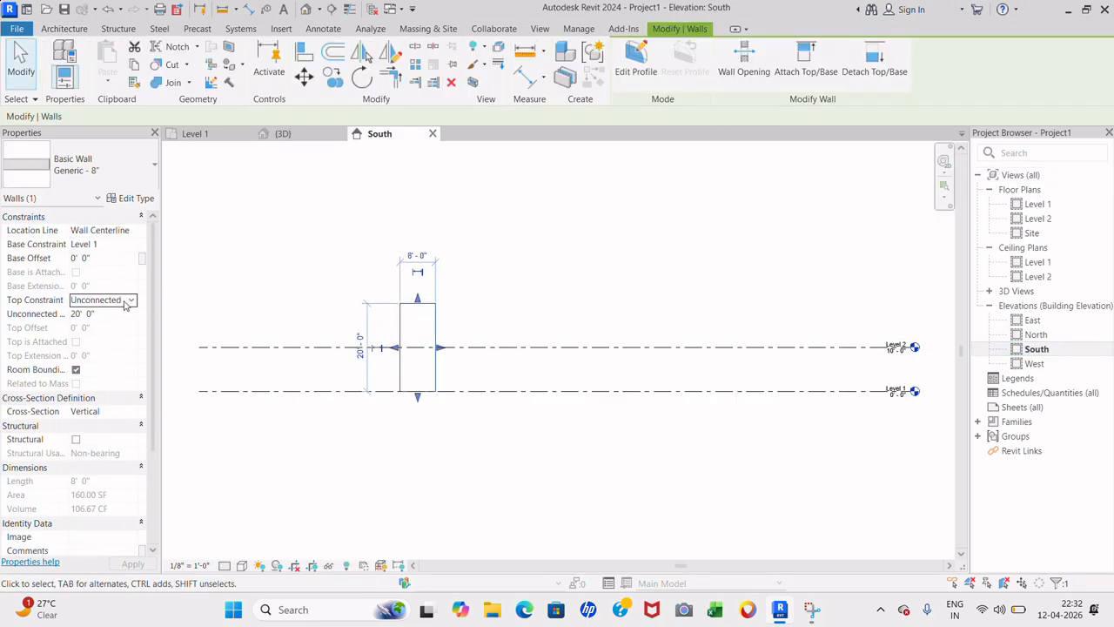
click(131, 299)
click(129, 337)
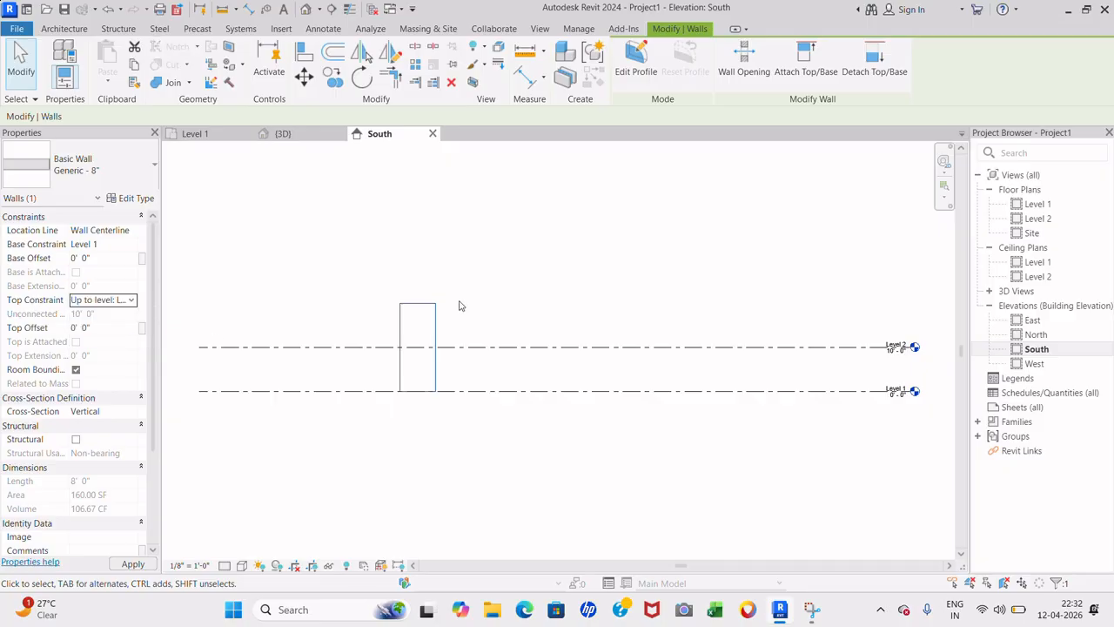
click(485, 282)
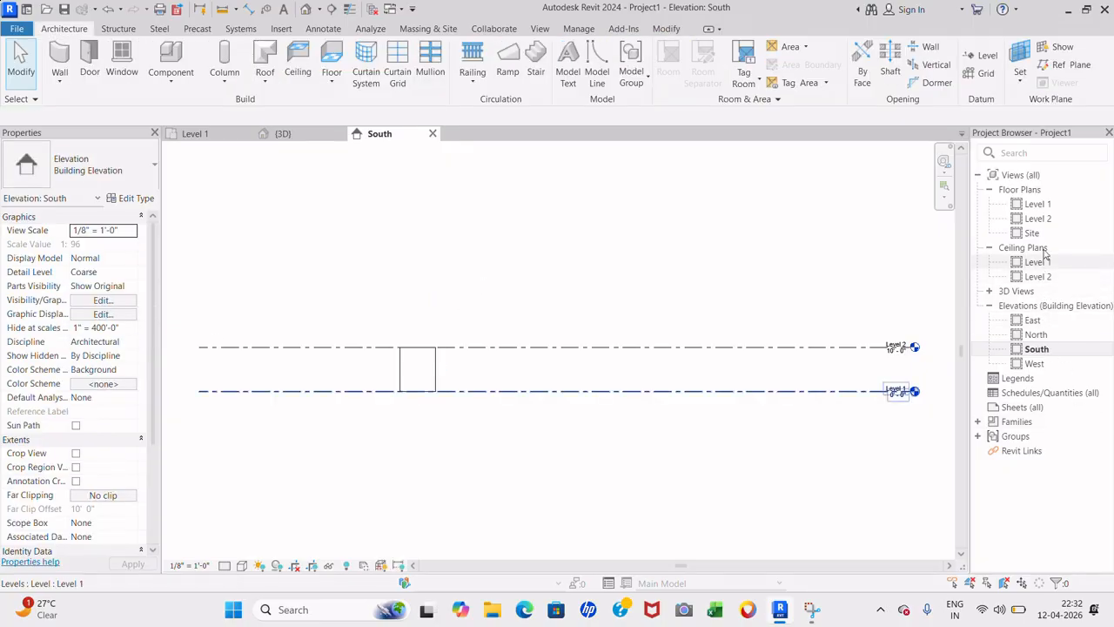
double_click(1038, 204)
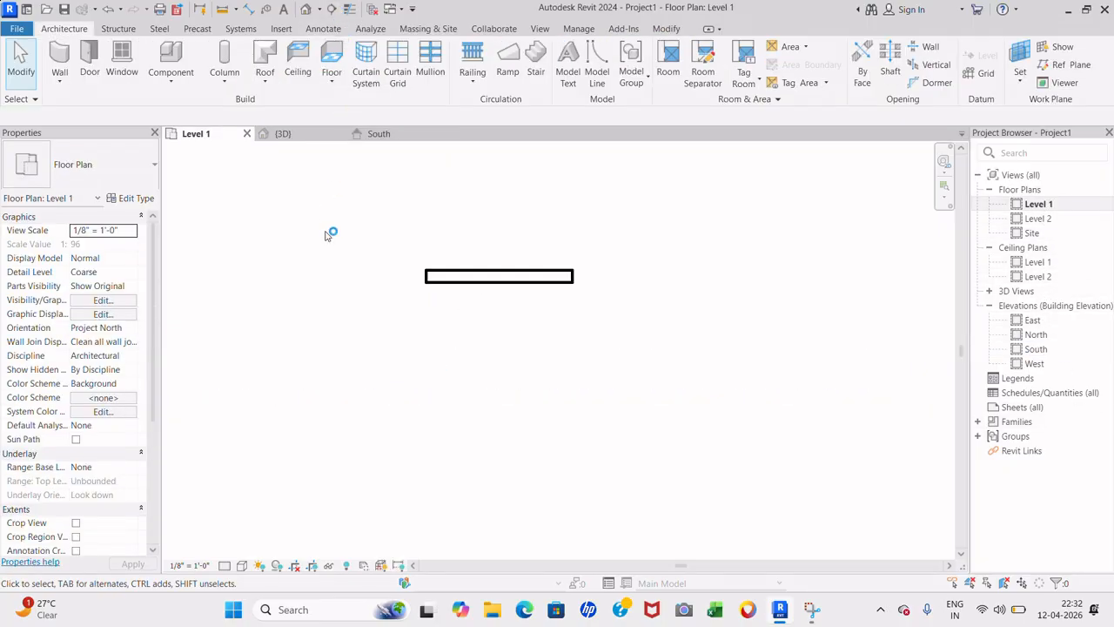
- Place a section line across the Level 1 plan
click(172, 80)
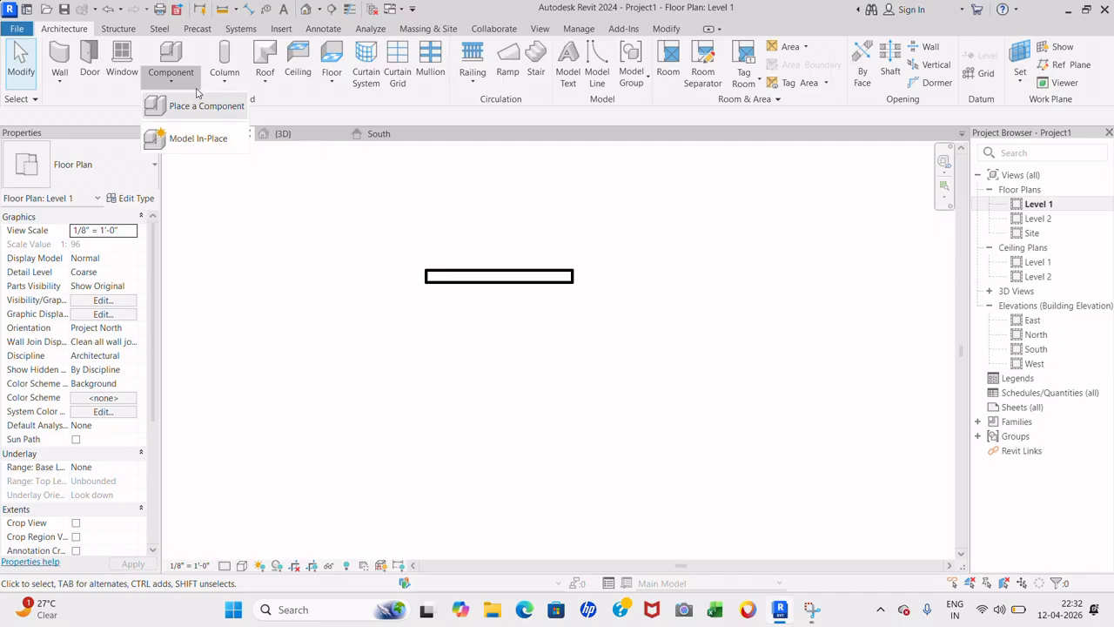
click(331, 11)
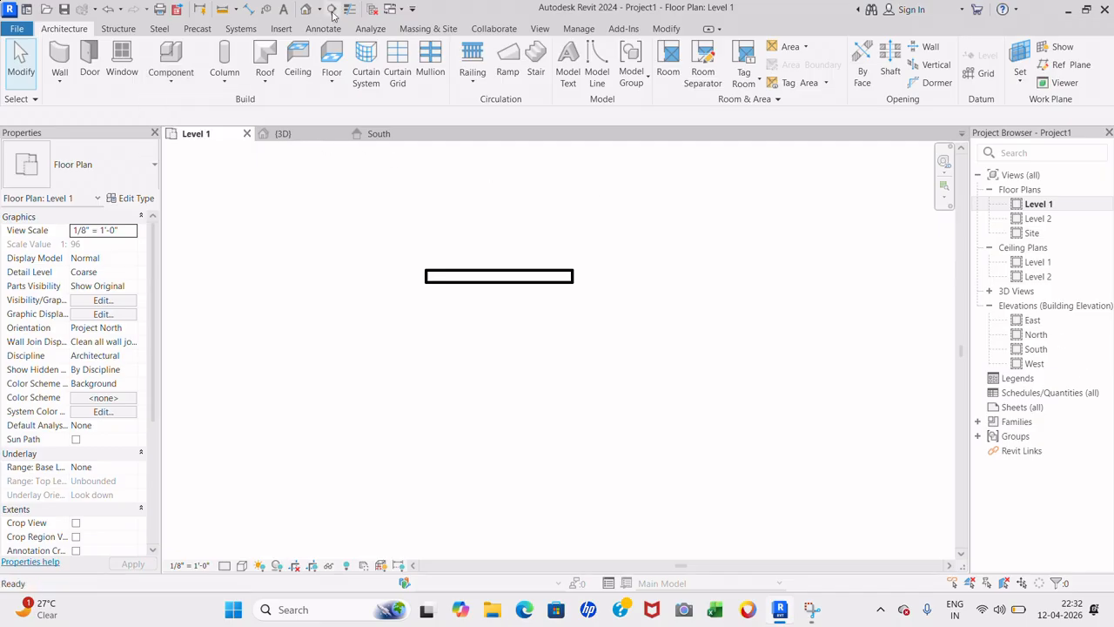
click(331, 11)
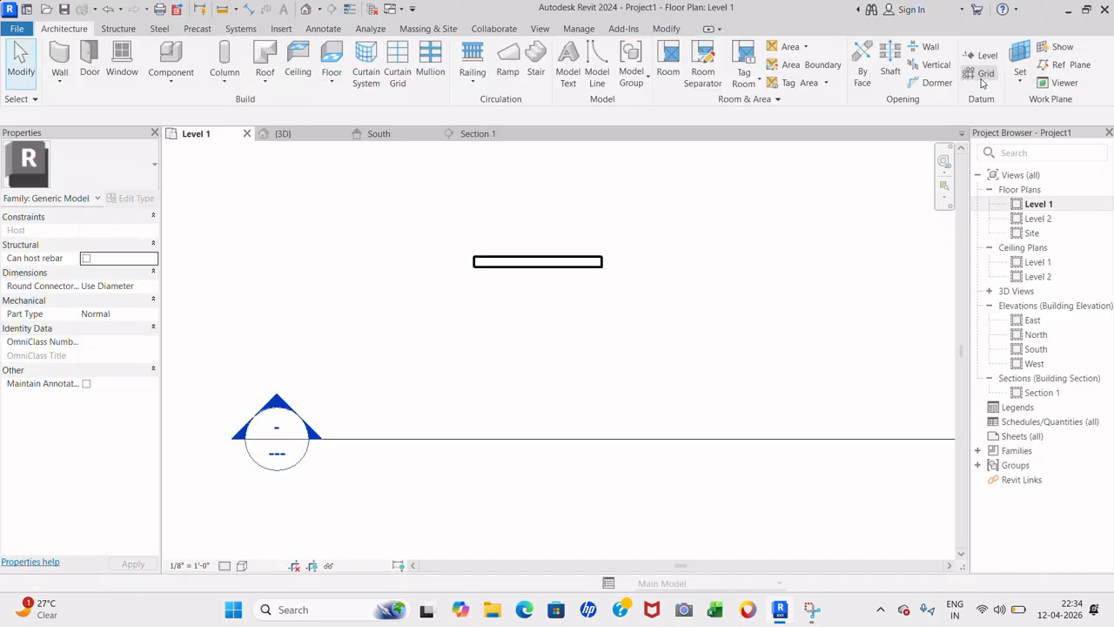
- Start an in-place Generic Models family named Generic Models 1
click(159, 83)
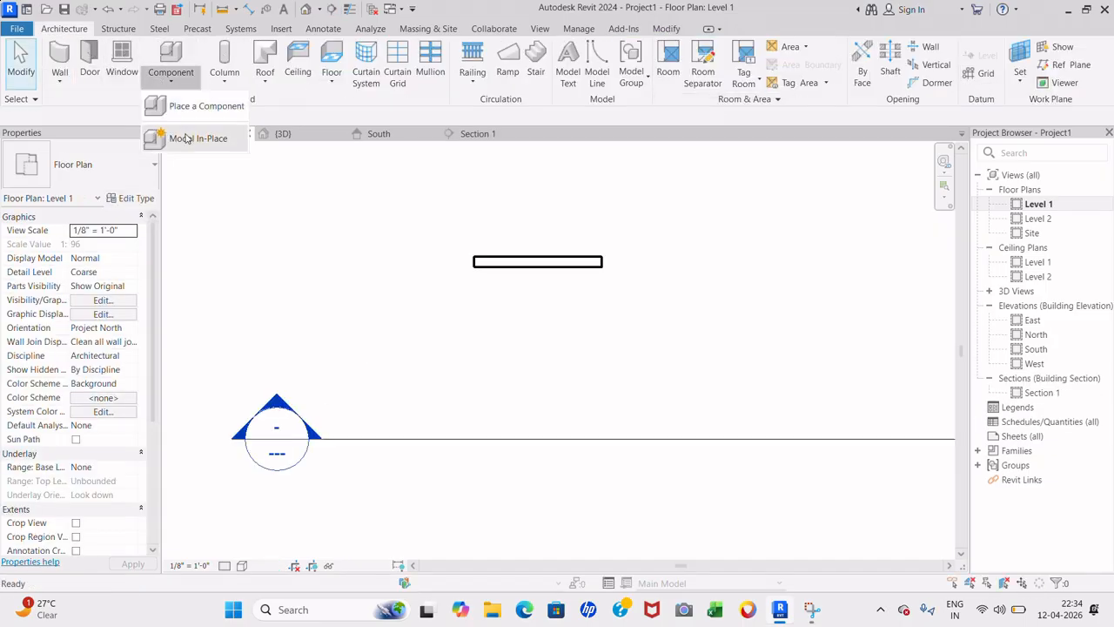
click(166, 137)
scroll(471, 290, down, 5)
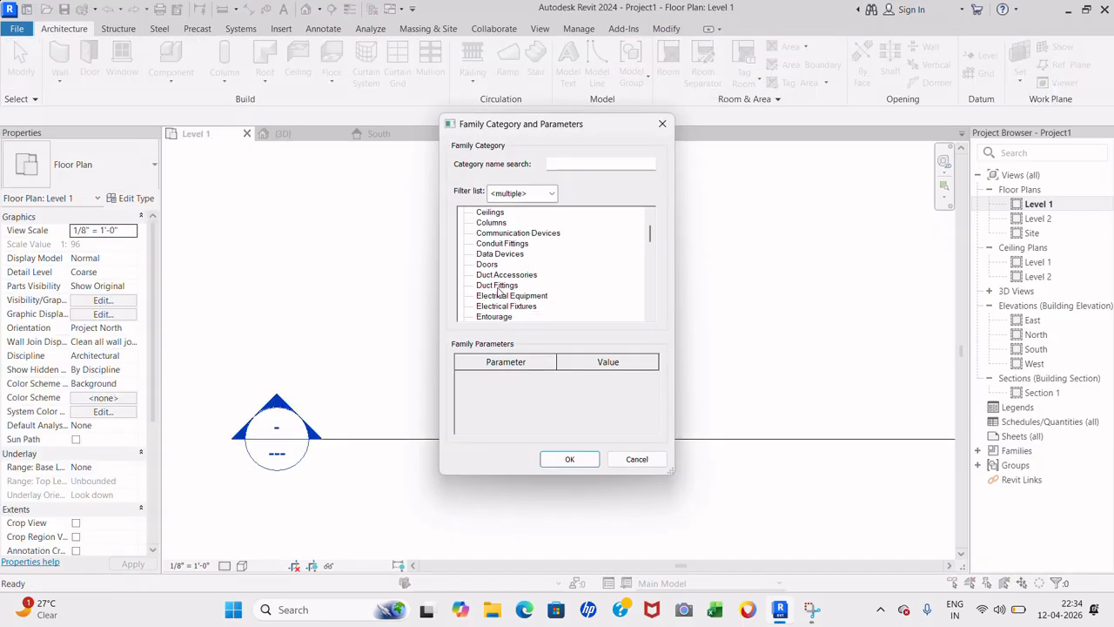
click(514, 275)
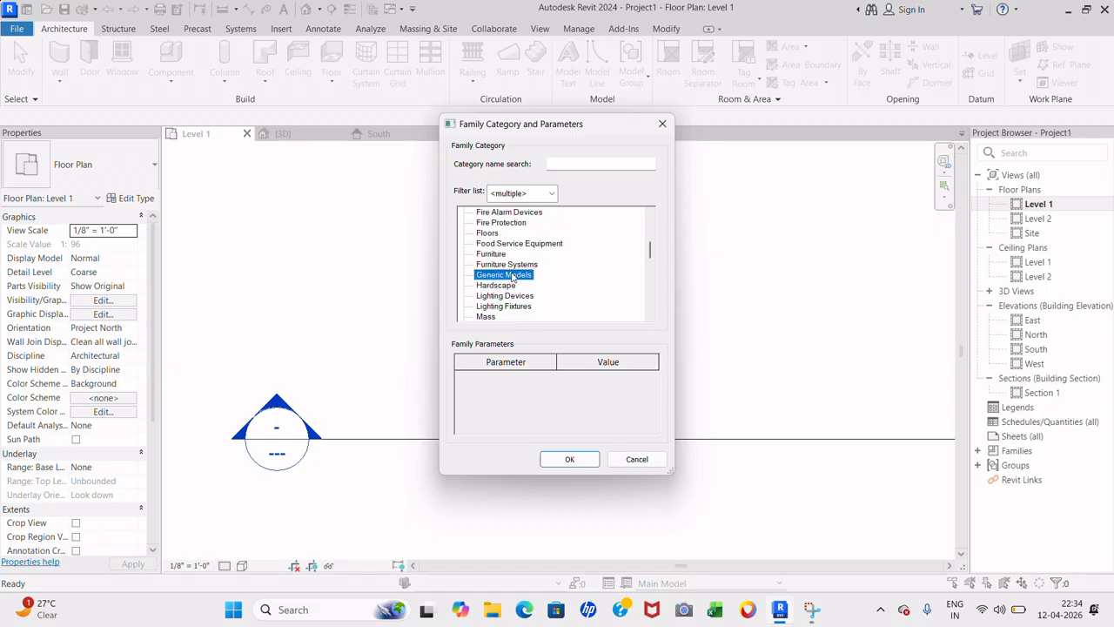
click(566, 460)
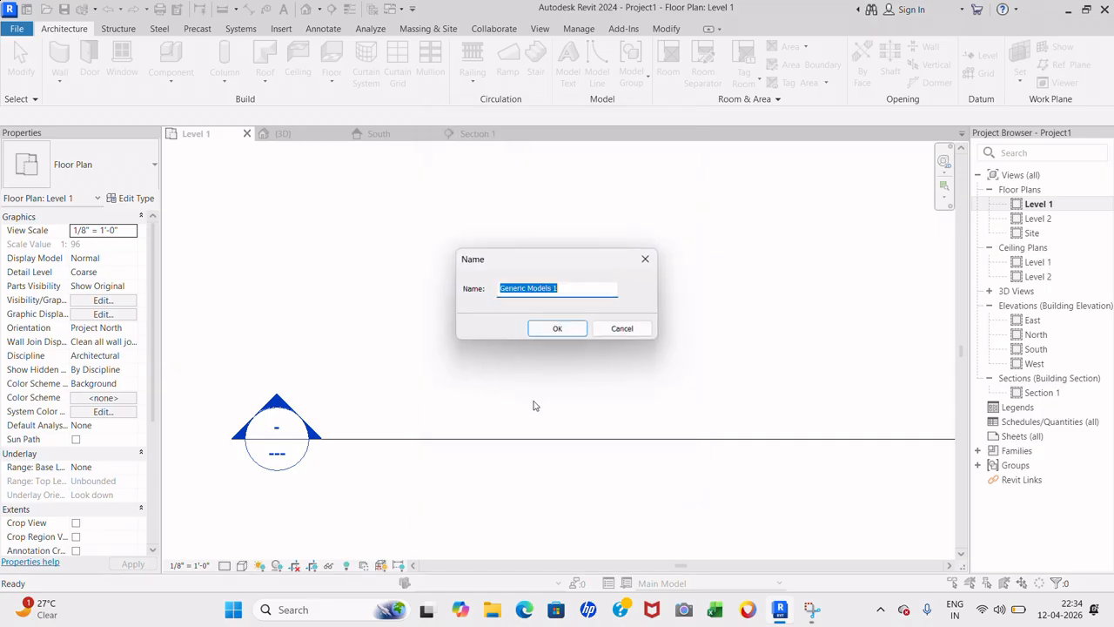
click(558, 329)
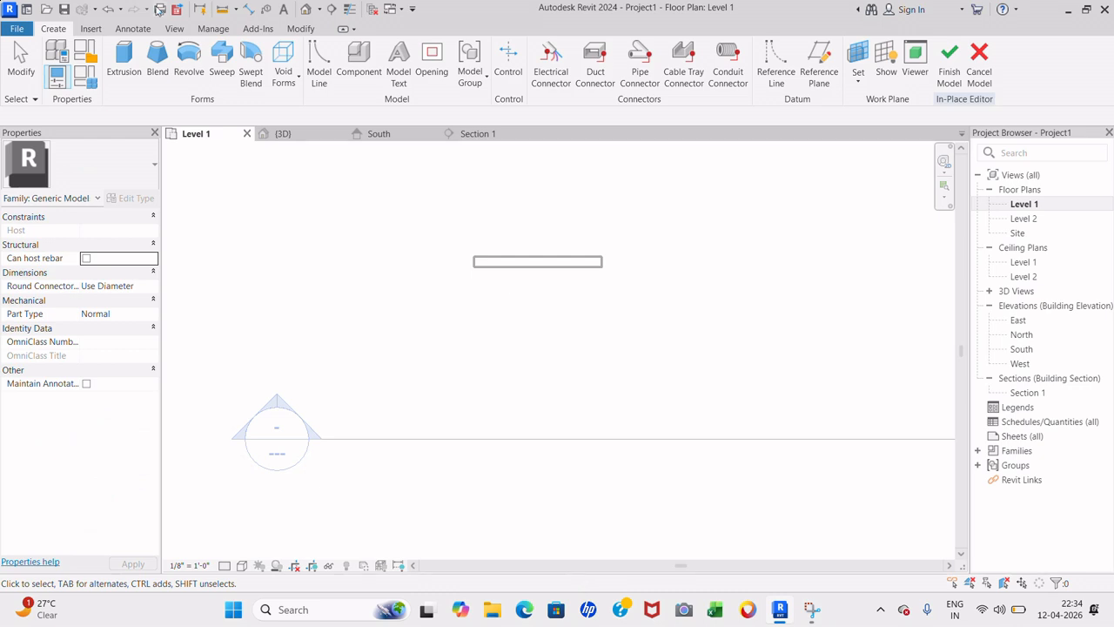
- Sketch an 8' by 2' rectangle along the wall's front face and finish the extrusion
click(123, 61)
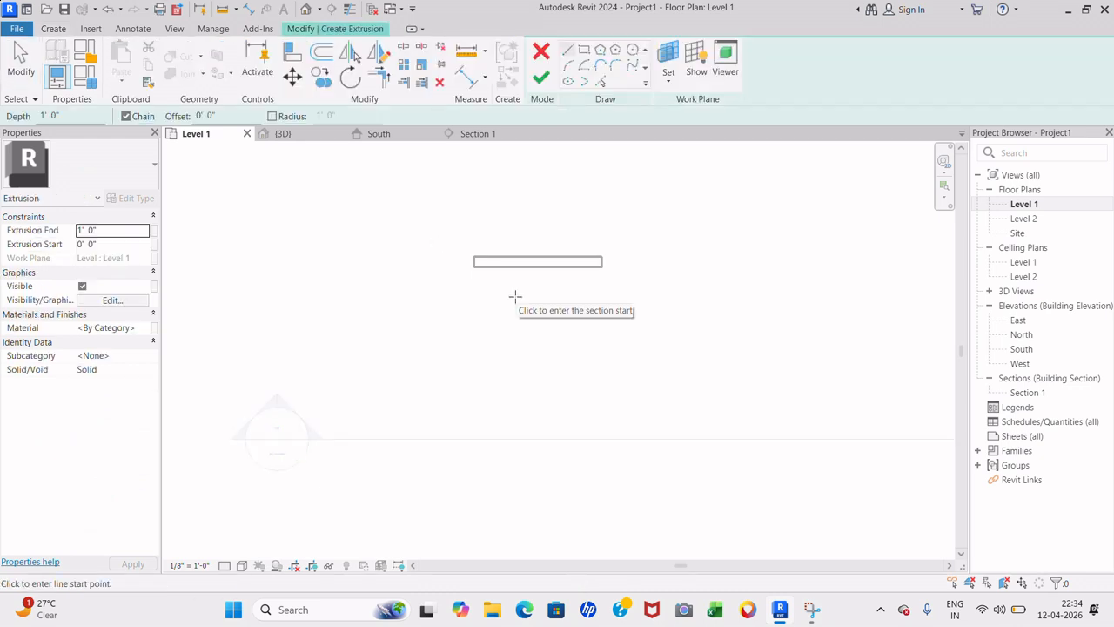
scroll(488, 281, up, 2)
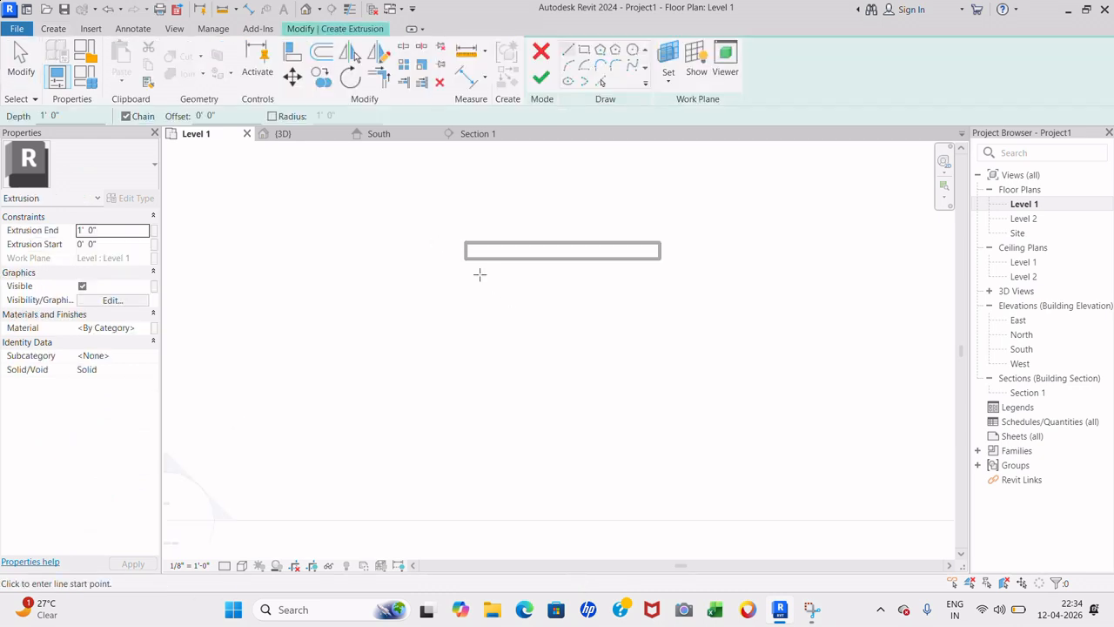
click(468, 265)
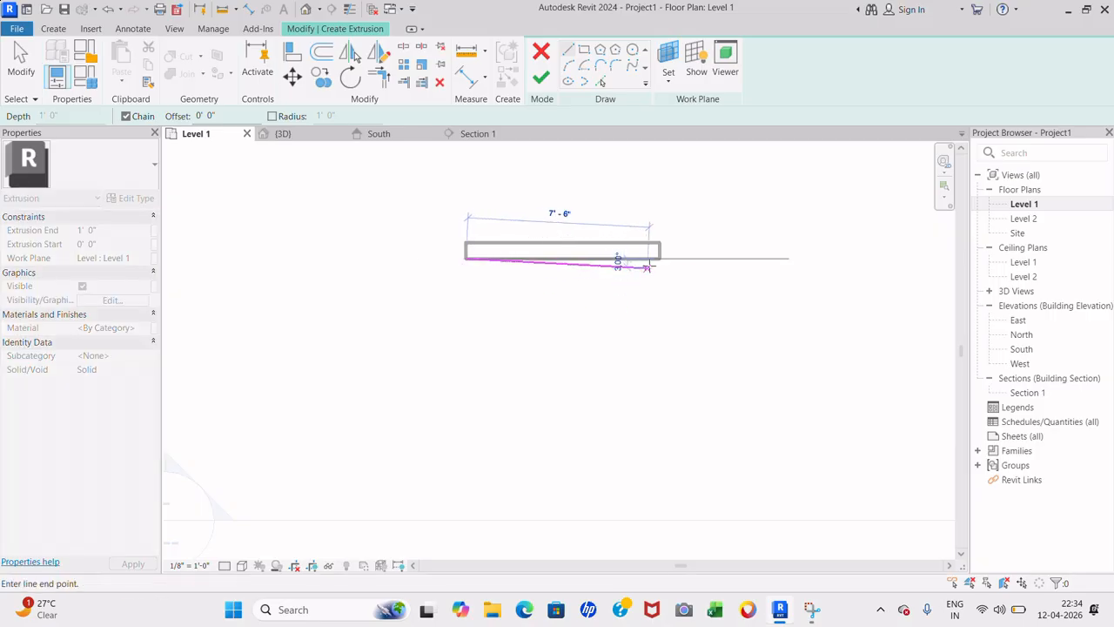
click(659, 258)
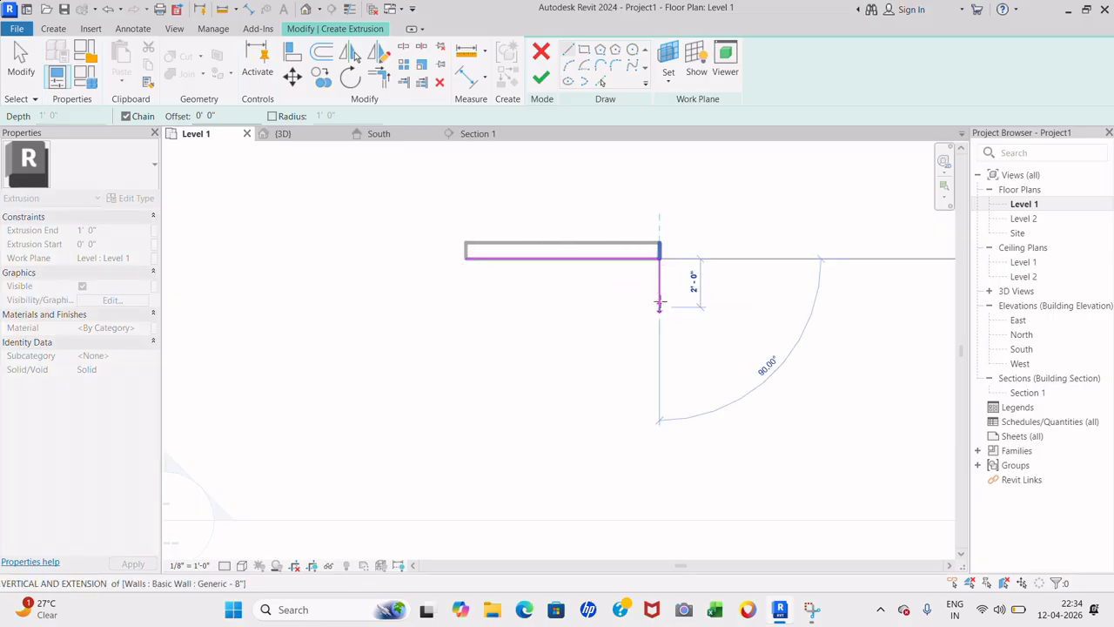
click(659, 306)
click(468, 307)
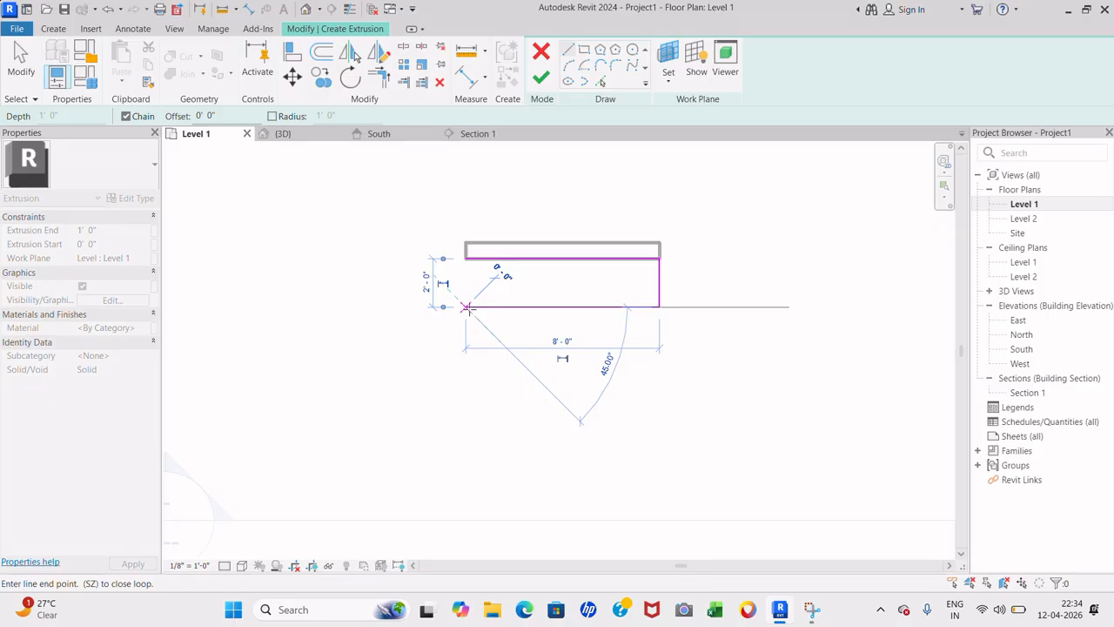
click(466, 258)
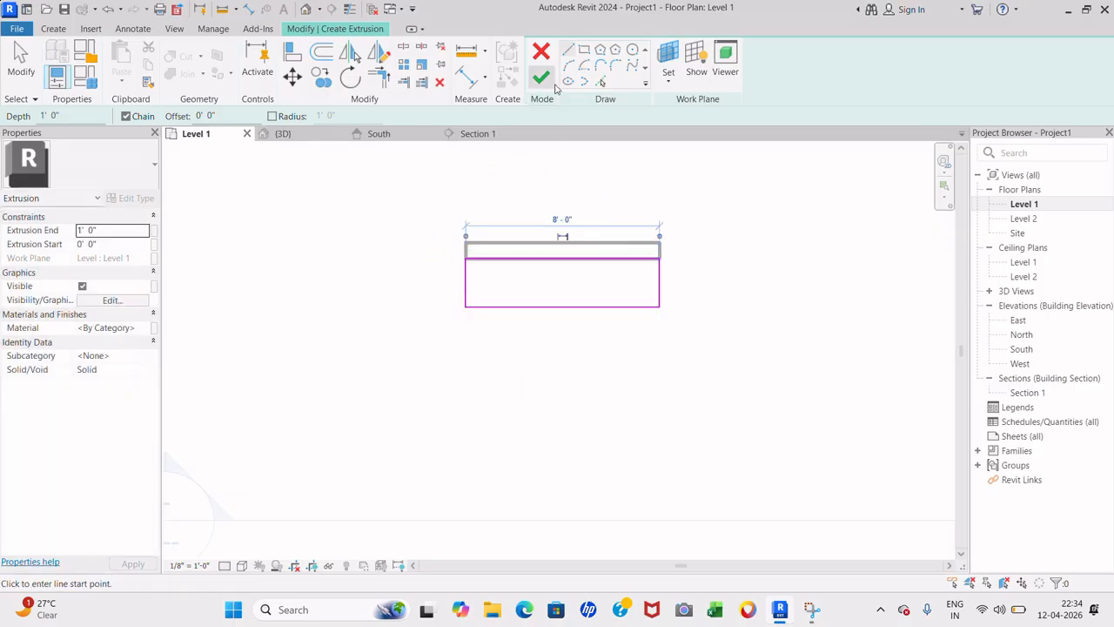
click(542, 79)
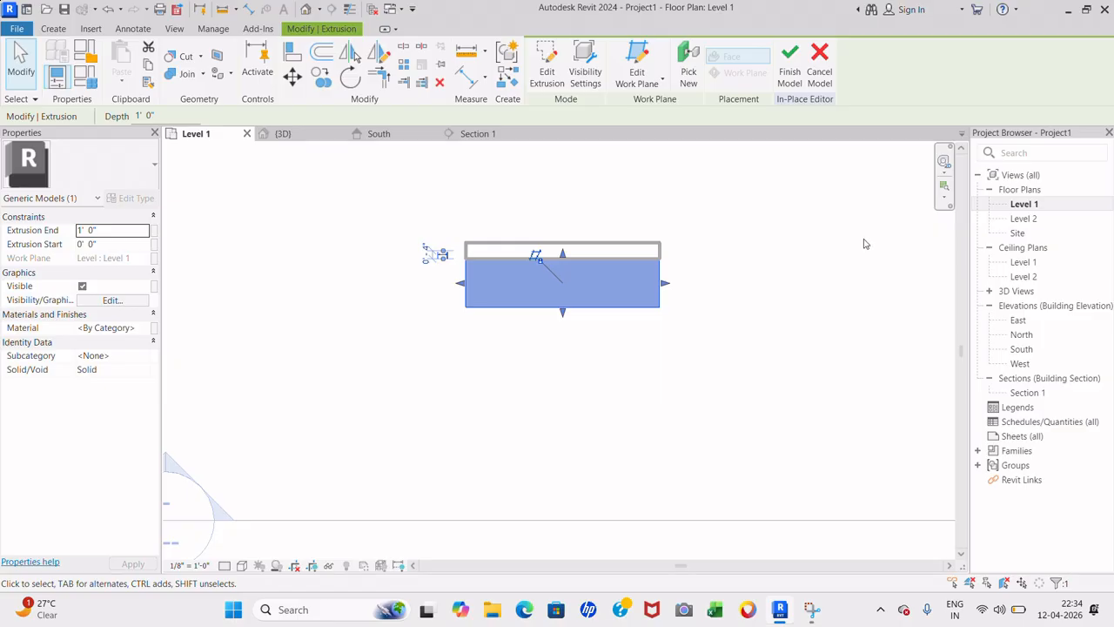
double_click(1016, 294)
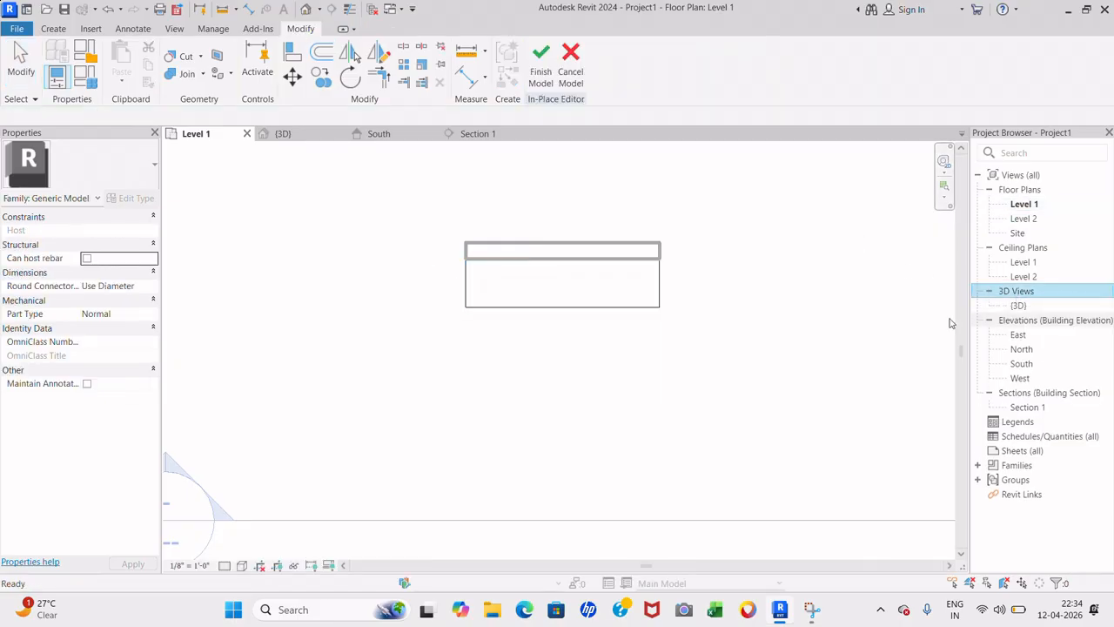
- View the extrusion from the front in the default 3D view and drag it taller
double_click(1019, 306)
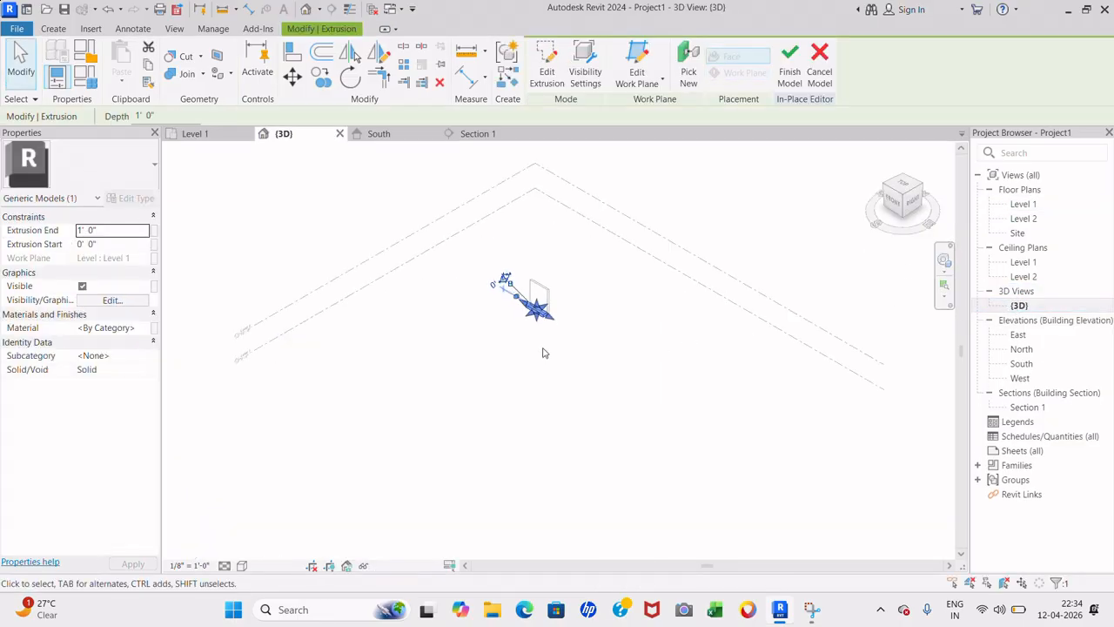
scroll(531, 340, up, 3)
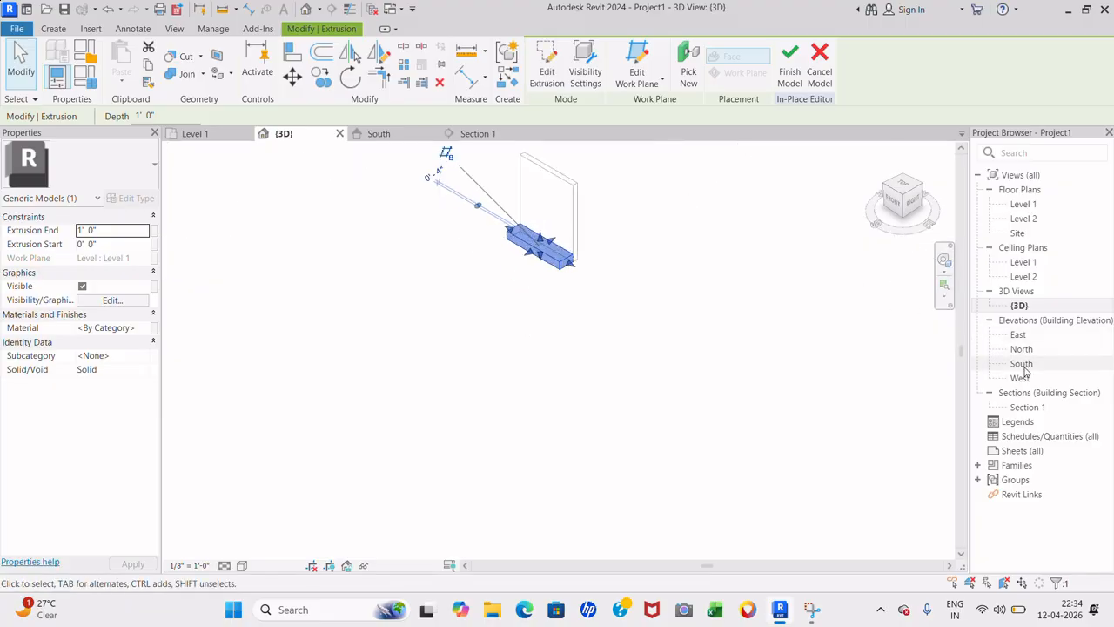
click(890, 202)
scroll(621, 378, down, 3)
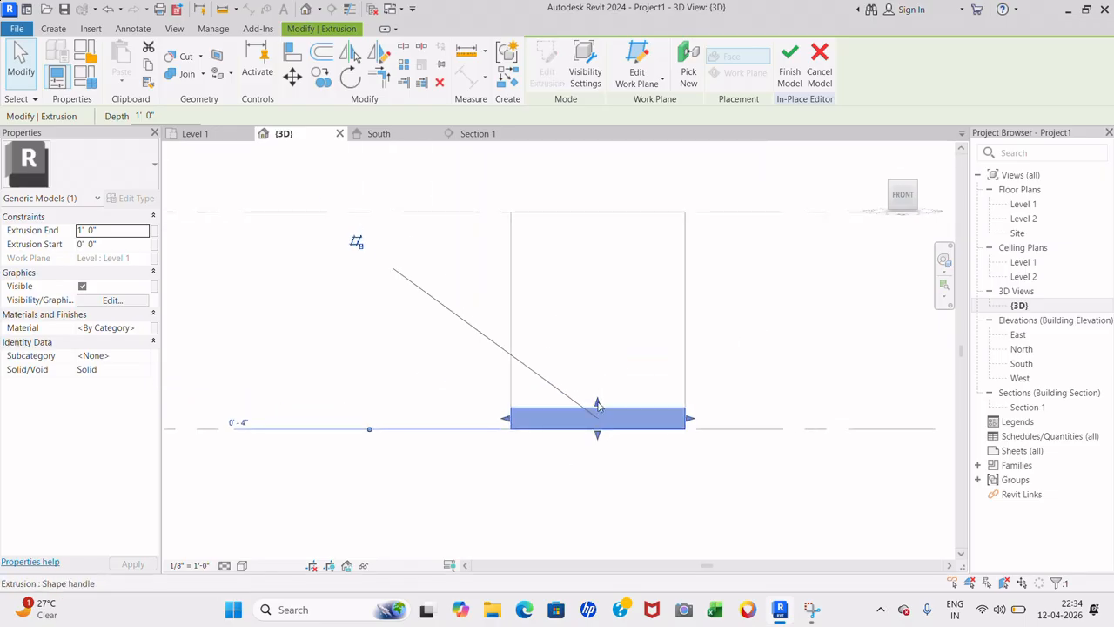
drag(597, 404, 589, 375)
click(758, 375)
click(627, 374)
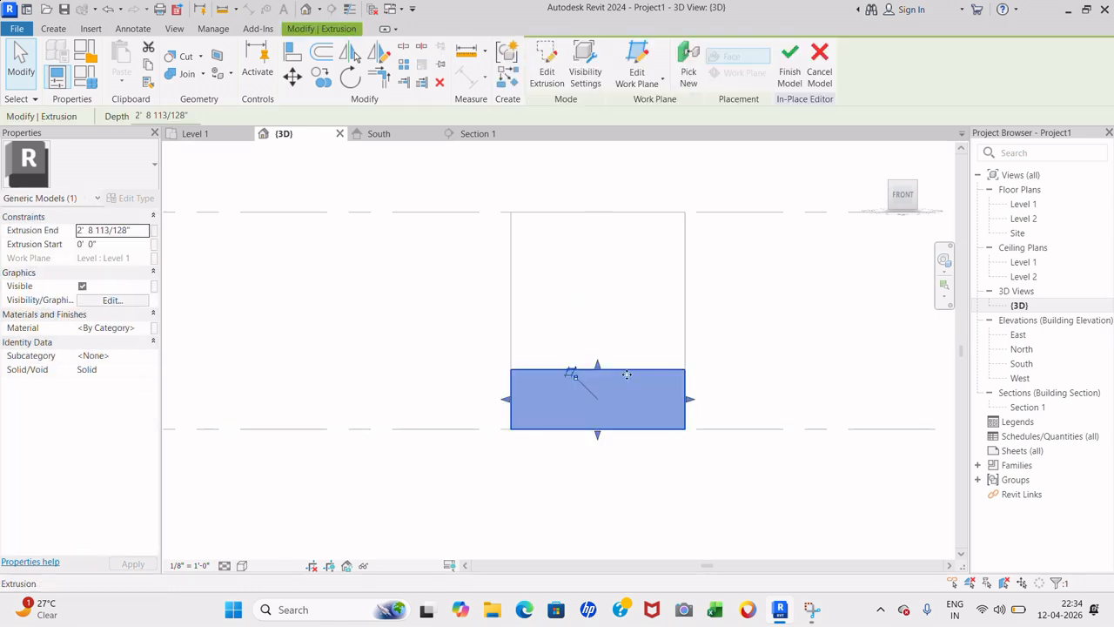
- Set the extrusion's End value to 2' 9" and reselect the lower box
click(115, 232)
drag(136, 230, 52, 235)
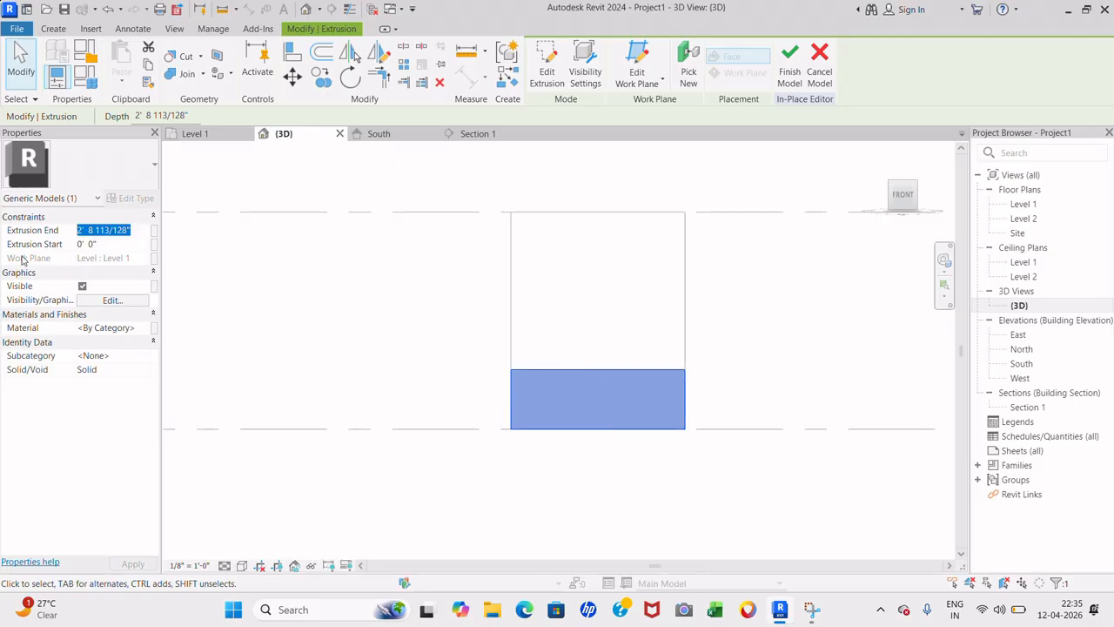
text(2'9)
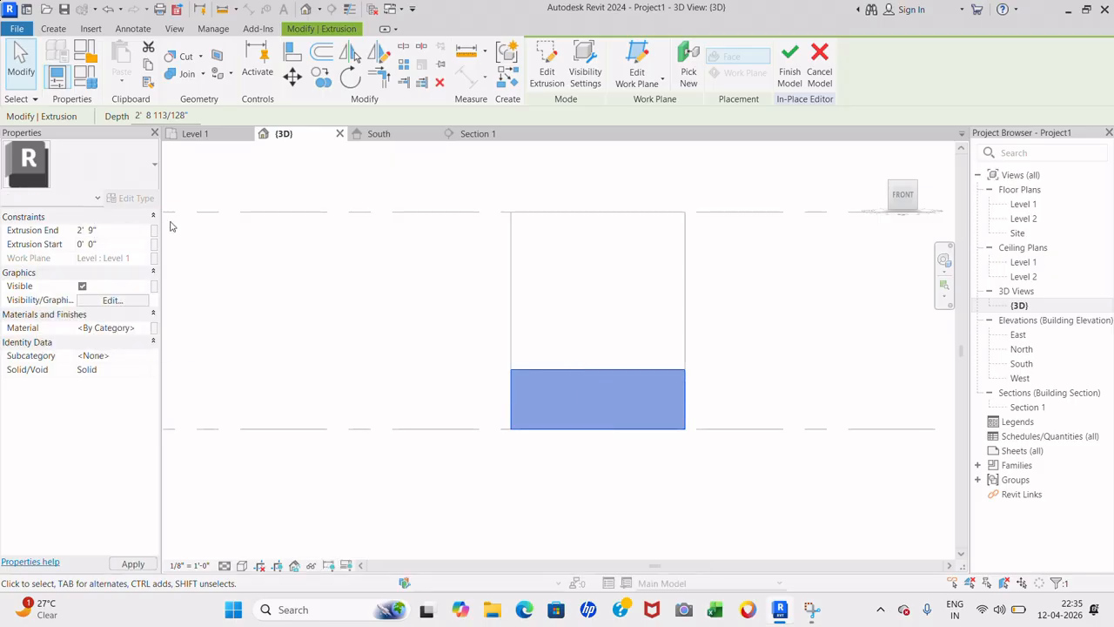
click(270, 278)
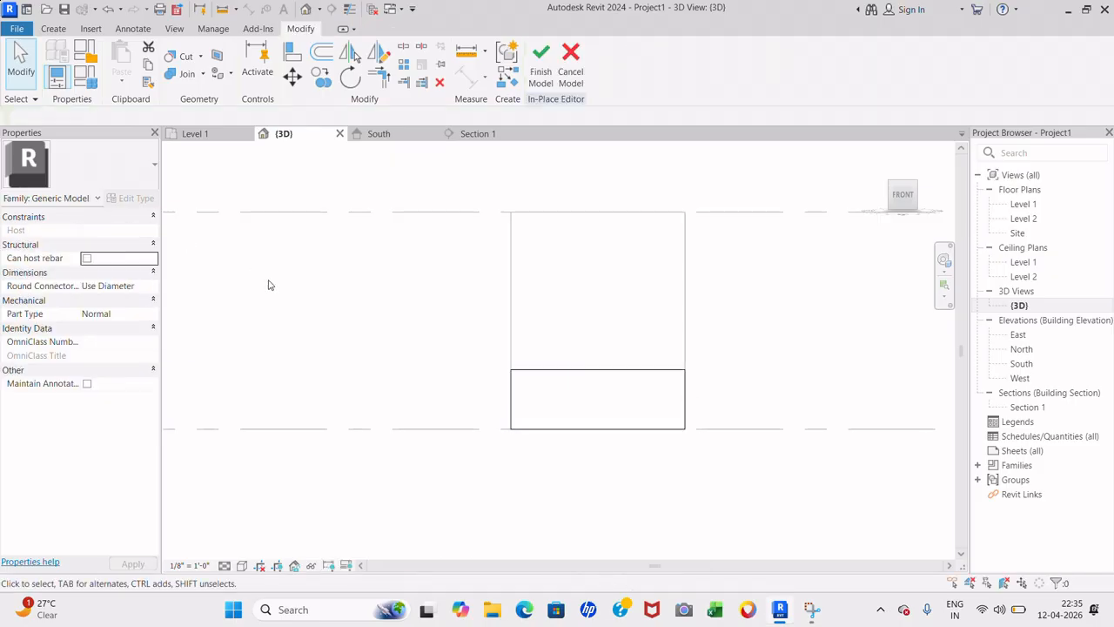
click(574, 372)
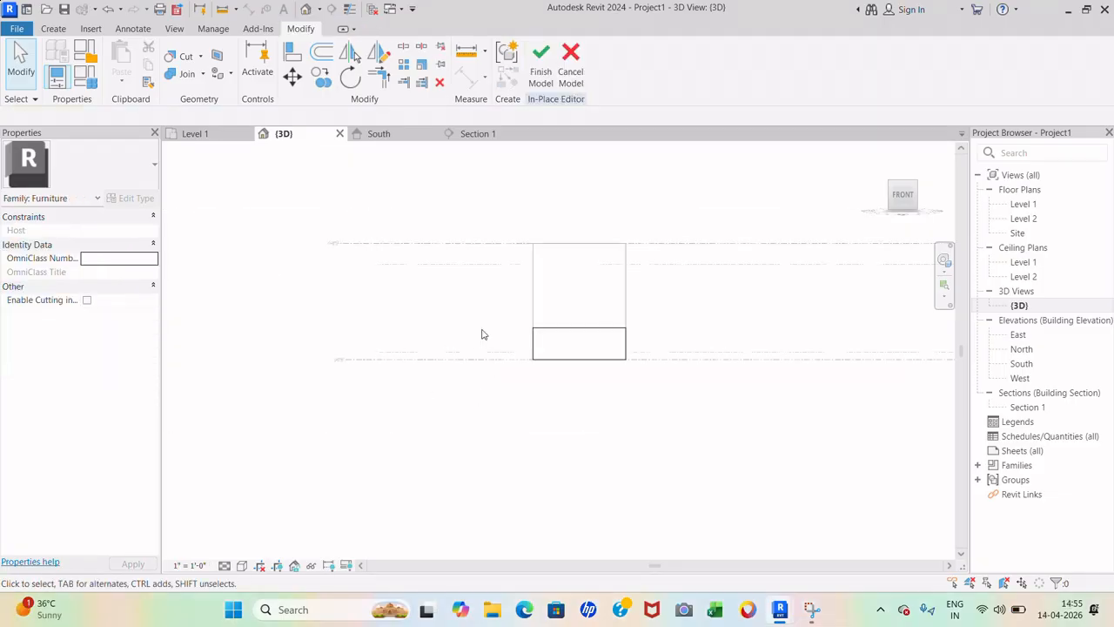
- Start a void extrusion with the box's front face as its work plane, viewed from the front
scroll(618, 368, up, 3)
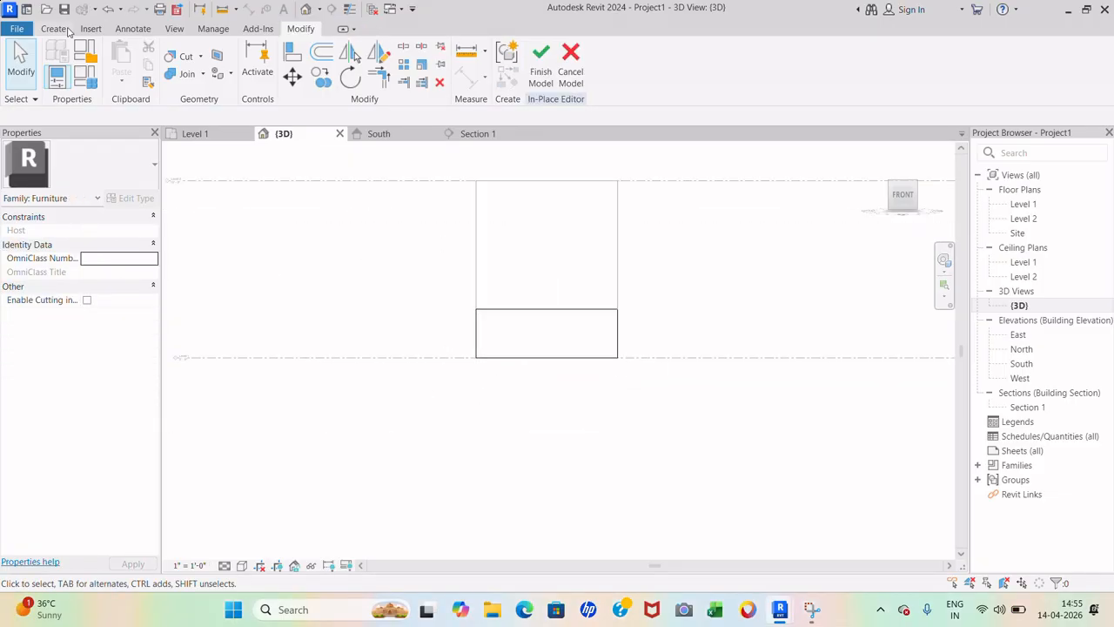
click(53, 29)
click(284, 72)
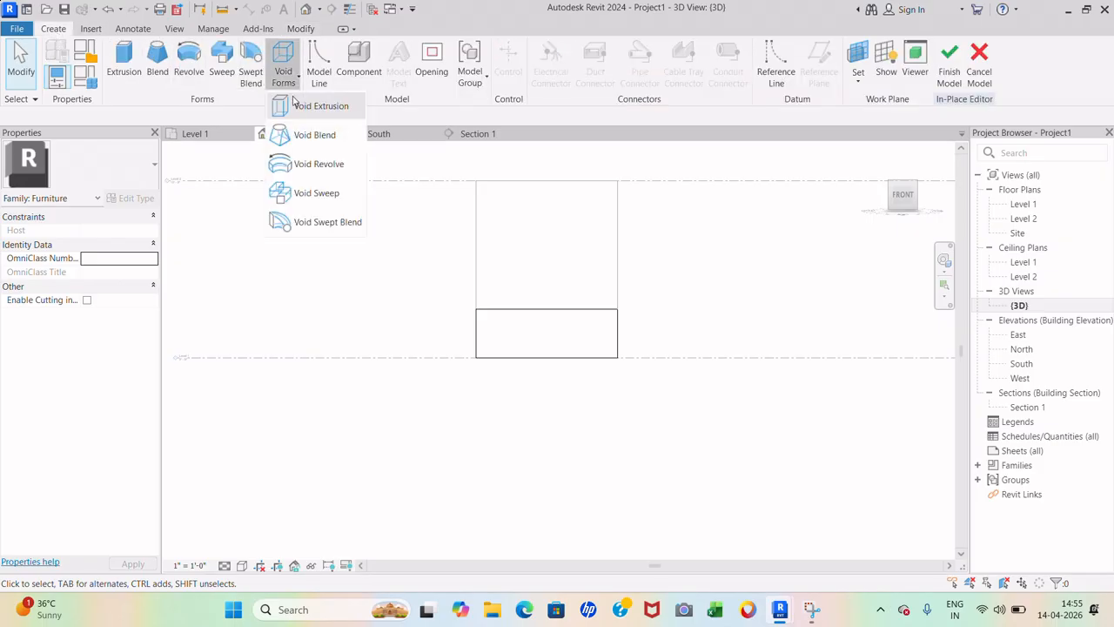
click(313, 106)
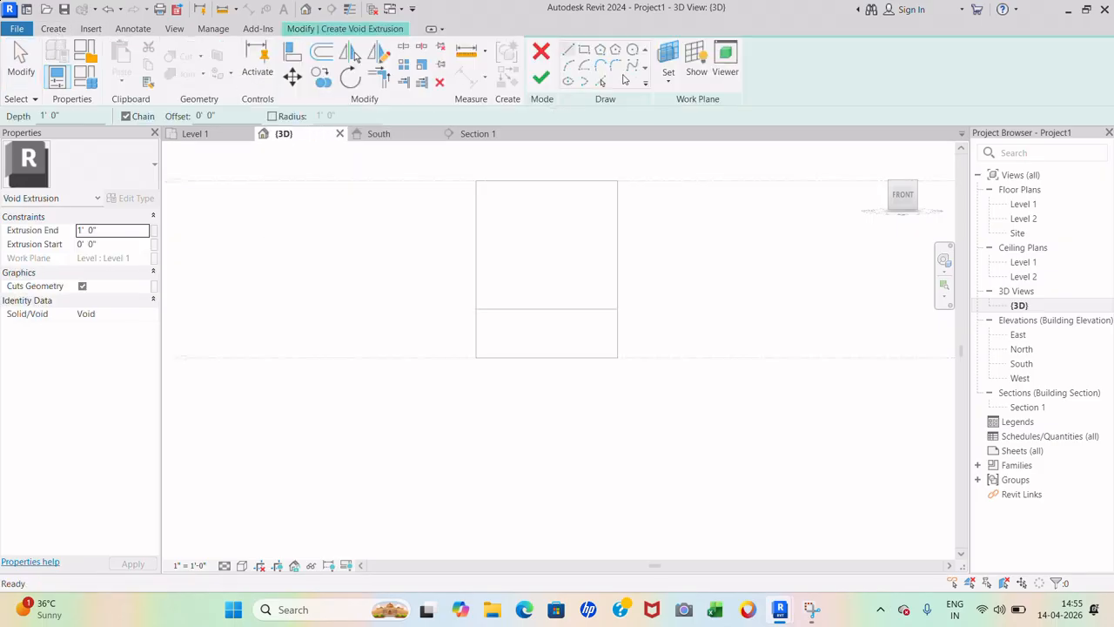
click(667, 62)
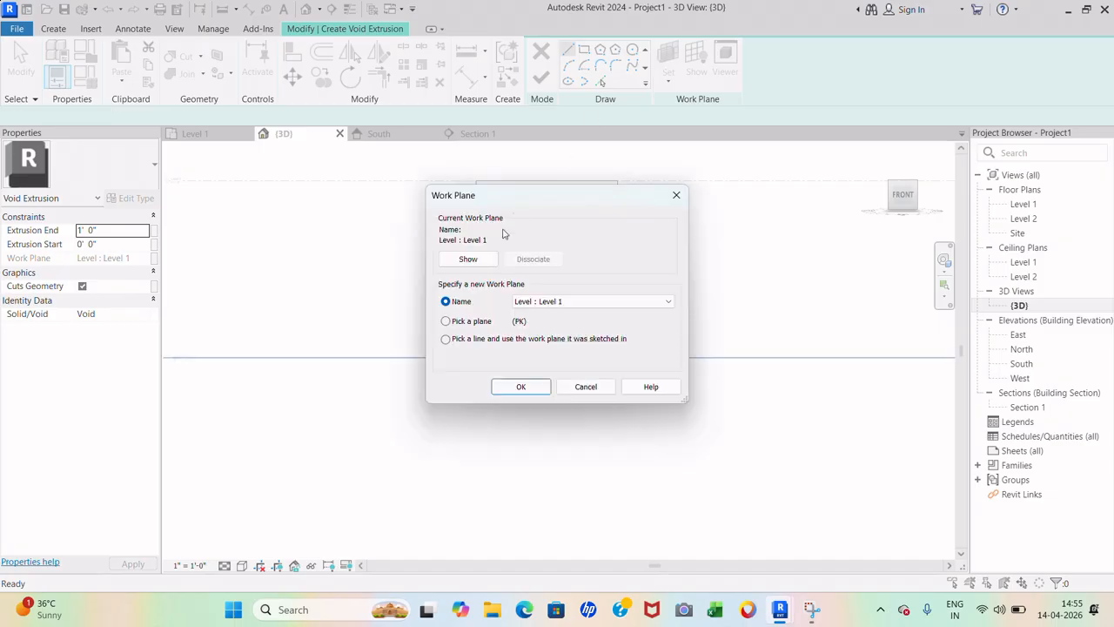
click(522, 386)
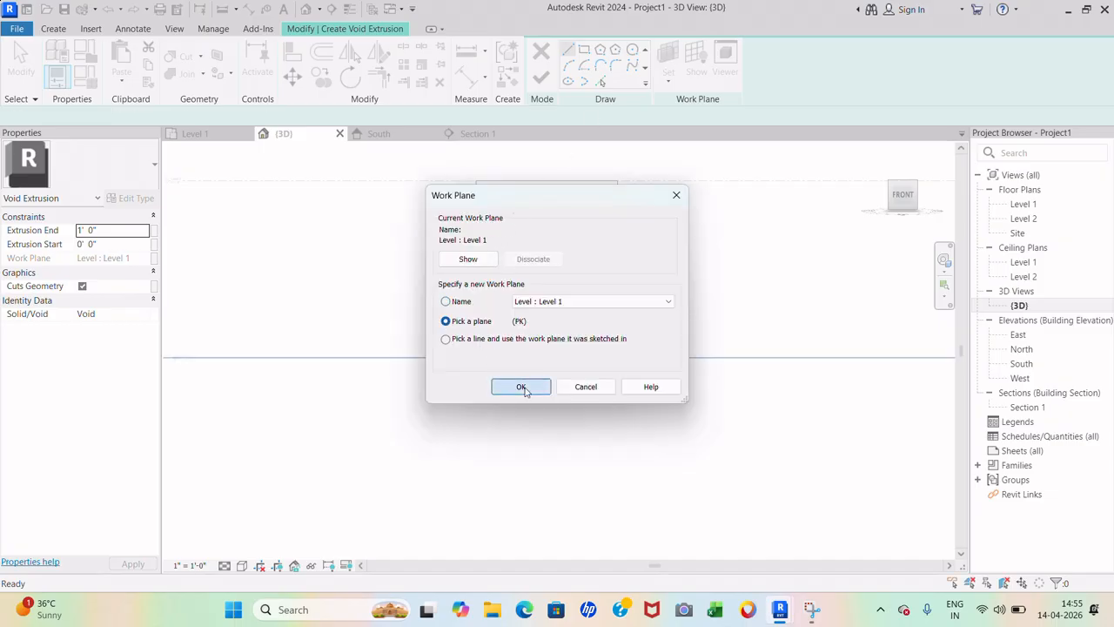
shift+middle_drag(659, 318, 689, 278)
click(788, 202)
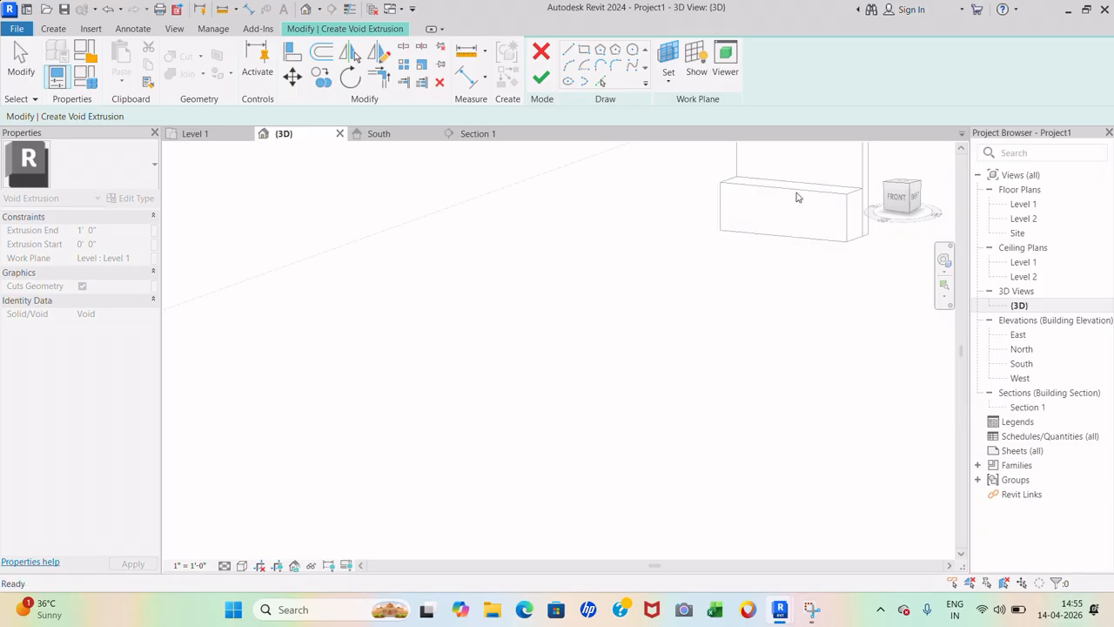
click(899, 203)
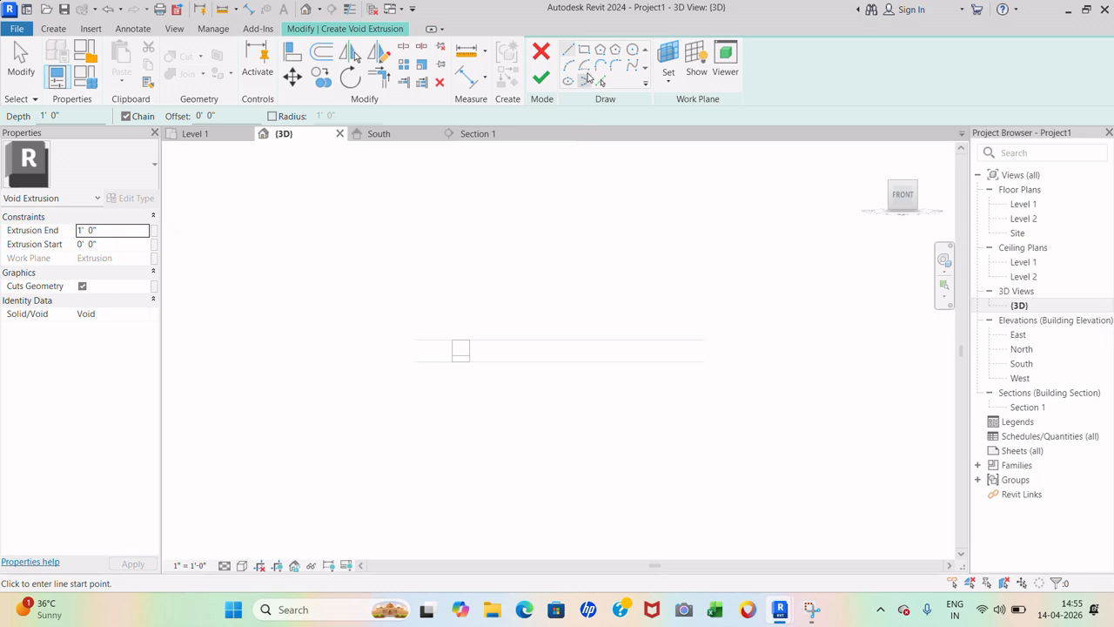
- Draw a rectangle inset 0' 3" inside the box's front face edges
click(586, 53)
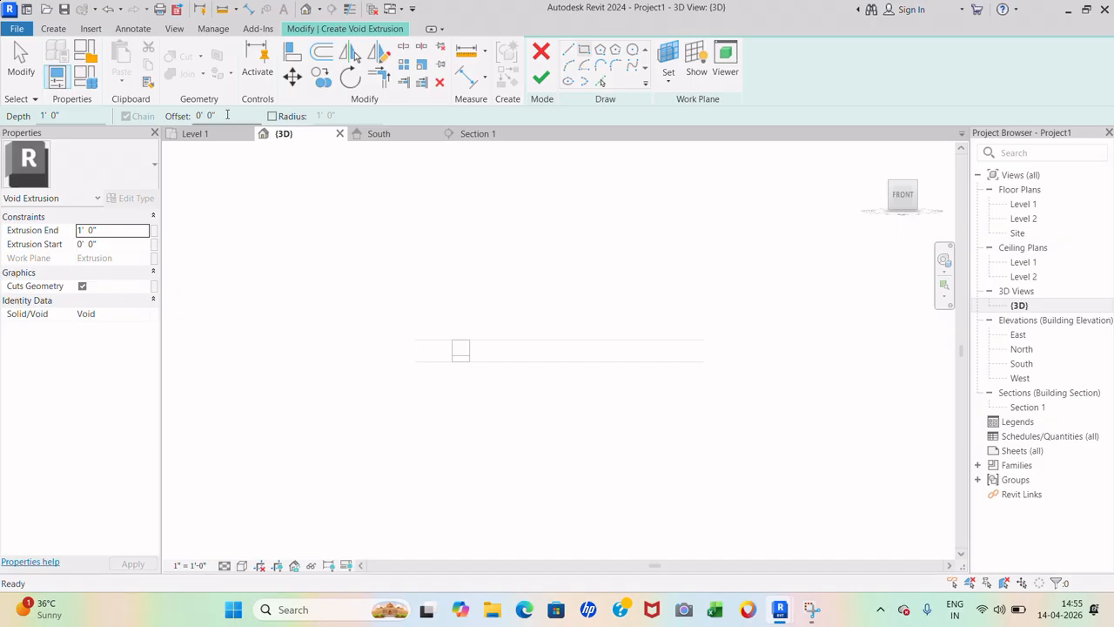
text(0 3)
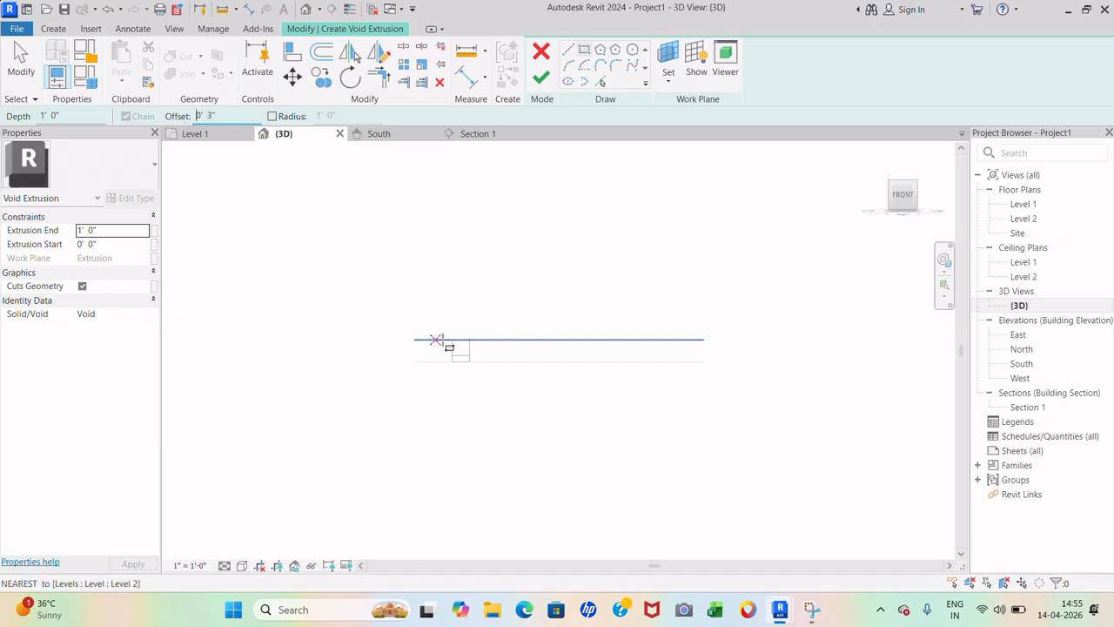
scroll(477, 360, up, 3)
scroll(349, 351, up, 5)
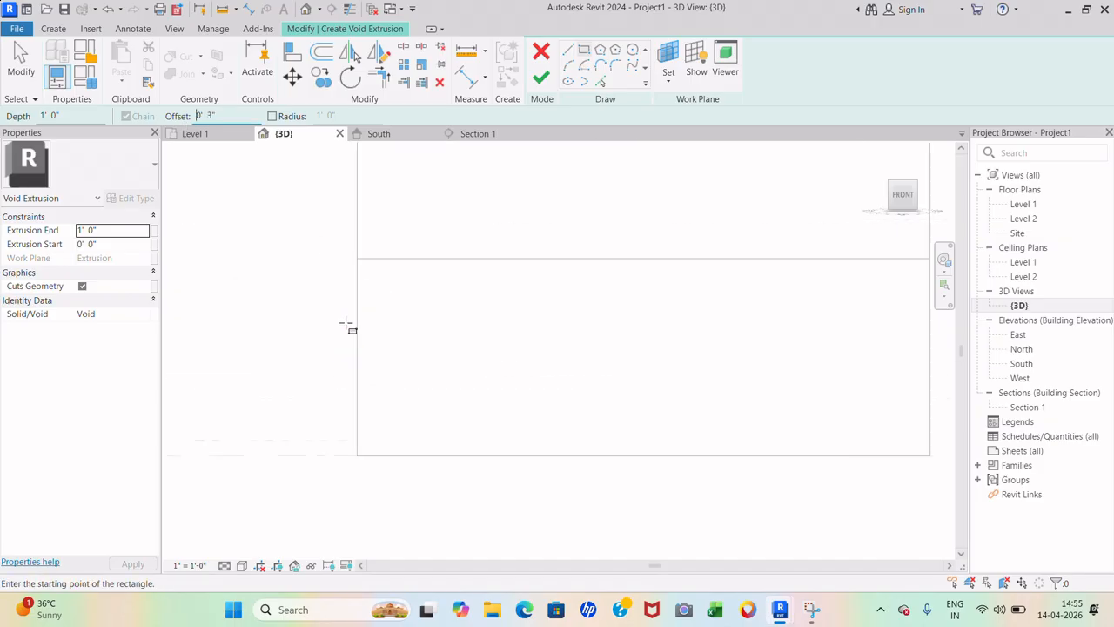
click(358, 258)
key(space)
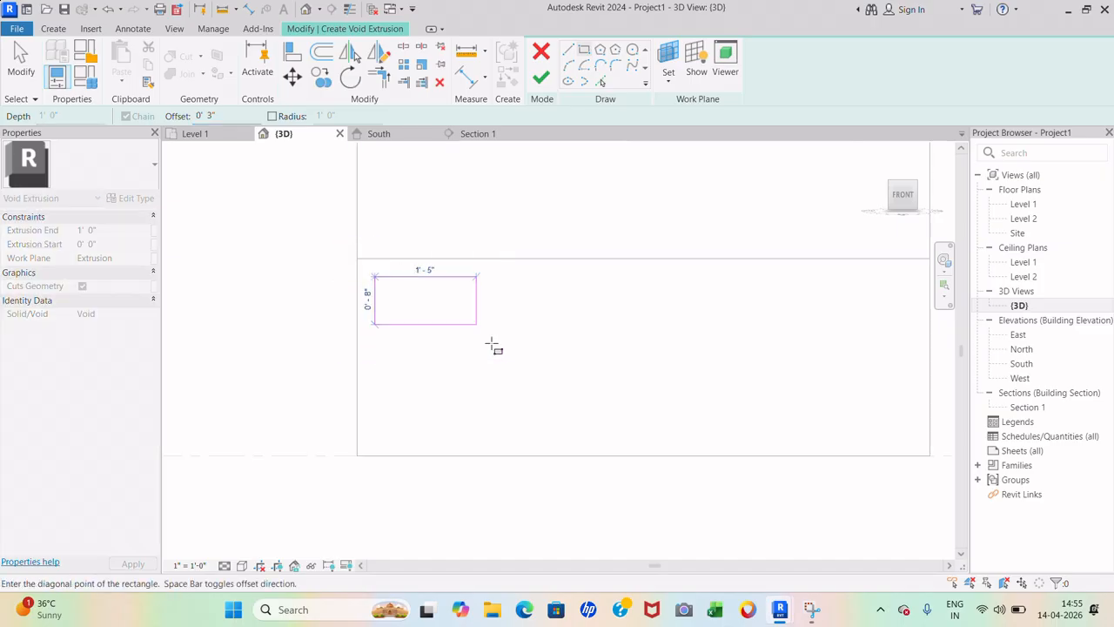
scroll(604, 363, down, 2)
click(782, 414)
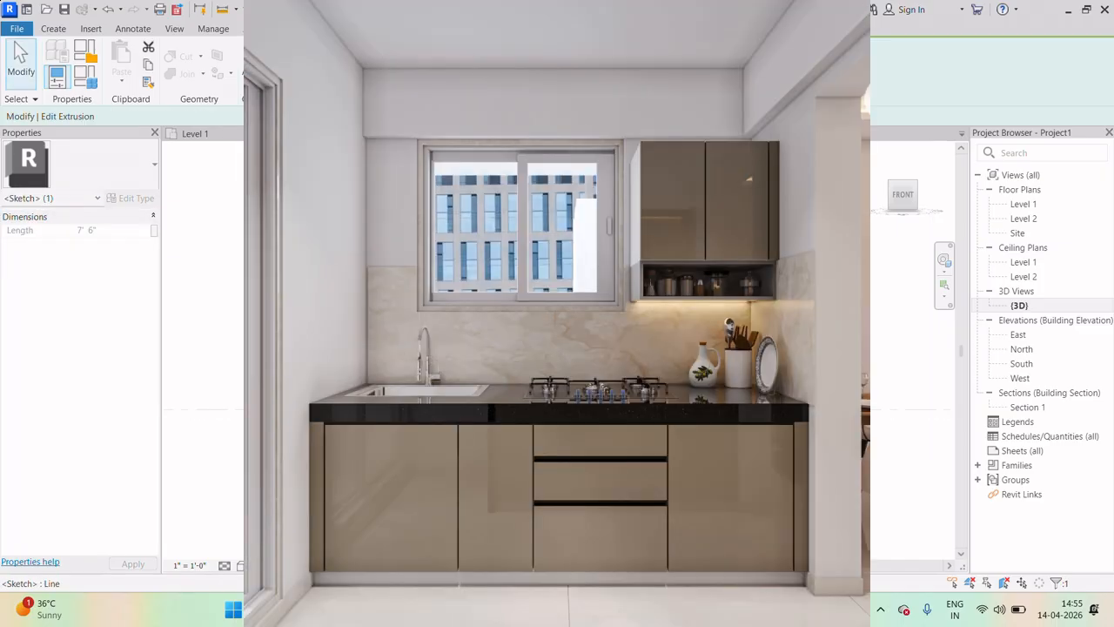
- Clear the sketch selection and switch the Draw tool from Line to Pick Lines
key(Escape)
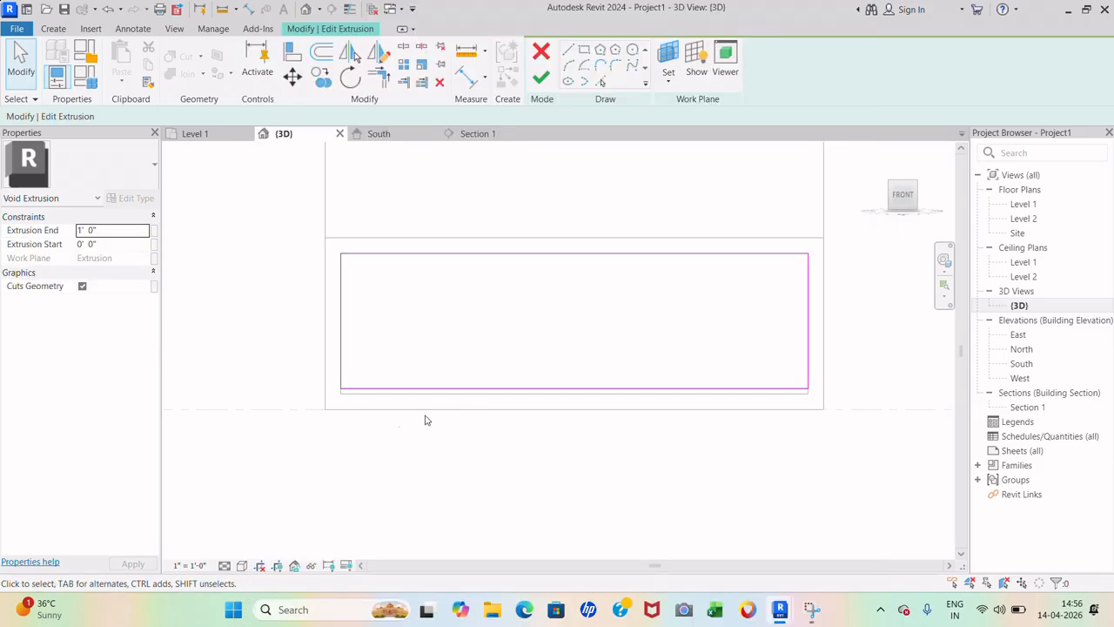
scroll(388, 426, up, 1)
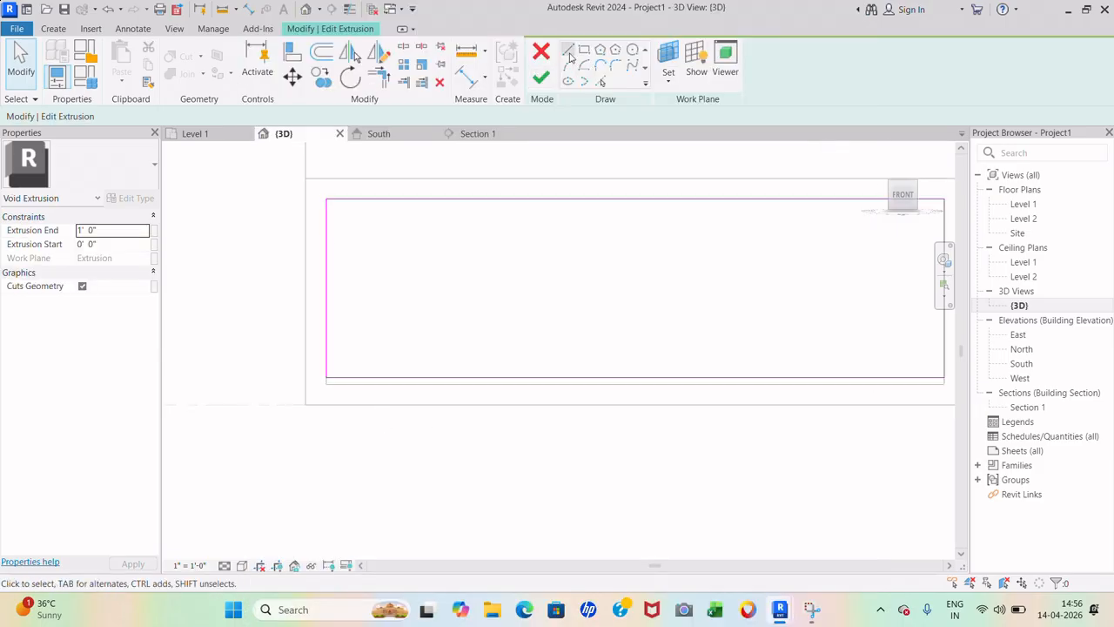
click(568, 50)
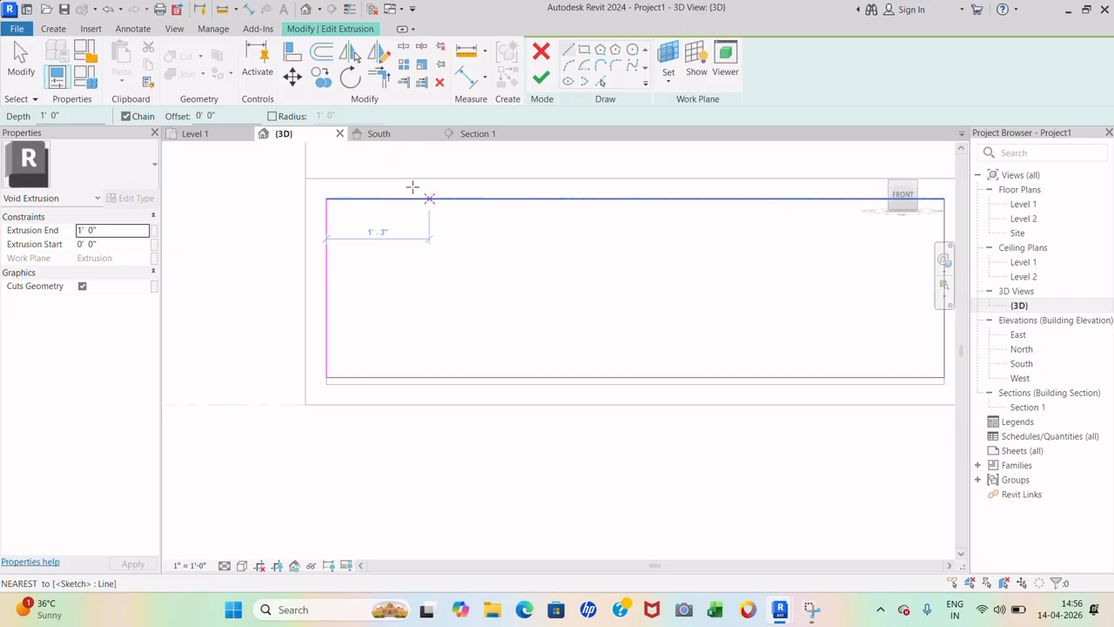
click(603, 82)
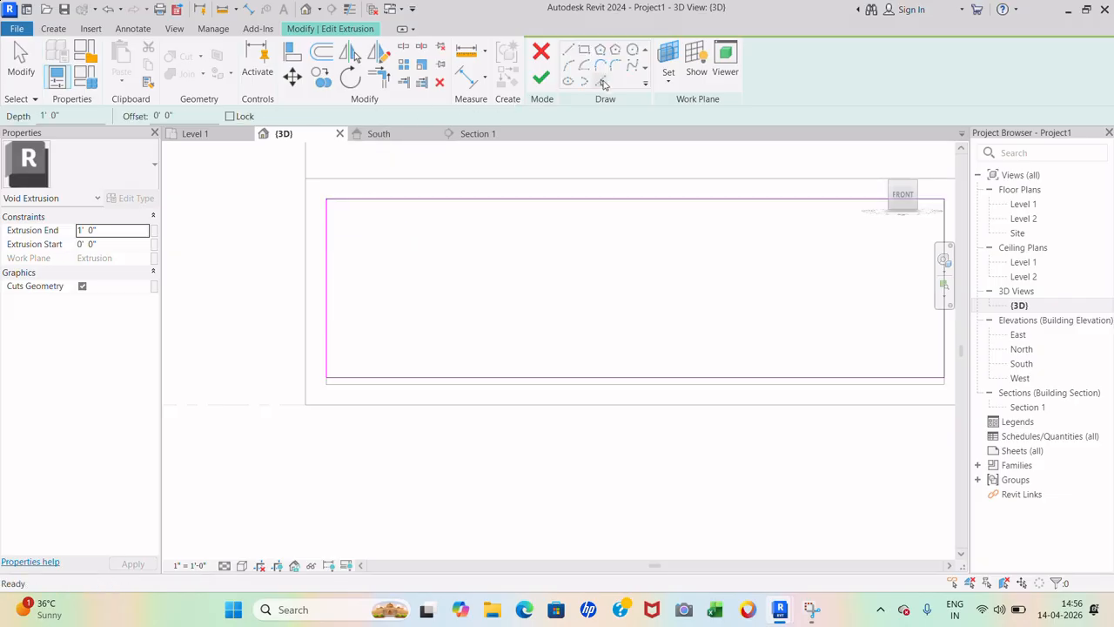
- Set the pick offset to 2' 0" and add offset lines from the left and right edges
drag(192, 116, 135, 118)
key(Return)
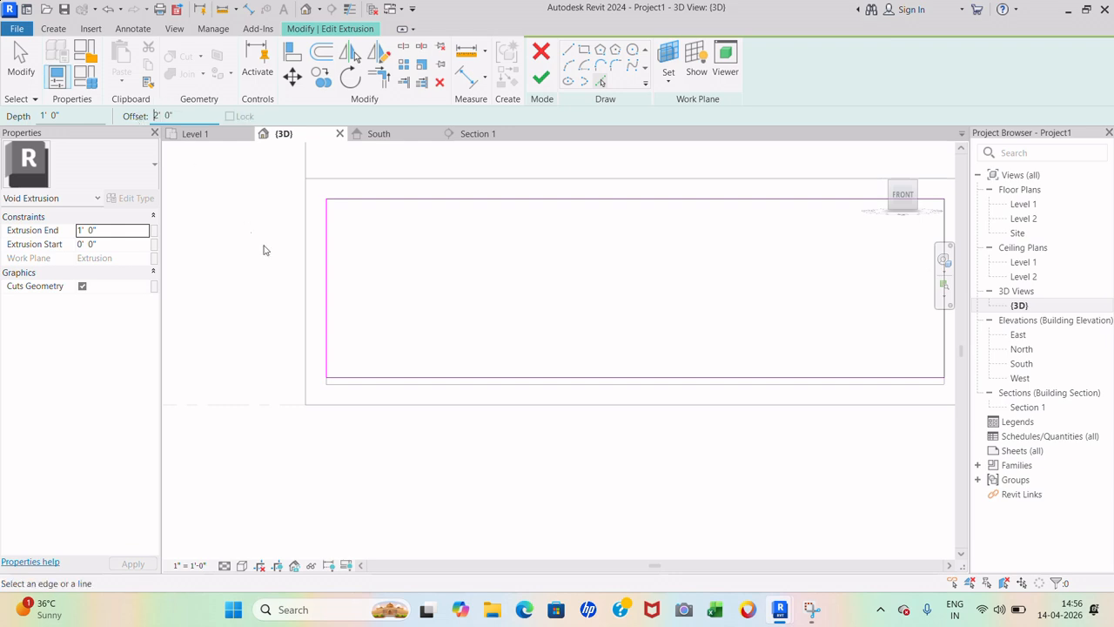
click(327, 262)
scroll(276, 298, down, 3)
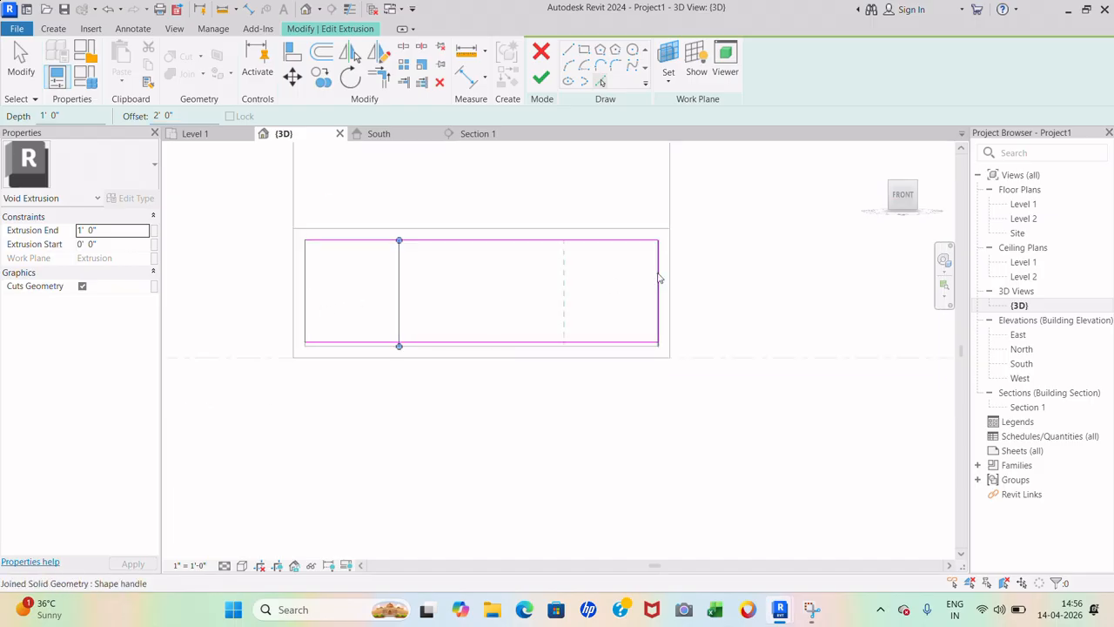
click(658, 275)
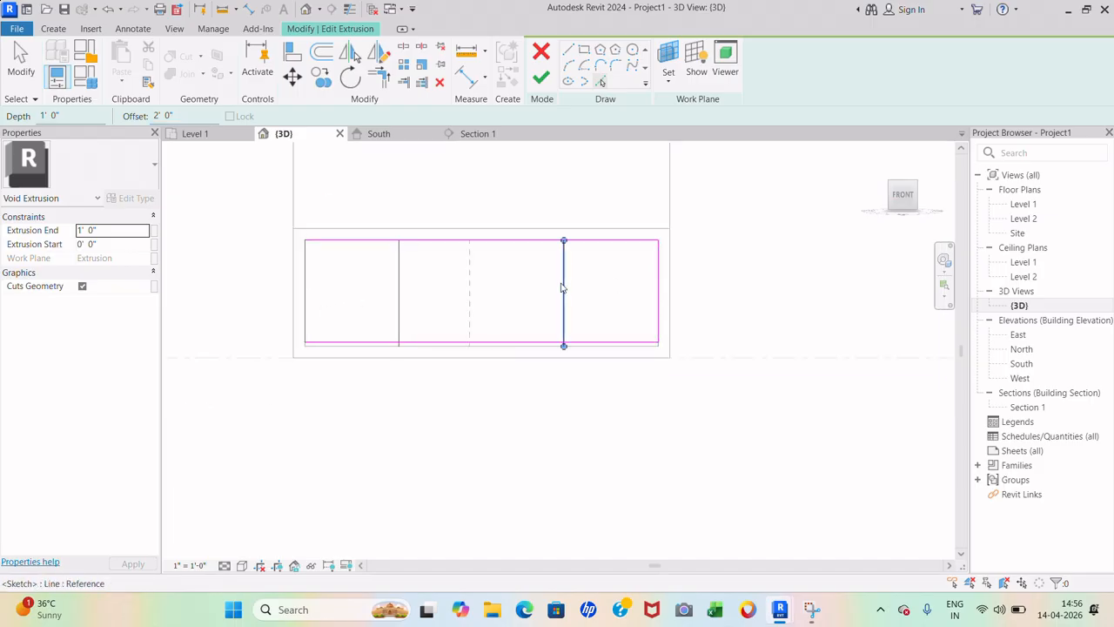
click(562, 288)
key(Escape)
key(Escape)
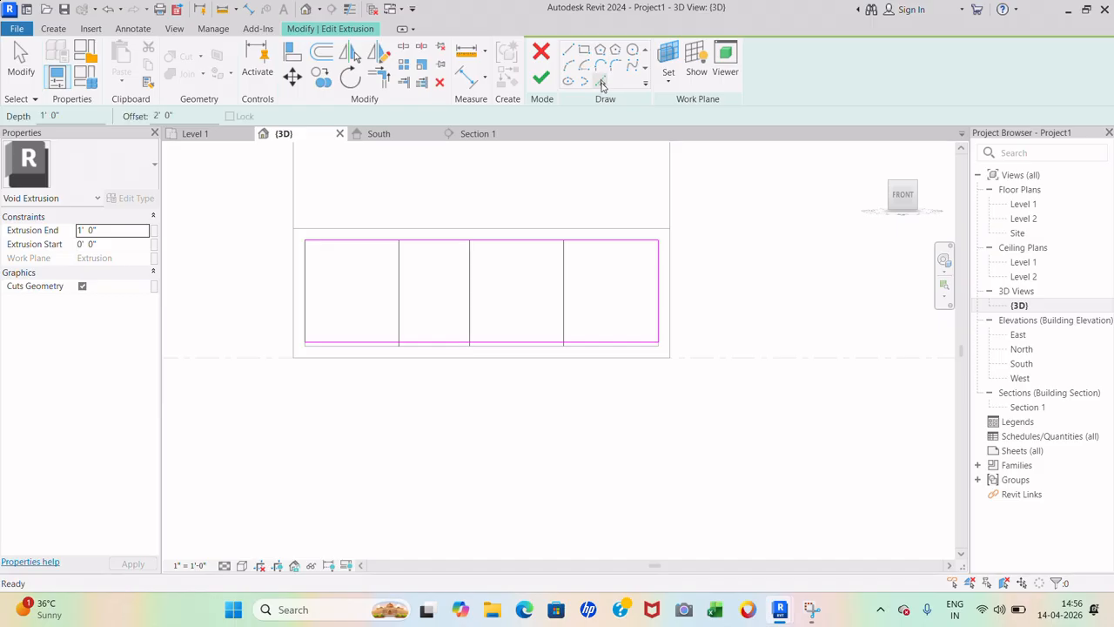
- Add offset copies of three vertical divider lines and the sketch's top edge
click(600, 82)
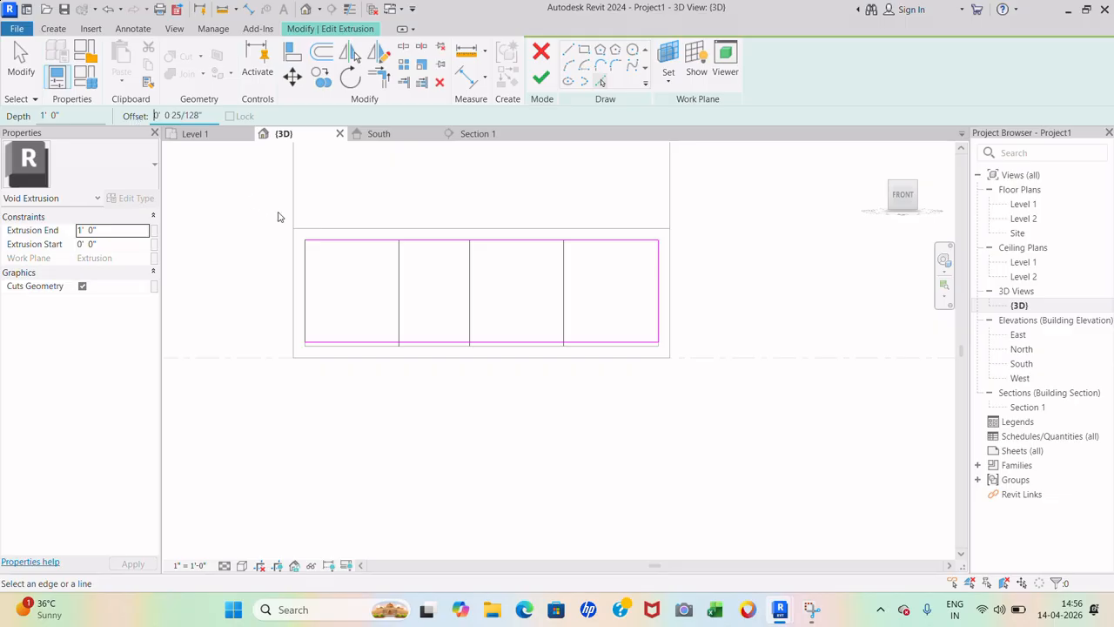
scroll(324, 325, up, 4)
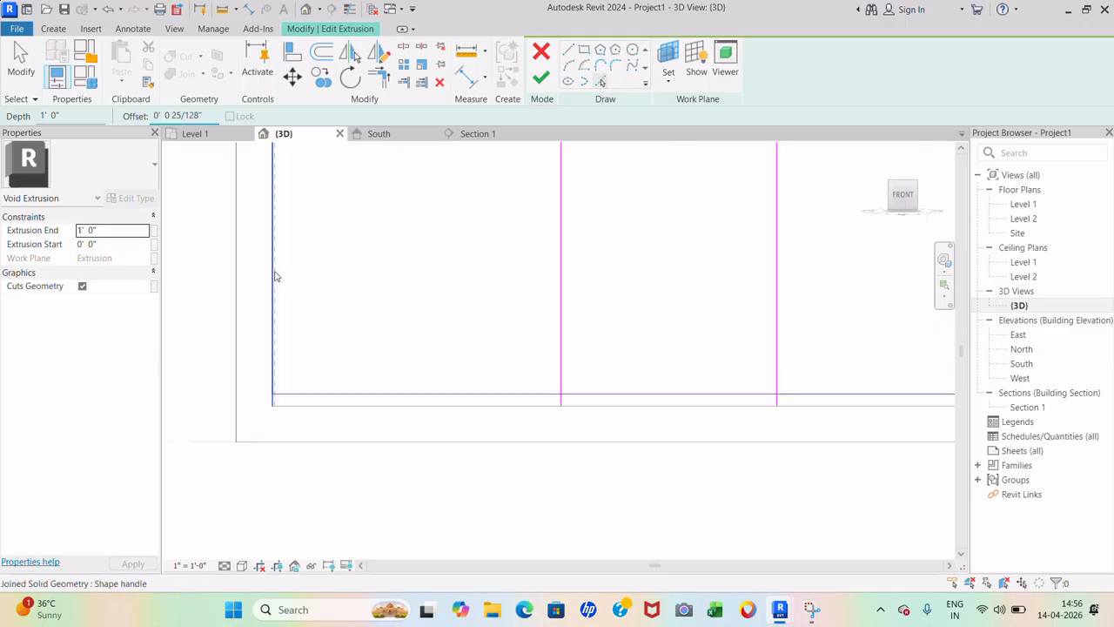
scroll(278, 287, down, 3)
scroll(897, 264, up, 4)
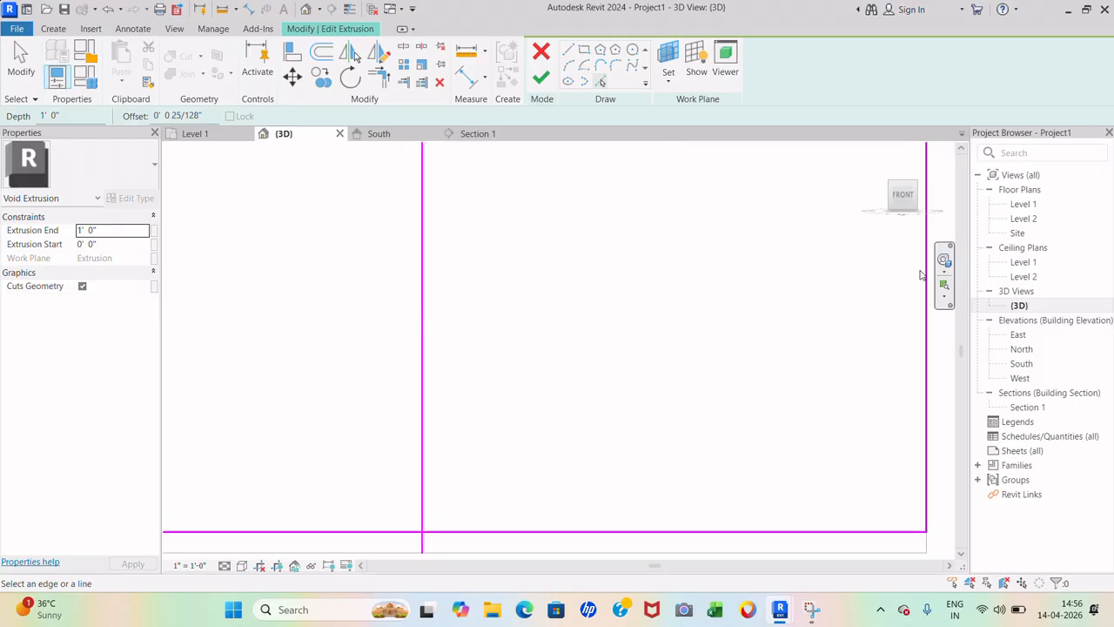
scroll(871, 283, down, 2)
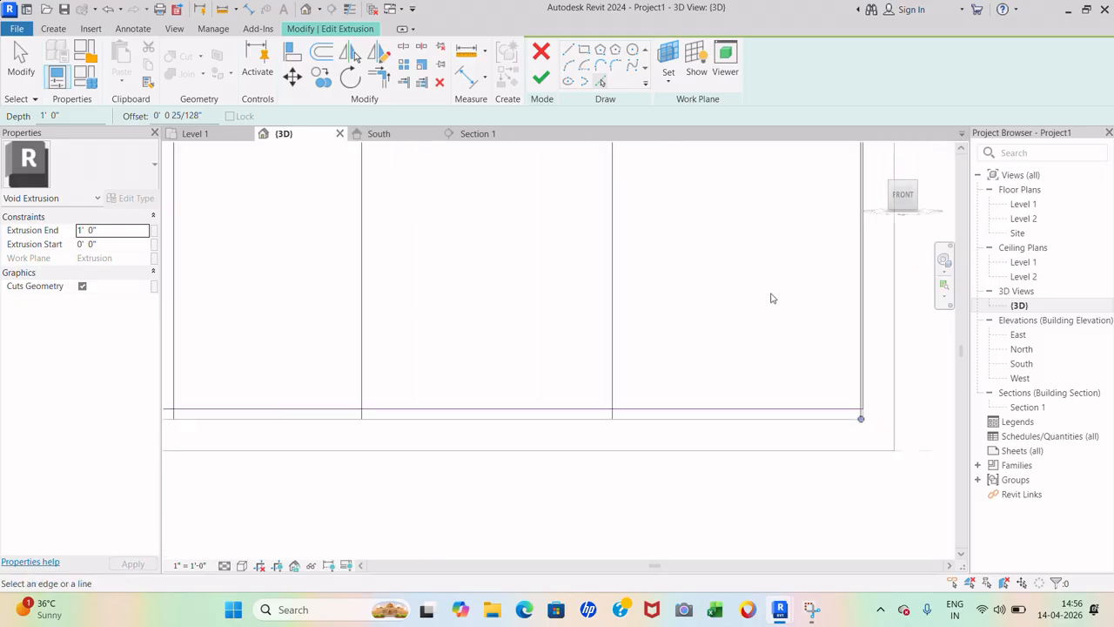
scroll(613, 295, up, 3)
click(612, 291)
scroll(695, 330, down, 3)
scroll(396, 301, up, 2)
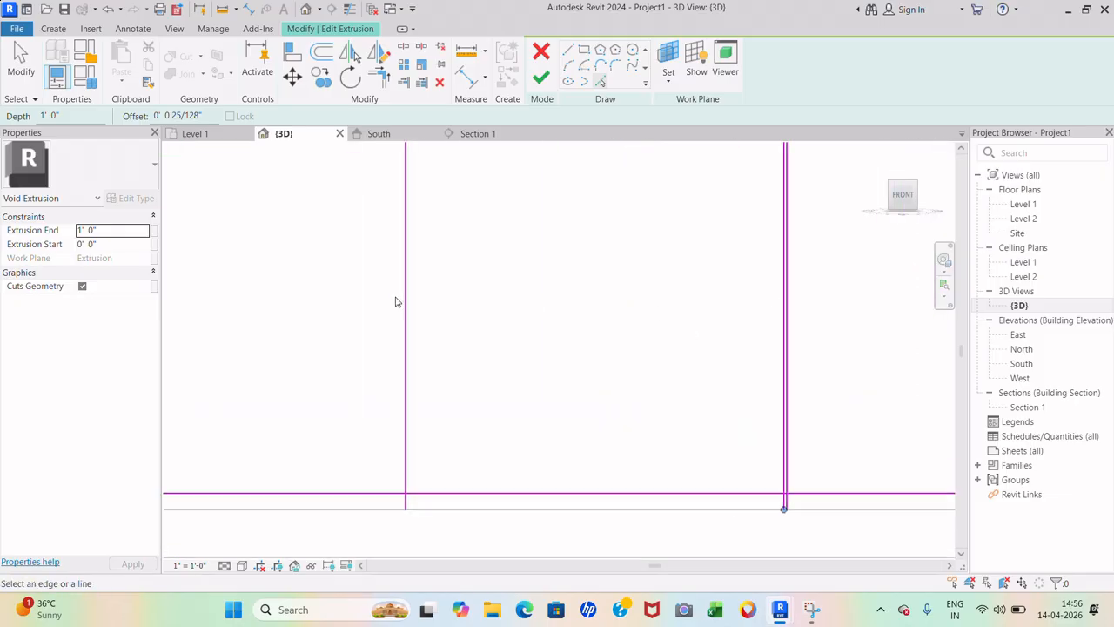
click(405, 305)
scroll(444, 318, down, 3)
scroll(359, 309, up, 3)
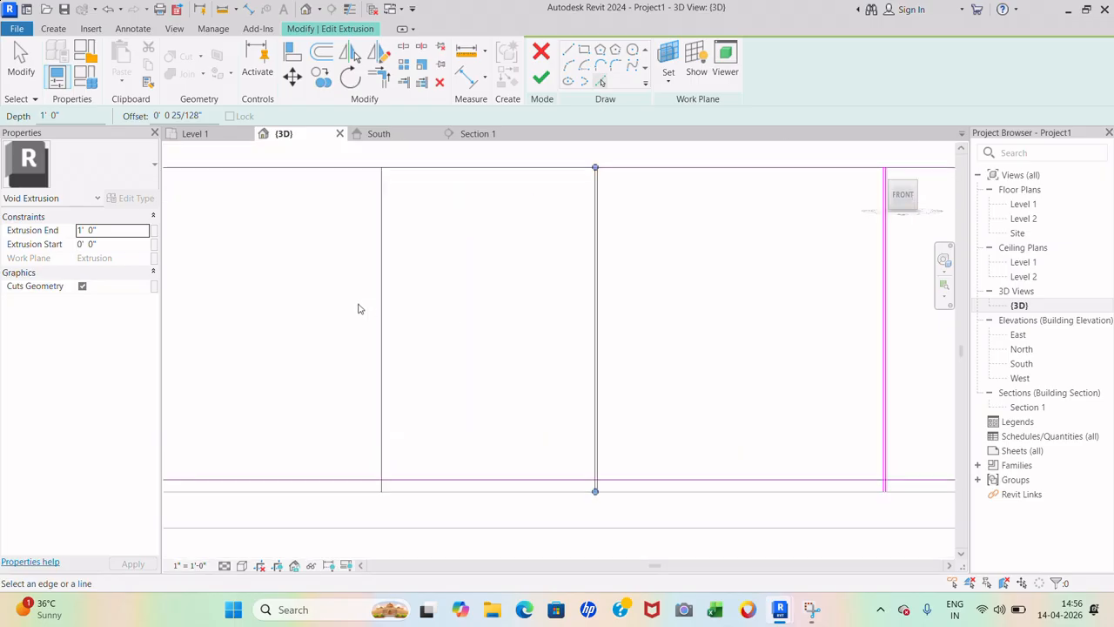
click(378, 309)
scroll(580, 310, down, 3)
scroll(570, 218, up, 3)
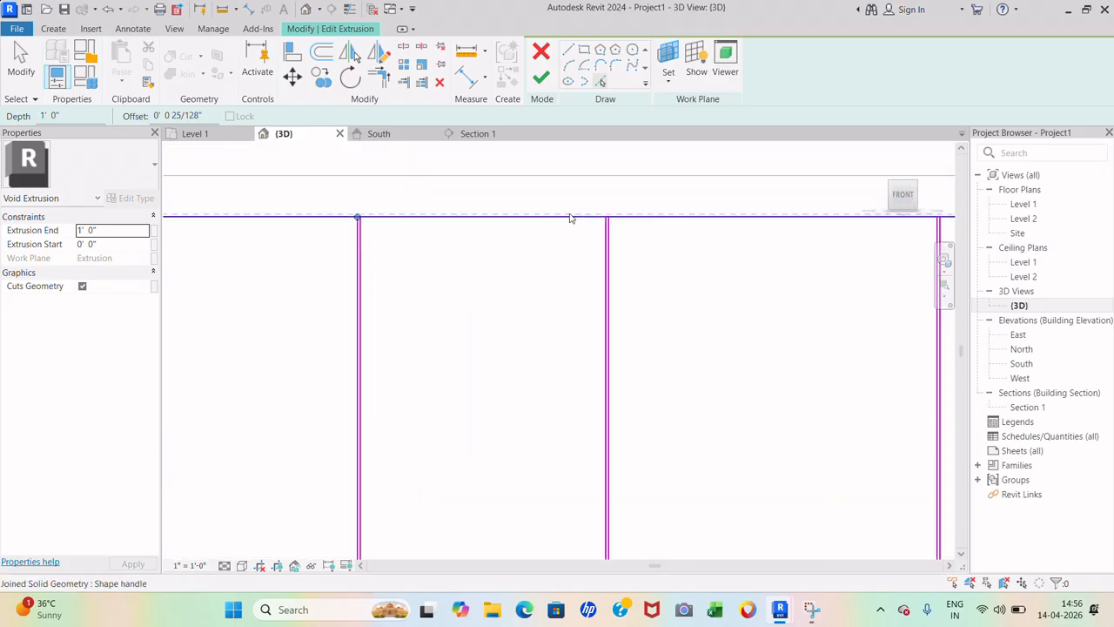
click(570, 216)
scroll(572, 246, down, 3)
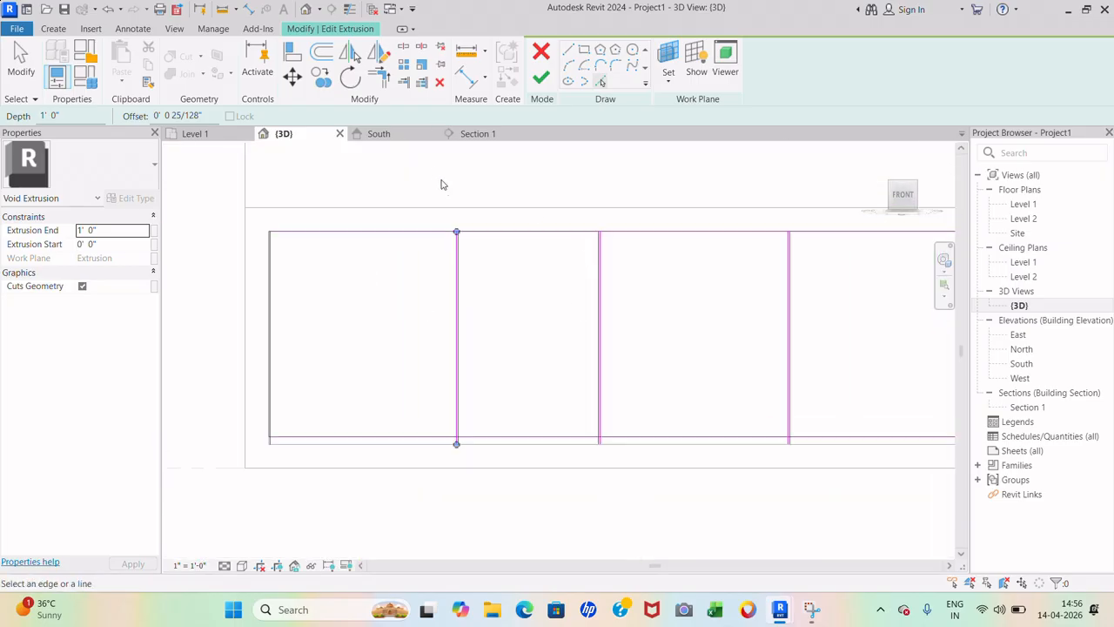
scroll(450, 467, up, 3)
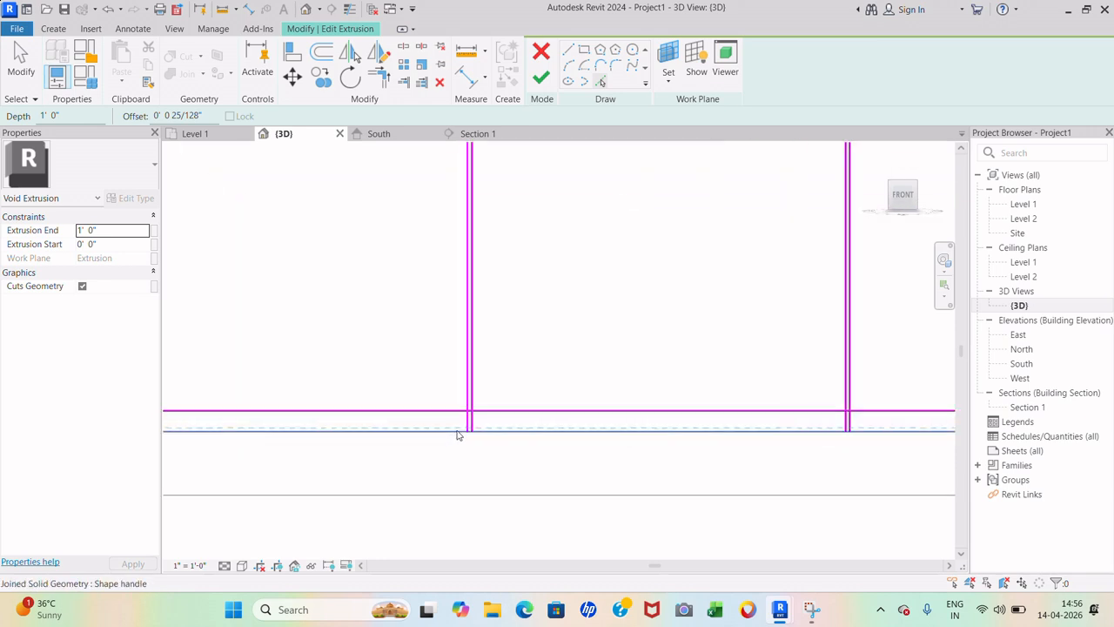
scroll(470, 425, up, 3)
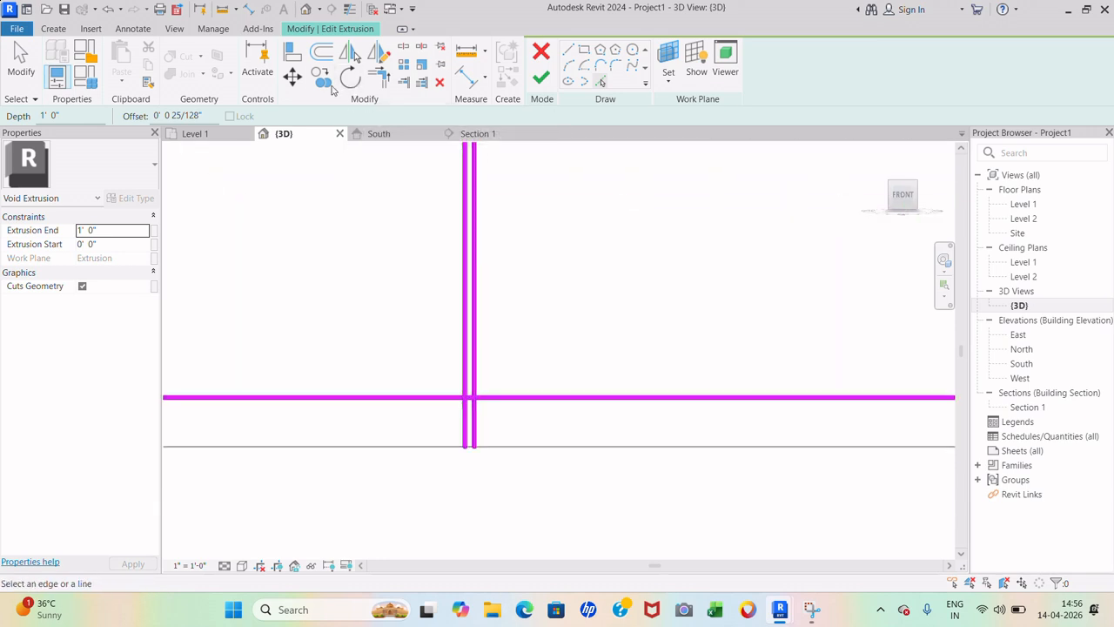
click(404, 47)
- Split the bottom edge line at two groove positions and the top edge at three
scroll(548, 365, down, 3)
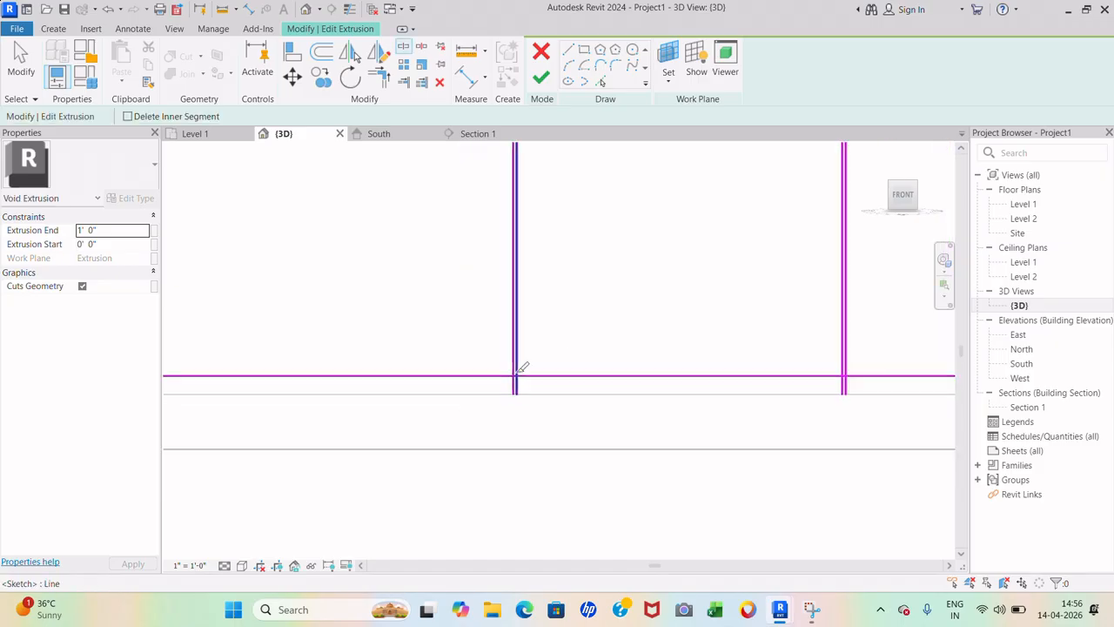
scroll(521, 367, down, 4)
click(579, 376)
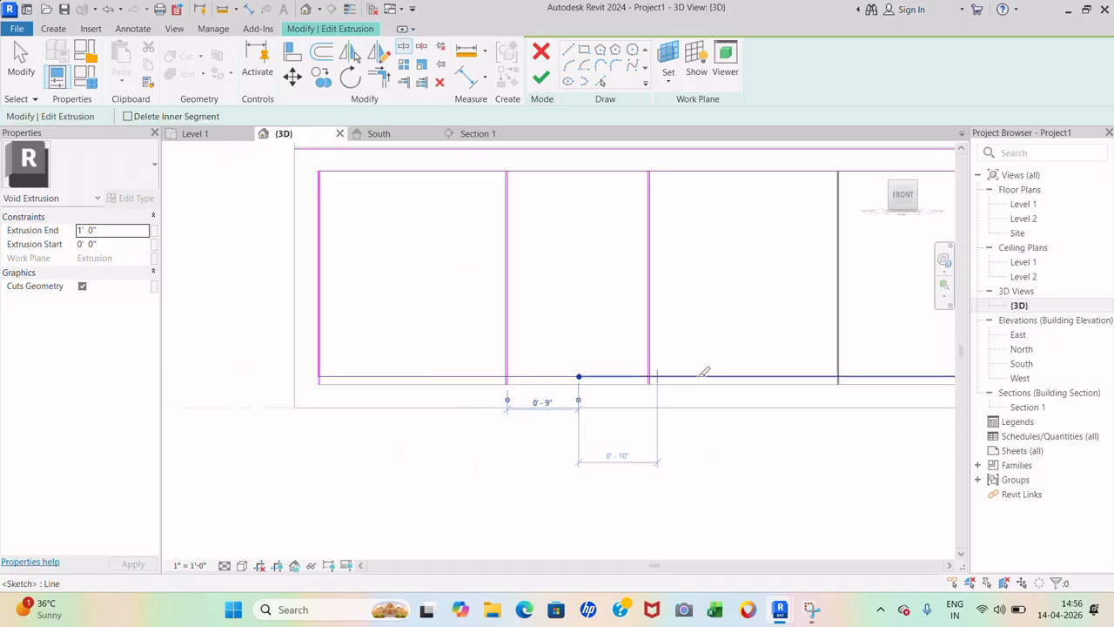
scroll(736, 370, down, 3)
click(803, 381)
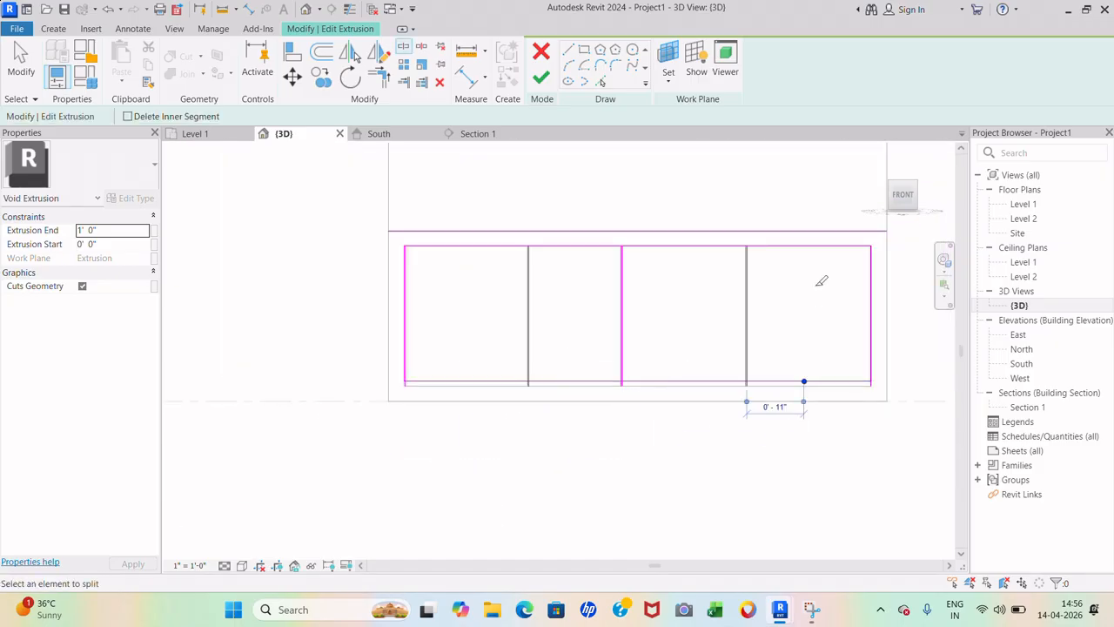
click(679, 246)
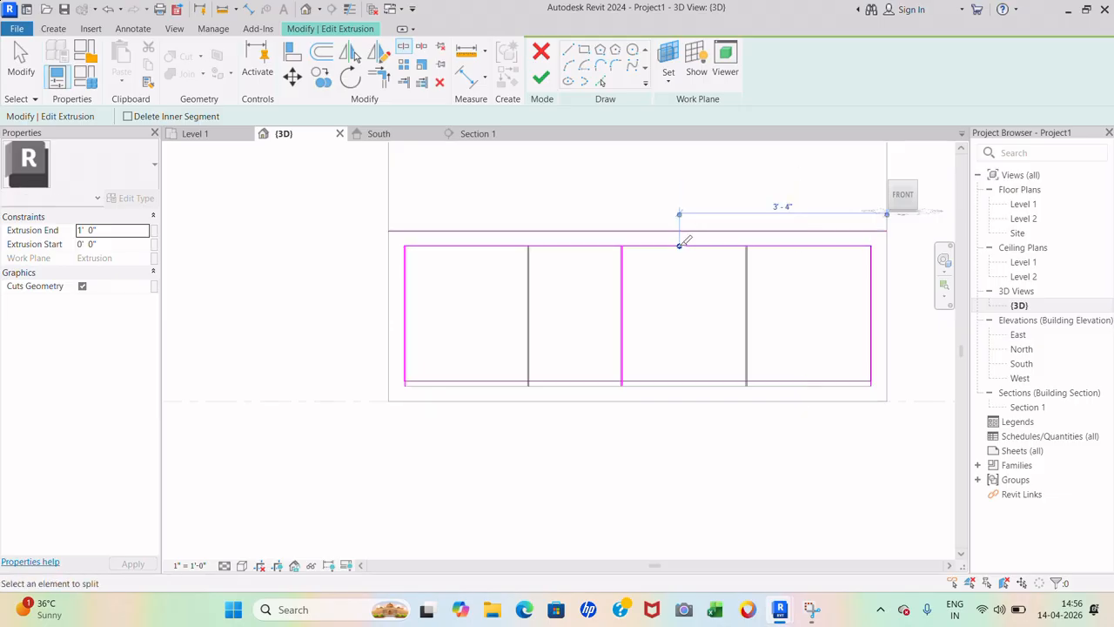
click(581, 245)
click(451, 246)
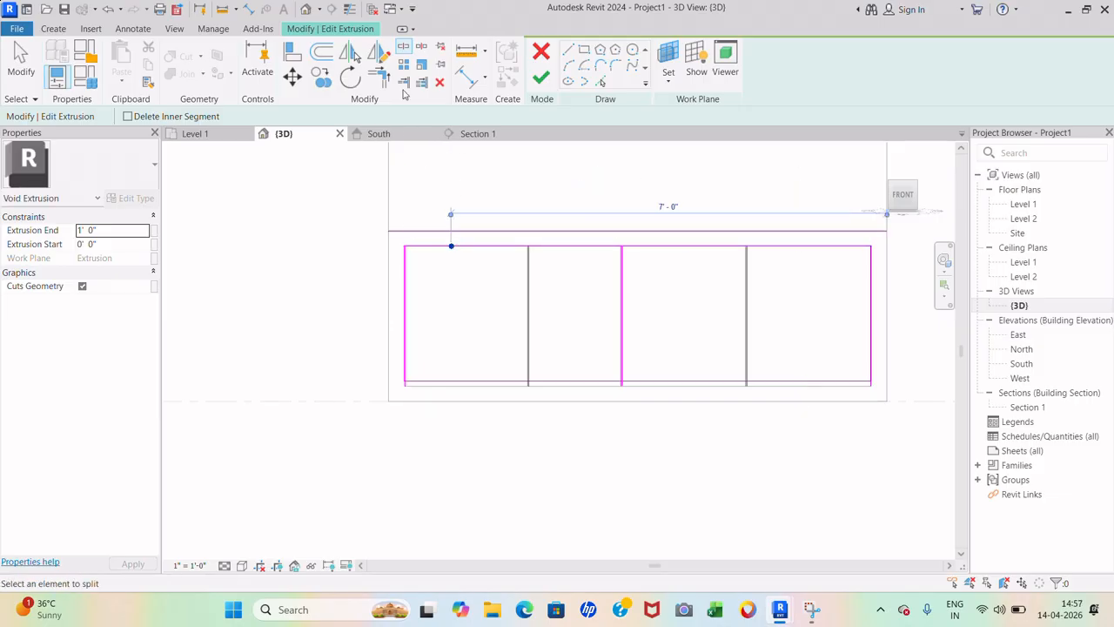
scroll(482, 209, up, 3)
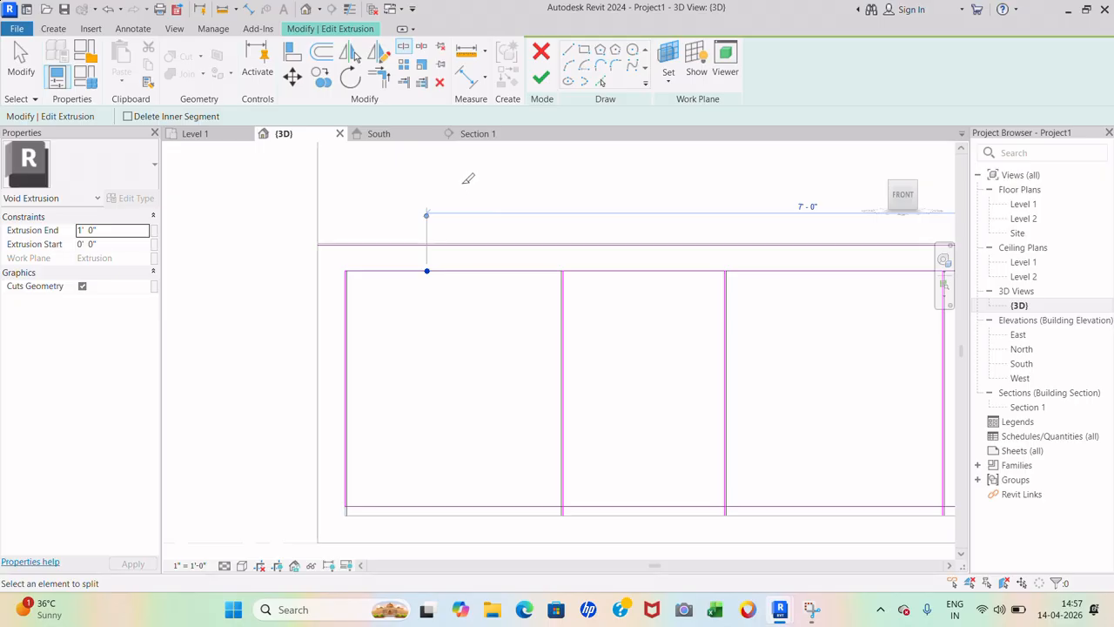
click(378, 78)
- Trim each groove's vertical lines to the top line to form the upper corners
scroll(386, 336, up, 4)
scroll(324, 253, up, 2)
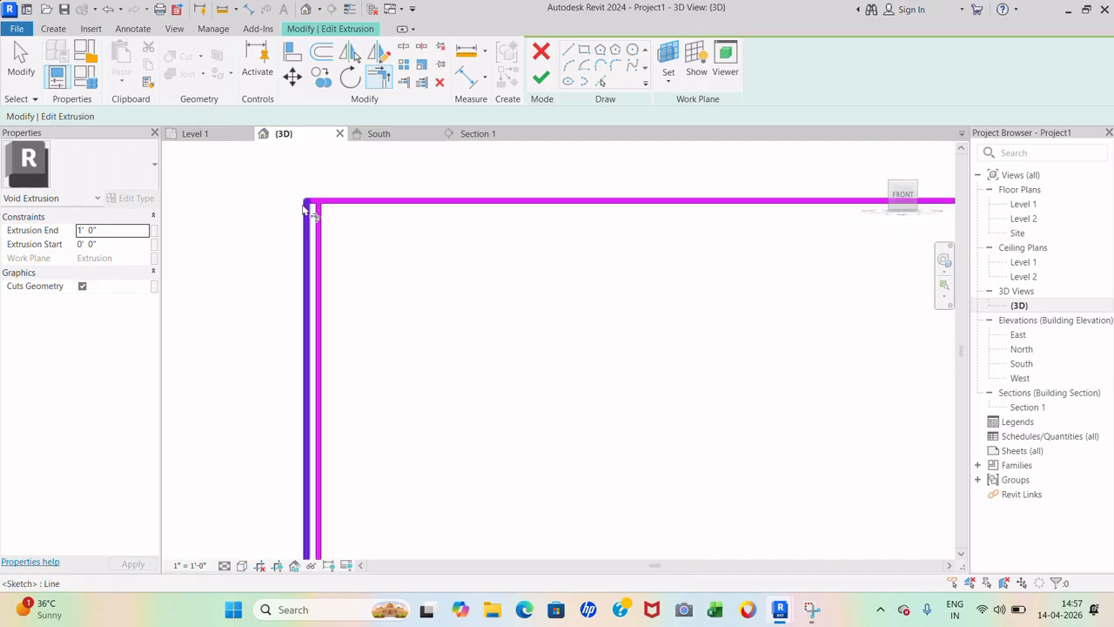
scroll(312, 202, up, 3)
click(312, 202)
click(324, 238)
scroll(269, 270, down, 3)
scroll(584, 269, up, 9)
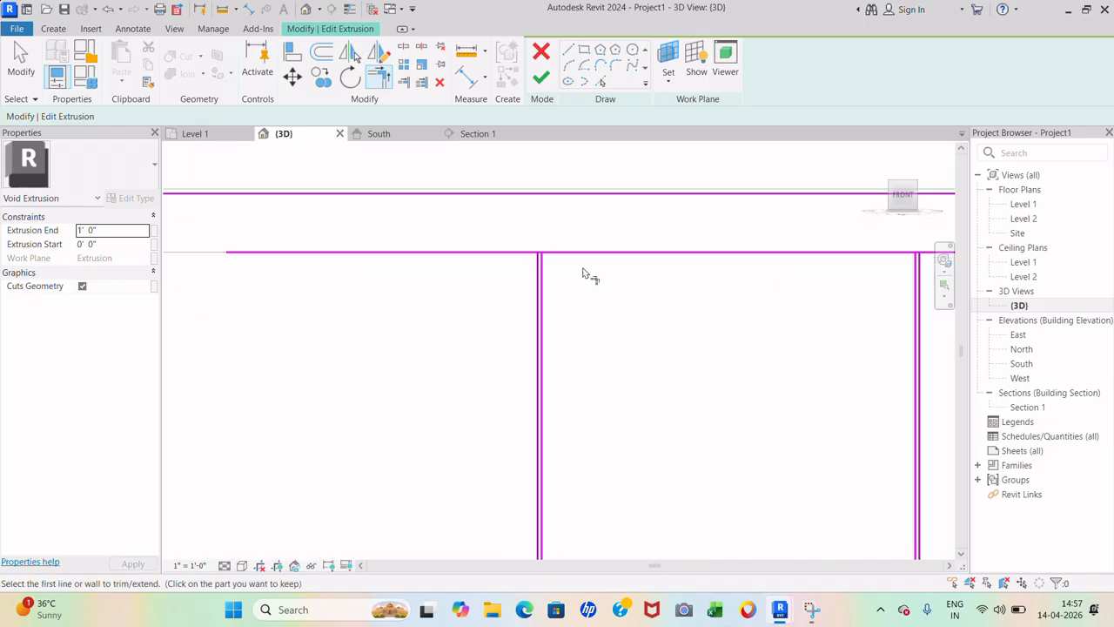
click(522, 258)
click(557, 244)
scroll(566, 270, down, 4)
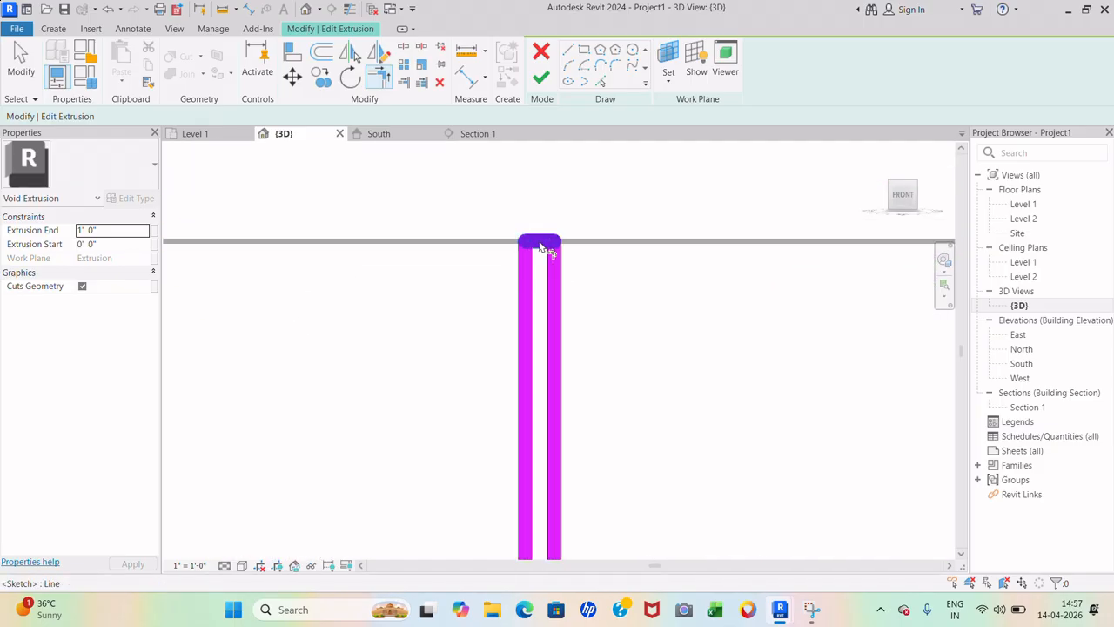
scroll(728, 273, up, 6)
click(699, 265)
click(715, 246)
click(732, 263)
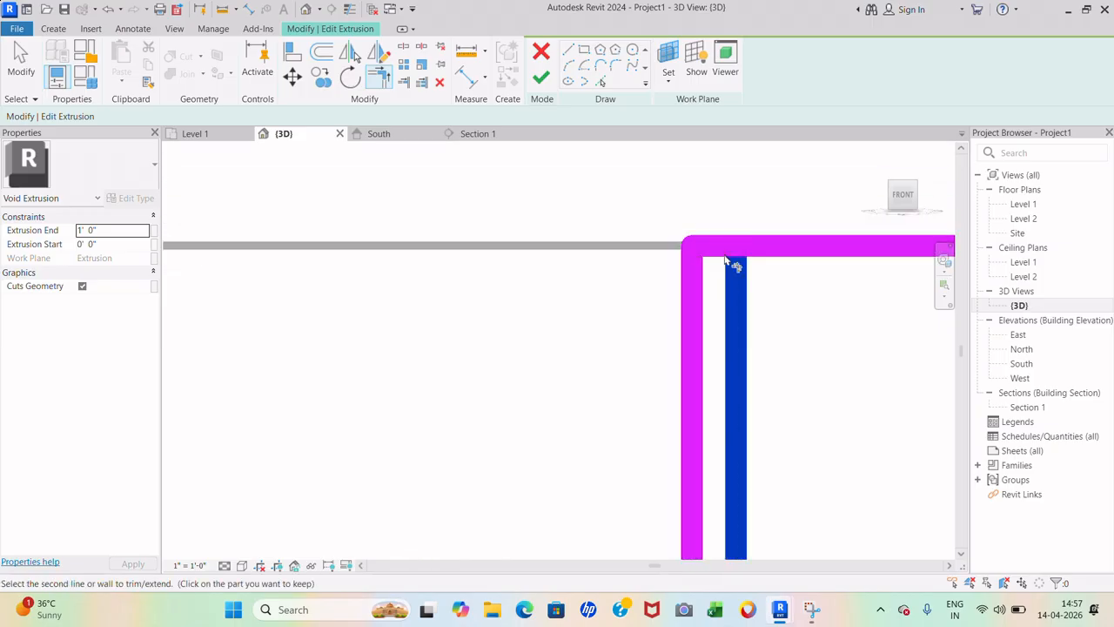
click(716, 247)
scroll(444, 280, down, 5)
scroll(799, 280, up, 5)
click(805, 287)
click(823, 273)
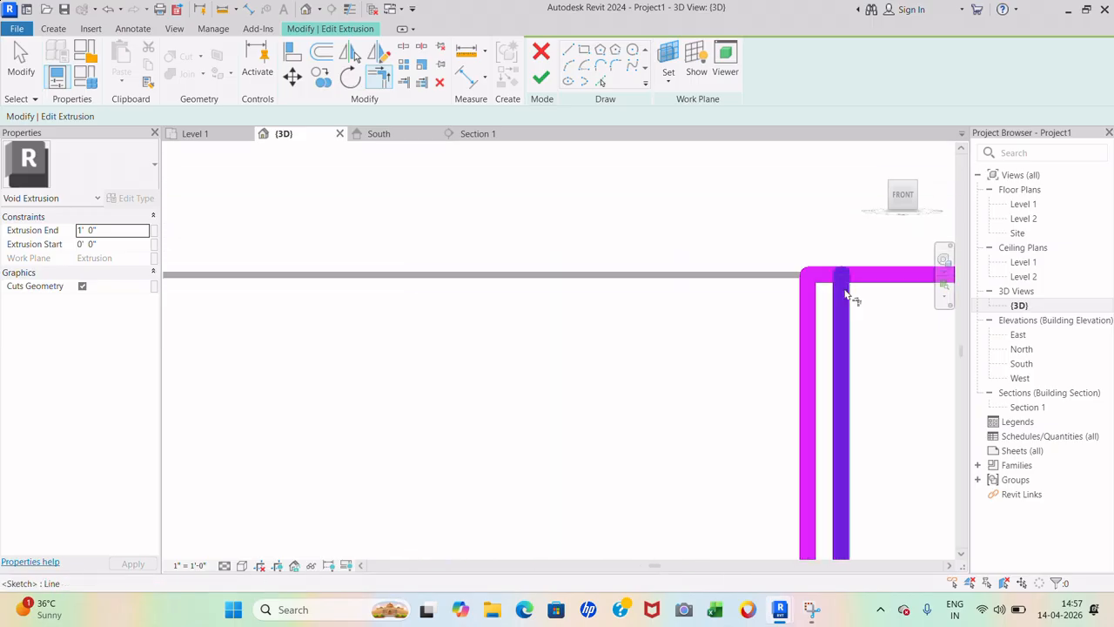
click(841, 296)
click(823, 274)
scroll(496, 291, down, 5)
scroll(699, 299, up, 5)
scroll(706, 292, up, 6)
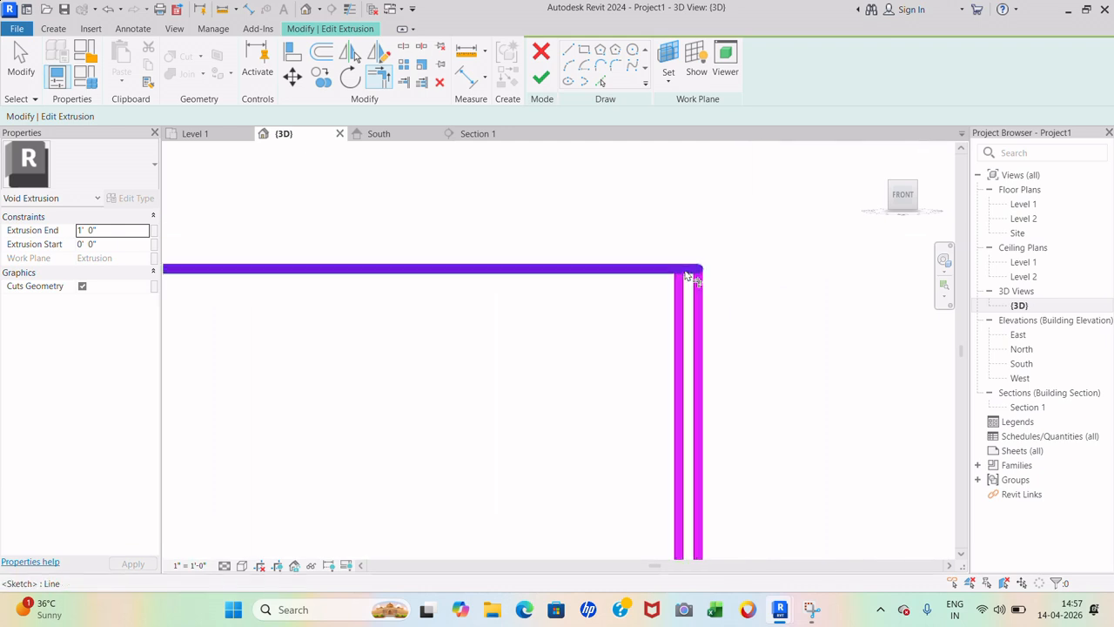
click(680, 286)
click(691, 269)
- Trim each groove's verticals to the bottom line, closing the lower corners of the outlines
scroll(701, 265, down, 7)
scroll(696, 369, up, 5)
scroll(696, 352, up, 3)
click(720, 352)
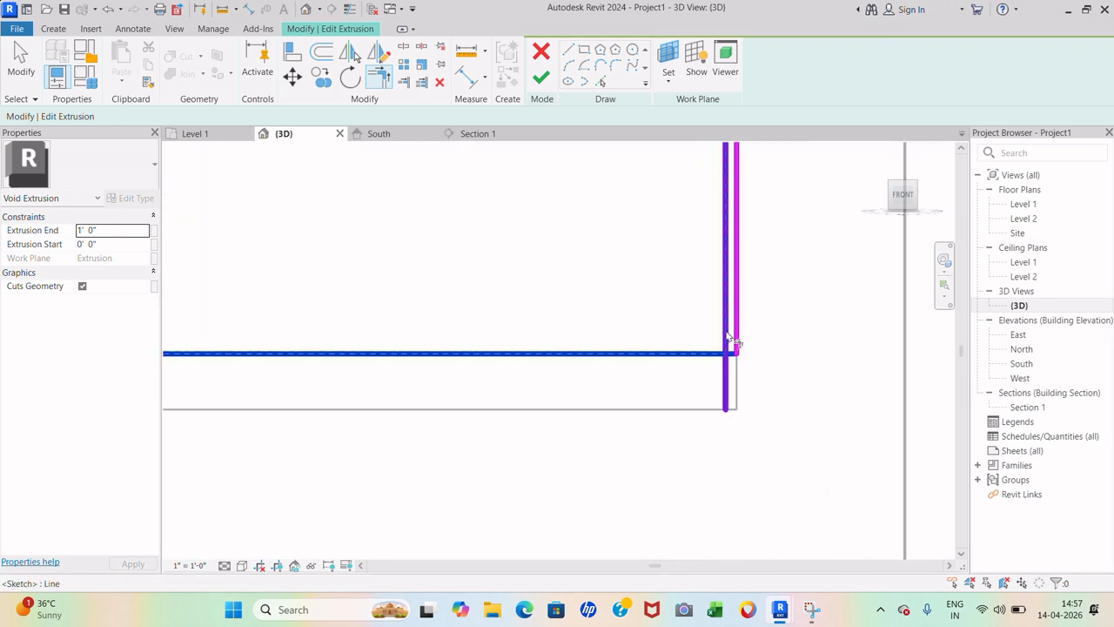
scroll(733, 348, up, 3)
key(Escape)
click(723, 338)
click(736, 356)
scroll(839, 365, down, 3)
scroll(841, 373, down, 4)
scroll(633, 387, up, 6)
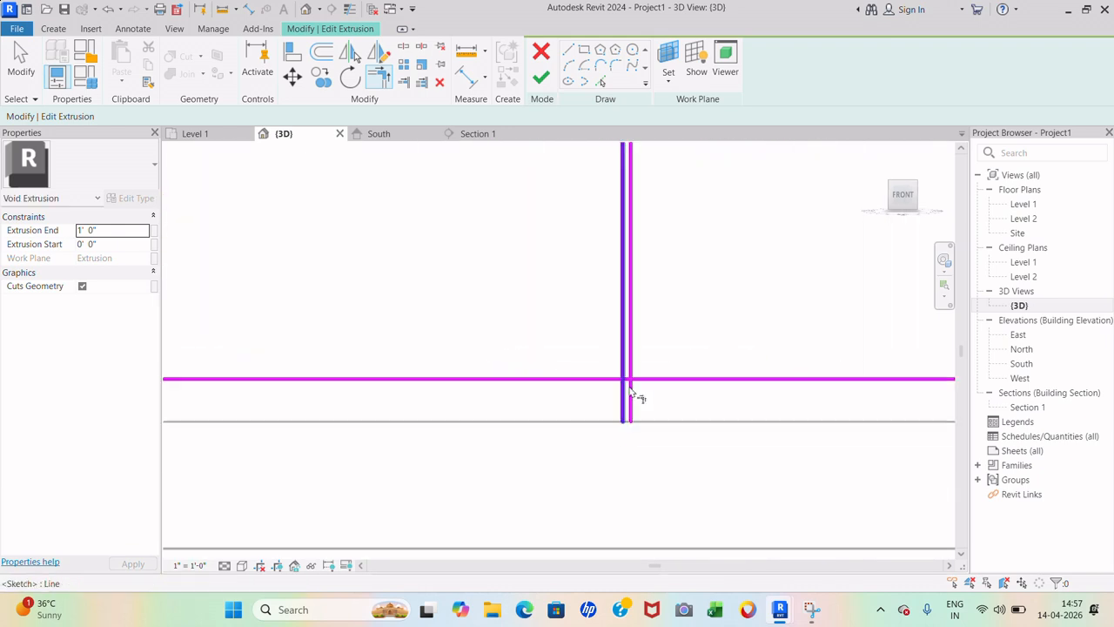
click(620, 377)
click(612, 358)
click(633, 355)
click(624, 376)
scroll(662, 381, down, 6)
scroll(510, 391, up, 6)
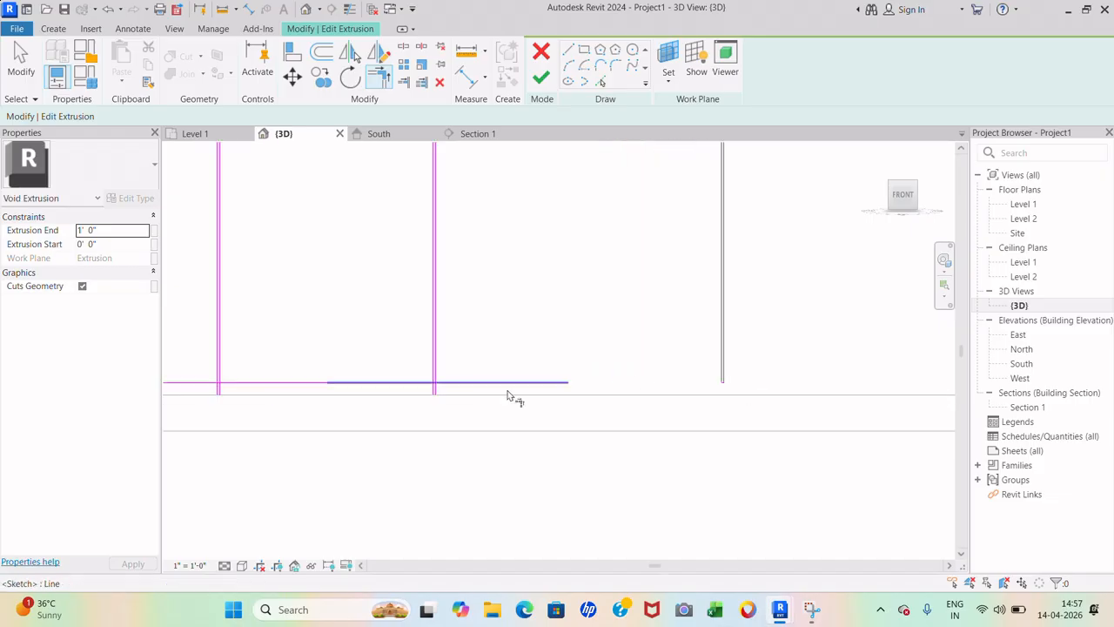
click(421, 358)
click(413, 408)
click(398, 384)
click(414, 407)
scroll(642, 407, down, 6)
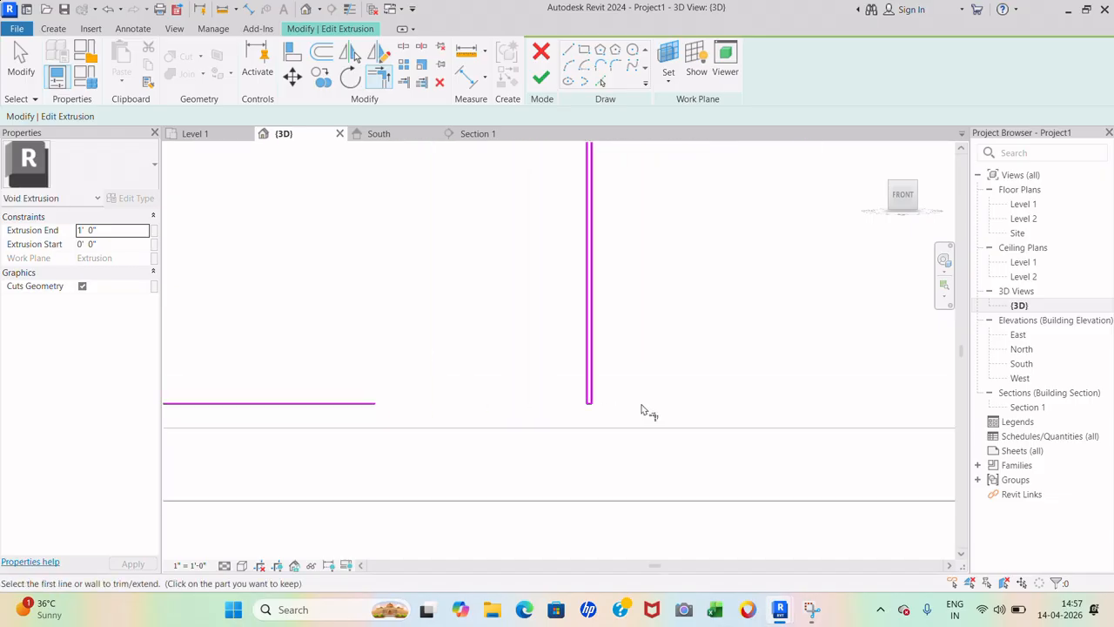
scroll(397, 406, up, 6)
click(408, 409)
click(419, 445)
click(433, 420)
click(420, 444)
scroll(599, 386, down, 6)
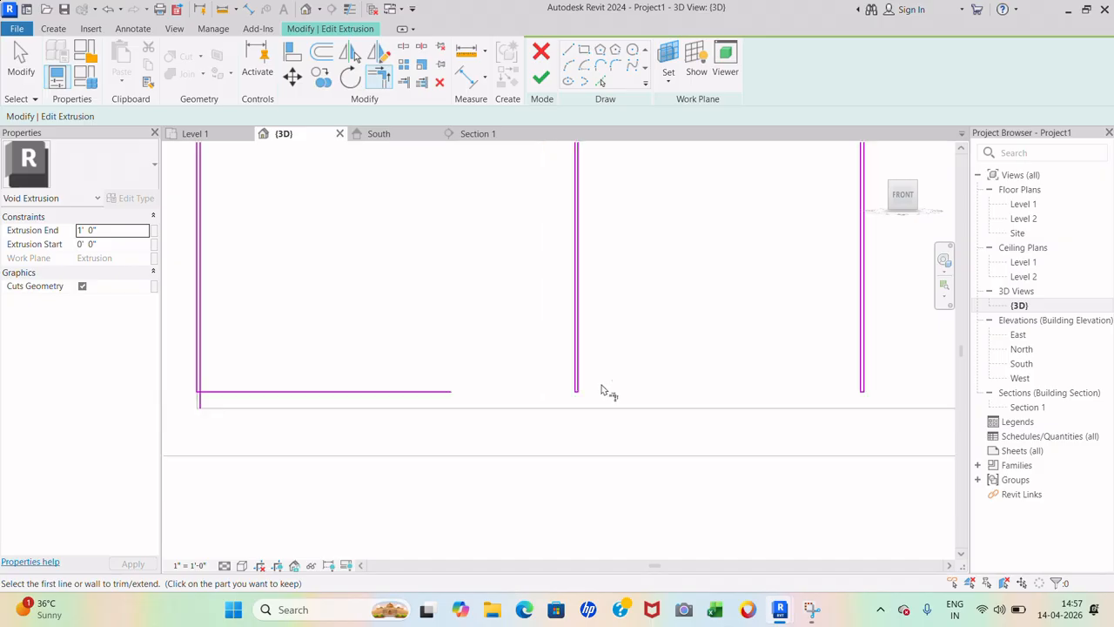
scroll(186, 390, up, 6)
click(266, 385)
click(256, 404)
scroll(324, 437, down, 8)
scroll(435, 316, up, 4)
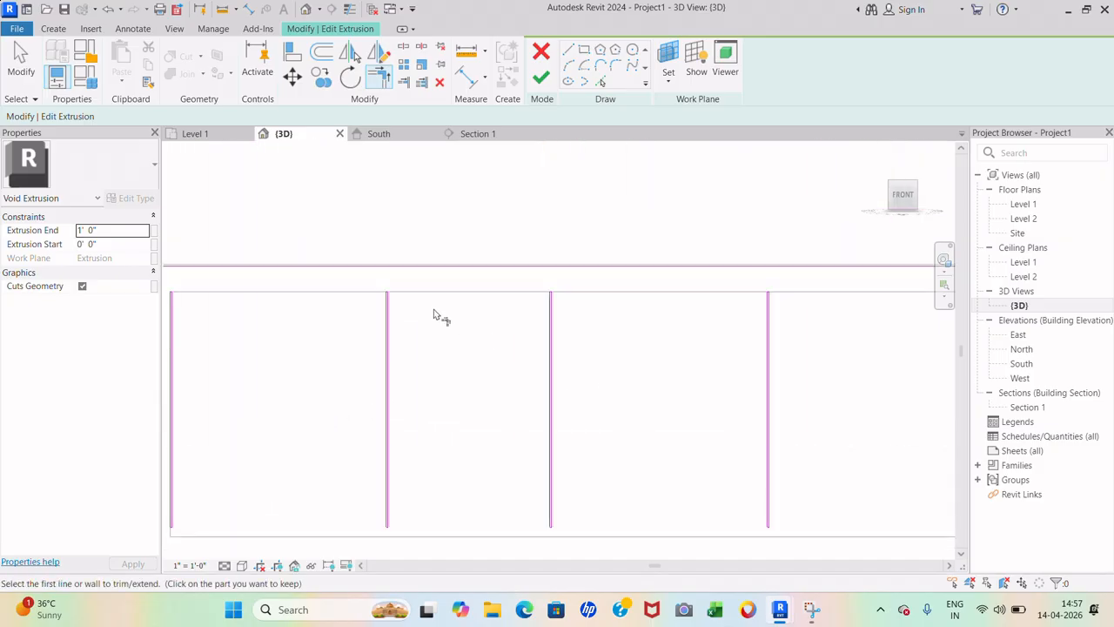
- Dismiss the closed-loop warning, check the top sketch line, and finish the void extrusion
click(540, 78)
click(1040, 573)
scroll(580, 341, down, 5)
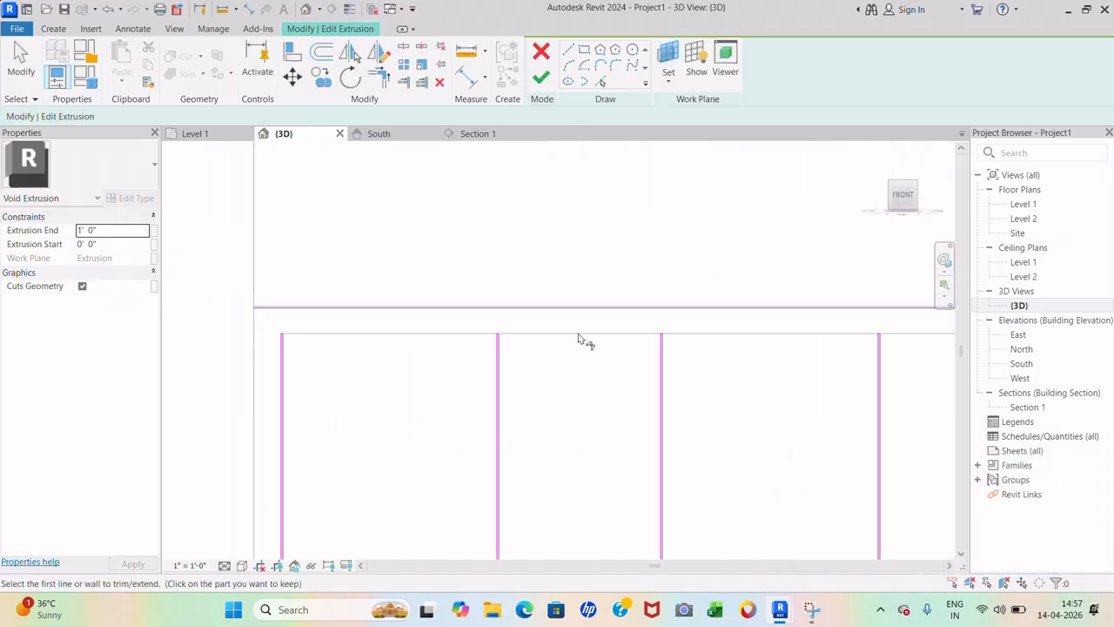
click(19, 56)
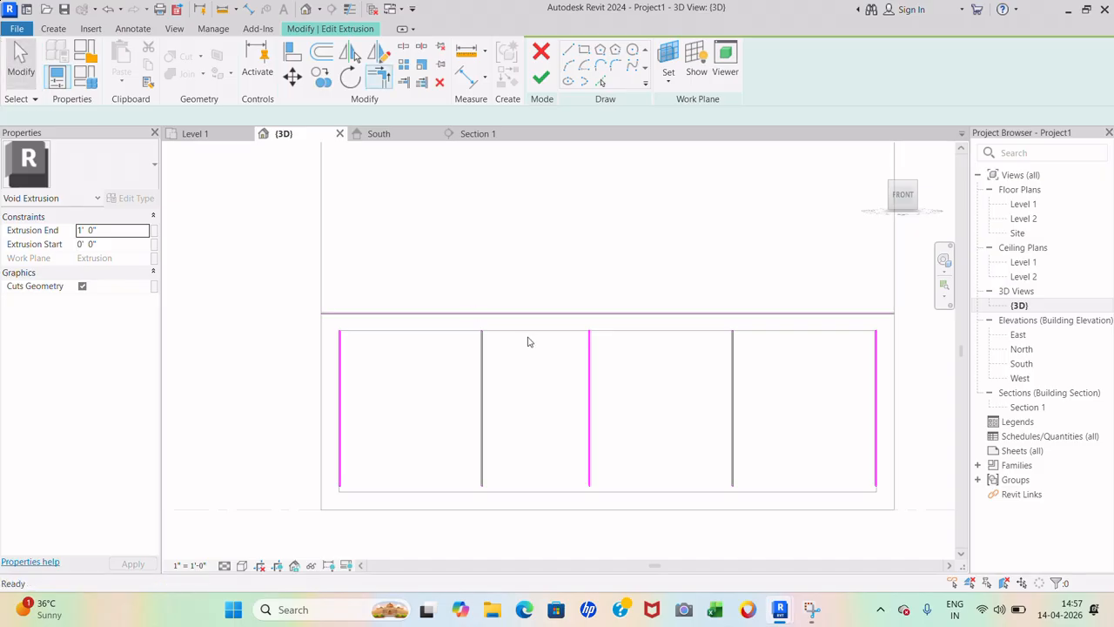
click(528, 316)
click(537, 218)
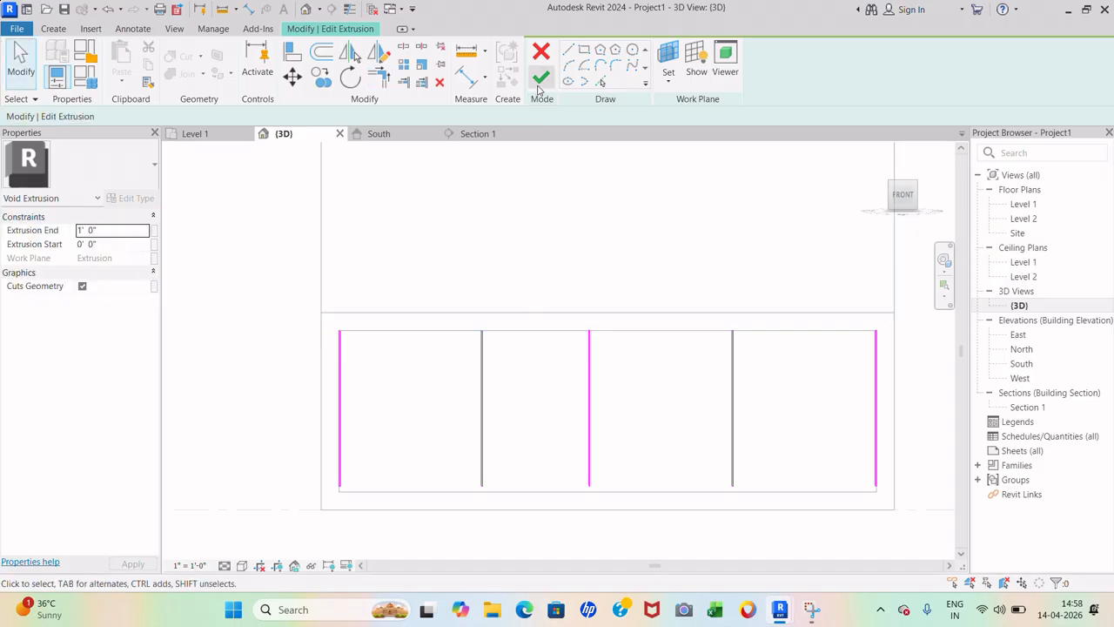
click(539, 81)
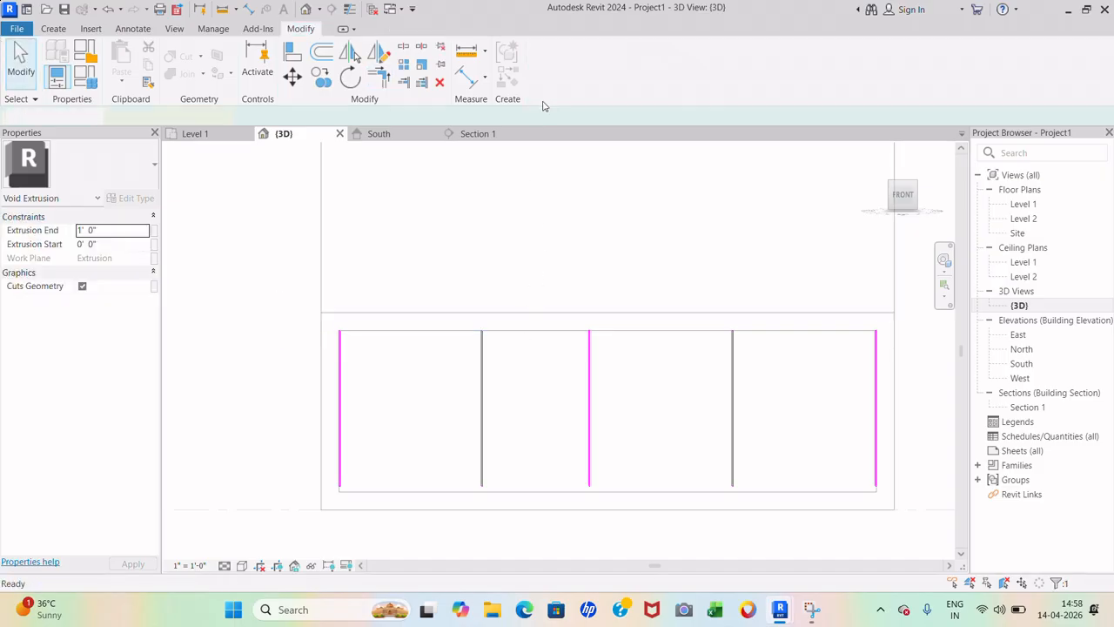
- From the top view, make the void extrusion shallower so the grooves are thin
click(561, 199)
shift+middle_drag(547, 247, 611, 347)
scroll(376, 397, down, 2)
scroll(655, 292, up, 5)
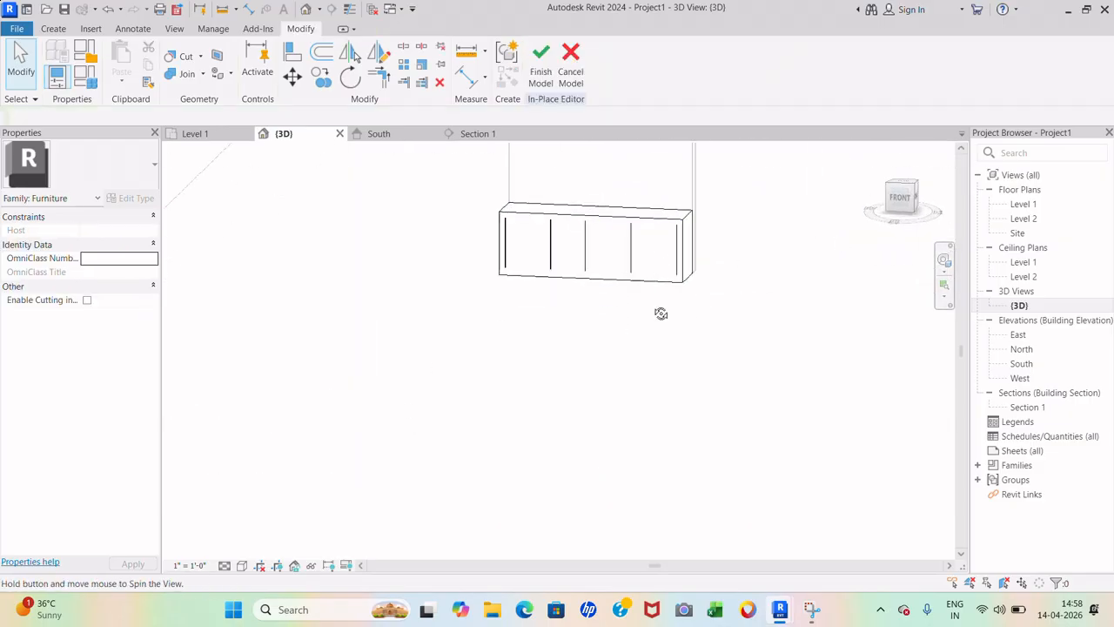
key(Tab)
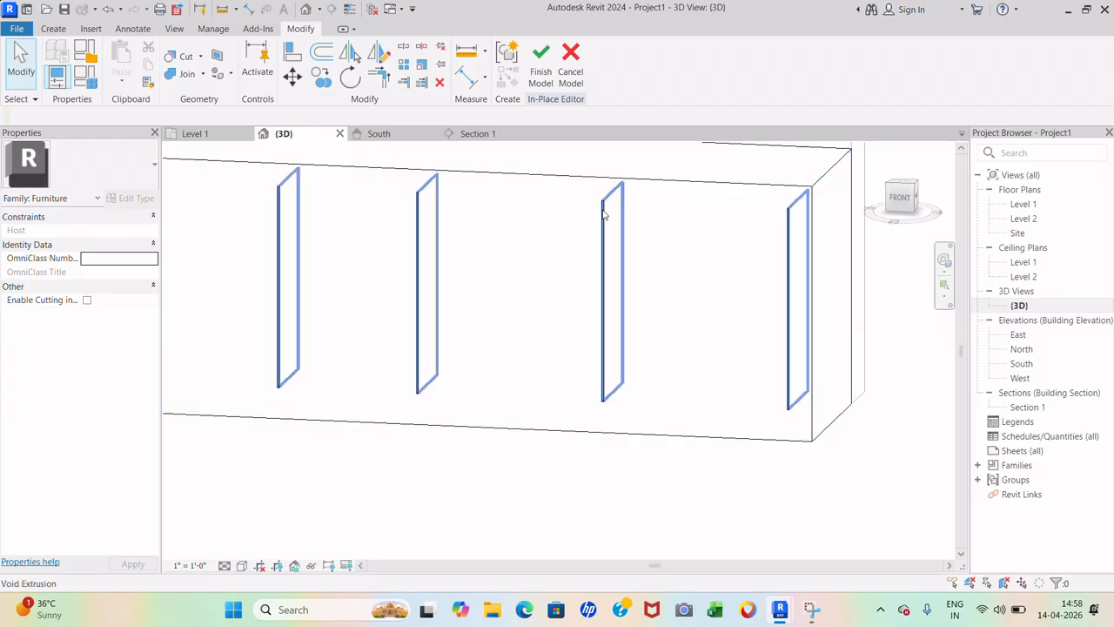
click(607, 215)
scroll(453, 261, up, 3)
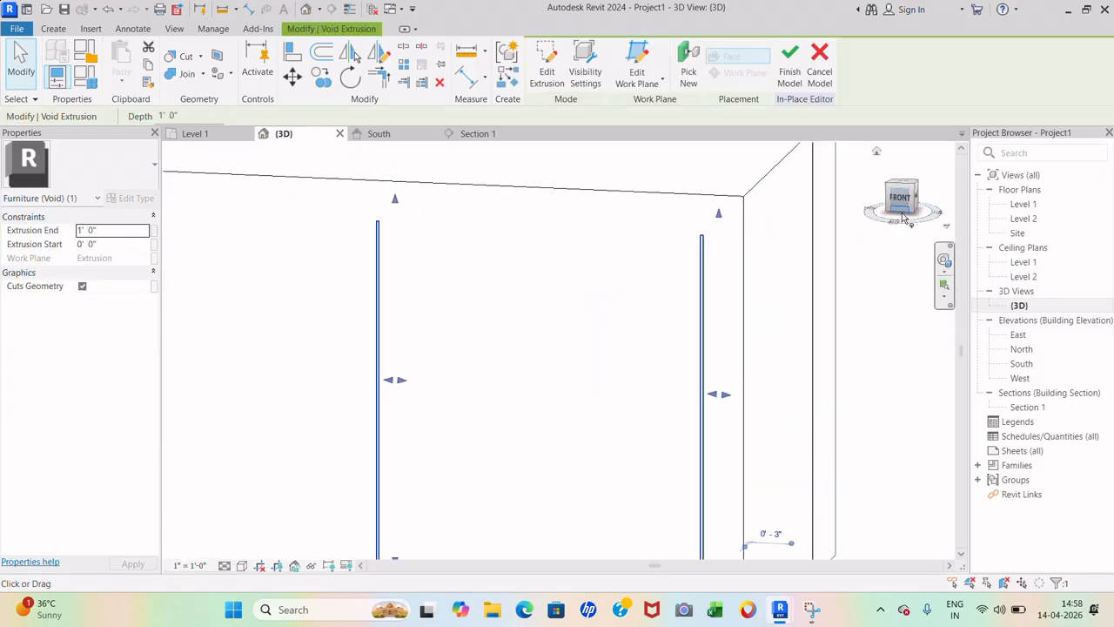
click(904, 183)
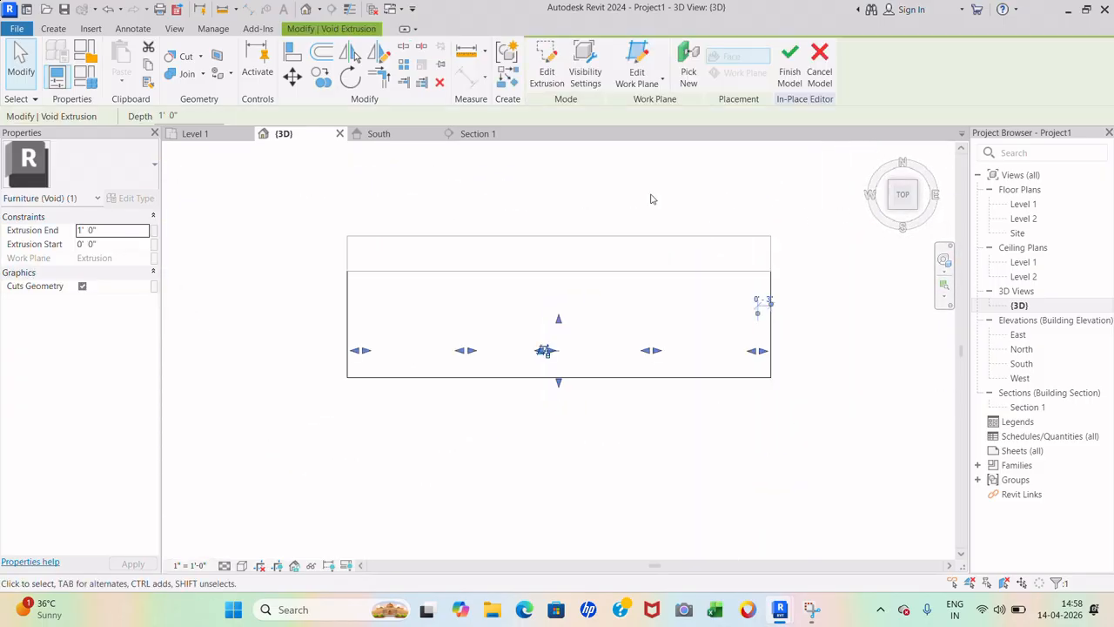
scroll(573, 322, up, 5)
drag(519, 321, 532, 533)
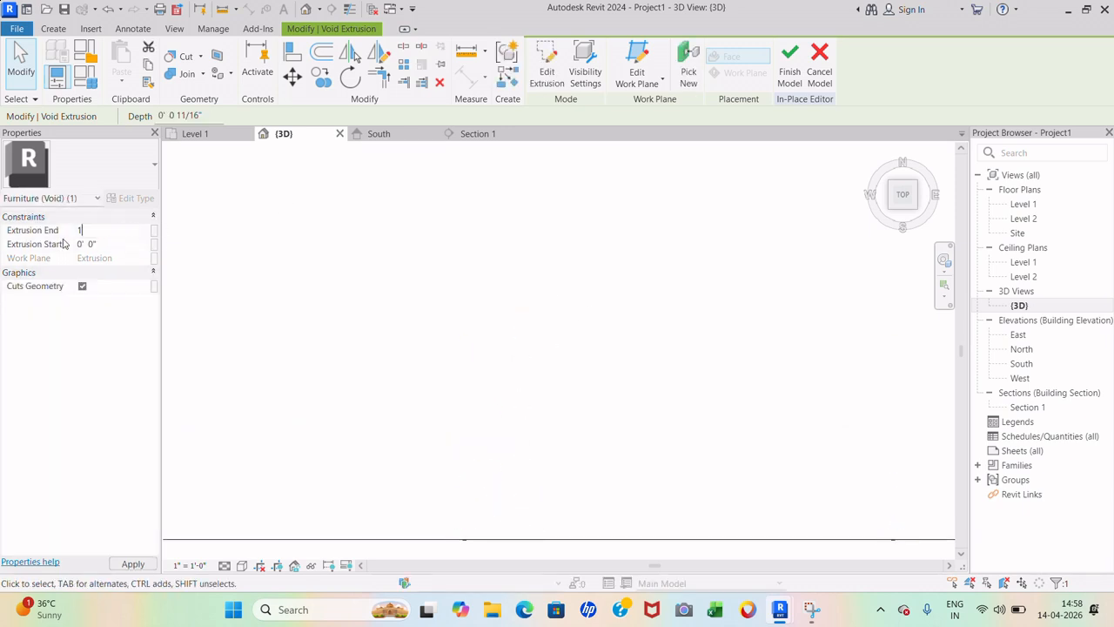
scroll(495, 303, down, 5)
- Inspect the grooves, then view the cabinet from the front and select its 2' 9"-deep extrusion
click(774, 342)
shift+middle_drag(786, 381, 771, 257)
scroll(478, 462, up, 2)
shift+middle_drag(481, 461, 558, 434)
scroll(557, 434, down, 2)
scroll(388, 332, up, 2)
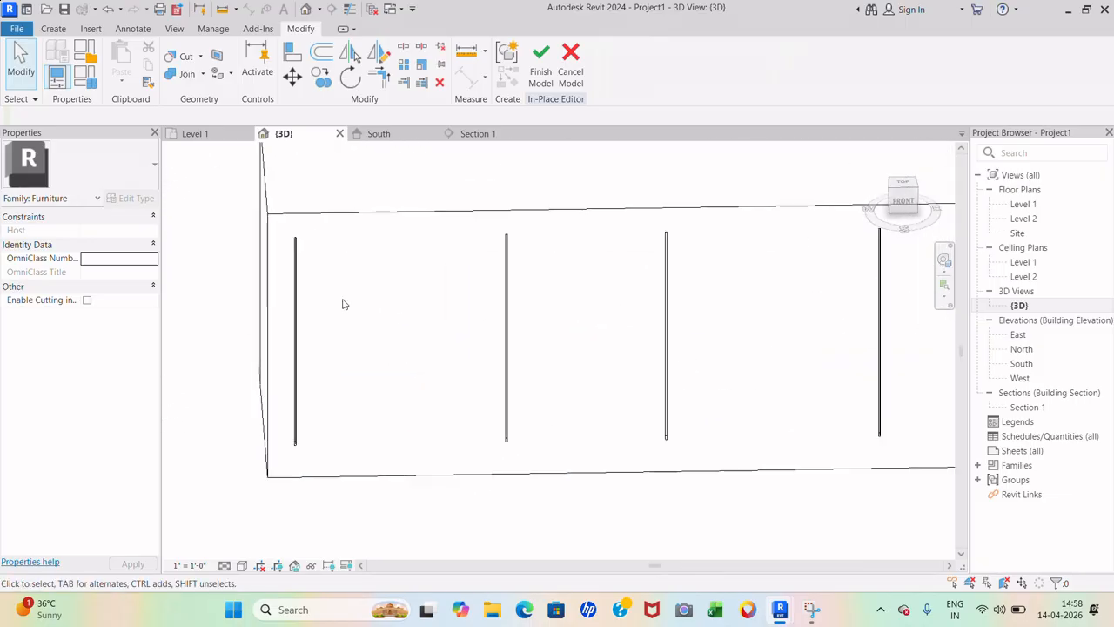
scroll(301, 262, up, 3)
scroll(277, 187, up, 5)
scroll(299, 209, down, 4)
scroll(352, 260, down, 5)
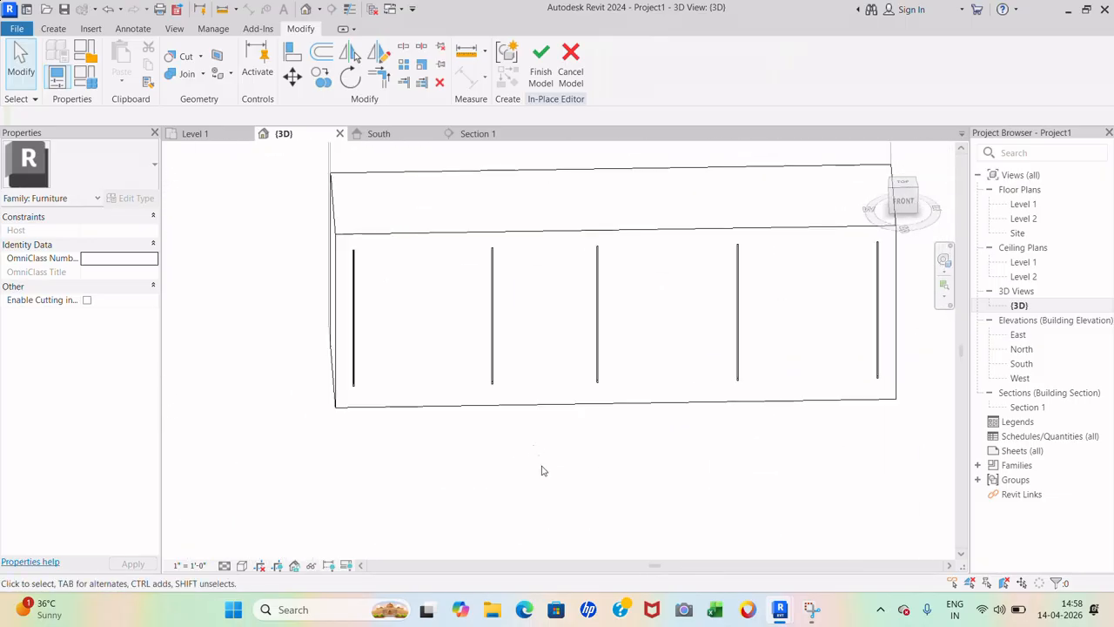
shift+middle_drag(542, 467, 537, 423)
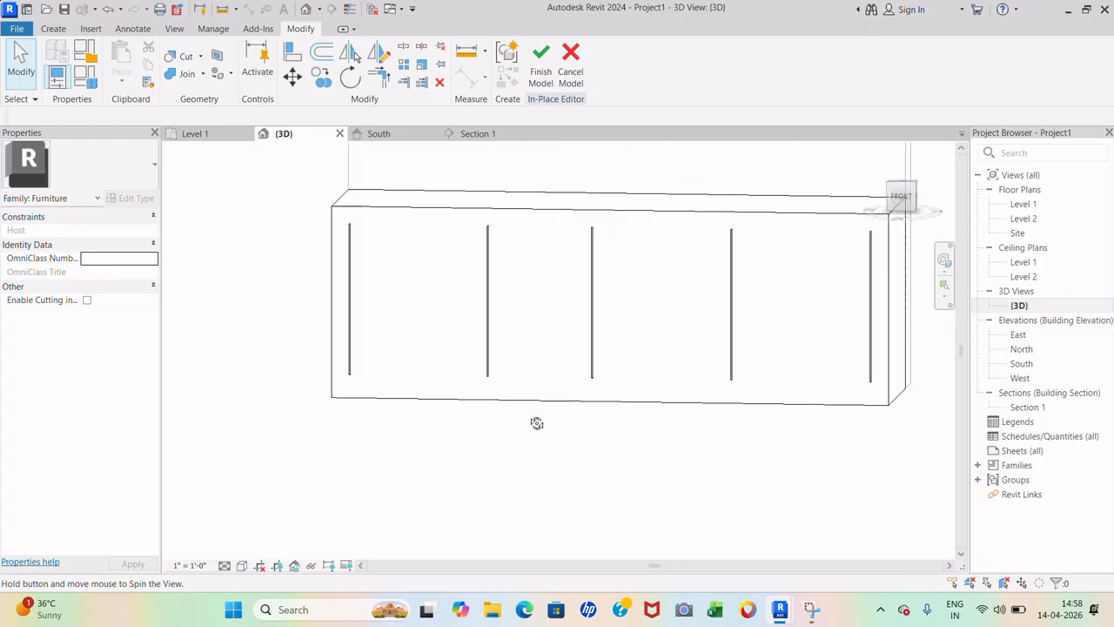
click(906, 193)
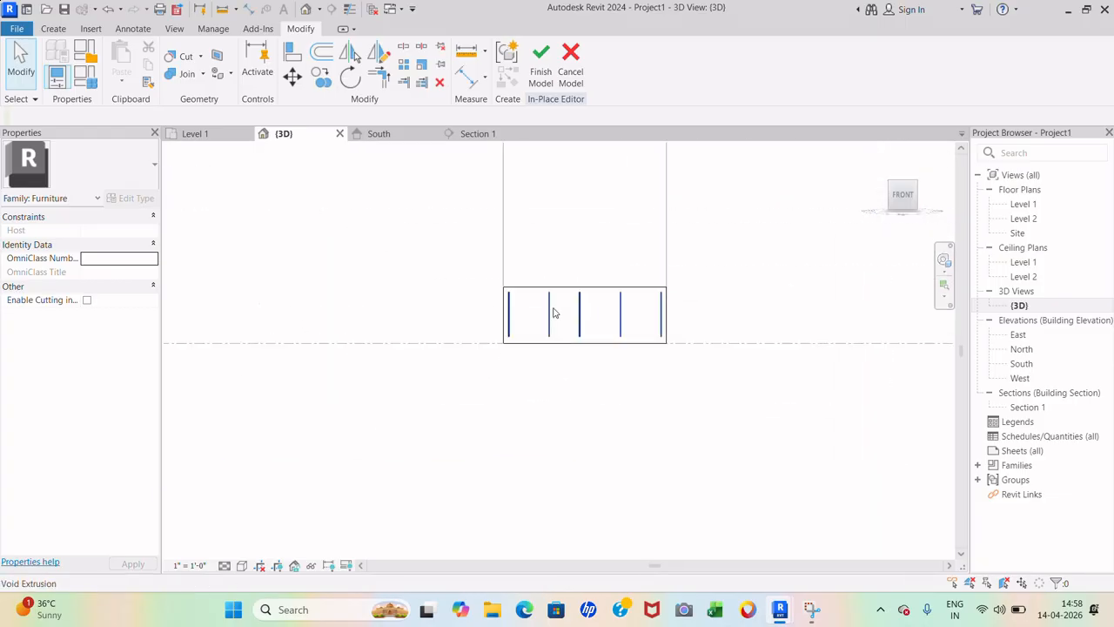
click(592, 202)
- Start a new solid extrusion from the Create tools
click(538, 534)
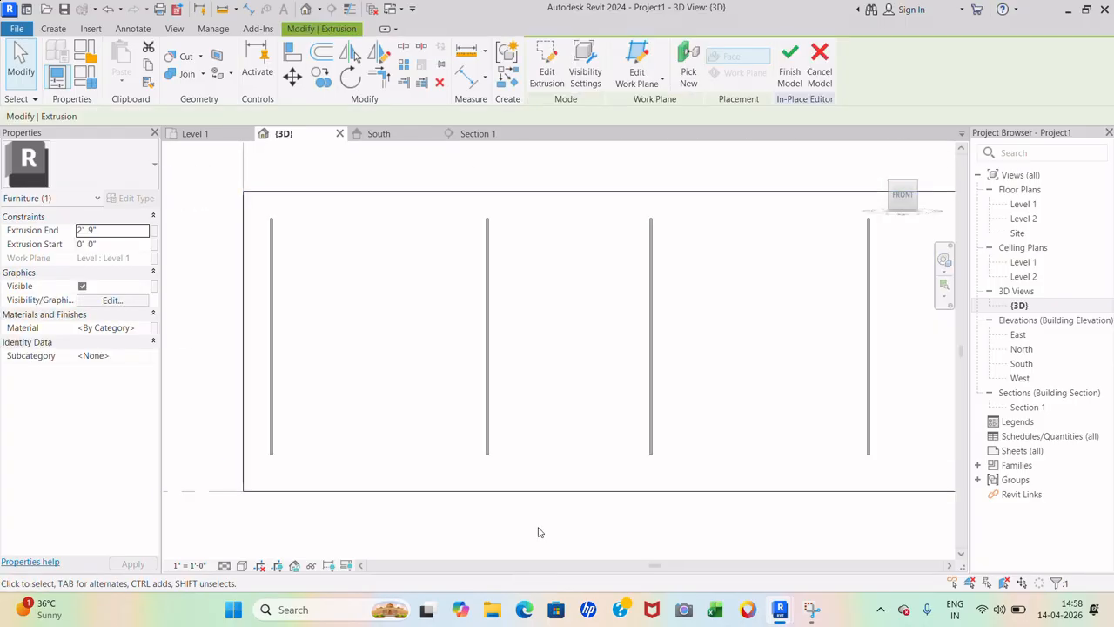
click(53, 29)
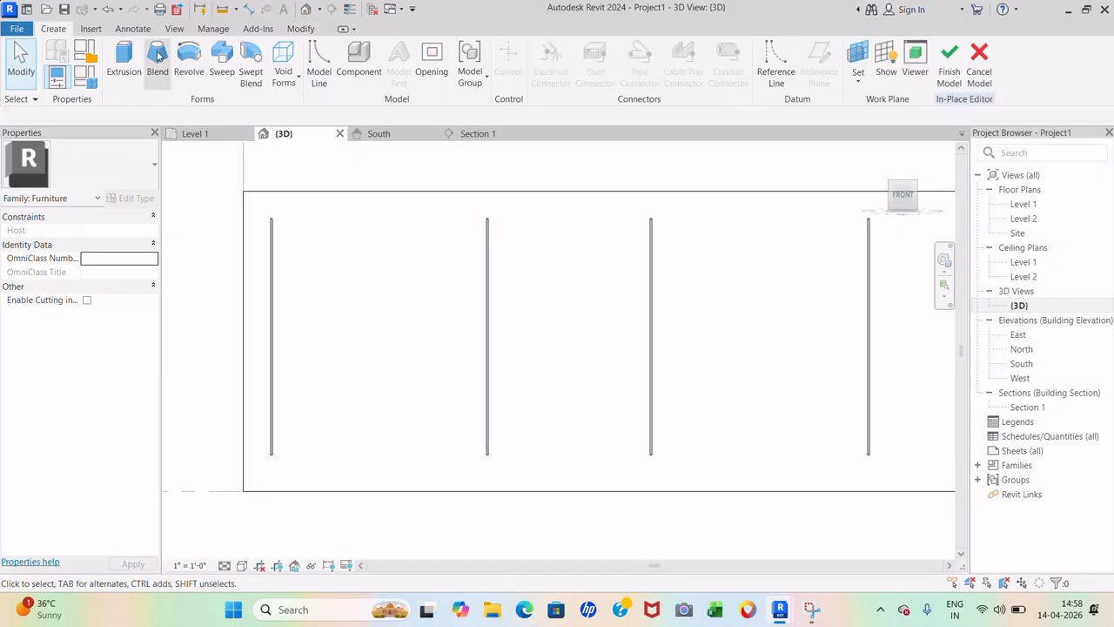
click(127, 57)
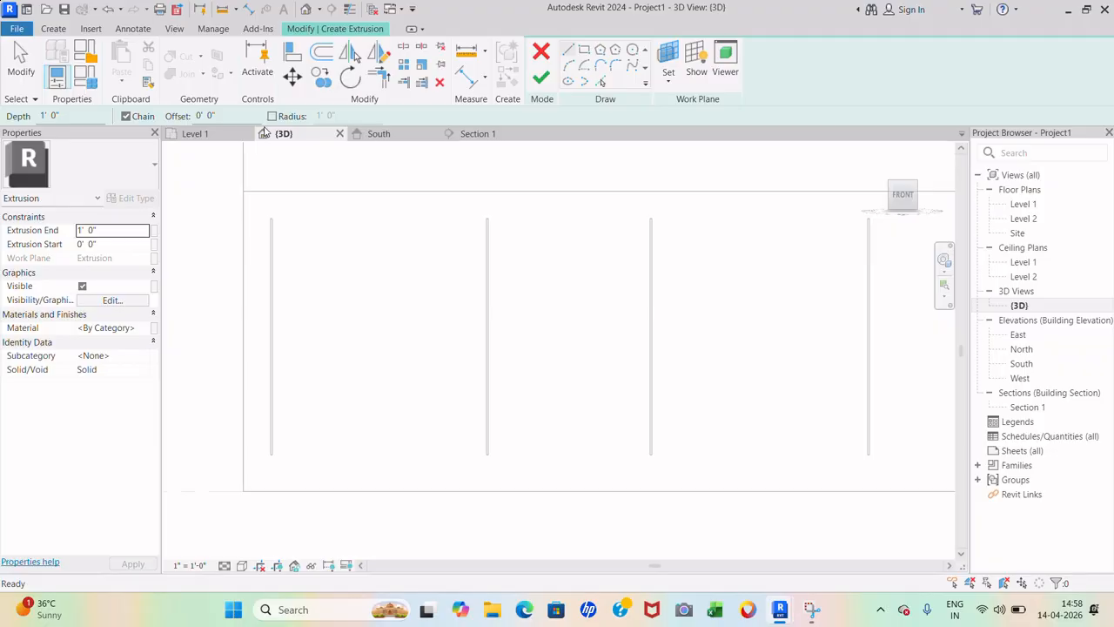
- Pick the cabinet's front face as the sketch work plane and view it from the front
click(669, 57)
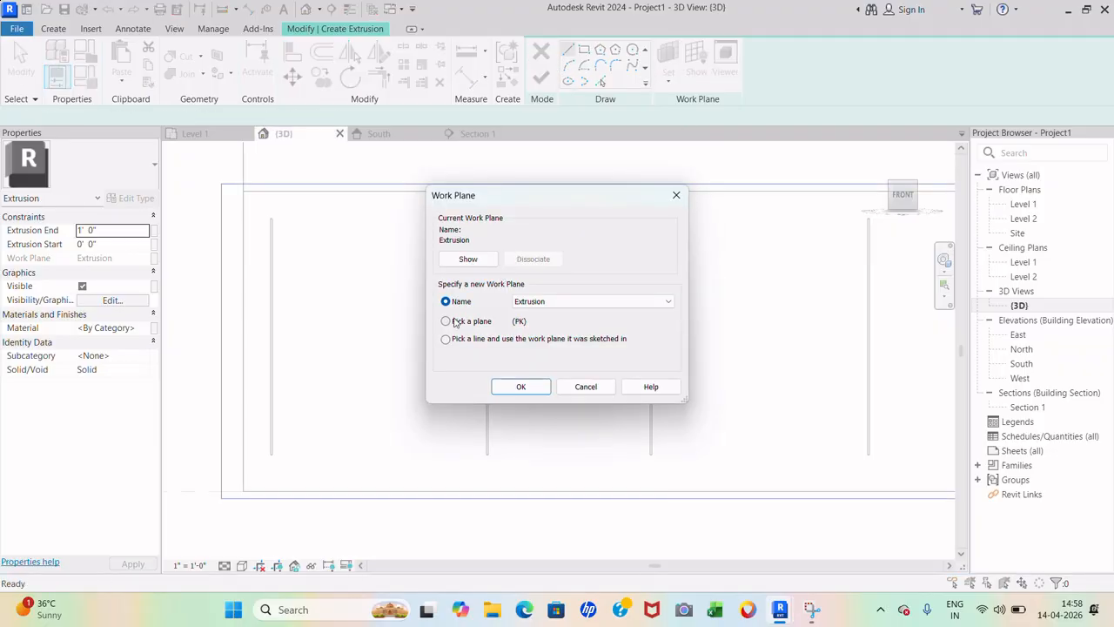
click(515, 387)
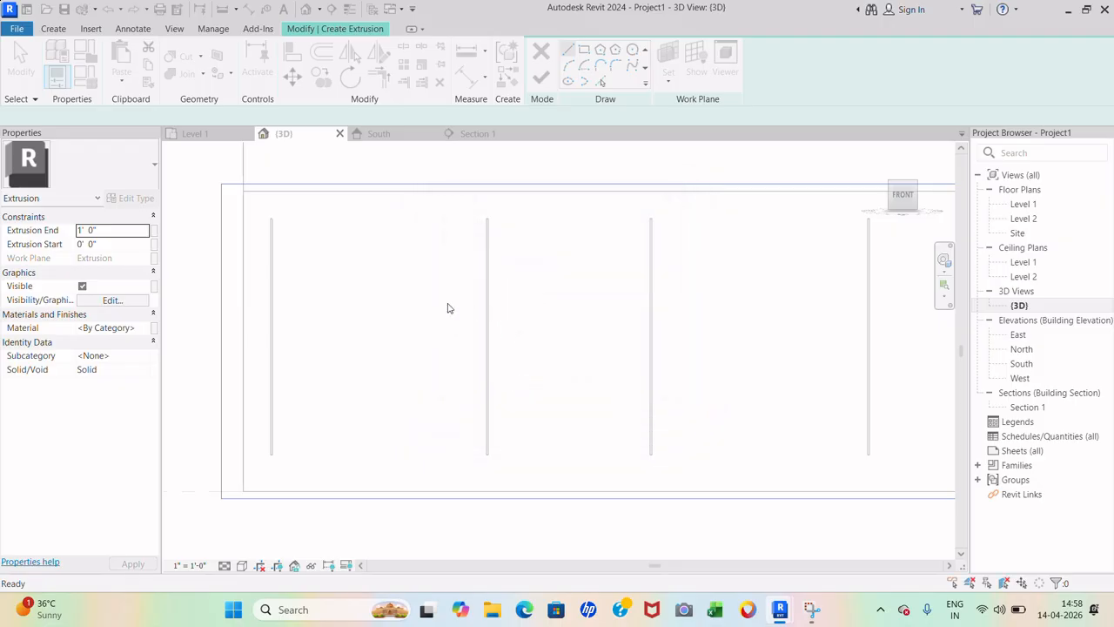
scroll(349, 311, down, 5)
shift+middle_drag(456, 432, 487, 380)
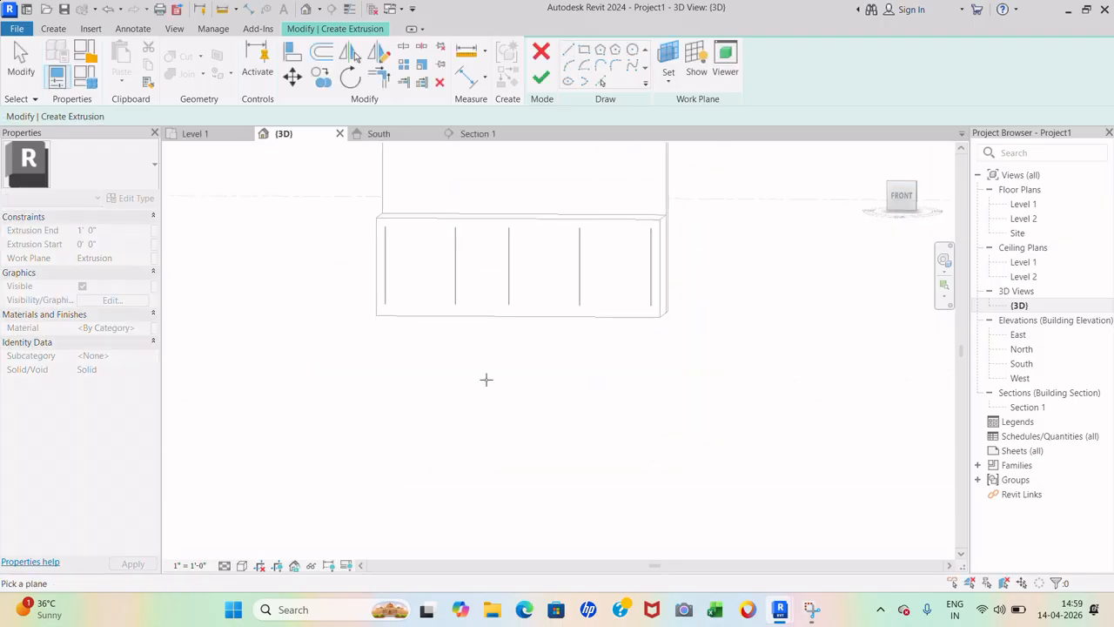
scroll(652, 224, up, 2)
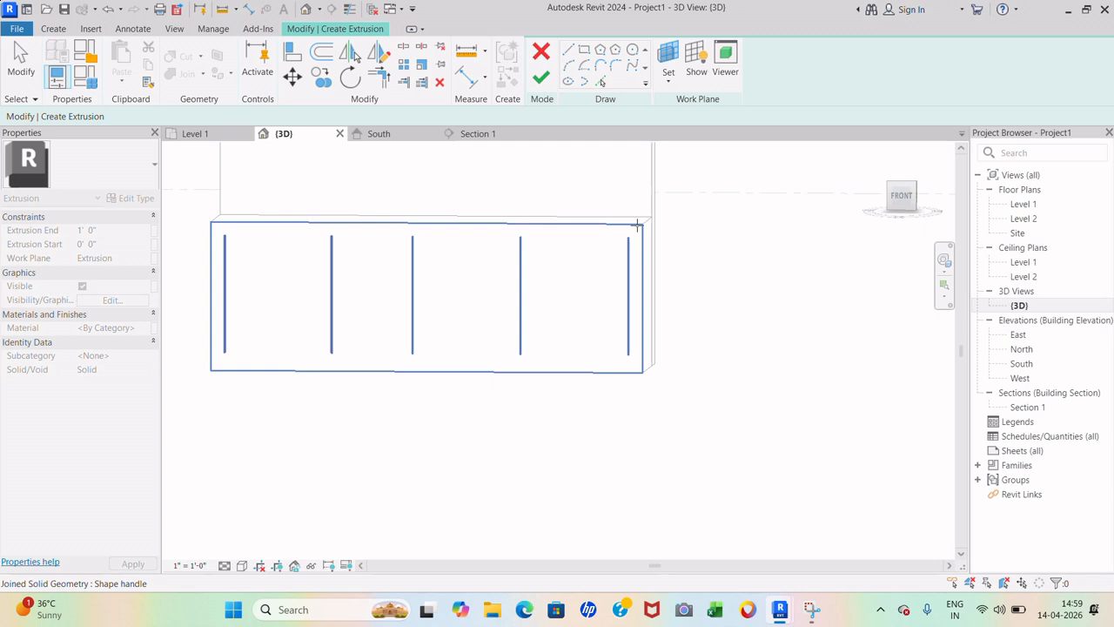
click(638, 226)
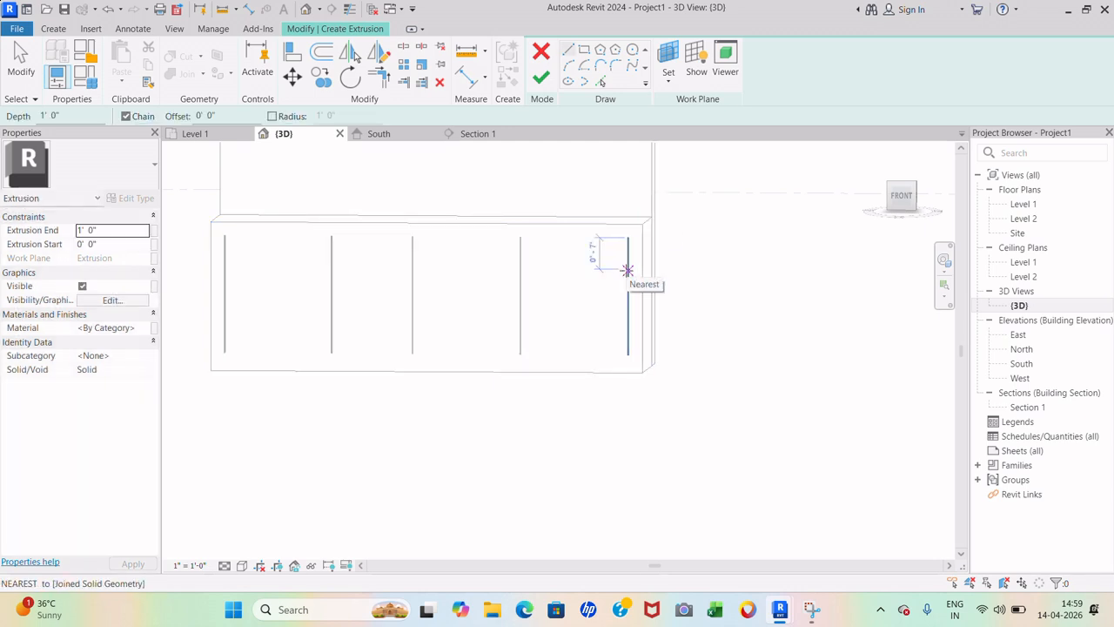
scroll(735, 351, down, 3)
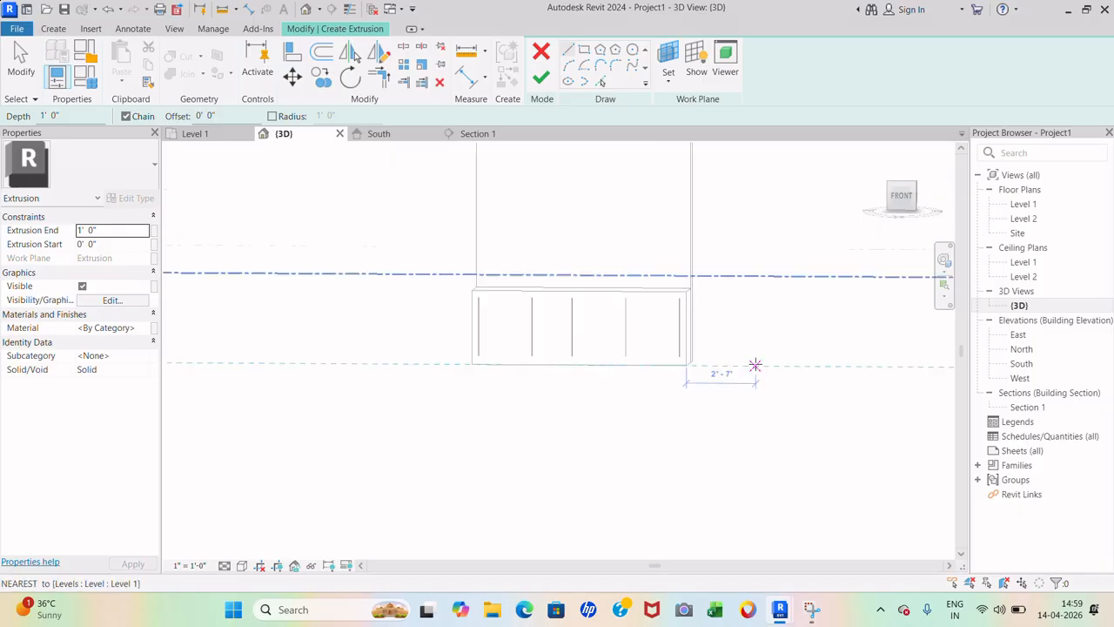
scroll(474, 294, up, 5)
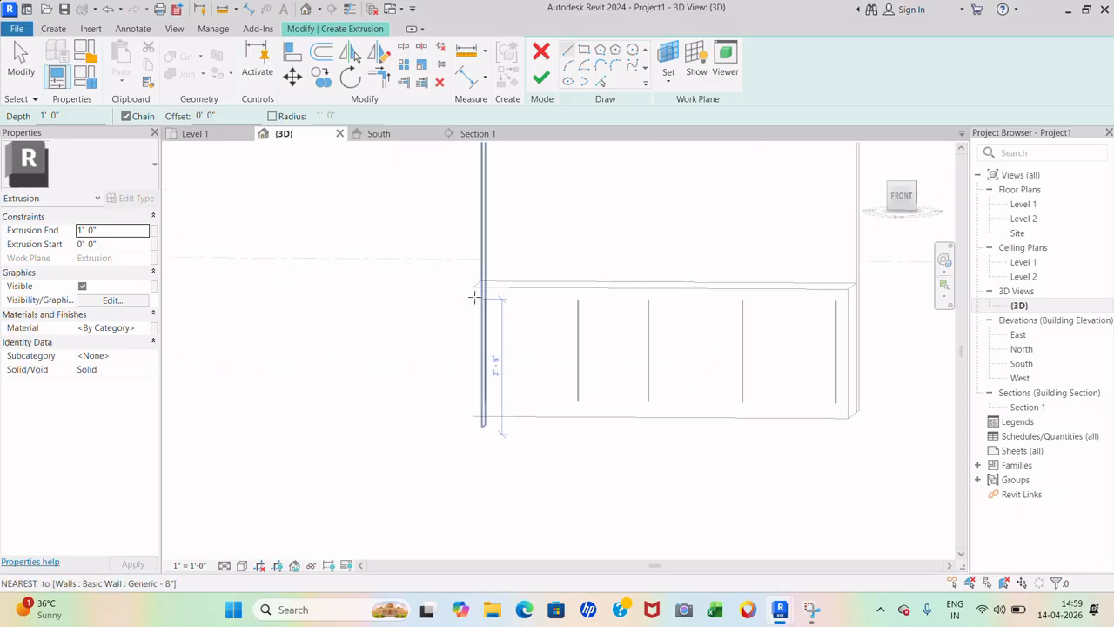
click(903, 197)
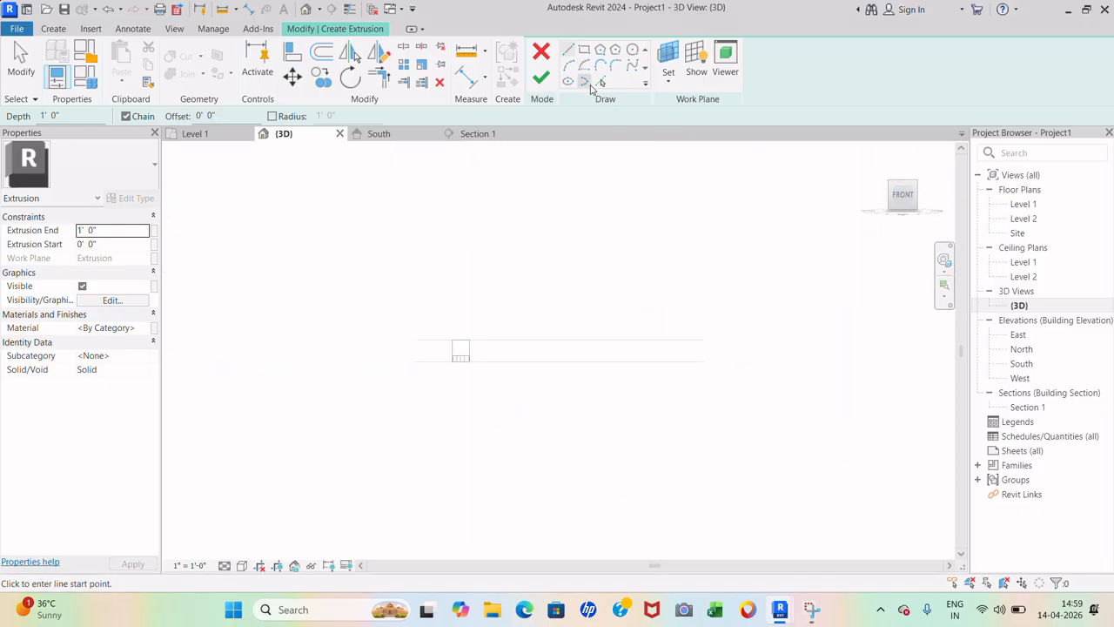
- Sketch a rectangle across the top of the cabinet front between the wall endpoints
click(585, 50)
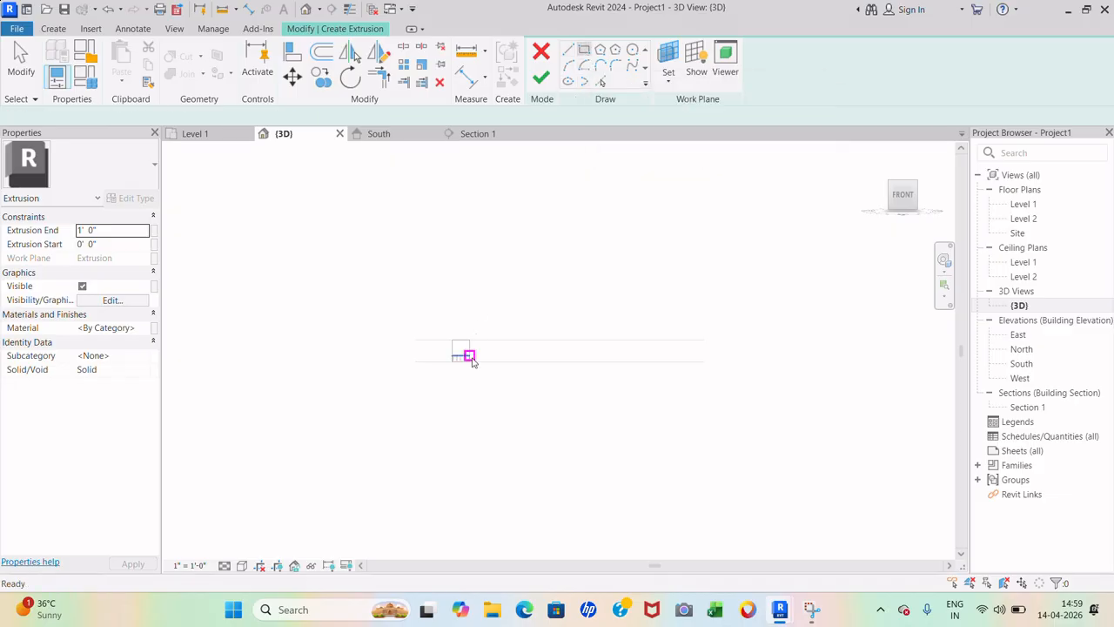
scroll(471, 359, up, 8)
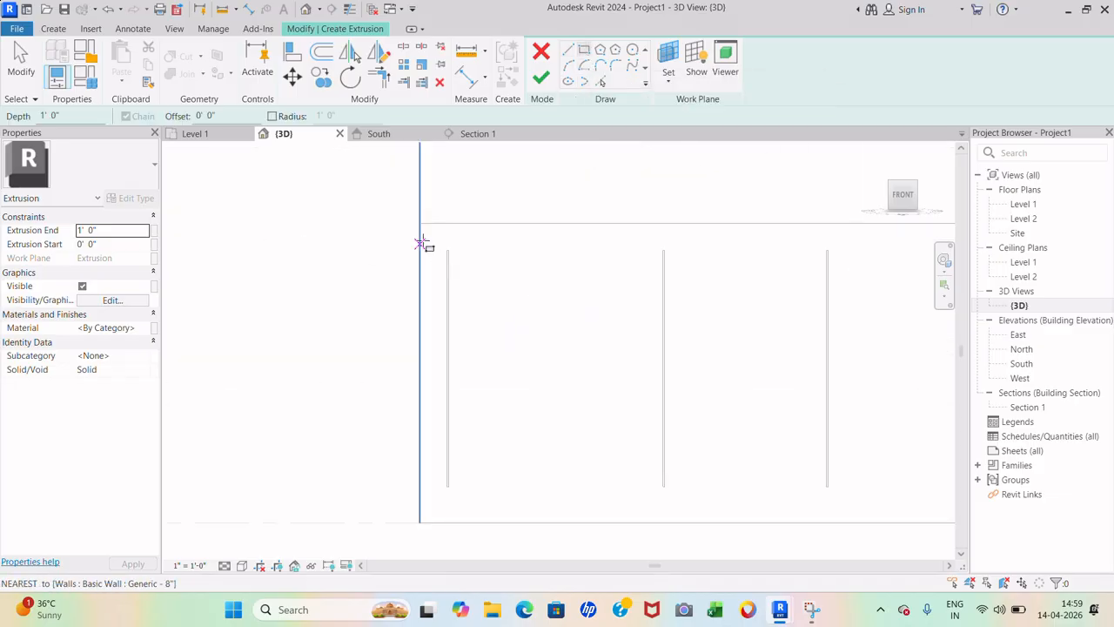
click(418, 224)
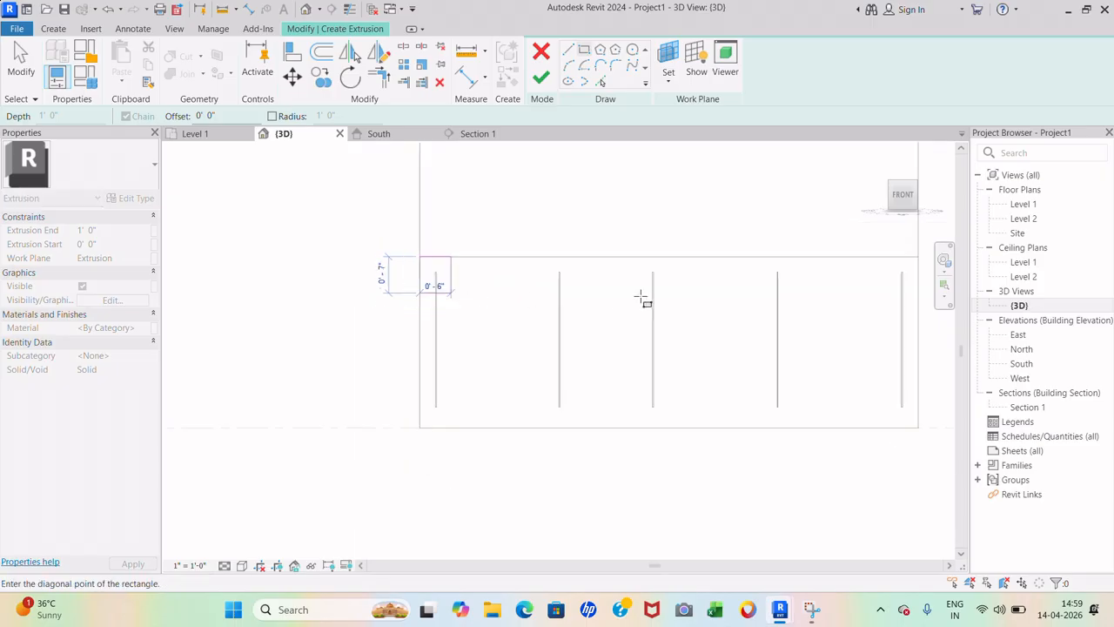
scroll(771, 272, up, 4)
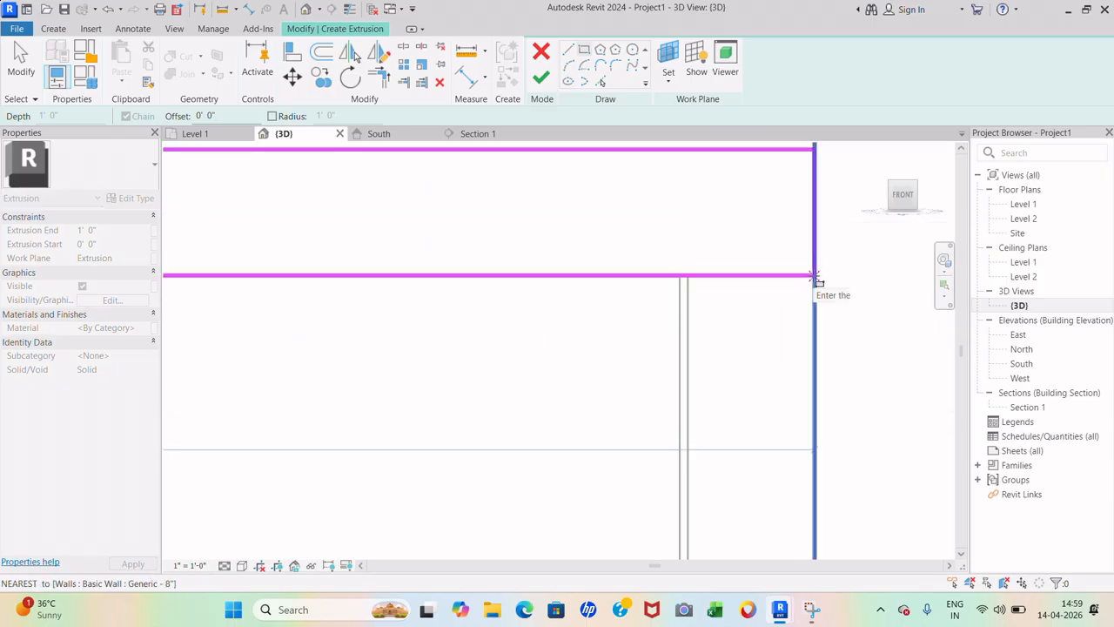
click(687, 276)
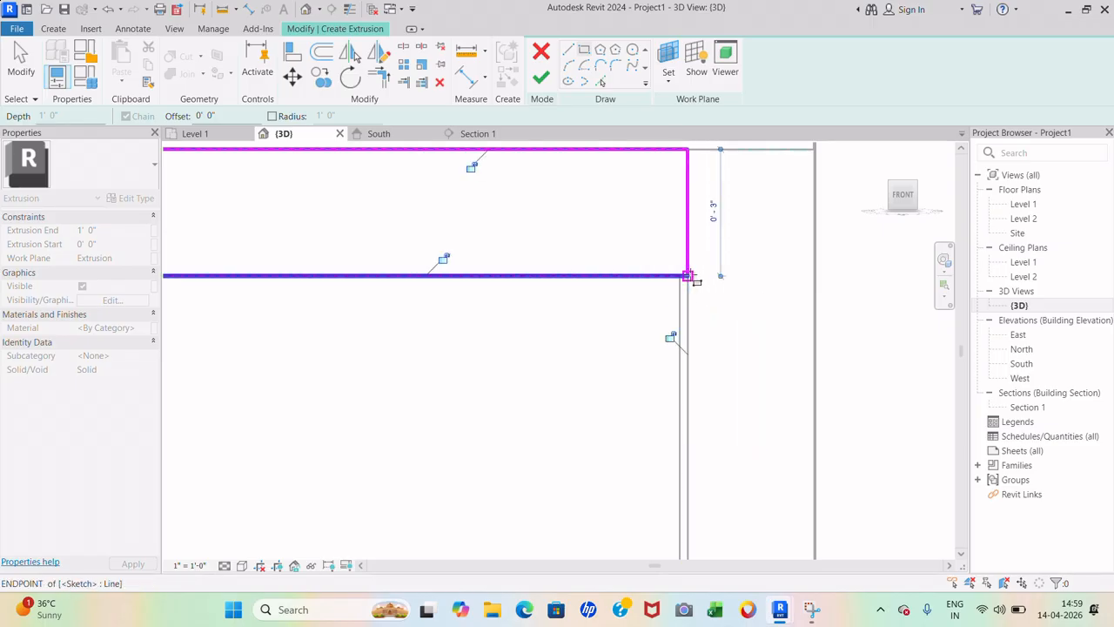
key(Escape)
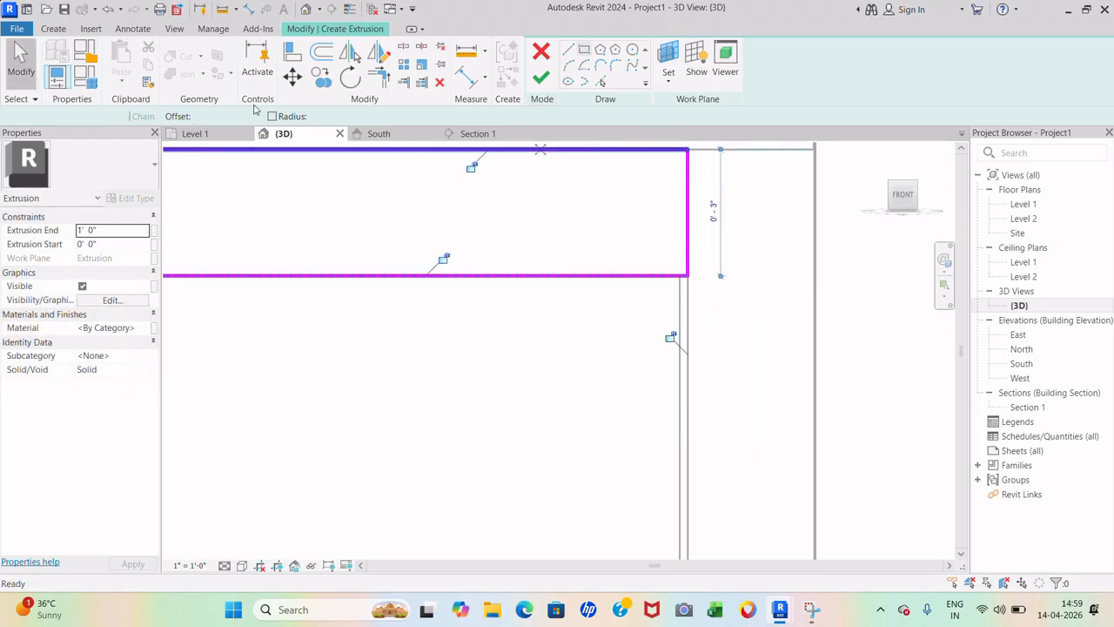
key(Escape)
- Stretch the rectangle's right edge to the wall edge and finish the 1-inch-deep bar
click(692, 212)
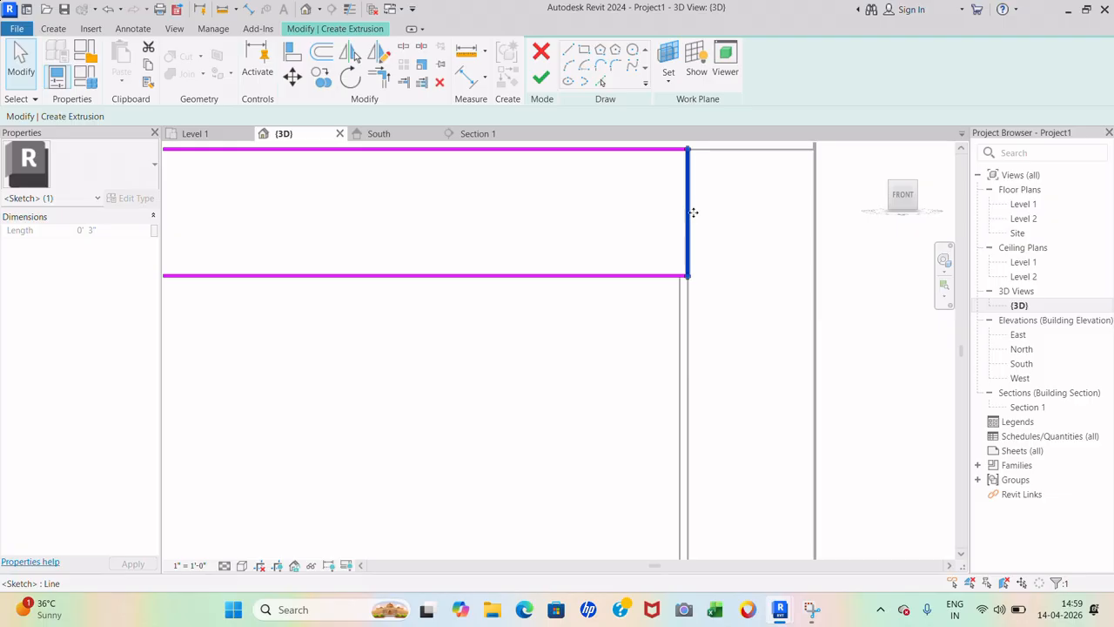
drag(693, 212, 815, 218)
click(754, 349)
scroll(801, 320, down, 7)
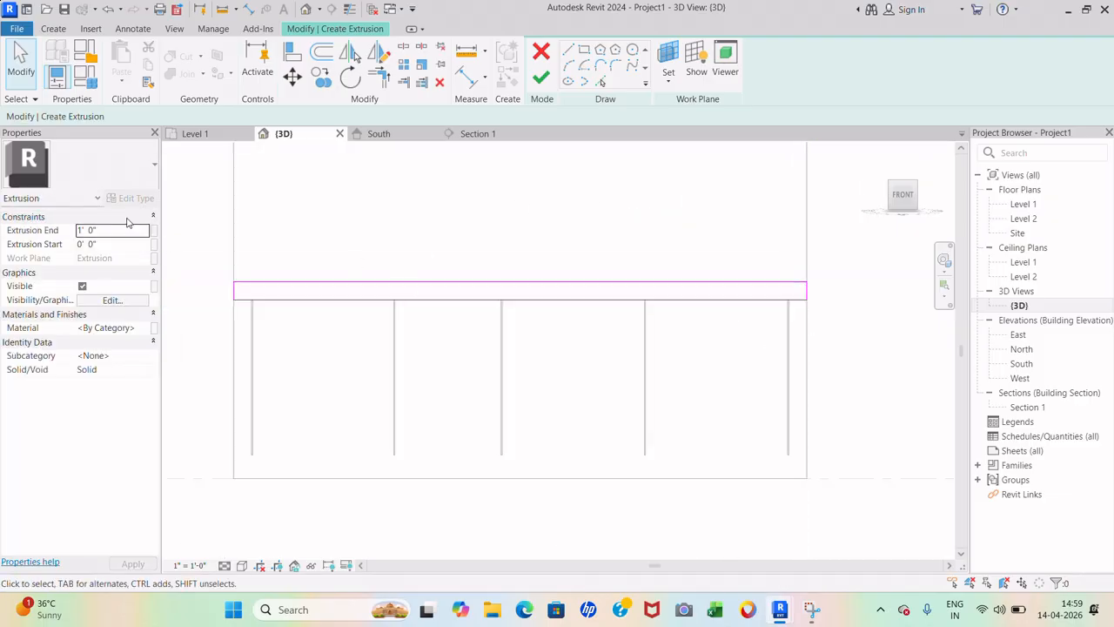
click(543, 85)
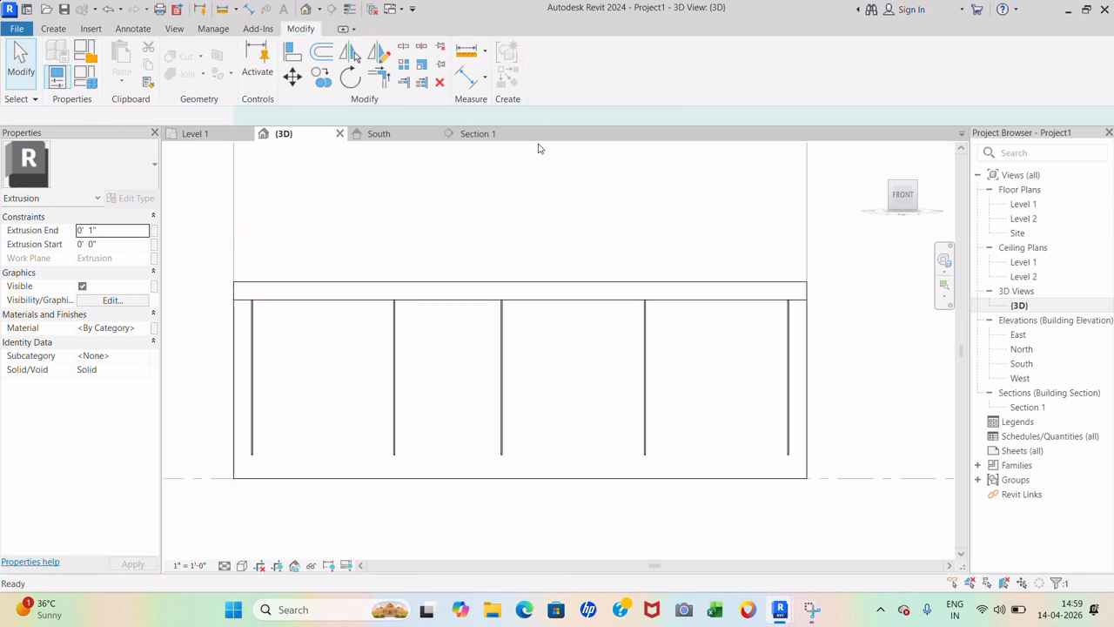
- Copy the top bar to the bottom of the cabinet front and nudge it onto the ground line
click(671, 528)
scroll(715, 234, down, 3)
scroll(602, 289, up, 2)
click(626, 270)
click(322, 78)
scroll(337, 270, up, 7)
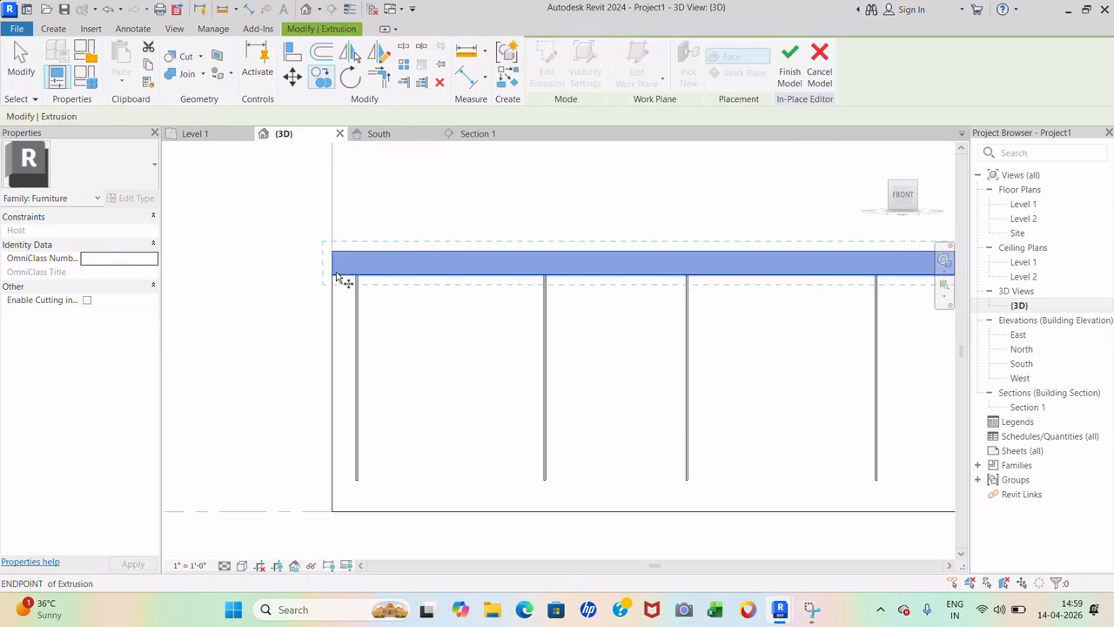
click(334, 249)
scroll(349, 213, down, 5)
scroll(354, 378, up, 3)
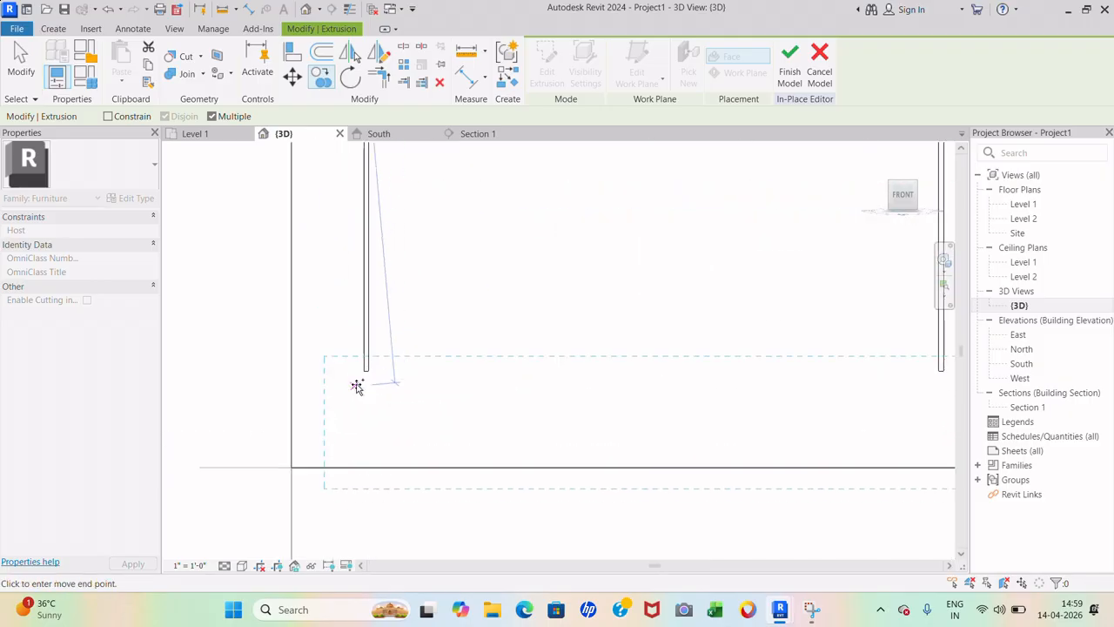
click(297, 375)
scroll(316, 449, up, 5)
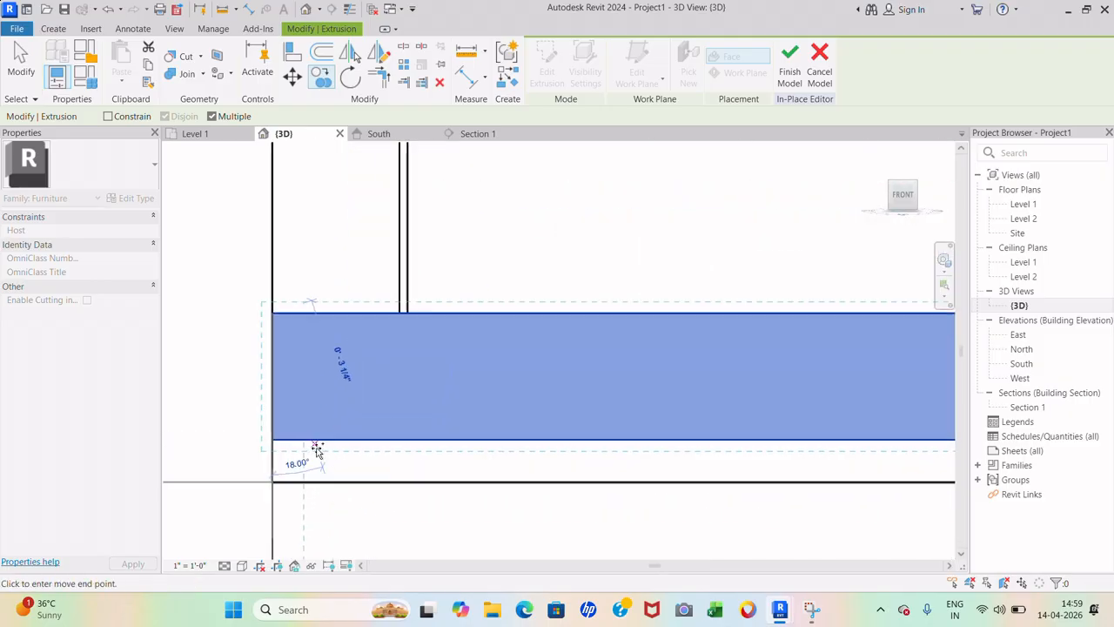
scroll(262, 404, down, 5)
scroll(348, 363, down, 6)
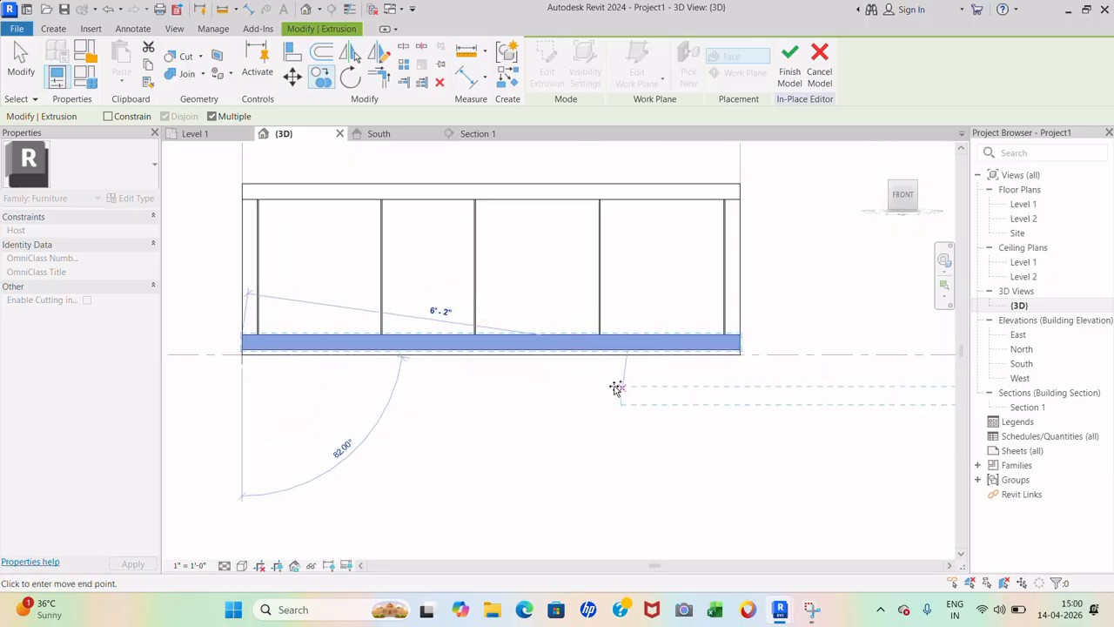
click(622, 382)
key(Down)
scroll(749, 361, up, 7)
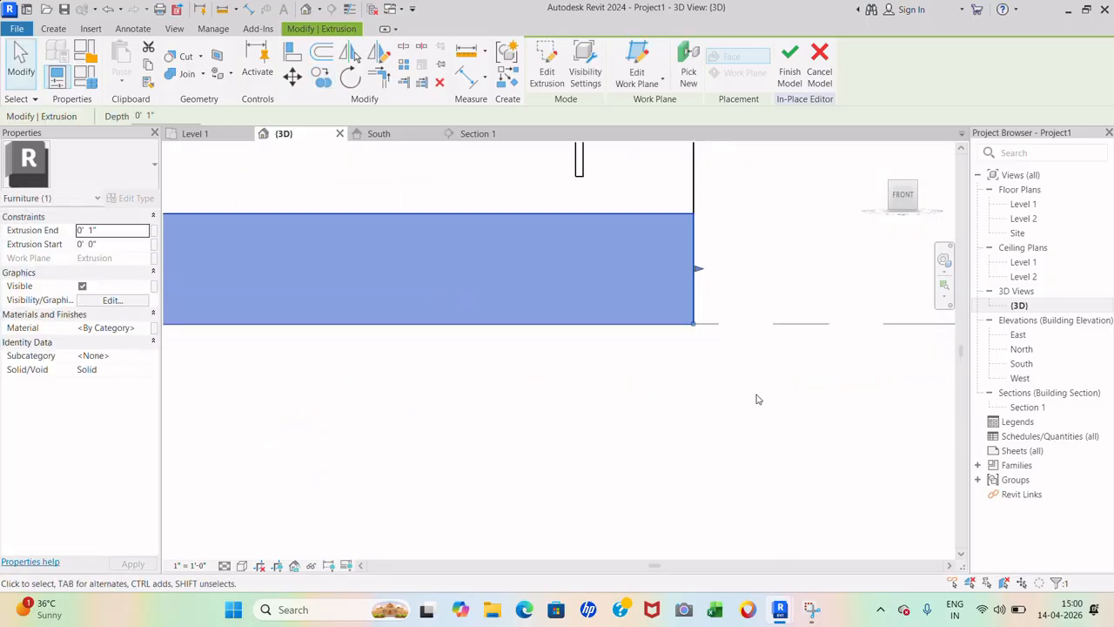
- Stretch the bottom bar's top edge up to meet the lower ends of the vertical dividers
click(760, 398)
scroll(815, 386, down, 6)
scroll(831, 369, down, 3)
scroll(528, 354, up, 3)
click(637, 348)
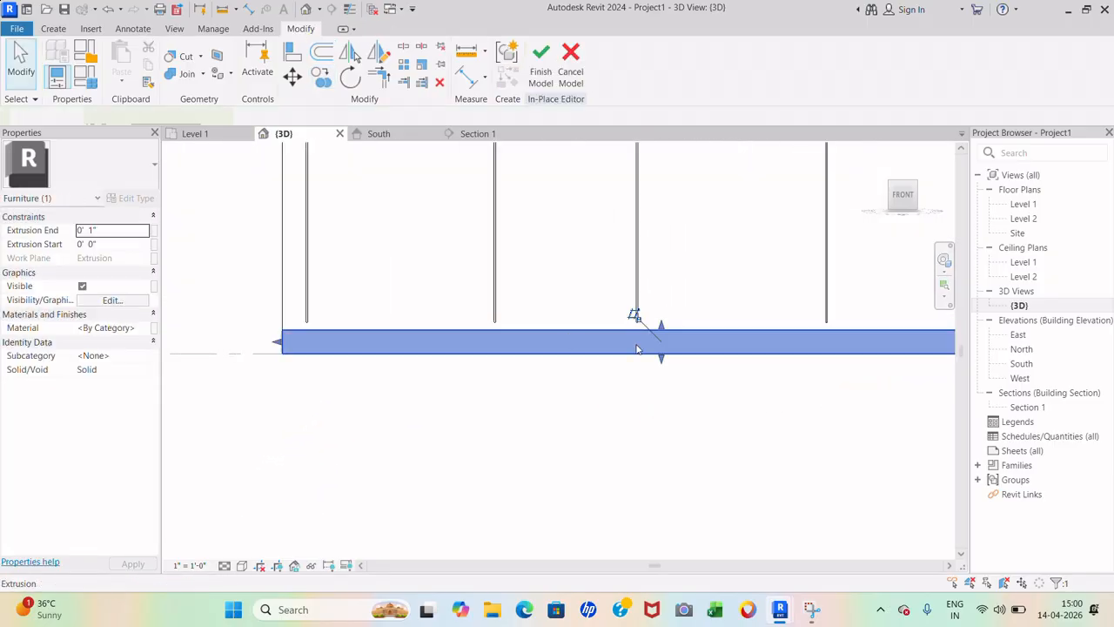
scroll(672, 335, up, 4)
drag(651, 325, 650, 315)
click(599, 437)
scroll(533, 420, down, 4)
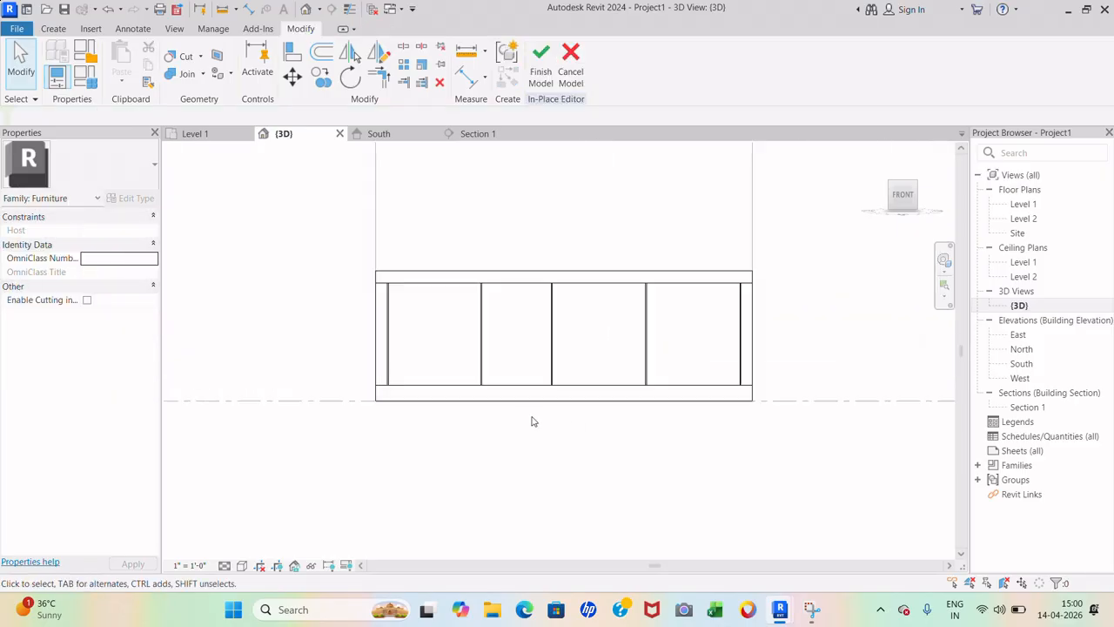
- Orbit the model, then view the cabinet from the top with the ViewCube
shift+middle_drag(649, 388, 617, 369)
scroll(657, 389, down, 3)
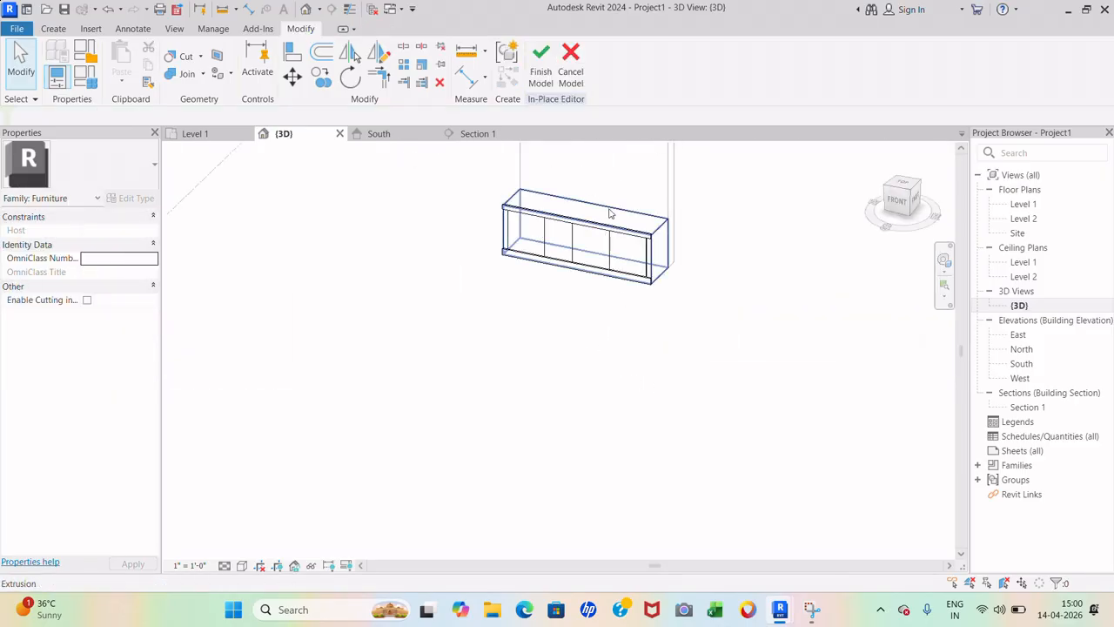
scroll(640, 212, up, 6)
click(906, 185)
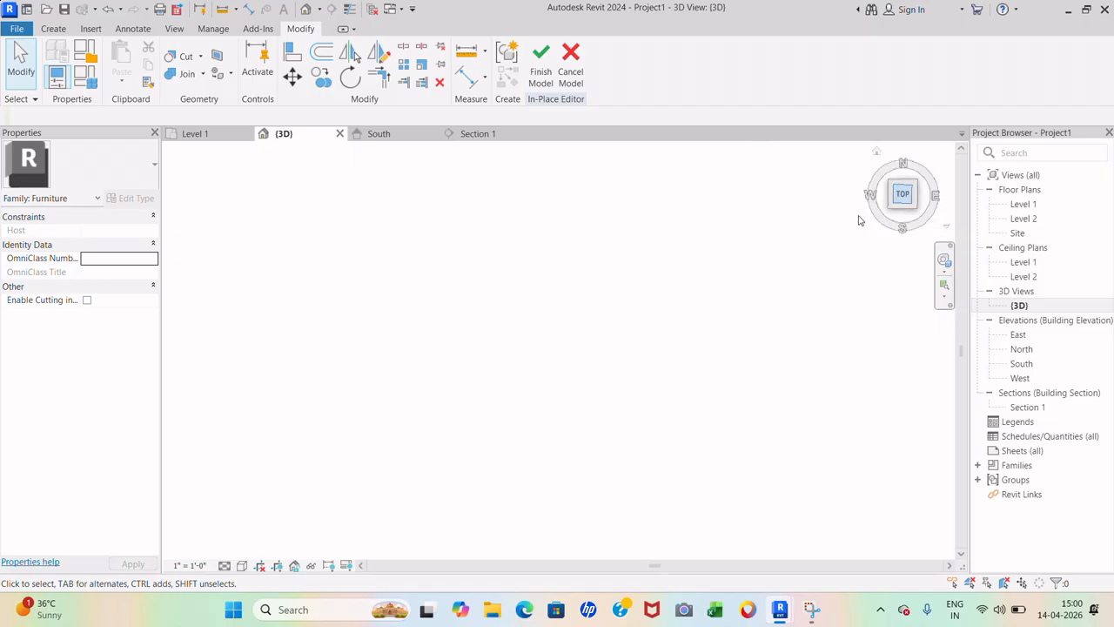
- Set the cabinet's top face as the work plane for a new extrusion
scroll(470, 255, up, 7)
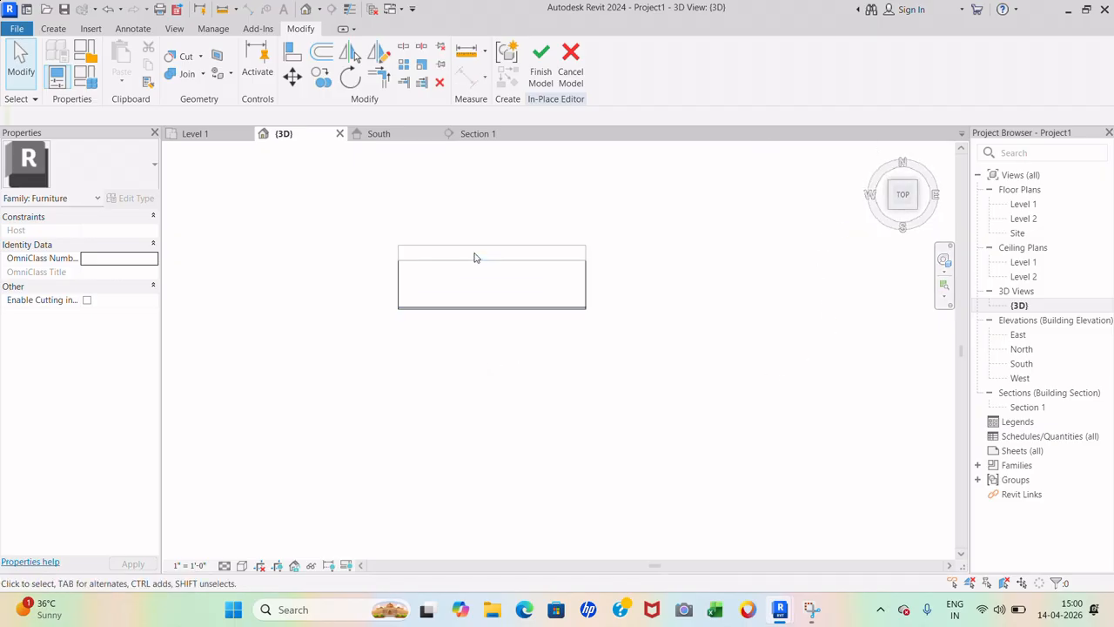
click(50, 29)
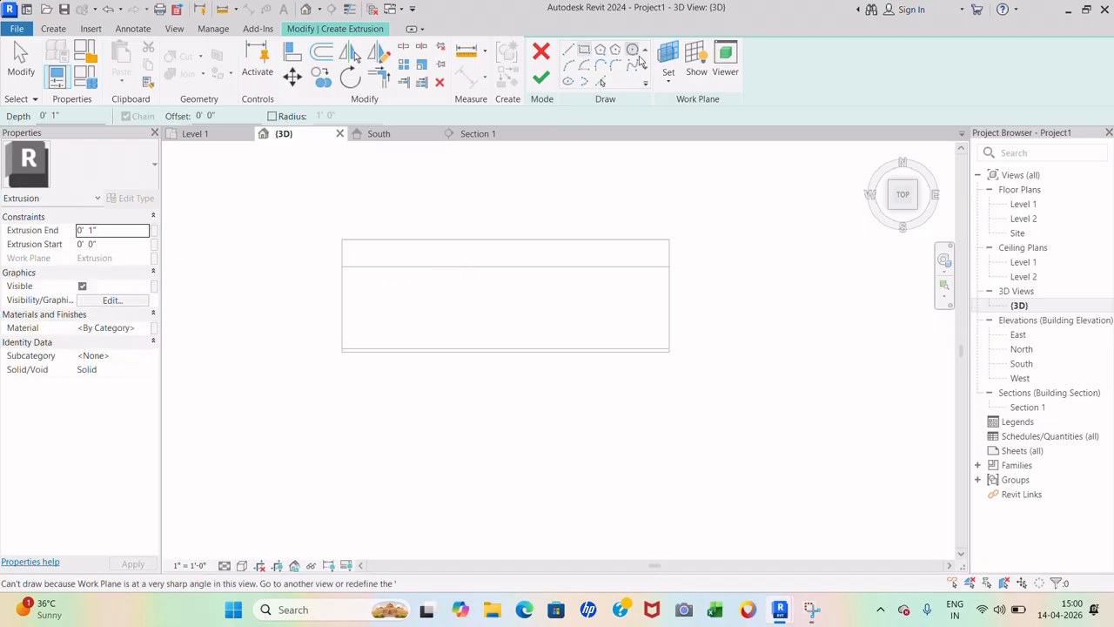
click(668, 68)
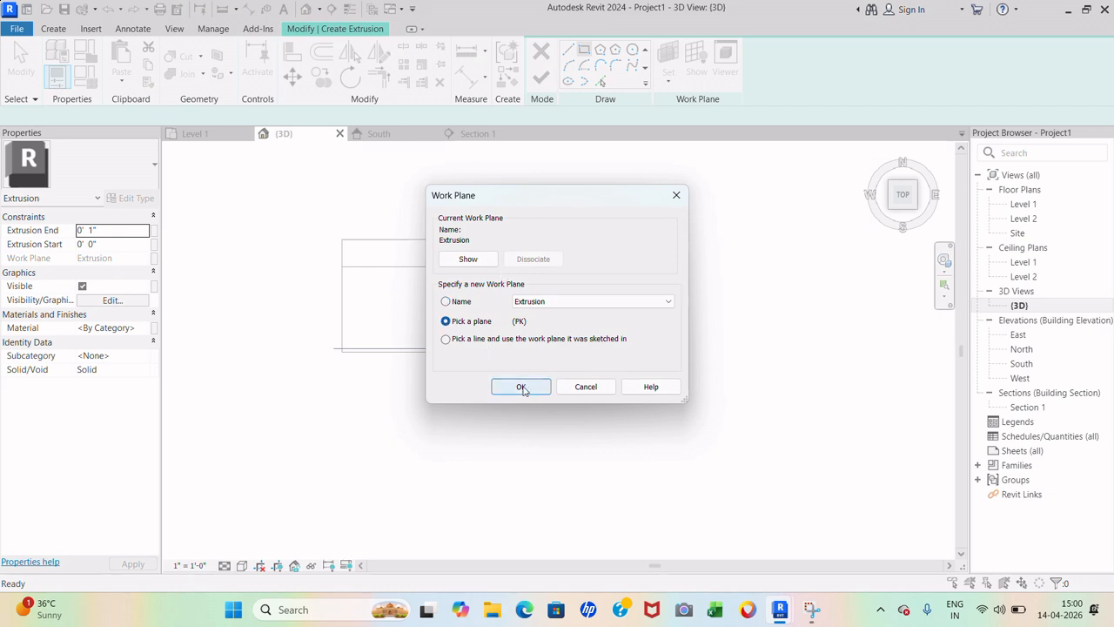
click(522, 387)
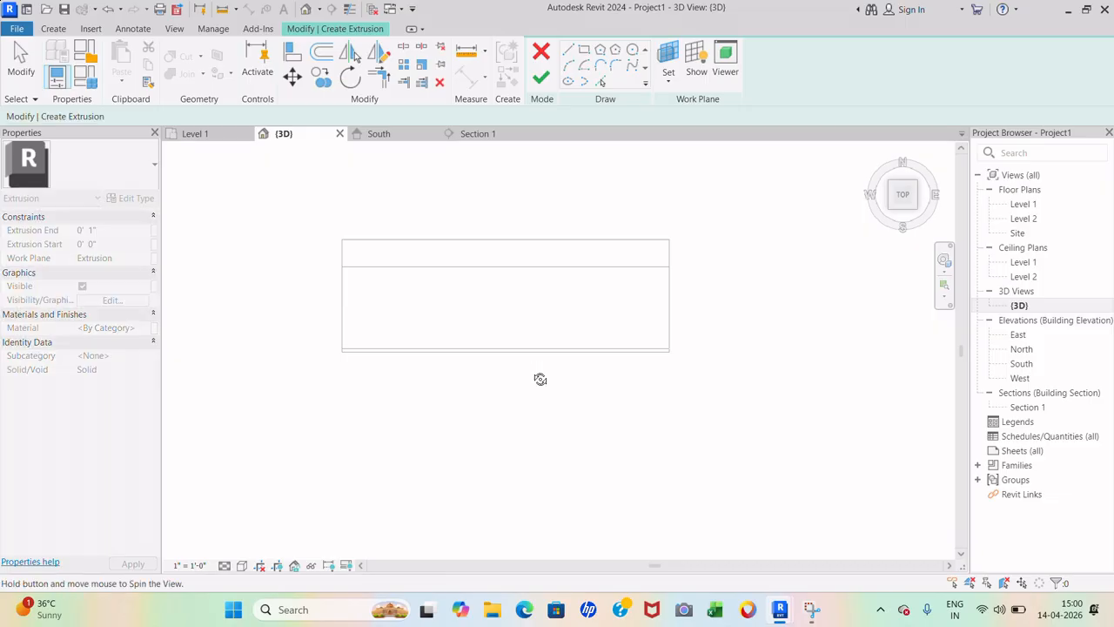
shift+middle_drag(540, 379, 663, 189)
click(660, 195)
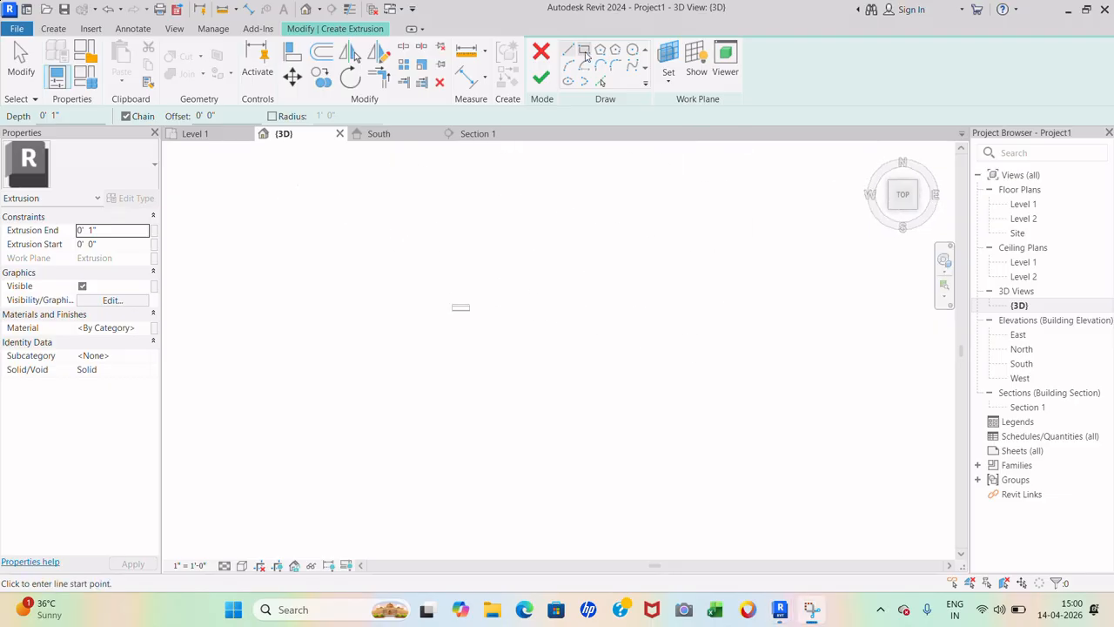
- Sketch an 8'-0" by 2'-0" rectangle corner to corner and finish the countertop slab
scroll(462, 289, up, 5)
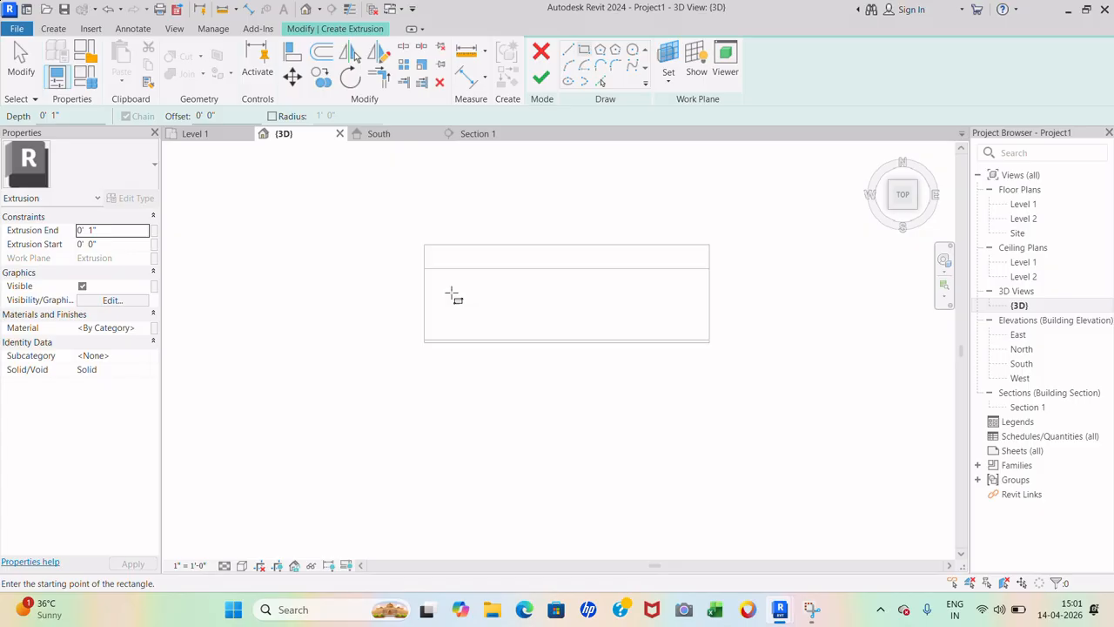
click(417, 262)
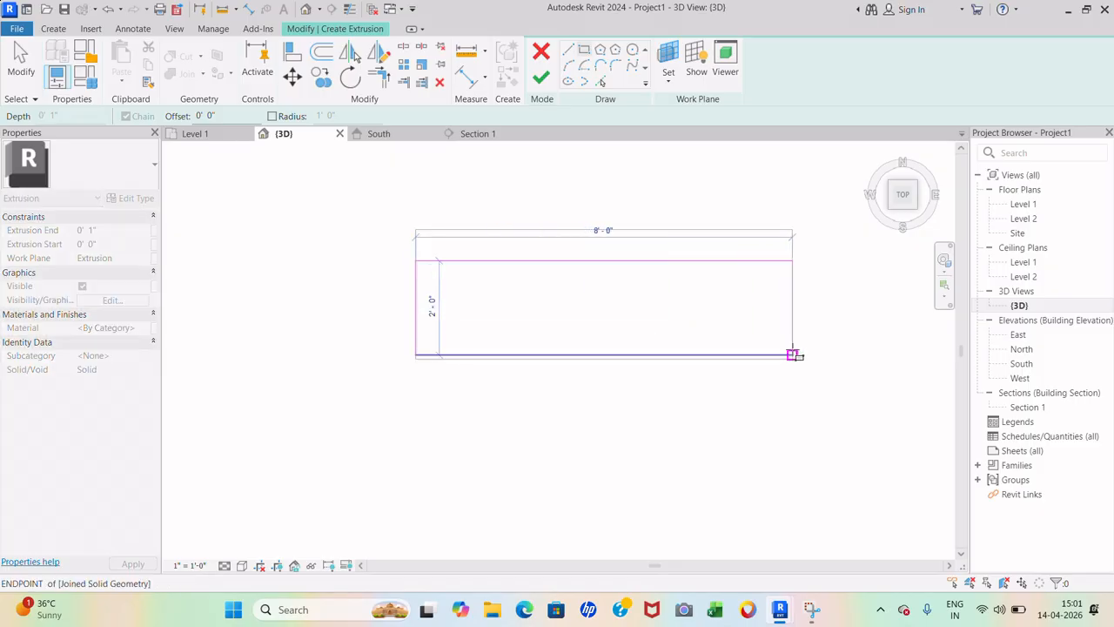
click(792, 354)
click(542, 80)
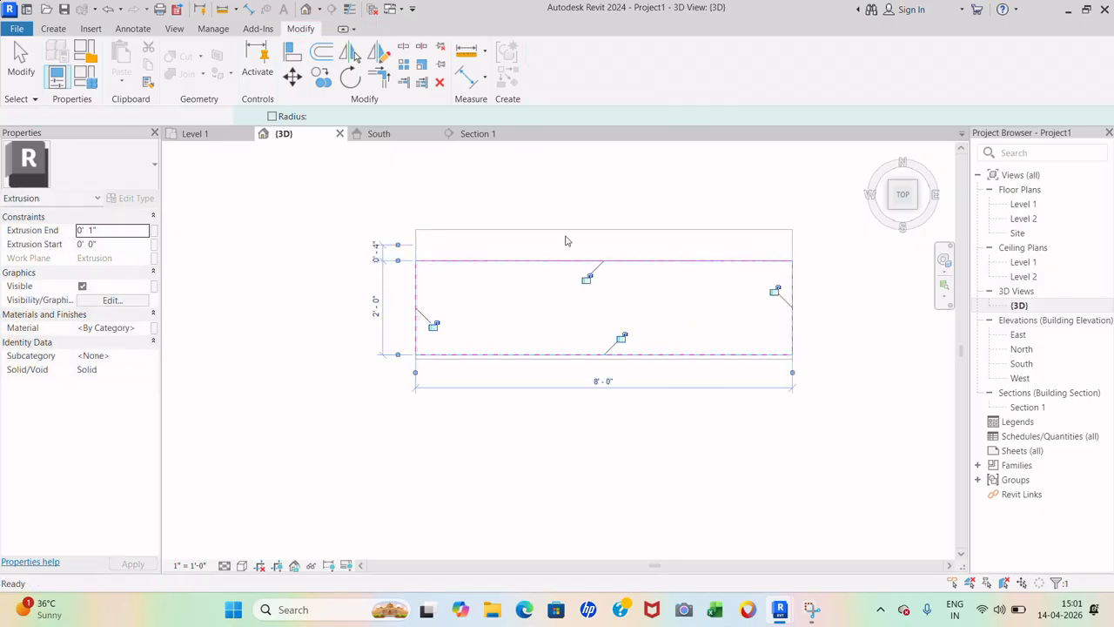
mouse_move(621, 415)
shift+middle_down()
mouse_move(575, 324)
mouse_move(568, 277)
shift+middle_up()
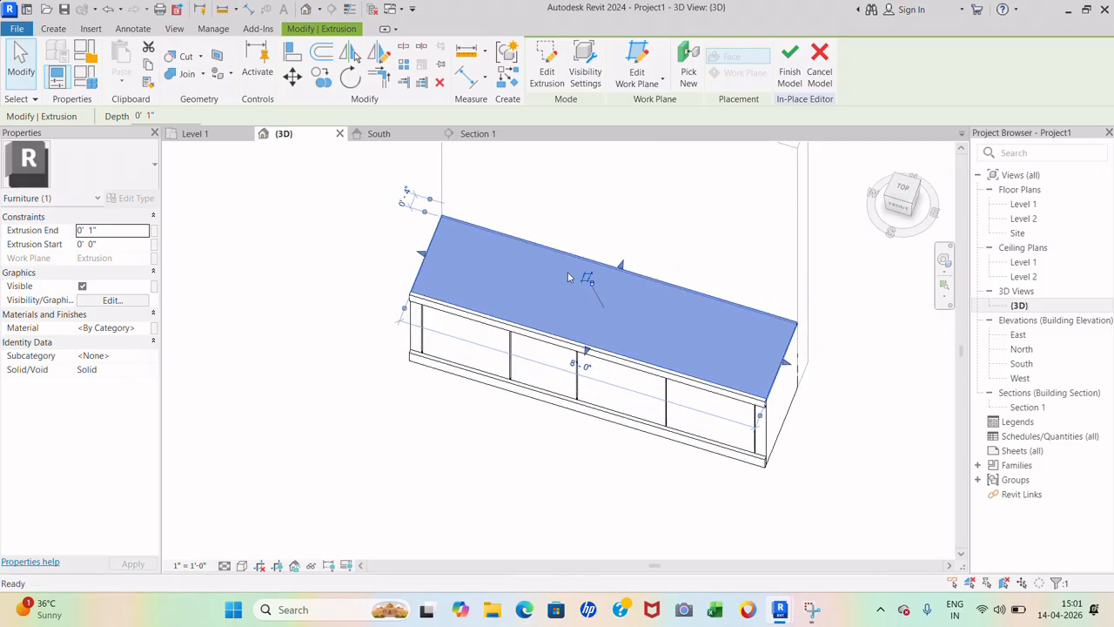
shift+middle_drag(487, 453, 864, 341)
scroll(872, 323, up, 3)
click(859, 348)
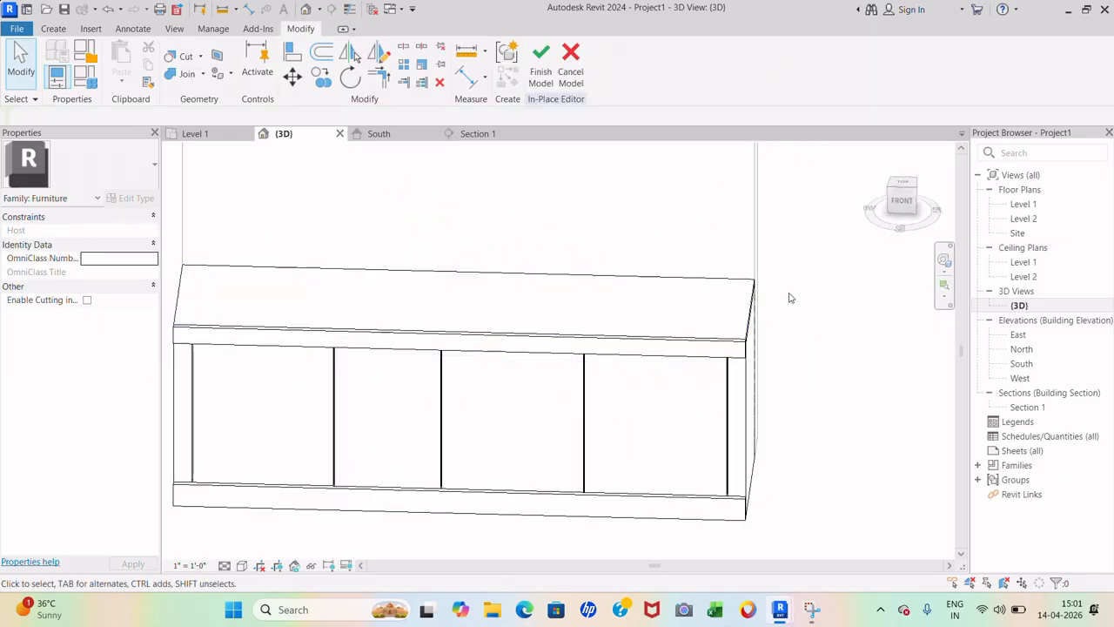
scroll(790, 295, down, 3)
shift+middle_drag(667, 462, 707, 458)
scroll(640, 357, up, 5)
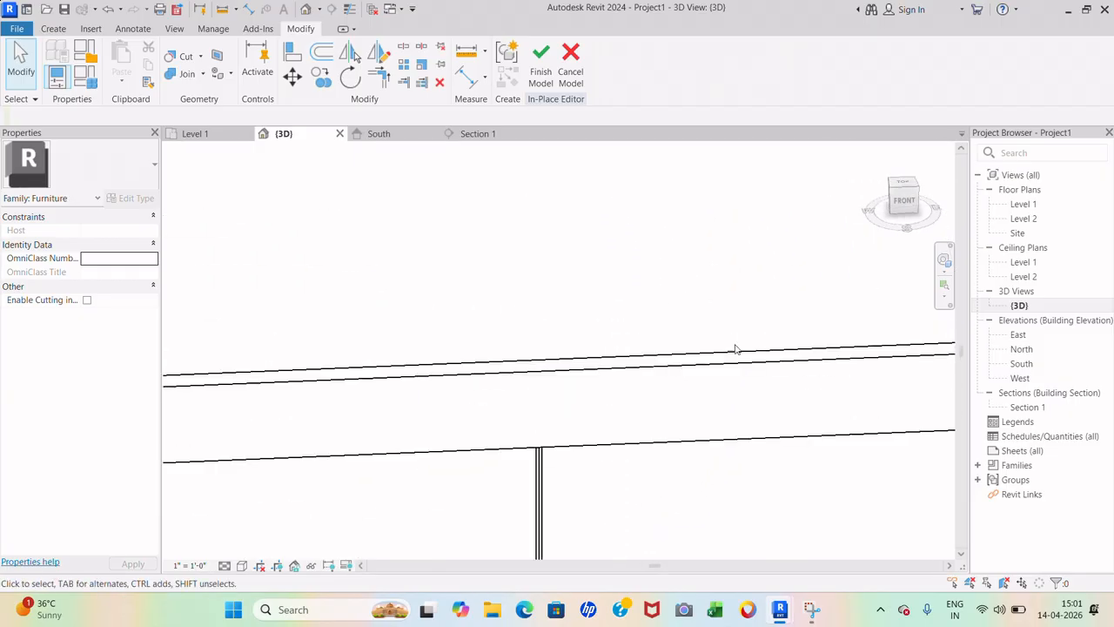
click(754, 355)
scroll(707, 305, down, 3)
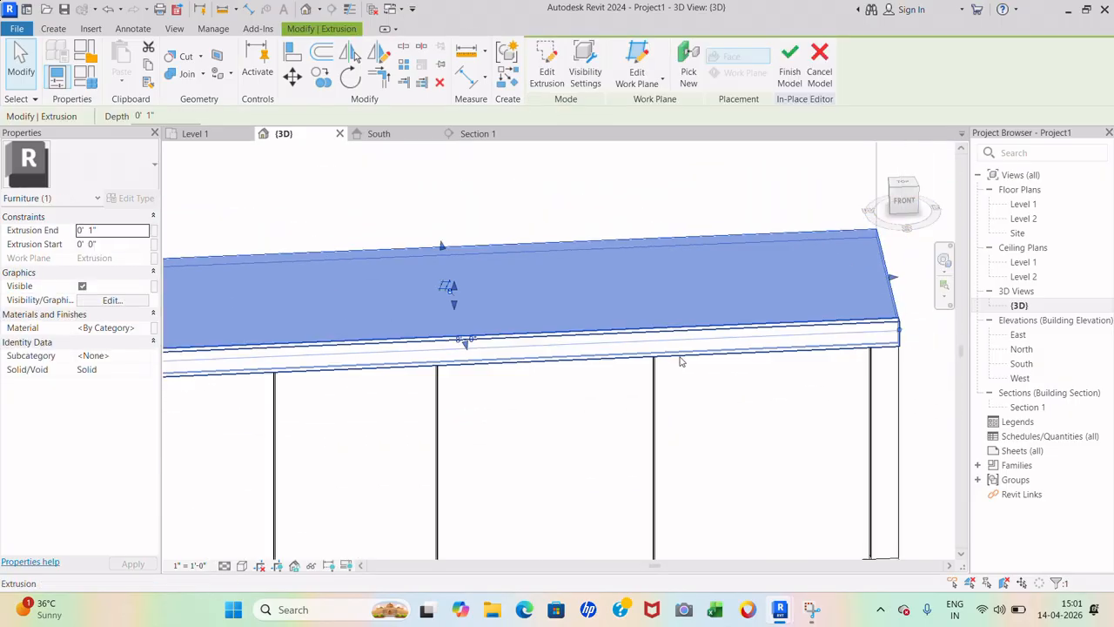
scroll(523, 372, up, 2)
scroll(571, 422, up, 1)
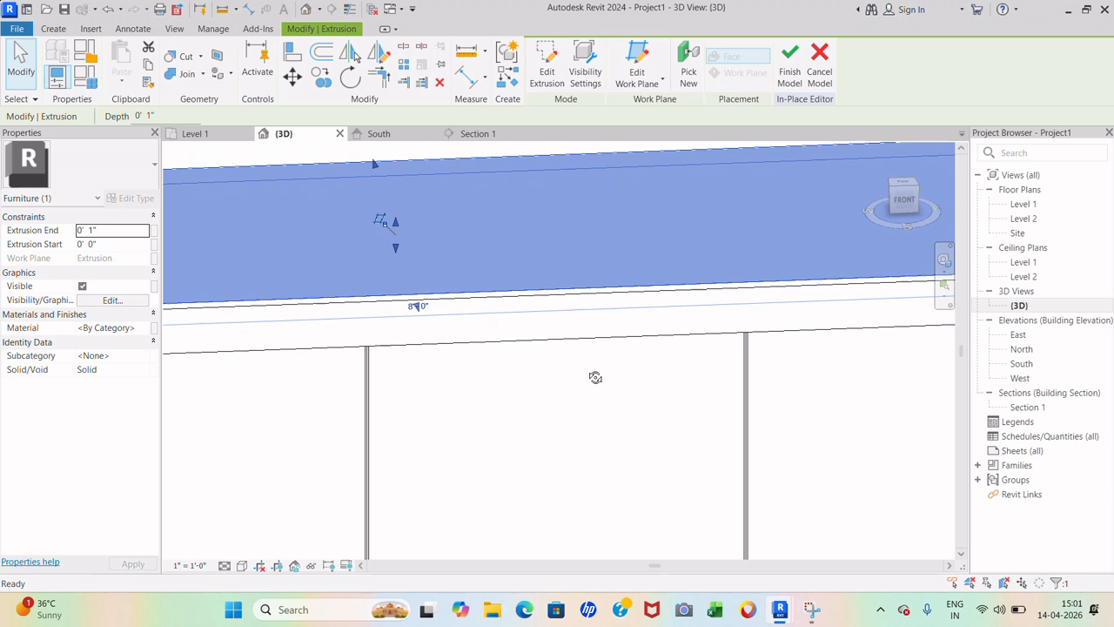
click(903, 202)
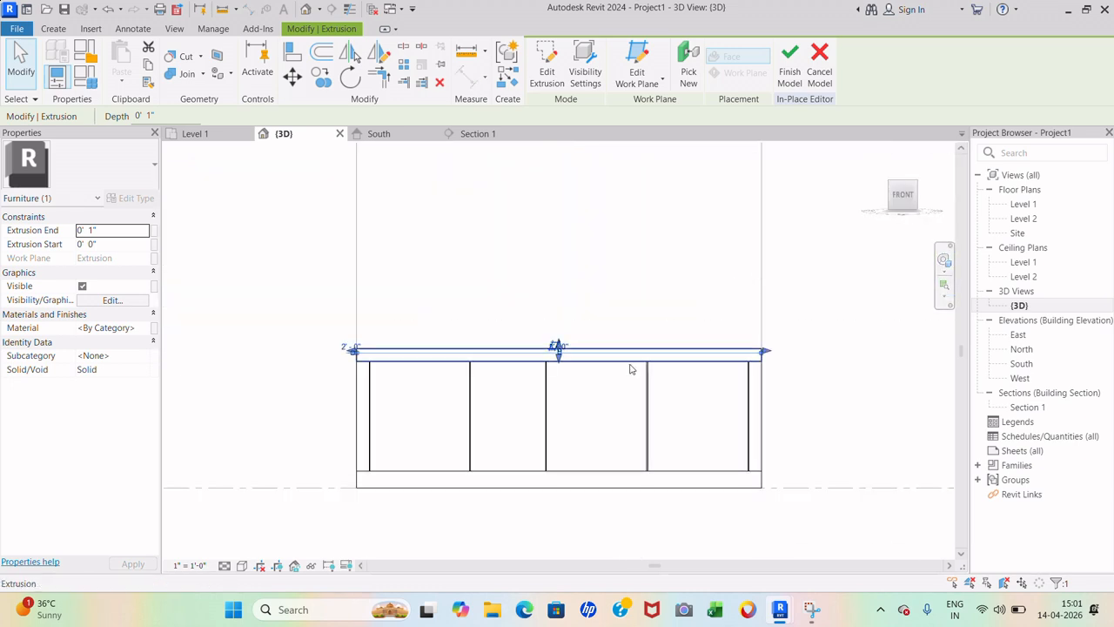
scroll(631, 368, up, 3)
click(770, 264)
scroll(742, 329, down, 3)
scroll(747, 292, down, 1)
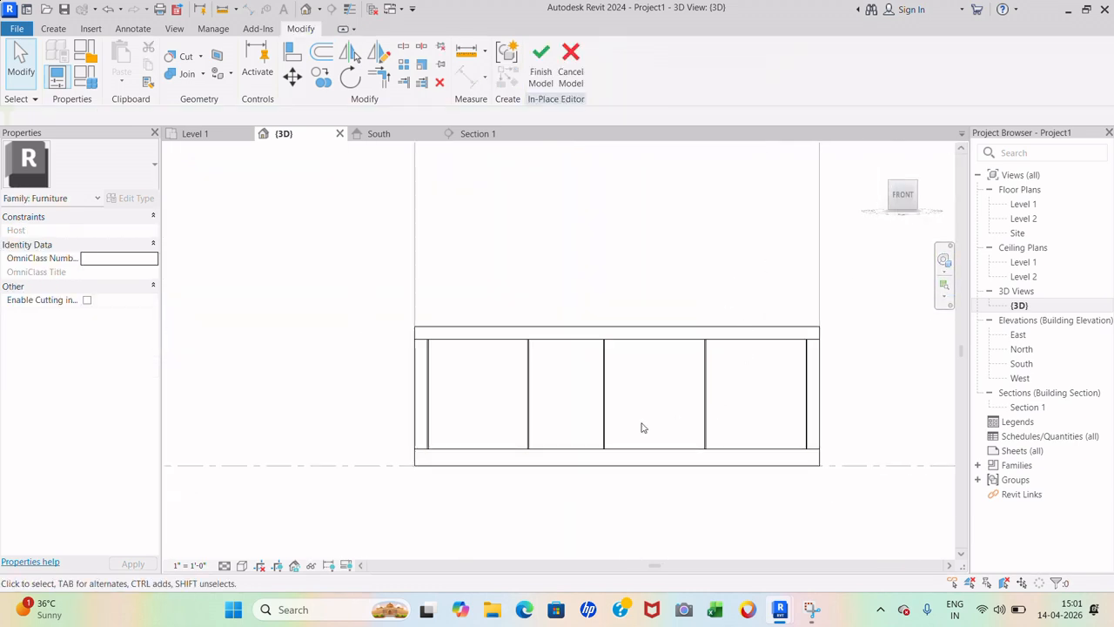
shift+middle_drag(589, 427, 592, 465)
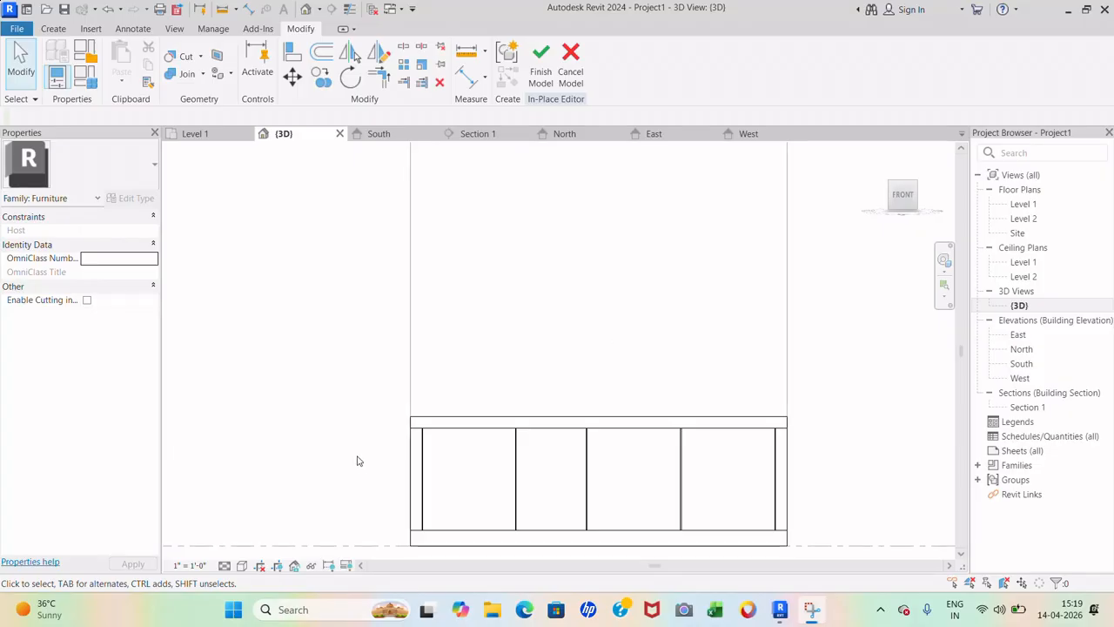
scroll(359, 461, down, 3)
scroll(471, 416, up, 2)
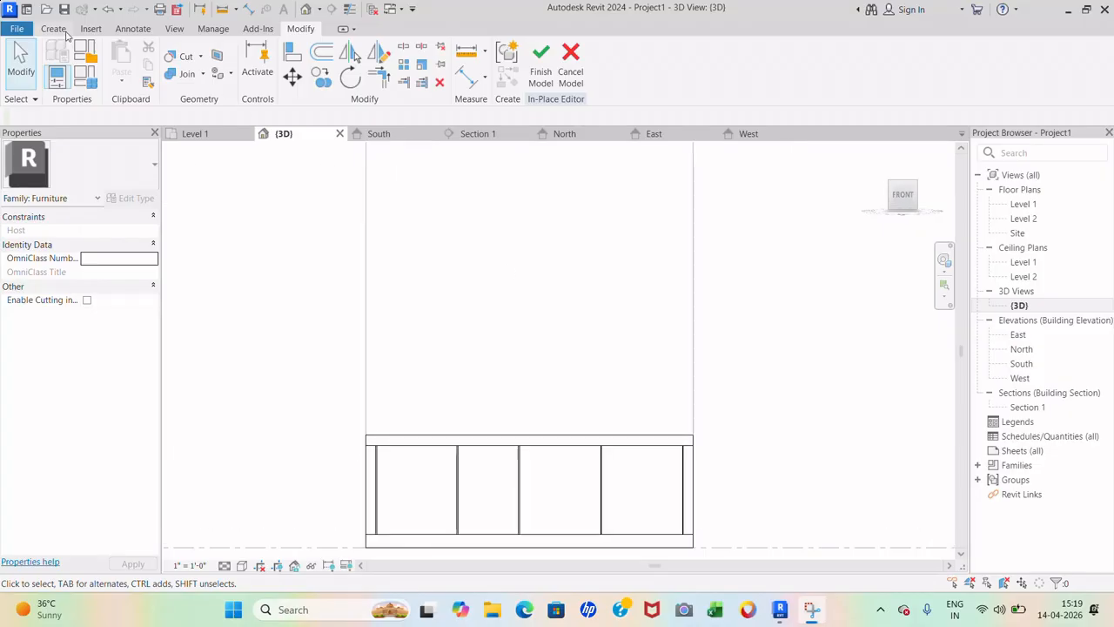
- Start a solid extrusion with its work plane on the wall face, viewed from the front
click(54, 29)
click(122, 60)
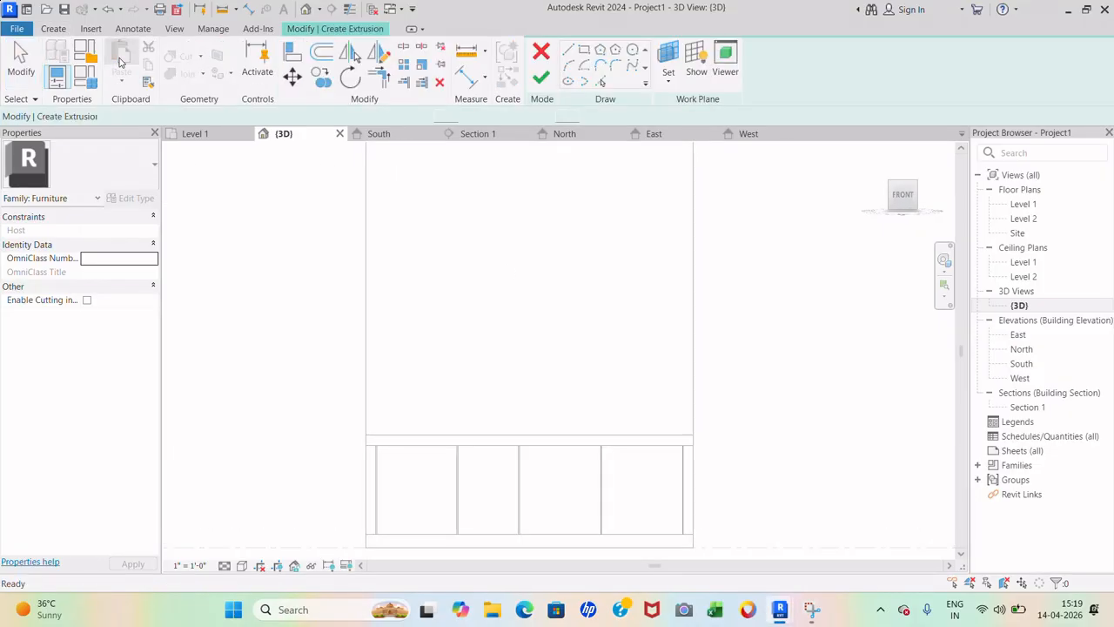
click(669, 56)
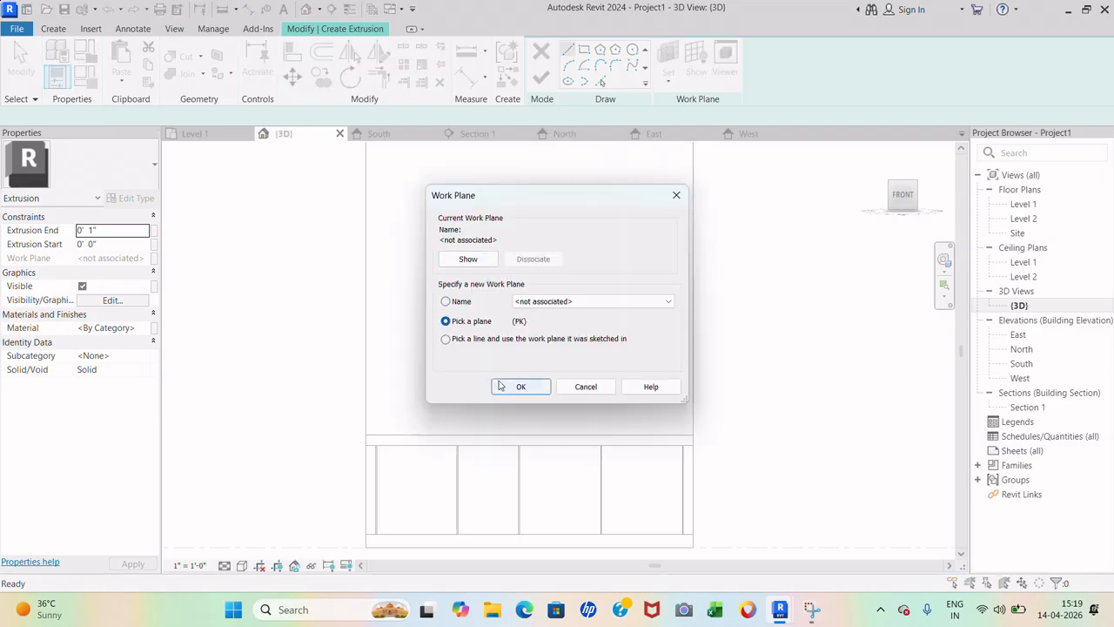
click(514, 386)
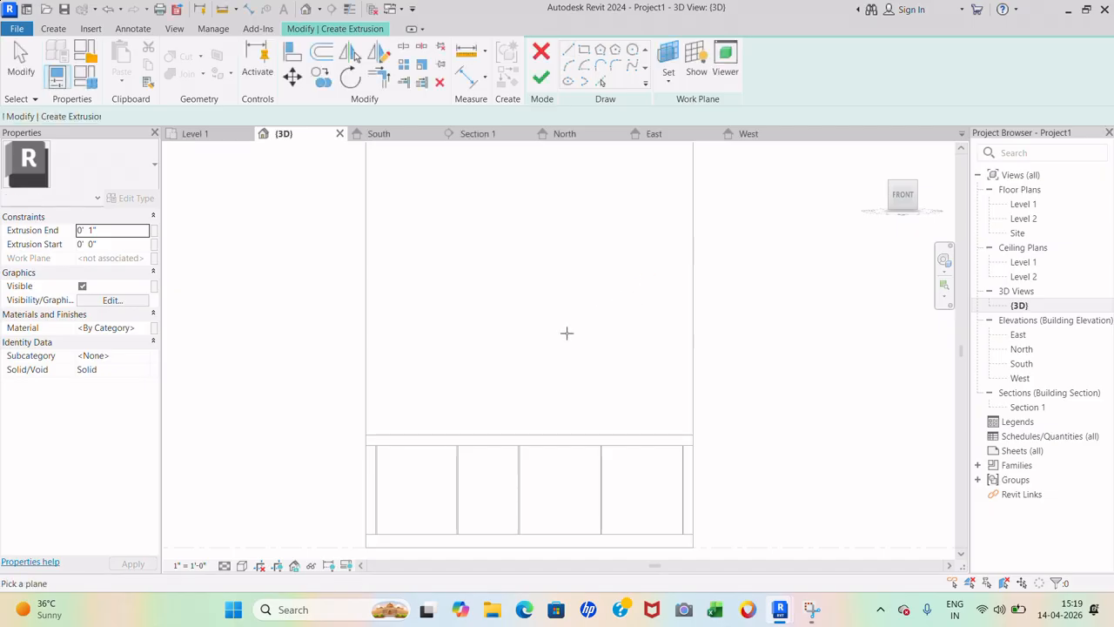
scroll(566, 331, down, 4)
scroll(634, 275, up, 3)
shift+middle_drag(630, 278, 609, 316)
scroll(488, 406, down, 3)
scroll(657, 216, up, 3)
scroll(657, 216, up, 3)
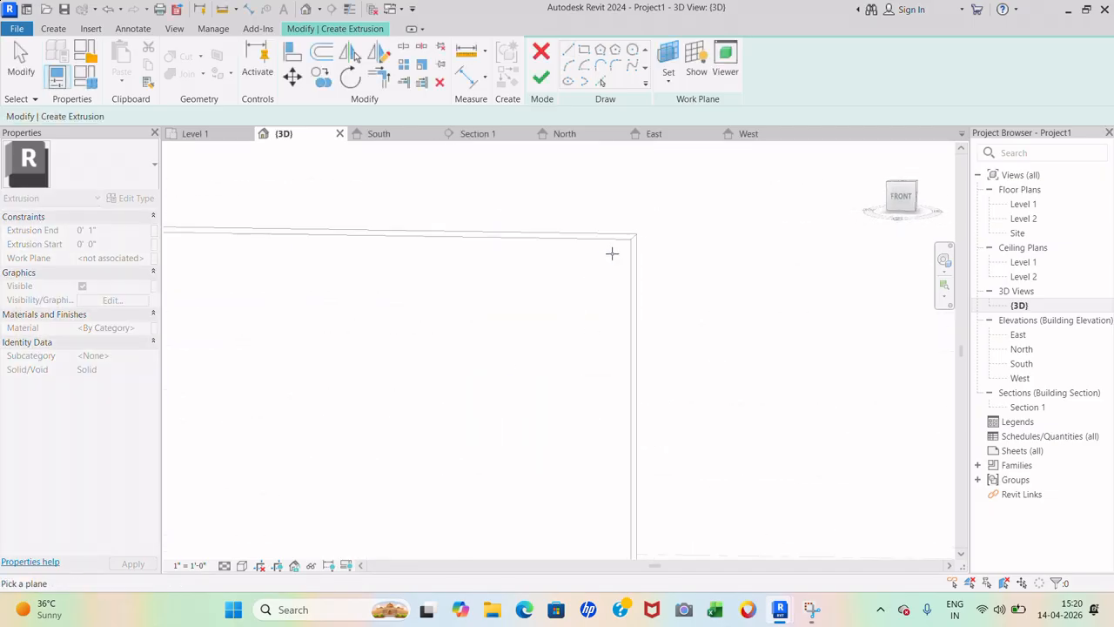
click(902, 200)
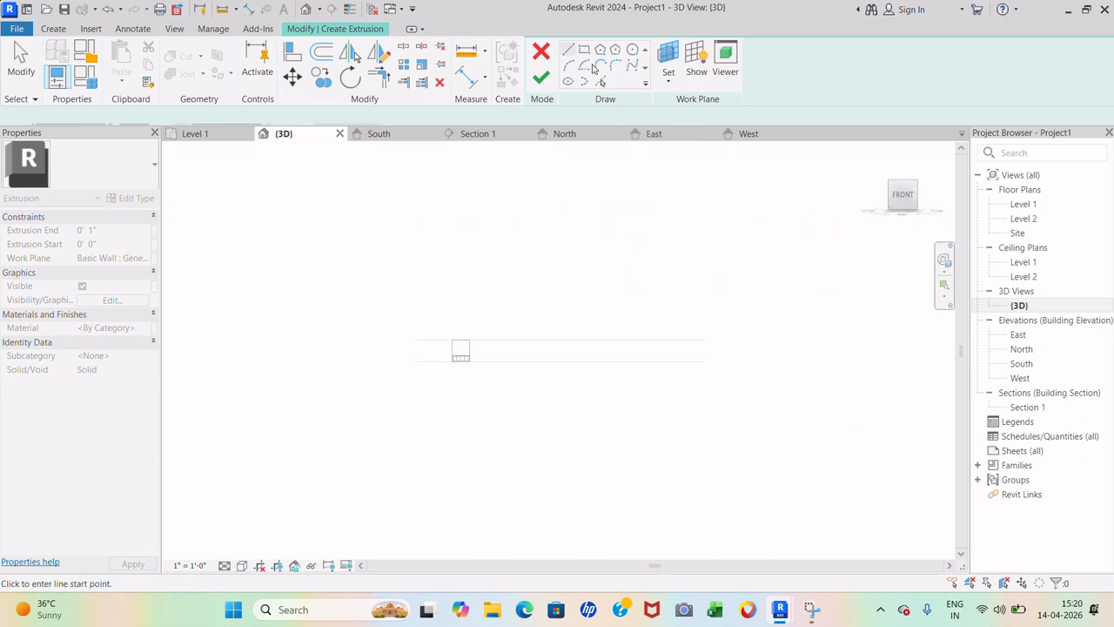
- Draw a 3'-0" square outline on the wall, 2'-6" above the countertop's right corner
scroll(465, 308, up, 10)
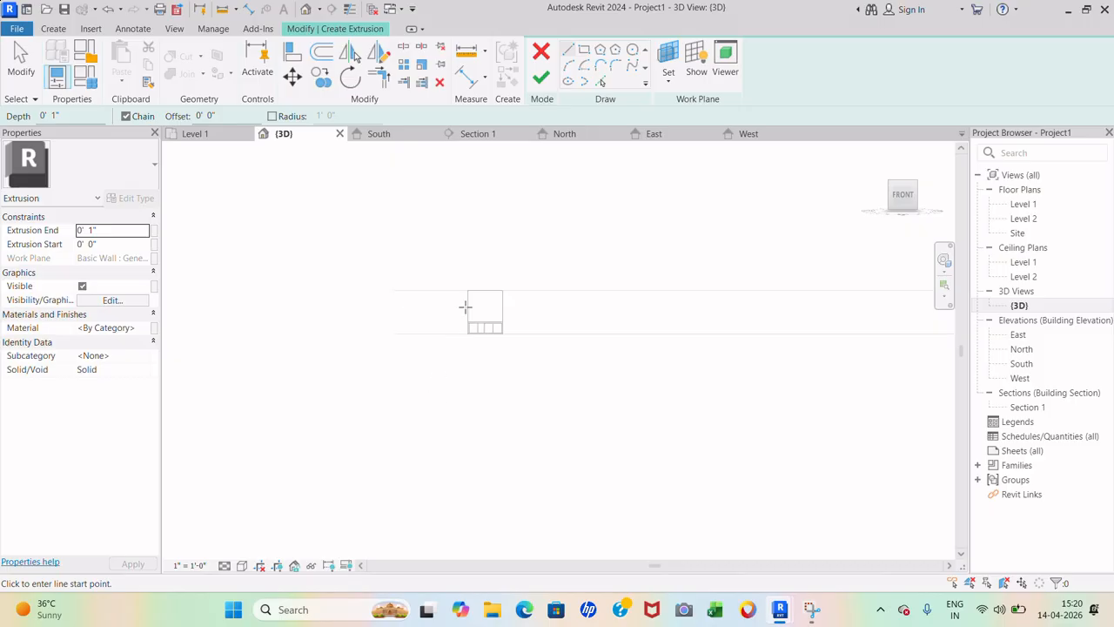
scroll(480, 267, up, 1)
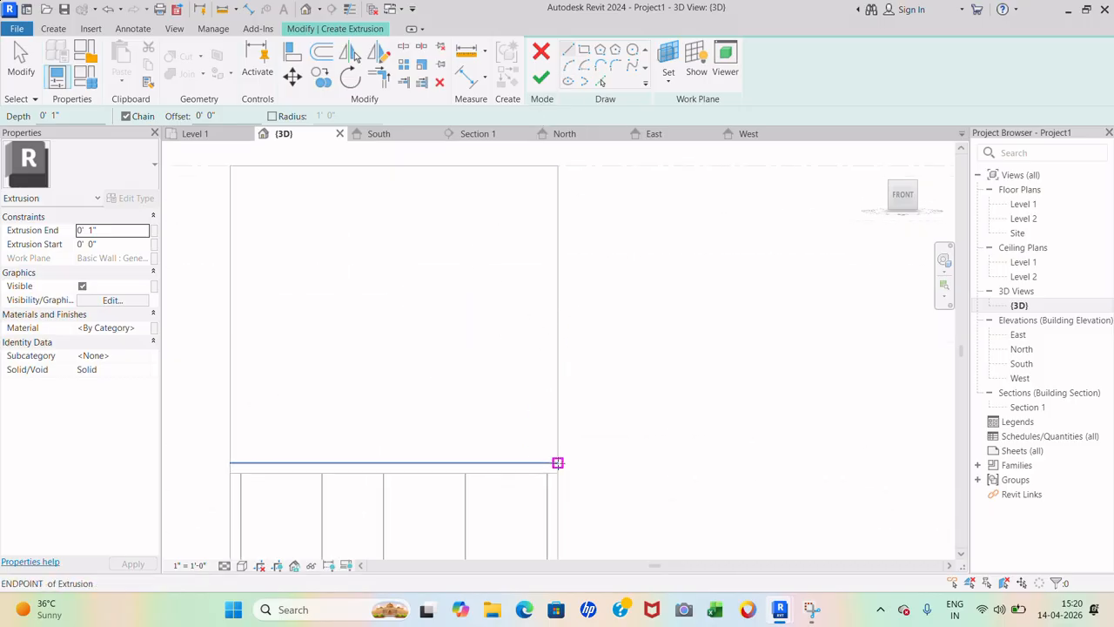
click(557, 463)
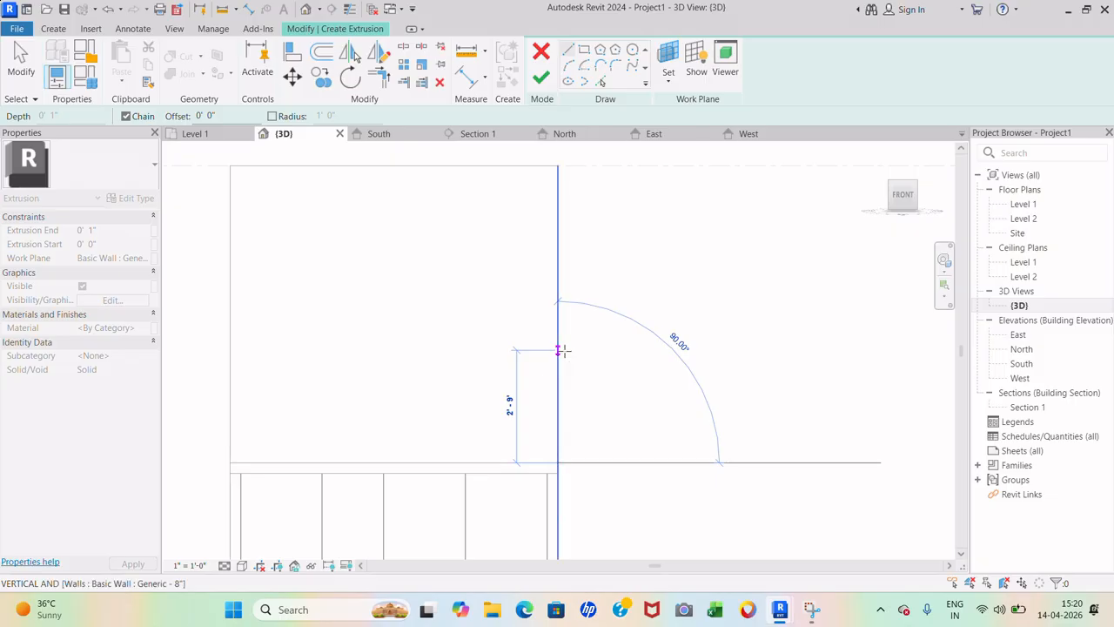
click(561, 360)
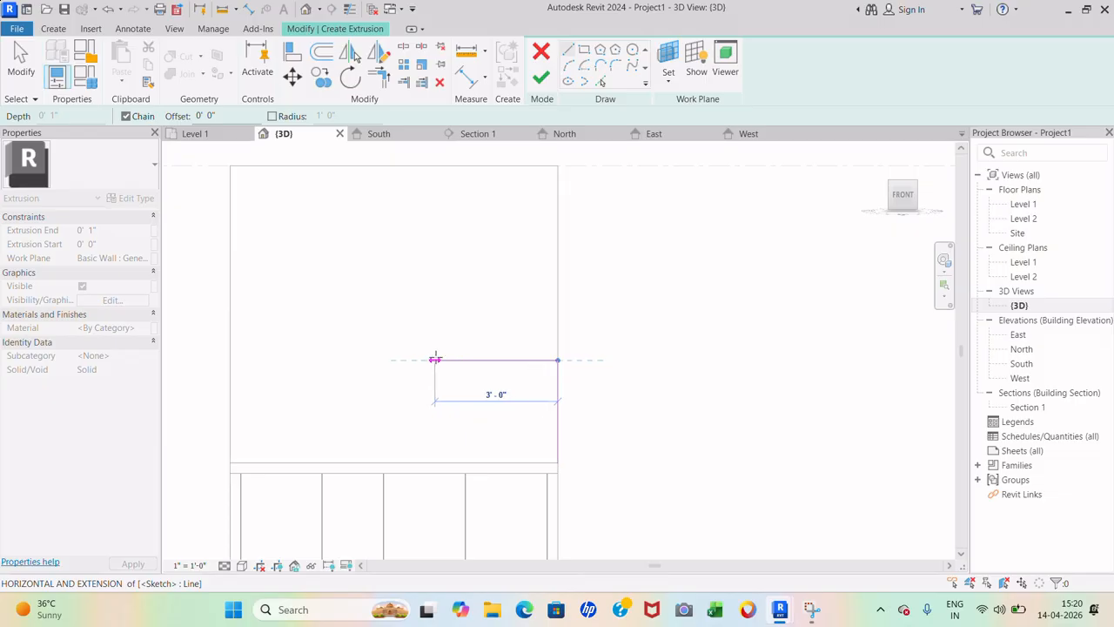
click(436, 358)
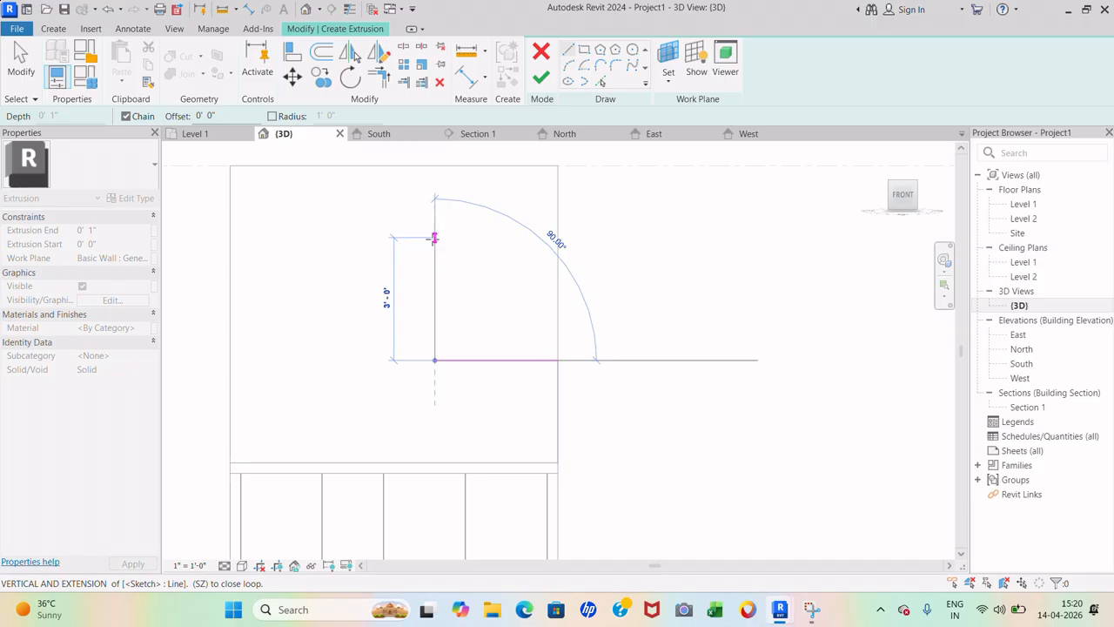
click(434, 236)
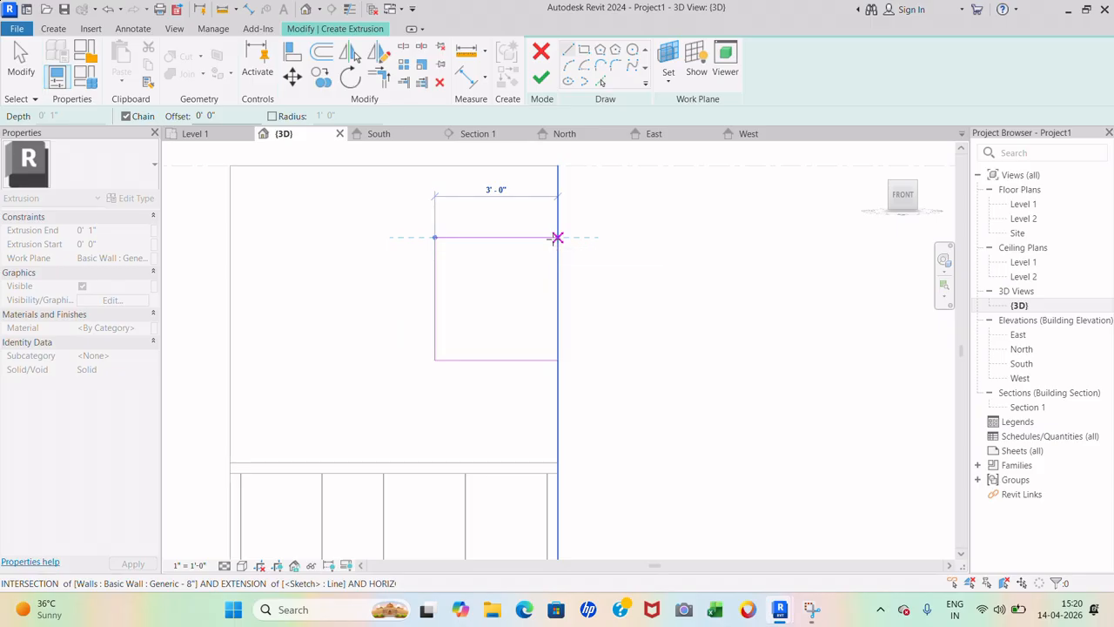
click(557, 237)
click(558, 358)
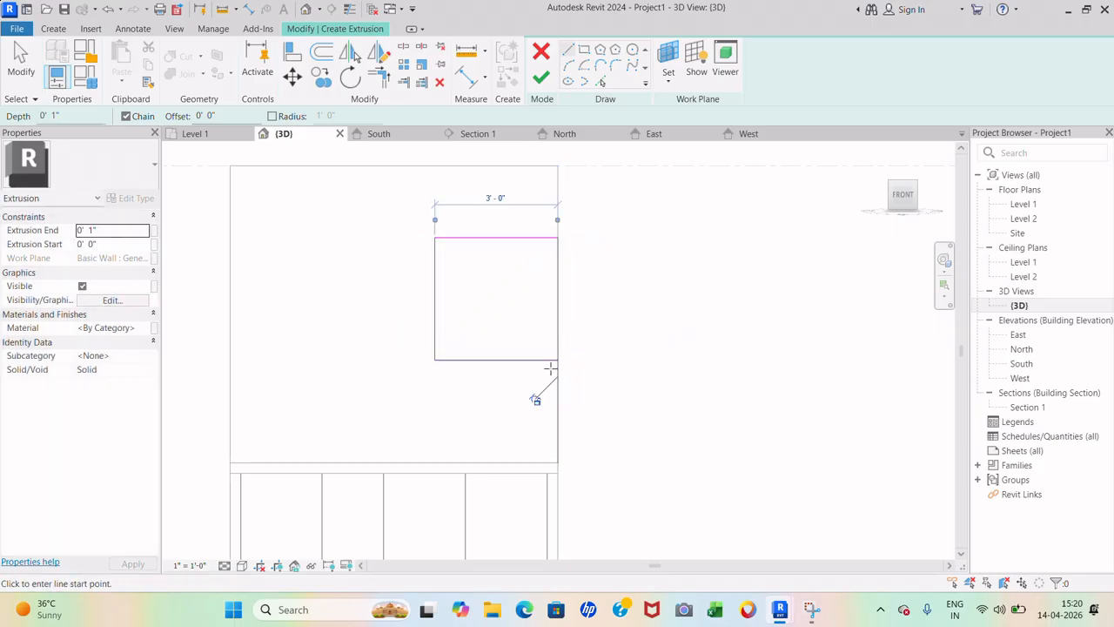
- Delete the extra vertical line below the square and finish the extrusion
key(Escape)
click(560, 372)
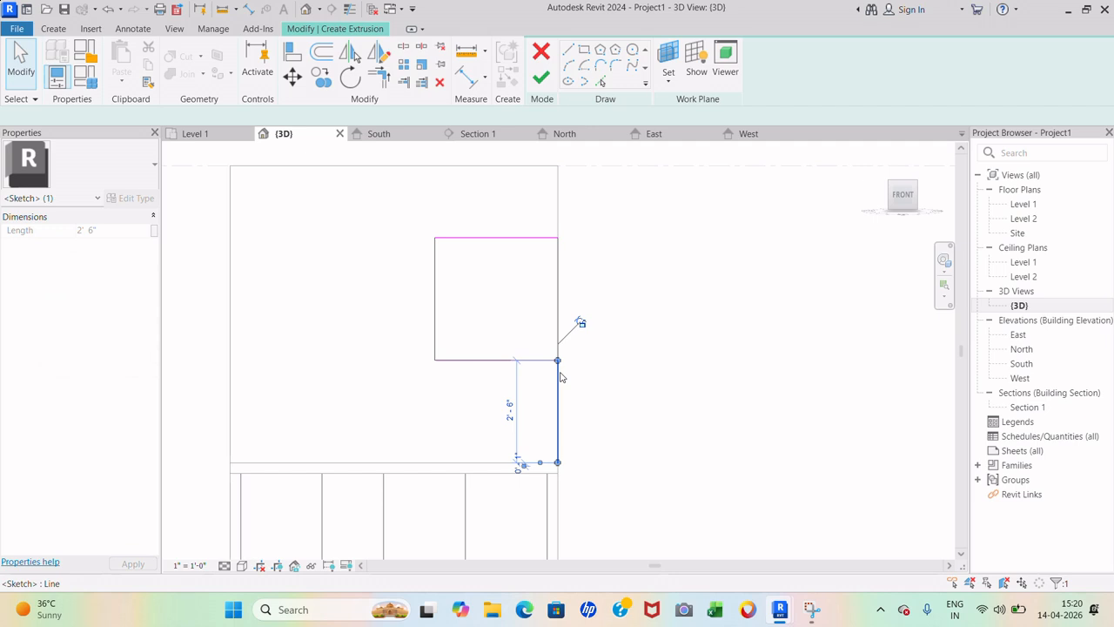
key(Delete)
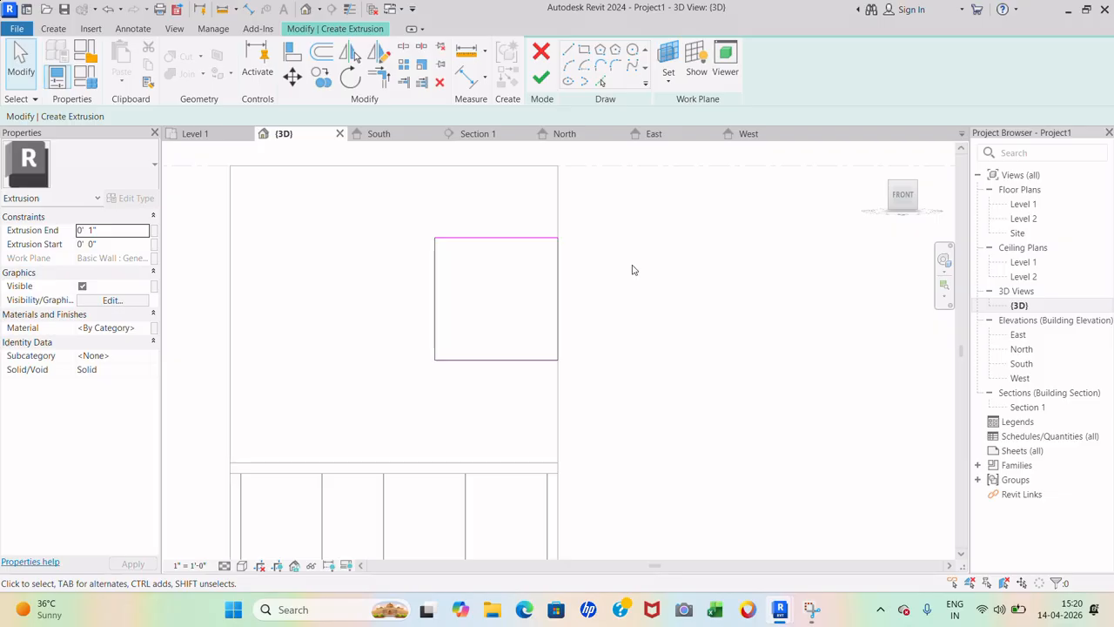
click(541, 77)
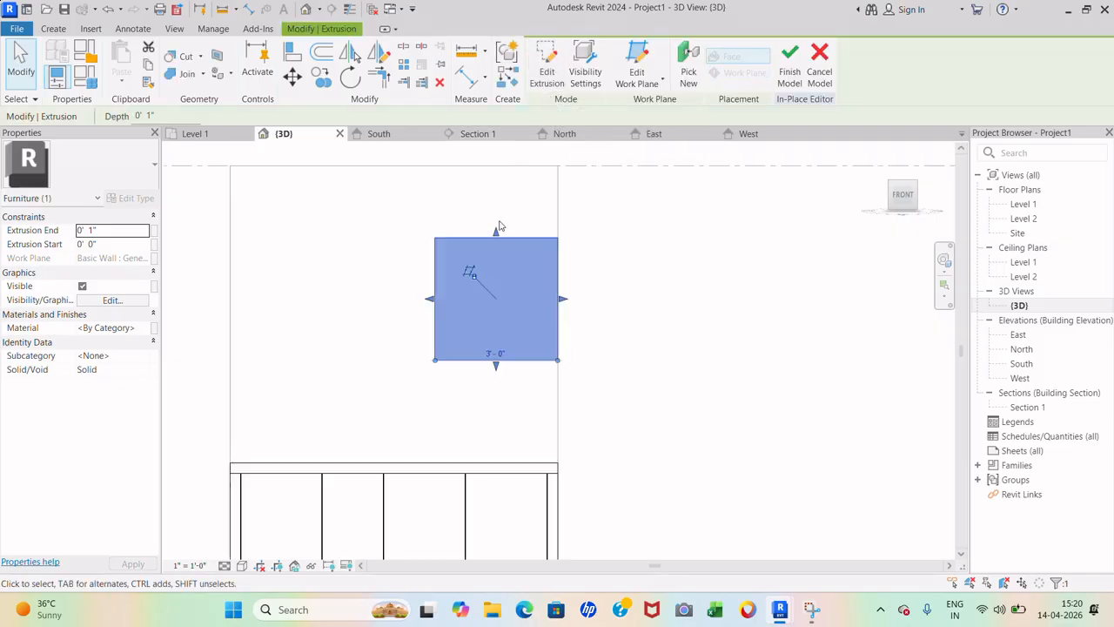
click(53, 29)
- Start a void extrusion with the upper cabinet's front face as the work plane
click(283, 68)
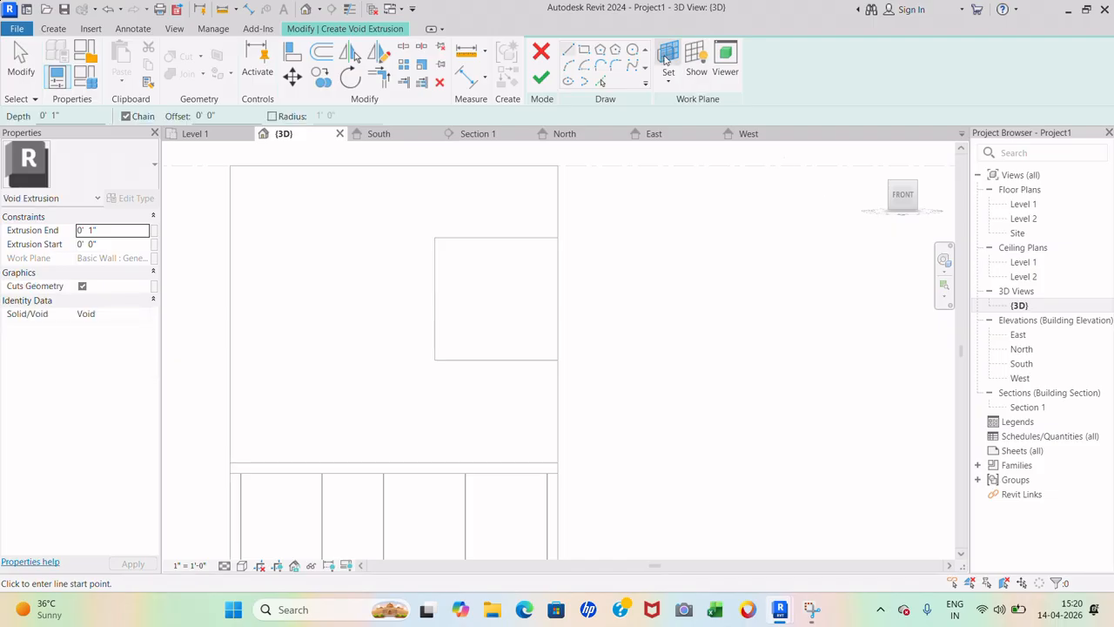
click(667, 61)
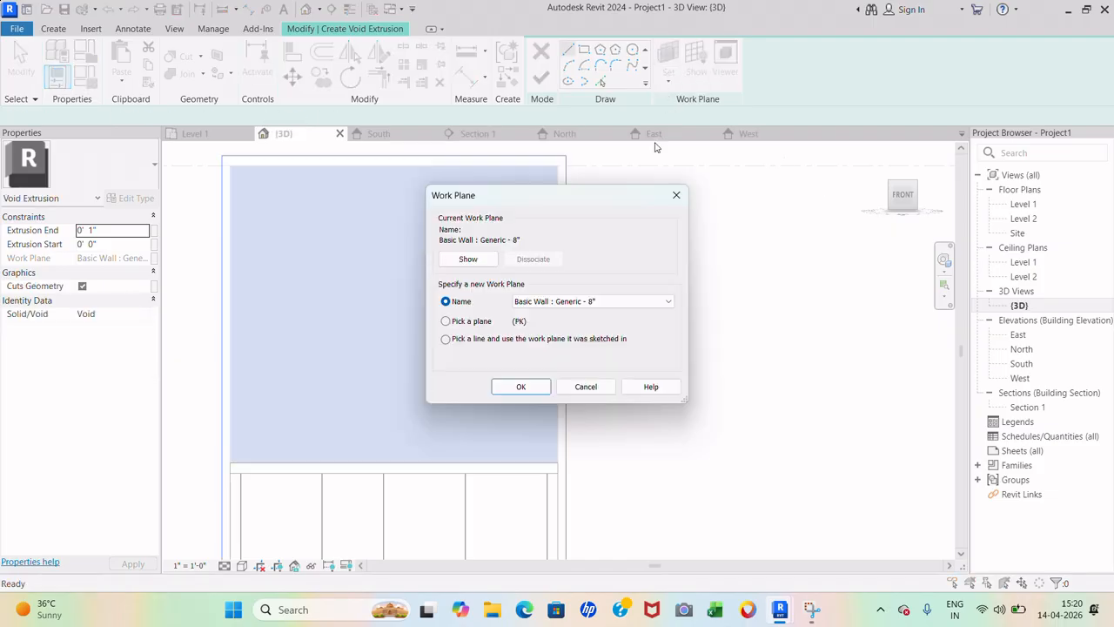
click(446, 322)
click(521, 386)
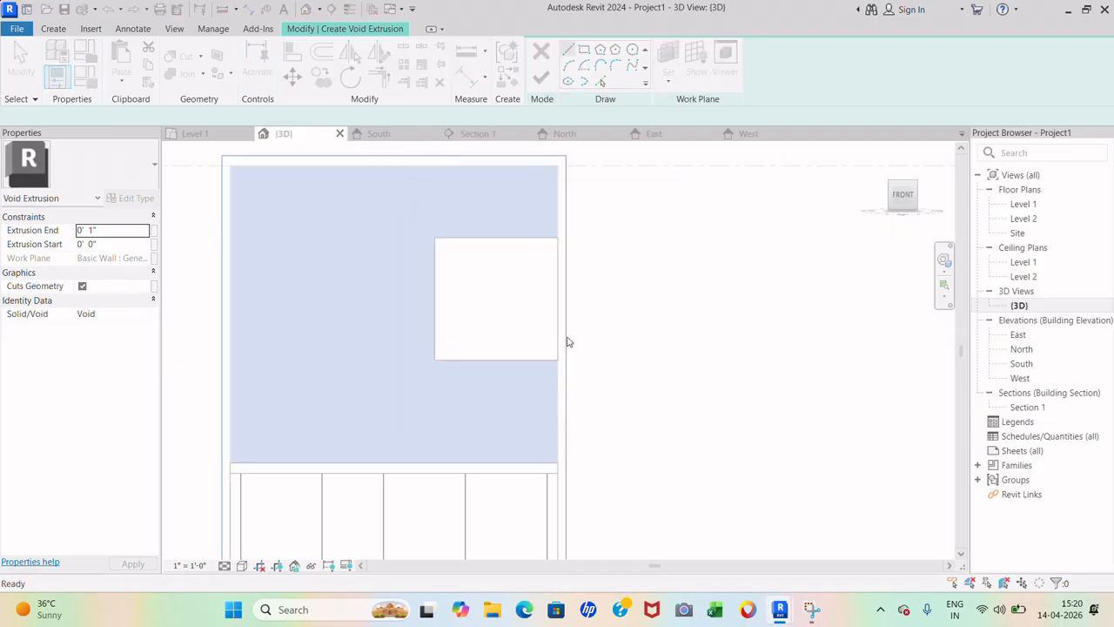
shift+middle_drag(580, 294, 560, 368)
scroll(390, 465, down, 3)
scroll(426, 457, up, 8)
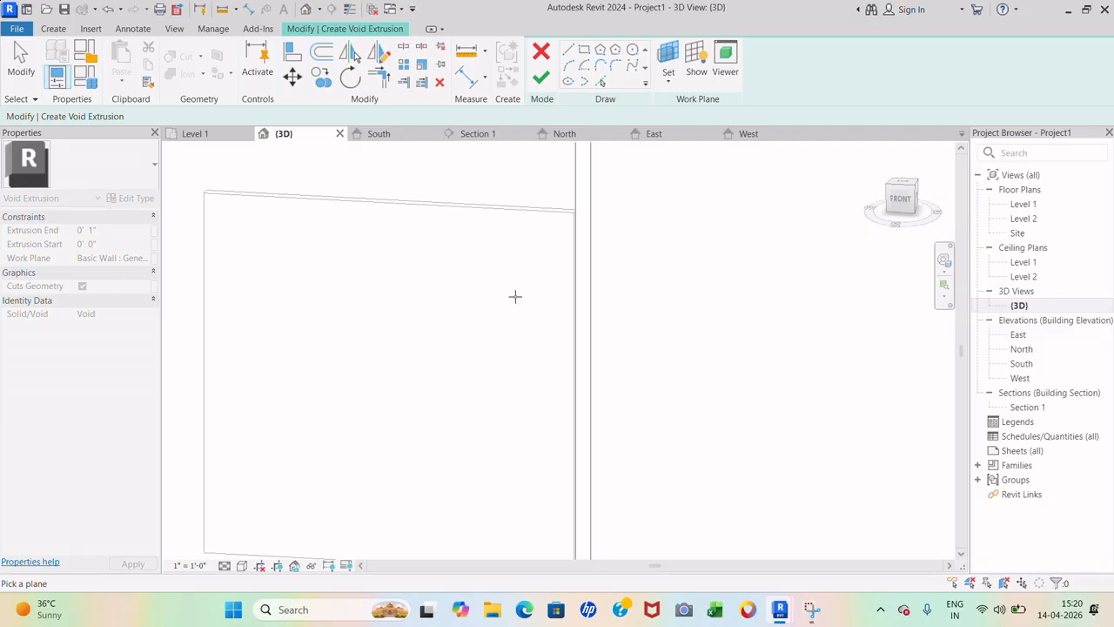
click(546, 216)
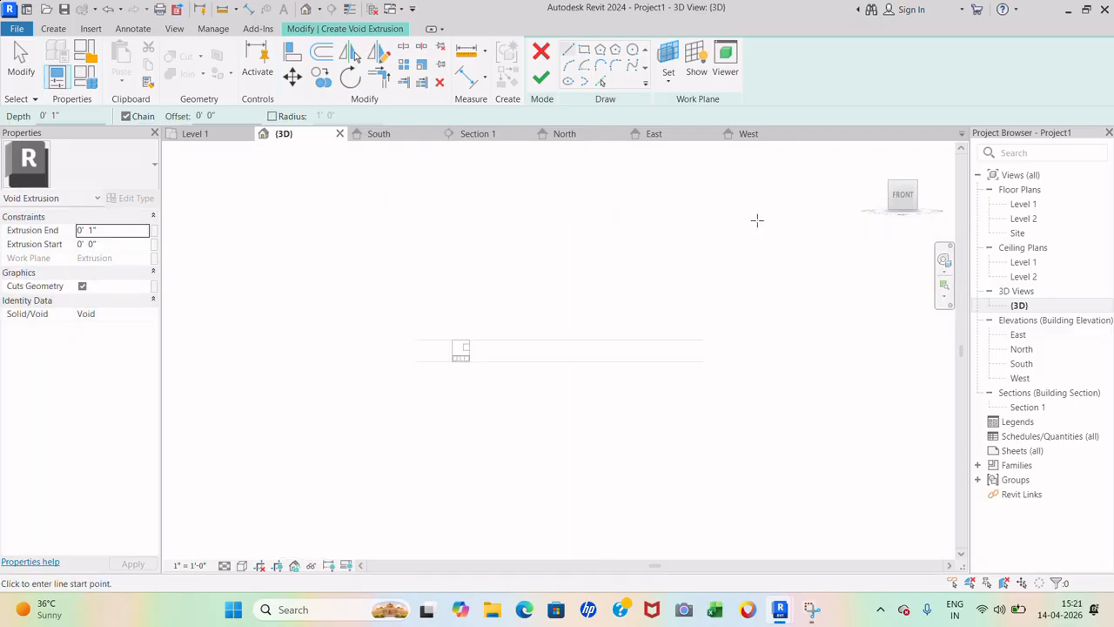
scroll(426, 354, up, 10)
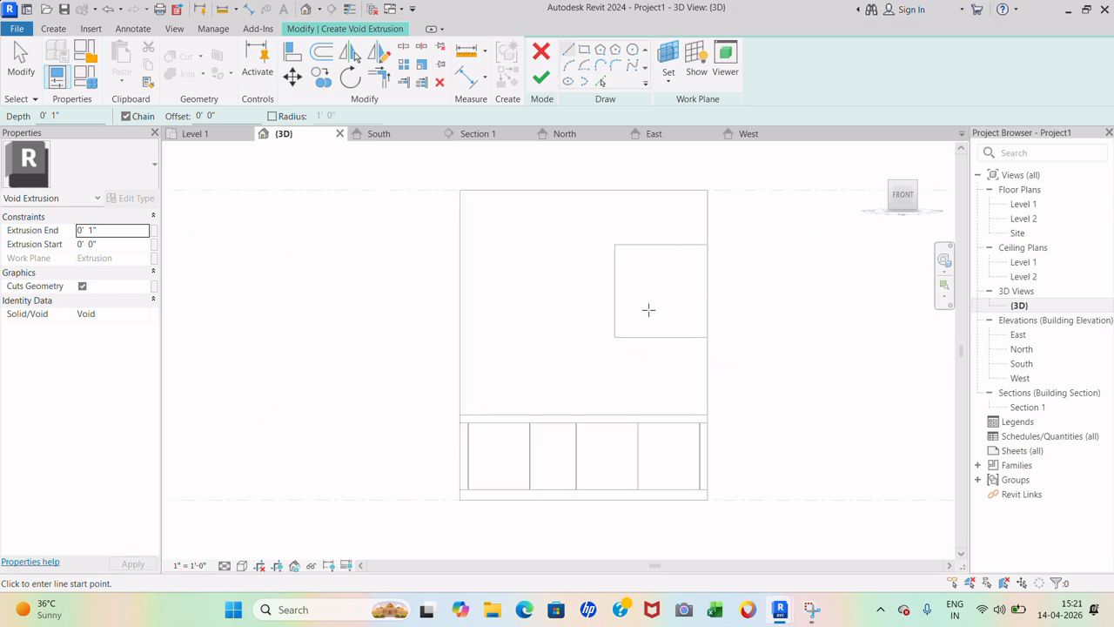
scroll(547, 163, up, 2)
scroll(467, 391, down, 3)
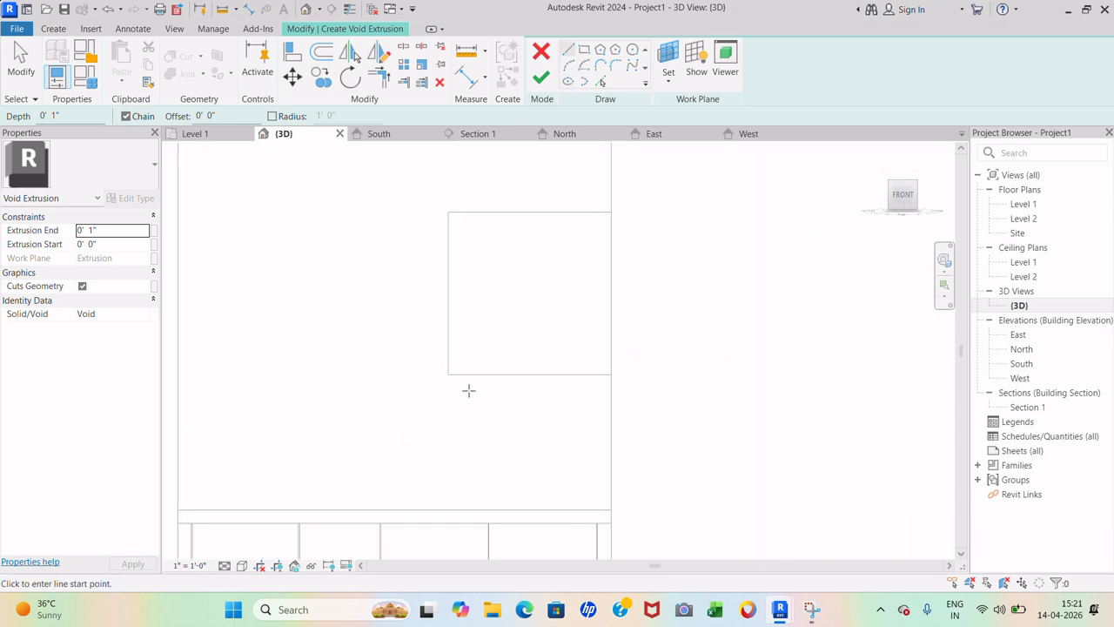
scroll(460, 389, up, 3)
scroll(488, 376, down, 2)
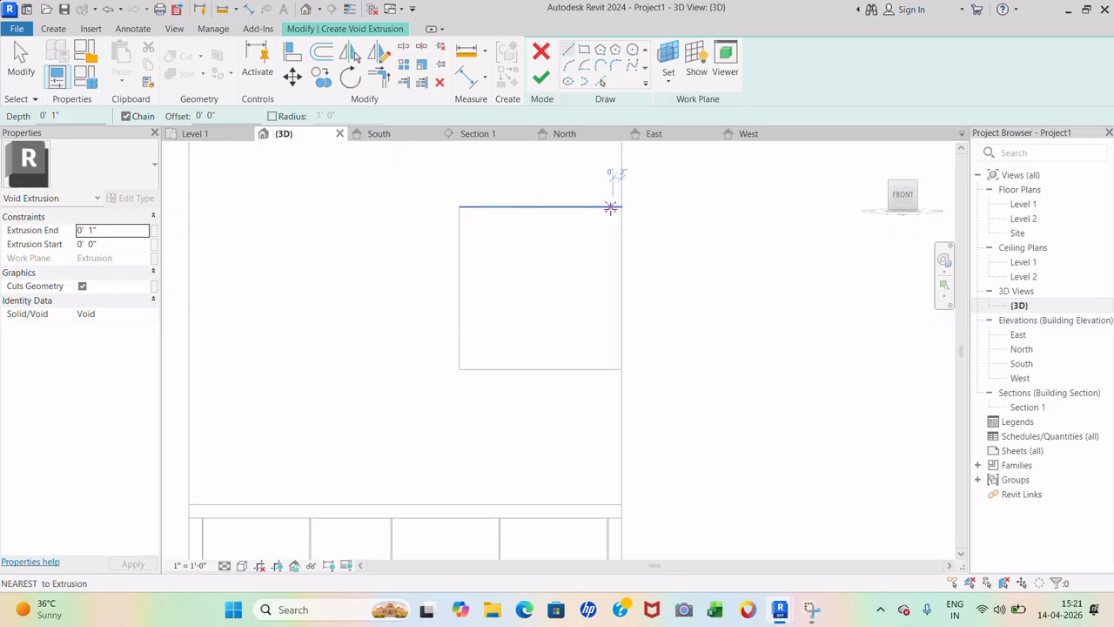
scroll(606, 208, up, 2)
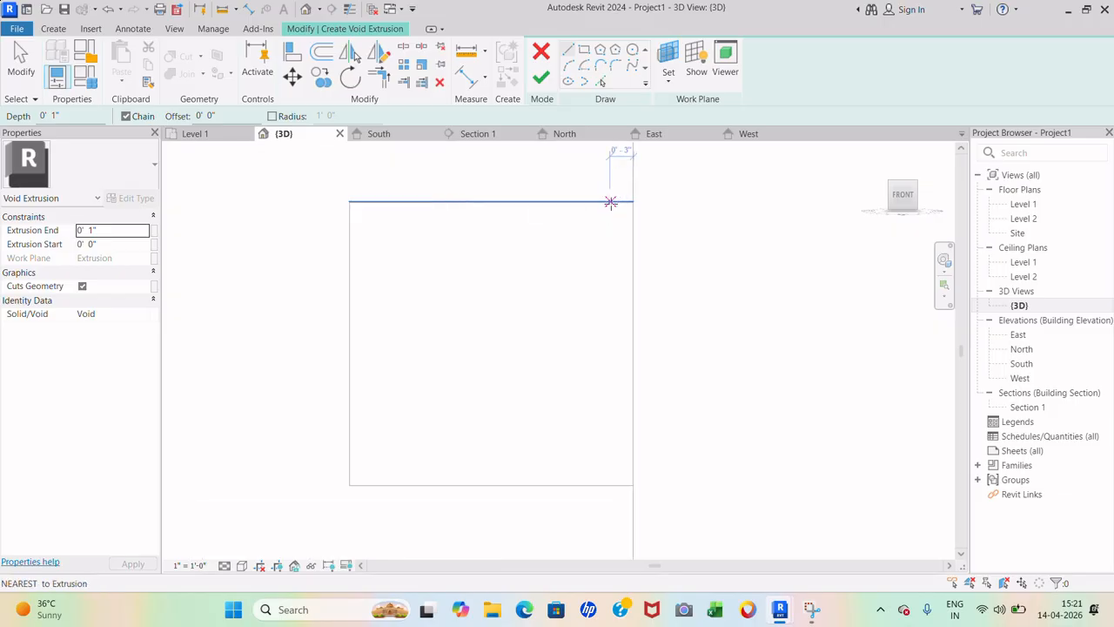
- Draw two vertical sketch lines from the top edge to the bottom edge of the cabinet face
click(611, 202)
click(609, 484)
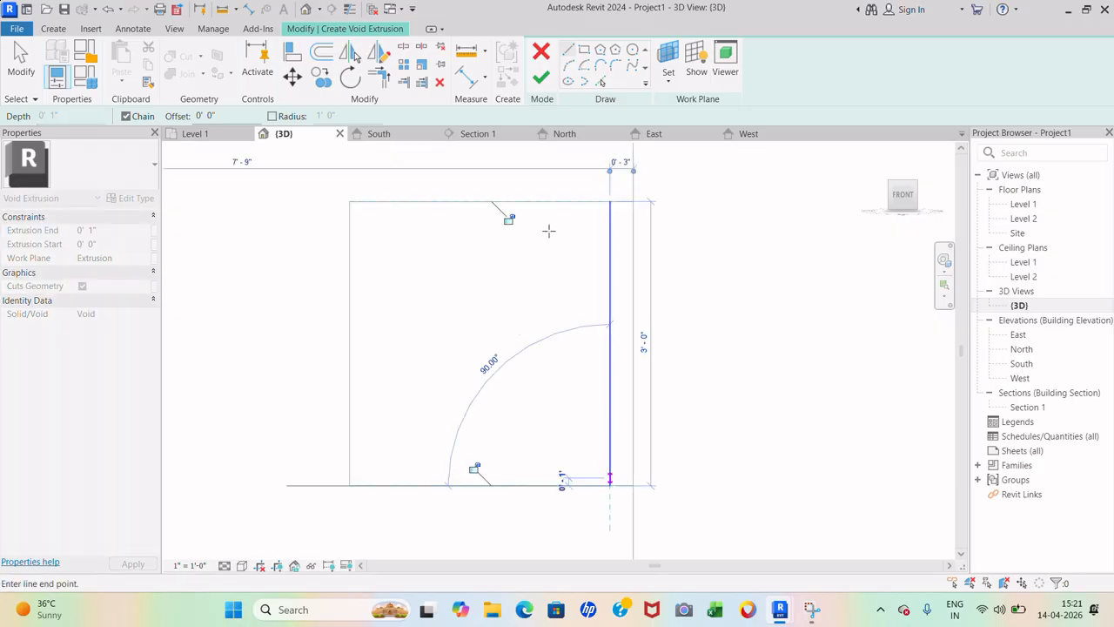
key(Escape)
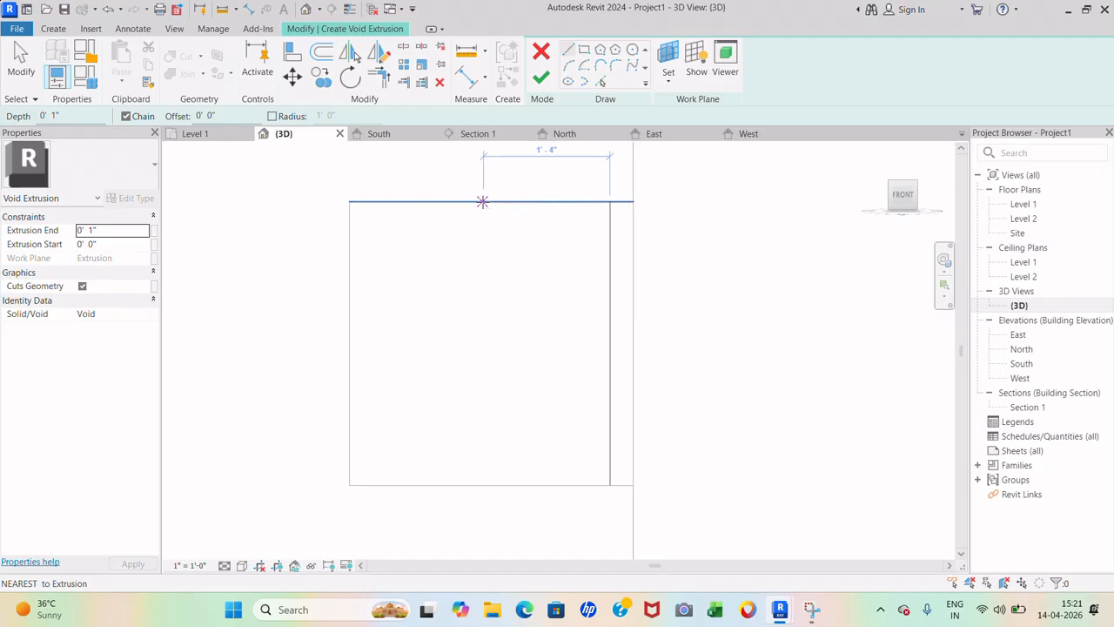
click(483, 202)
click(479, 484)
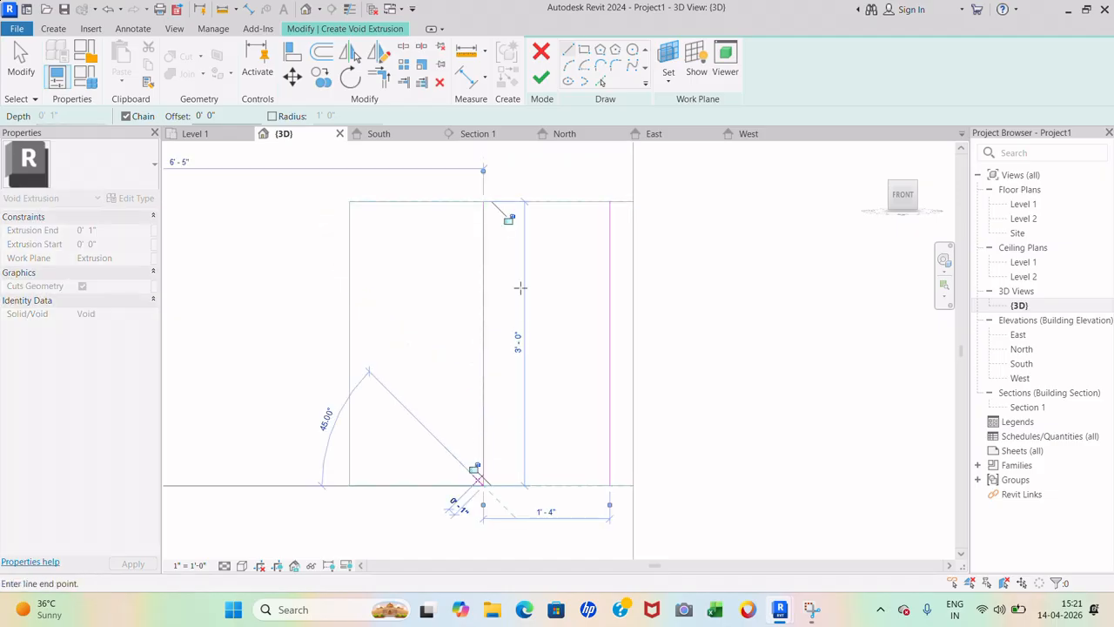
key(Escape)
key(Escape)
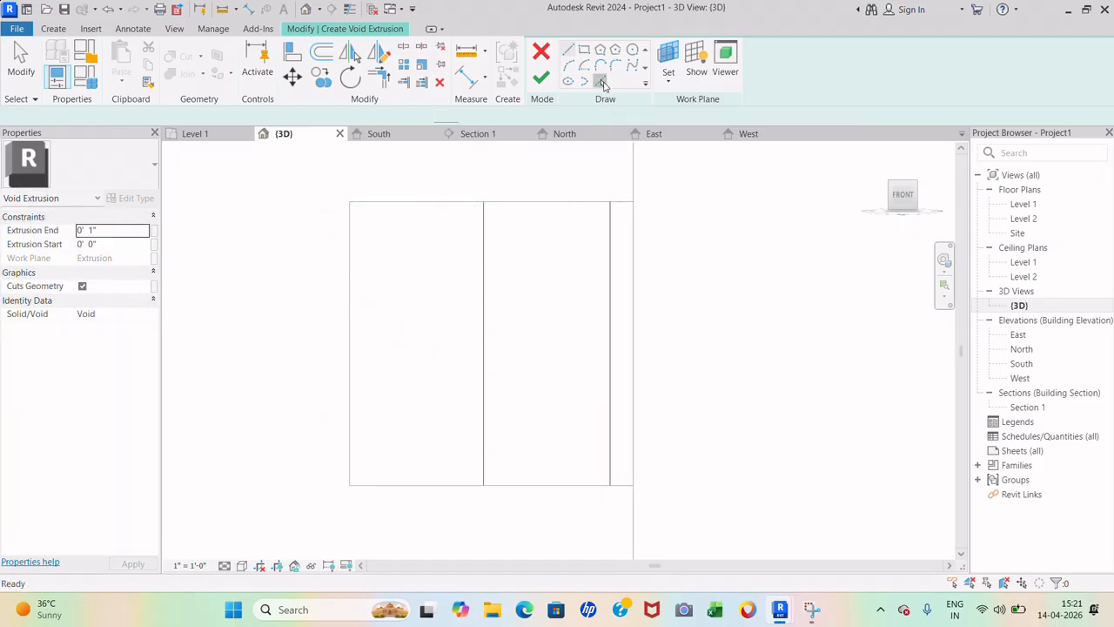
- Use Pick Lines with a 5mm offset to create parallel lines beside both vertical lines
click(602, 82)
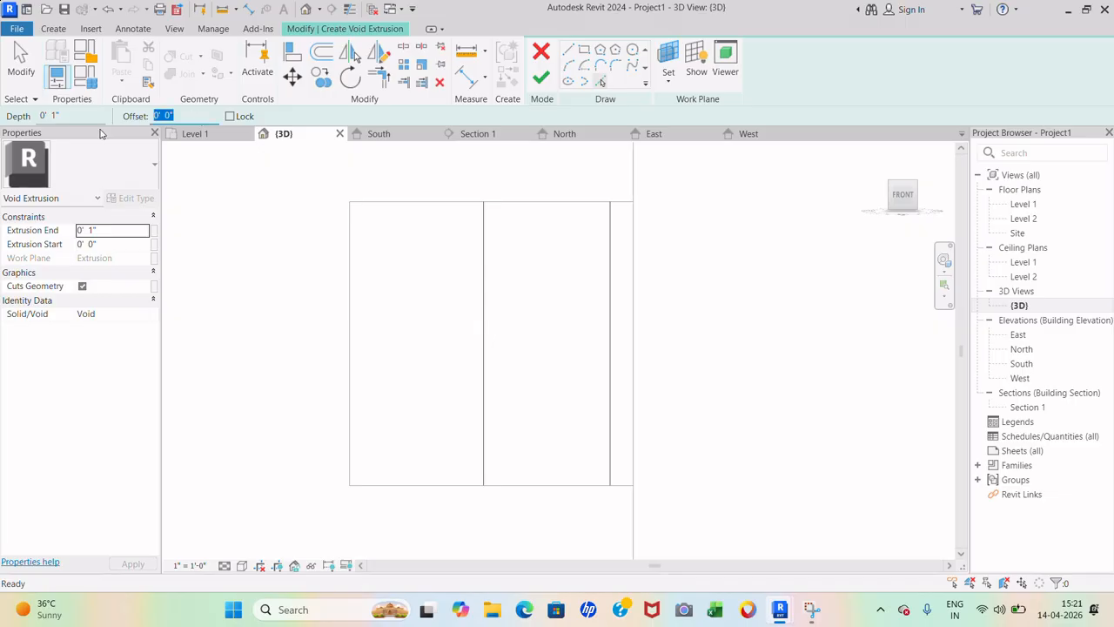
text(5mm)
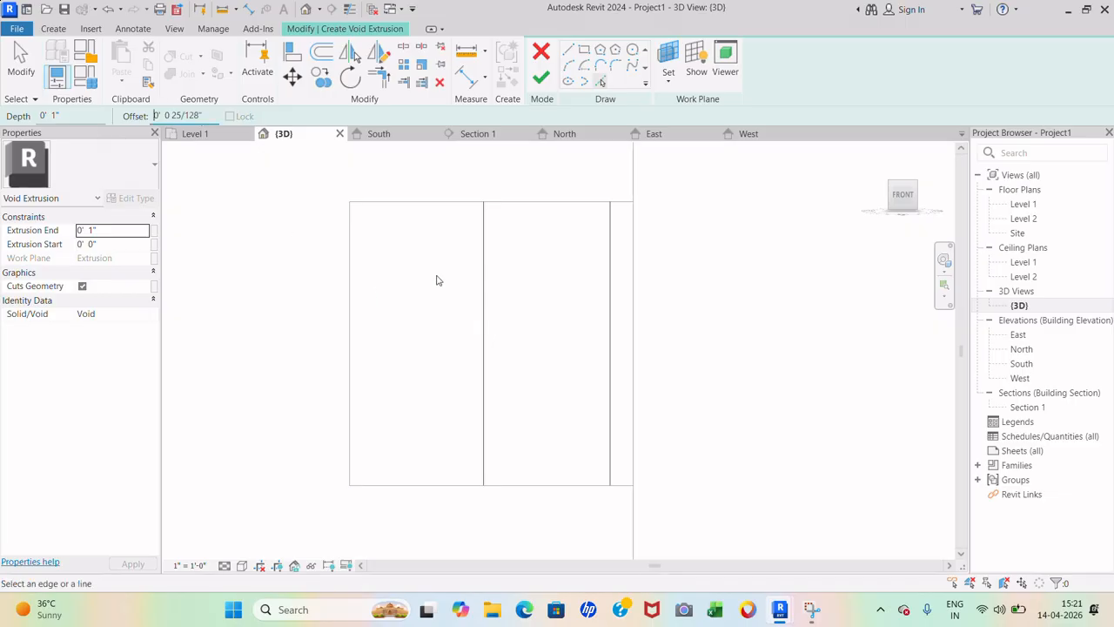
click(482, 261)
click(605, 269)
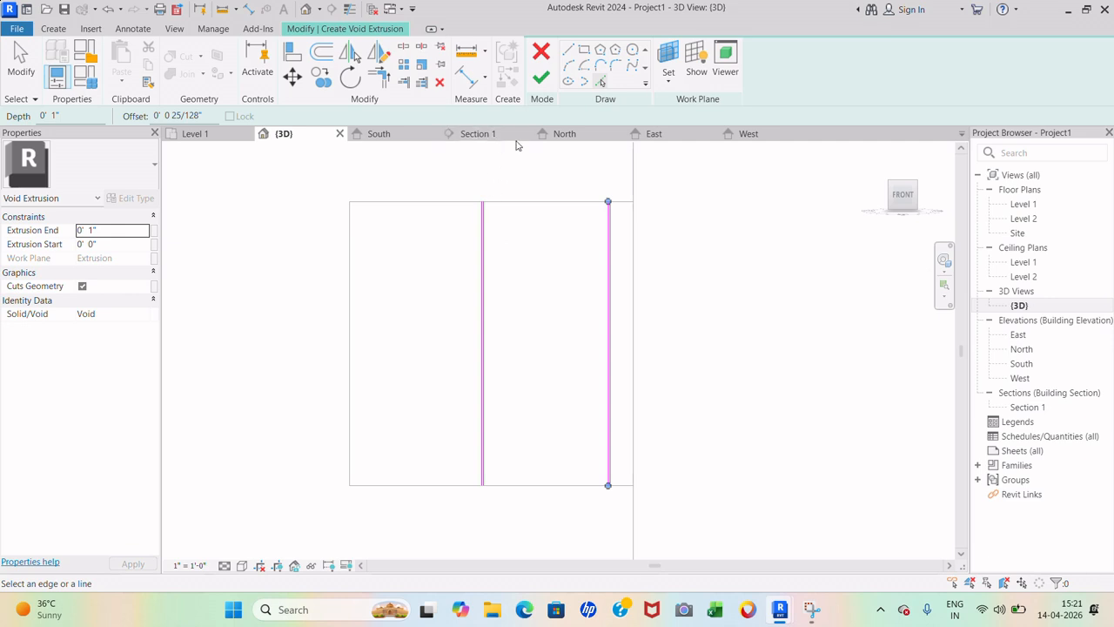
- Reset the offset to 0 and close the tops of both slit line pairs
click(570, 52)
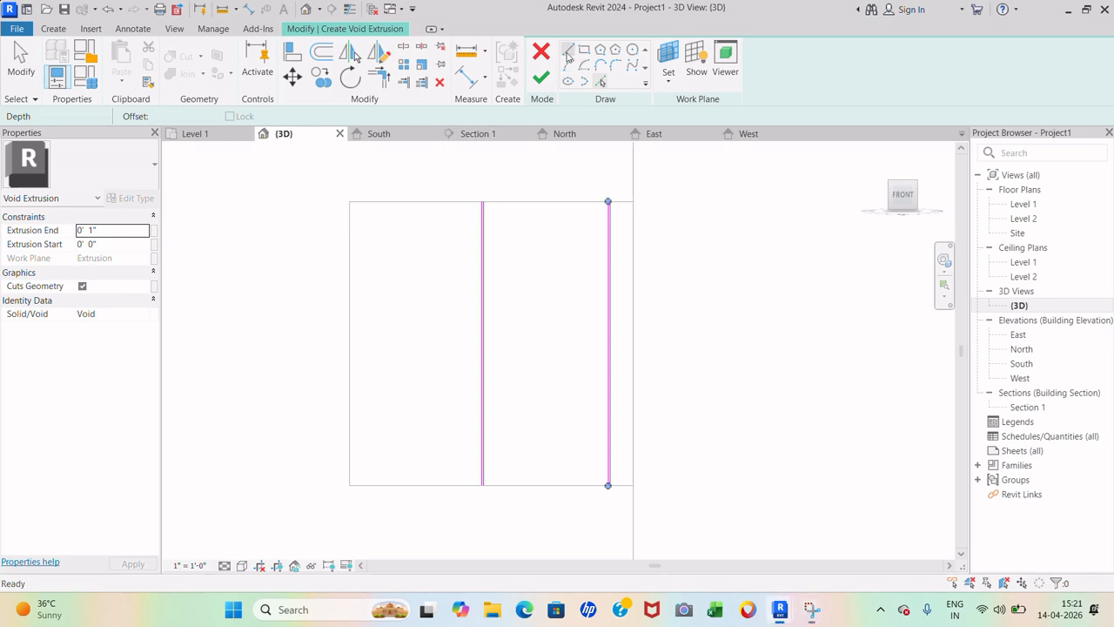
scroll(503, 203, up, 2)
scroll(681, 201, up, 5)
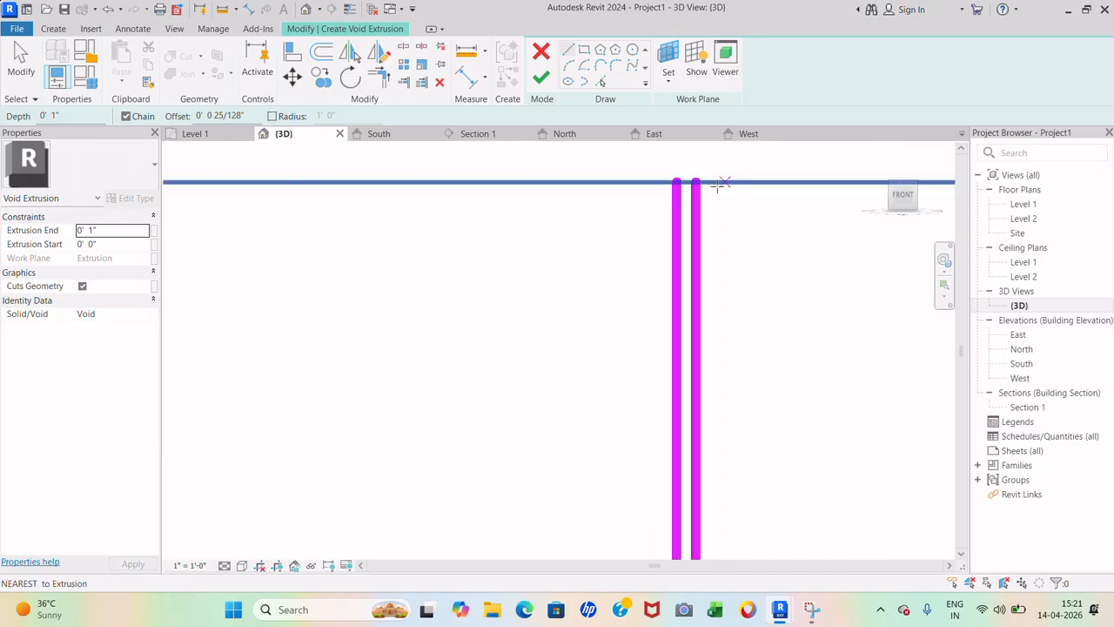
click(696, 182)
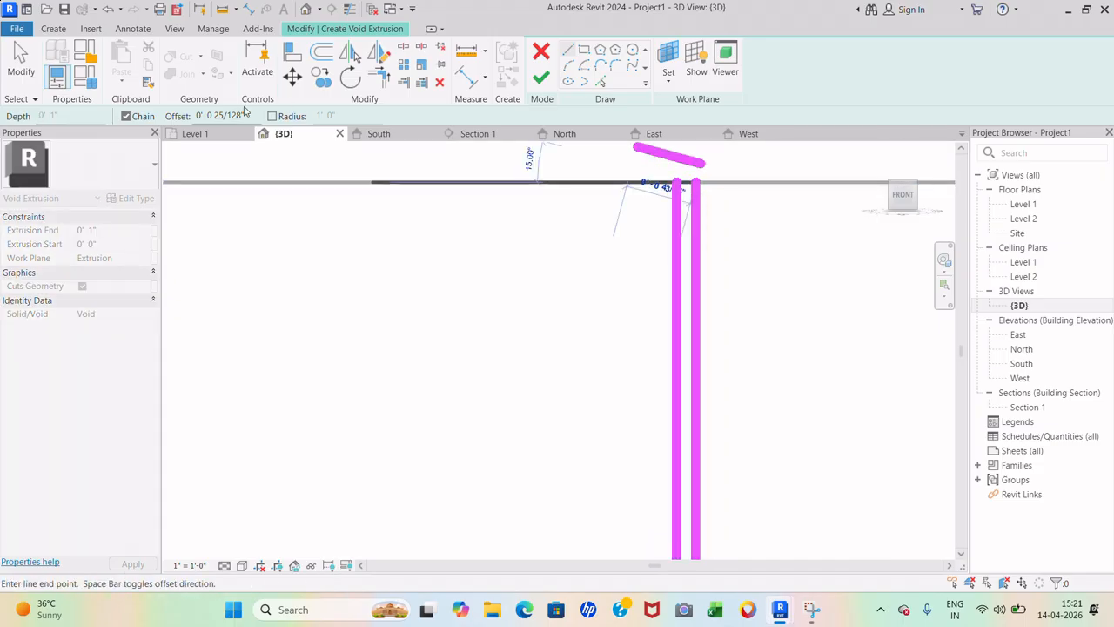
drag(248, 116, 137, 122)
text(0' 0)
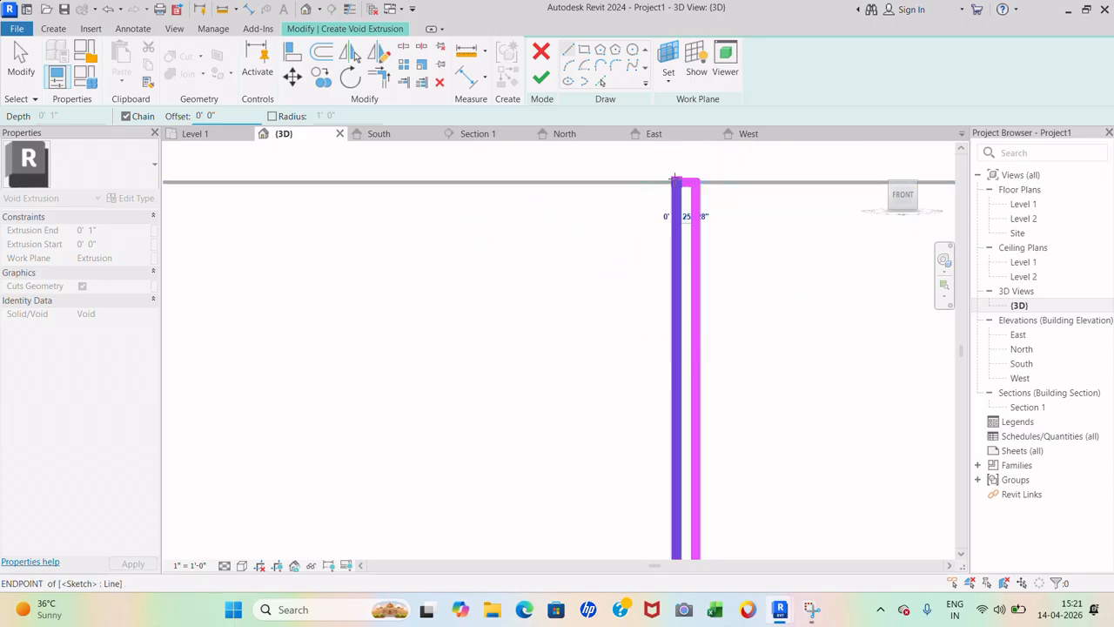
click(677, 182)
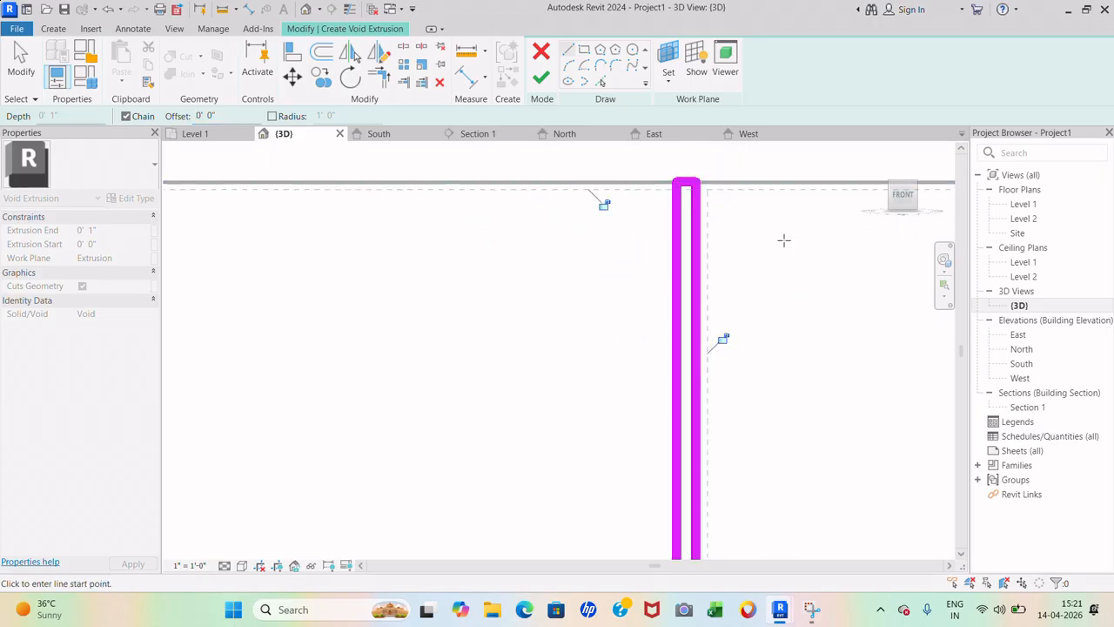
scroll(801, 241, down, 5)
scroll(548, 246, down, 5)
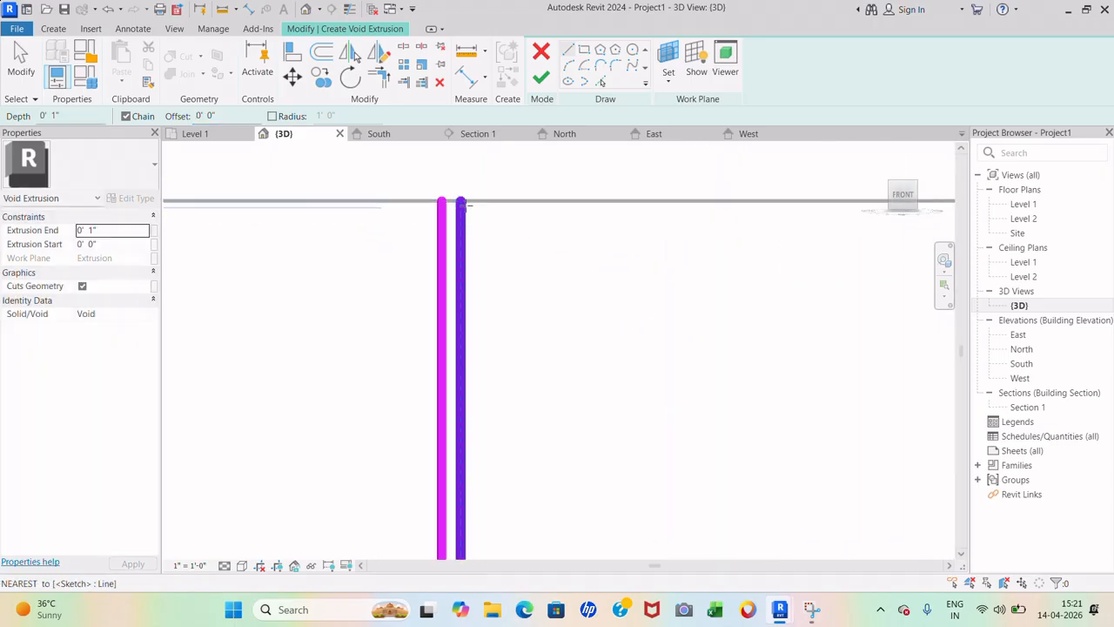
click(461, 201)
click(443, 201)
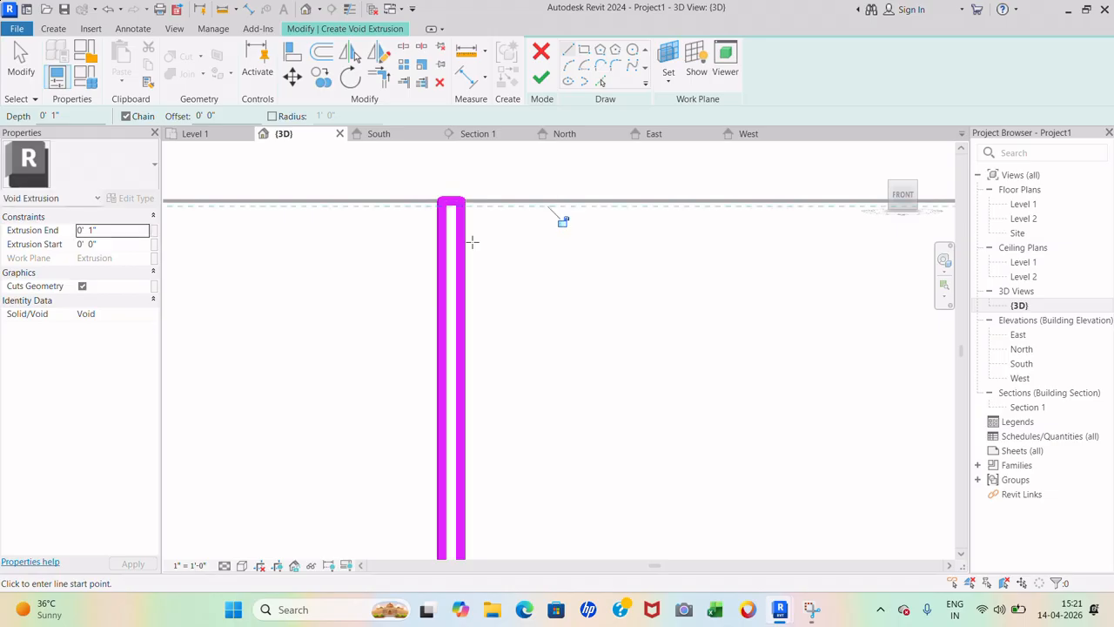
- Close the bottoms of both slit line pairs and finish the void extrusion
scroll(475, 241, down, 4)
scroll(477, 229, down, 4)
scroll(457, 433, up, 6)
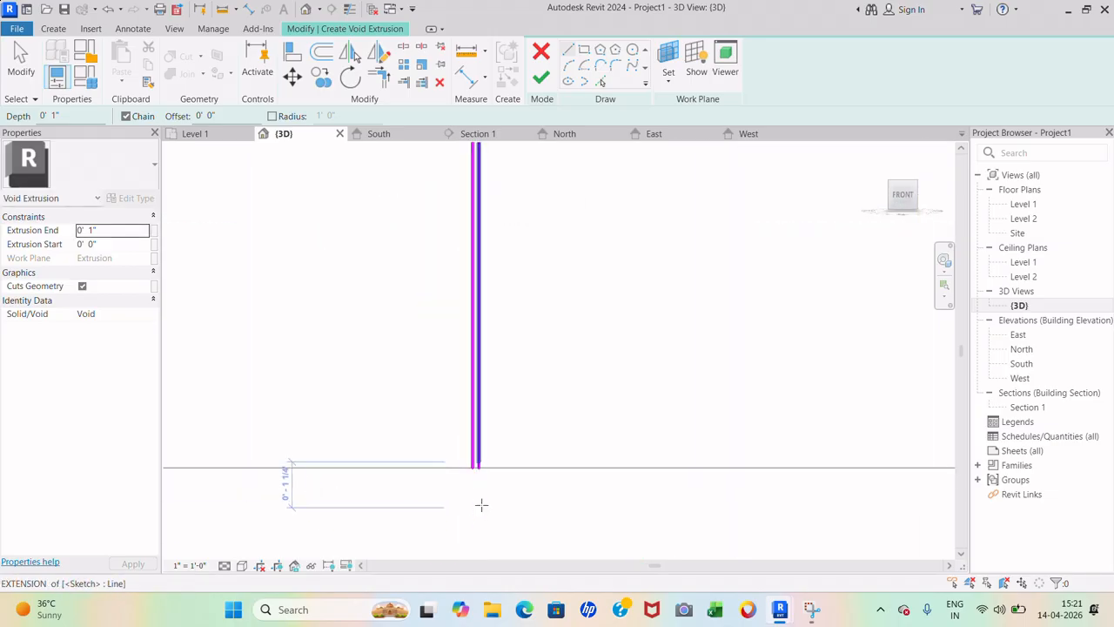
scroll(457, 433, up, 1)
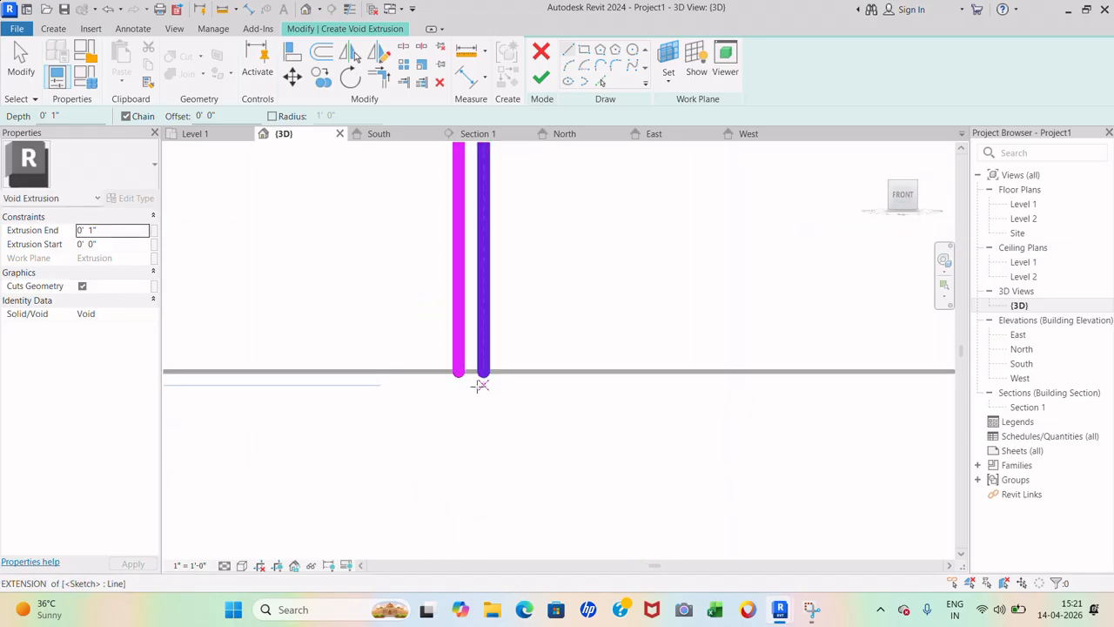
click(458, 373)
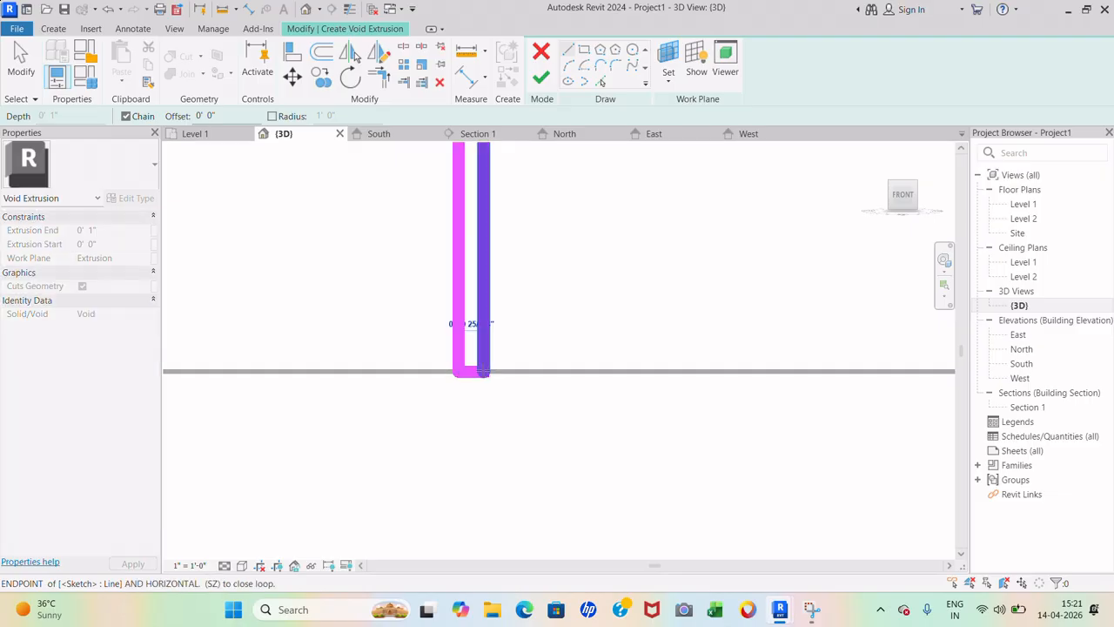
click(484, 374)
scroll(347, 396, down, 6)
scroll(685, 397, up, 5)
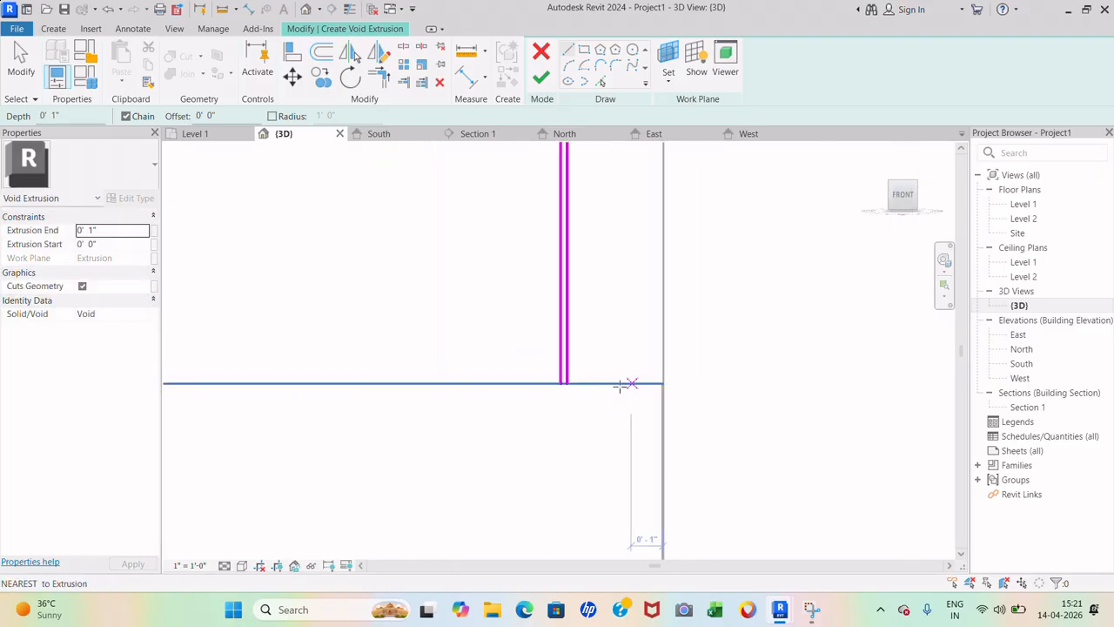
click(504, 381)
click(480, 382)
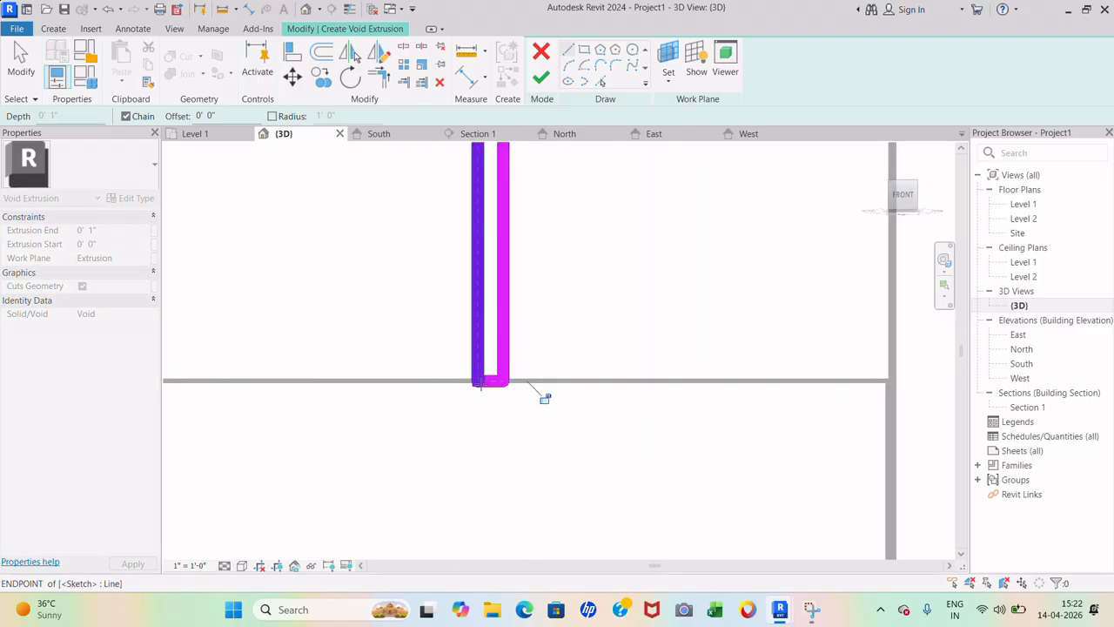
key(Escape)
scroll(597, 388, down, 6)
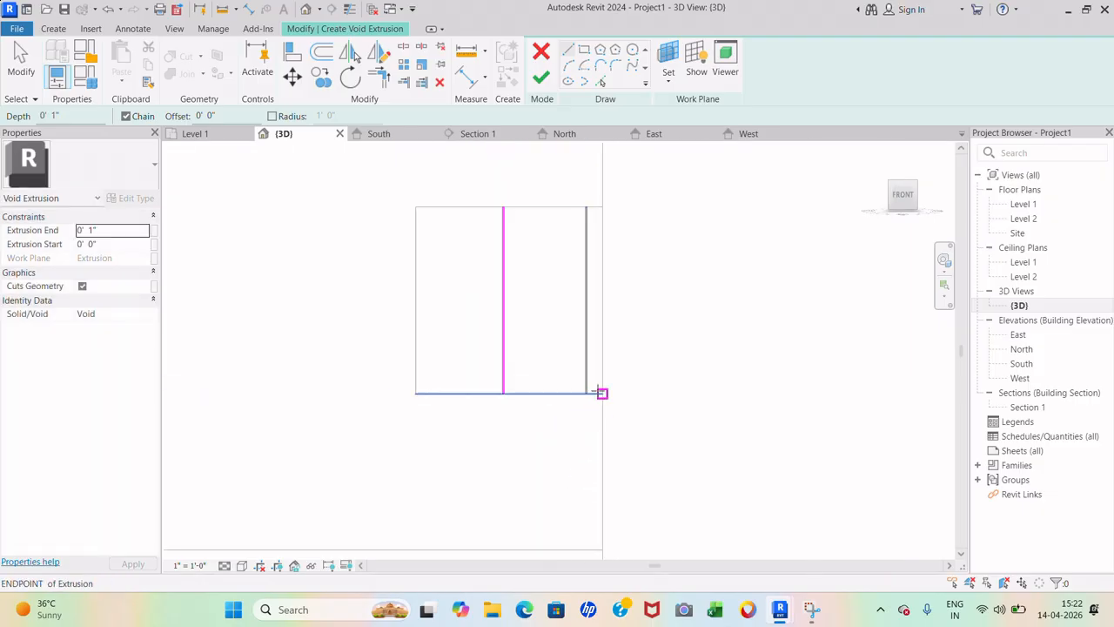
click(541, 77)
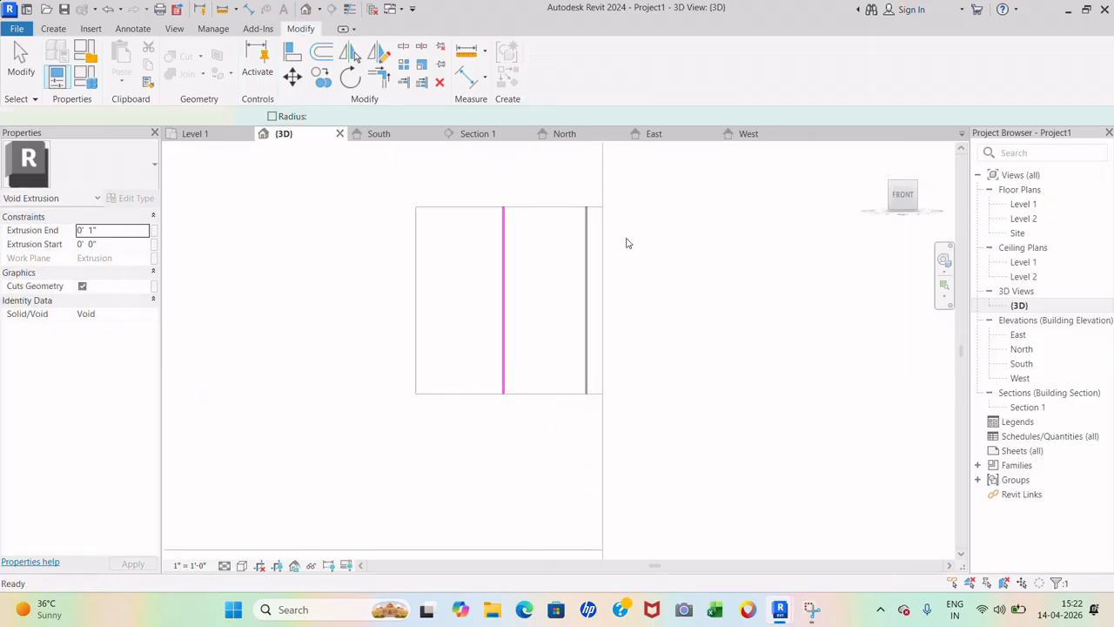
click(655, 285)
- Set the upper cabinet extrusion's End to 1' in Properties
shift+middle_drag(660, 325, 650, 374)
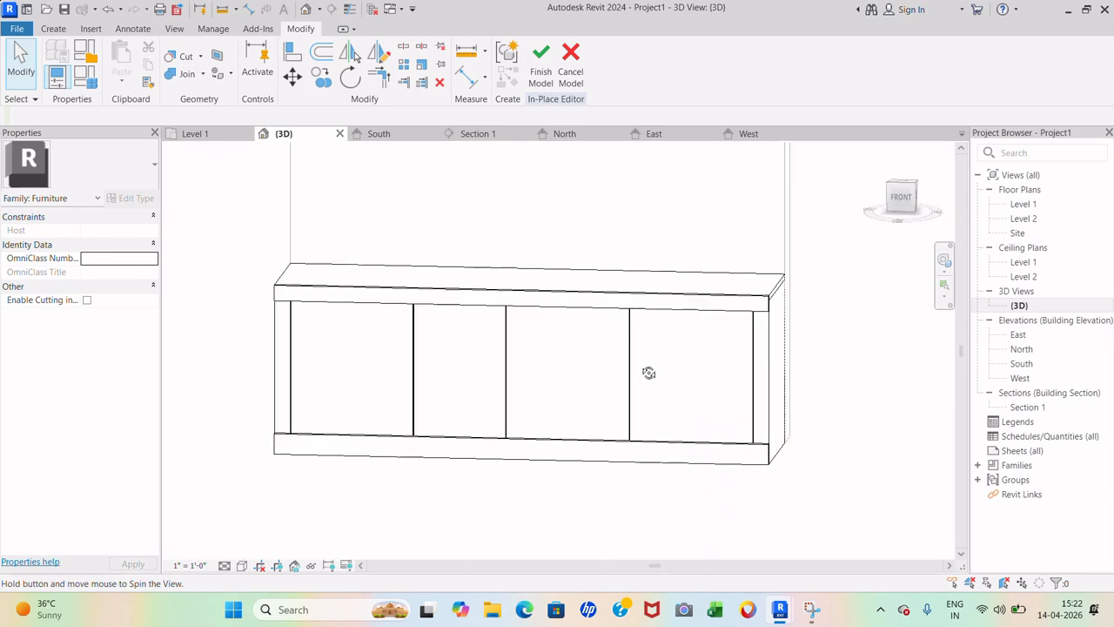
scroll(487, 501, down, 6)
scroll(524, 371, up, 6)
scroll(522, 418, up, 2)
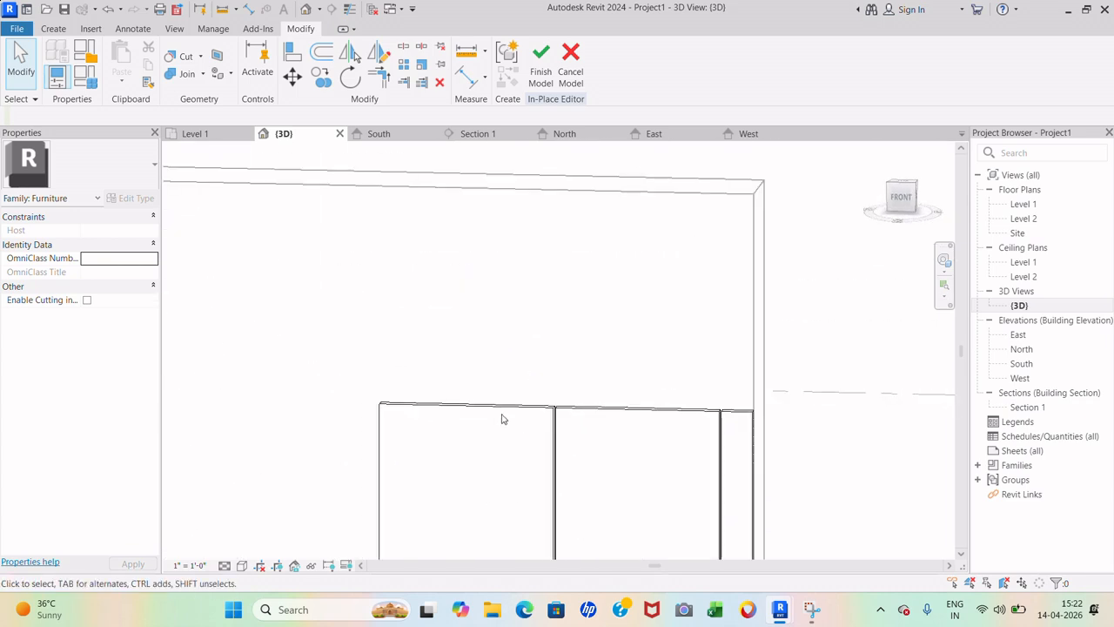
scroll(505, 422, down, 8)
scroll(586, 332, up, 3)
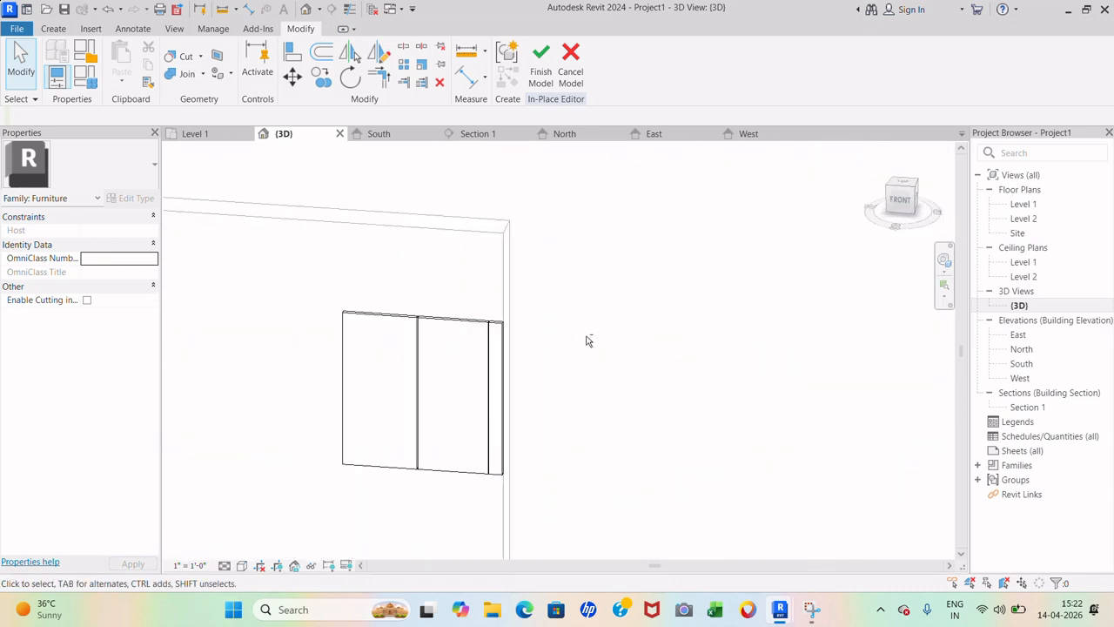
shift+middle_drag(586, 338, 556, 393)
scroll(349, 427, down, 4)
scroll(587, 235, up, 6)
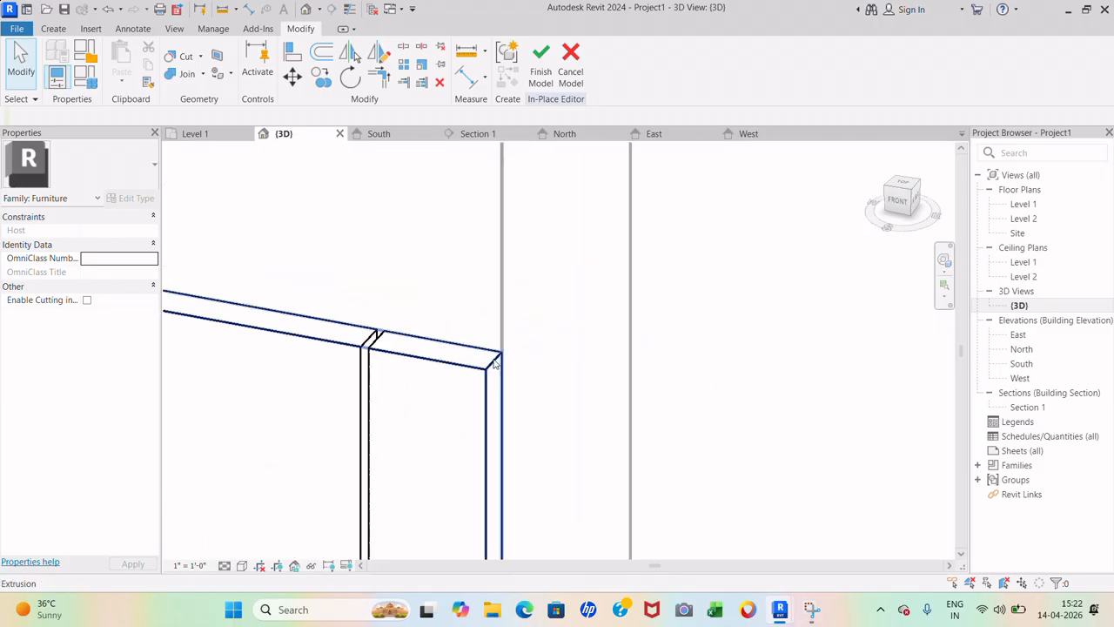
click(494, 364)
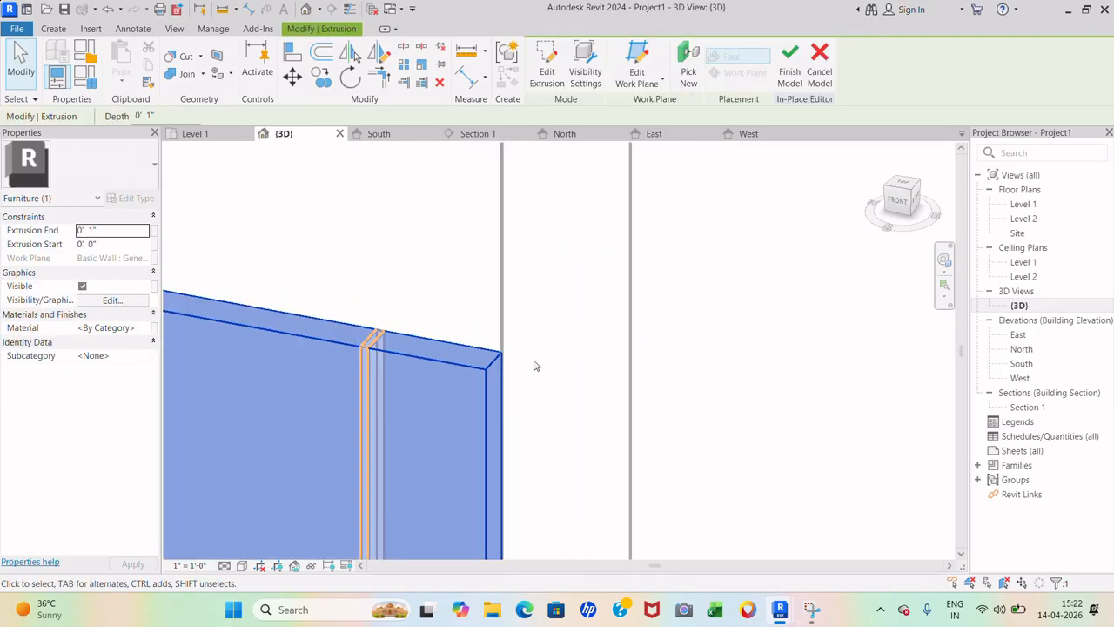
click(102, 231)
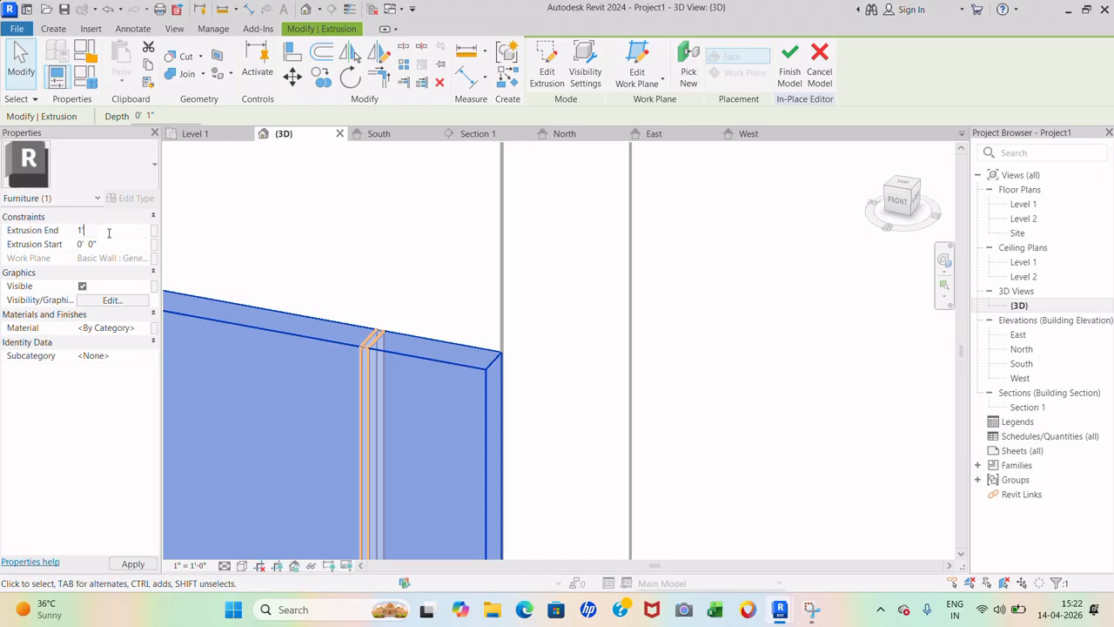
text(1')
key(Return)
scroll(505, 224, down, 5)
click(796, 336)
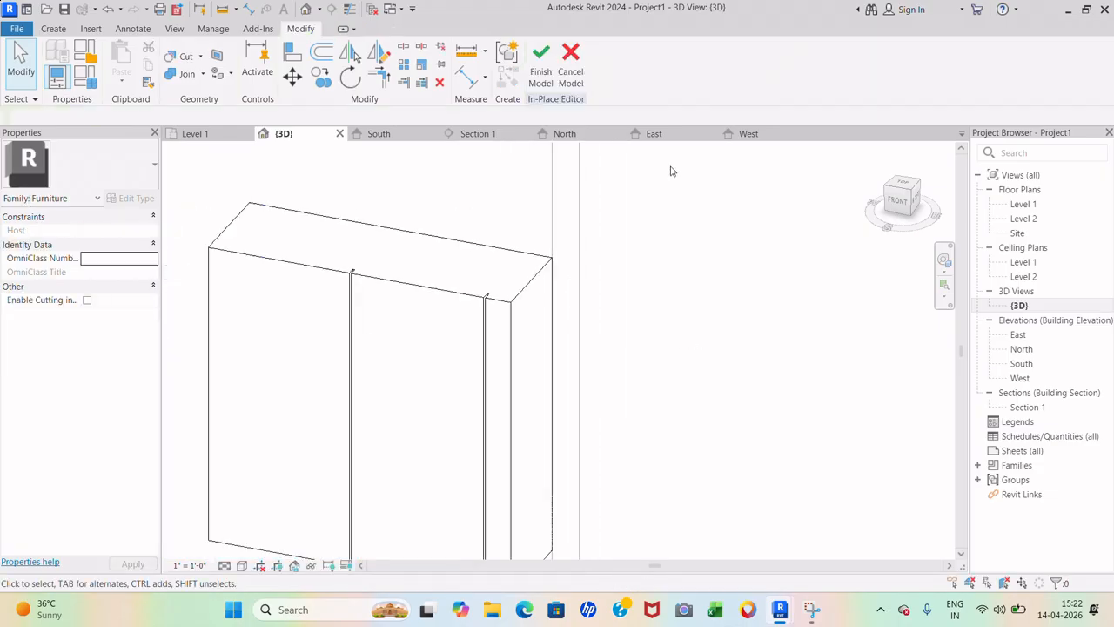
- Orbit lower, then turn the view to face the cabinets from the front
scroll(671, 171, down, 3)
shift+middle_drag(669, 315, 760, 261)
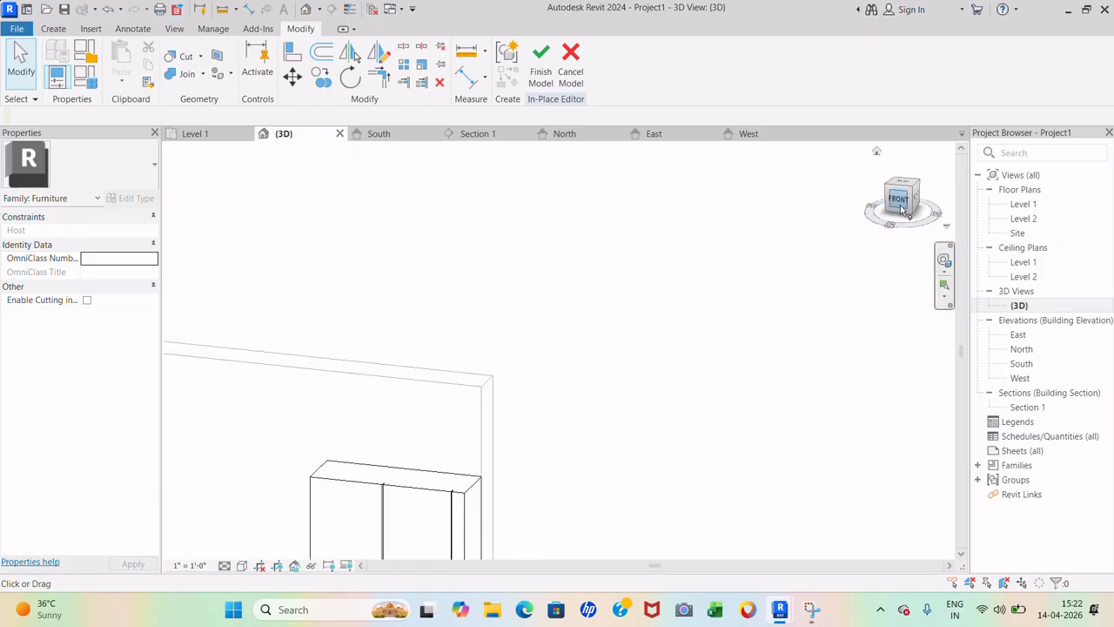
click(903, 212)
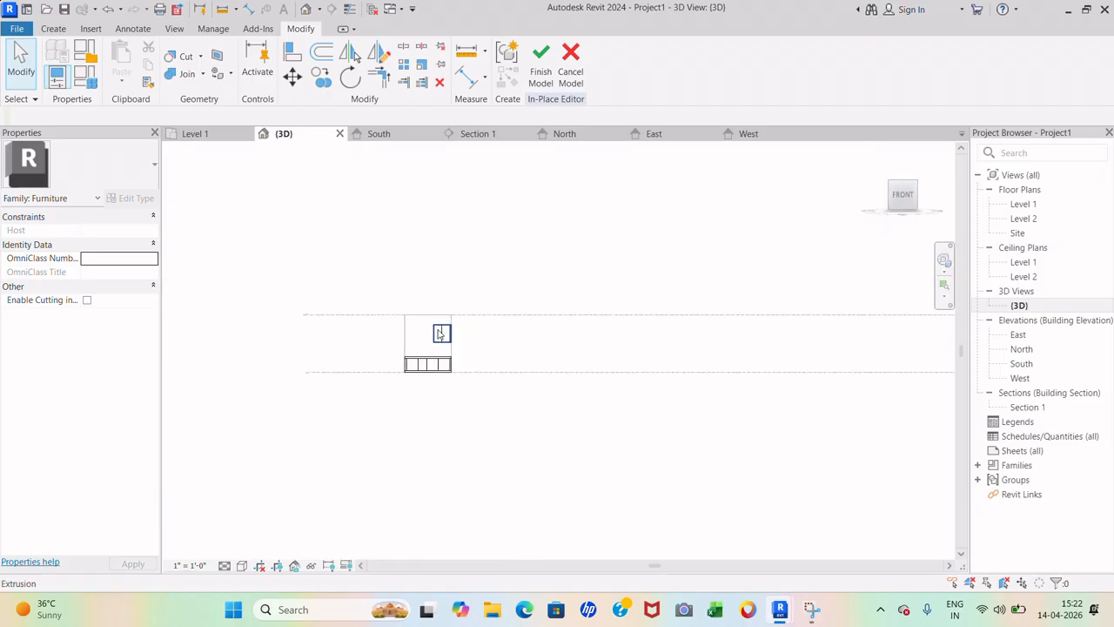
scroll(440, 333, up, 8)
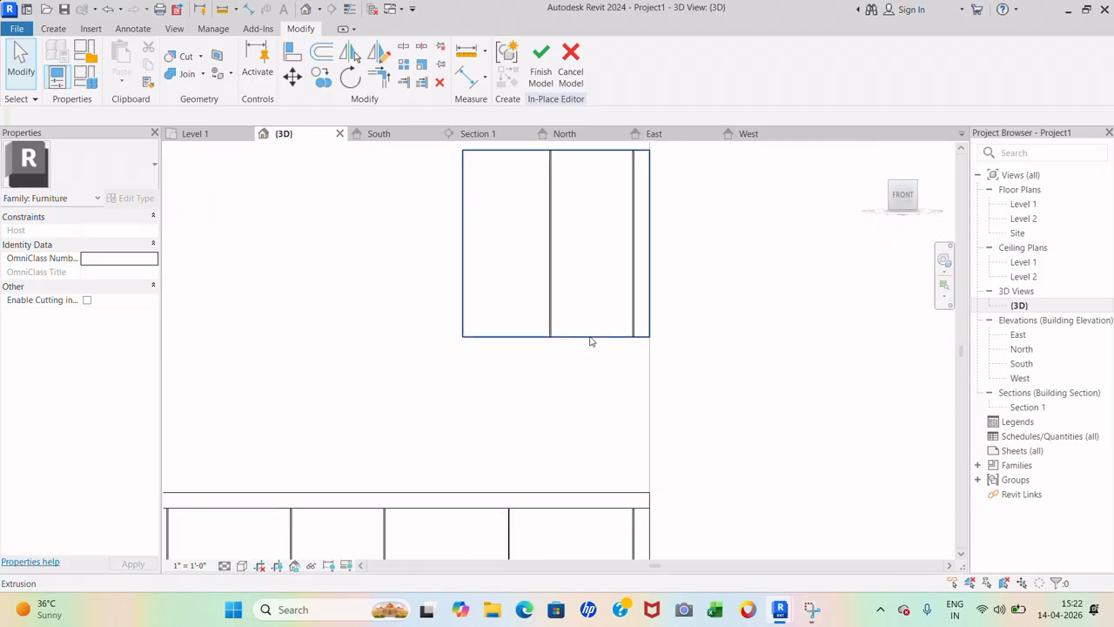
- Try resizing the upper cabinet from its bottom edge, then drag it back into place
click(557, 340)
drag(555, 342, 570, 296)
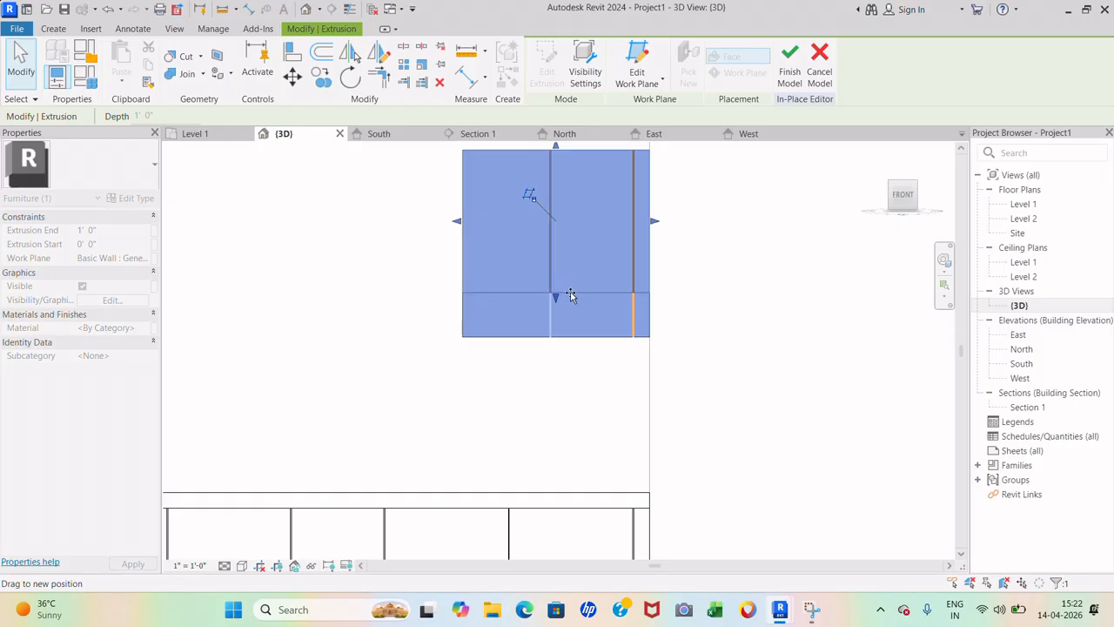
drag(570, 297, 565, 337)
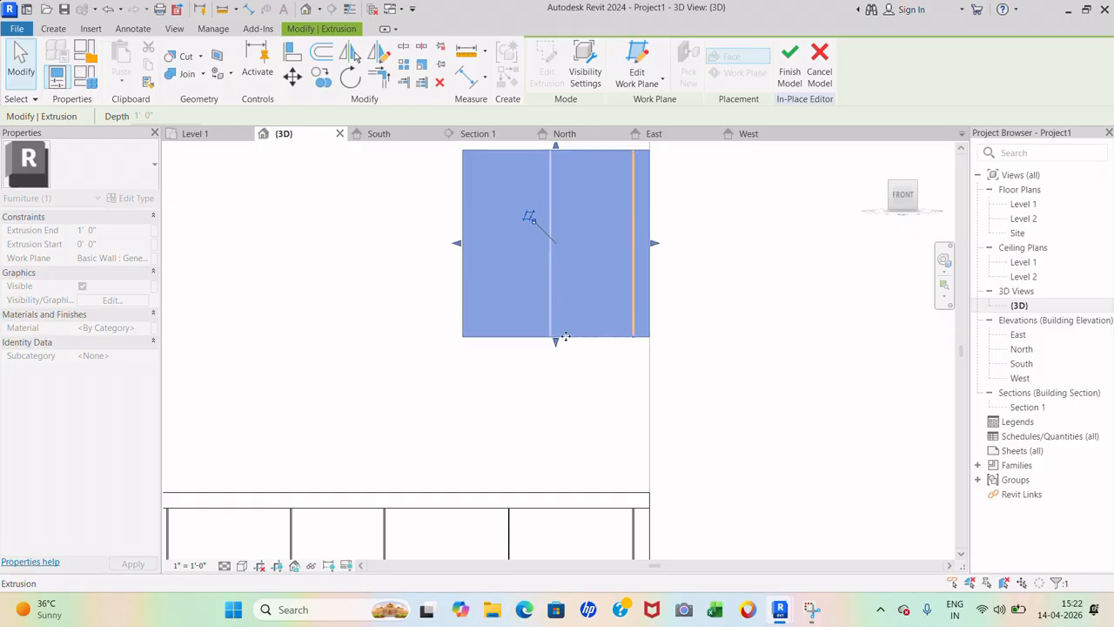
scroll(695, 356, down, 3)
click(749, 369)
scroll(485, 312, up, 2)
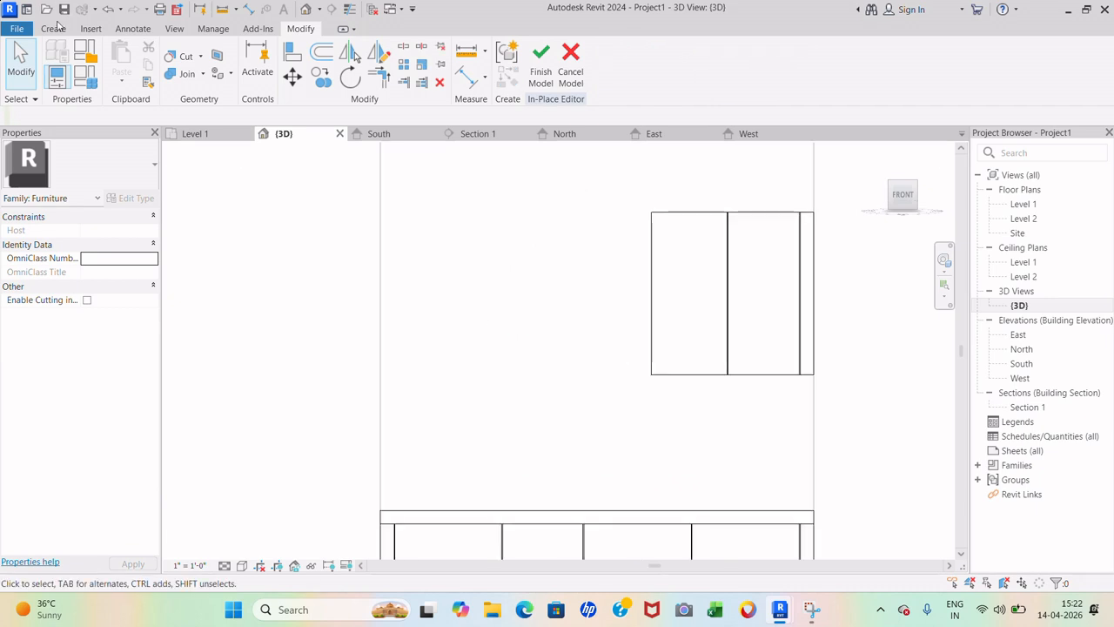
click(55, 27)
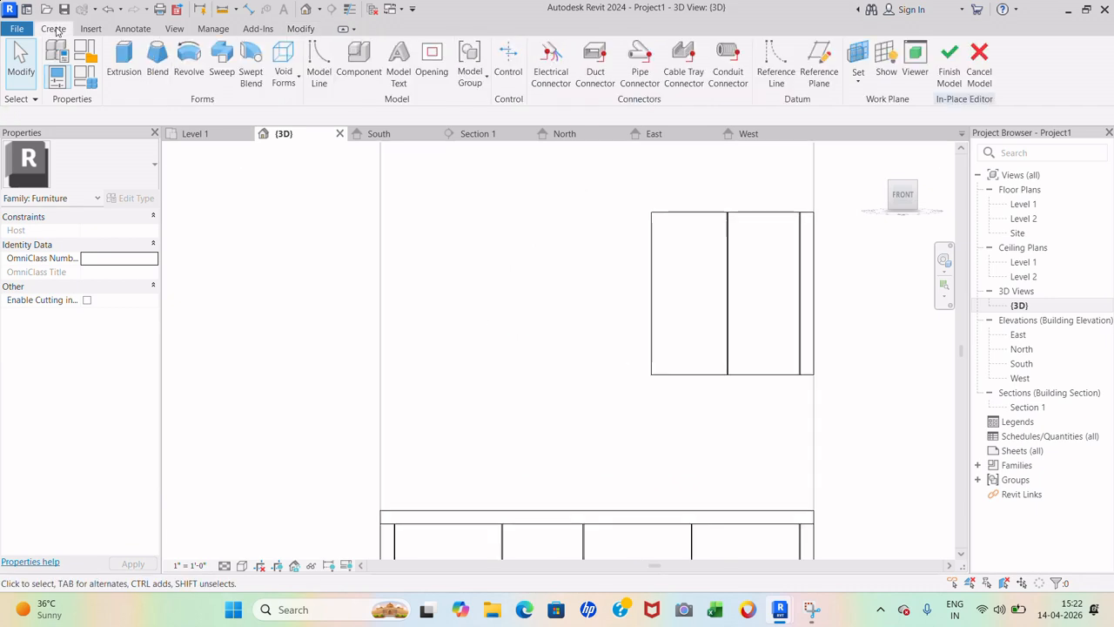
- Start a solid extrusion with the wall face beside the upper cabinet as its work plane, viewed from the front
click(135, 59)
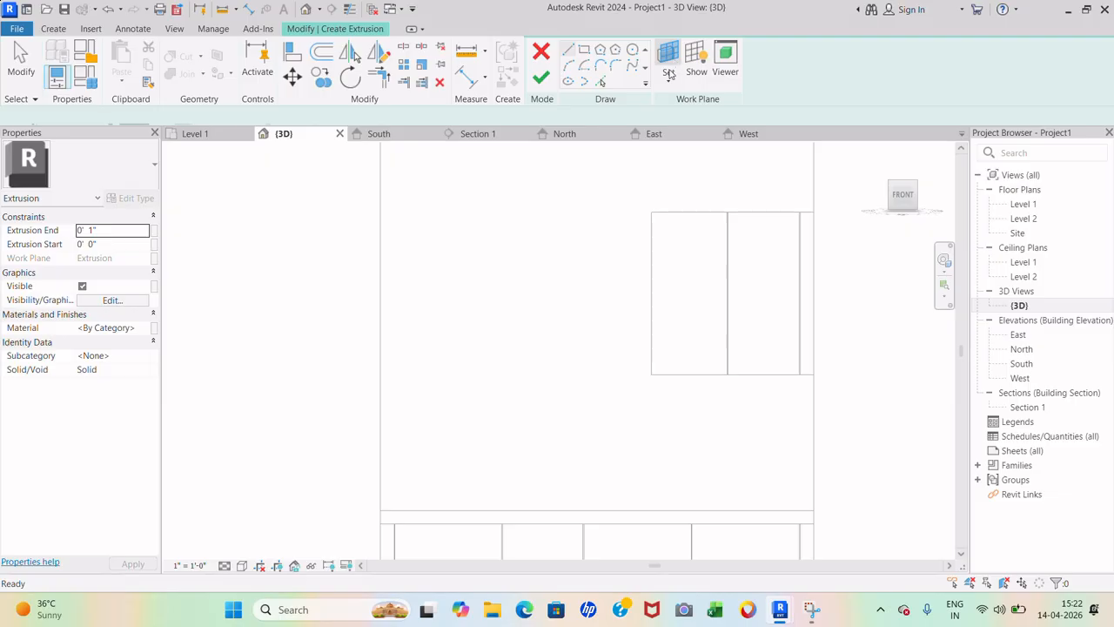
click(668, 61)
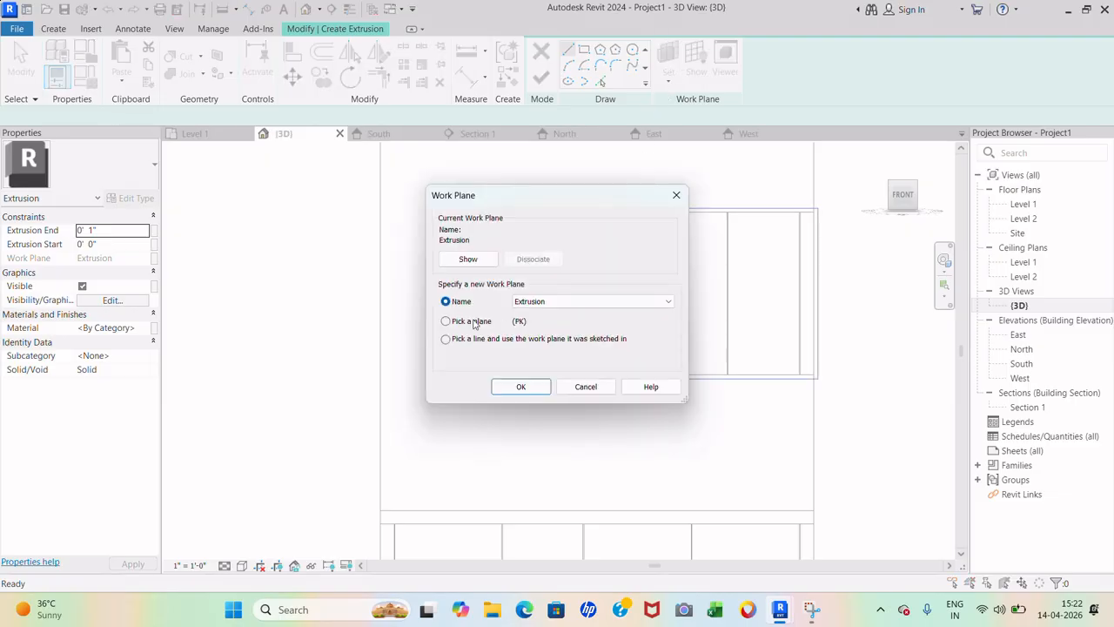
click(446, 322)
click(521, 387)
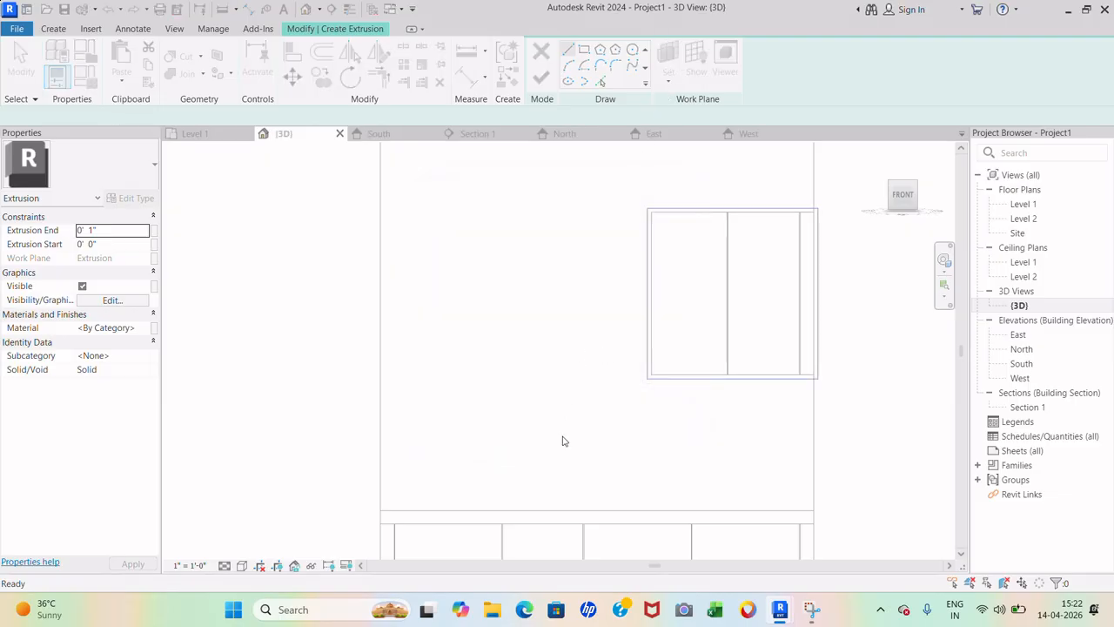
scroll(582, 414, down, 4)
shift+middle_drag(577, 413, 571, 444)
scroll(717, 269, up, 5)
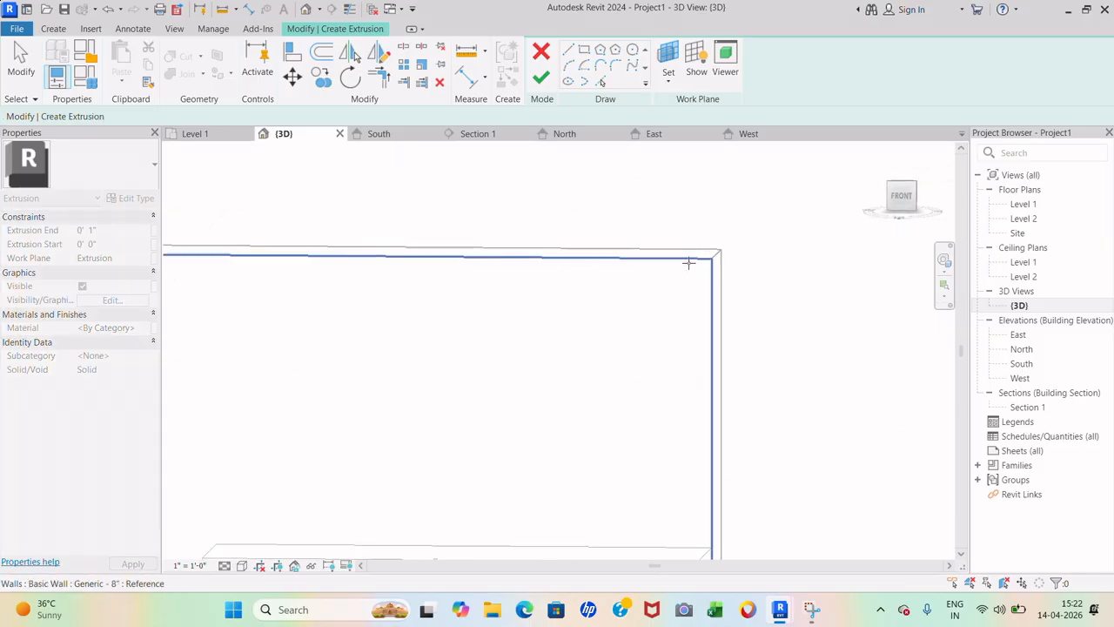
click(689, 263)
scroll(629, 265, down, 2)
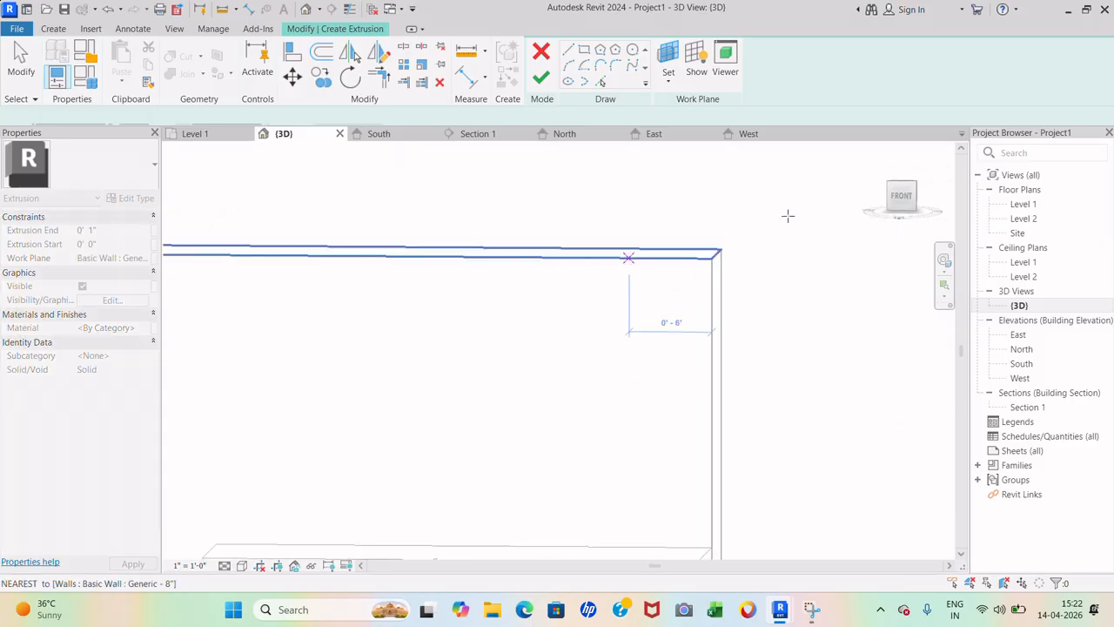
click(899, 201)
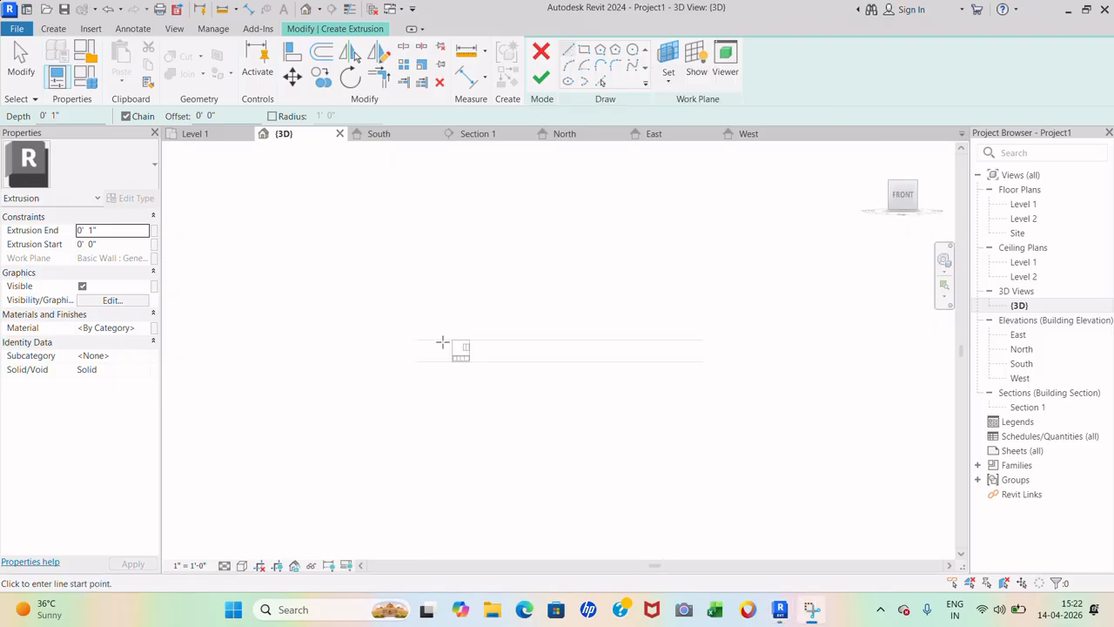
scroll(446, 344, up, 5)
scroll(601, 316, up, 4)
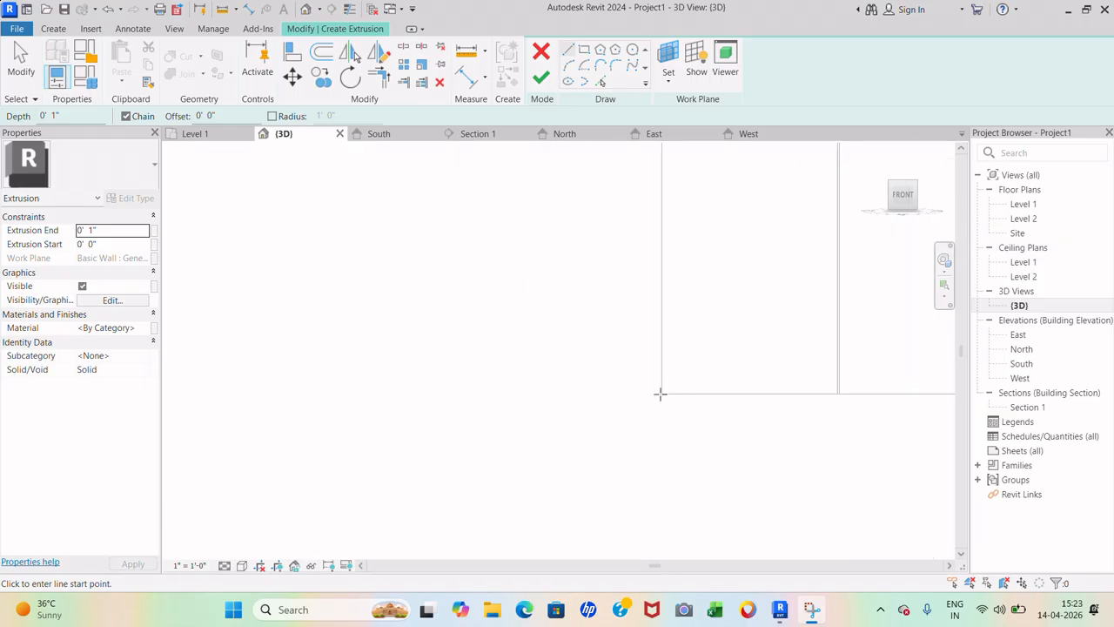
- Sketch a 3'-0" wide rectangle off the cabinet's left side and finish it as a solid box
click(661, 393)
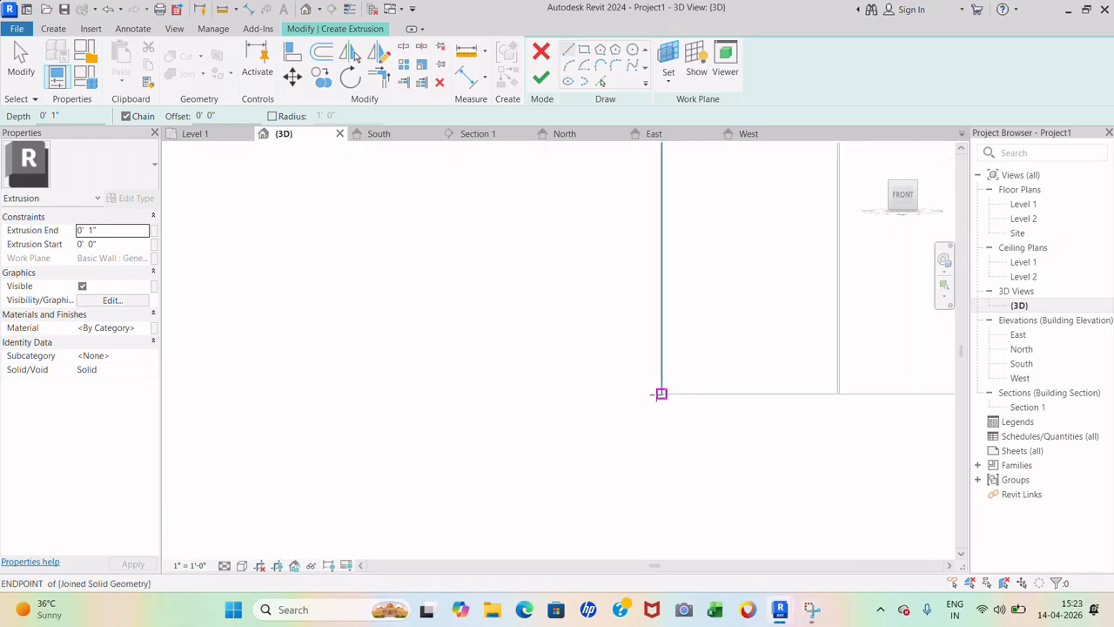
scroll(419, 394, down, 2)
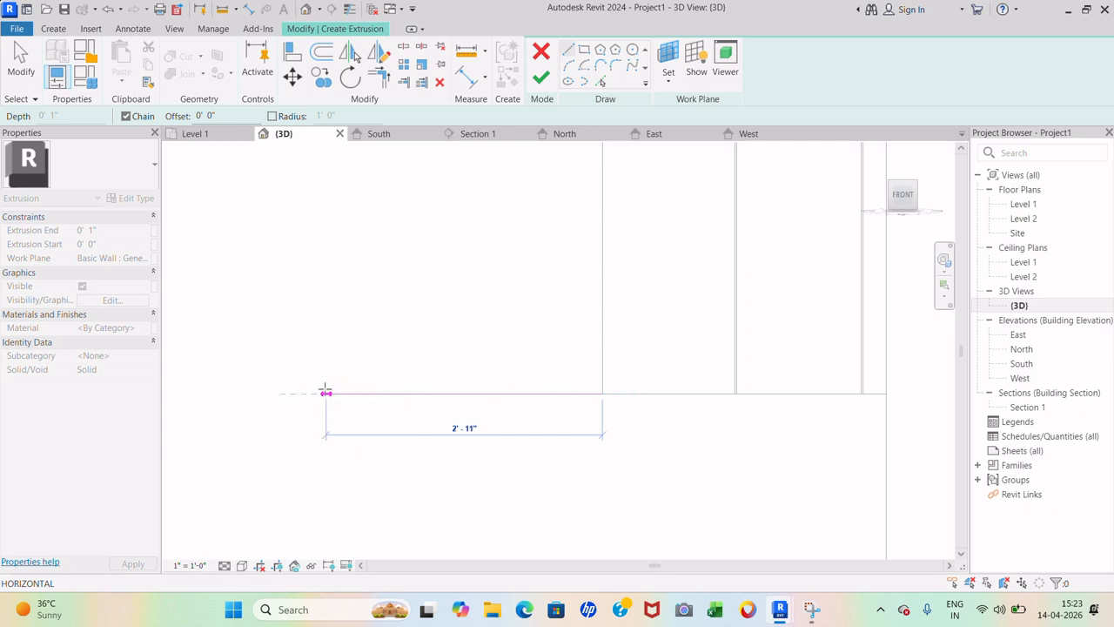
click(318, 393)
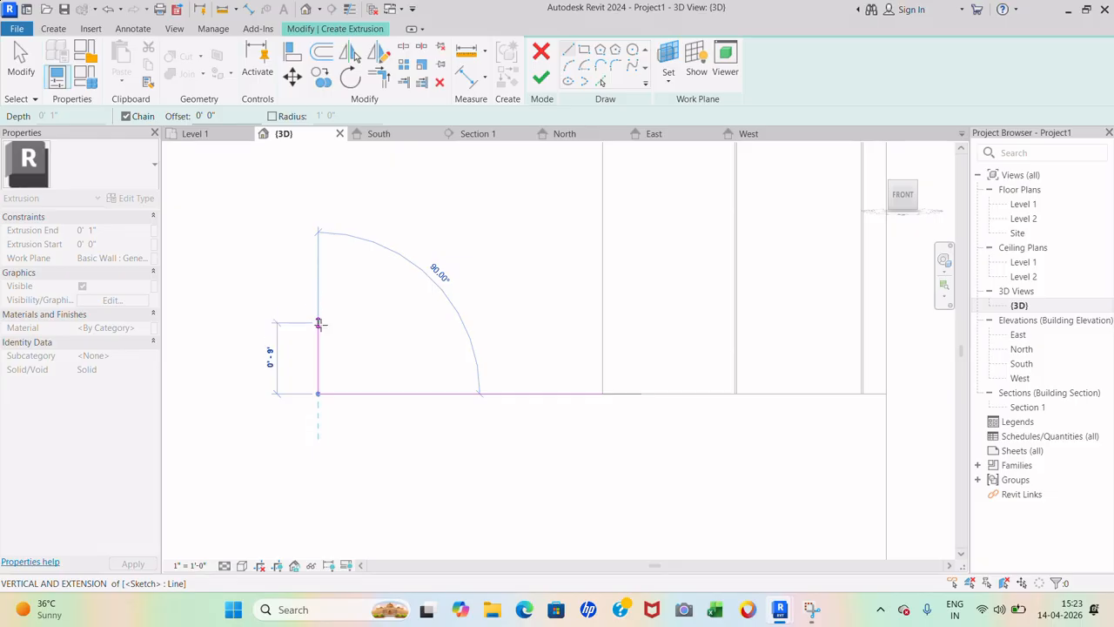
click(319, 325)
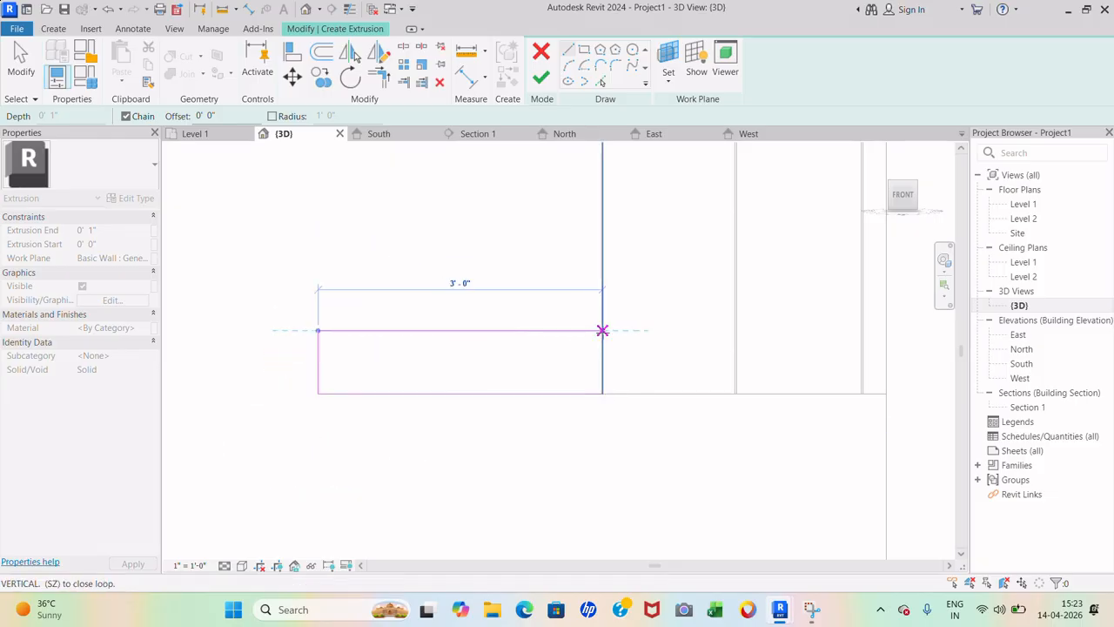
click(602, 330)
click(603, 392)
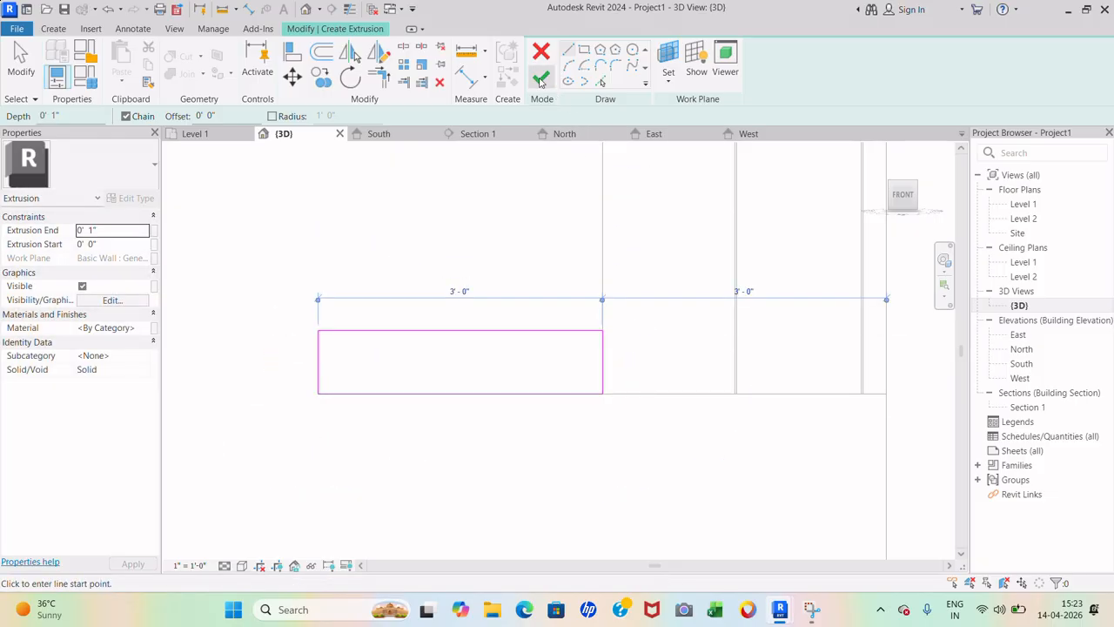
click(541, 78)
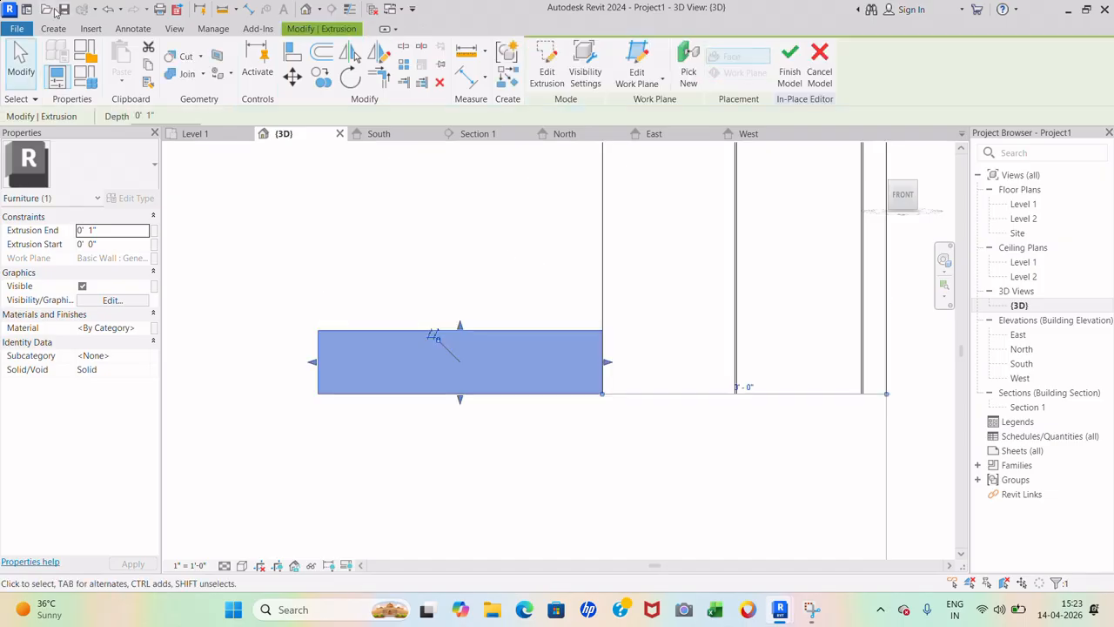
- Set the box's Extrusion End to 1'-0"
click(110, 230)
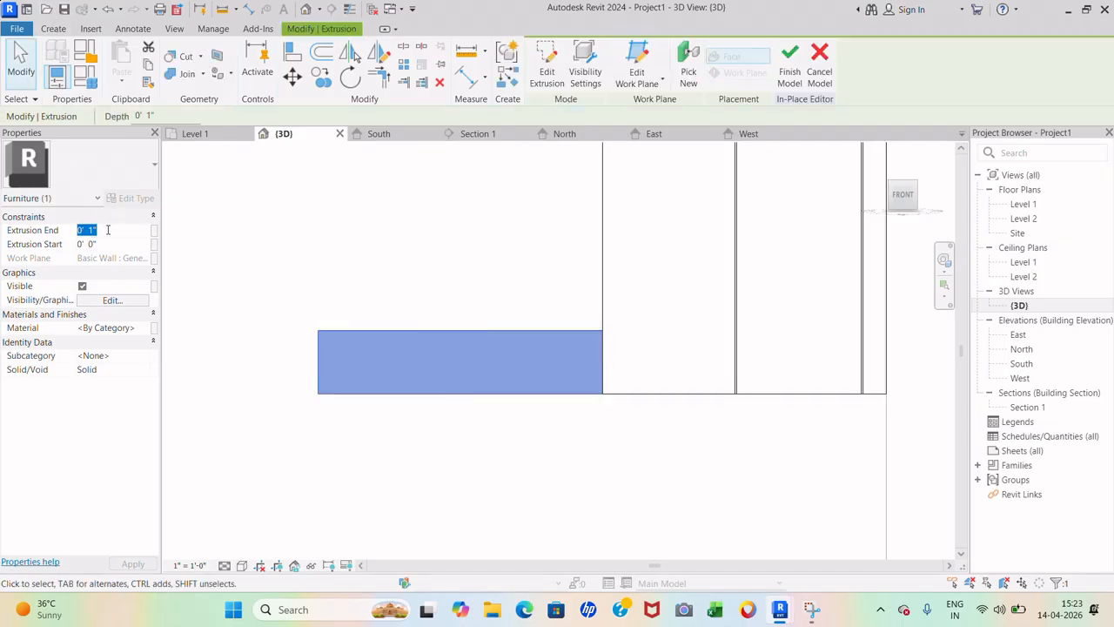
text(1)
key(Return)
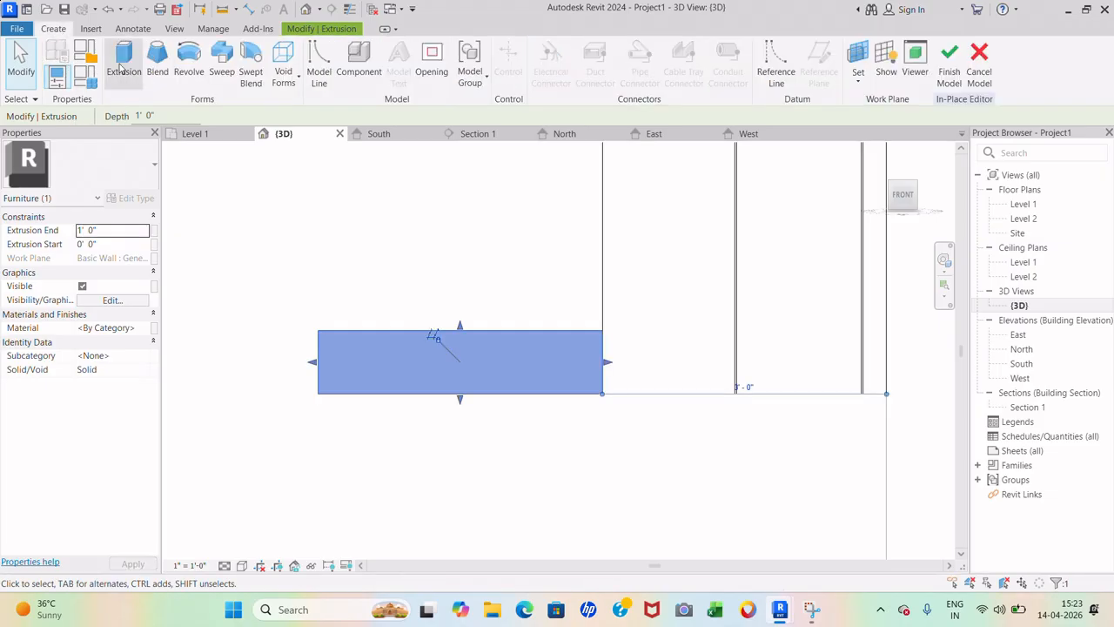
click(283, 71)
- Start a void extrusion on the new box's front face, viewed from the front
click(319, 106)
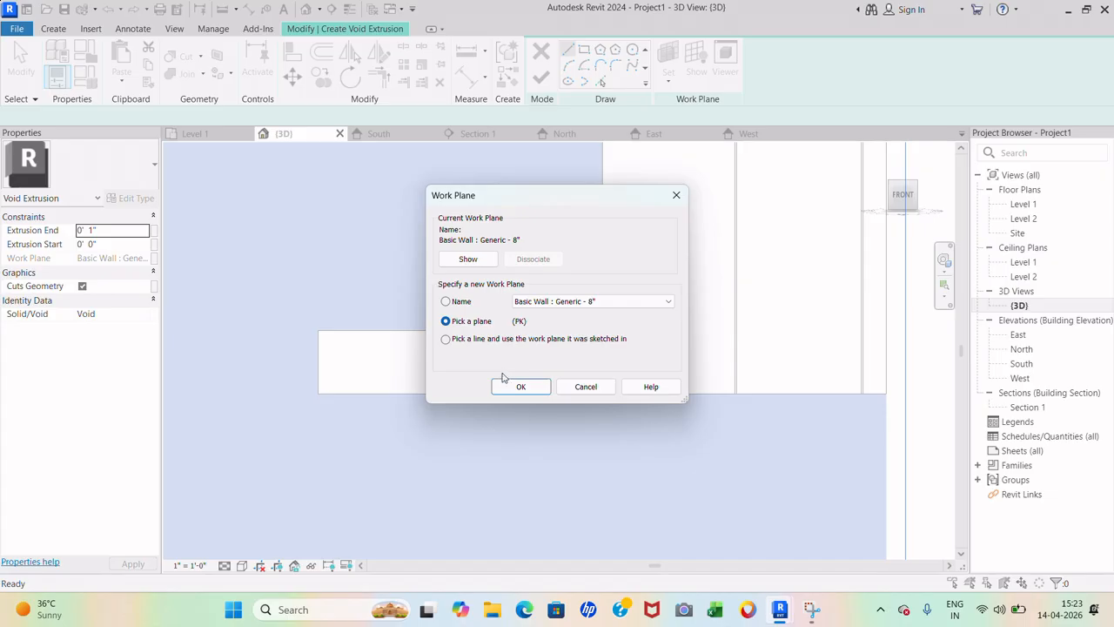
click(515, 386)
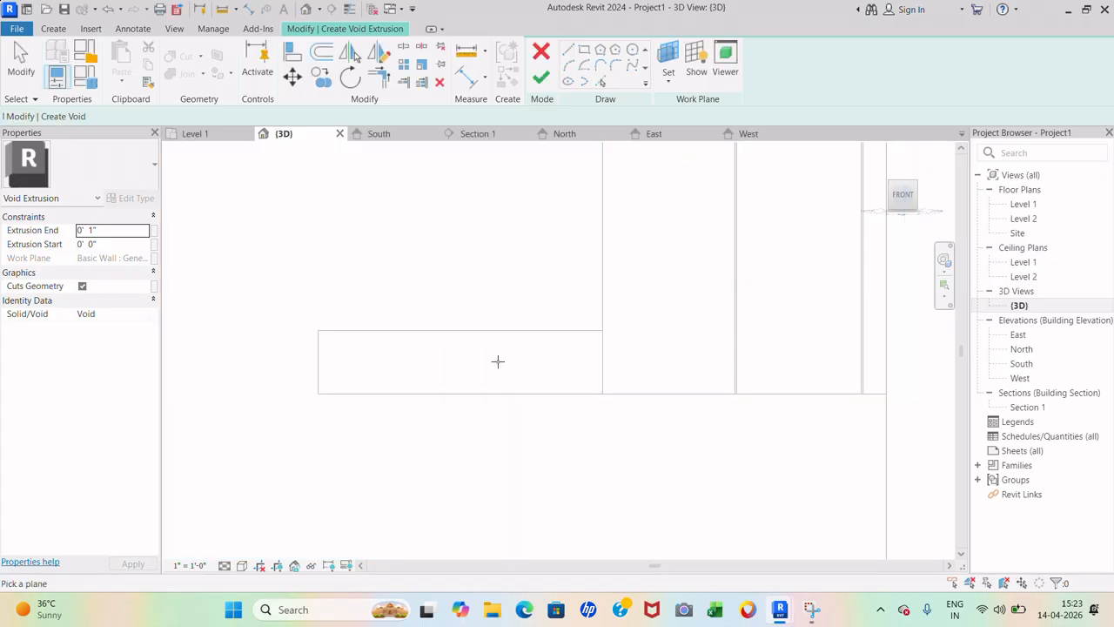
shift+middle_drag(498, 361, 497, 387)
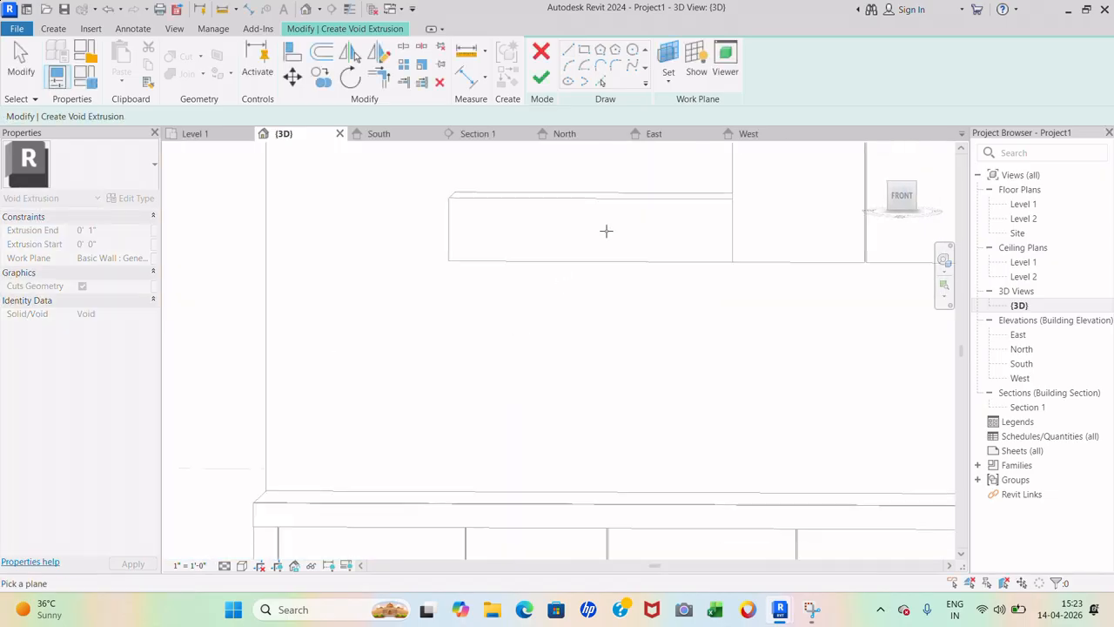
click(671, 196)
click(903, 198)
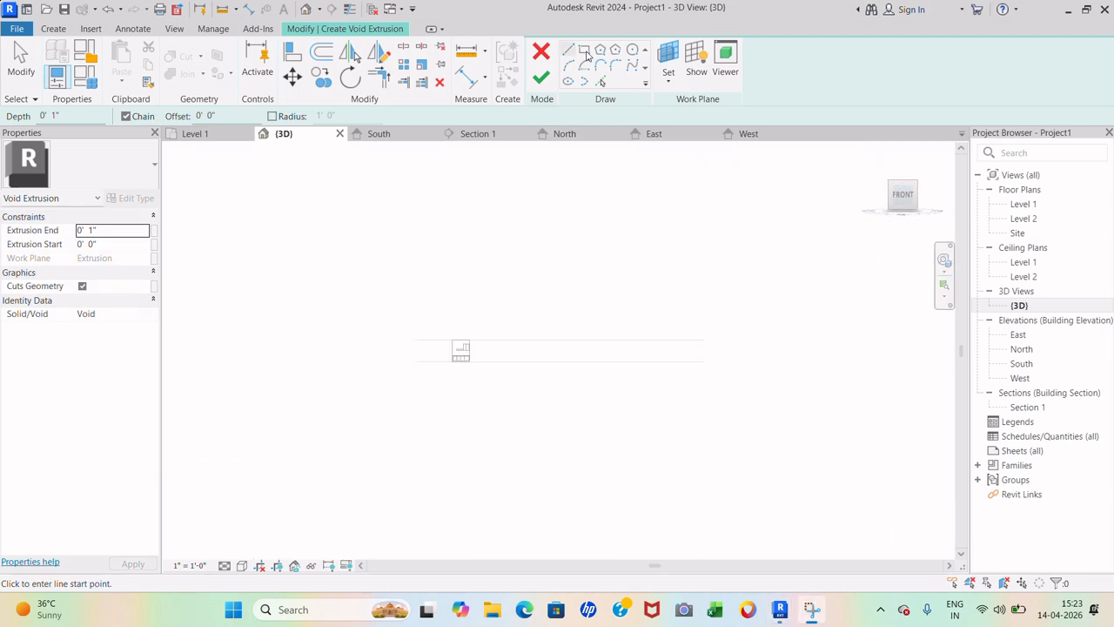
- Sketch a rectangle inset 3/4" from the box edges and finish the 0'-1" deep void
click(584, 50)
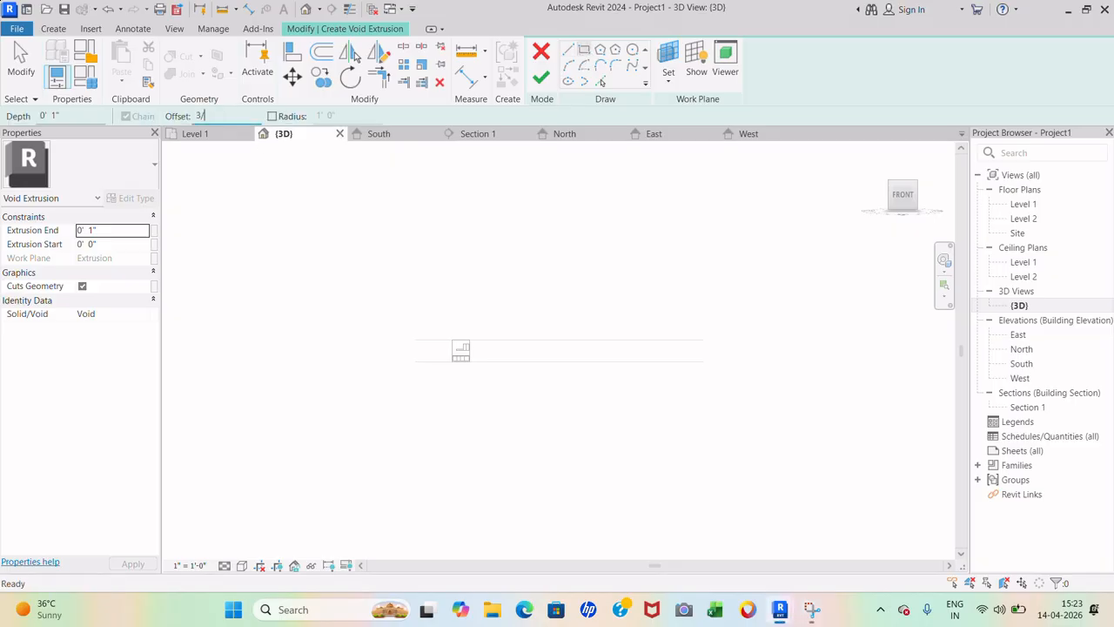
key(BackSpace)
key(BackSpace)
scroll(453, 361, up, 12)
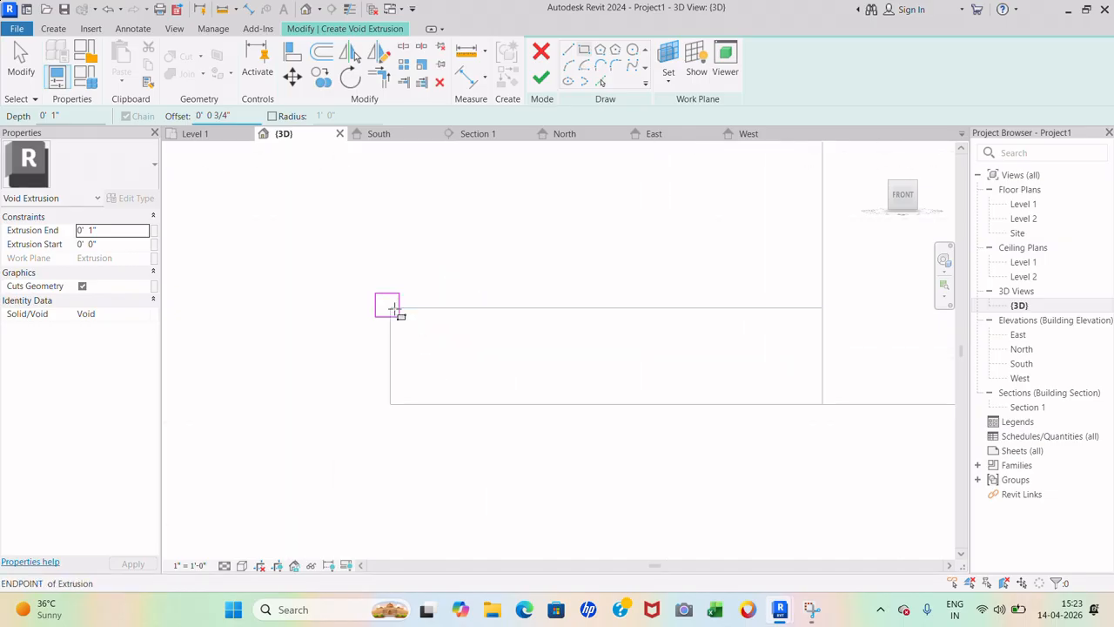
click(399, 317)
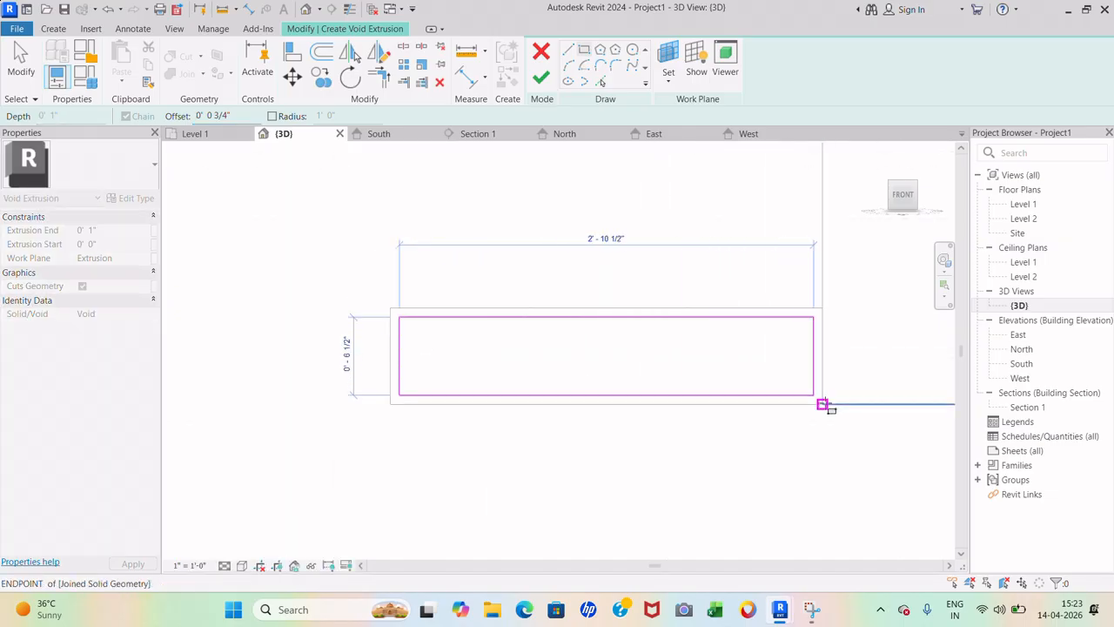
click(823, 404)
click(541, 78)
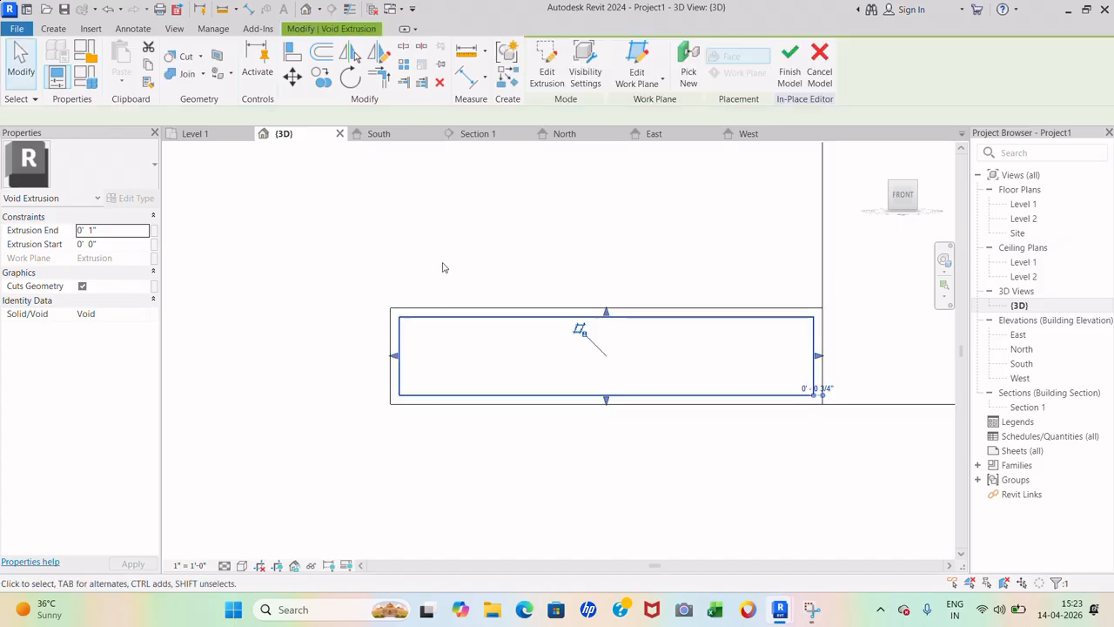
scroll(442, 268, down, 2)
- Shorten the upper cabinet by raising its extrusion's bottom edge in the front view
click(562, 452)
scroll(378, 373, down, 3)
shift+middle_drag(491, 398, 458, 435)
scroll(366, 425, down, 3)
scroll(592, 340, up, 6)
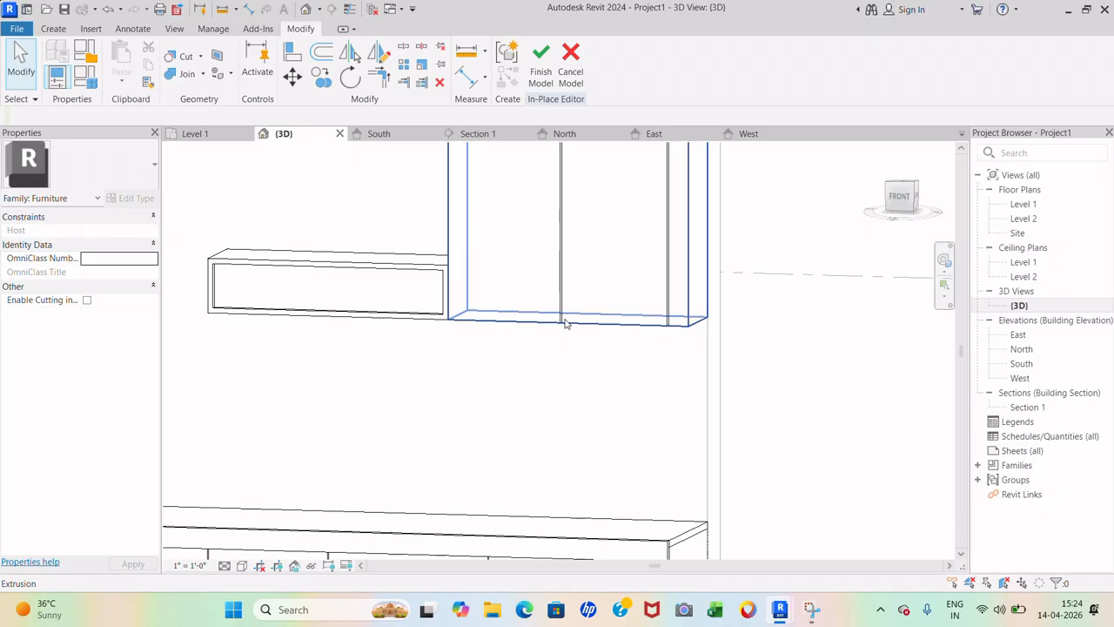
click(566, 324)
scroll(664, 398, down, 2)
scroll(540, 323, up, 4)
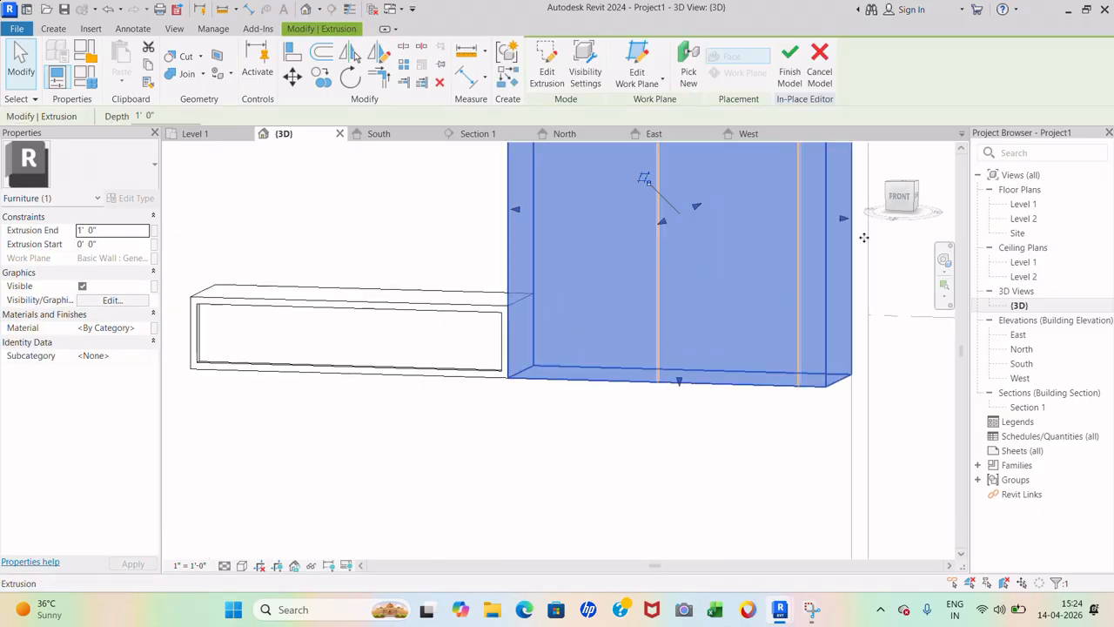
click(903, 198)
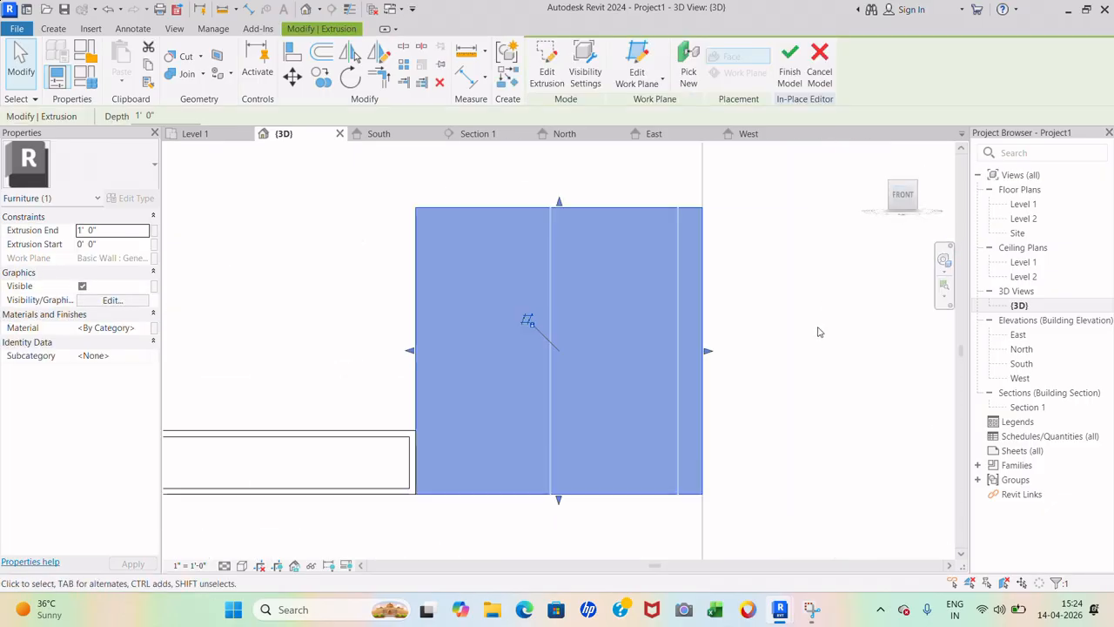
scroll(518, 532, up, 3)
drag(592, 471, 585, 357)
click(557, 499)
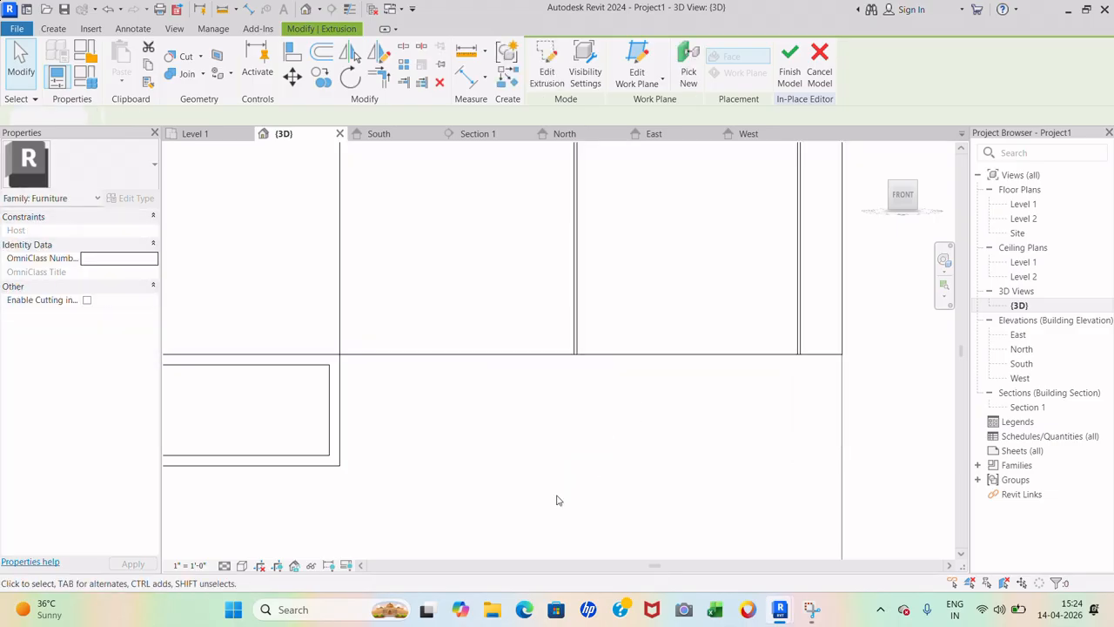
- Raise the shelf box void's bottom edge toward the level line
scroll(631, 405, down, 3)
click(604, 341)
drag(603, 440, 603, 379)
scroll(614, 397, up, 3)
click(801, 496)
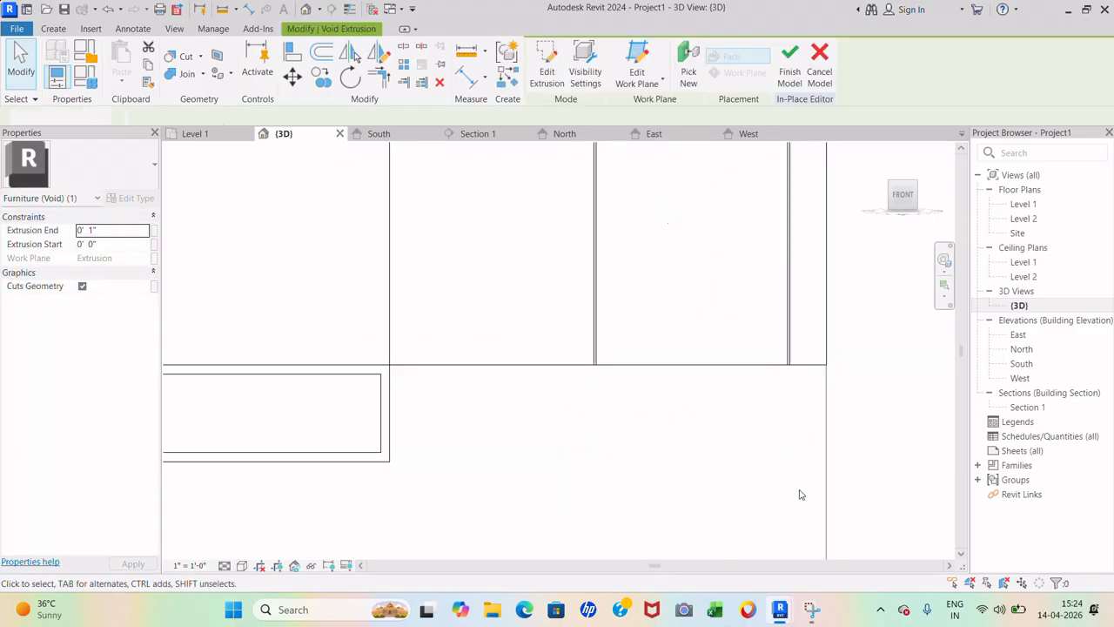
scroll(600, 324, down, 5)
click(599, 322)
scroll(673, 364, up, 7)
- Edit the void sketch so its bottom line snaps onto the level line
double_click(669, 252)
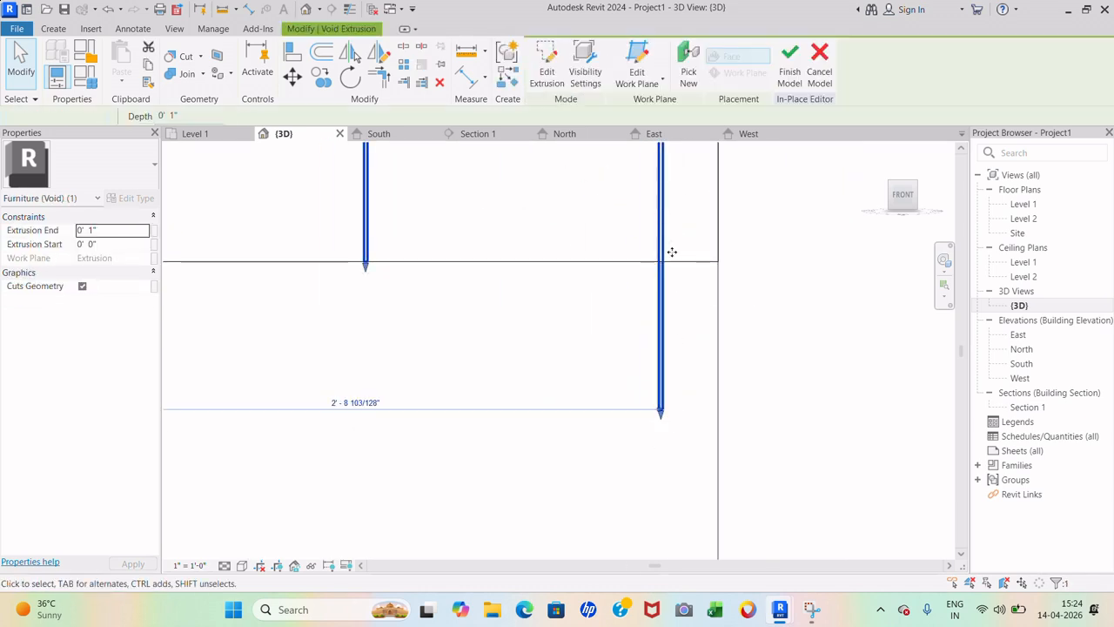
drag(666, 409, 668, 361)
scroll(668, 360, down, 5)
scroll(622, 474, up, 3)
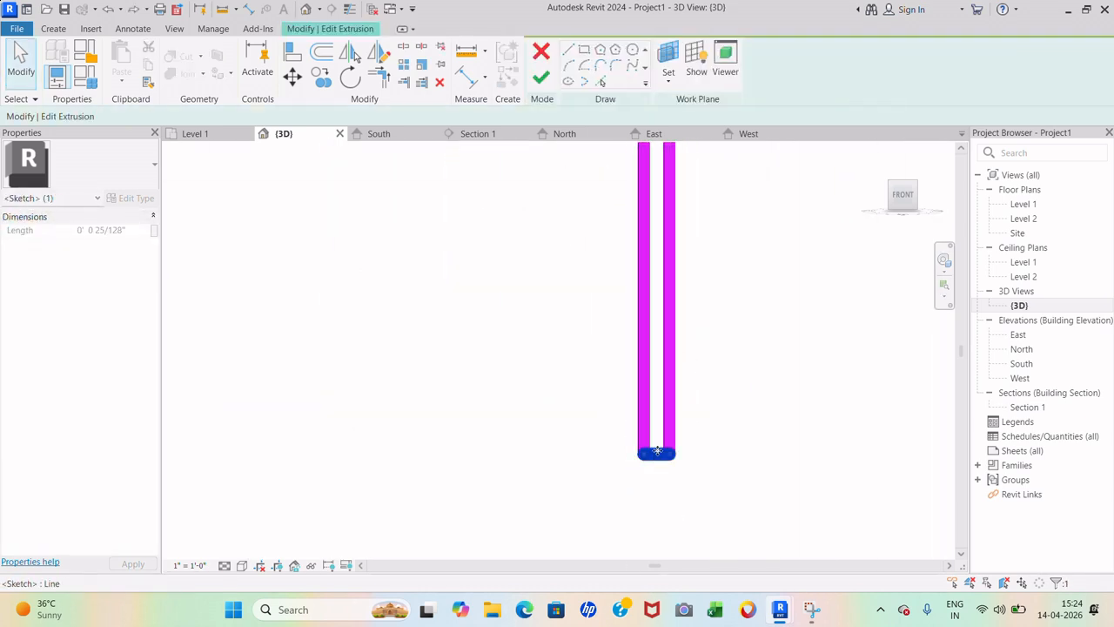
drag(656, 451, 659, 165)
scroll(666, 349, down, 4)
drag(667, 392, 668, 277)
scroll(669, 266, up, 6)
drag(640, 343, 641, 164)
scroll(641, 383, down, 3)
click(541, 78)
scroll(661, 326, down, 6)
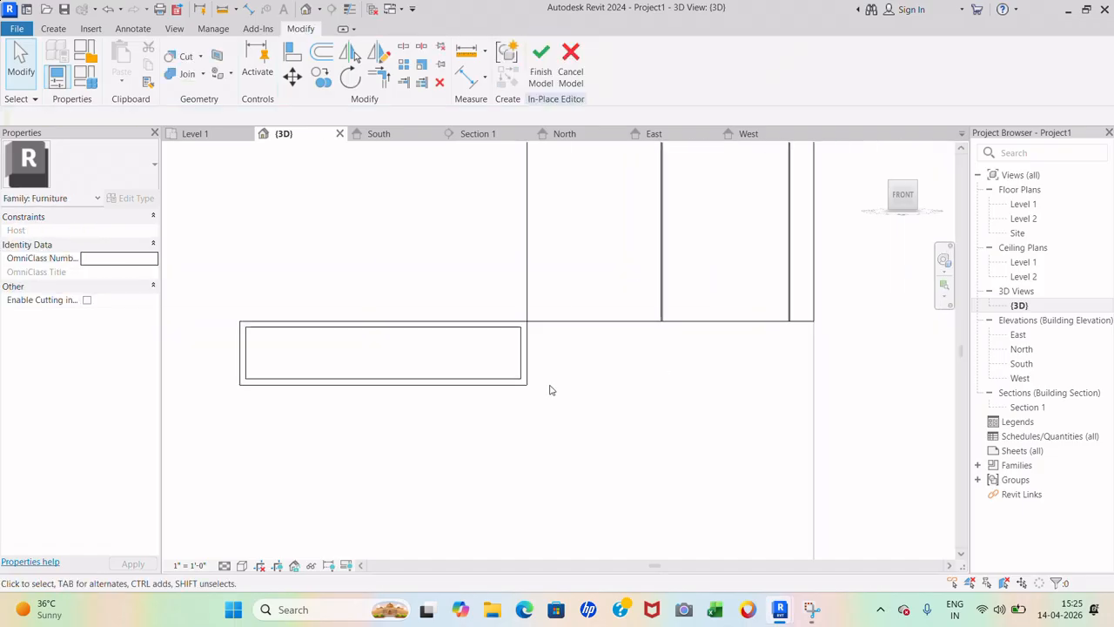
- Move the shelf box beneath the upper cabinet's corner, cancelling the element deletion warnings
drag(551, 401, 462, 348)
click(293, 76)
click(528, 322)
click(814, 321)
click(672, 351)
scroll(661, 337, down, 4)
shift+middle_drag(622, 351, 622, 370)
drag(616, 382, 532, 340)
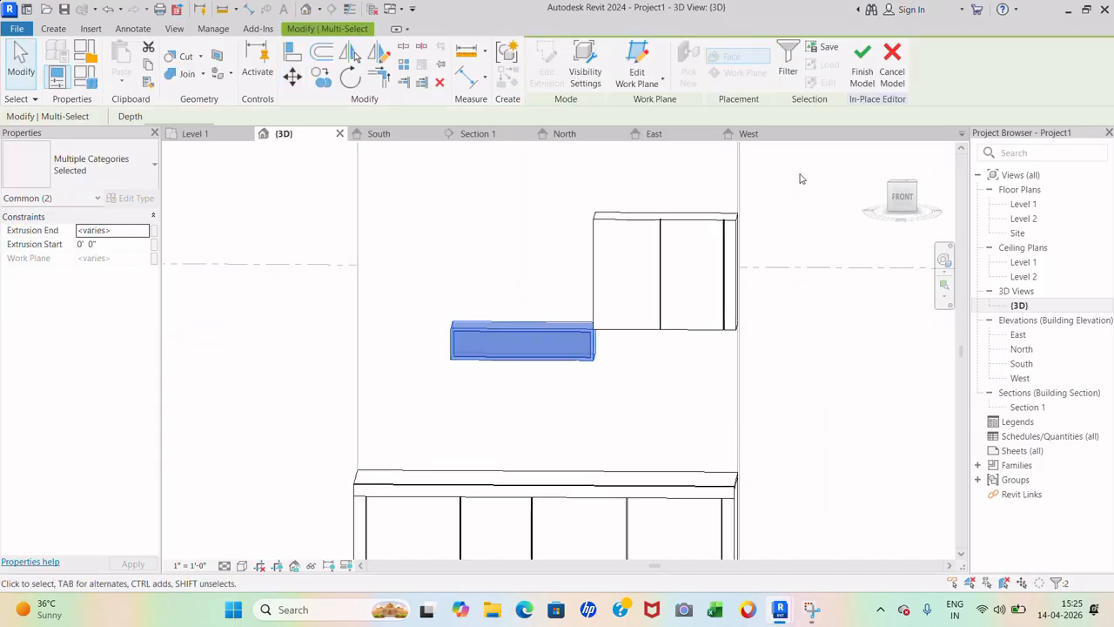
click(903, 195)
click(293, 77)
click(754, 306)
click(769, 314)
click(672, 351)
- Retry positioning the shelf box and dismiss the remaining deletion warning
scroll(670, 357, down, 4)
shift+middle_drag(622, 355, 622, 374)
drag(617, 388, 572, 355)
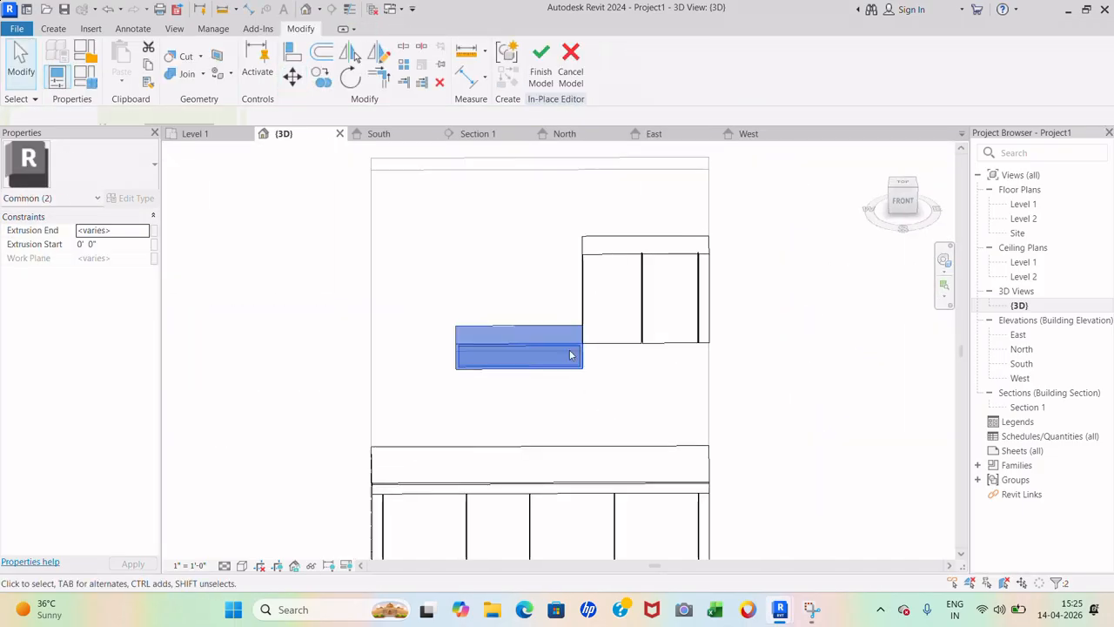
click(293, 76)
scroll(578, 329, up, 4)
click(903, 185)
scroll(348, 196, down, 3)
click(644, 191)
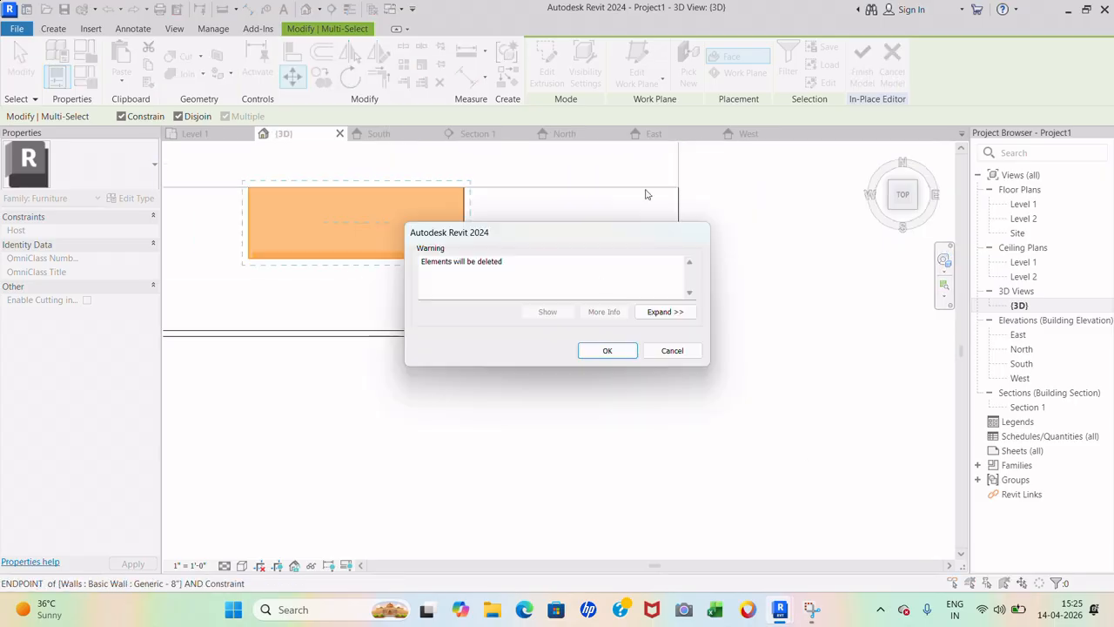
click(669, 349)
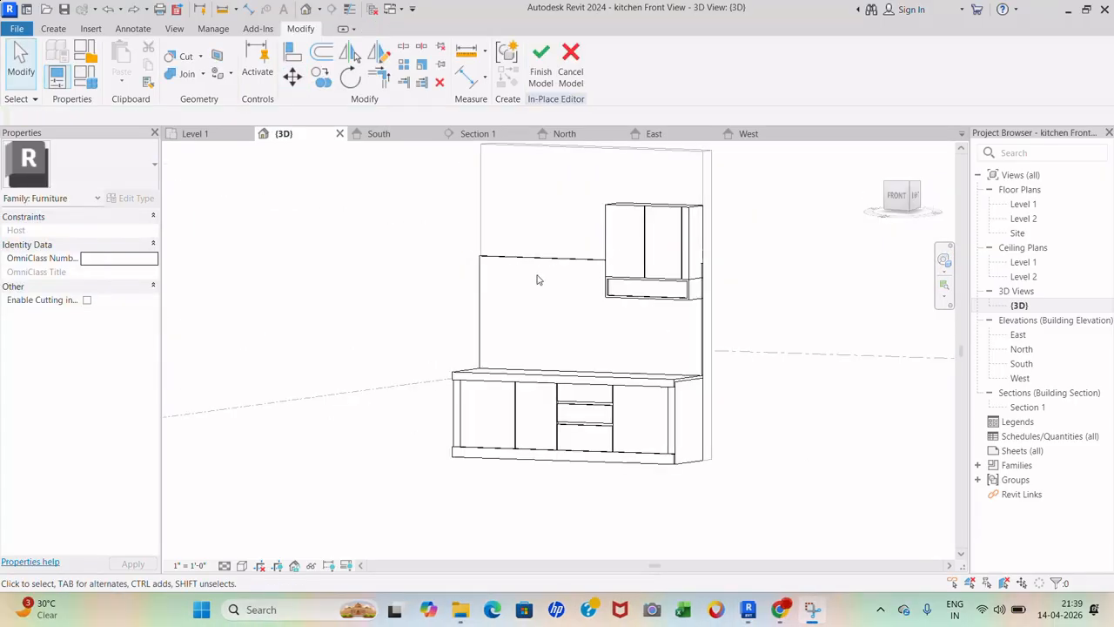
scroll(537, 279, up, 2)
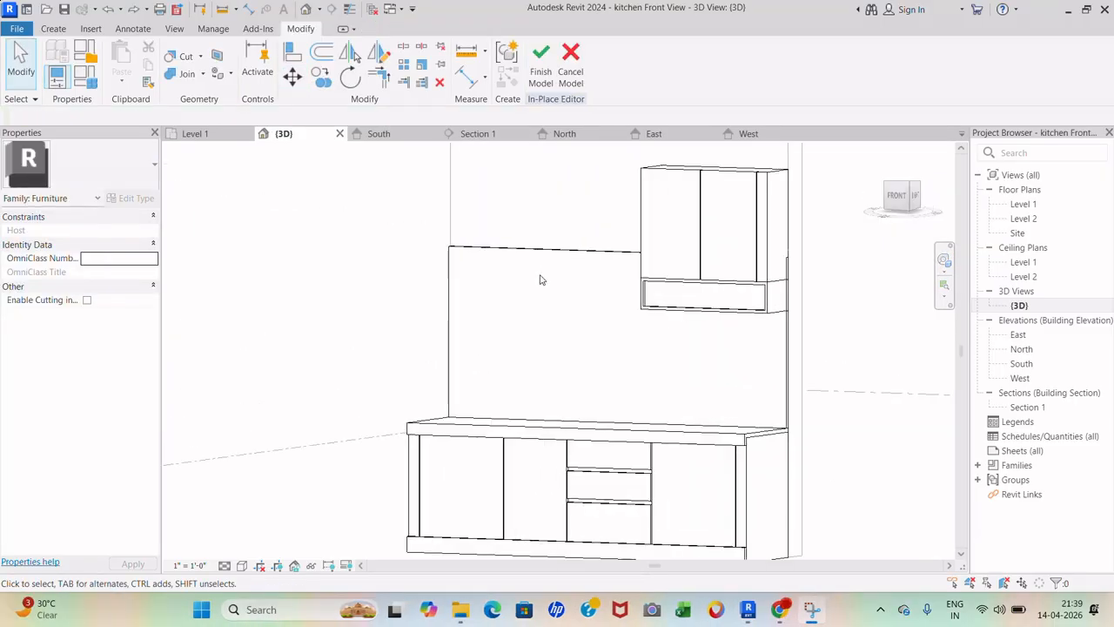
- Orbit to a frontal view, select the backsplash panel, and open its Material setting
scroll(539, 280, down, 1)
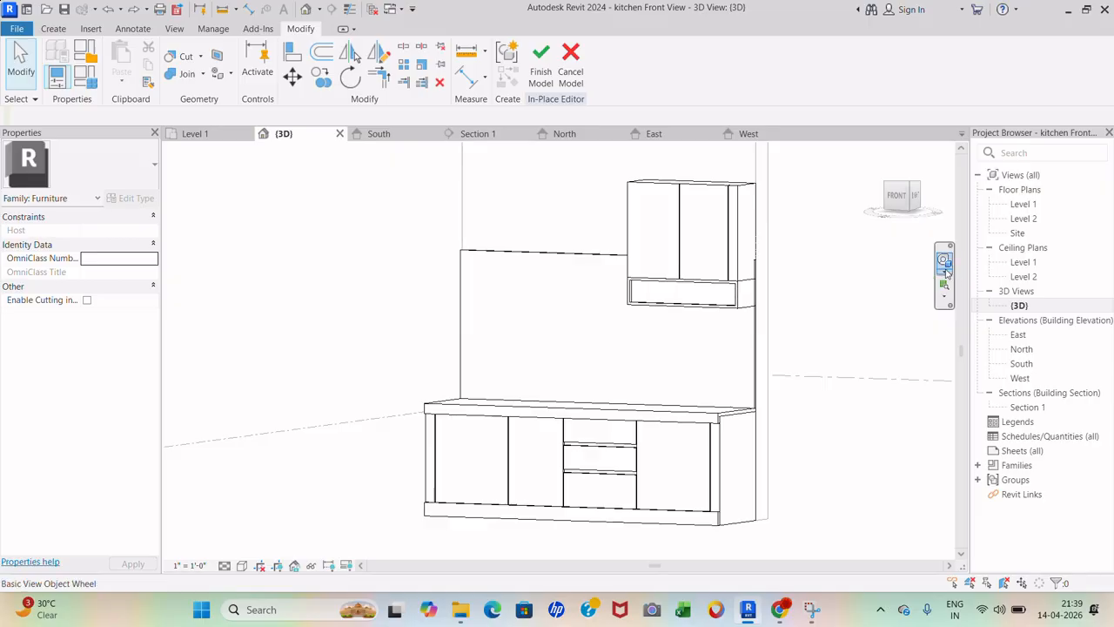
click(945, 266)
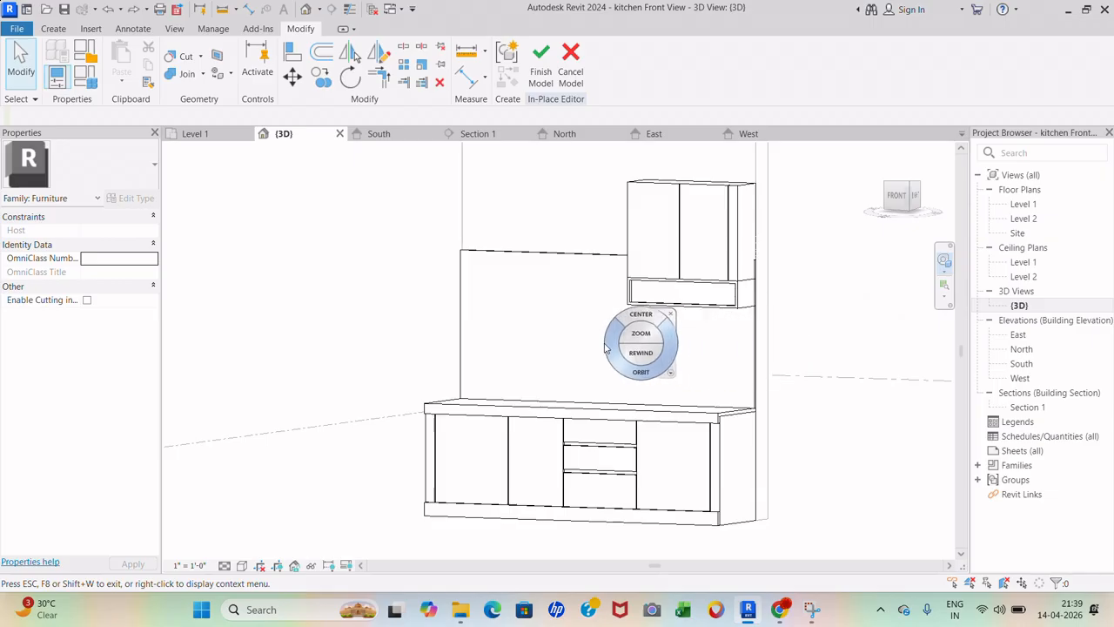
drag(606, 349, 652, 318)
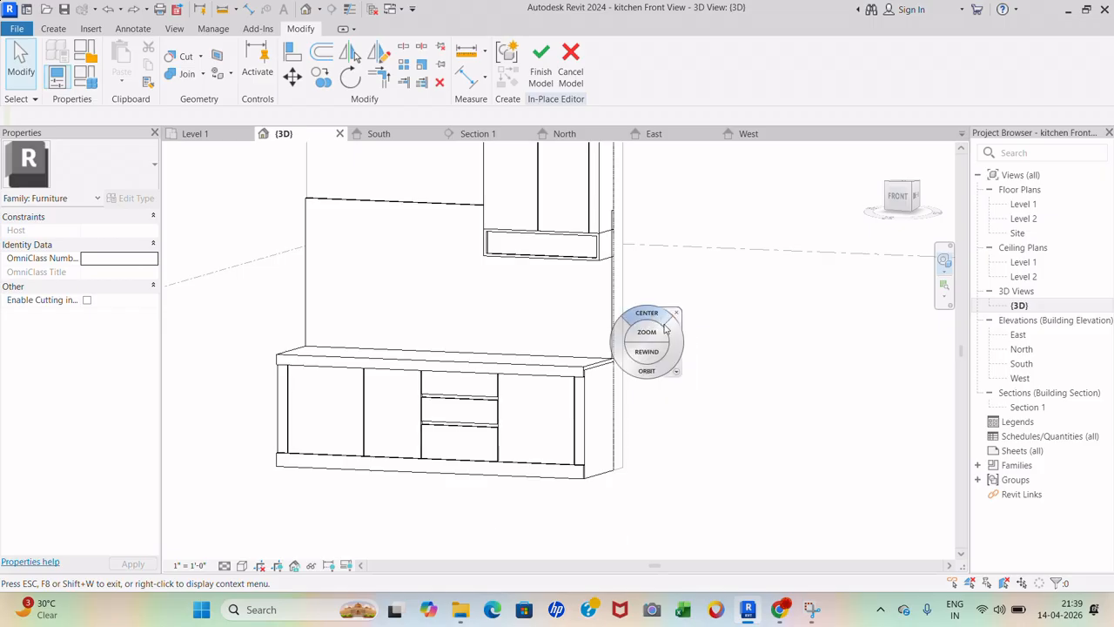
key(Escape)
scroll(662, 419, down, 2)
scroll(519, 250, up, 3)
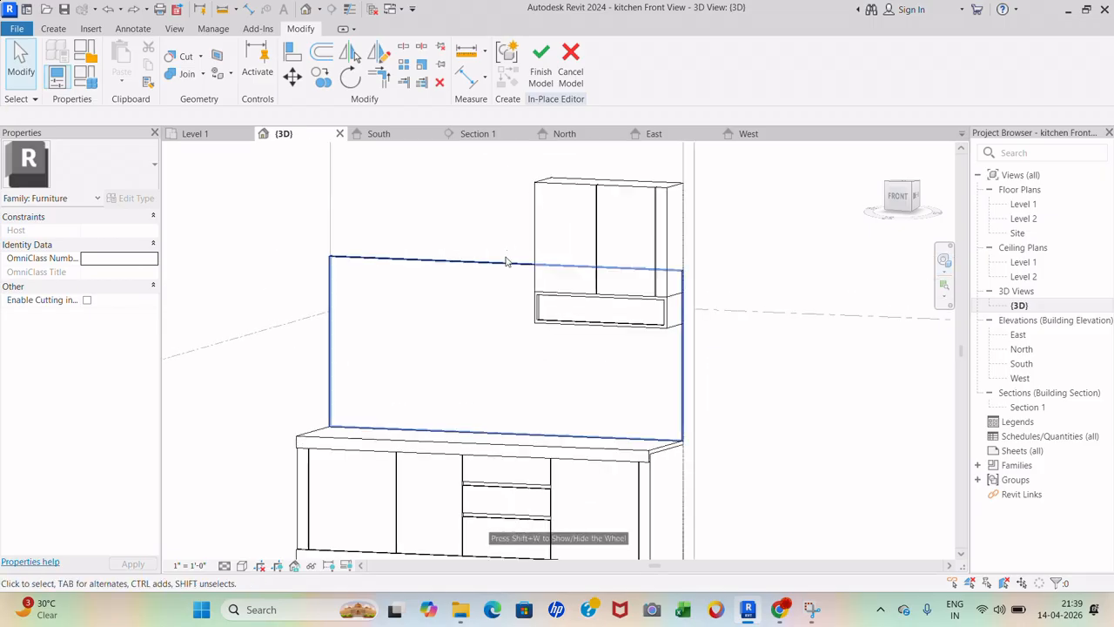
click(507, 265)
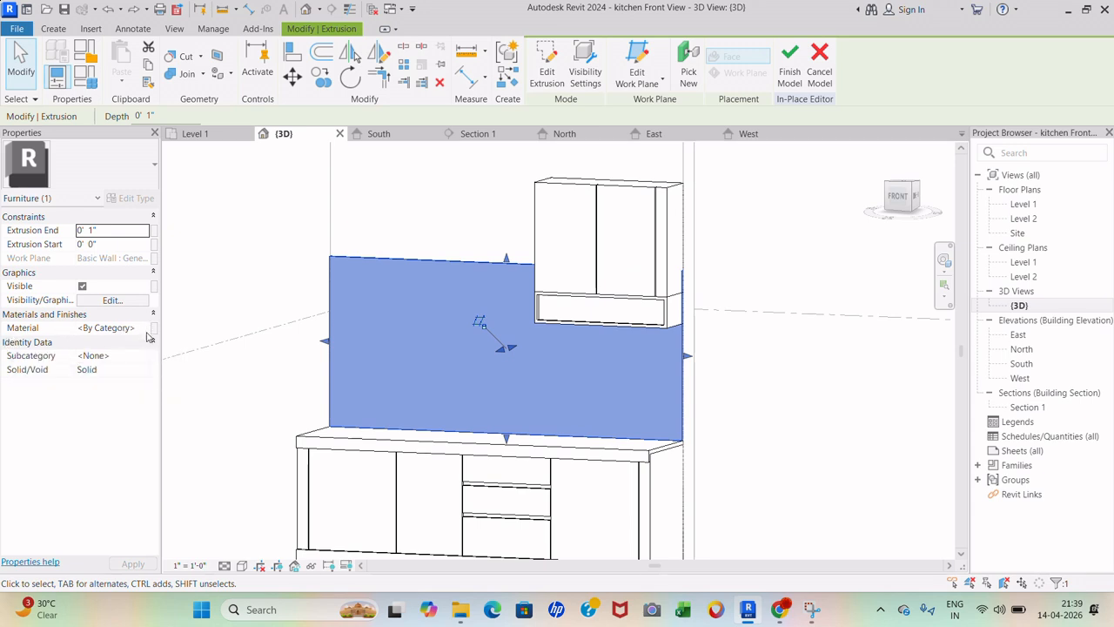
click(113, 328)
- Create a new material in the Material Browser and rename it '1 tile'
click(144, 327)
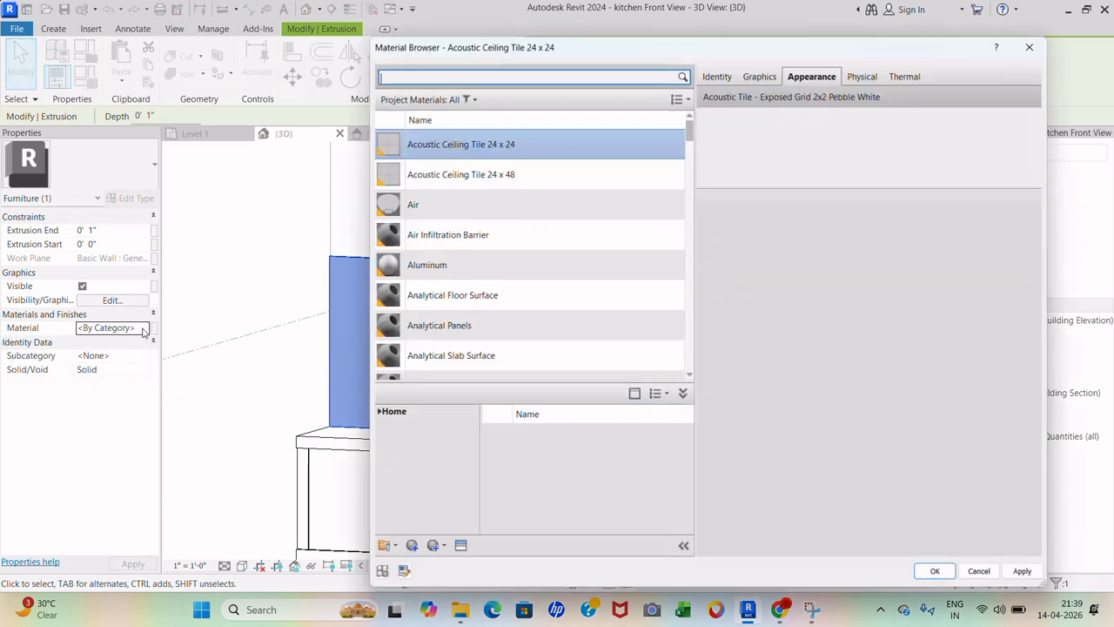
click(416, 545)
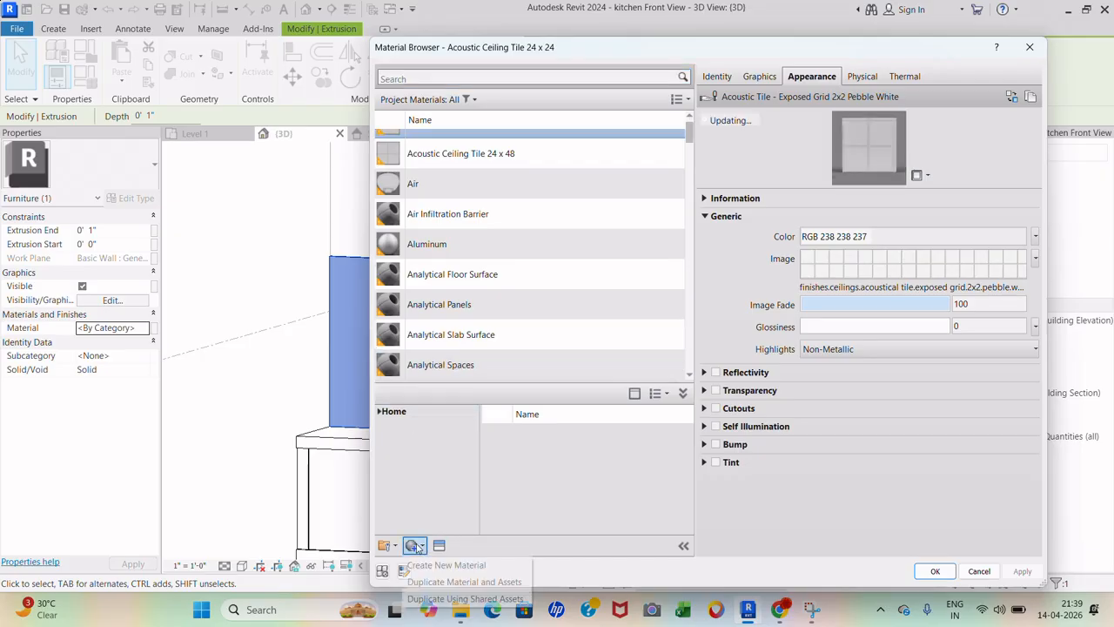
click(428, 567)
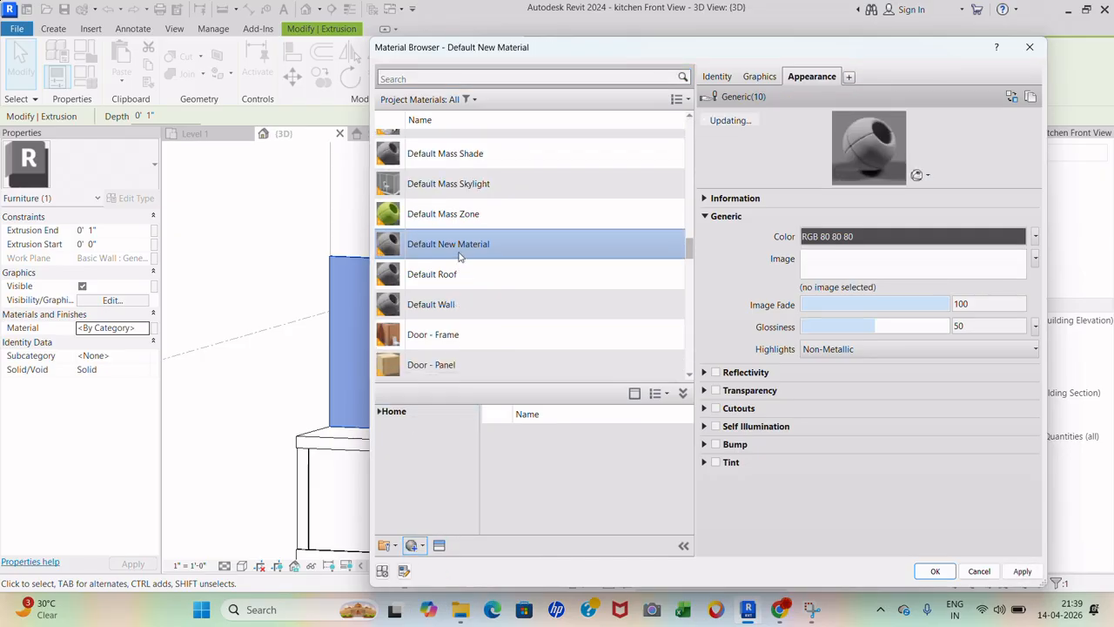
right_click(460, 249)
click(500, 304)
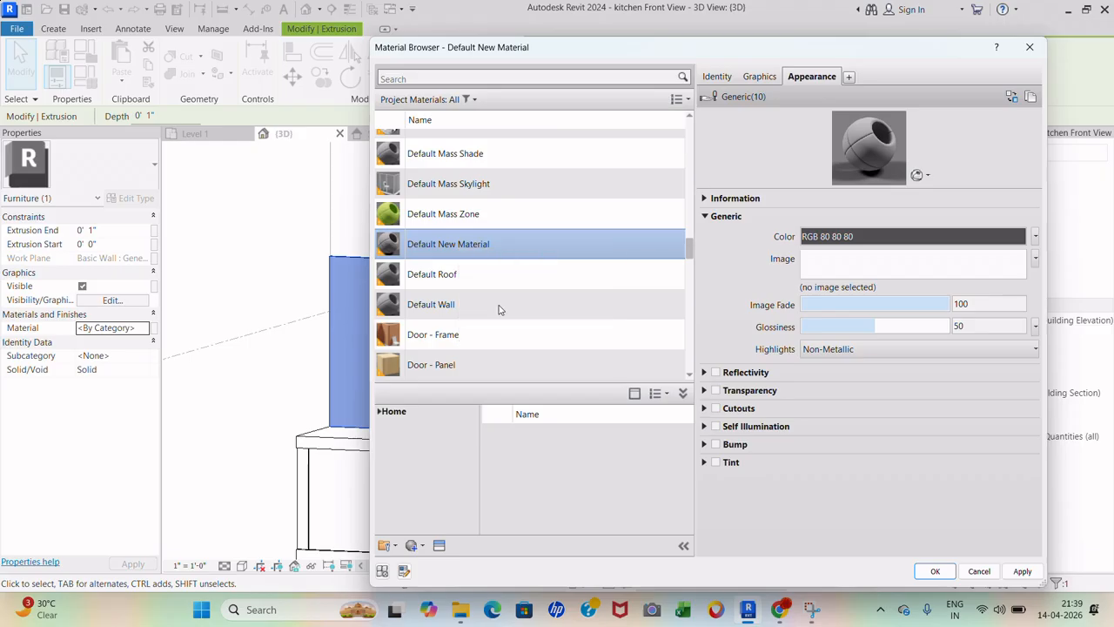
text(1 tile)
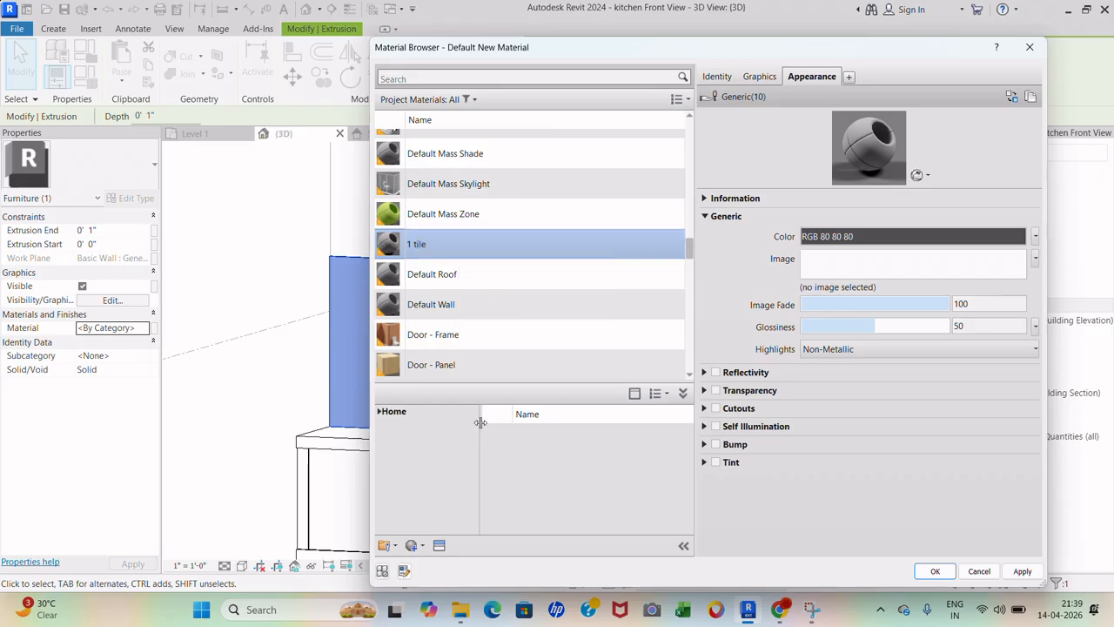
- Browse the Asset Browser's Appearance Library to the Flooring: Tile appearances
click(439, 545)
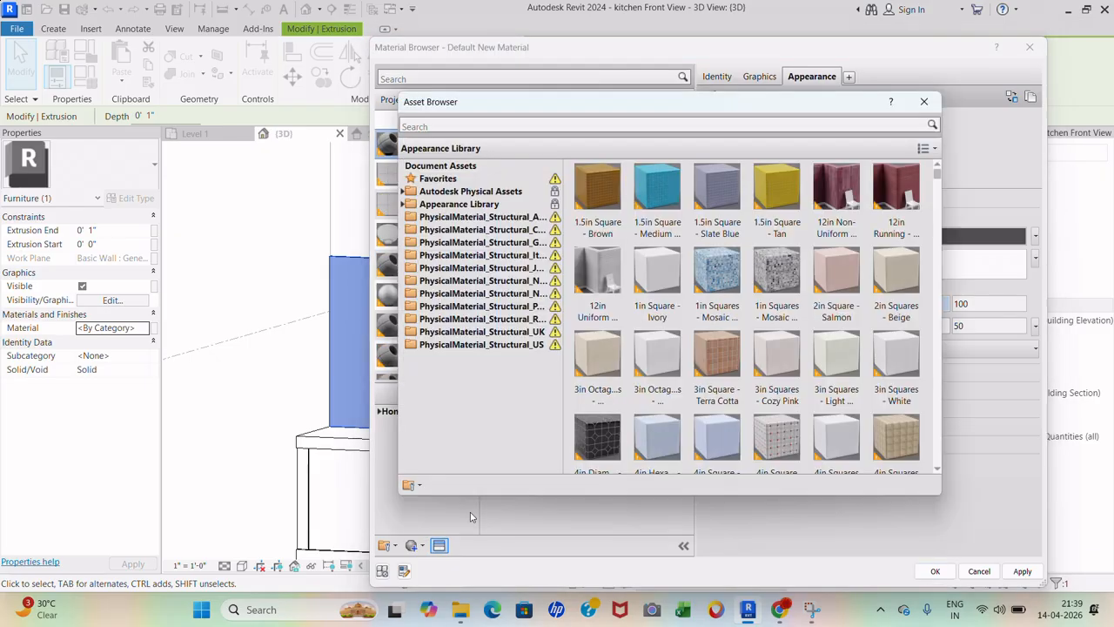
double_click(499, 204)
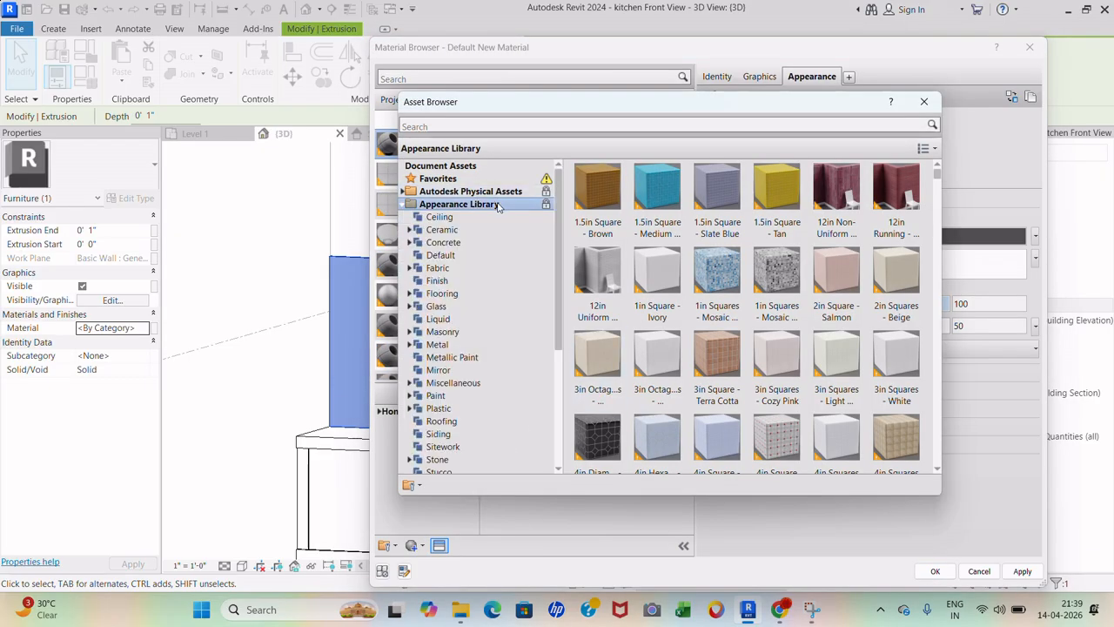
double_click(484, 295)
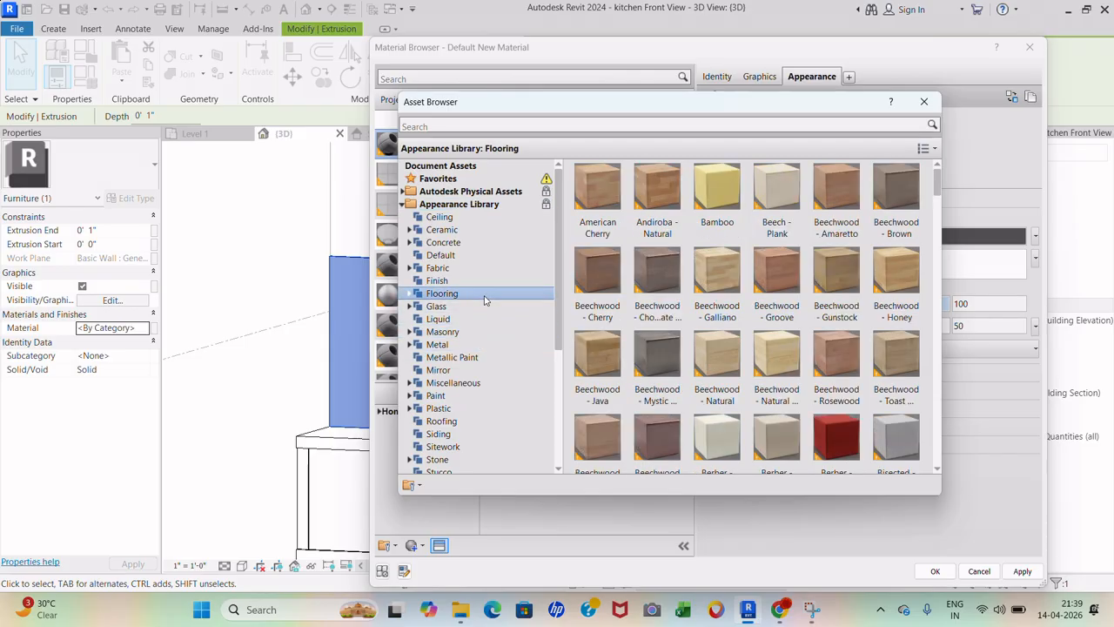
click(482, 332)
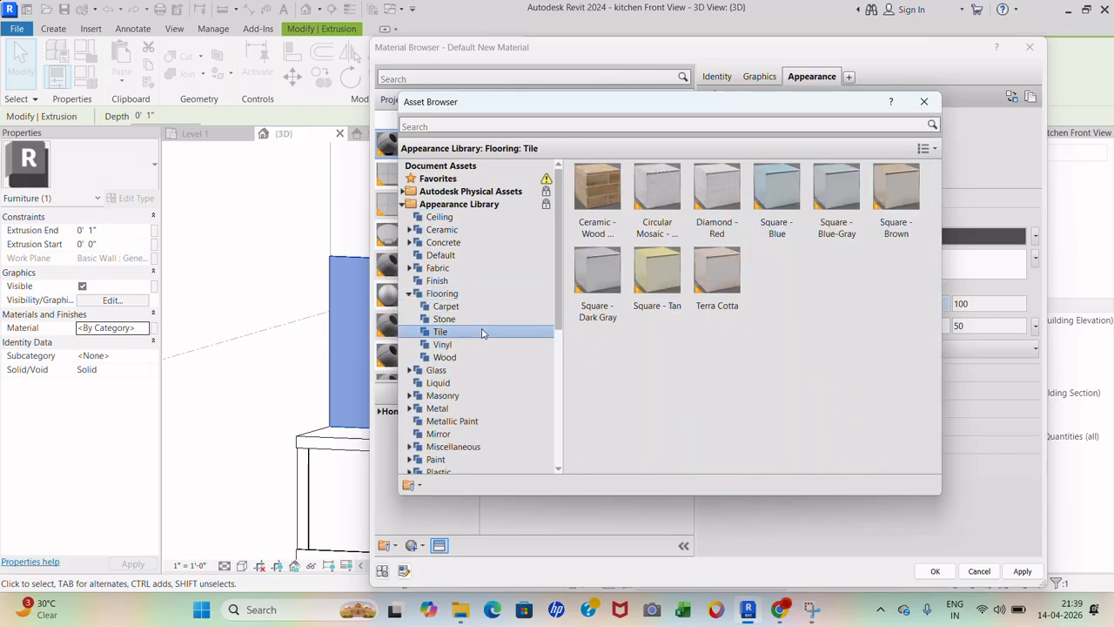
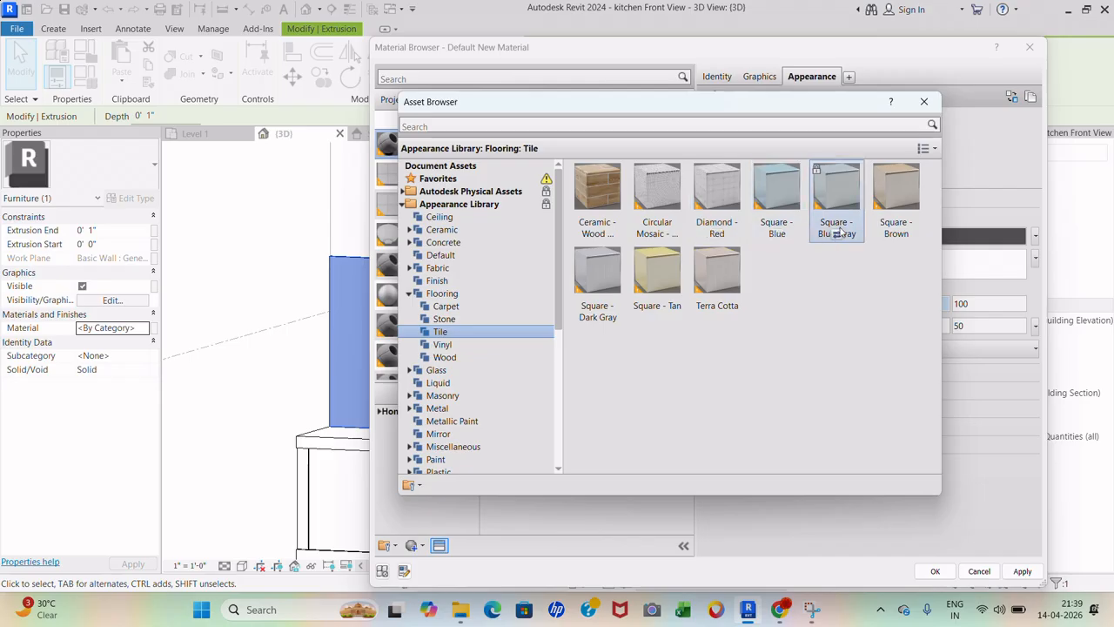
- Give the '1 tile' material the Square - Dark Gray appearance and assign it to the backsplash
click(598, 319)
click(922, 103)
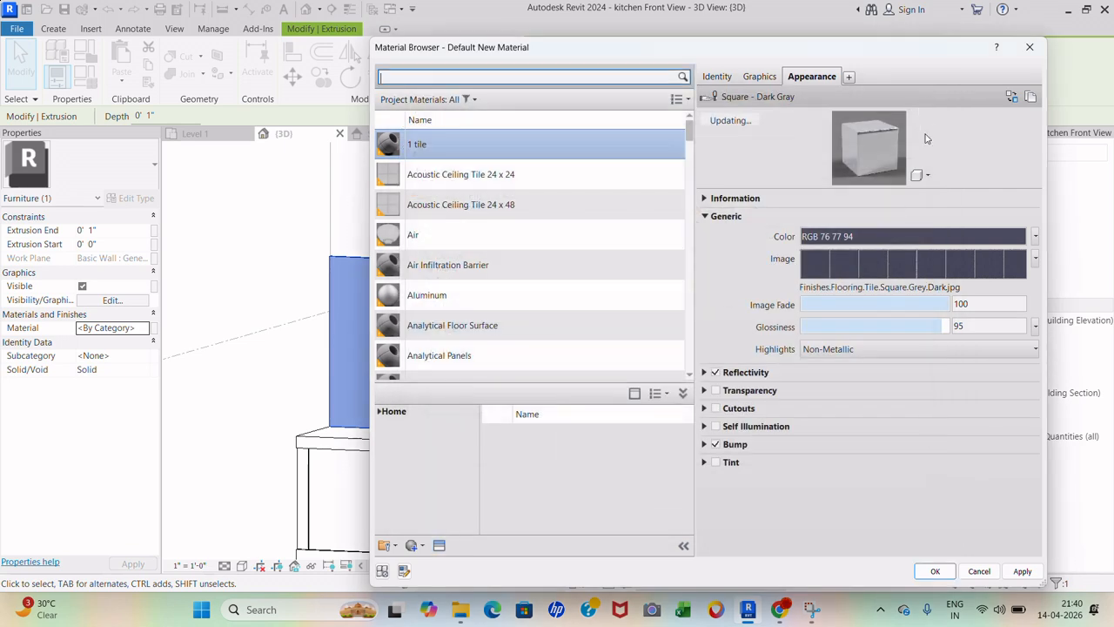
click(1022, 571)
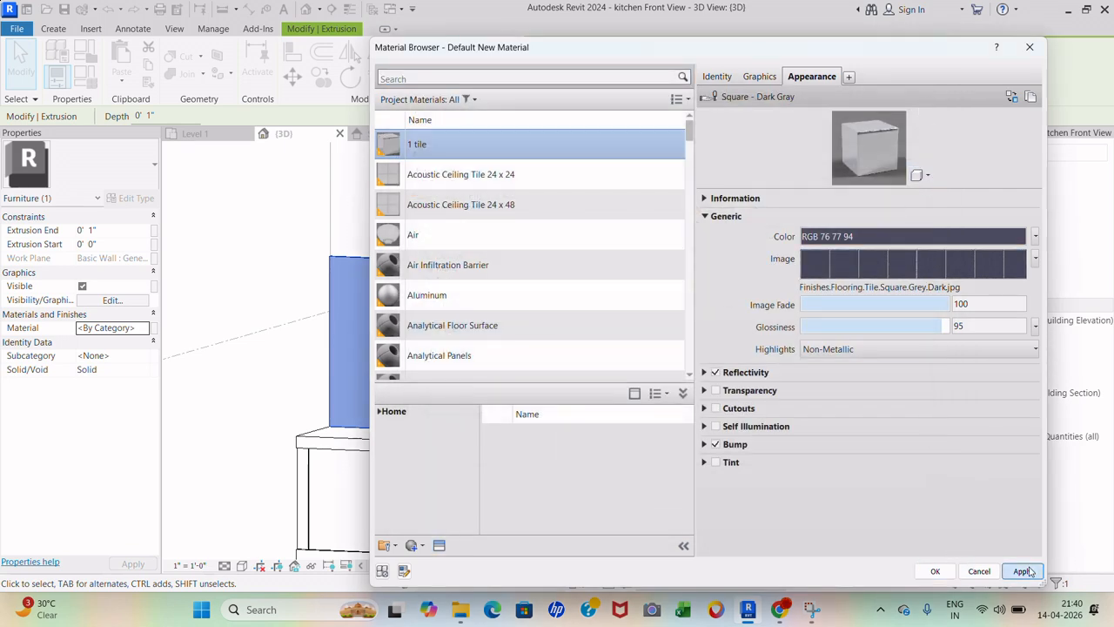
click(935, 571)
- Switch the 3D view to the Textures visual style and zoom in on the tiled backsplash
click(821, 418)
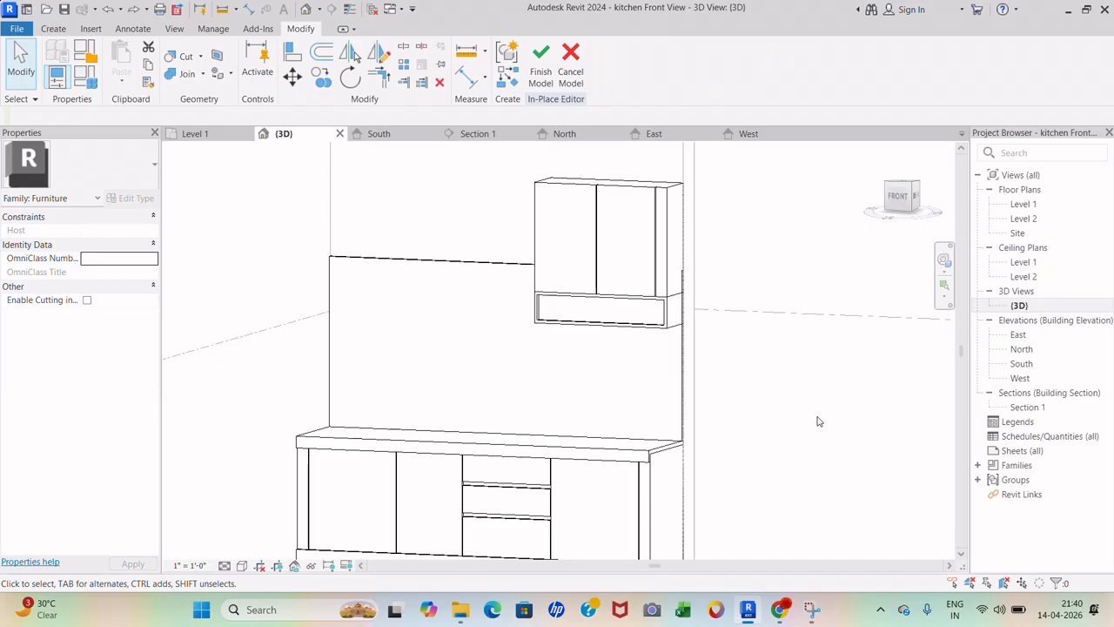
click(243, 565)
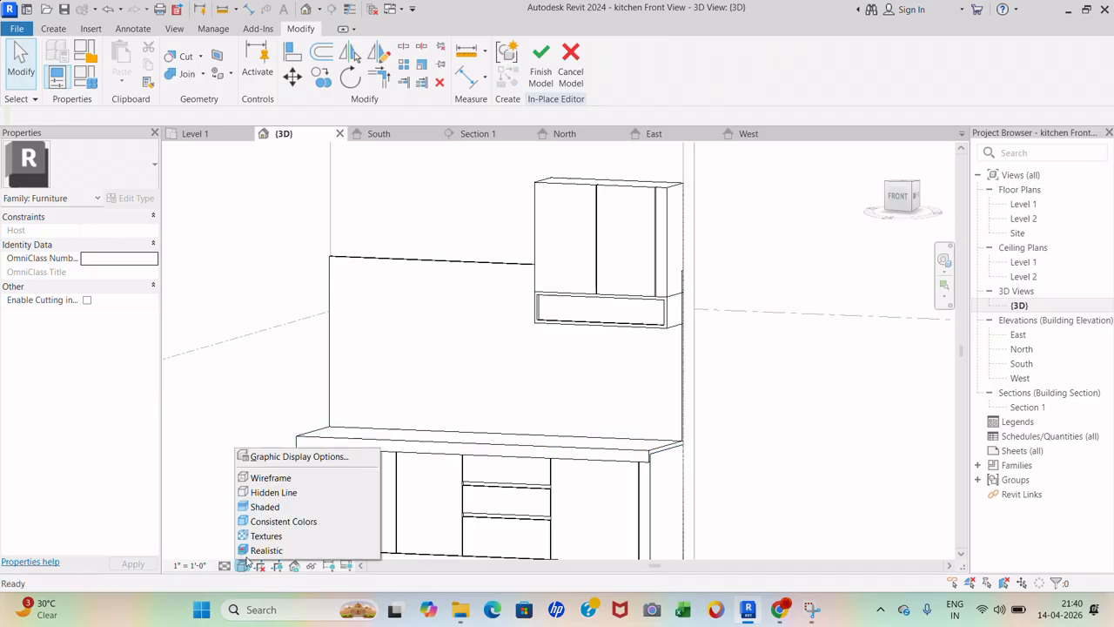
click(253, 551)
scroll(659, 348, up, 5)
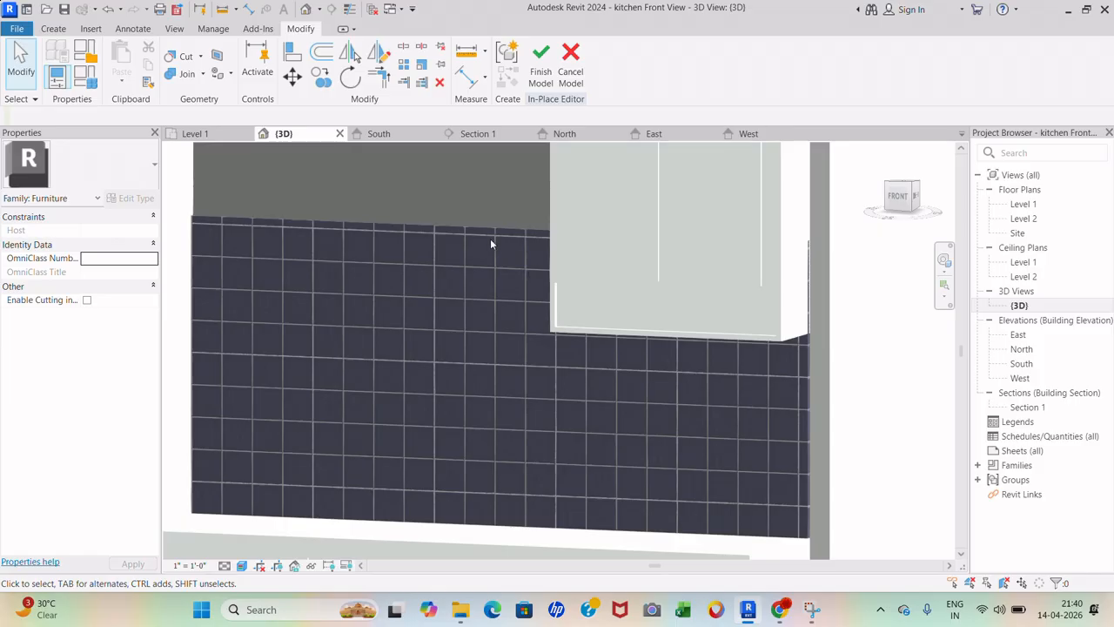
click(512, 230)
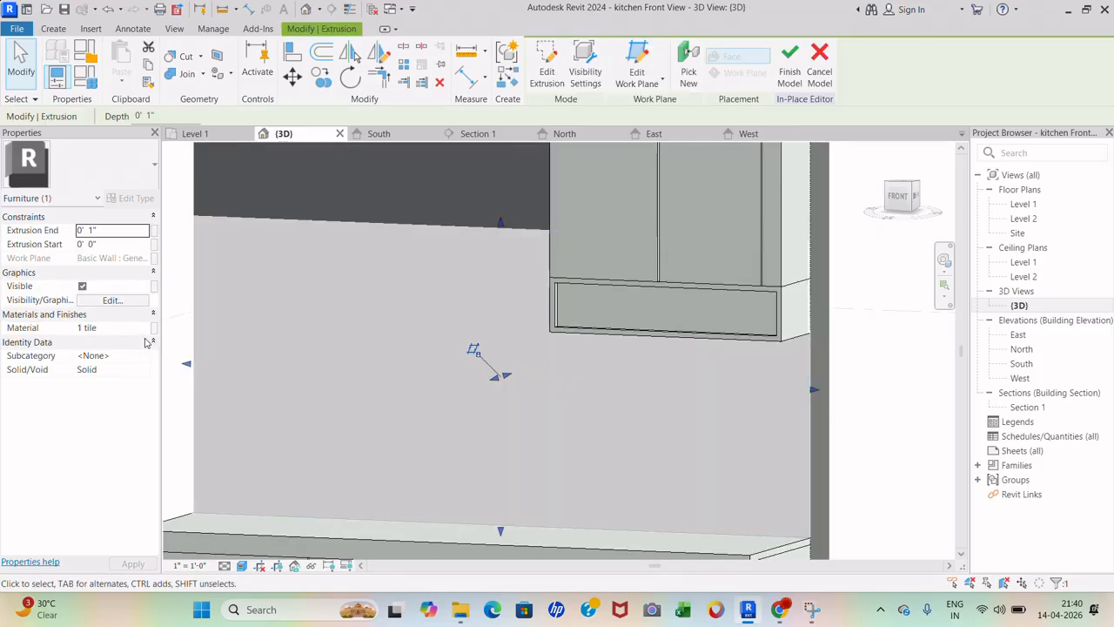
click(146, 329)
click(153, 329)
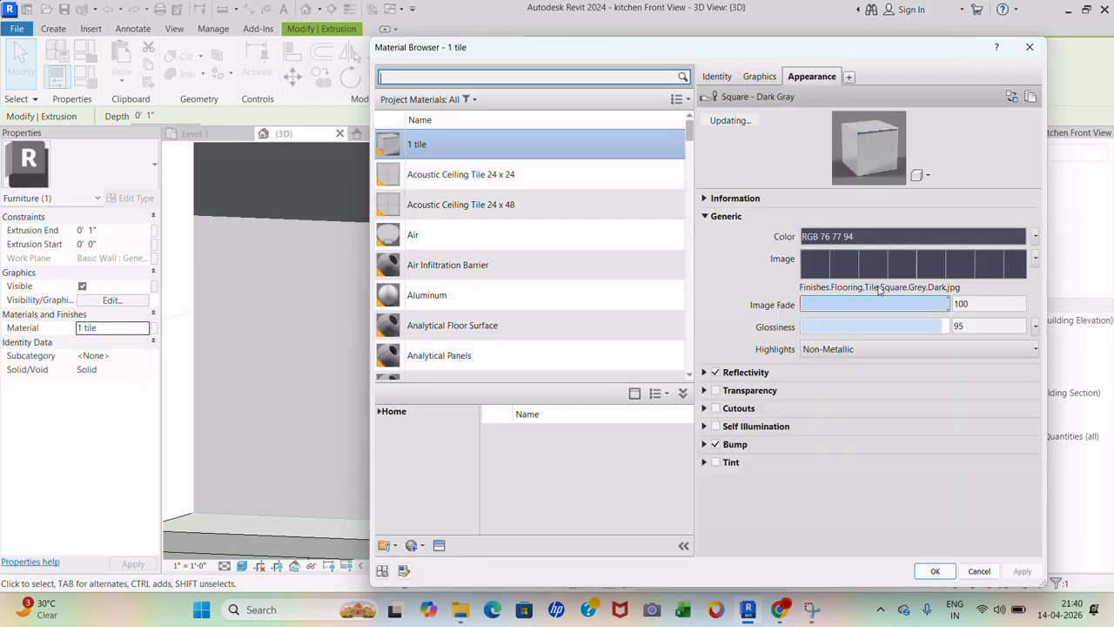
click(1036, 259)
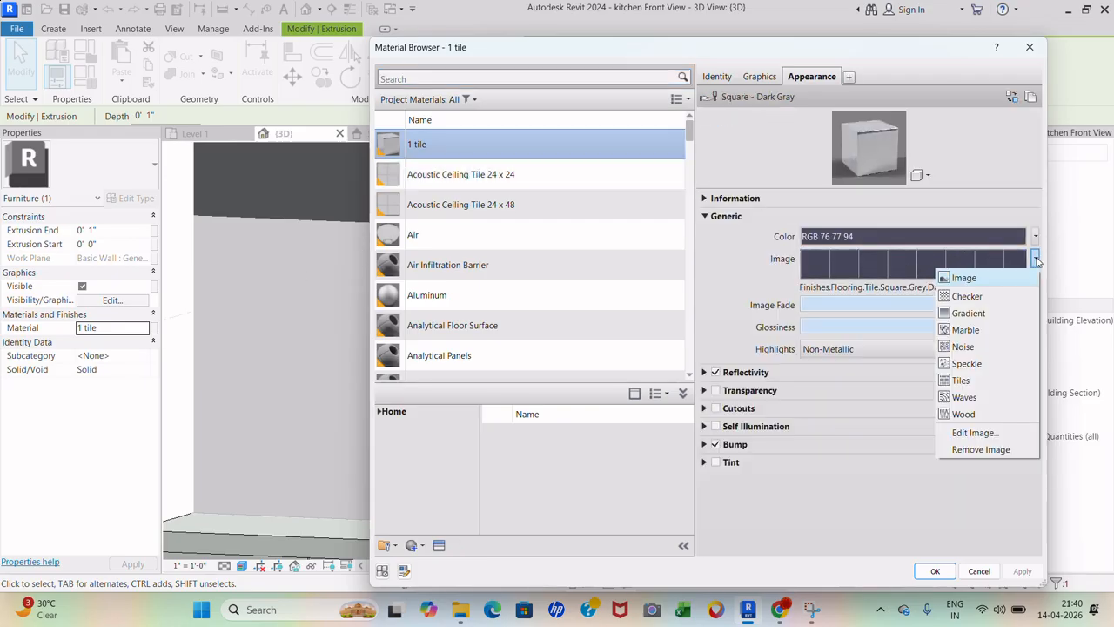
click(981, 281)
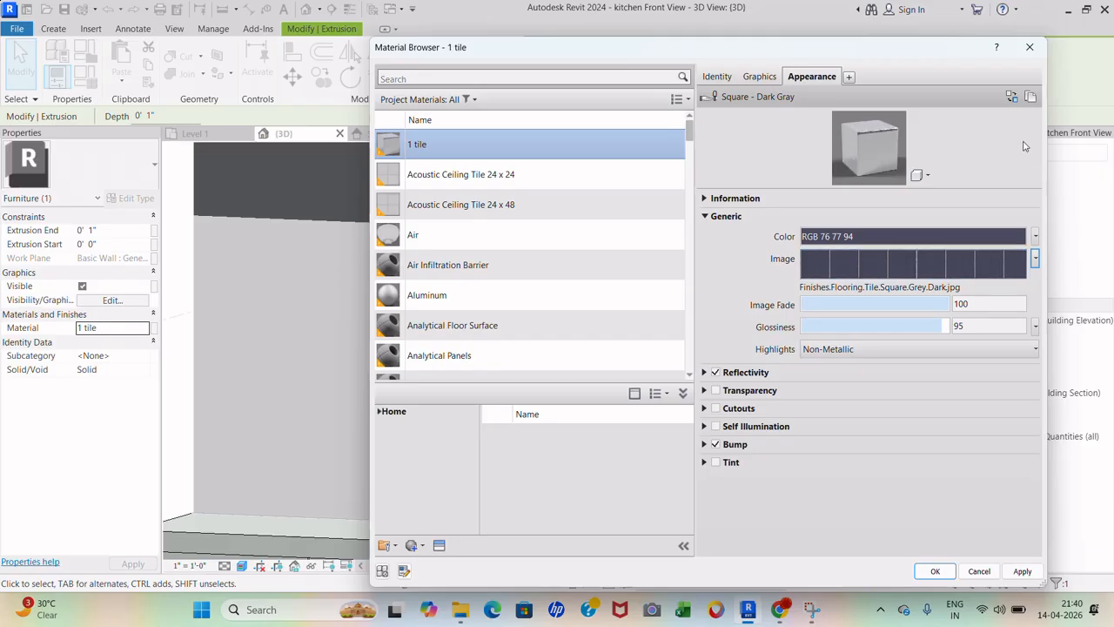
click(1030, 47)
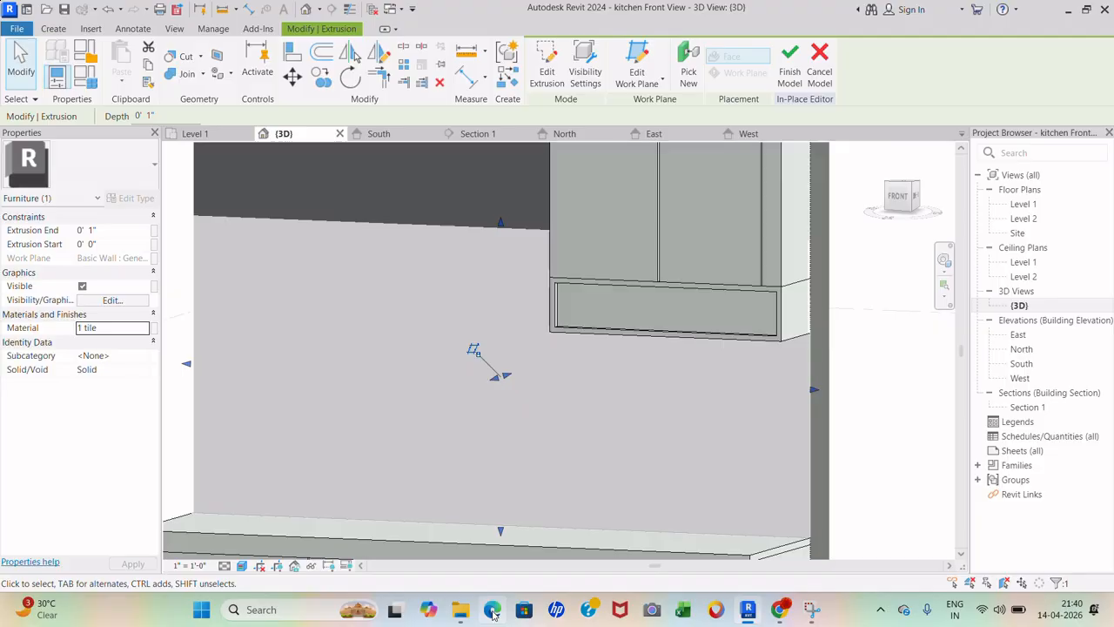
click(492, 611)
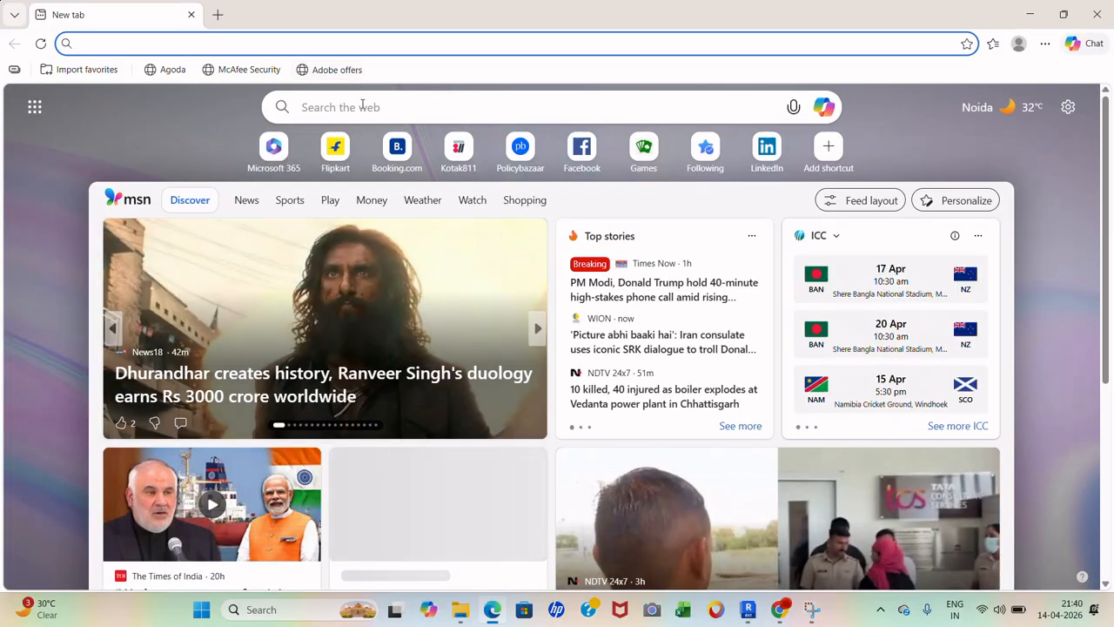
- Search the web for 'tile texture' and scroll through the results
click(363, 107)
text(tile text)
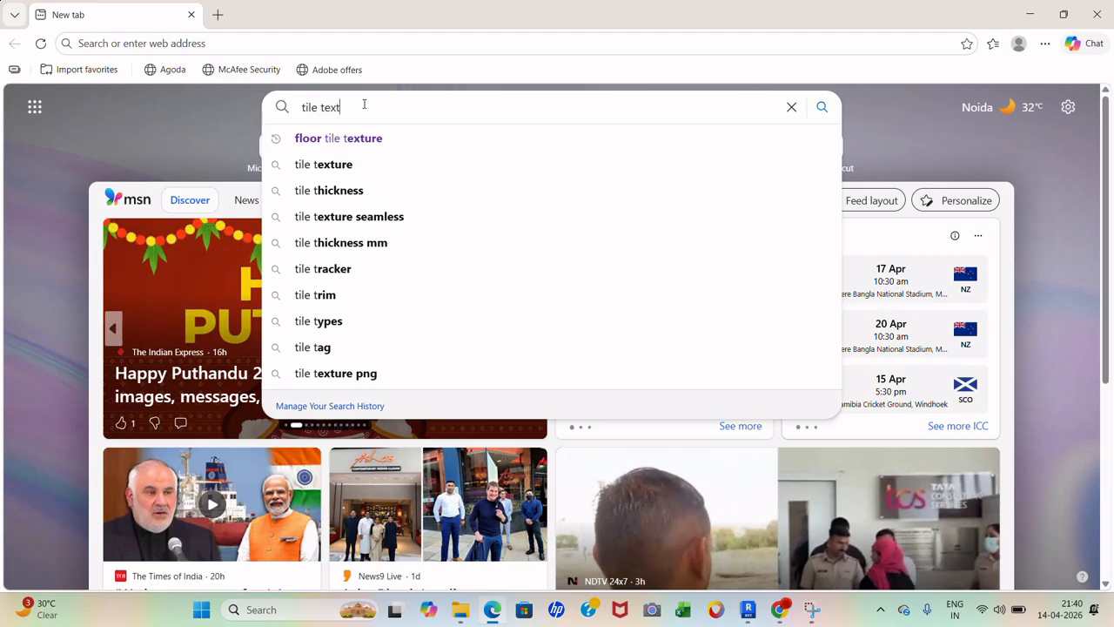
text(ure)
key(Return)
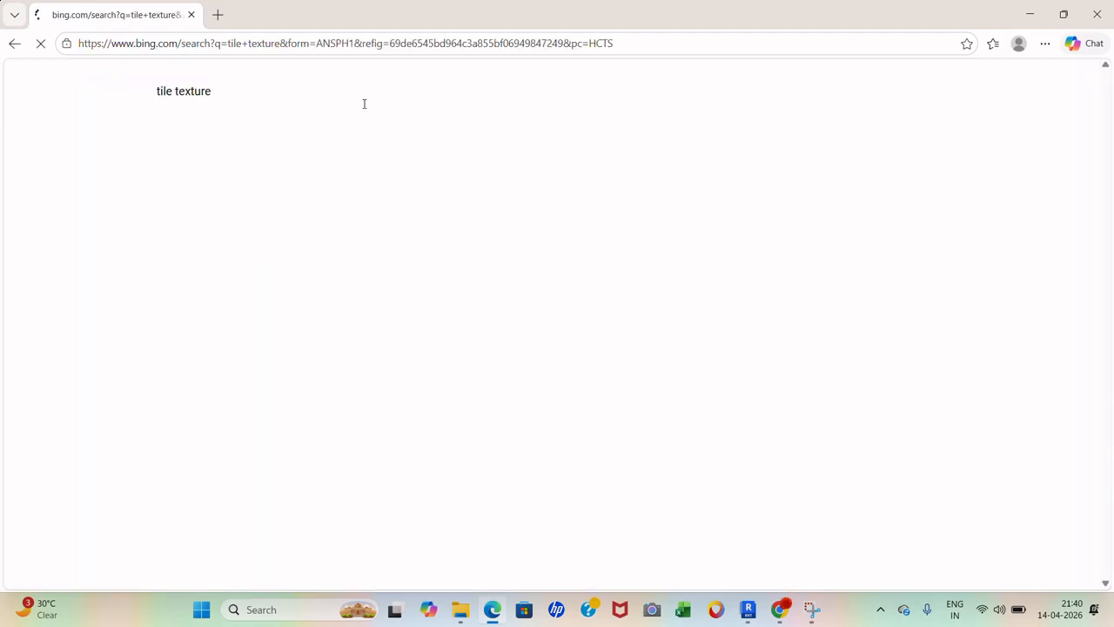
scroll(397, 236, down, 3)
scroll(229, 181, up, 2)
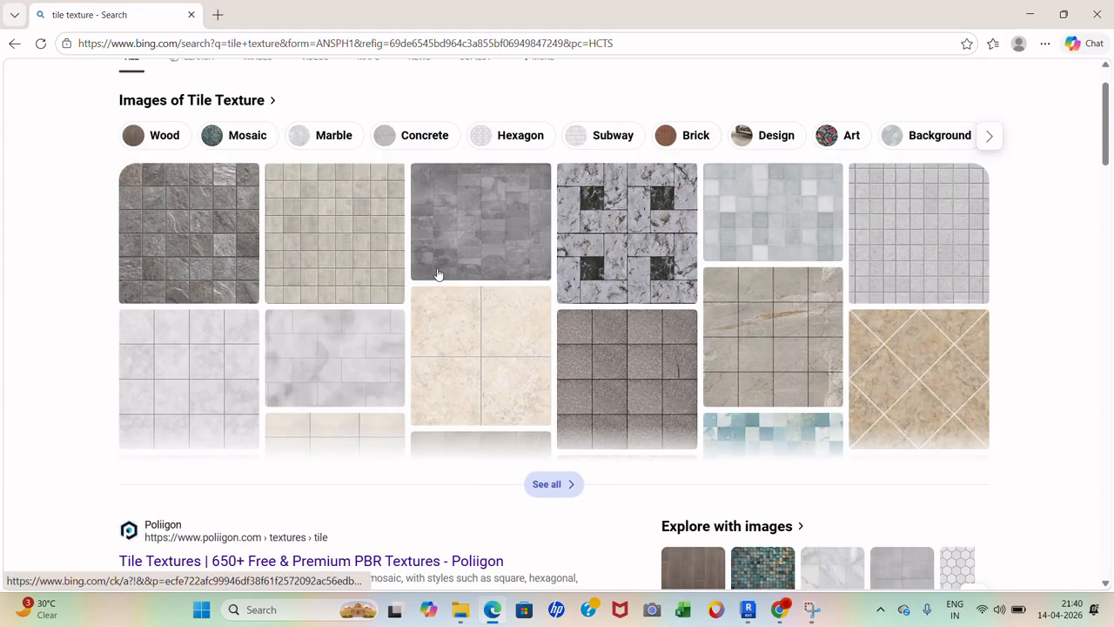
scroll(229, 180, down, 1)
scroll(235, 179, down, 2)
scroll(288, 179, up, 3)
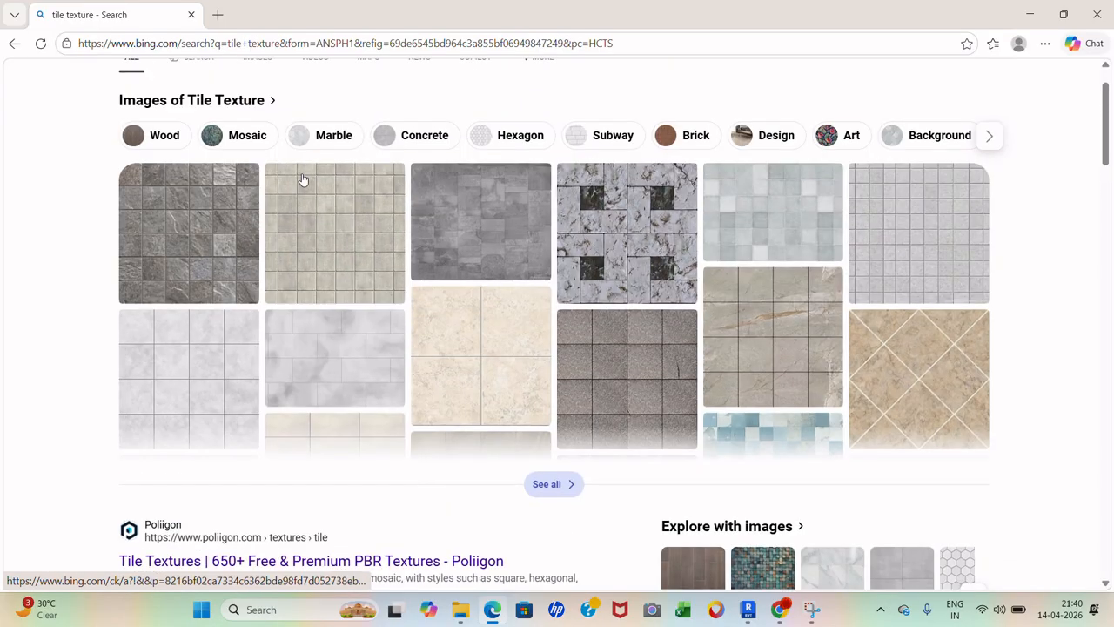
- Browse the Bing marble tile texture images, then return to Revit
click(304, 179)
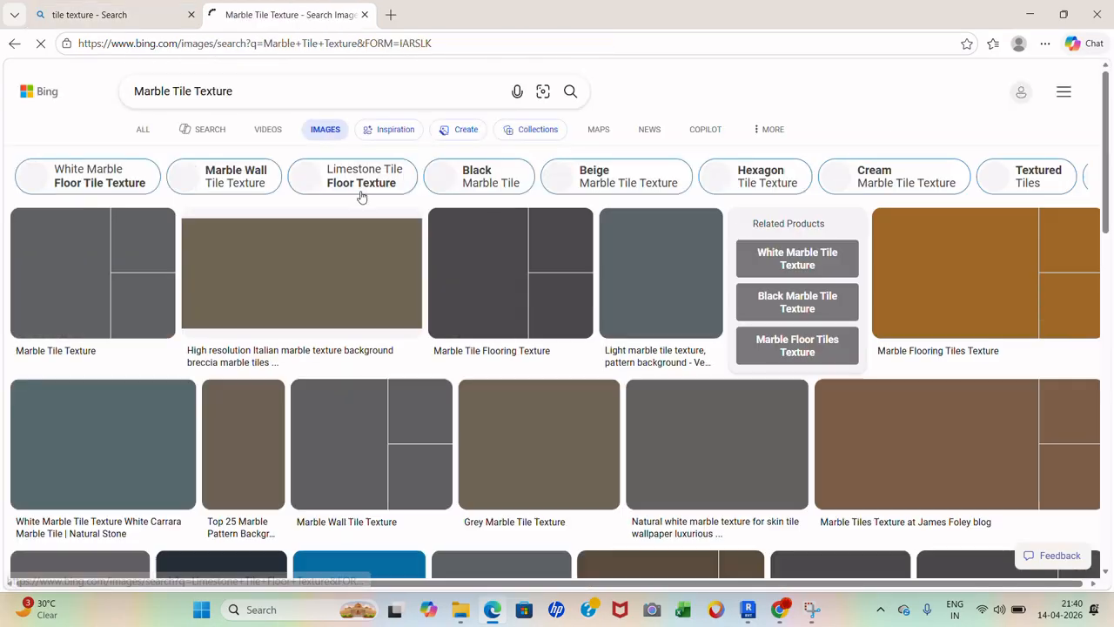
scroll(361, 198, down, 2)
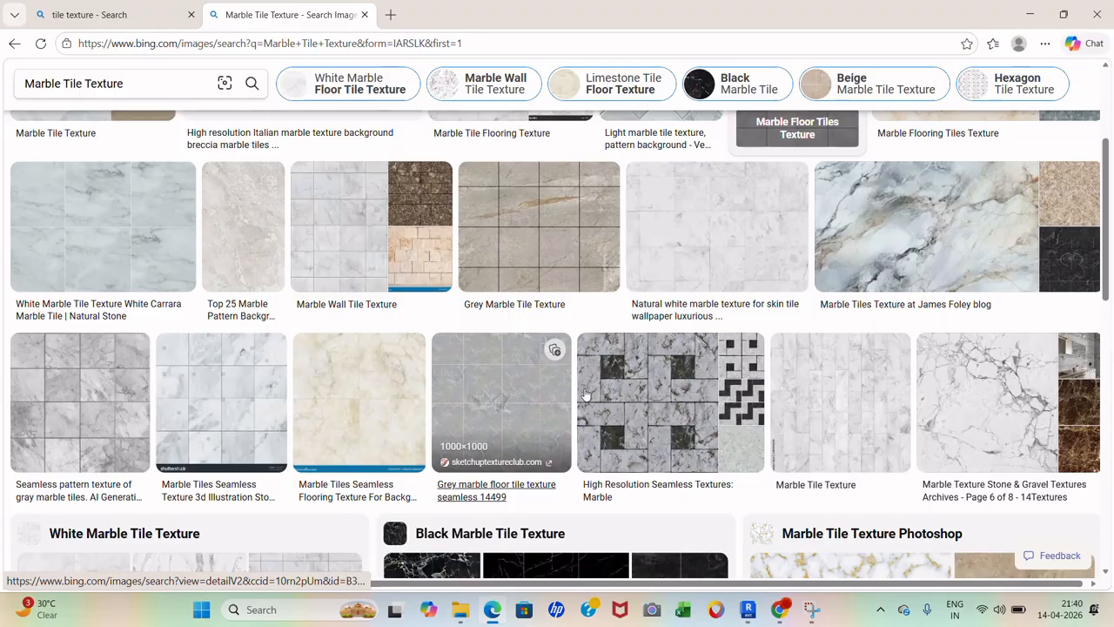
scroll(839, 349, up, 3)
scroll(840, 341, down, 2)
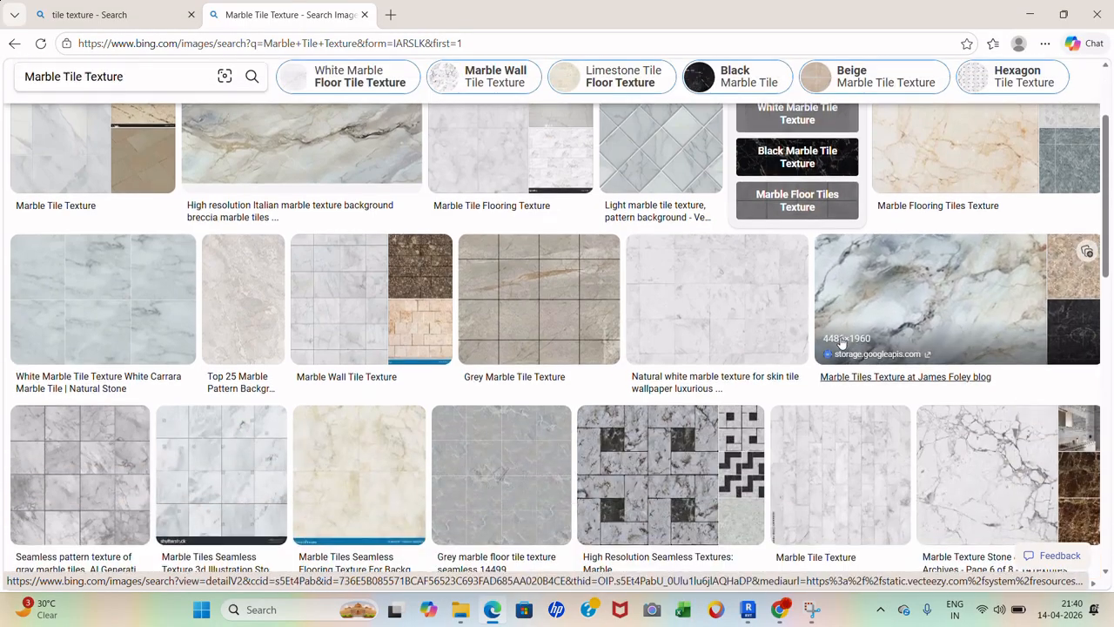
scroll(832, 339, up, 1)
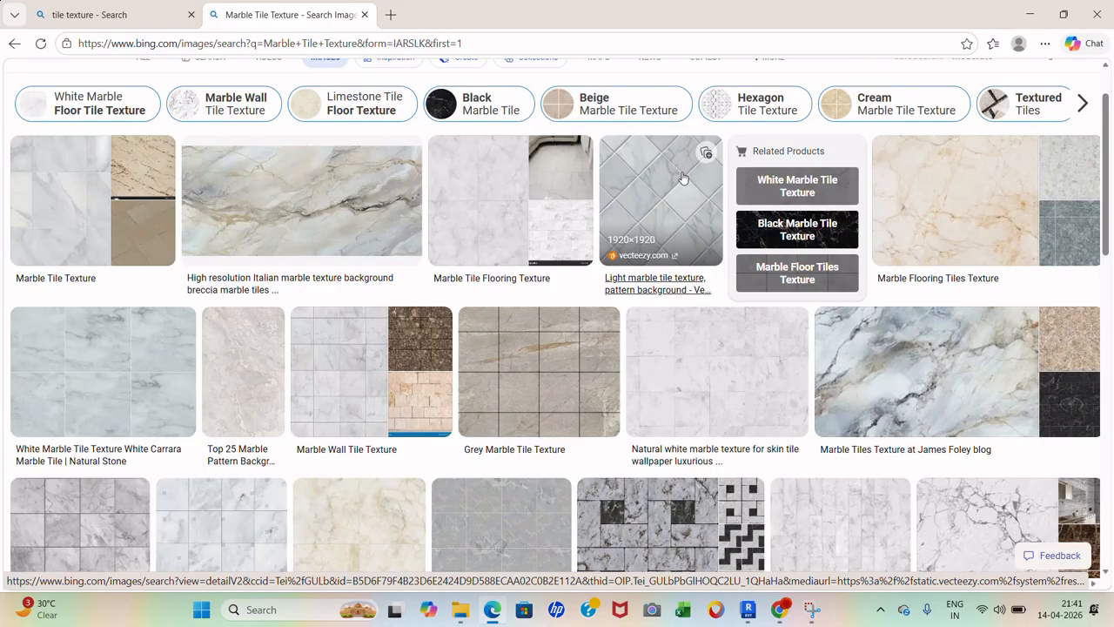
click(1030, 15)
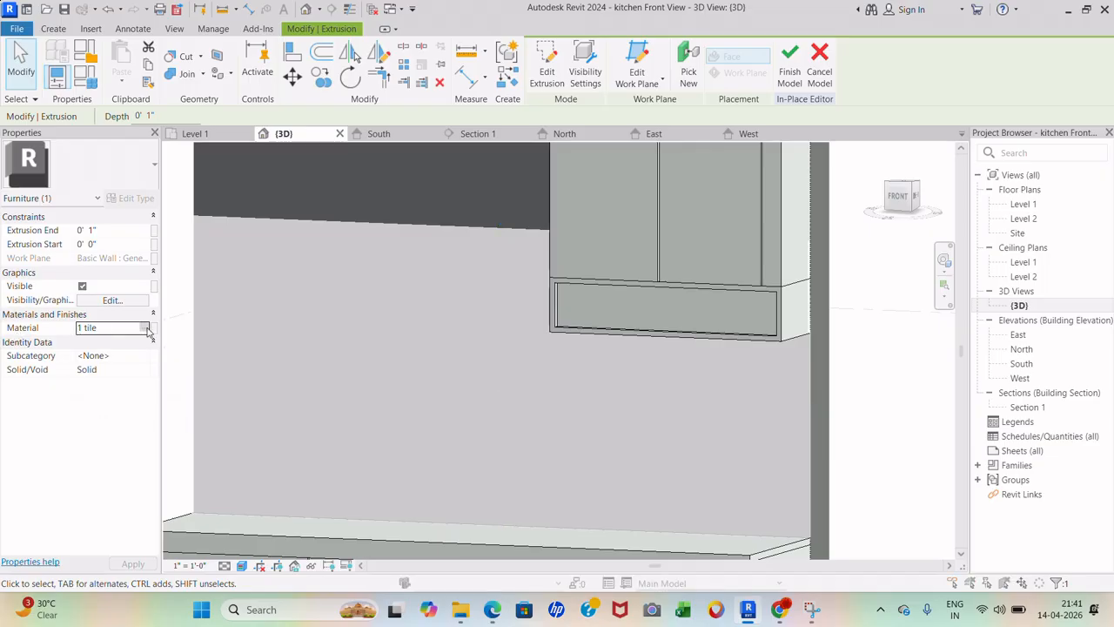
- Replace the '1 tile' appearance with 3in Squares - White and check the white-tiled backsplash
click(150, 329)
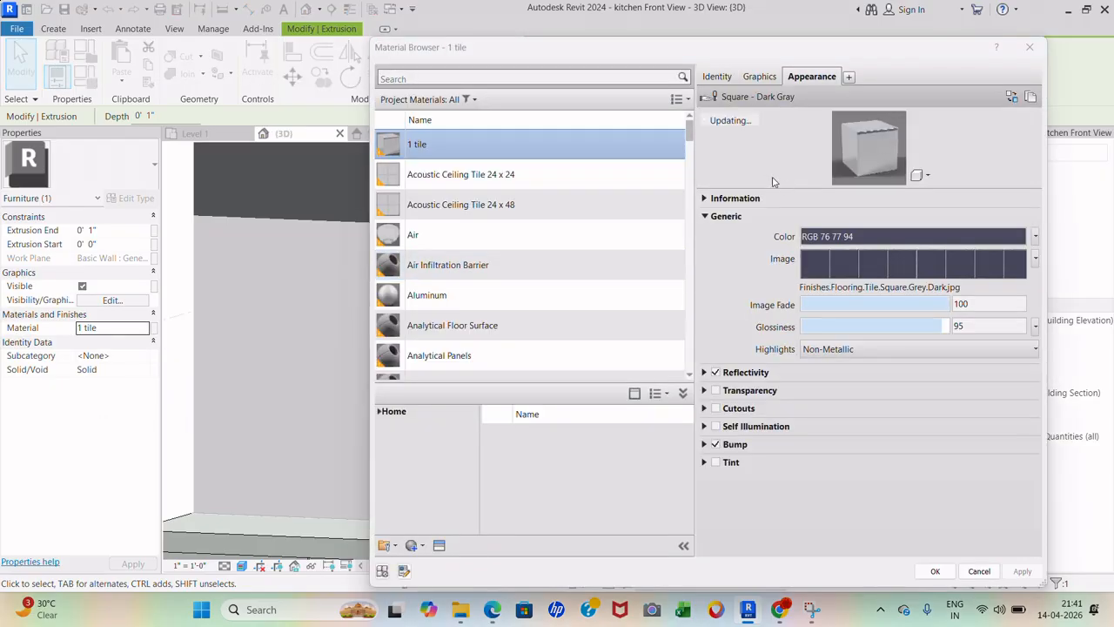
click(1010, 97)
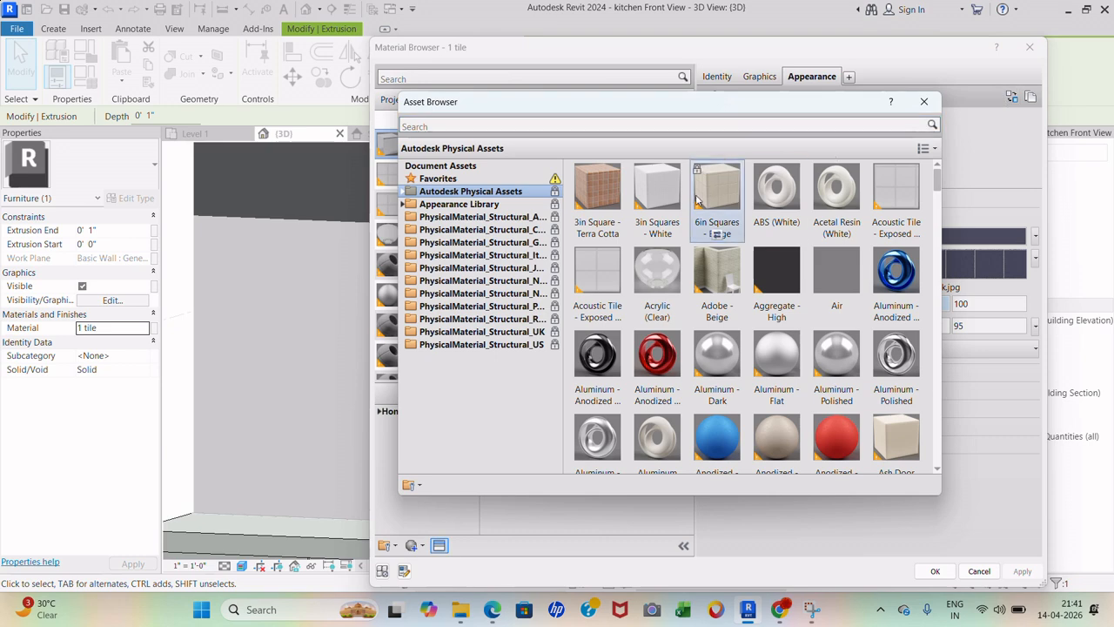
double_click(661, 237)
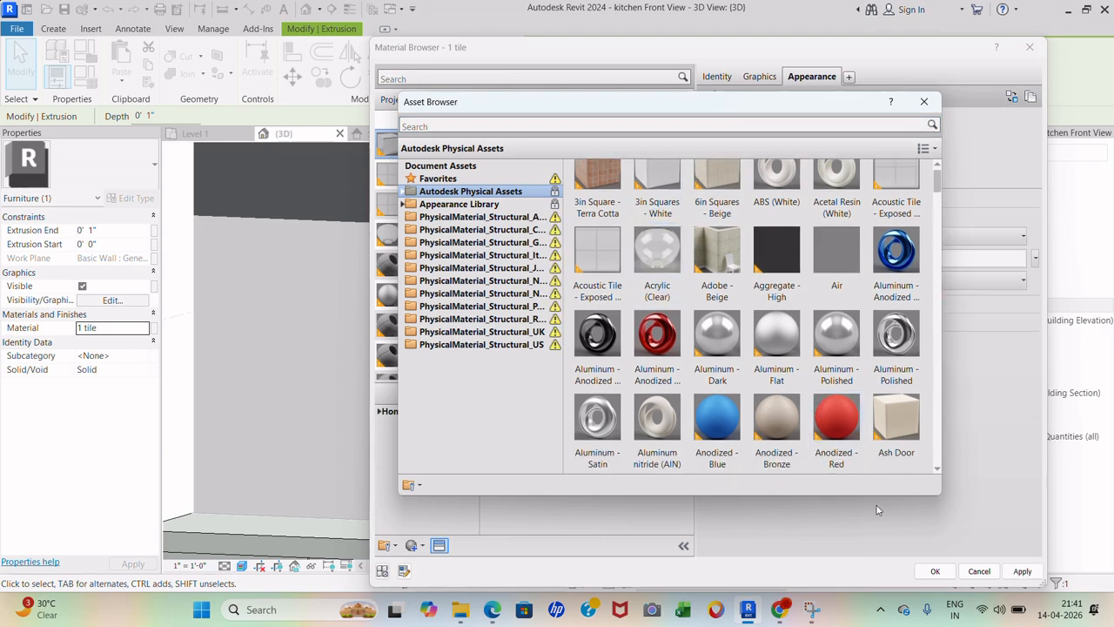
click(925, 101)
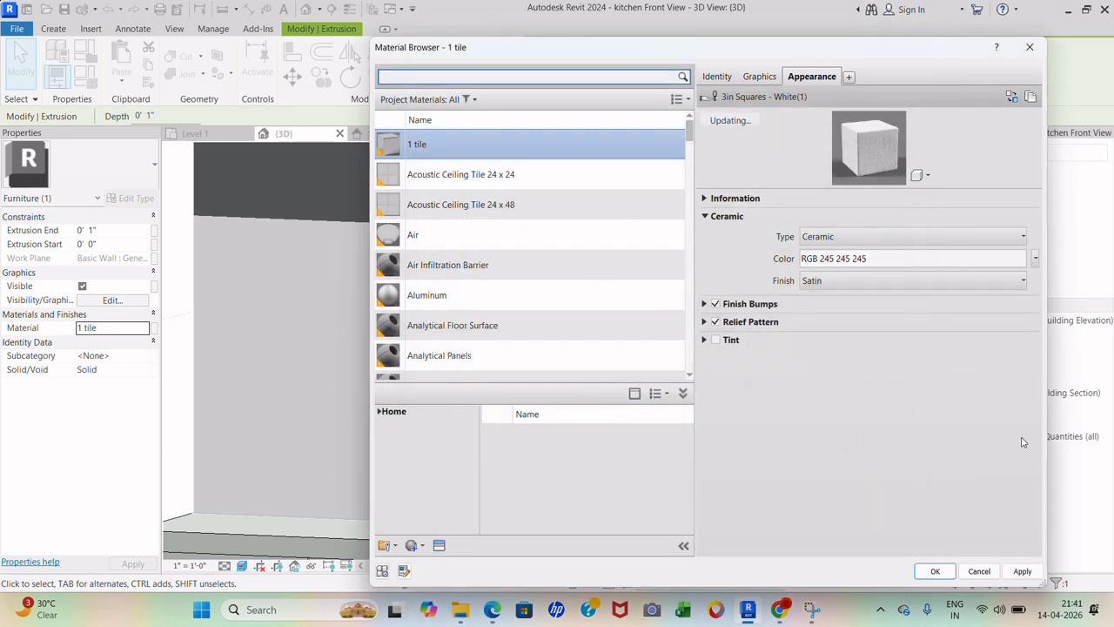
click(934, 572)
click(864, 435)
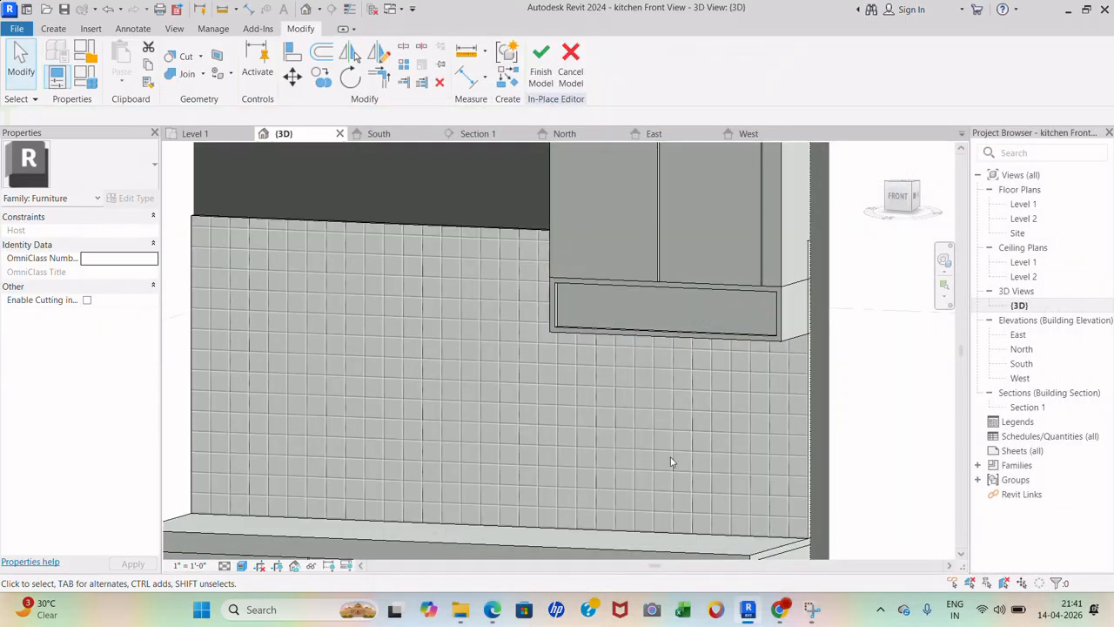
scroll(659, 400, down, 3)
scroll(537, 354, up, 2)
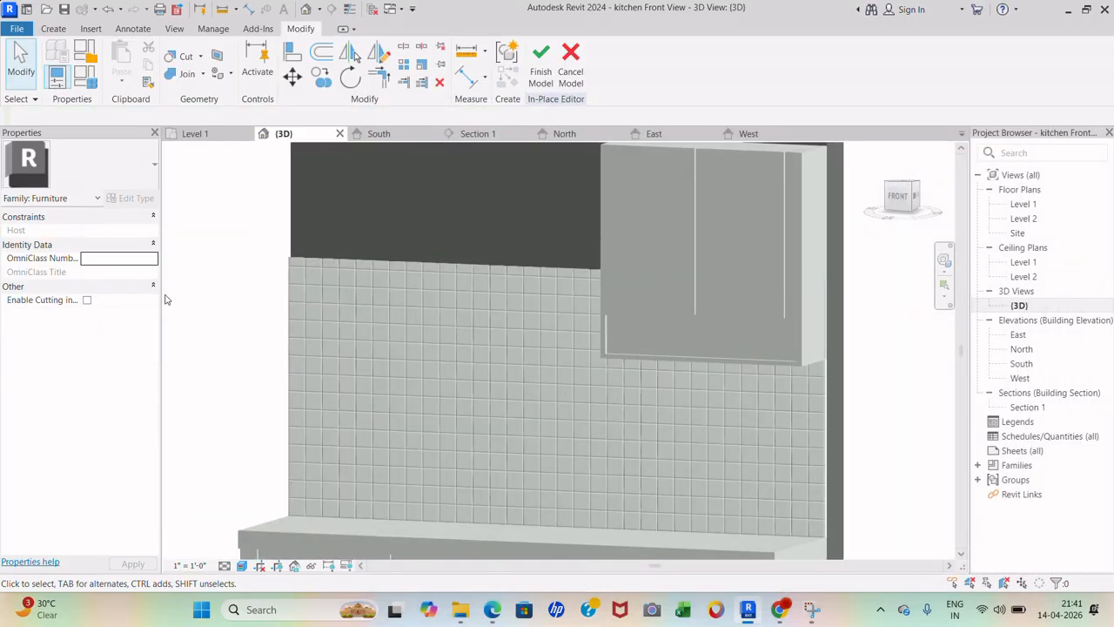
click(344, 274)
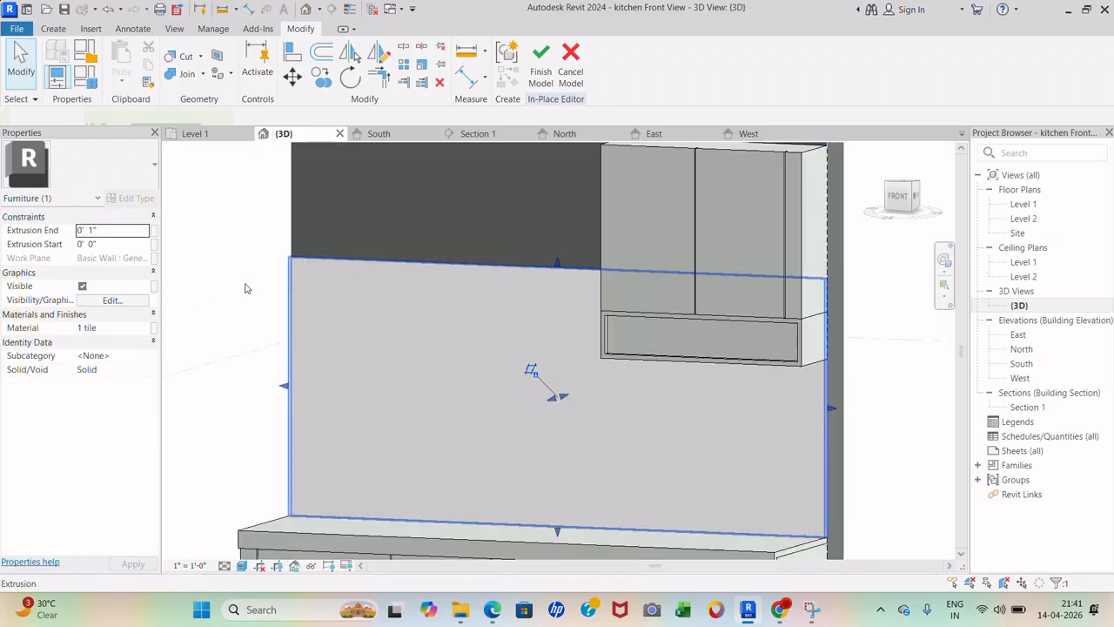
- Set the ceramic color to the image Breccia Aurora-Swatch-1200X1800.jpg and apply it
click(144, 329)
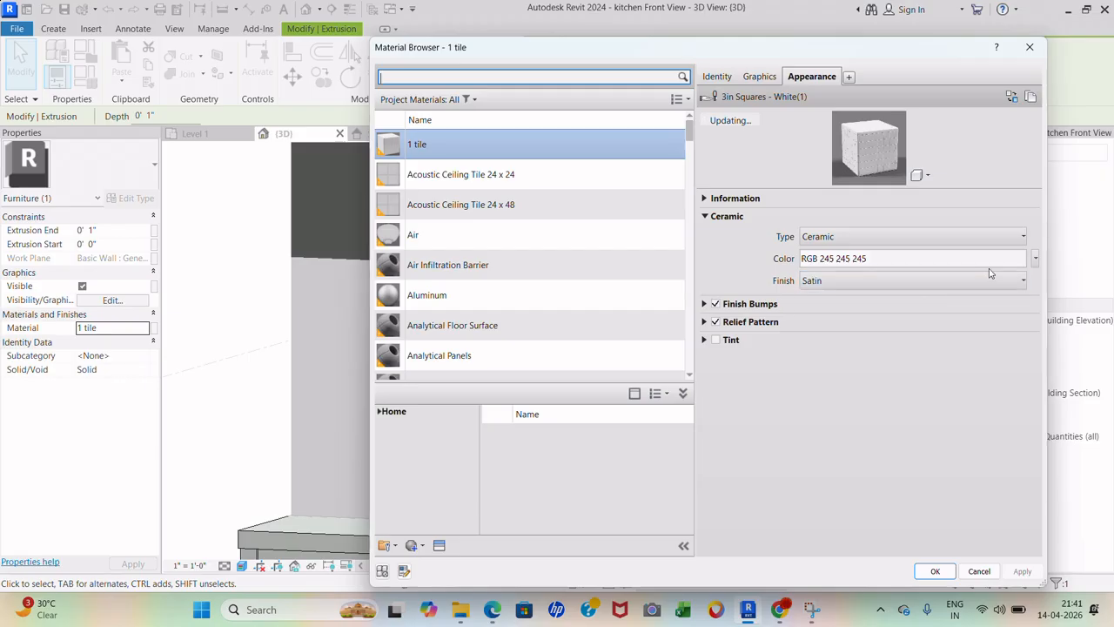
click(1035, 259)
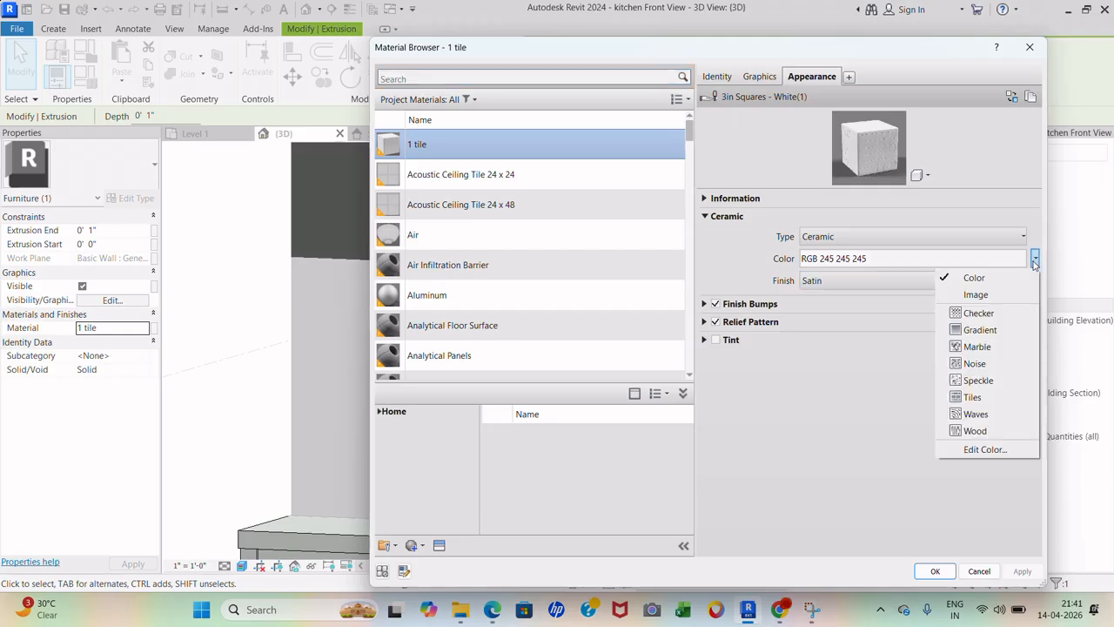
click(978, 295)
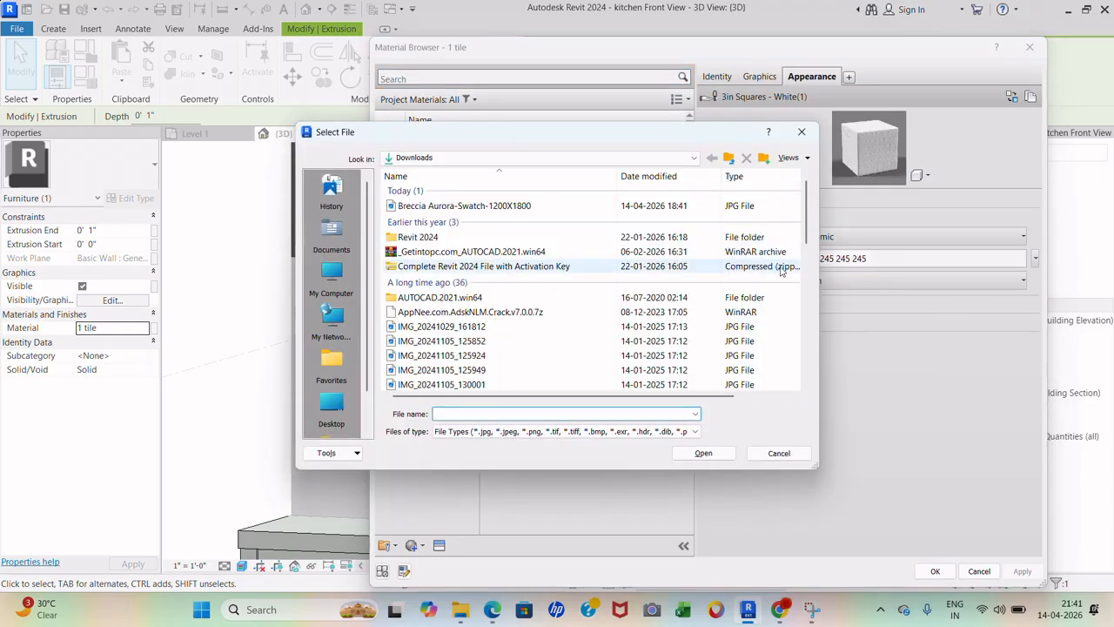
click(572, 206)
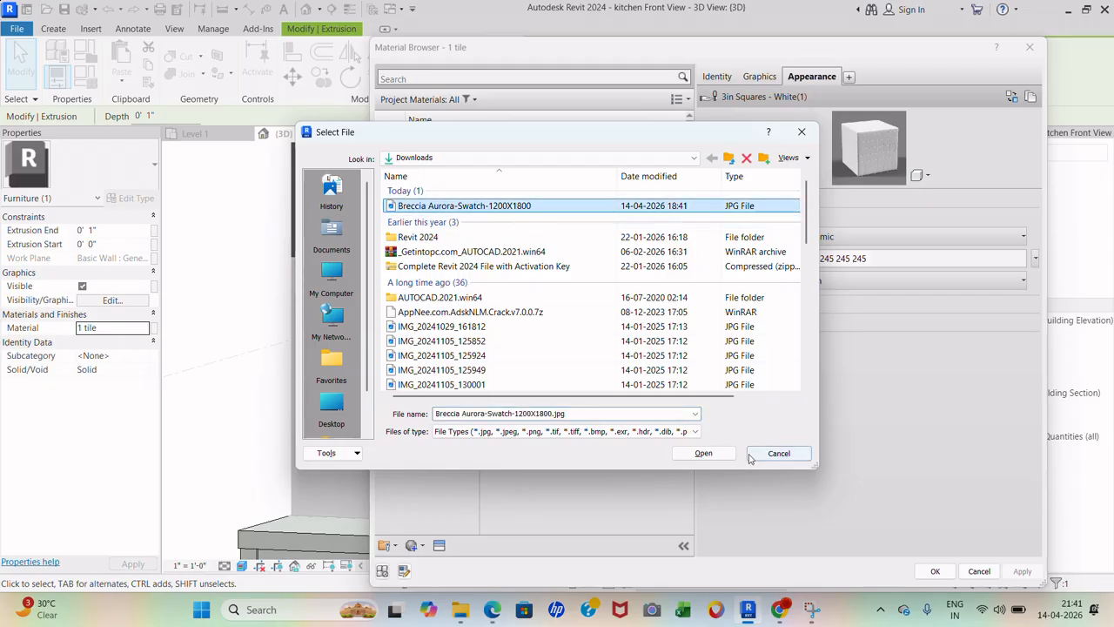
click(704, 452)
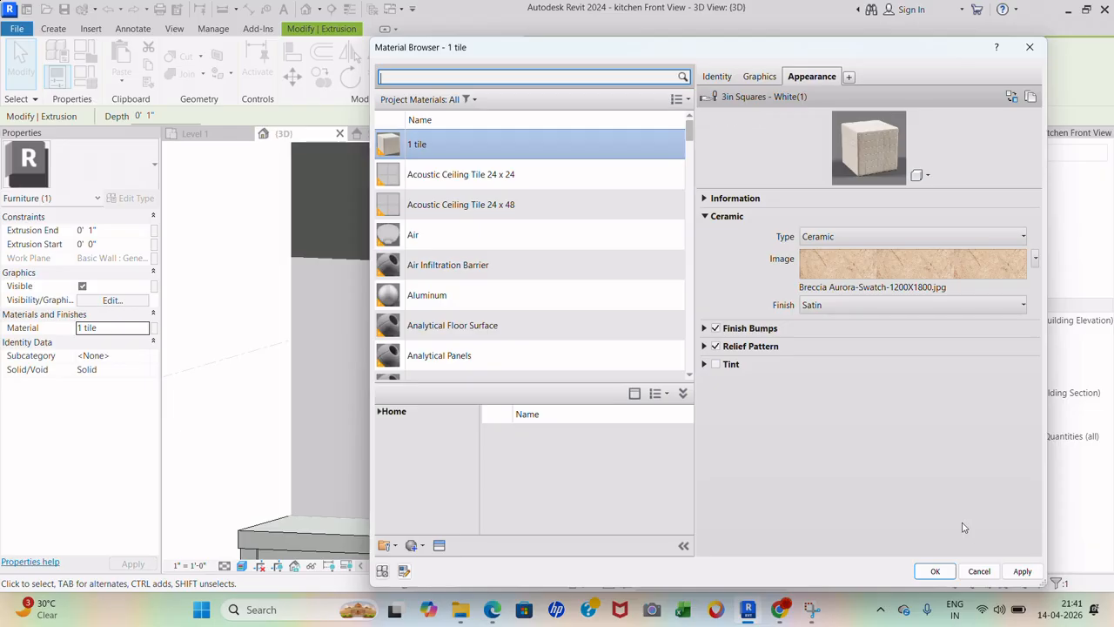
click(1023, 571)
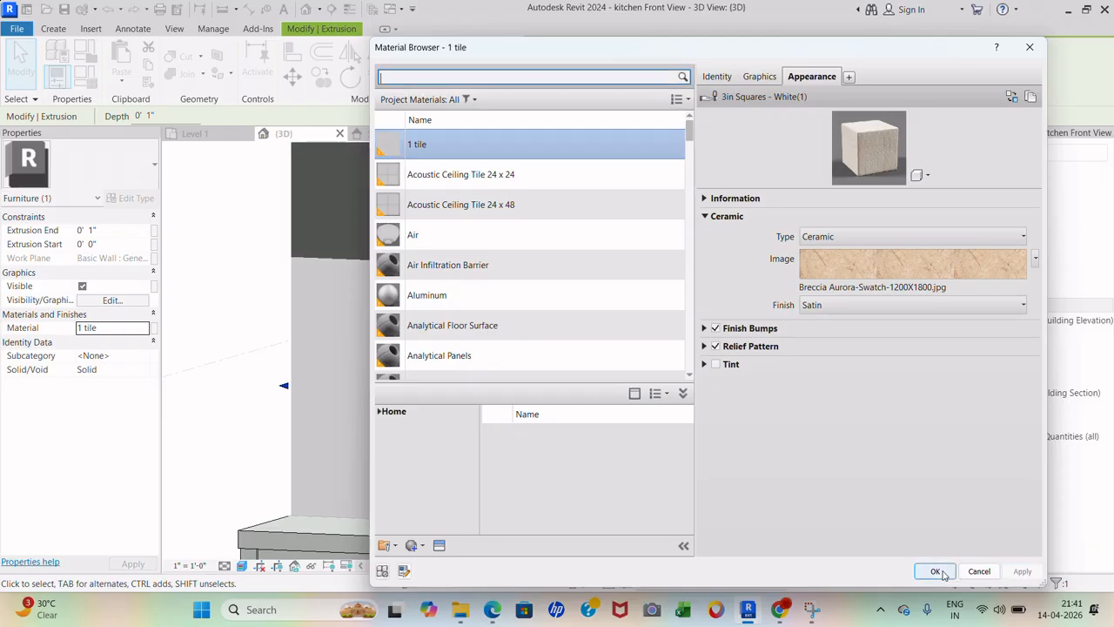
- Leave the marble image's texture settings unchanged, accept the material, and inspect the marble-look wall
click(916, 268)
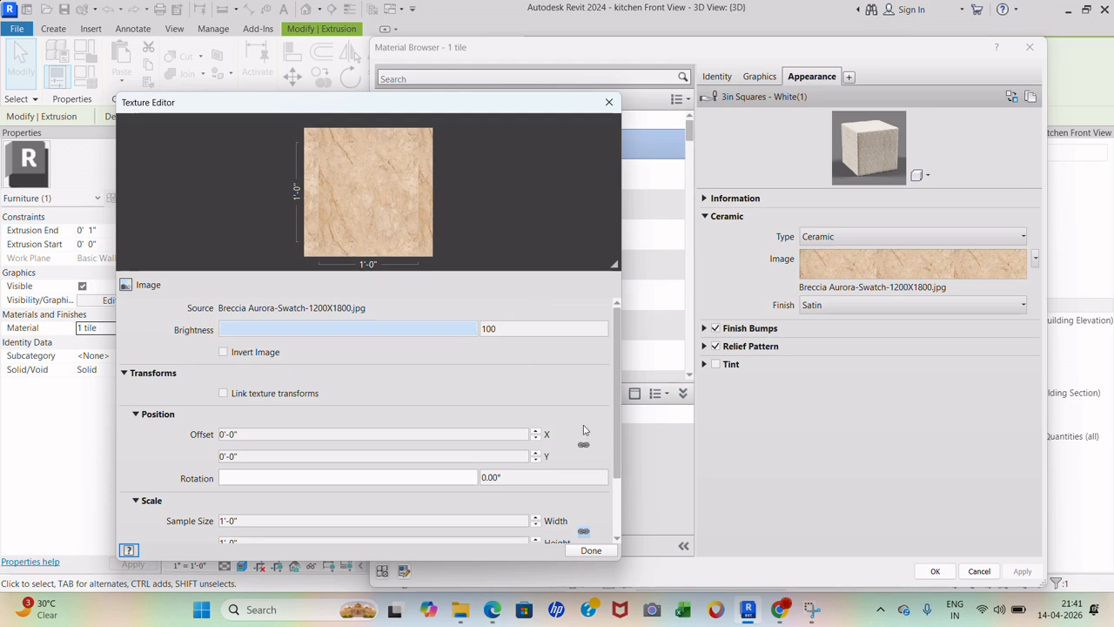
click(601, 552)
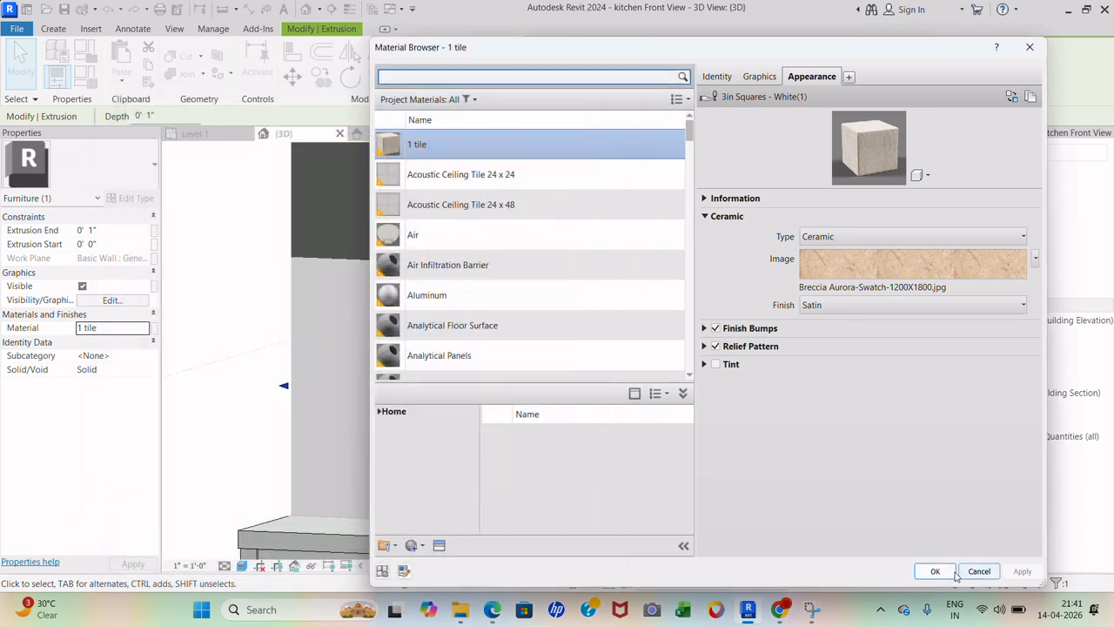
click(925, 570)
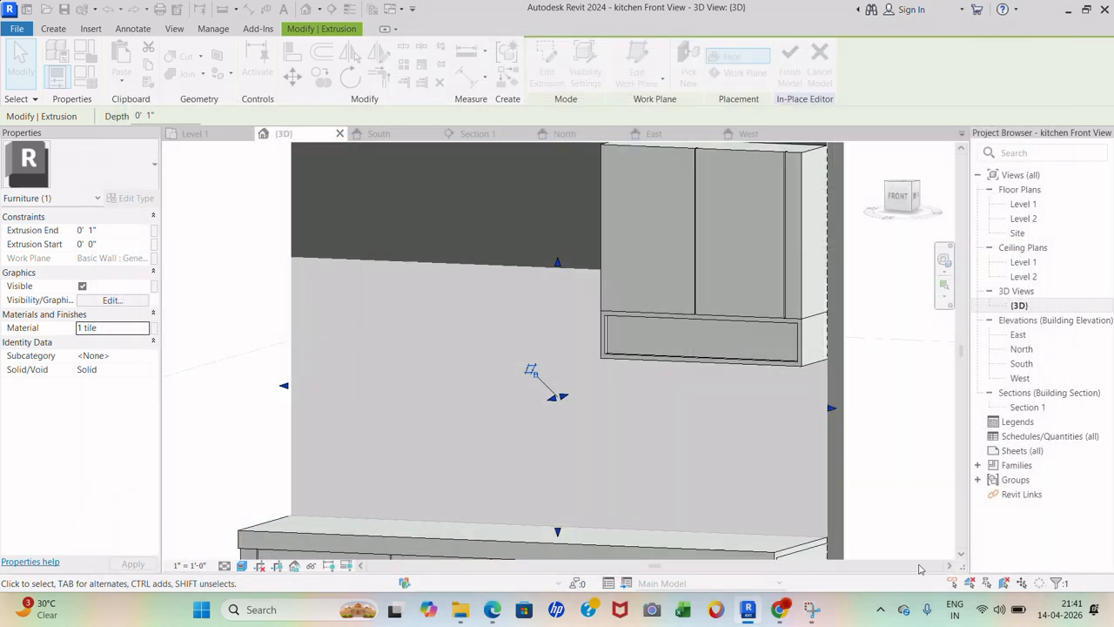
click(876, 463)
scroll(675, 305, down, 1)
scroll(522, 318, up, 2)
scroll(536, 313, up, 3)
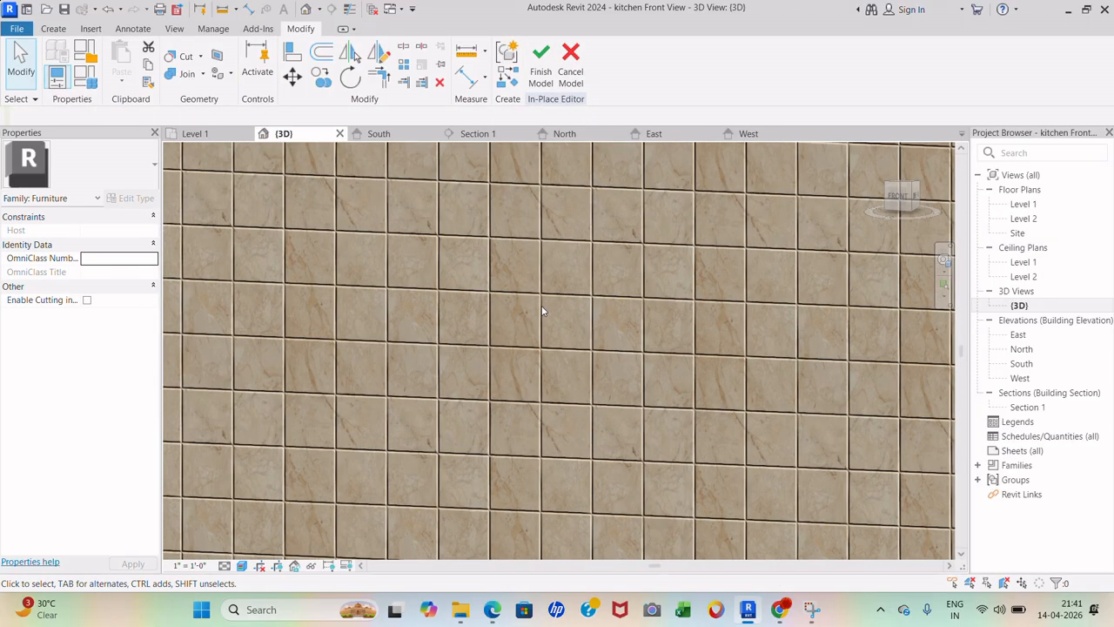
scroll(825, 441, down, 3)
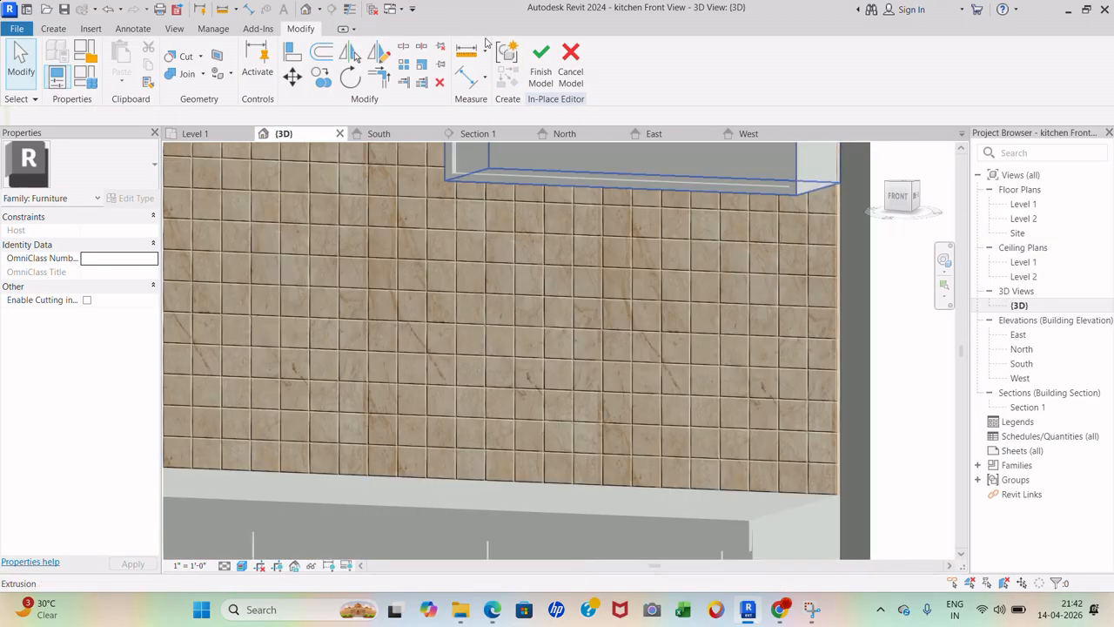
- Open the backsplash's '1 tile' material and keep its finish bump type as Wavy
click(837, 383)
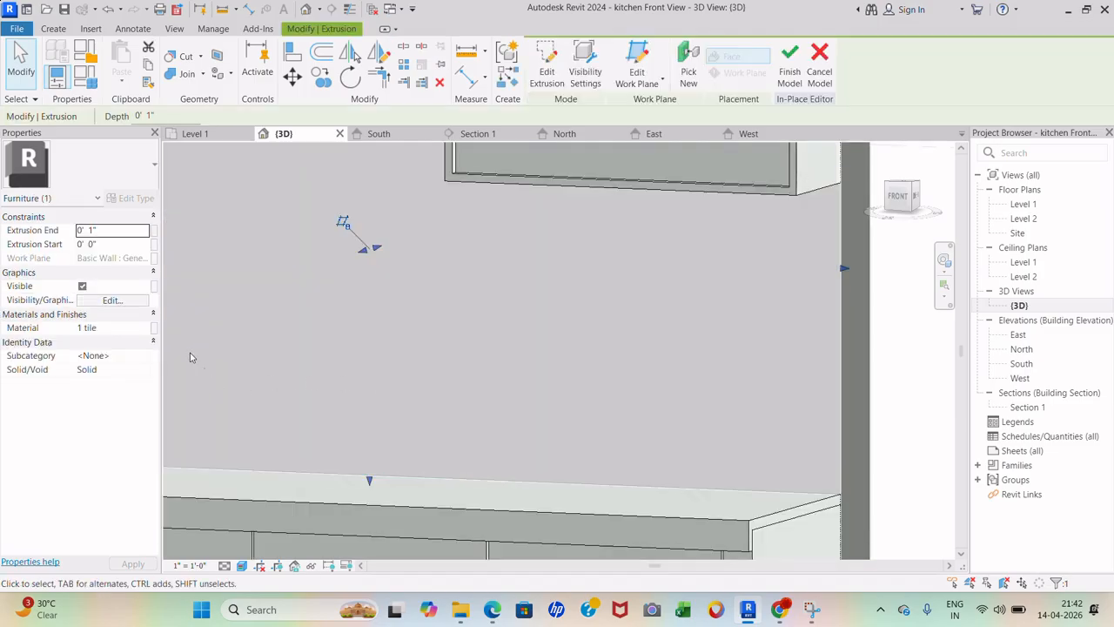
click(145, 331)
click(145, 330)
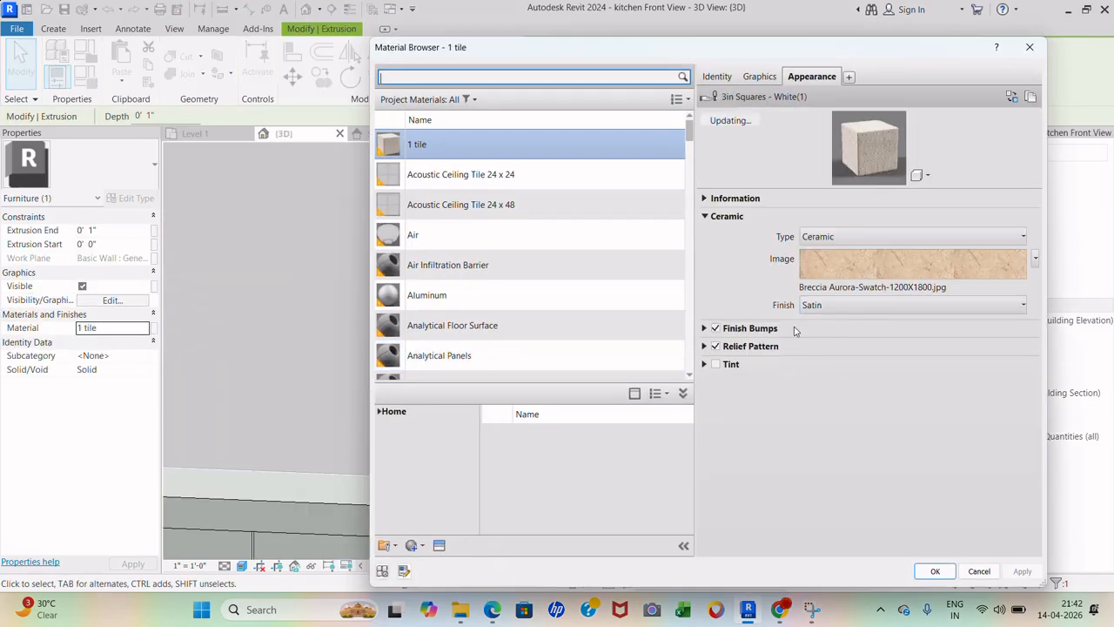
click(748, 330)
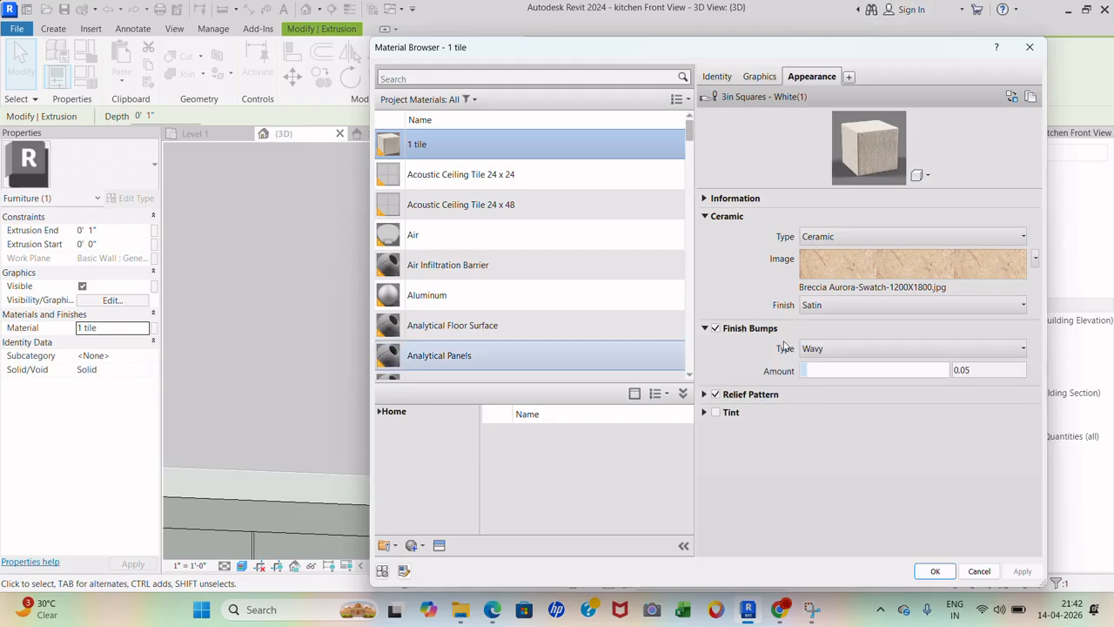
click(1026, 350)
click(925, 366)
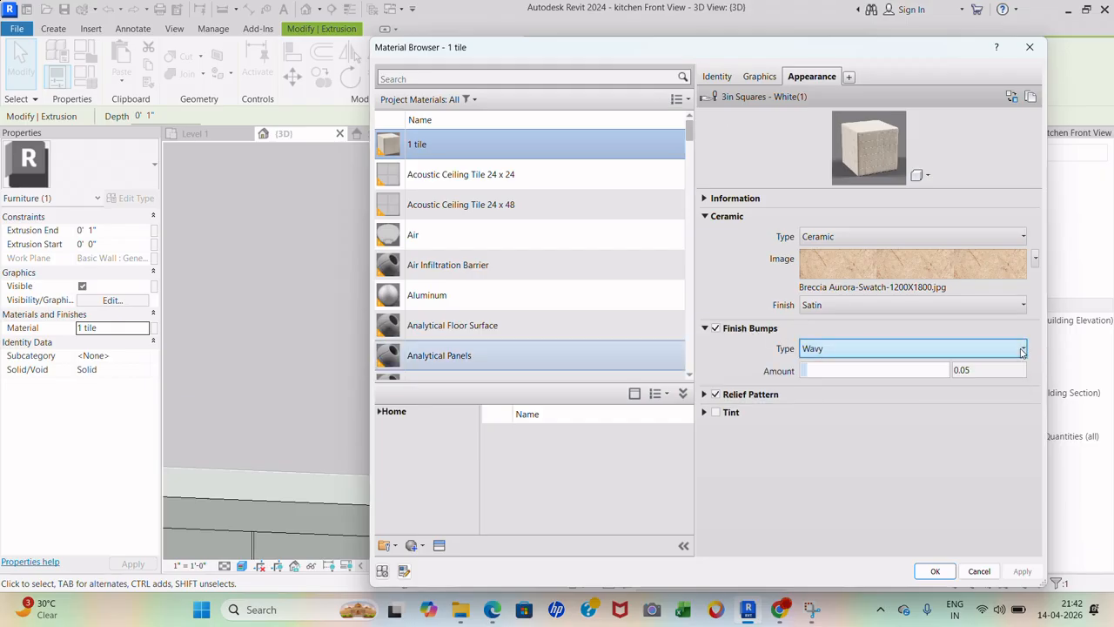
click(822, 351)
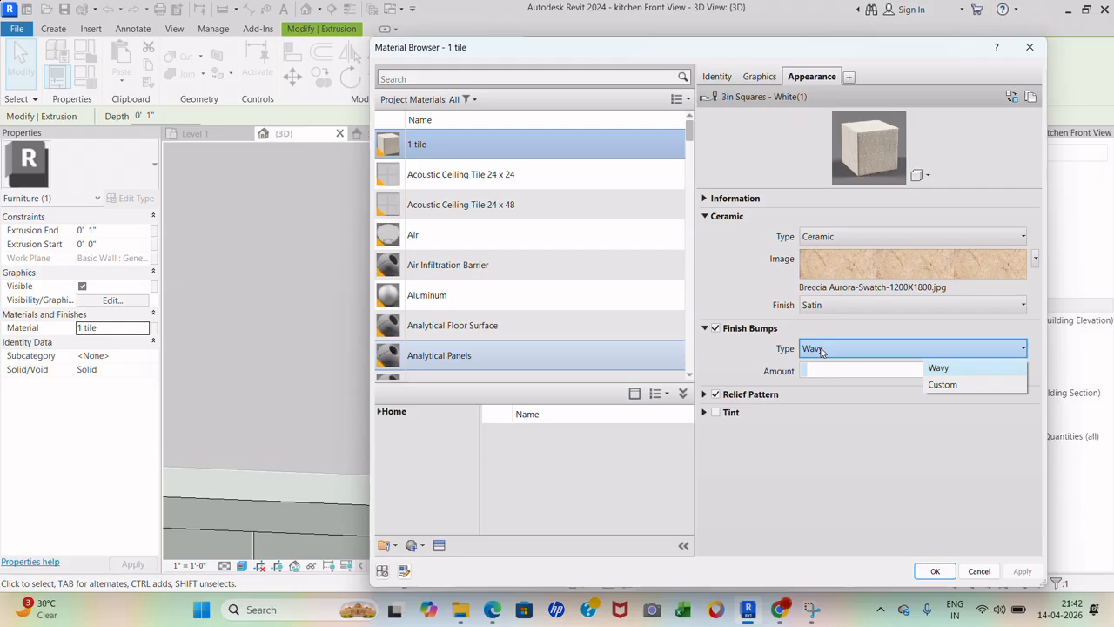
click(822, 350)
- Set the relief pattern's sample size to 2'-0" and apply the material
click(763, 396)
click(823, 422)
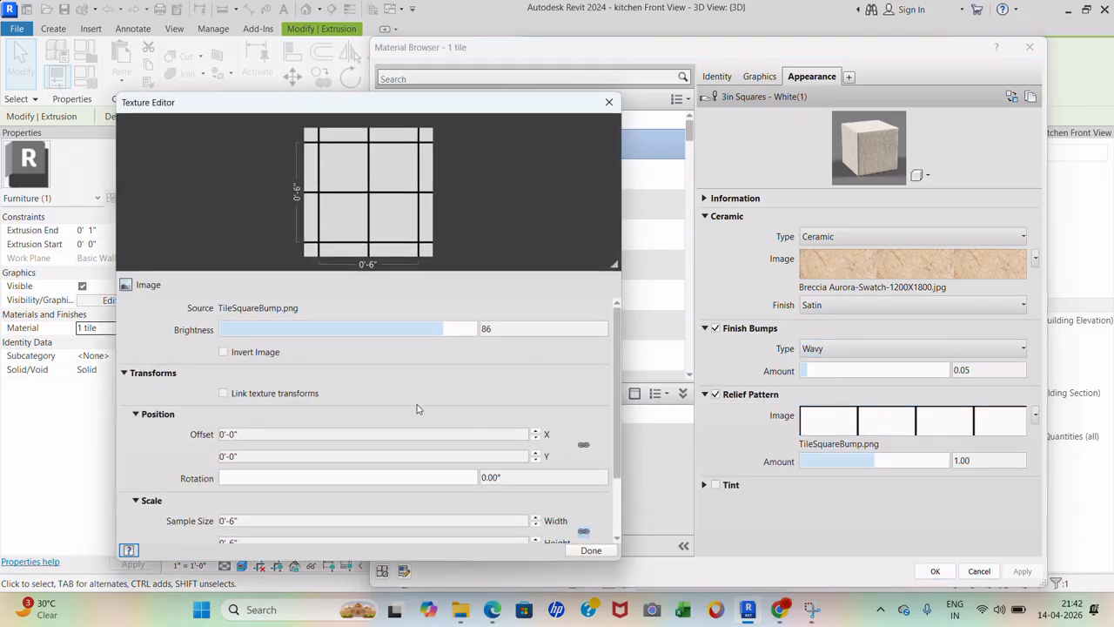
click(223, 478)
click(251, 521)
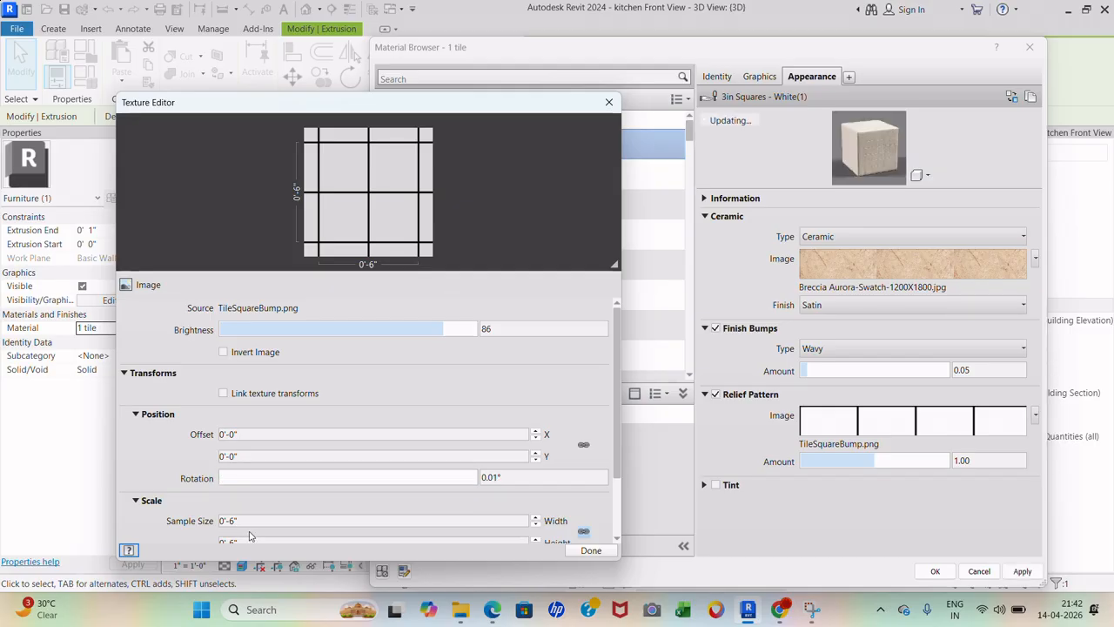
text(2)
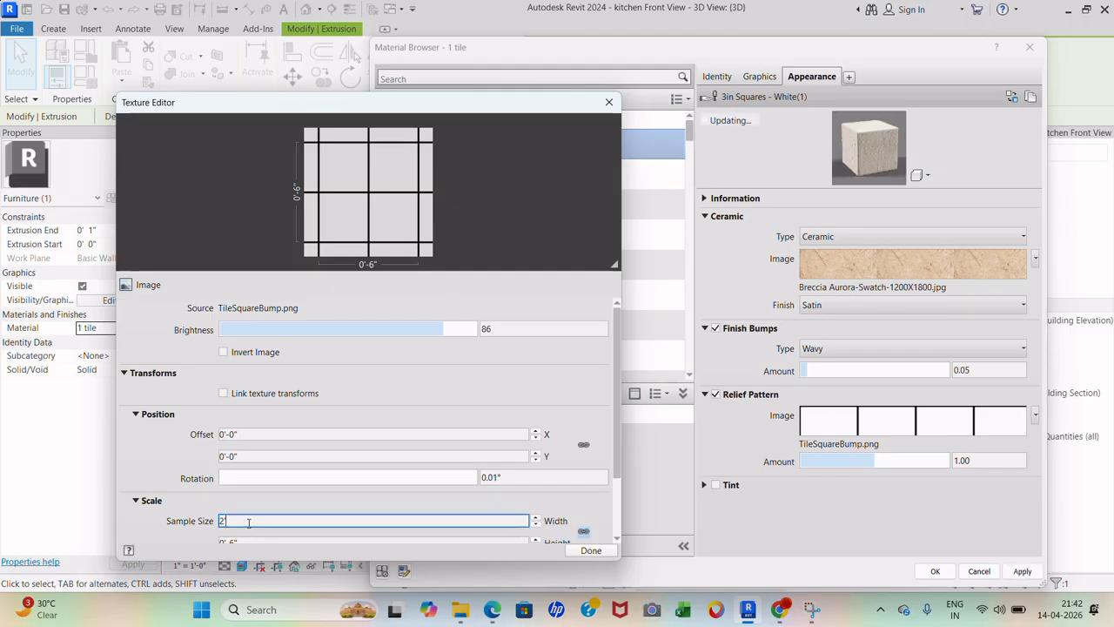
scroll(522, 509, down, 2)
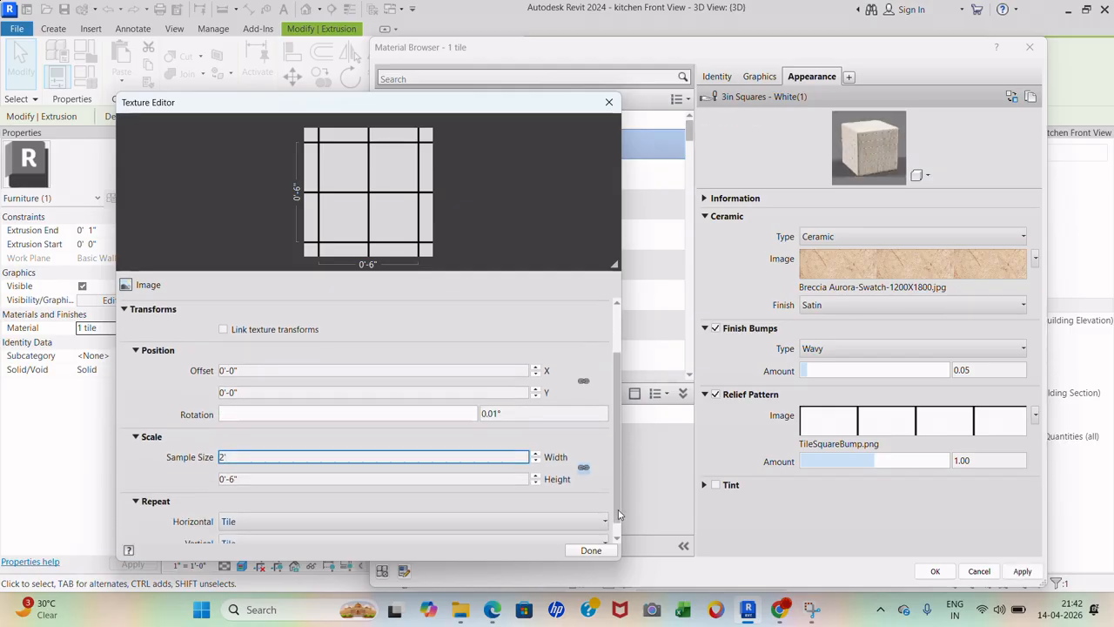
click(598, 487)
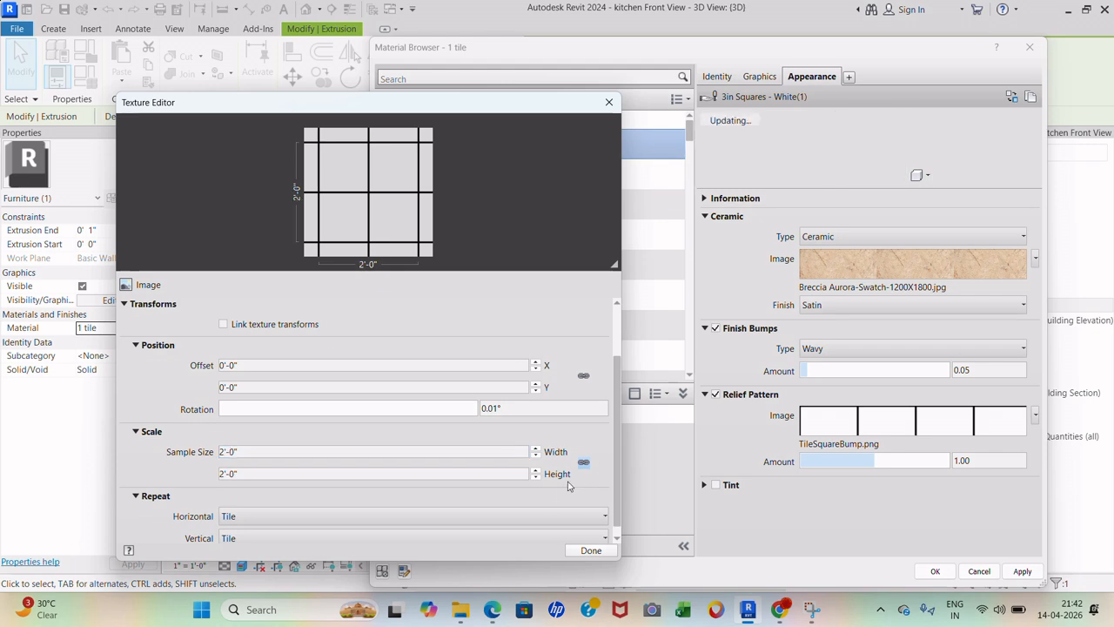
click(592, 551)
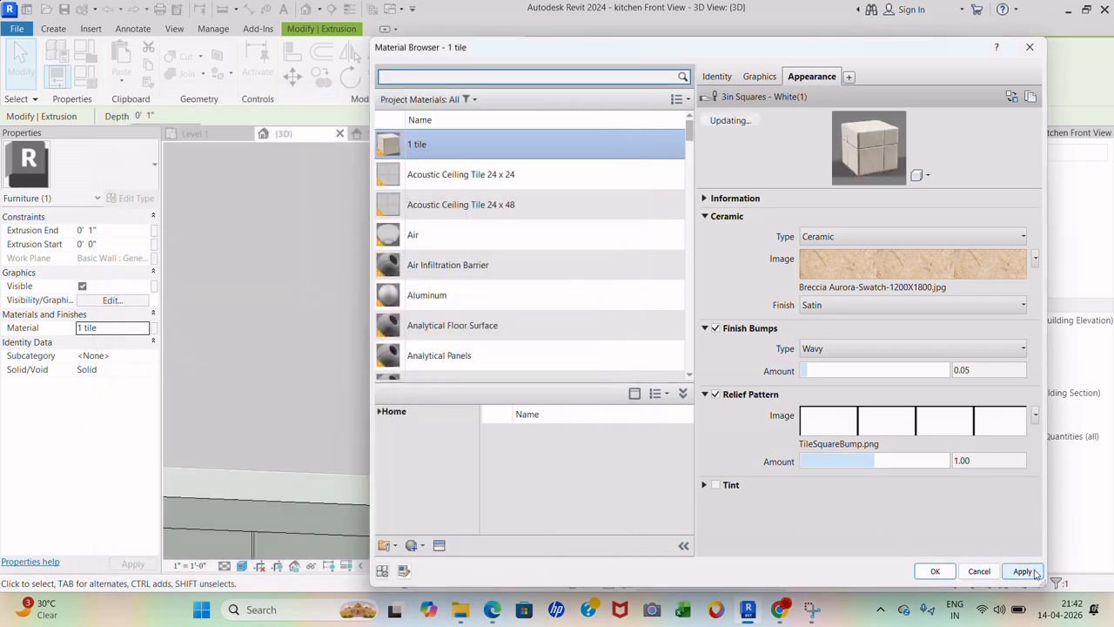
click(1023, 571)
click(935, 571)
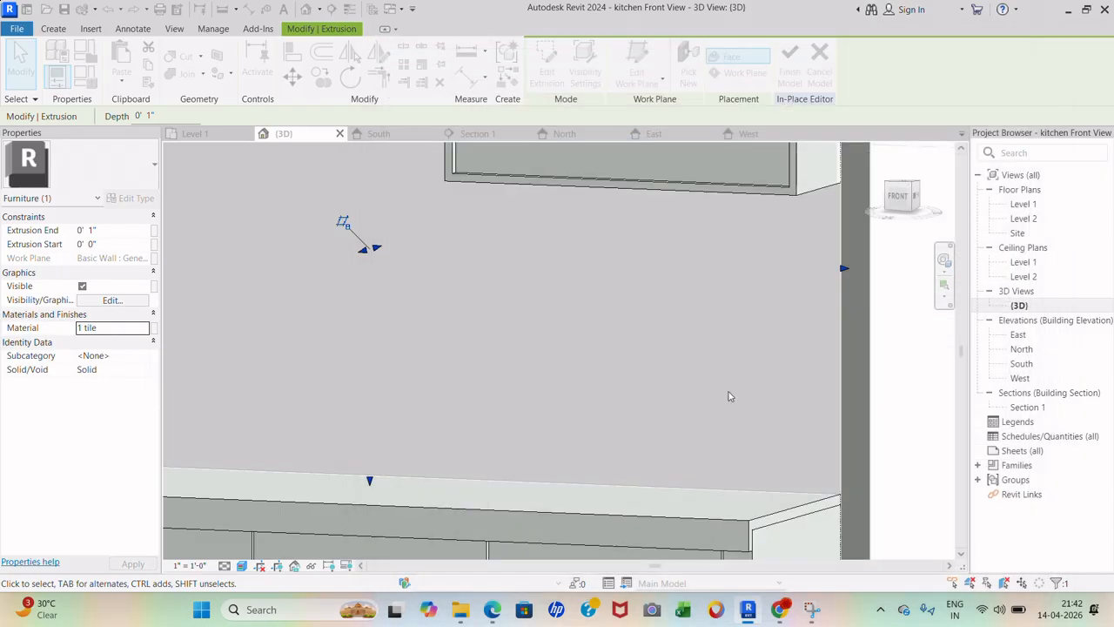
scroll(500, 434, down, 4)
click(816, 388)
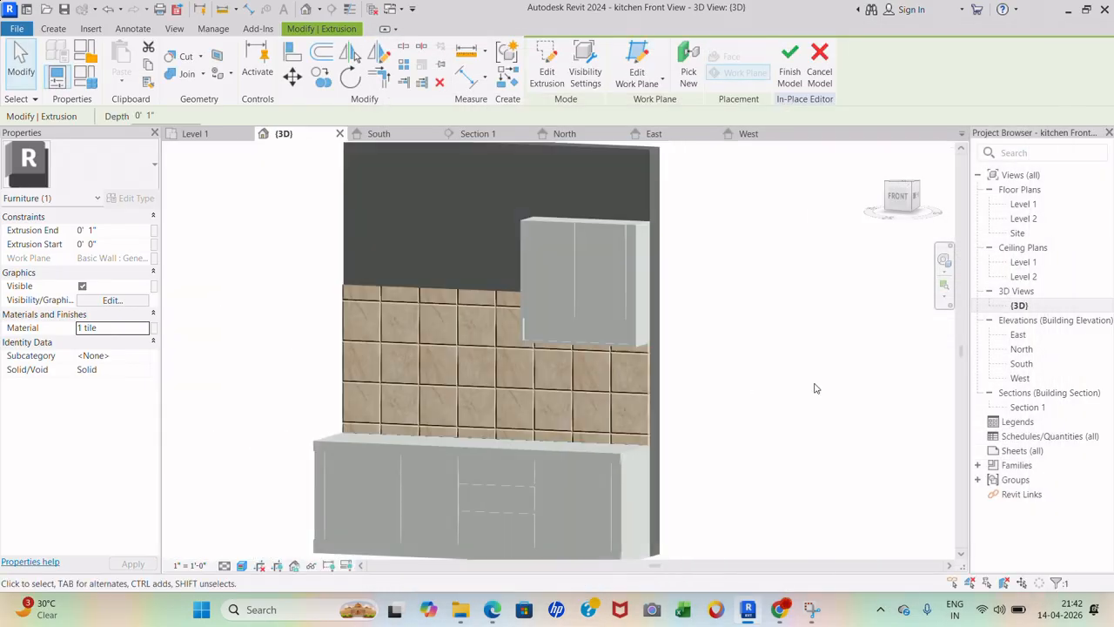
scroll(410, 442, up, 3)
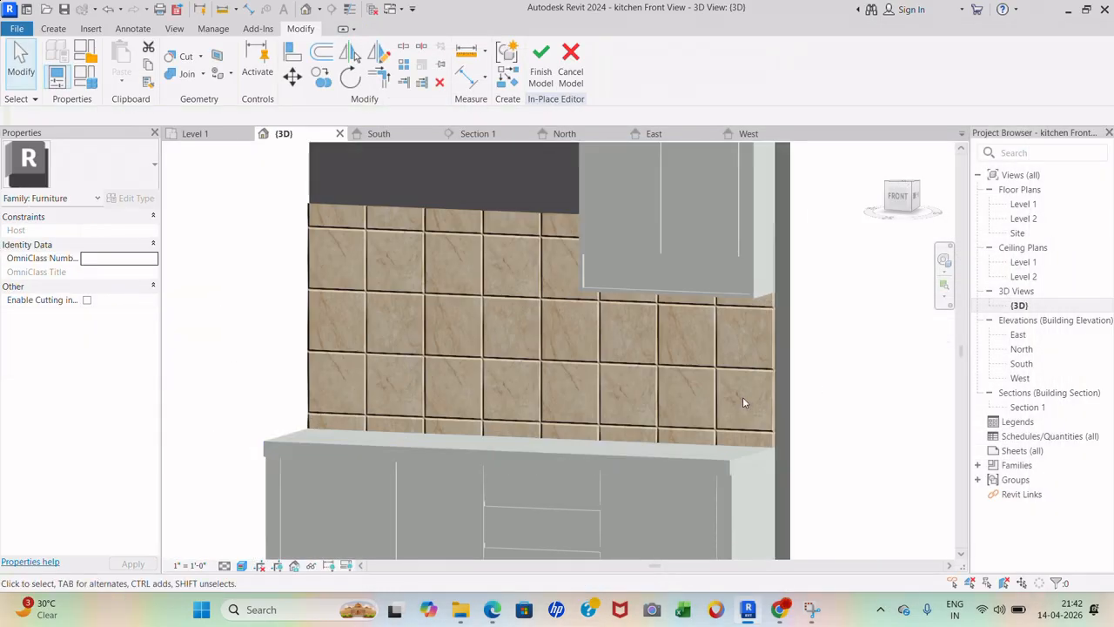
scroll(649, 356, down, 2)
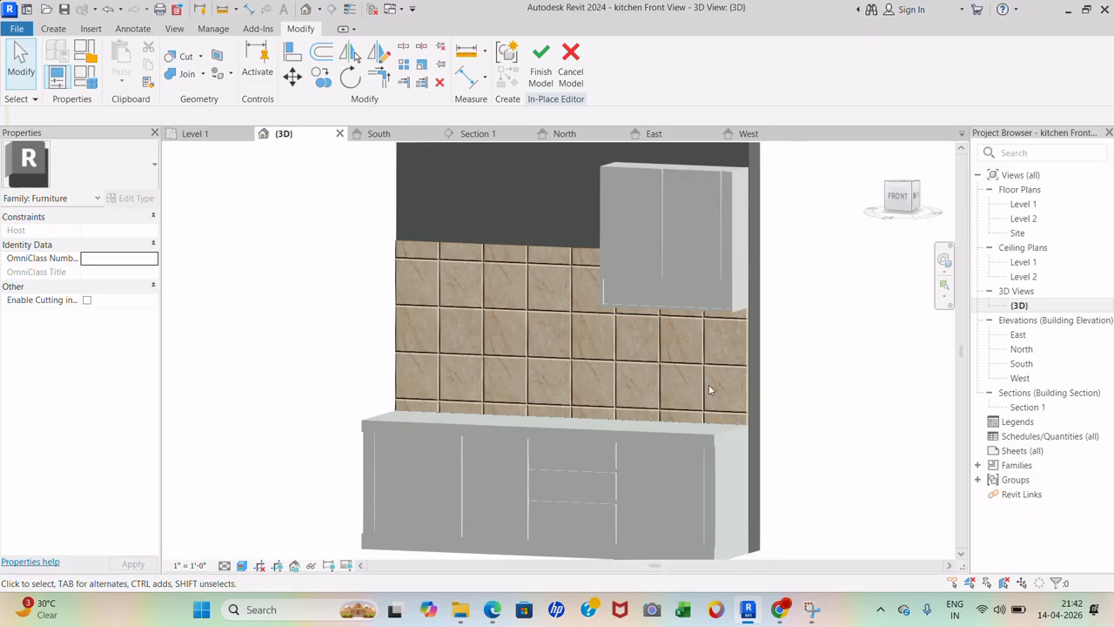
shift+middle_drag(673, 402, 694, 406)
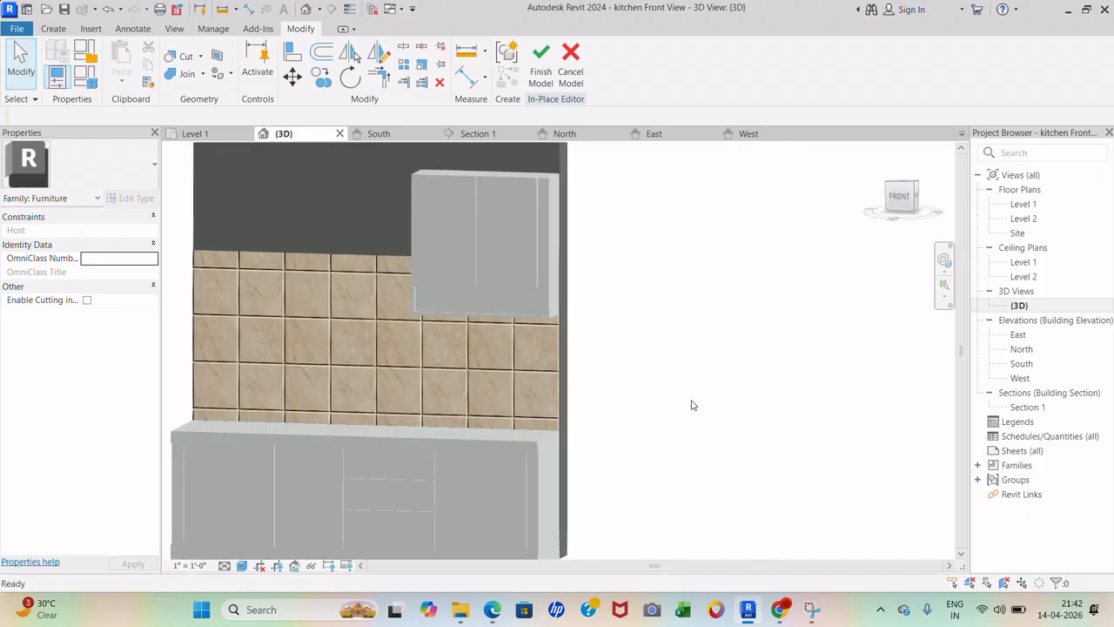
- Reduce the '1 tile' relief pattern's sample width to 1' and apply the material
click(561, 376)
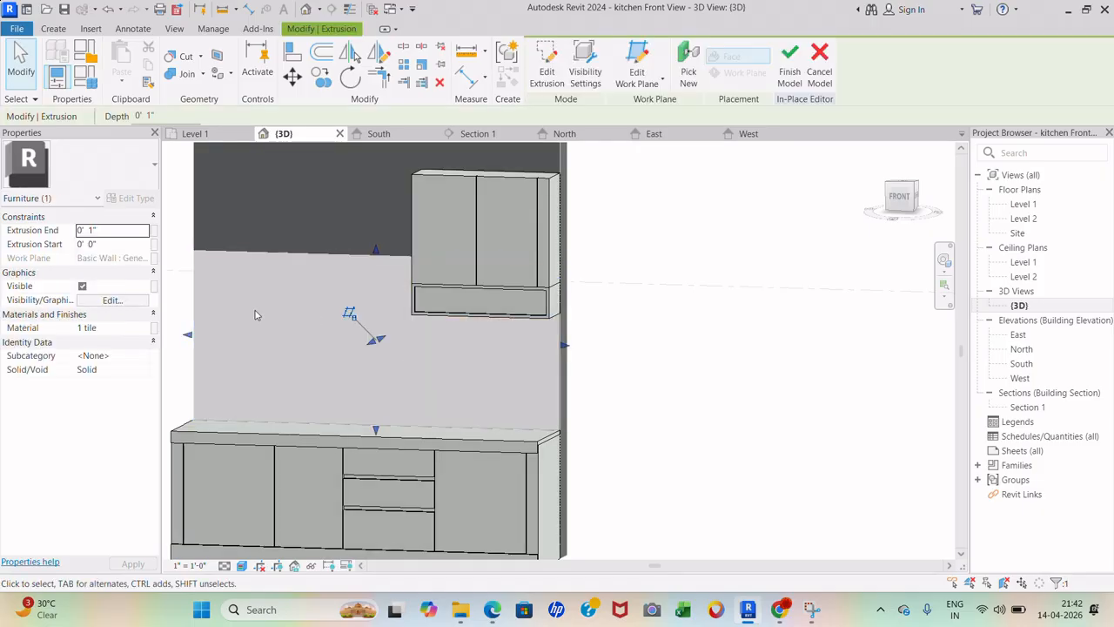
click(144, 329)
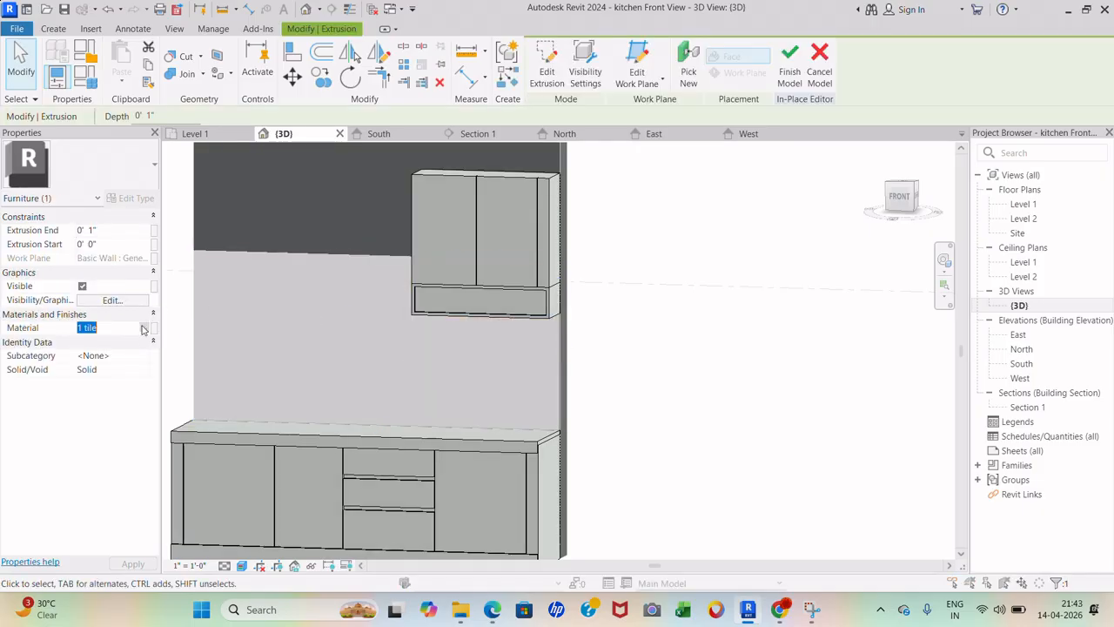
click(151, 328)
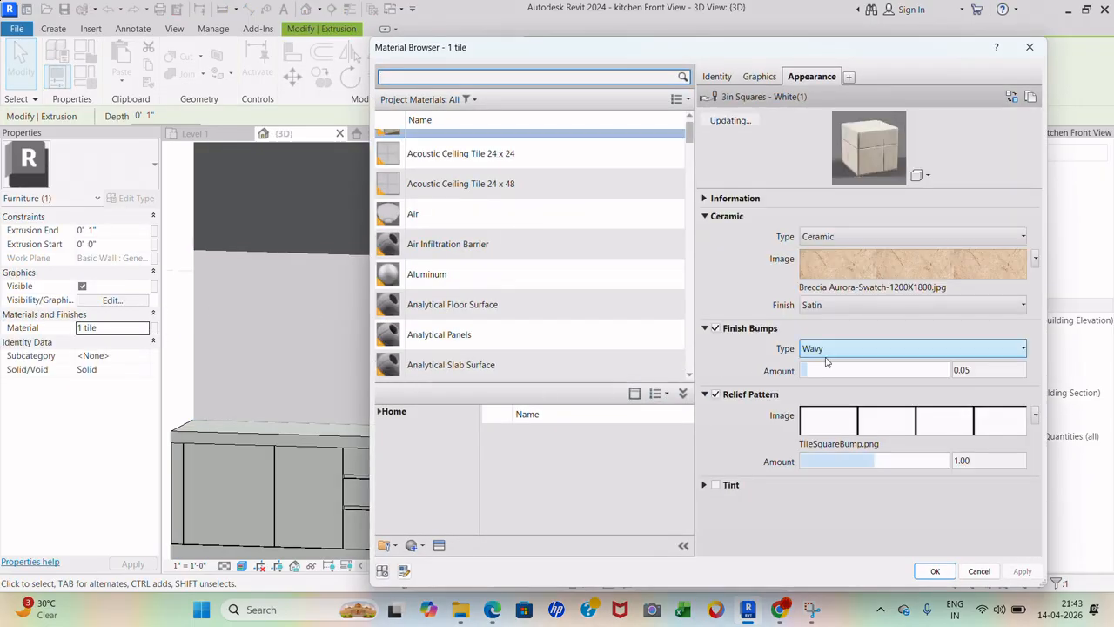
click(852, 427)
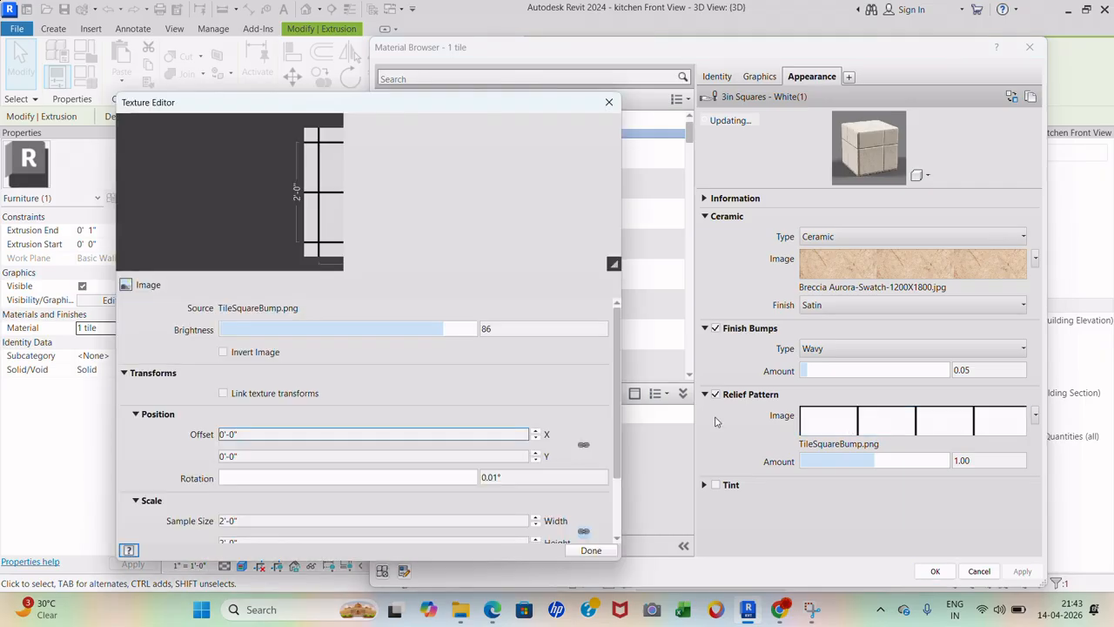
click(260, 451)
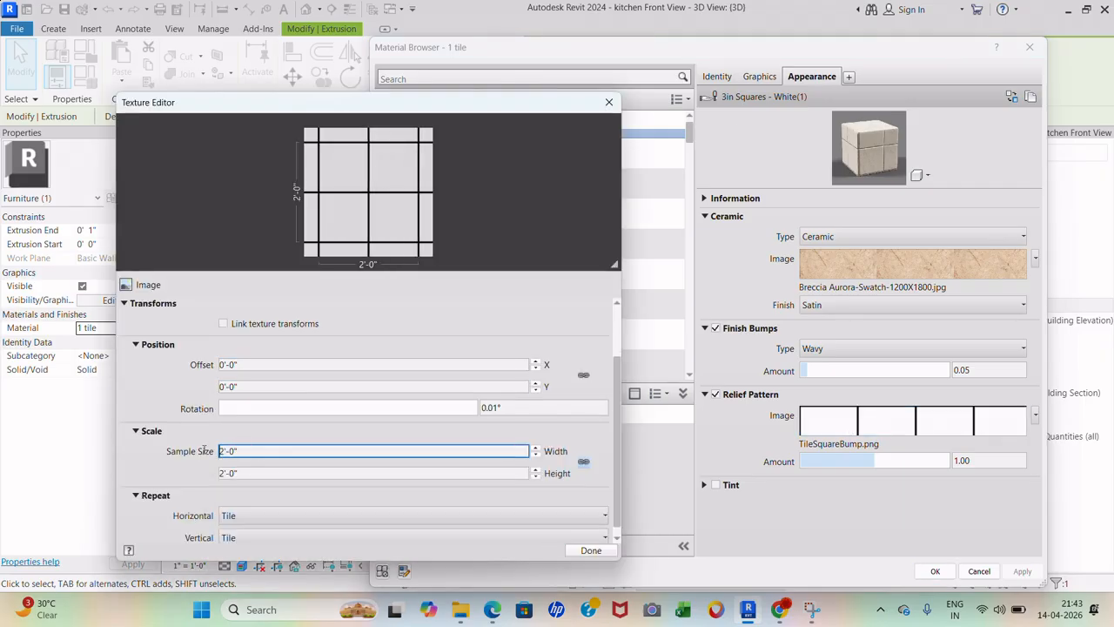
text(1)
click(591, 550)
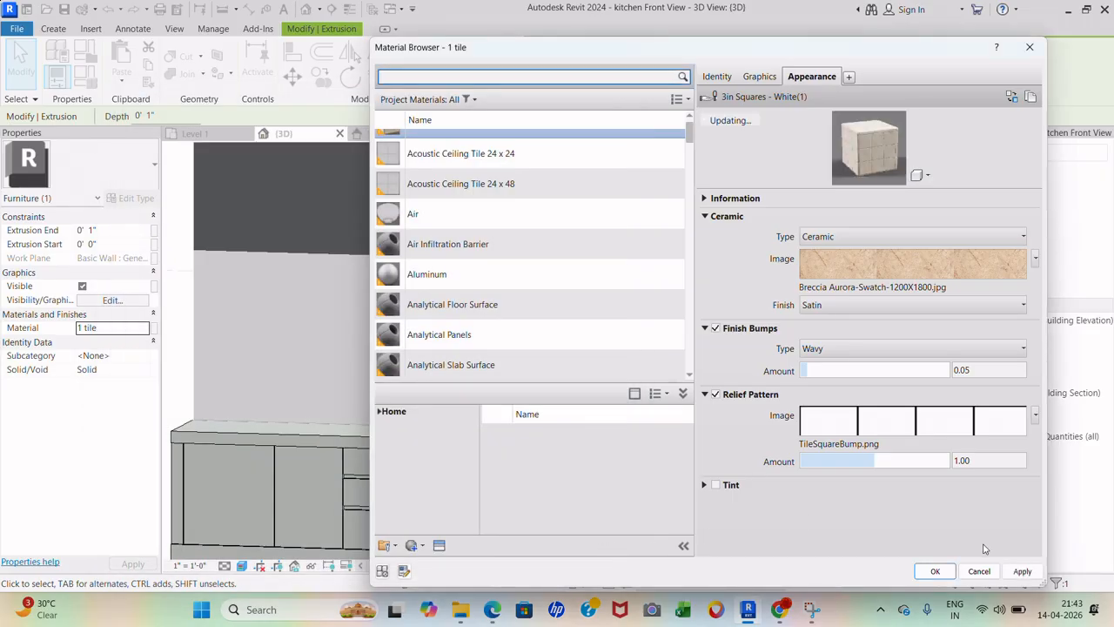
click(1022, 571)
click(935, 571)
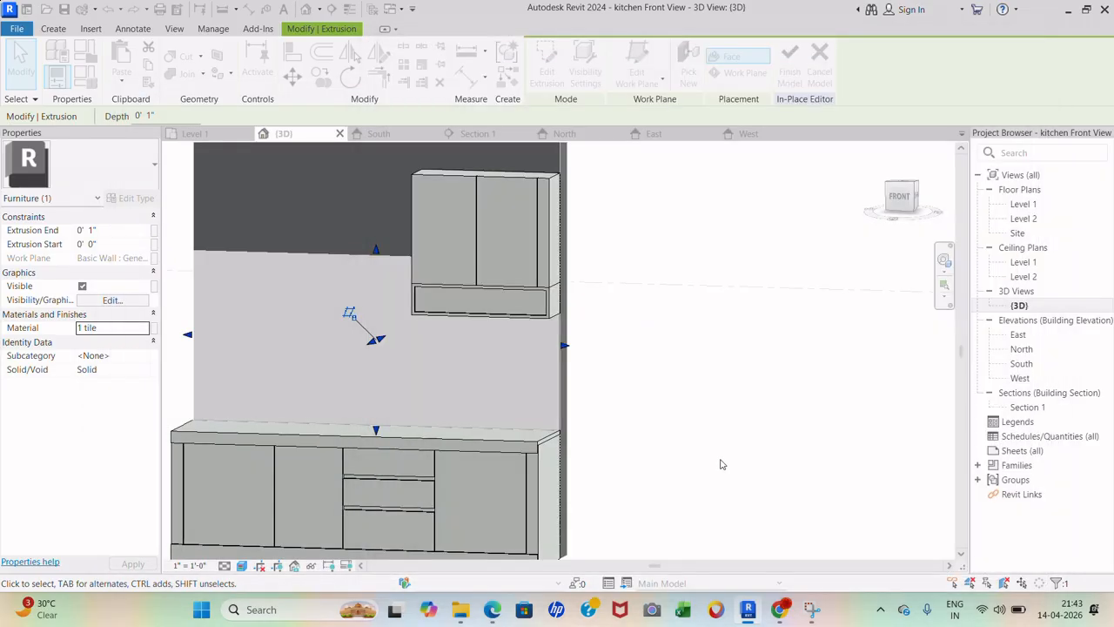
- Deselect and zoom in to inspect the tiled backsplash
click(771, 389)
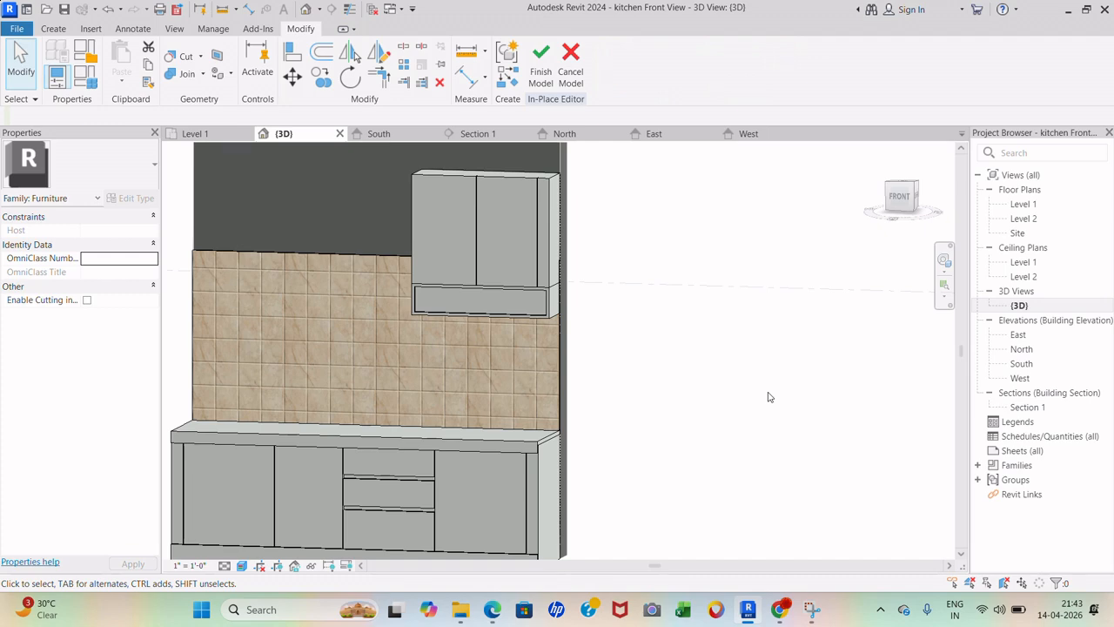
scroll(769, 397, down, 2)
scroll(394, 467, up, 2)
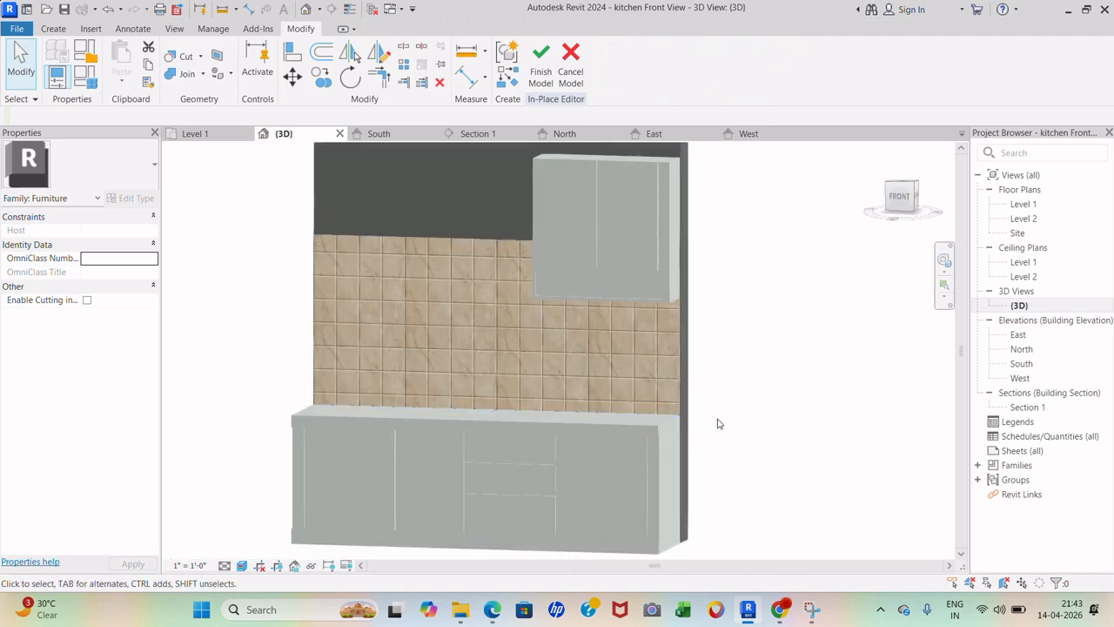
scroll(675, 163, up, 3)
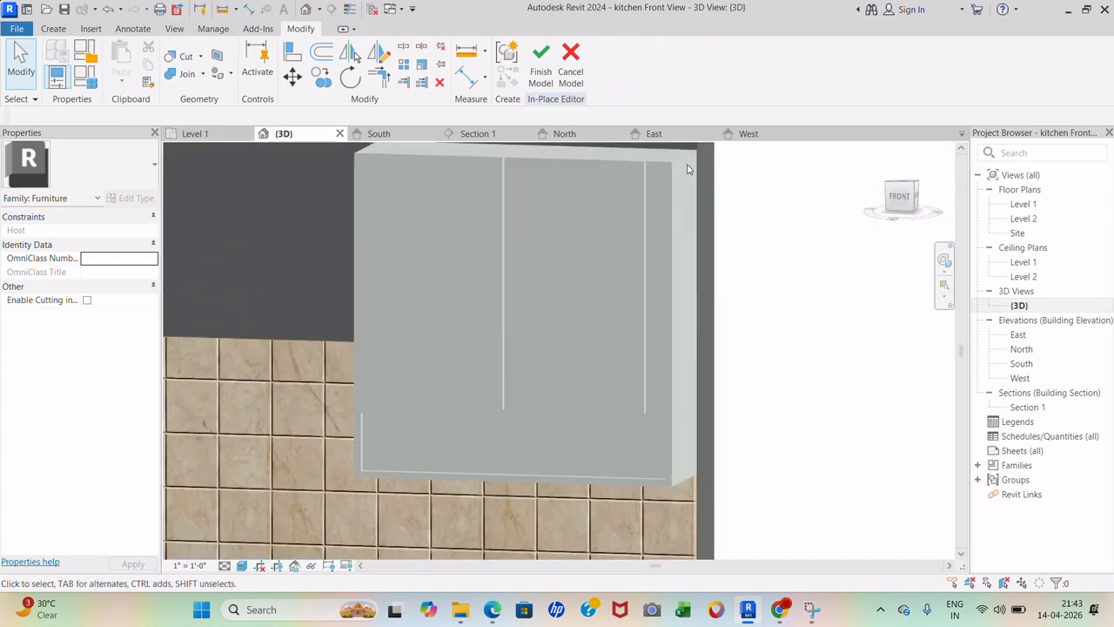
- Select the upper cabinet's front extrusion and open its Material browser
click(683, 165)
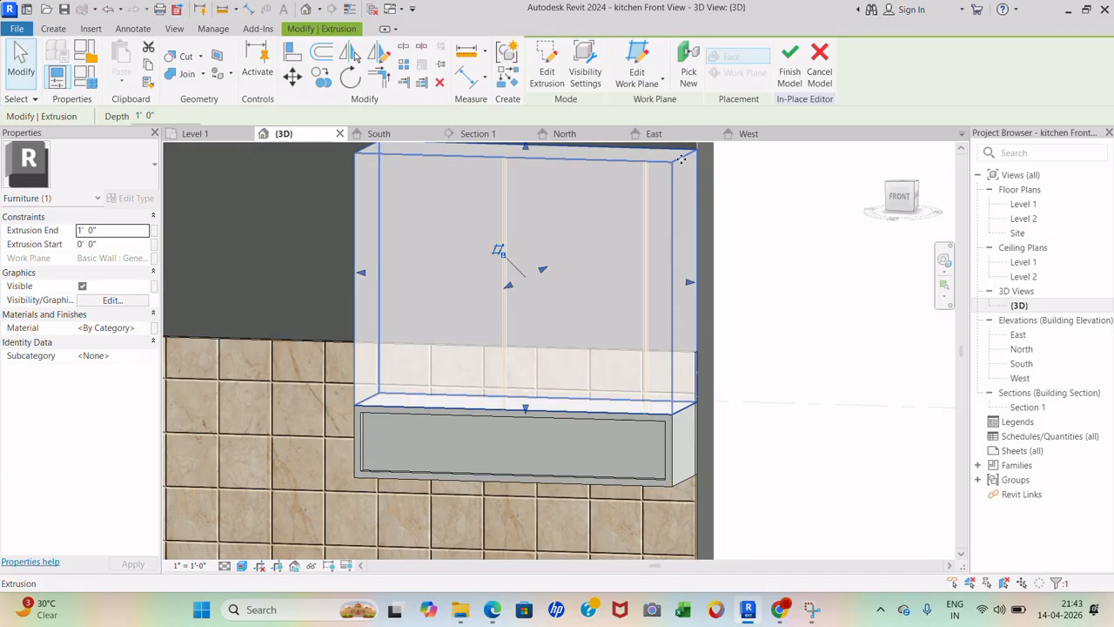
scroll(608, 211, up, 1)
scroll(627, 381, down, 3)
scroll(427, 239, up, 5)
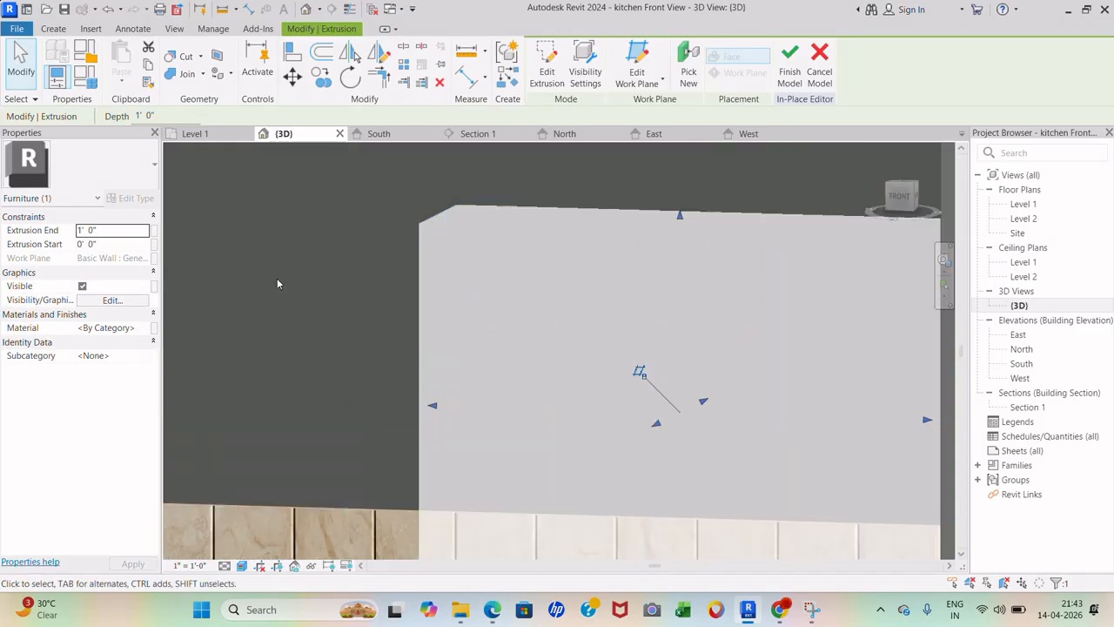
click(148, 332)
click(145, 329)
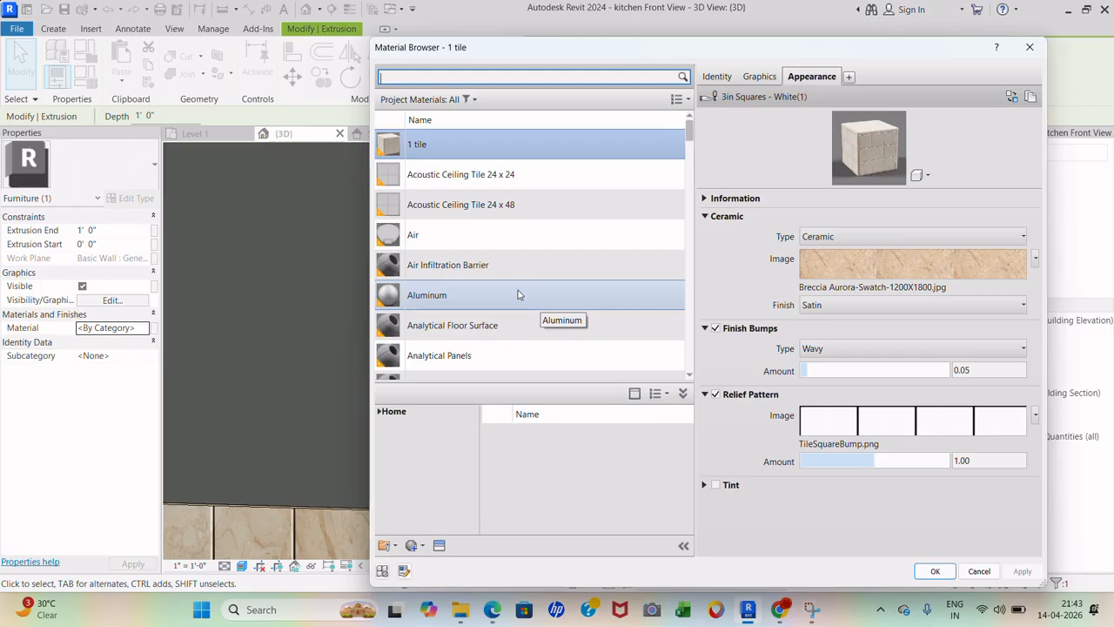
- Create a new material named '2 cabinet' and bring up its appearance asset library
scroll(505, 359, down, 1)
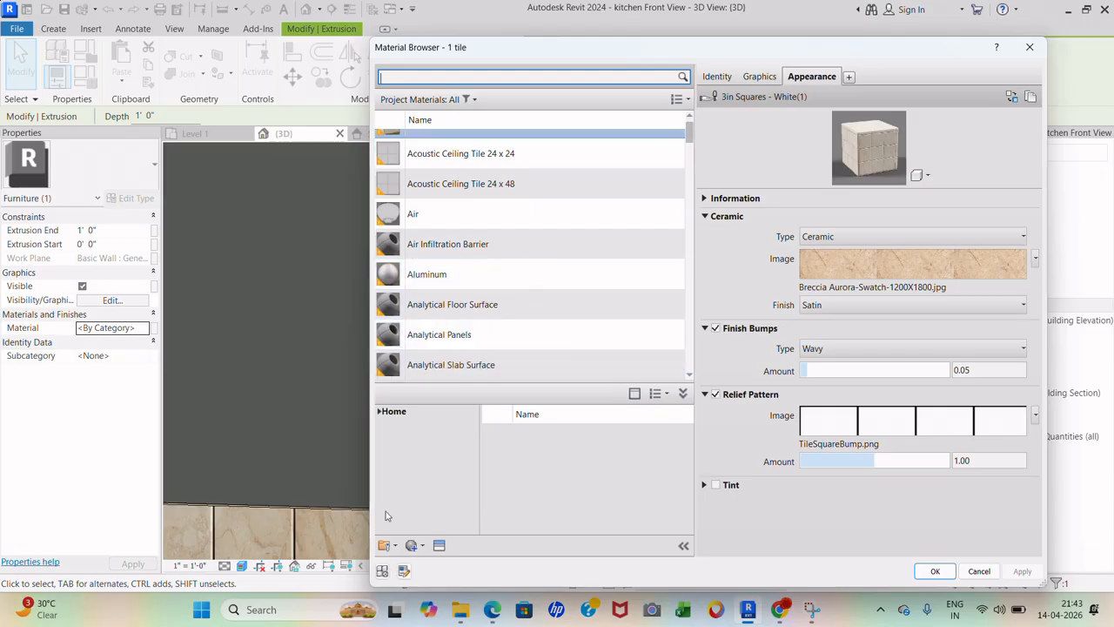
click(413, 545)
click(419, 563)
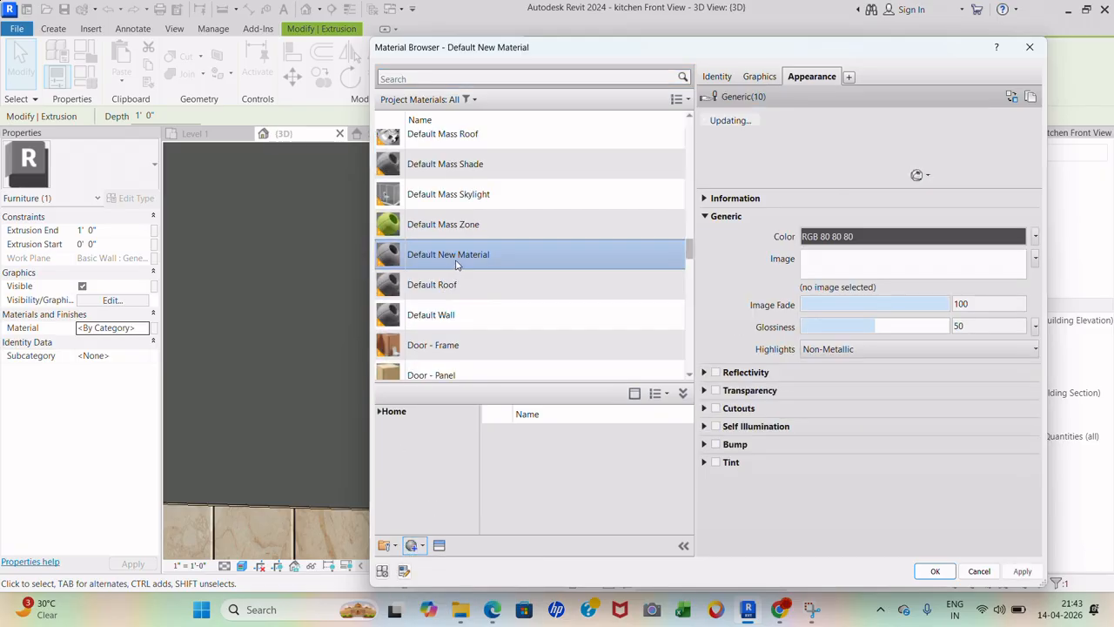
right_click(453, 260)
click(487, 270)
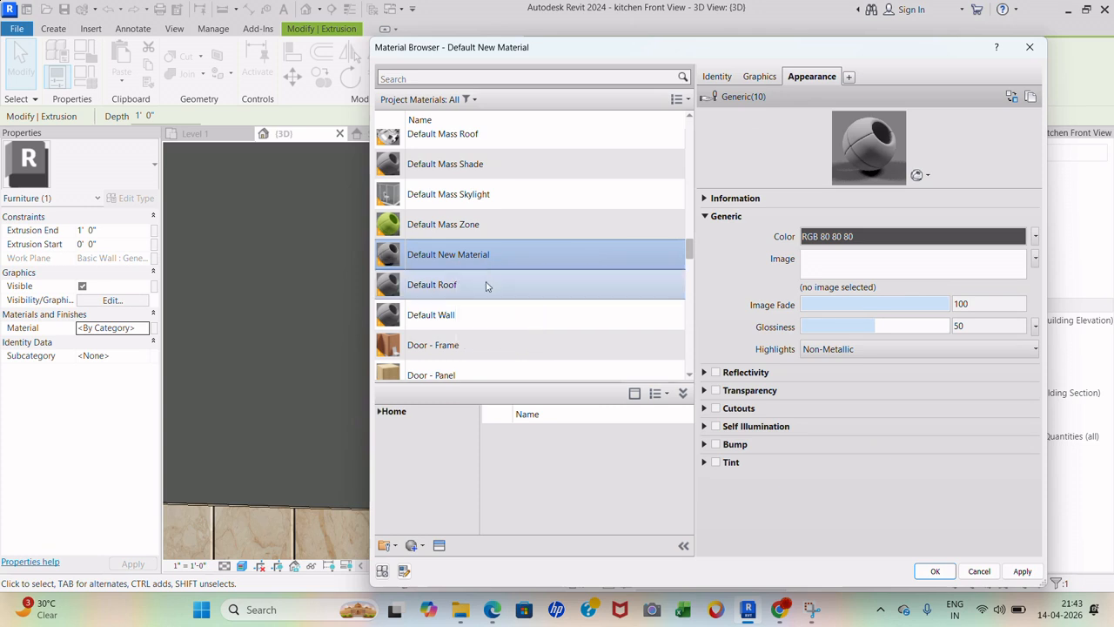
right_click(487, 256)
click(522, 311)
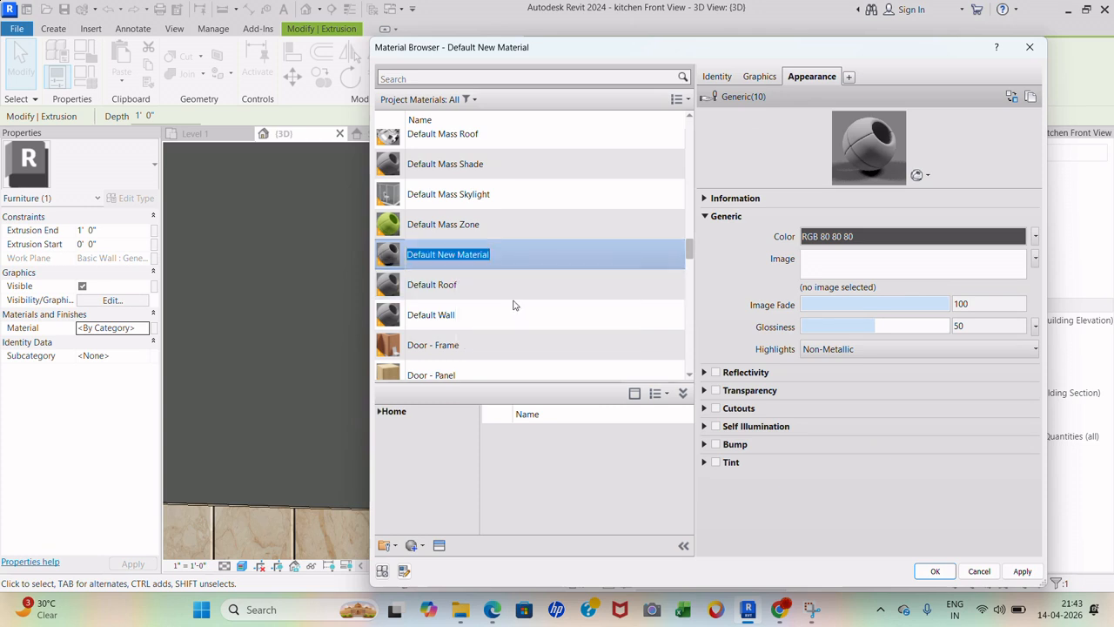
text(2 cabinet)
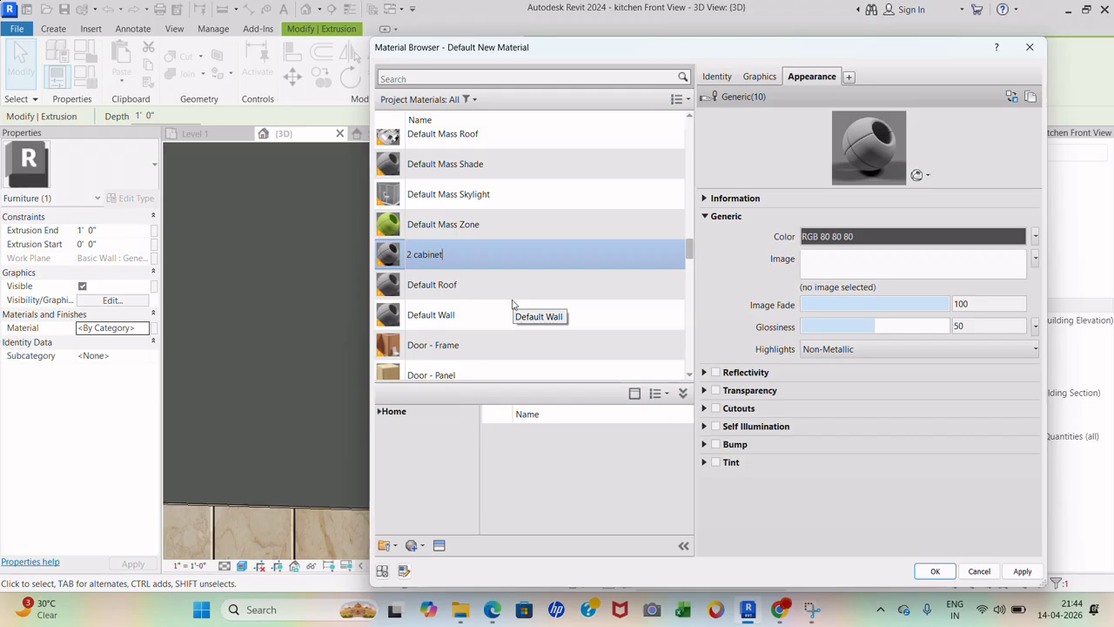
click(439, 545)
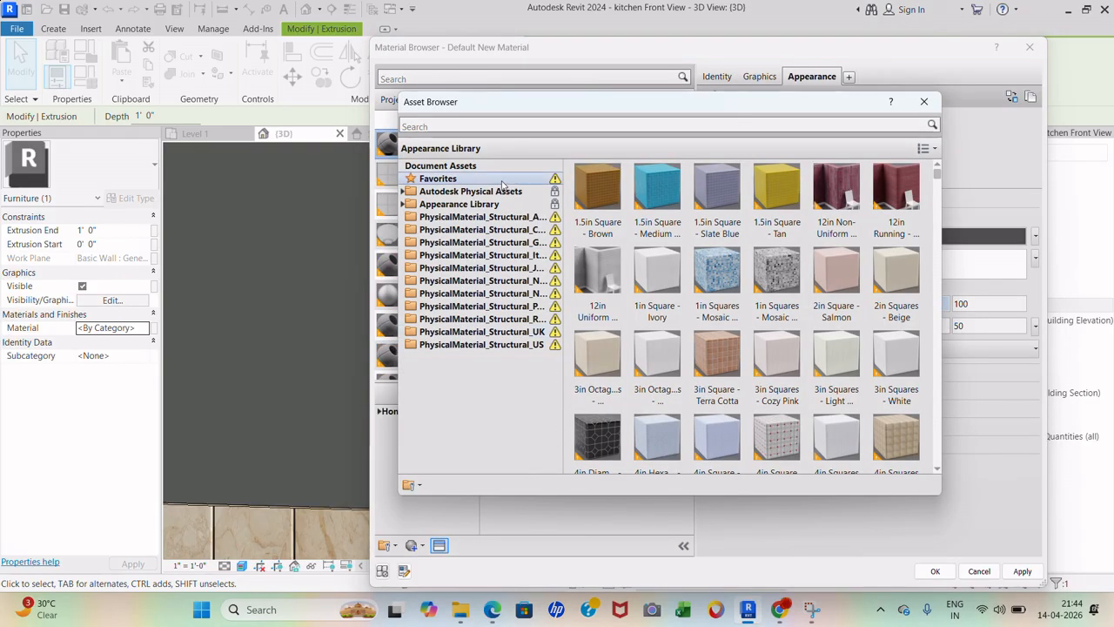
- Give '2 cabinet' the Metal > Bronze - Polished appearance and assign it to the upper cabinet
double_click(484, 206)
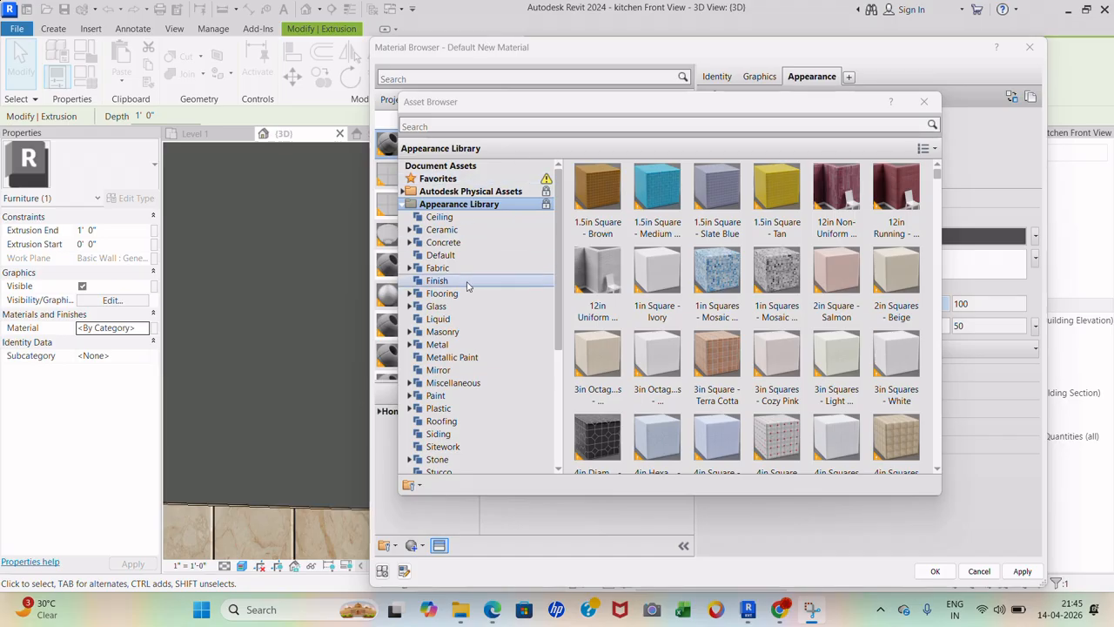
click(458, 345)
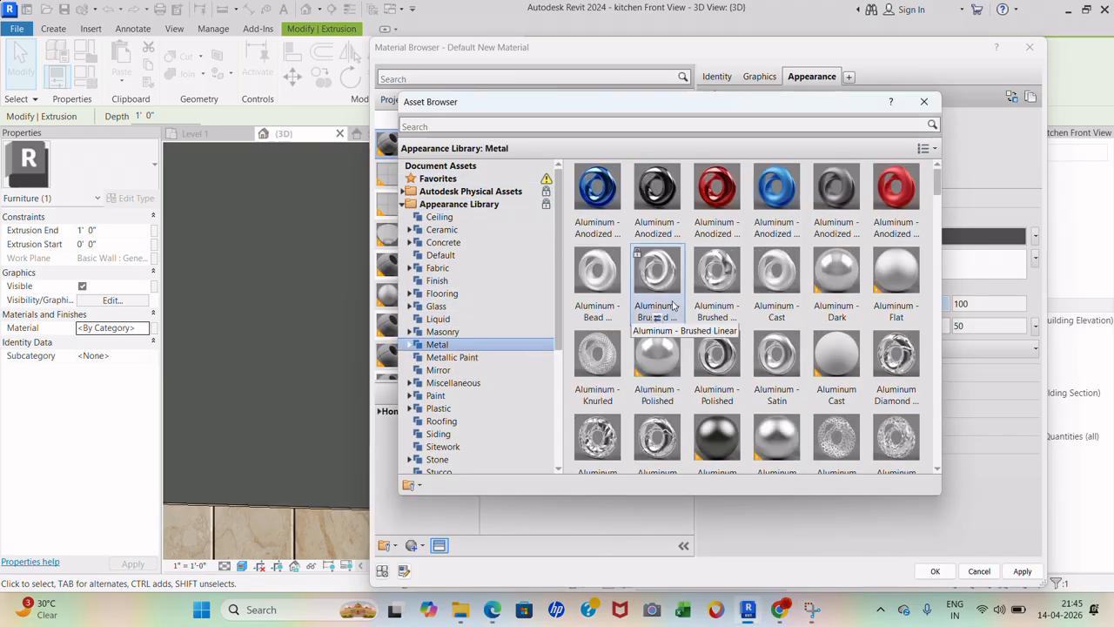
scroll(671, 318, down, 5)
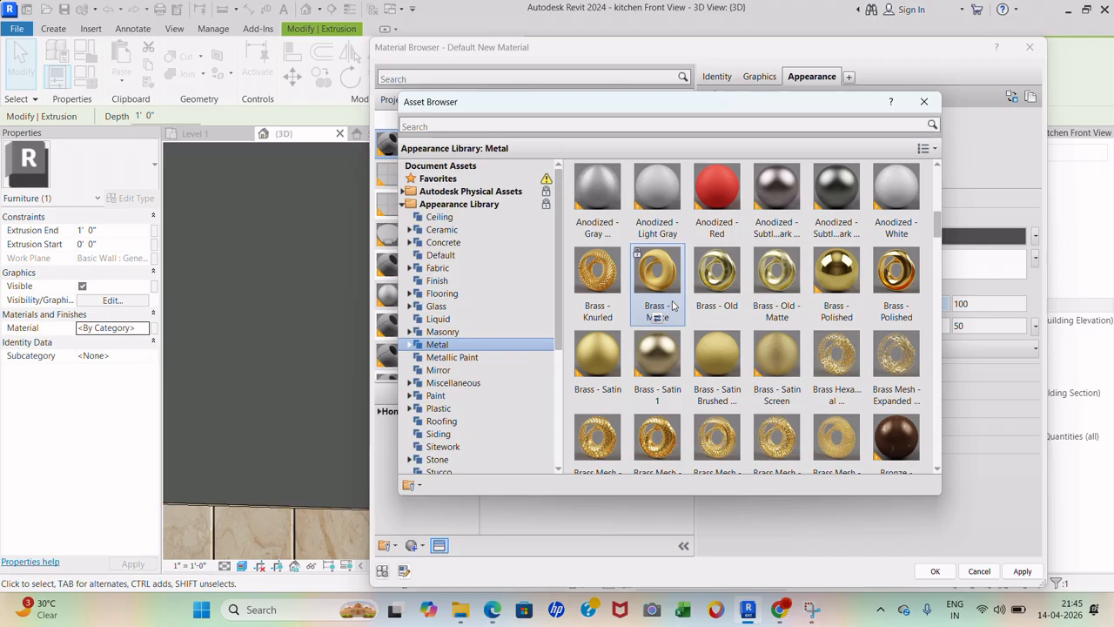
scroll(674, 315, down, 3)
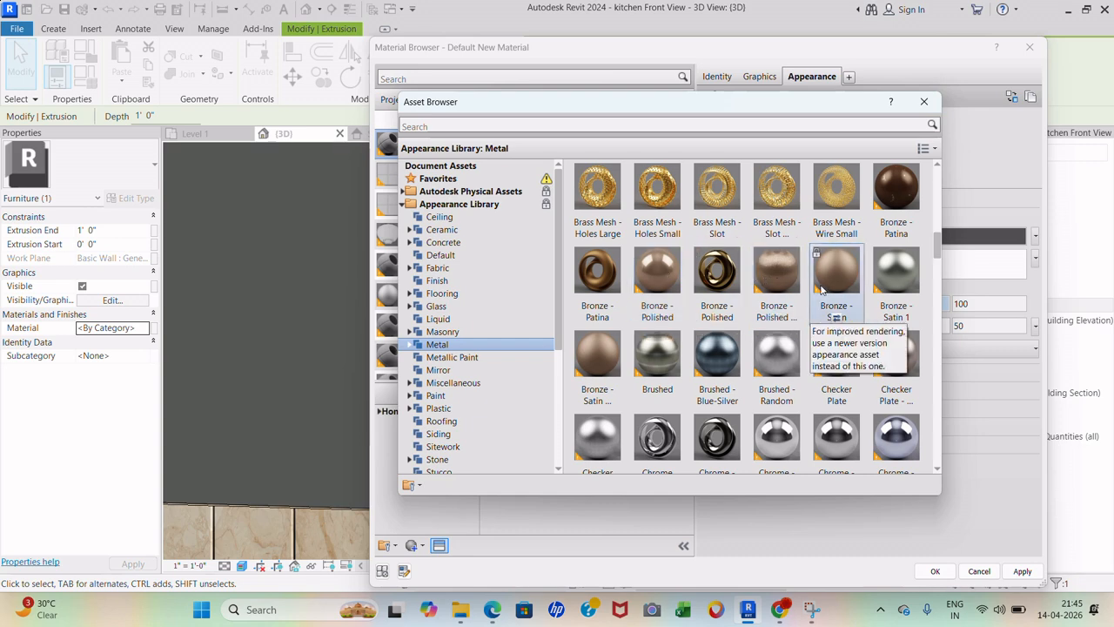
click(659, 320)
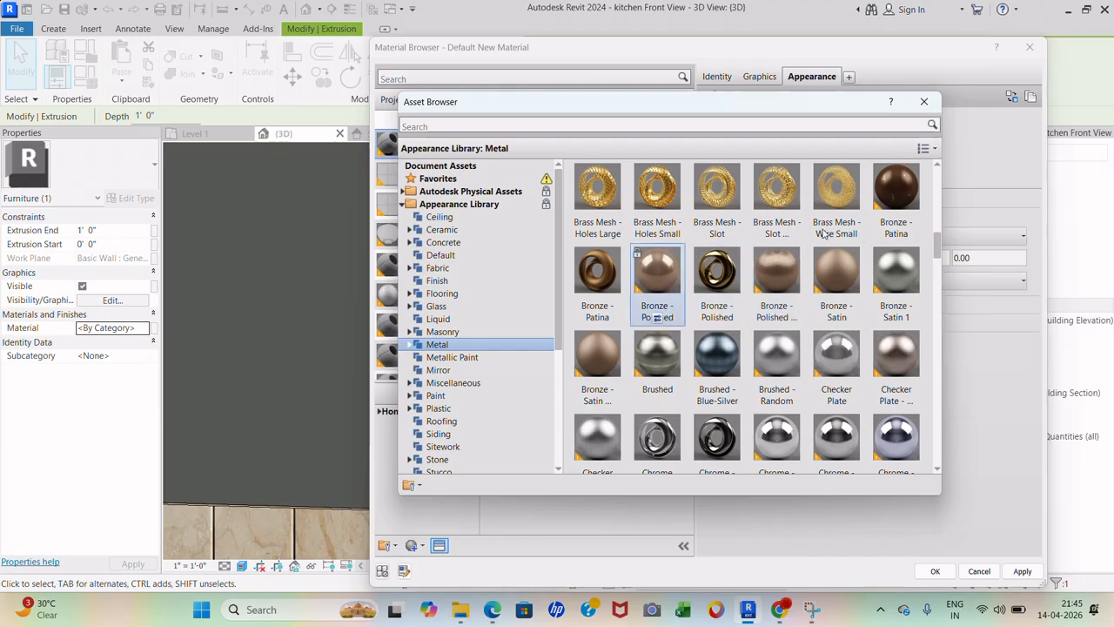
click(923, 101)
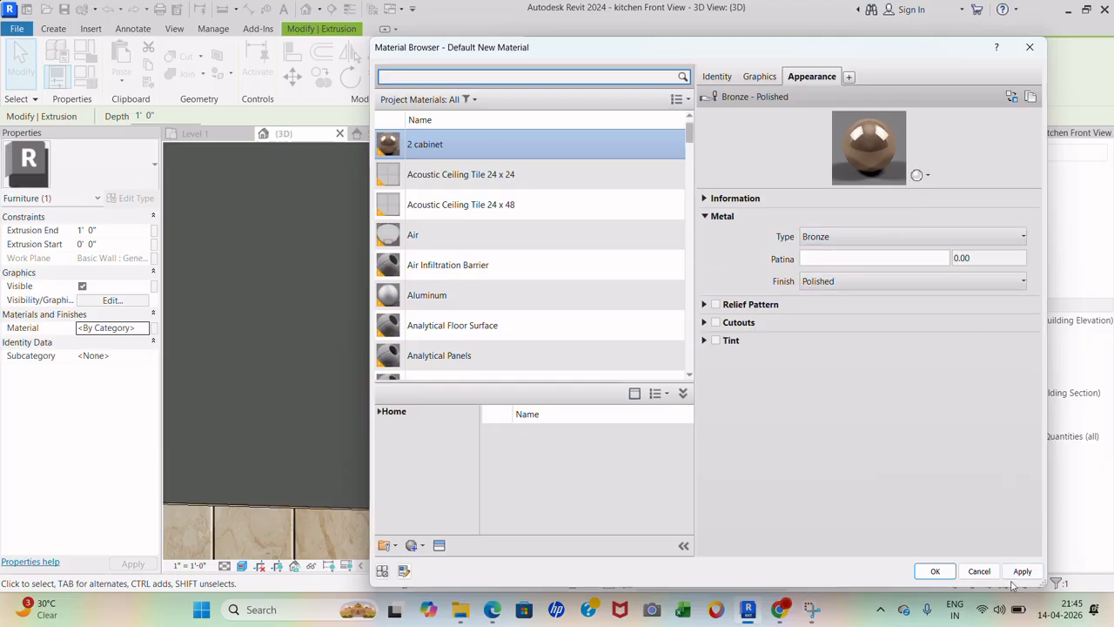
click(935, 571)
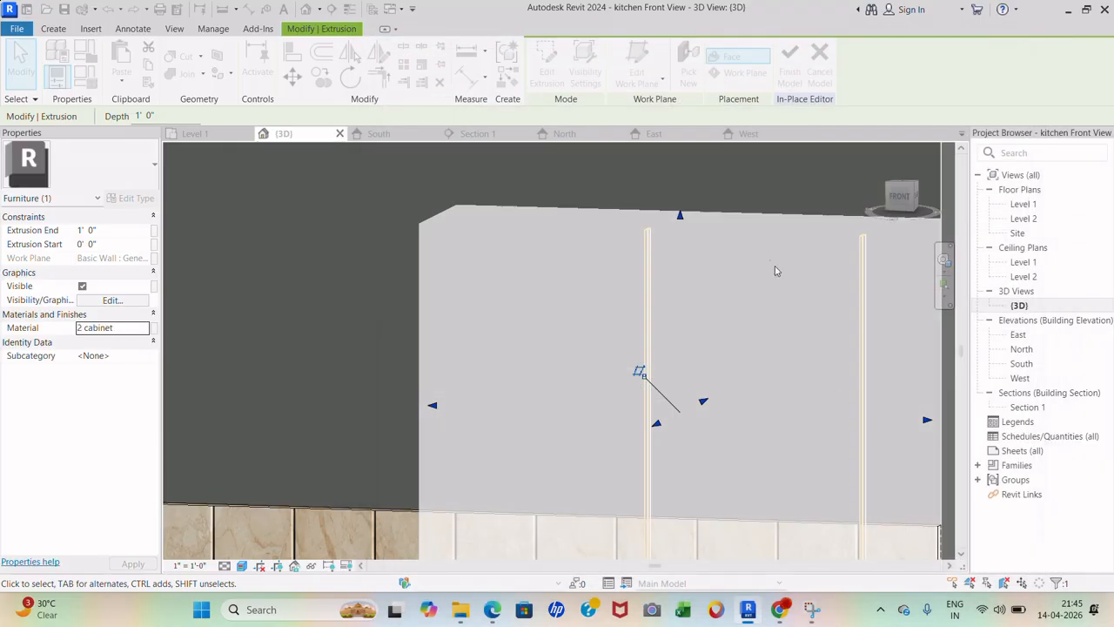
- Check the bronze cabinet, then select its lighter bottom panel and open its Material browser
click(776, 184)
scroll(706, 209, down, 2)
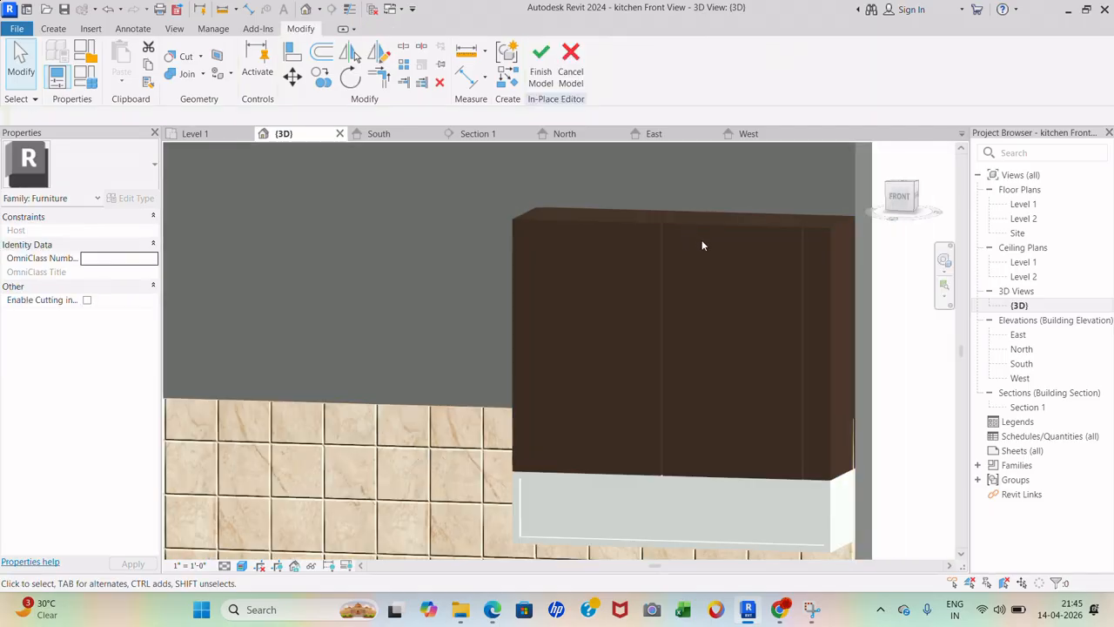
scroll(704, 245, down, 4)
scroll(740, 348, up, 5)
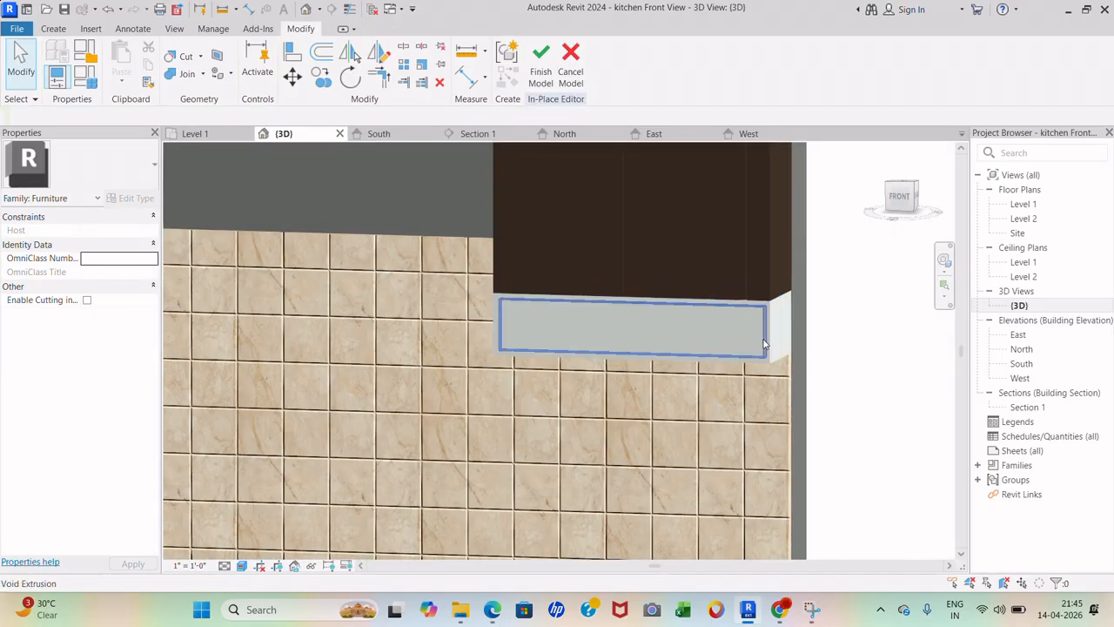
scroll(766, 369, up, 3)
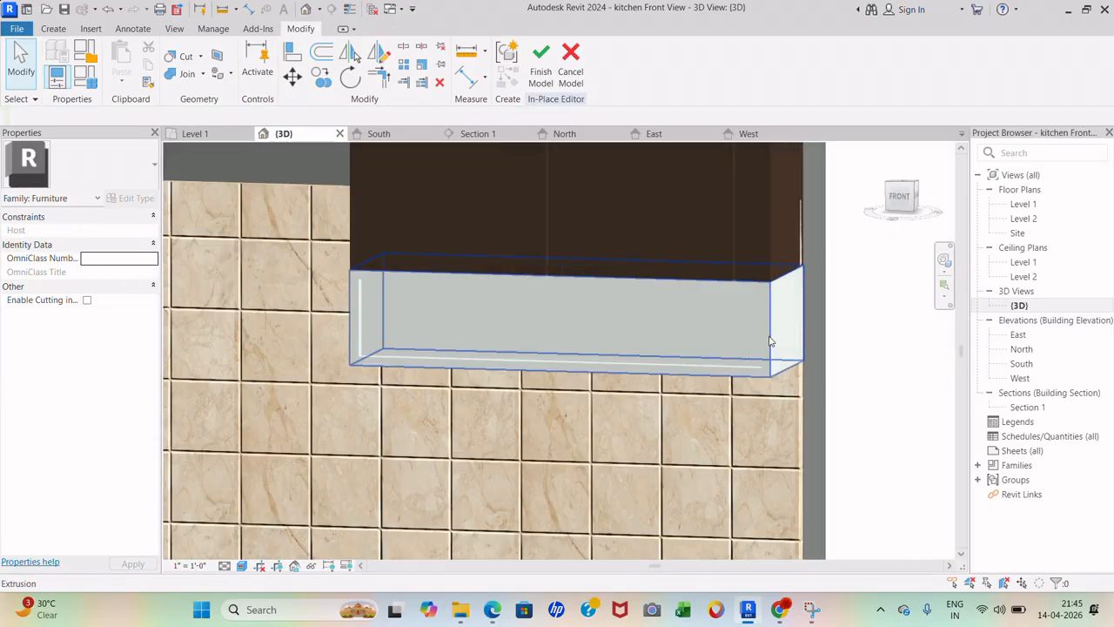
click(769, 329)
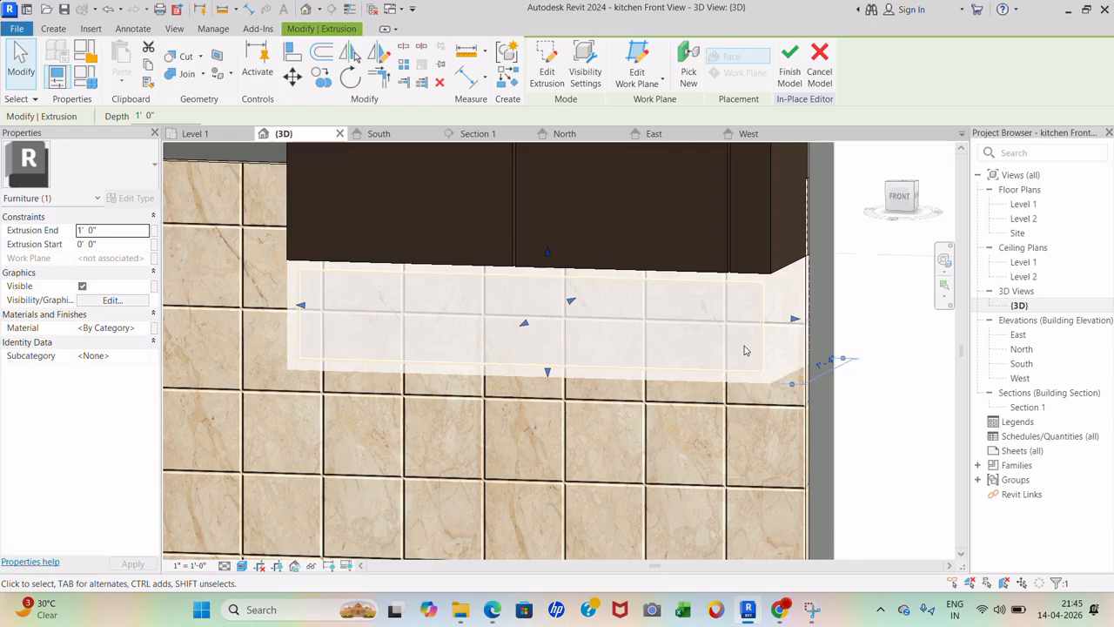
click(146, 328)
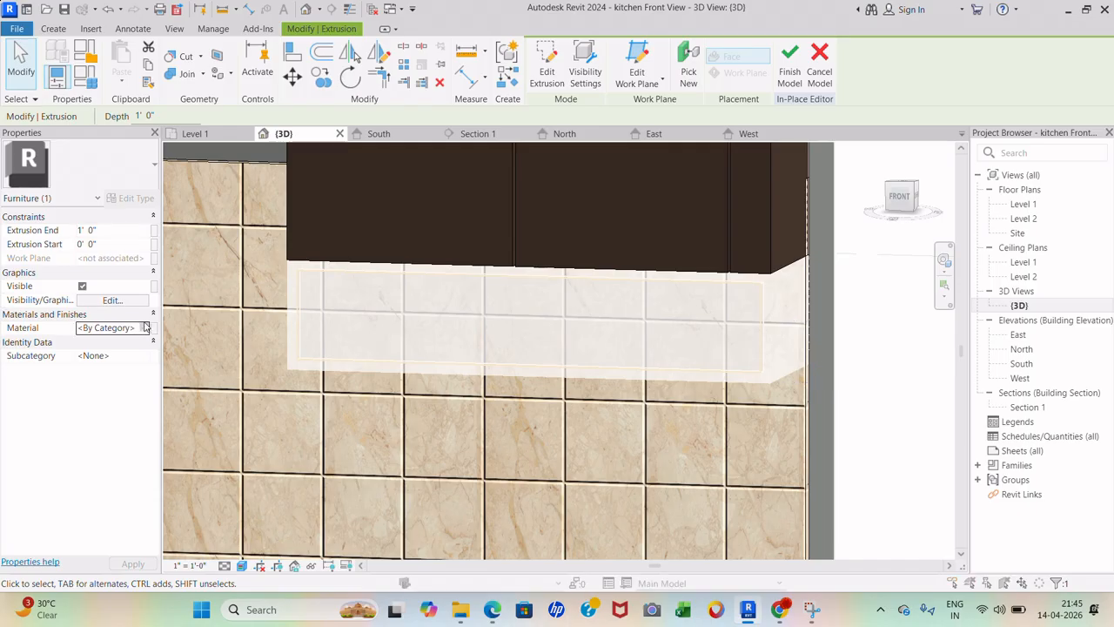
click(145, 327)
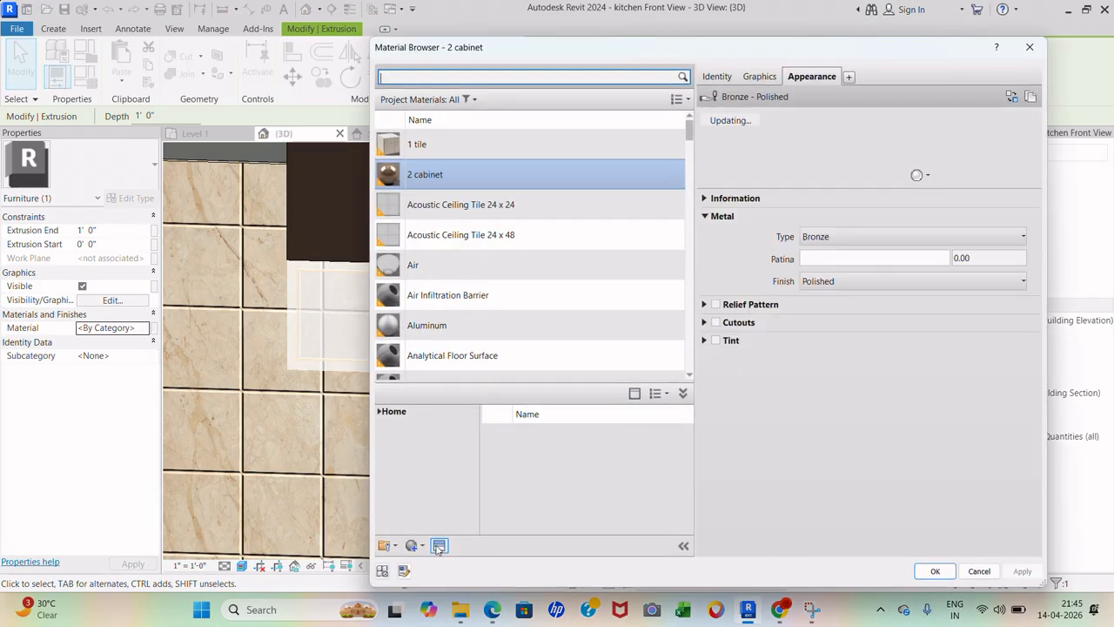
- Create a new blank material, then delete it as unwanted
click(416, 549)
click(430, 564)
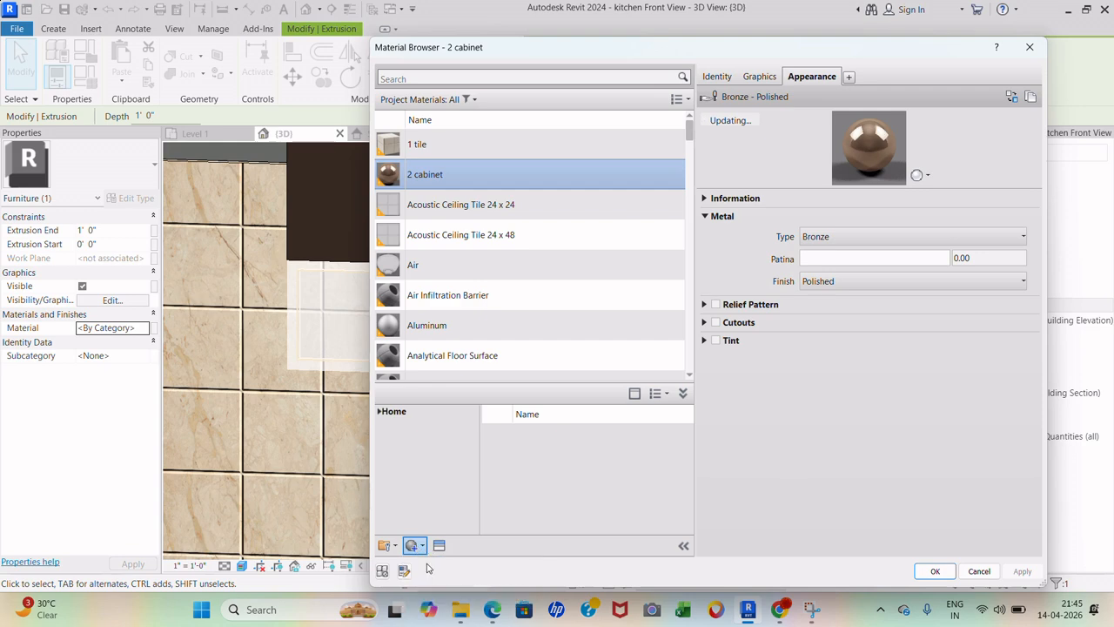
right_click(433, 253)
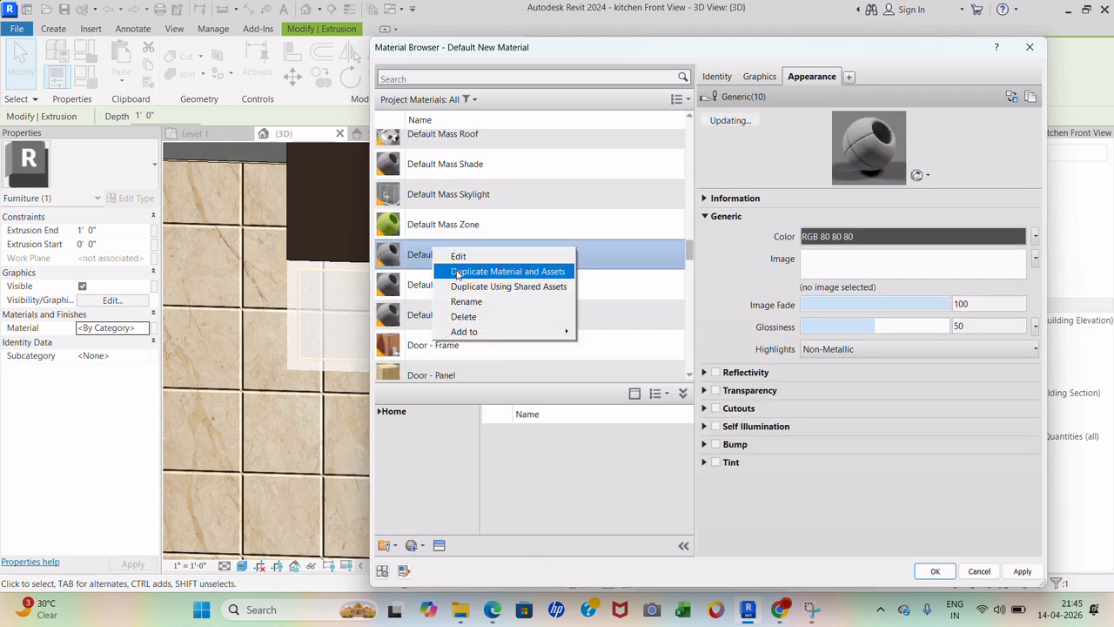
click(464, 316)
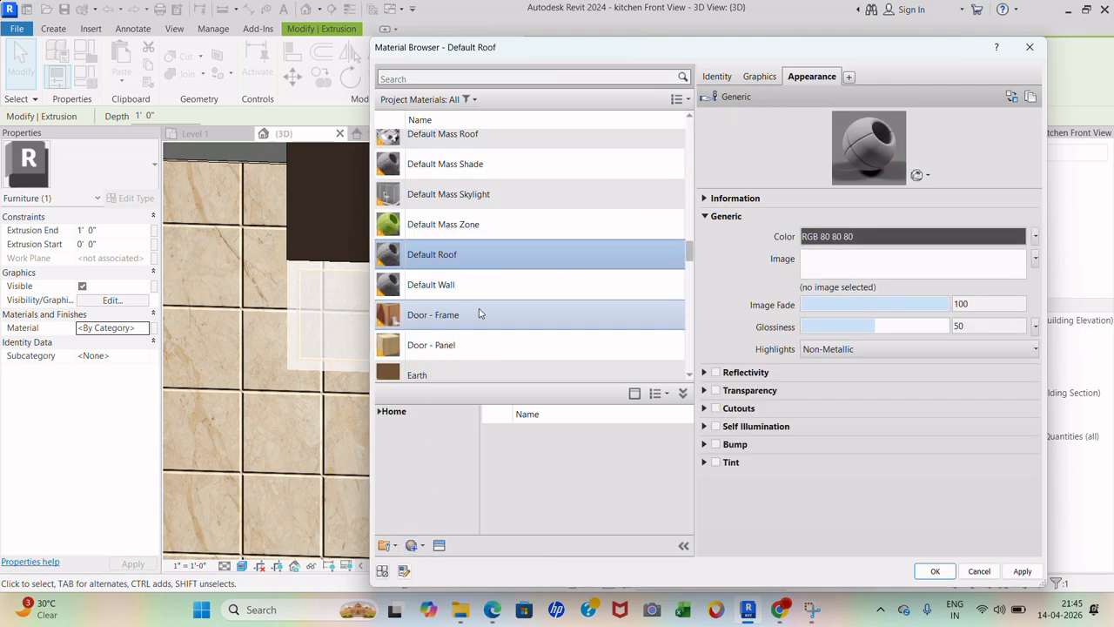
- Create another new material and rename it '3 shelf'
click(416, 546)
click(426, 566)
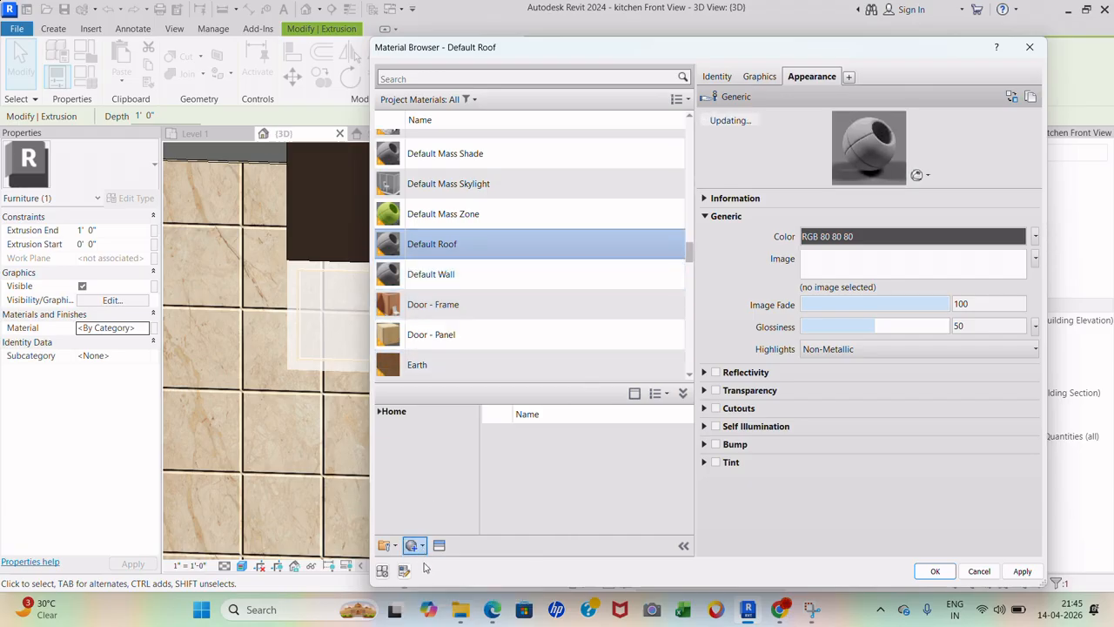
right_click(454, 257)
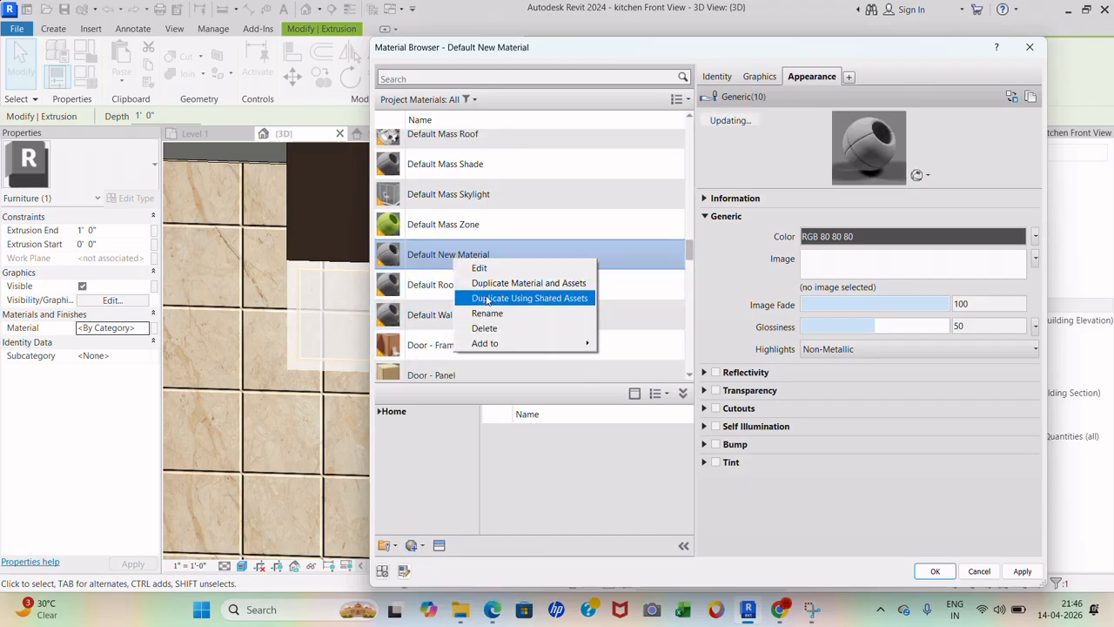
click(488, 313)
text(3 shelf)
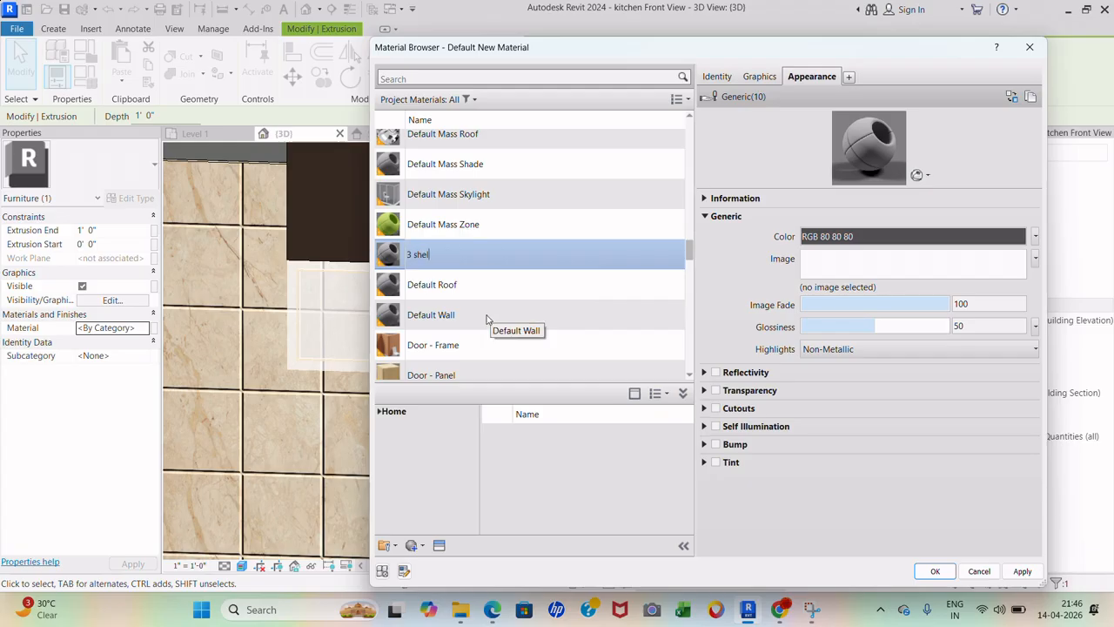
click(439, 546)
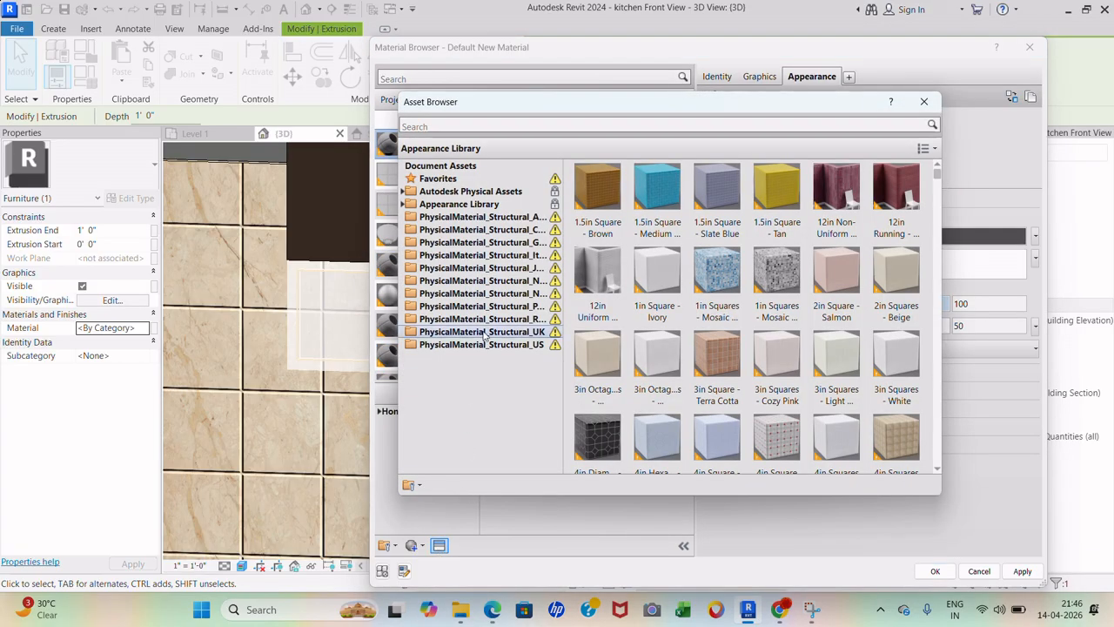
- Expand the Appearance Library and browse Metal's Aluminum, Brass, Bronze and Gold appearances
click(506, 206)
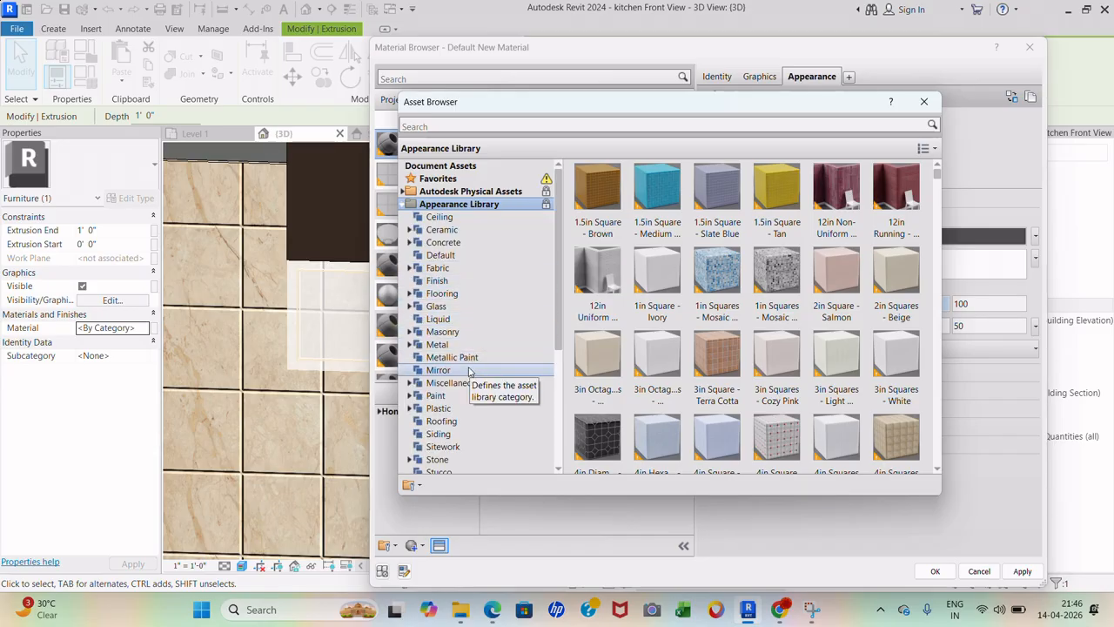
click(471, 347)
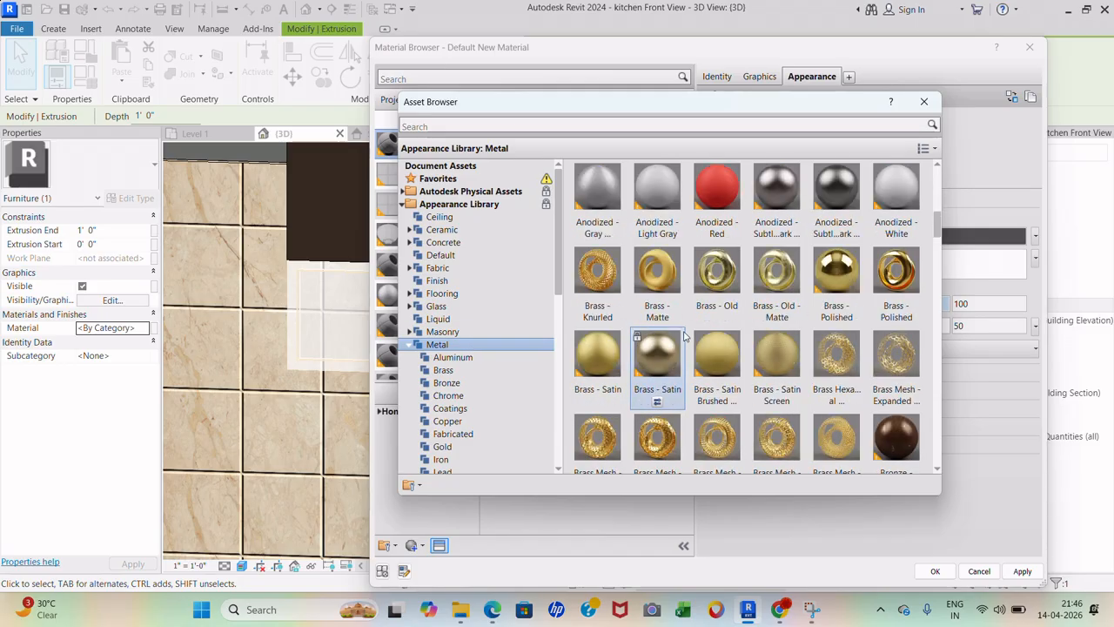
scroll(684, 337, down, 5)
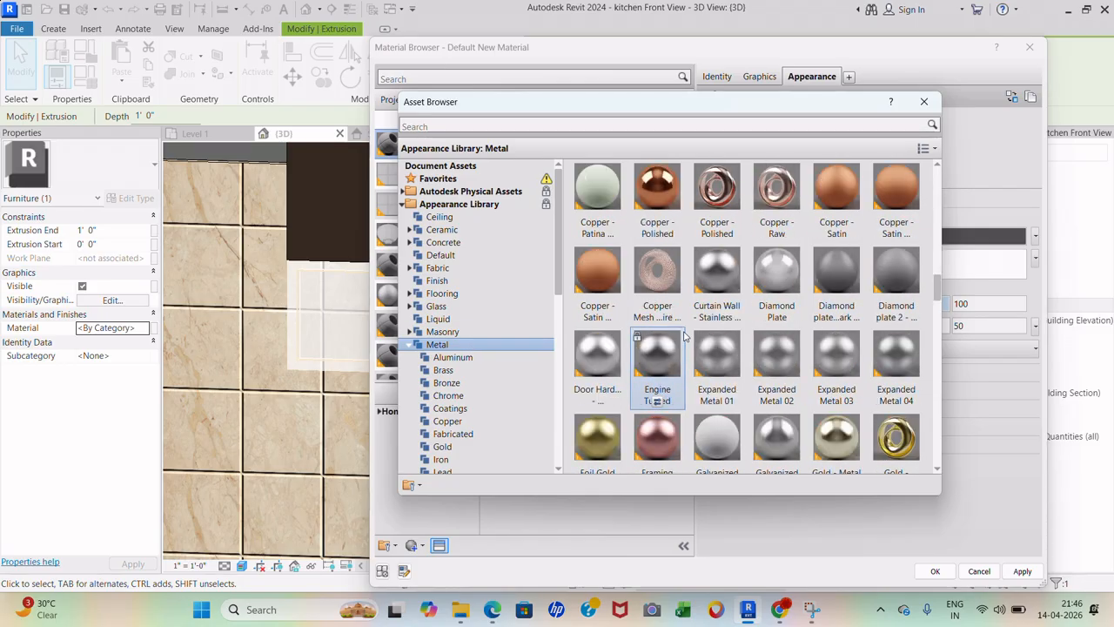
scroll(684, 337, down, 3)
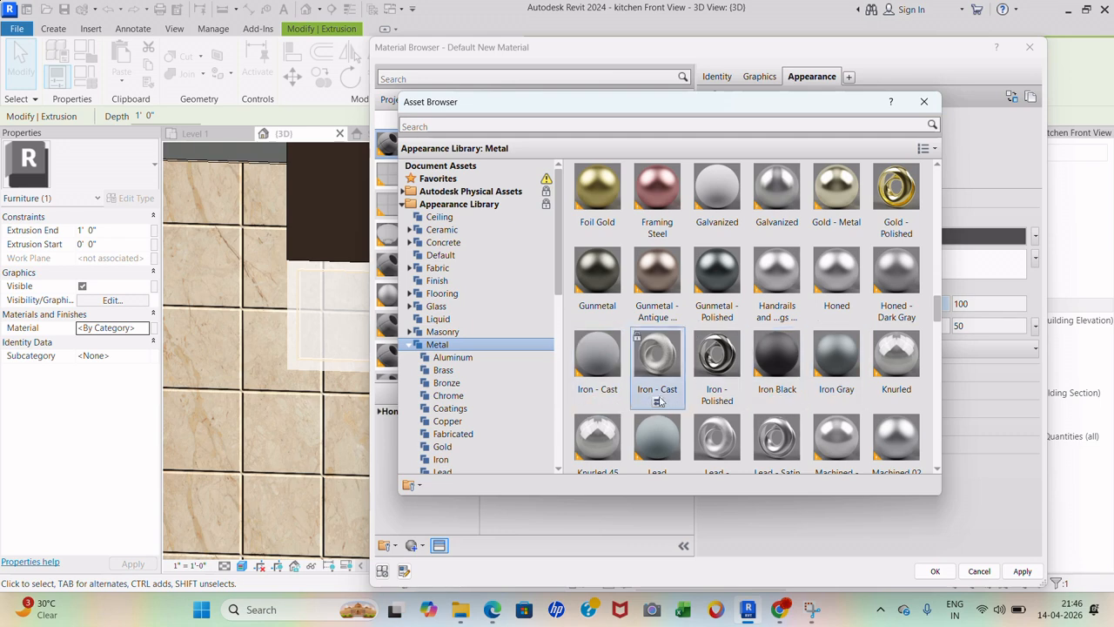
scroll(661, 379, up, 6)
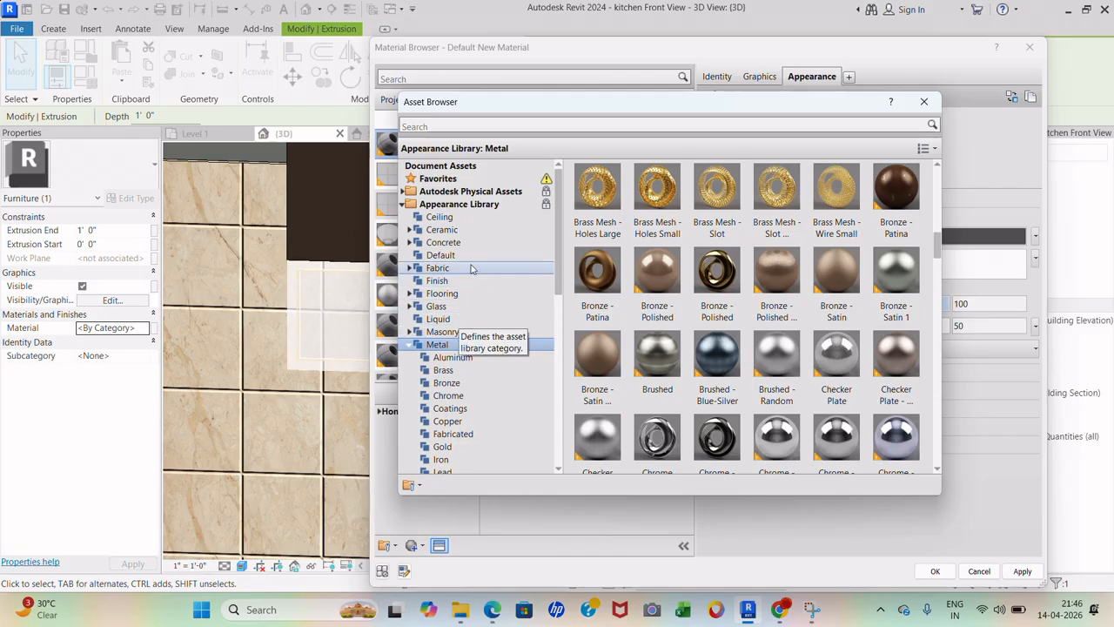
click(471, 358)
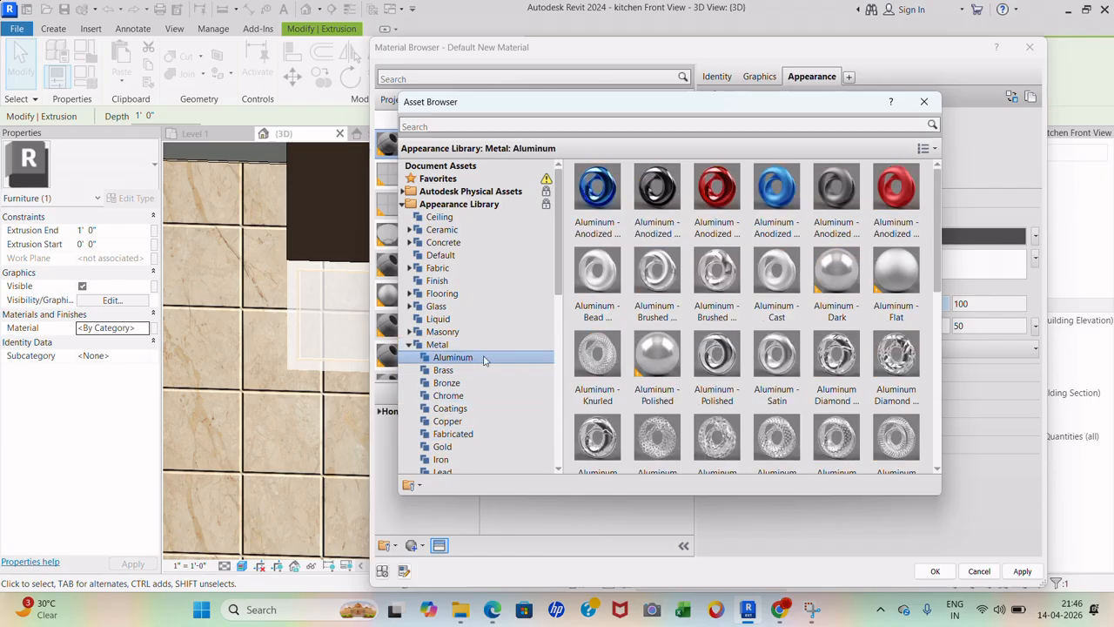
click(477, 371)
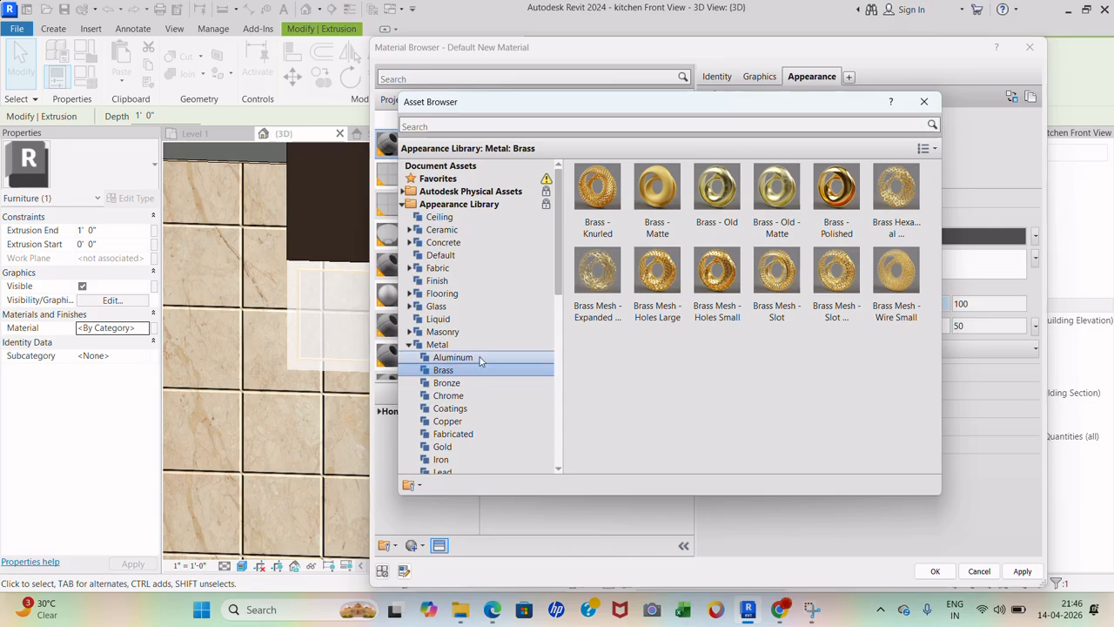
click(475, 384)
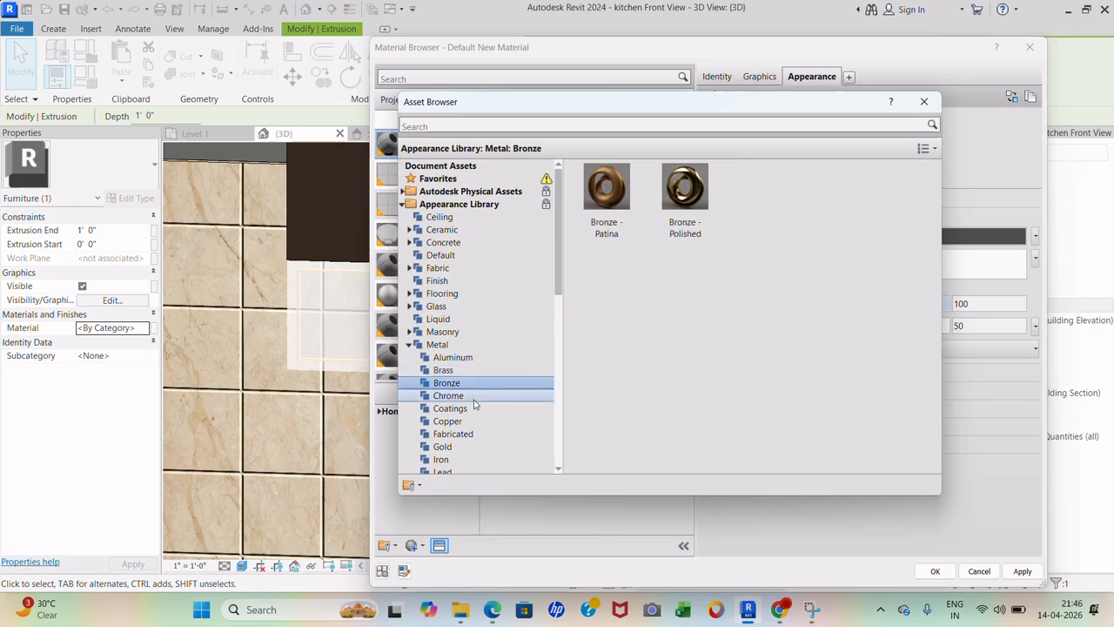
click(470, 448)
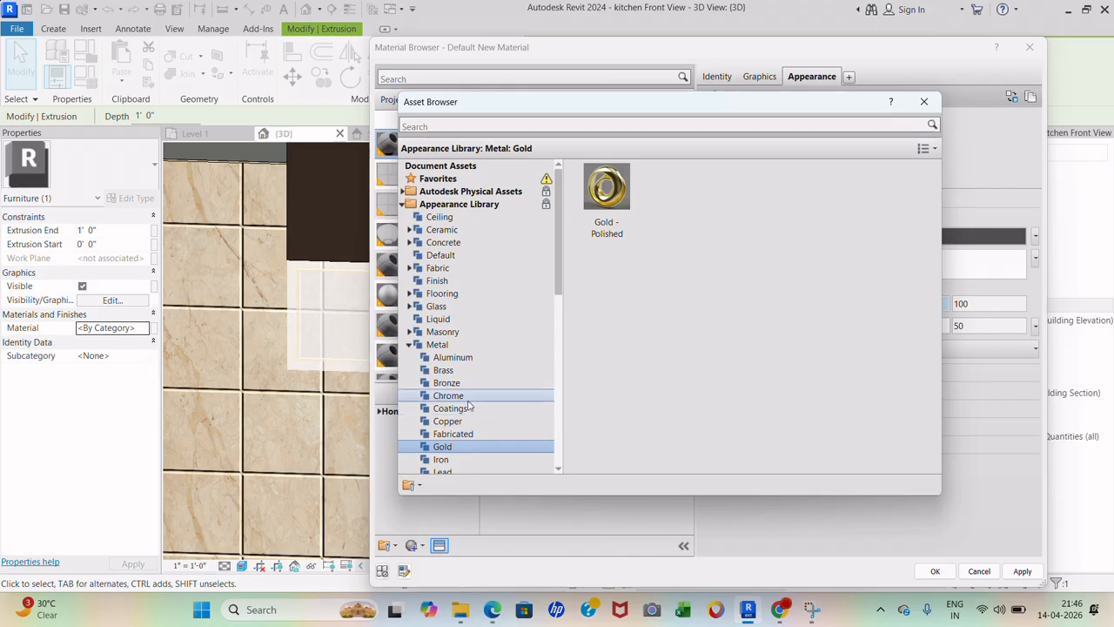
click(474, 348)
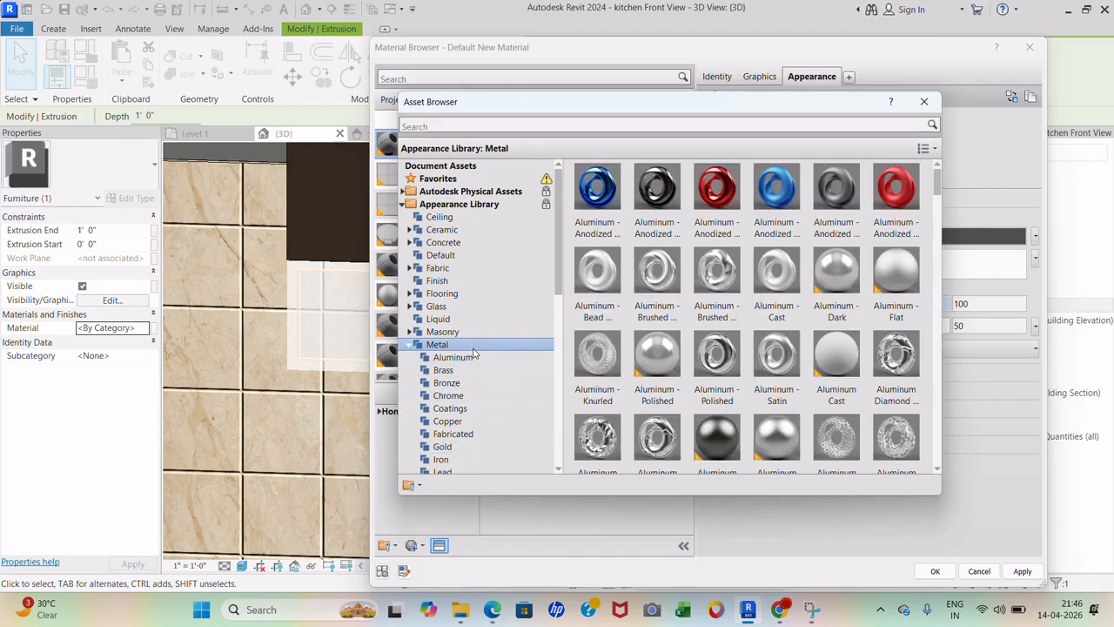
- Browse the Metallic Paint appearance swatches
scroll(475, 383, down, 4)
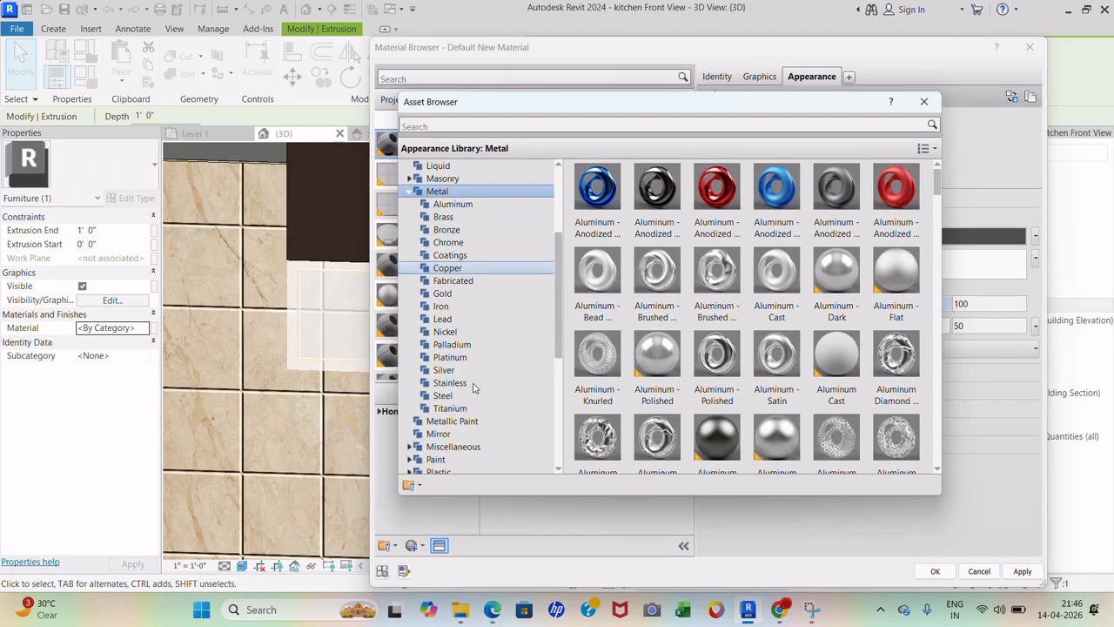
click(475, 423)
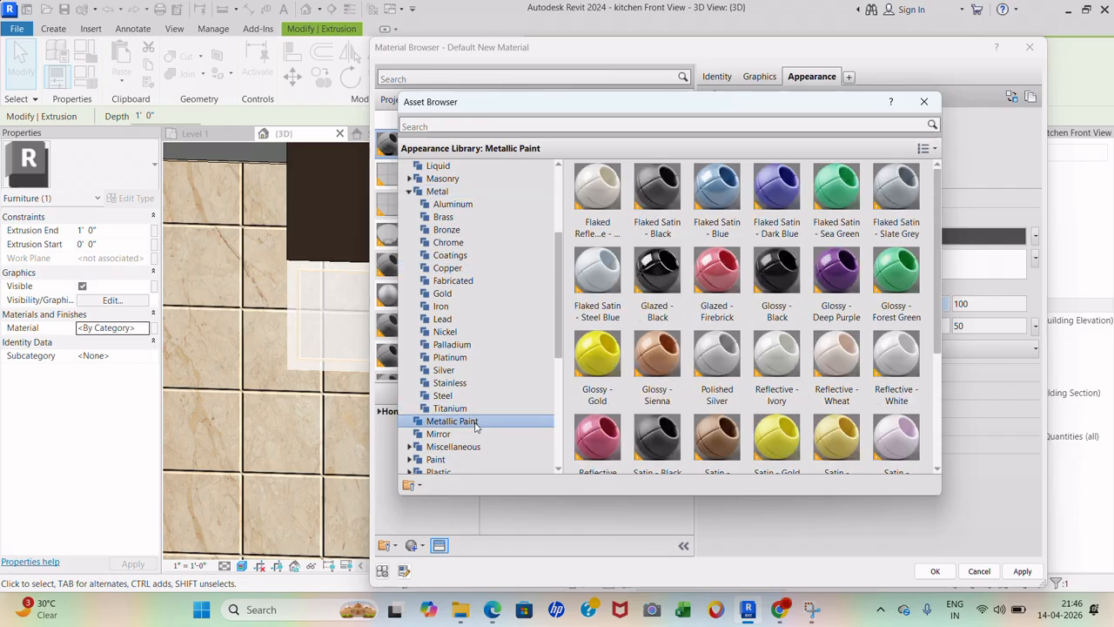
scroll(475, 425, down, 1)
scroll(476, 427, down, 2)
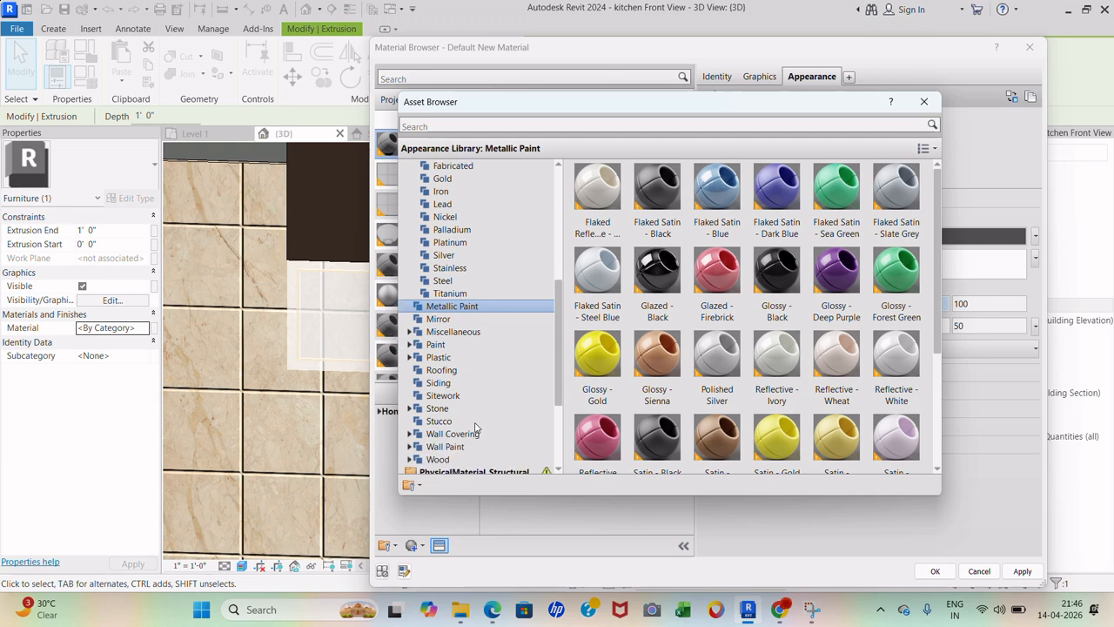
- Look through the Wood appearance swatches, from Andiroba to Yellow Pine
click(473, 459)
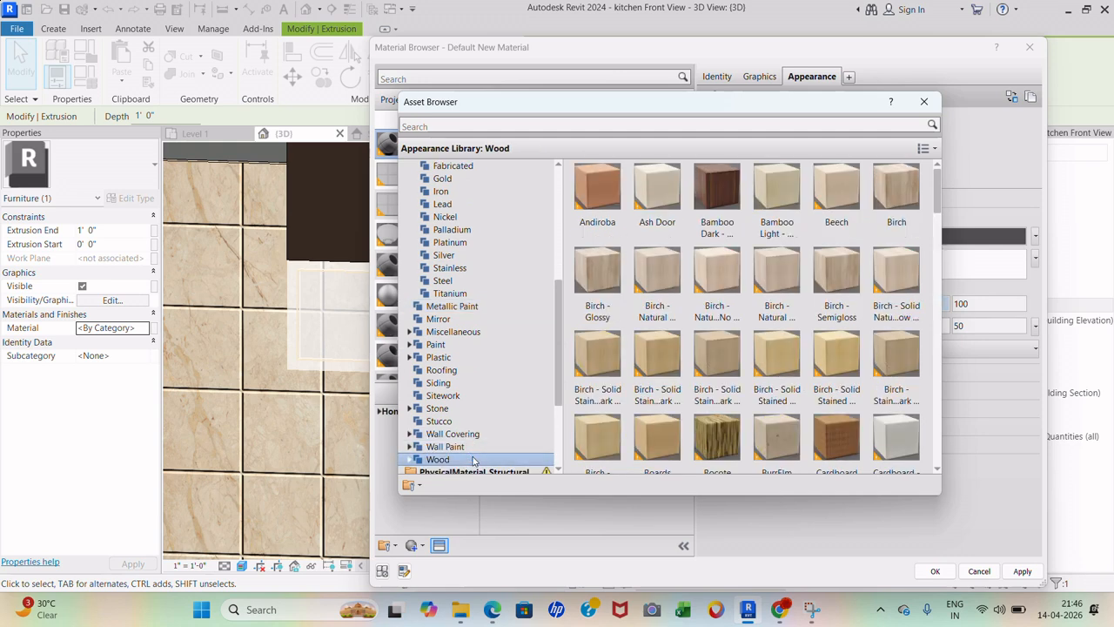
scroll(621, 418, down, 1)
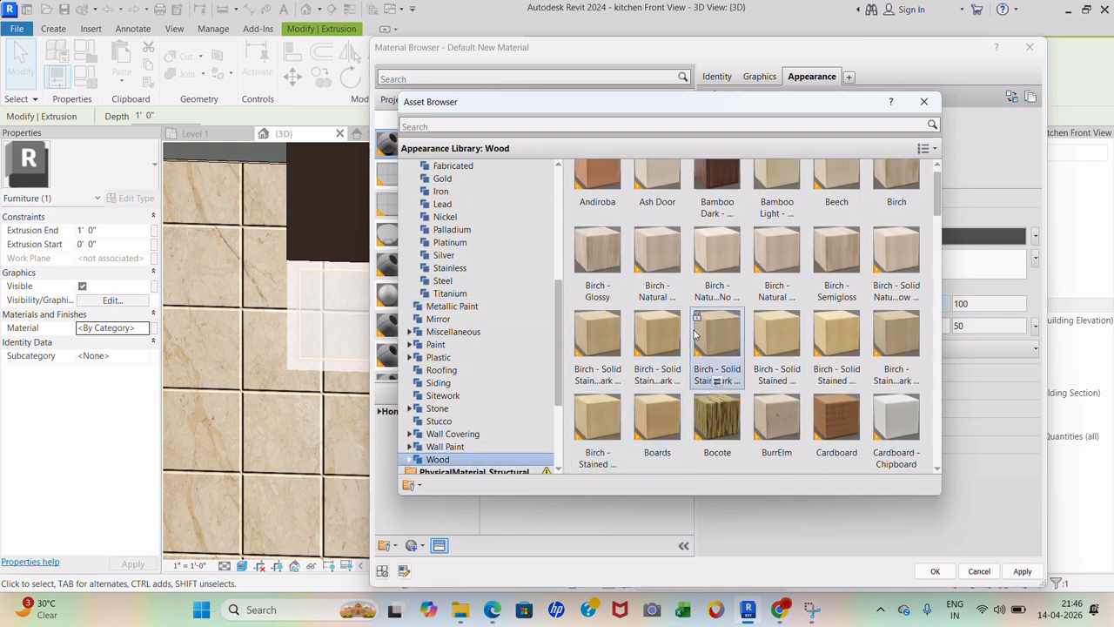
scroll(695, 333, down, 3)
scroll(694, 333, down, 3)
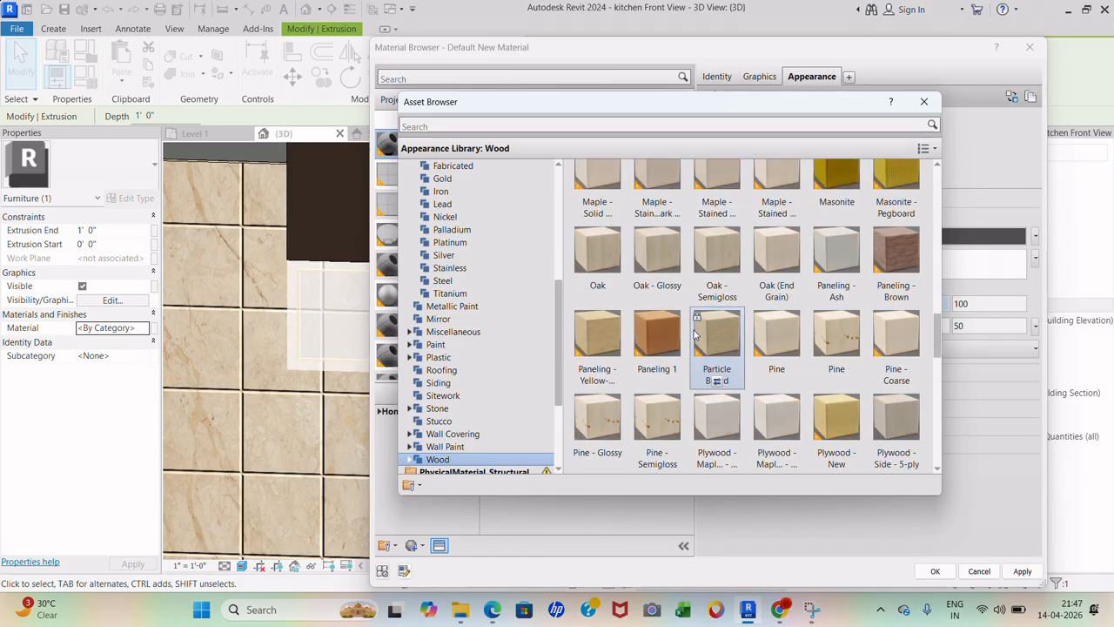
scroll(694, 333, down, 3)
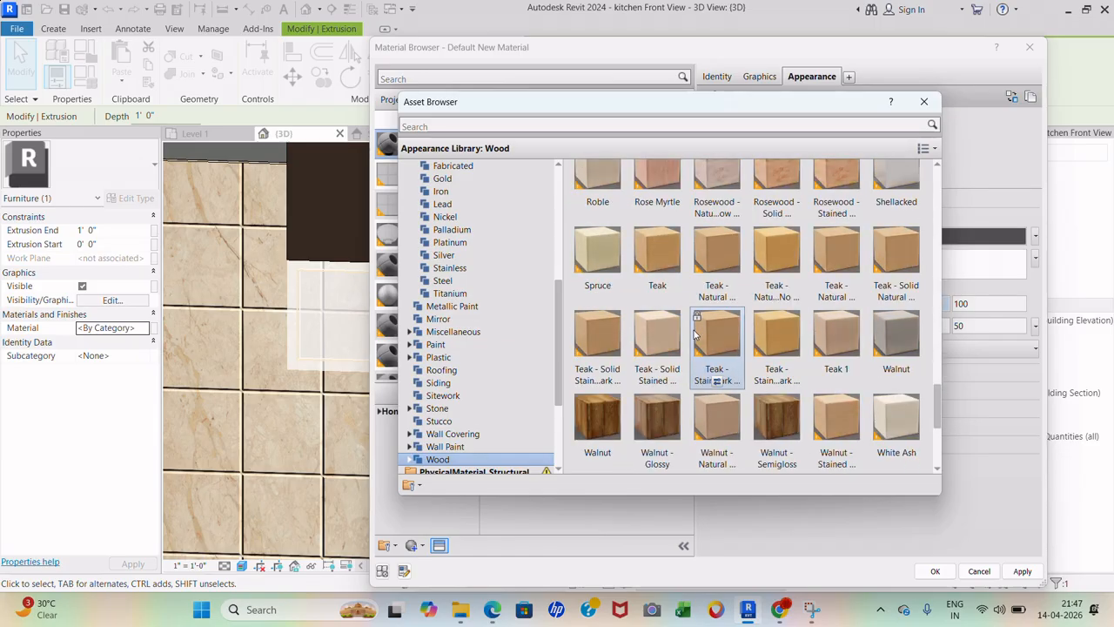
scroll(725, 332, down, 3)
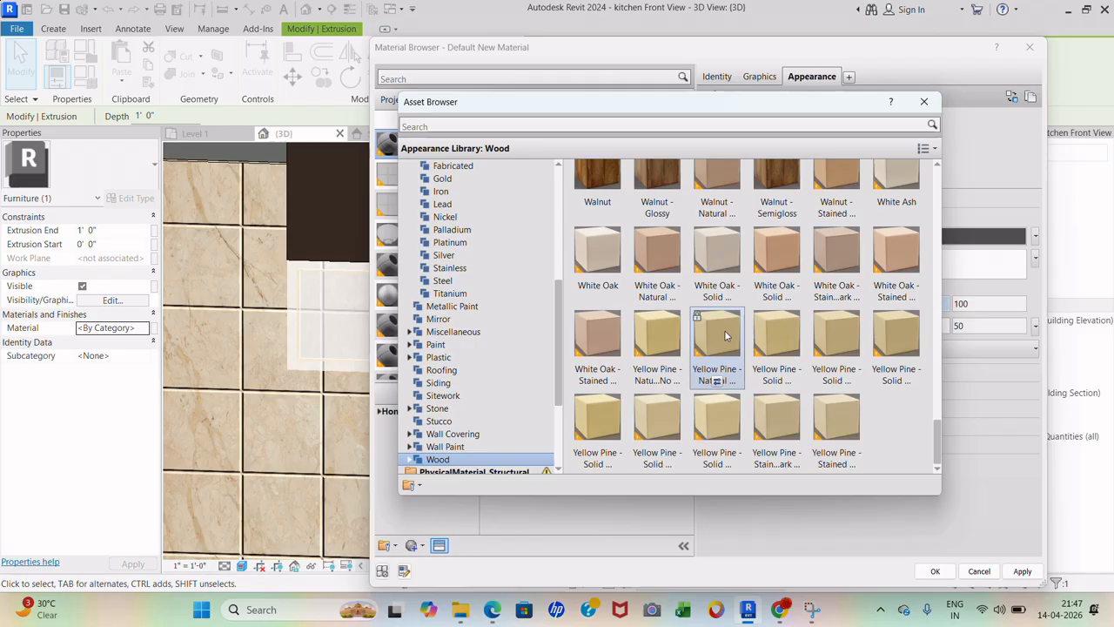
scroll(725, 335, up, 6)
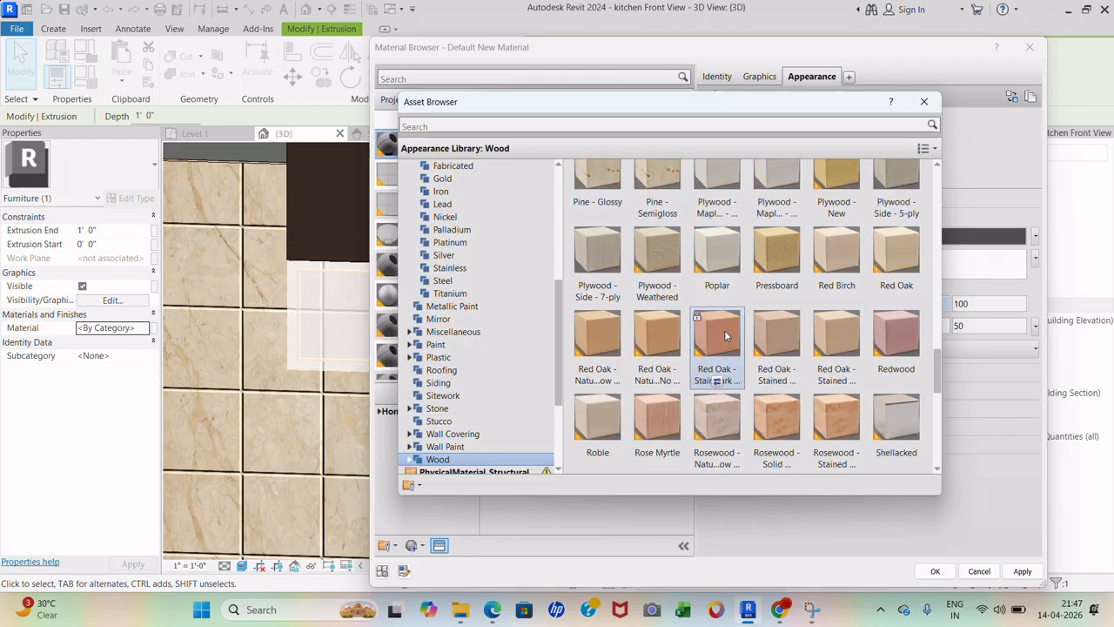
scroll(725, 330, up, 15)
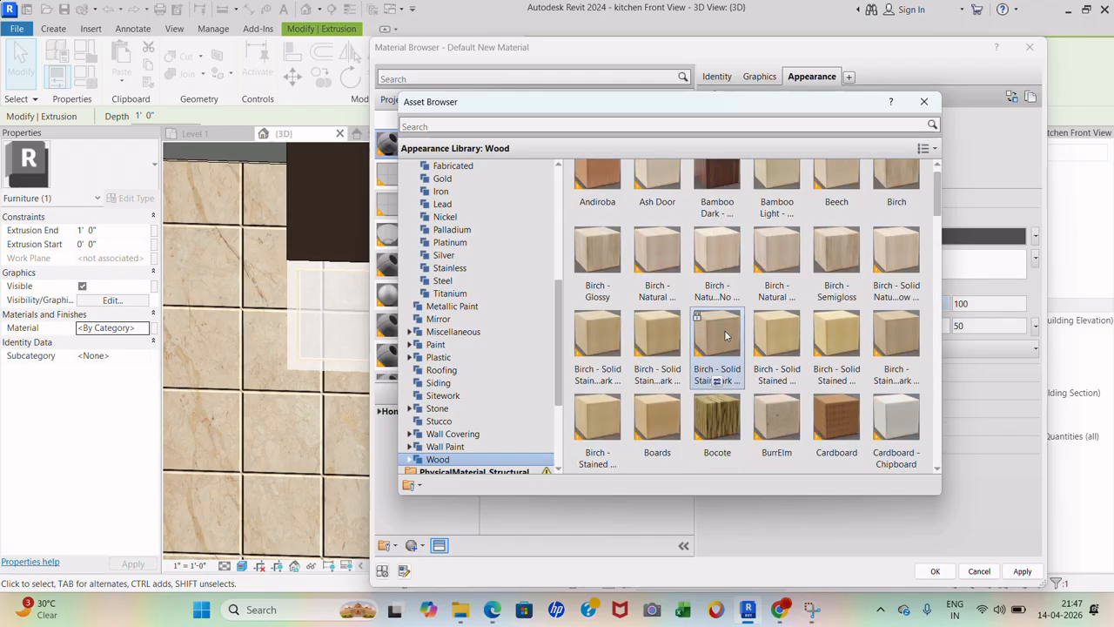
scroll(724, 330, down, 3)
scroll(724, 335, down, 3)
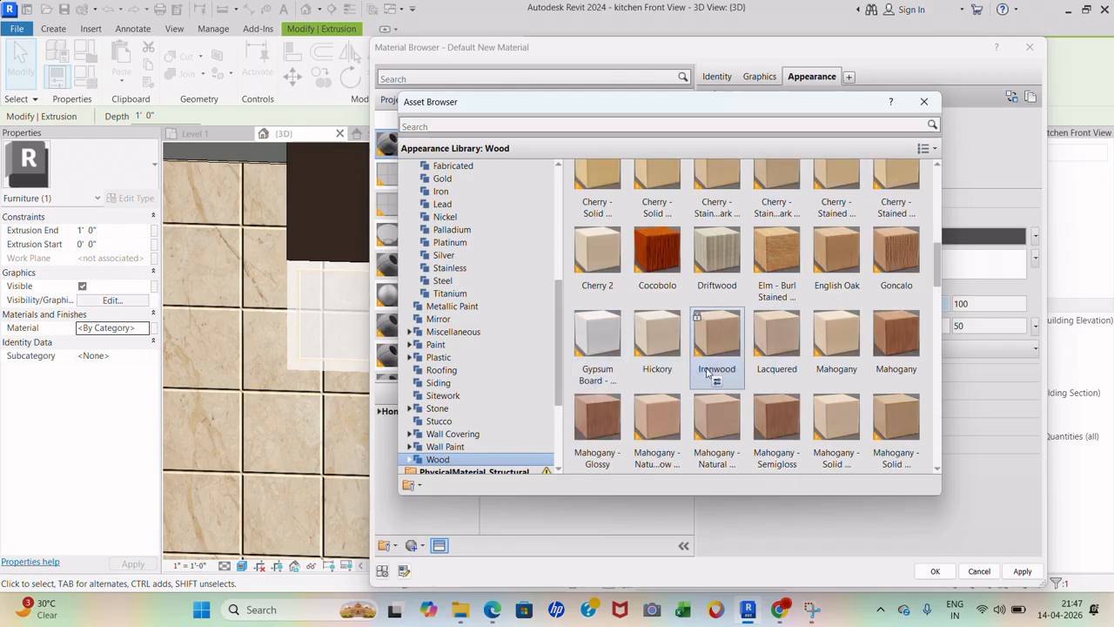
scroll(710, 372, down, 9)
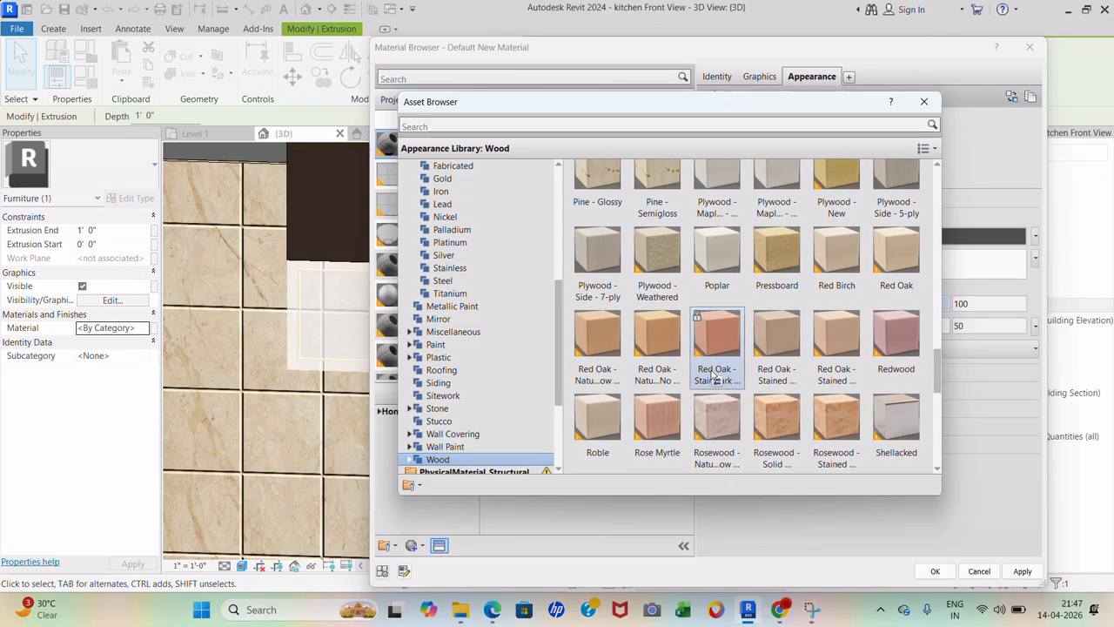
scroll(713, 375, down, 6)
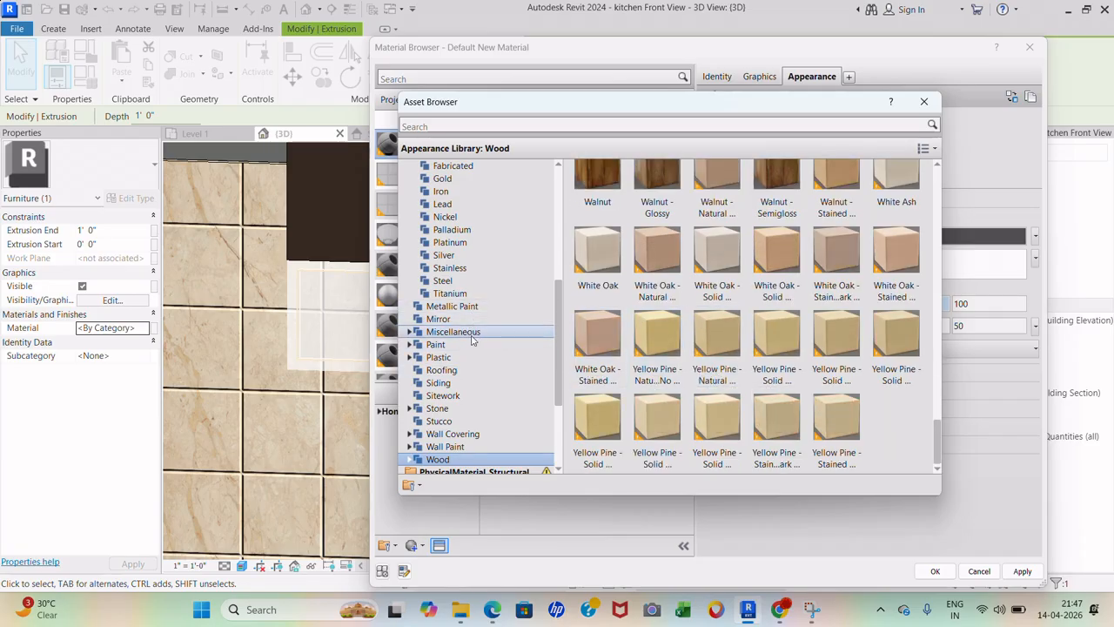
scroll(473, 314, up, 4)
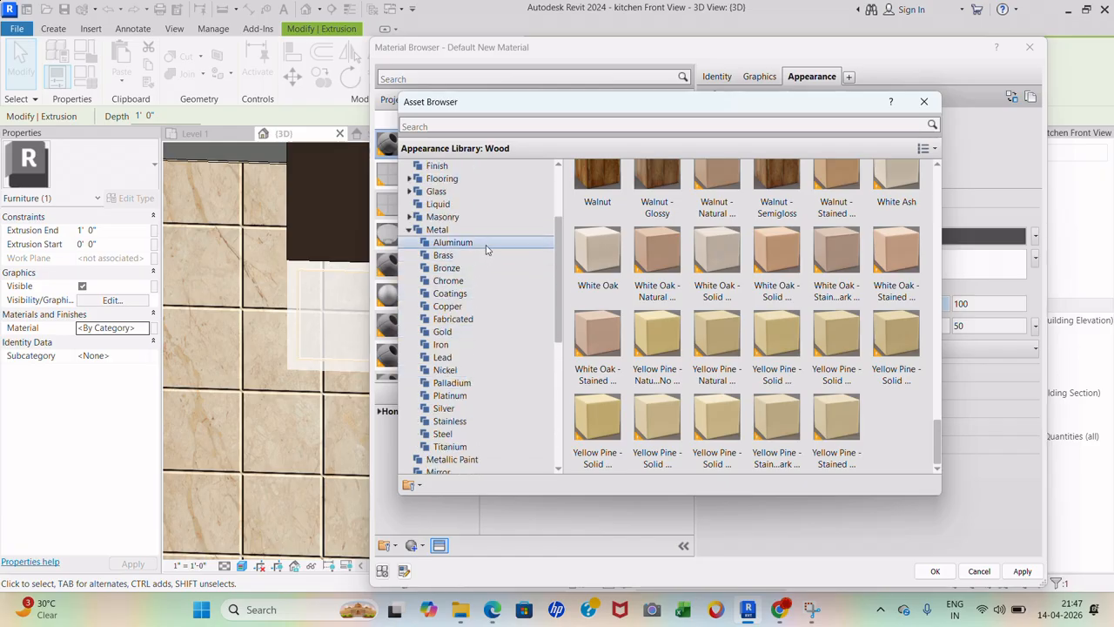
- Browse the Aluminum appearance assets, then close the library without choosing
click(487, 247)
scroll(713, 296, down, 5)
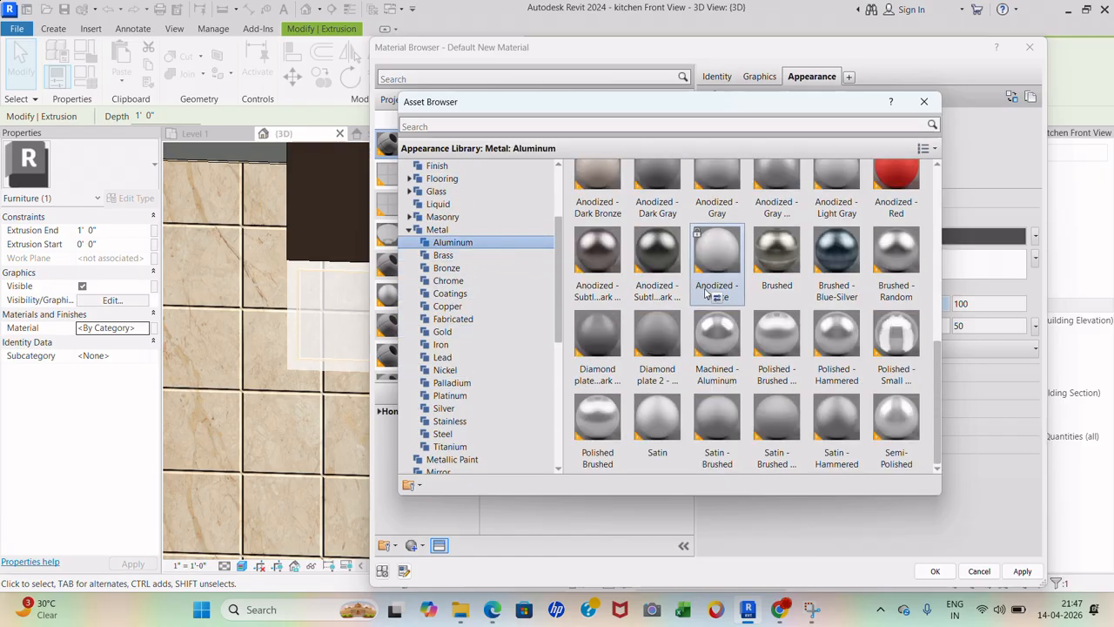
scroll(618, 320, up, 1)
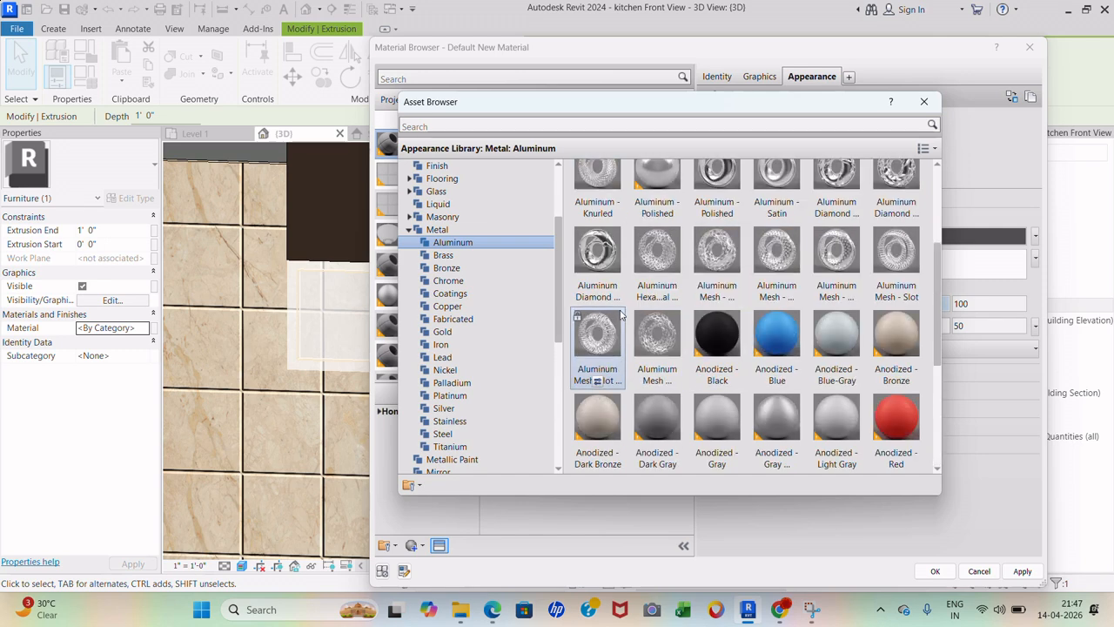
scroll(671, 381, down, 1)
scroll(688, 349, up, 1)
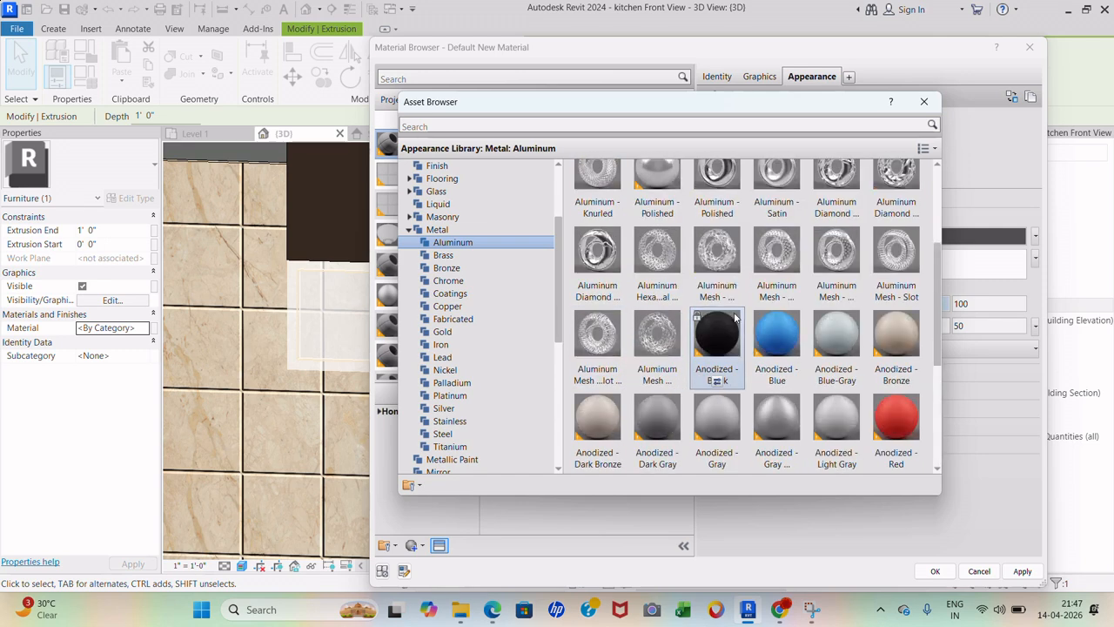
scroll(754, 413, down, 1)
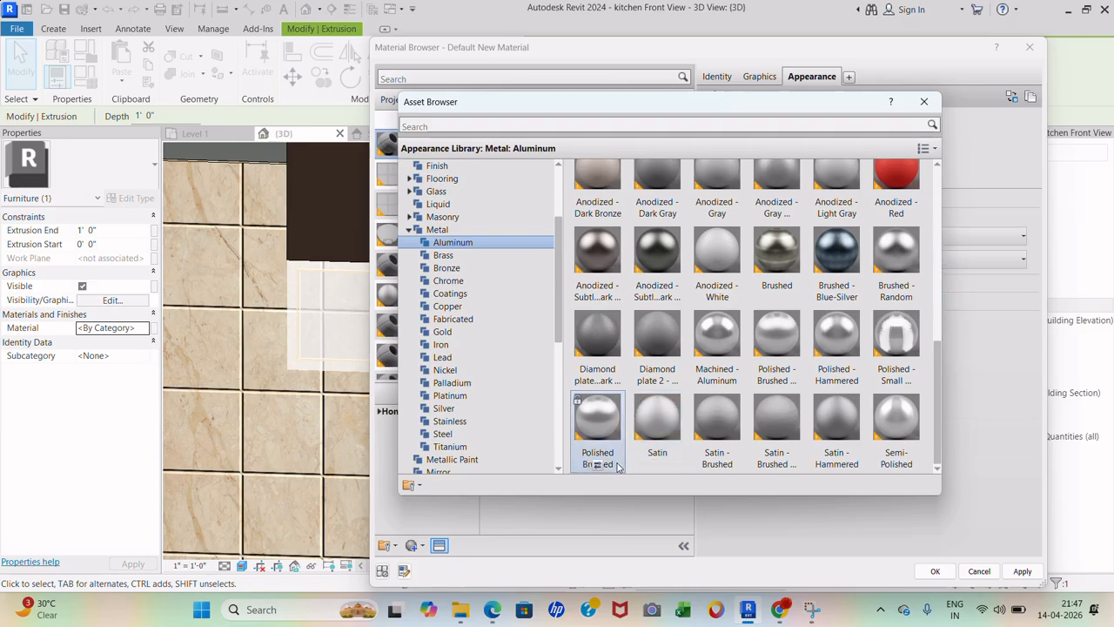
click(924, 101)
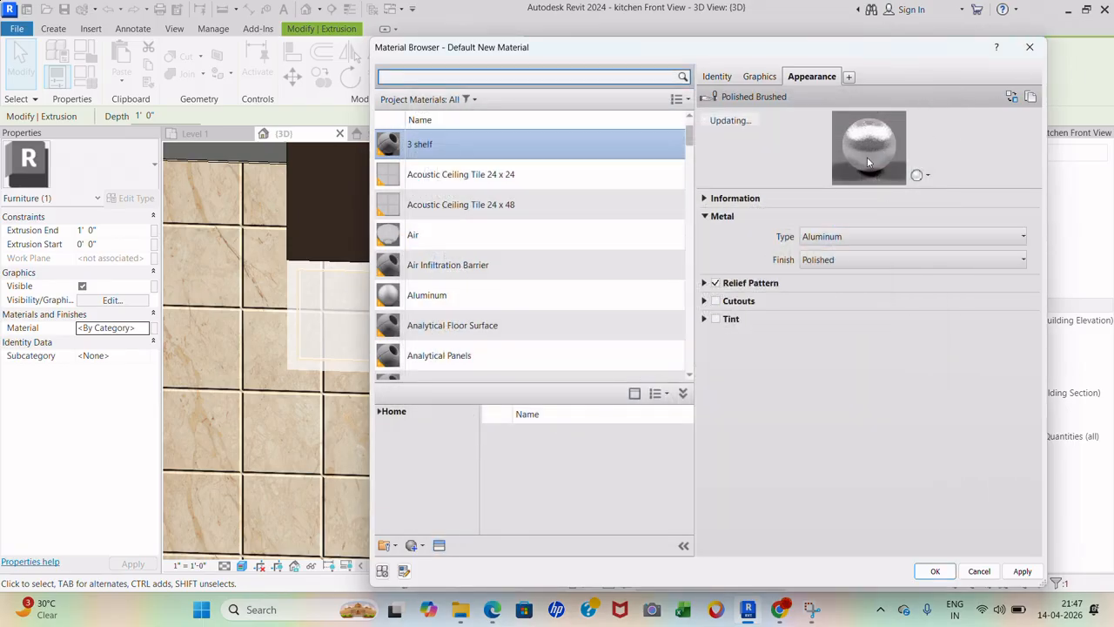
- Give 3 shelf the Anodized - Bronze appearance and confirm it for the shelf
click(1012, 96)
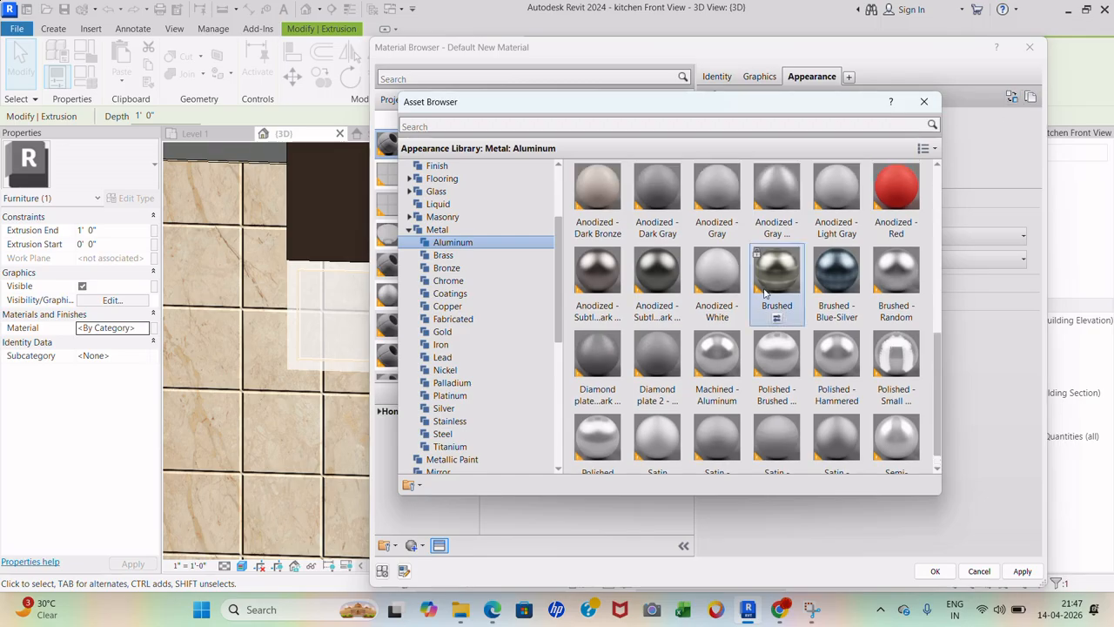
scroll(771, 292, up, 5)
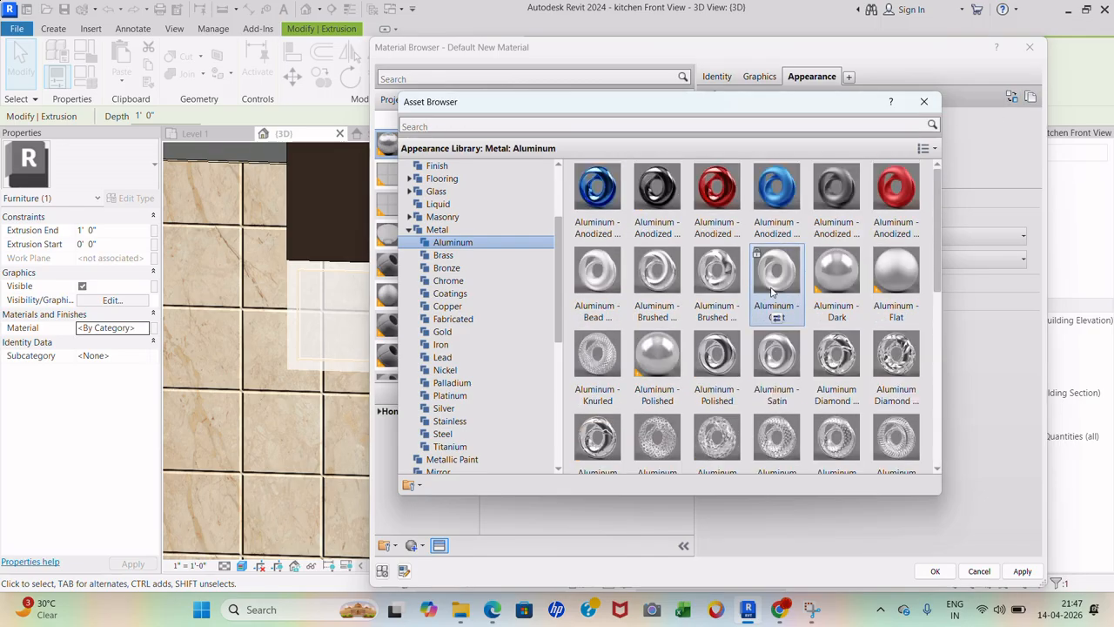
scroll(771, 293, down, 5)
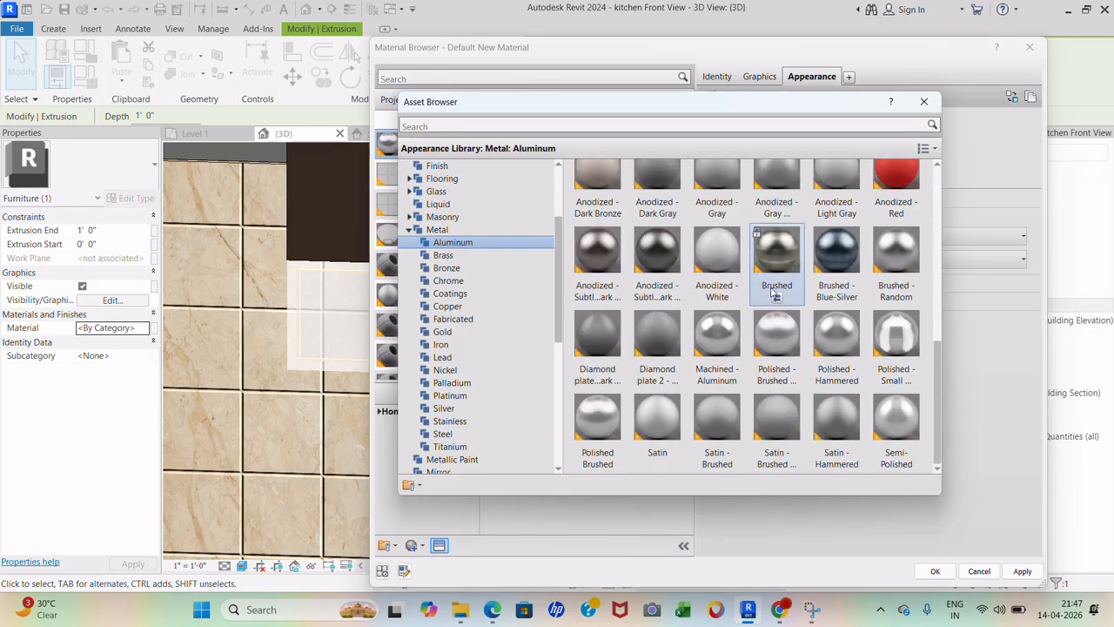
scroll(773, 293, up, 3)
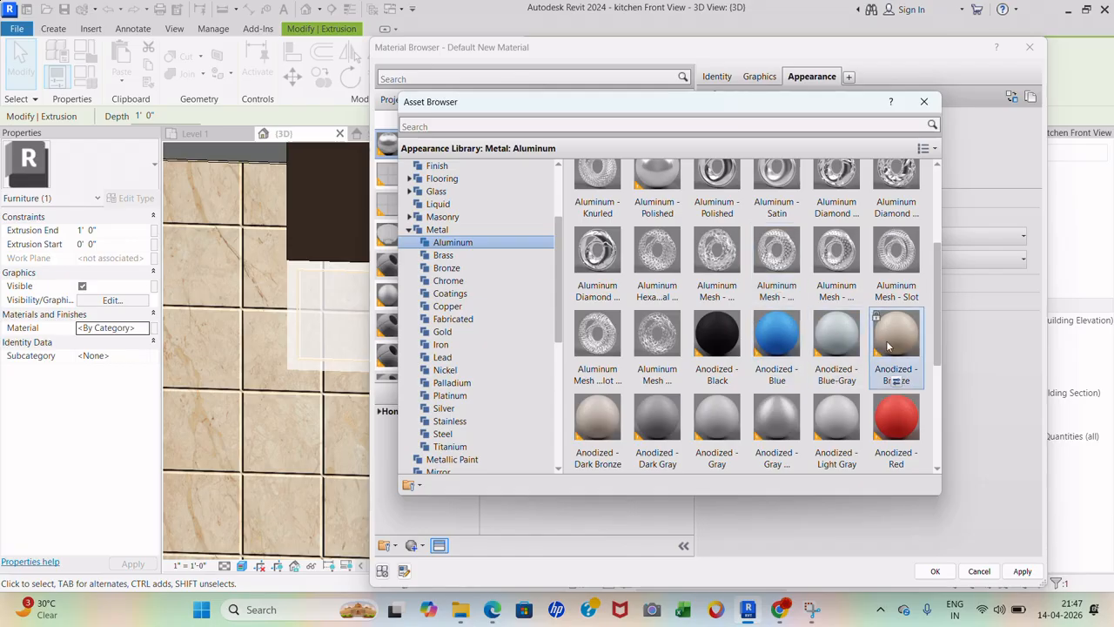
click(897, 380)
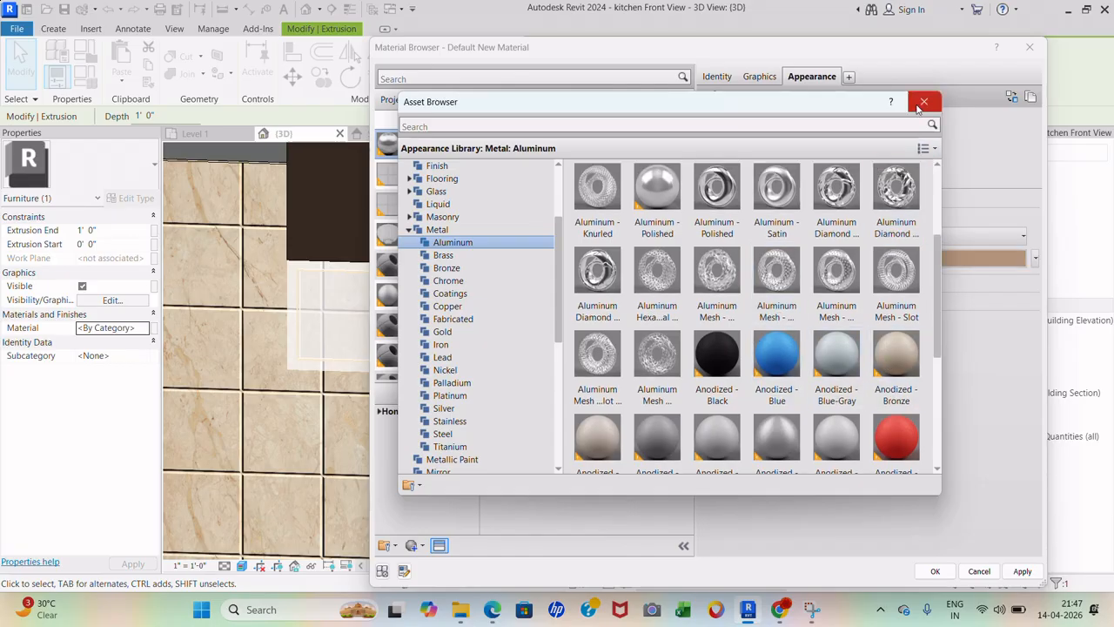
click(923, 101)
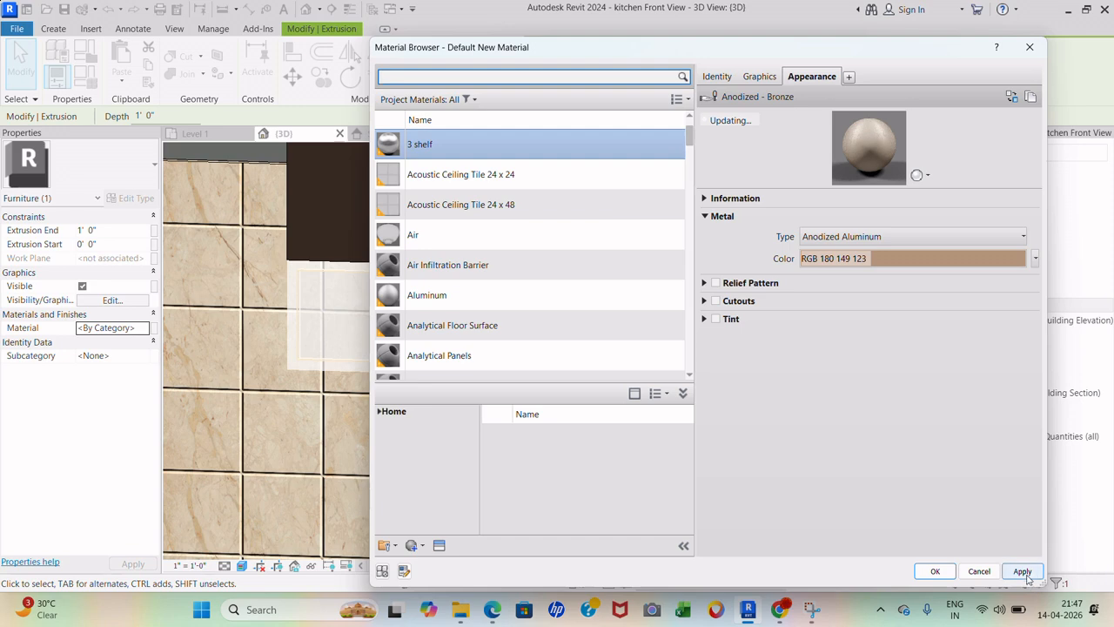
click(935, 571)
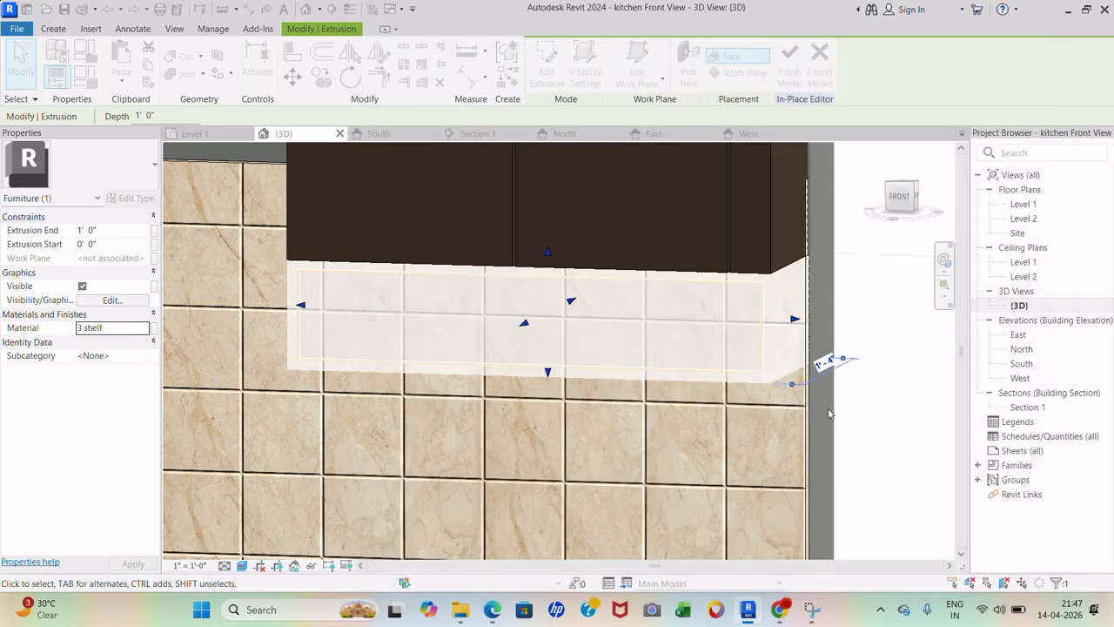
- Deselect the shelf and inspect the bronze panel beneath the upper cabinet
click(811, 383)
scroll(813, 388, down, 2)
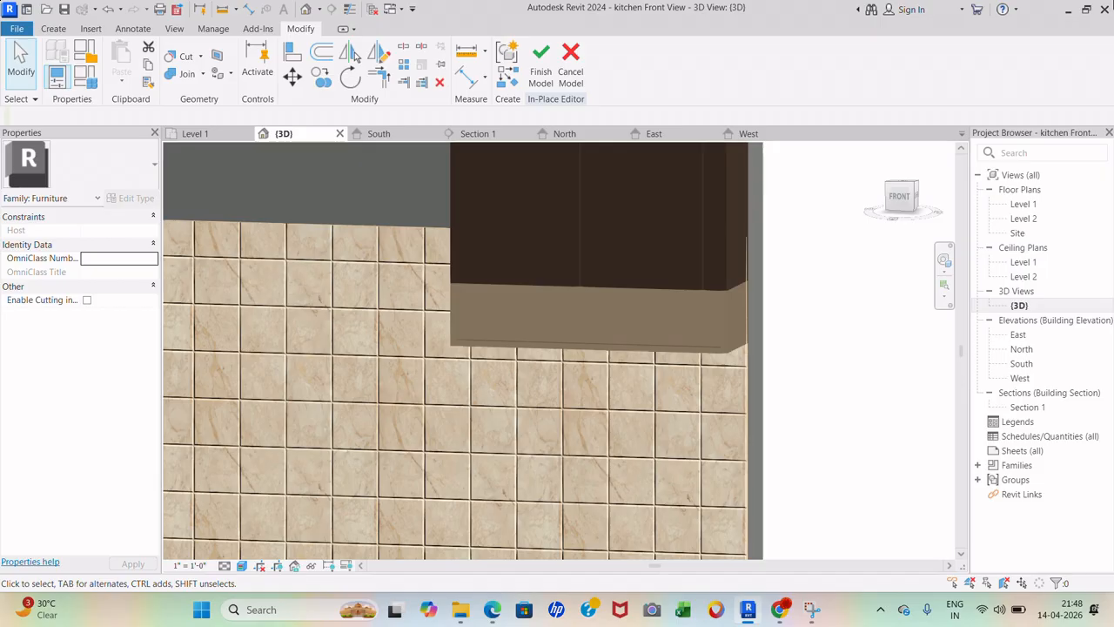
right_click(585, 482)
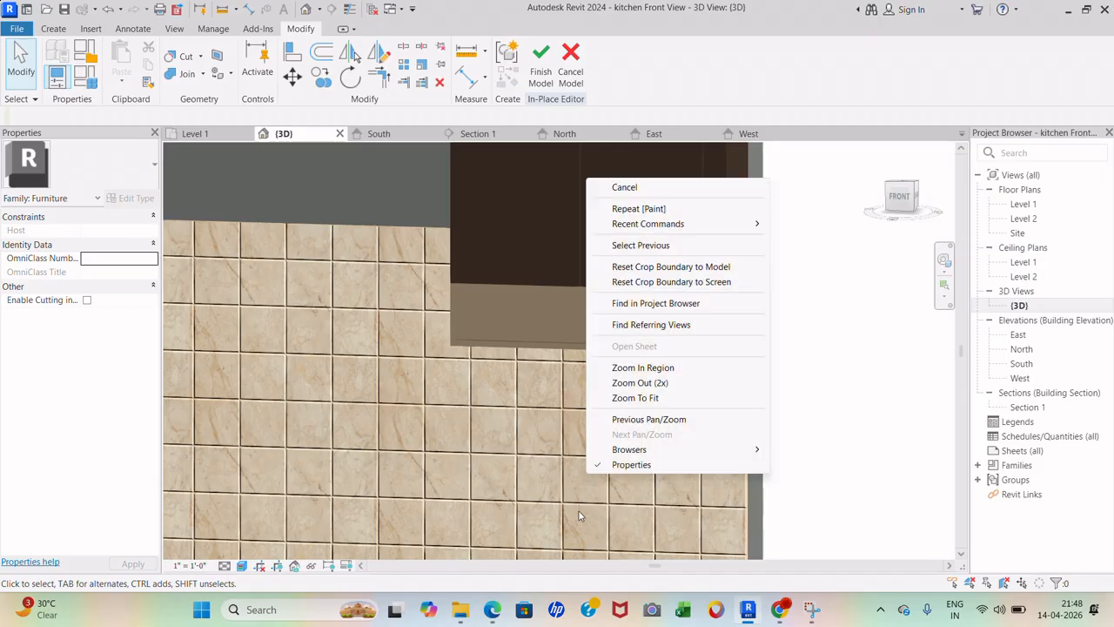
click(823, 361)
scroll(600, 335, down, 3)
scroll(619, 406, up, 2)
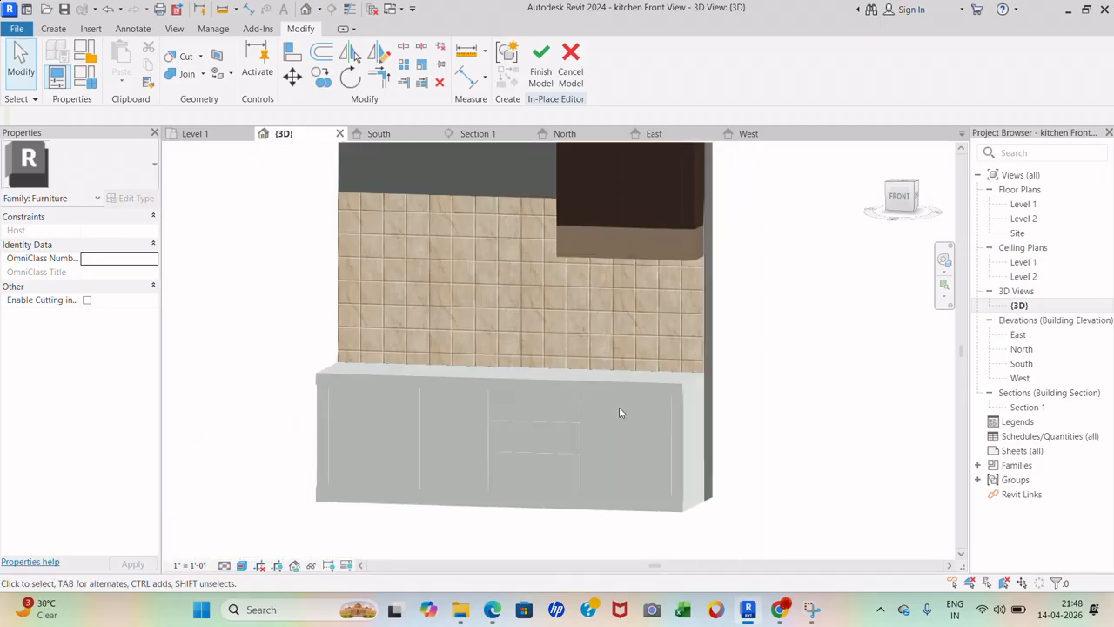
- Assign the 2 cabinet material to the lower cabinet extrusion and check its dark brown finish
scroll(684, 429, up, 2)
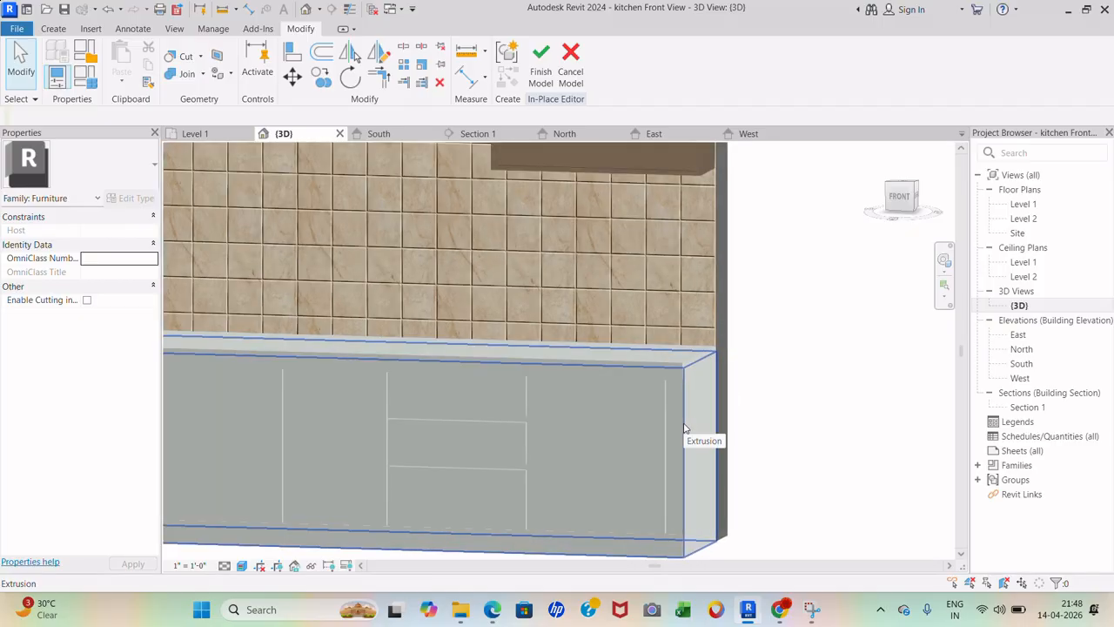
click(684, 429)
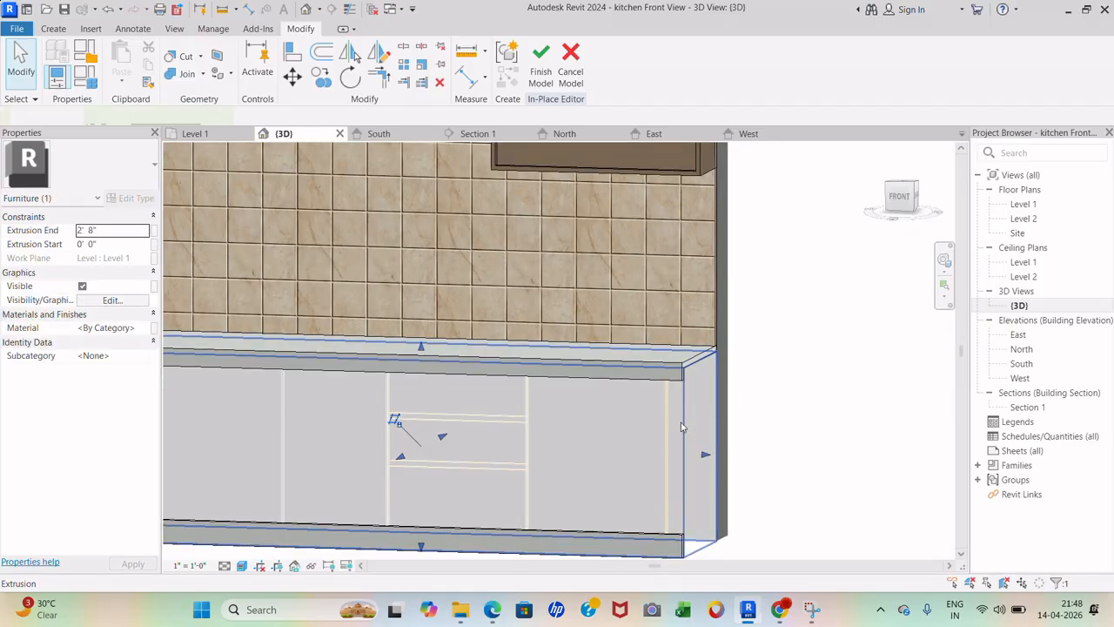
click(148, 328)
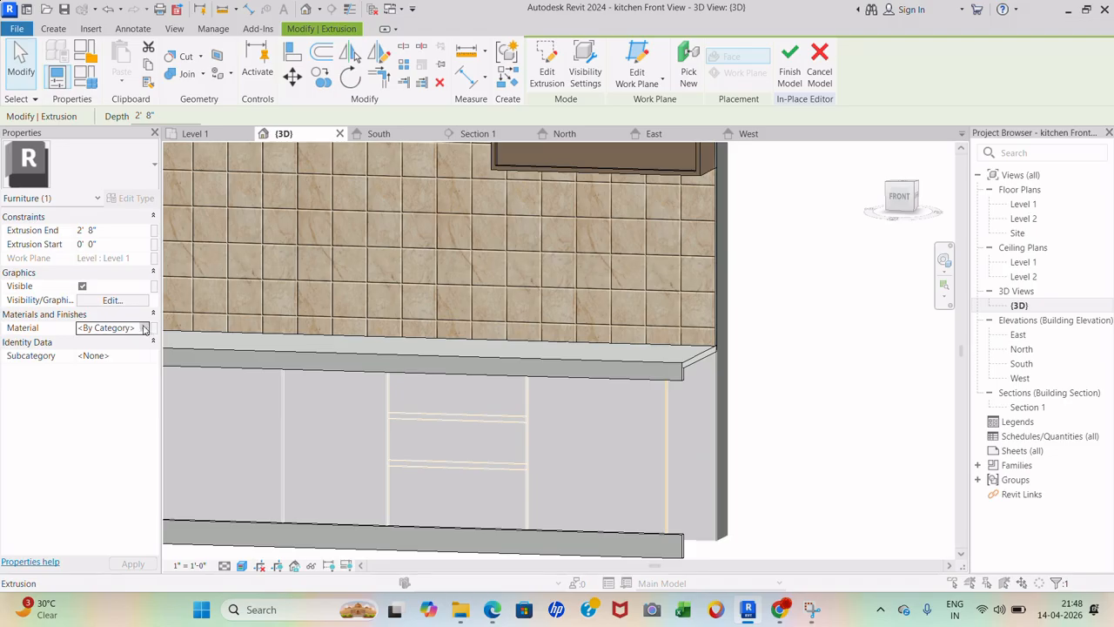
click(145, 328)
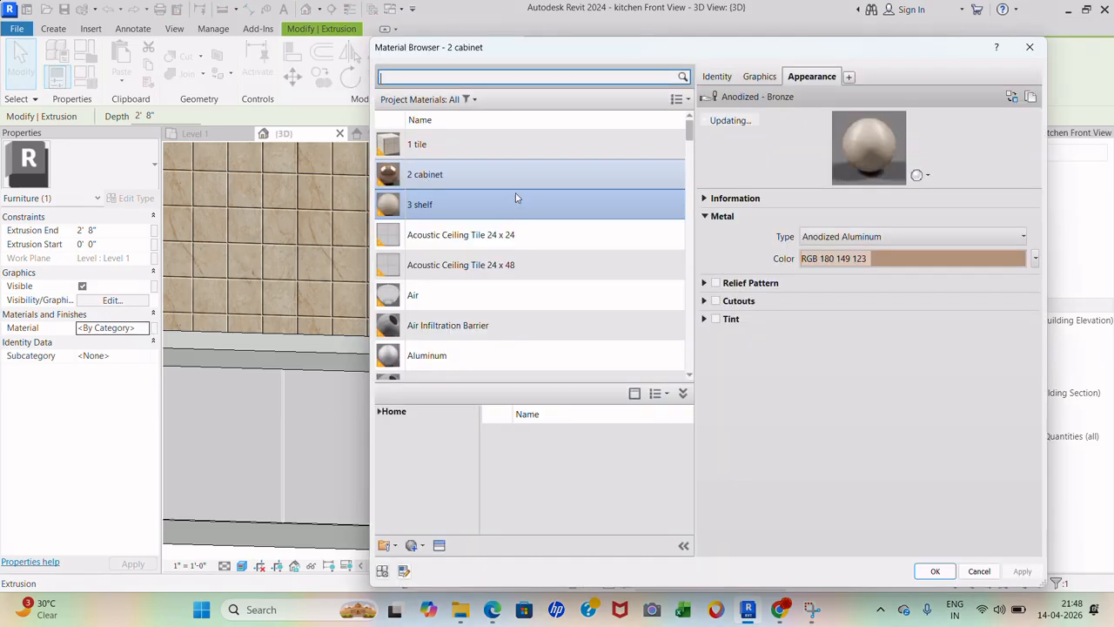
click(536, 170)
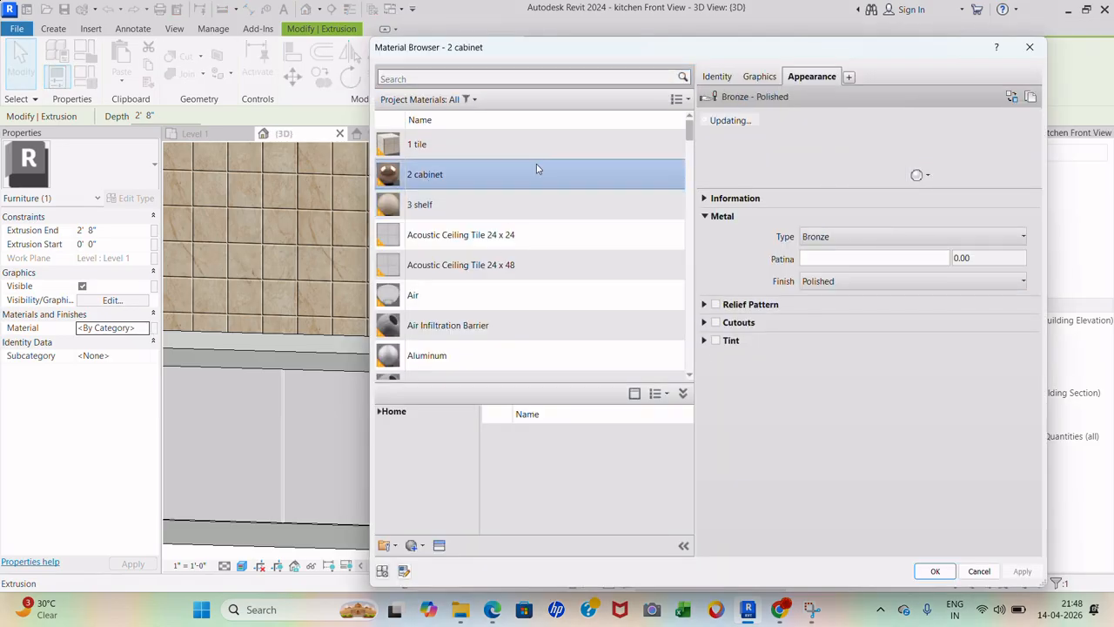
click(935, 571)
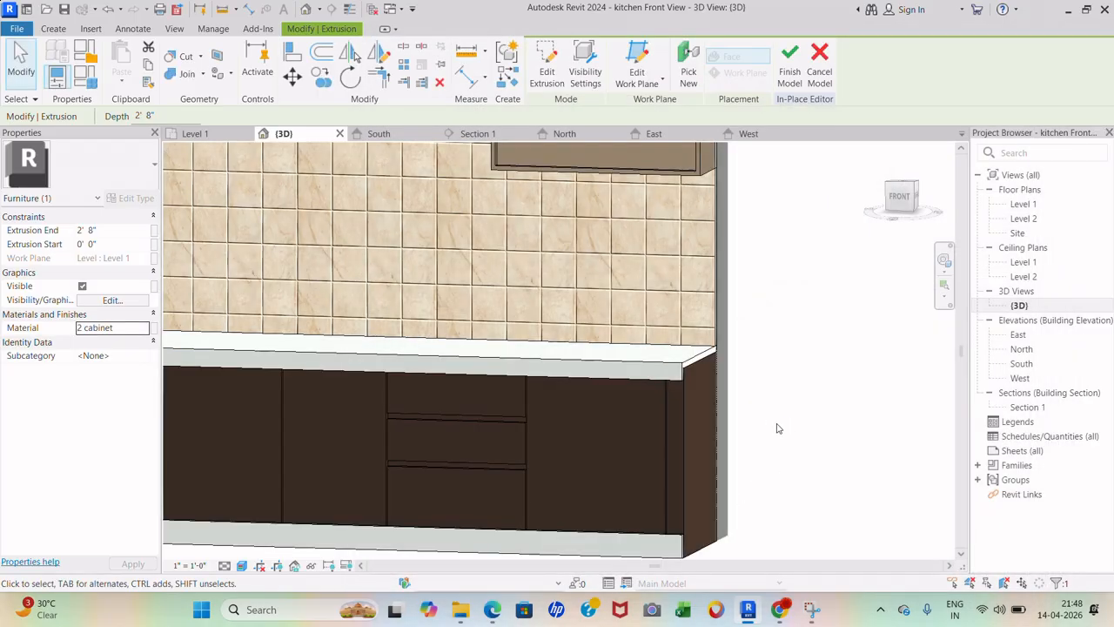
click(779, 428)
scroll(831, 395, down, 3)
scroll(758, 463, up, 1)
scroll(737, 481, up, 2)
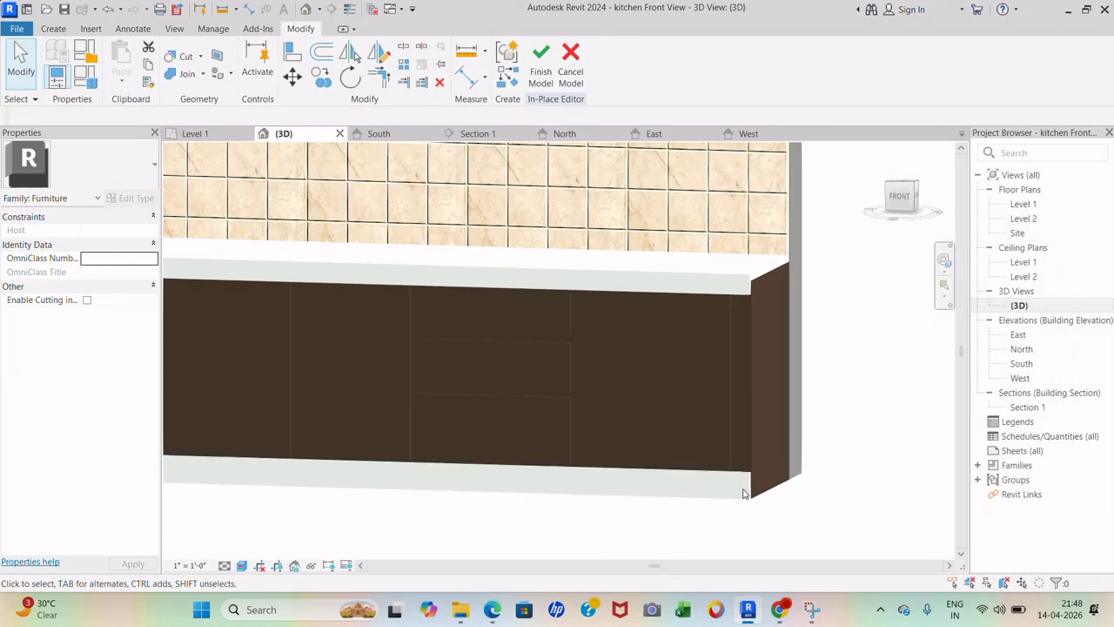
- Select the countertop extrusion and open its list of project materials
click(744, 281)
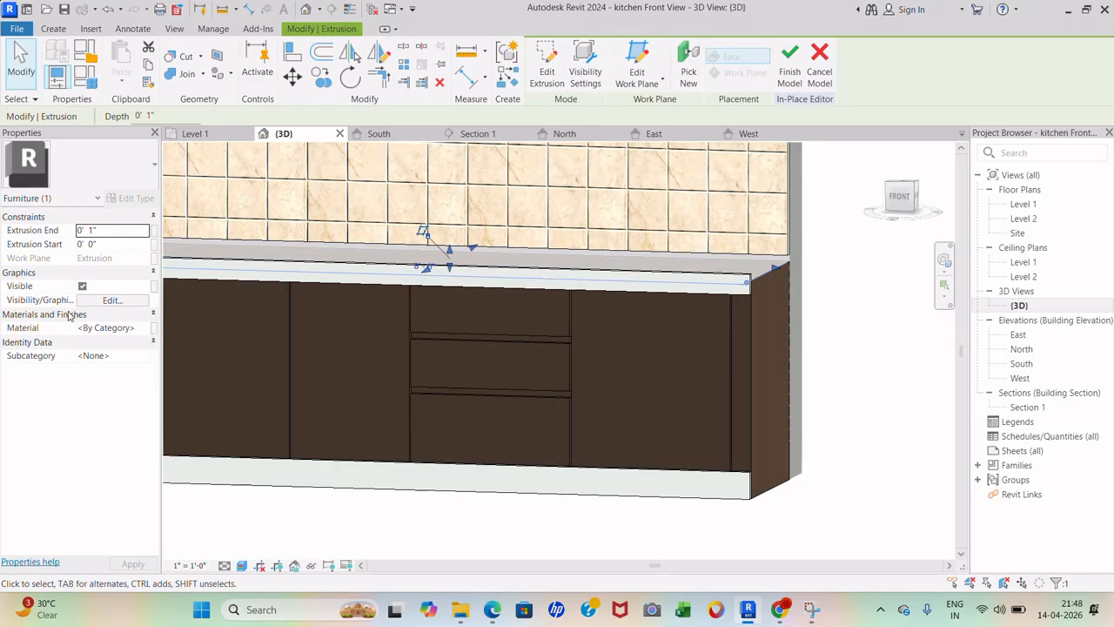
click(244, 523)
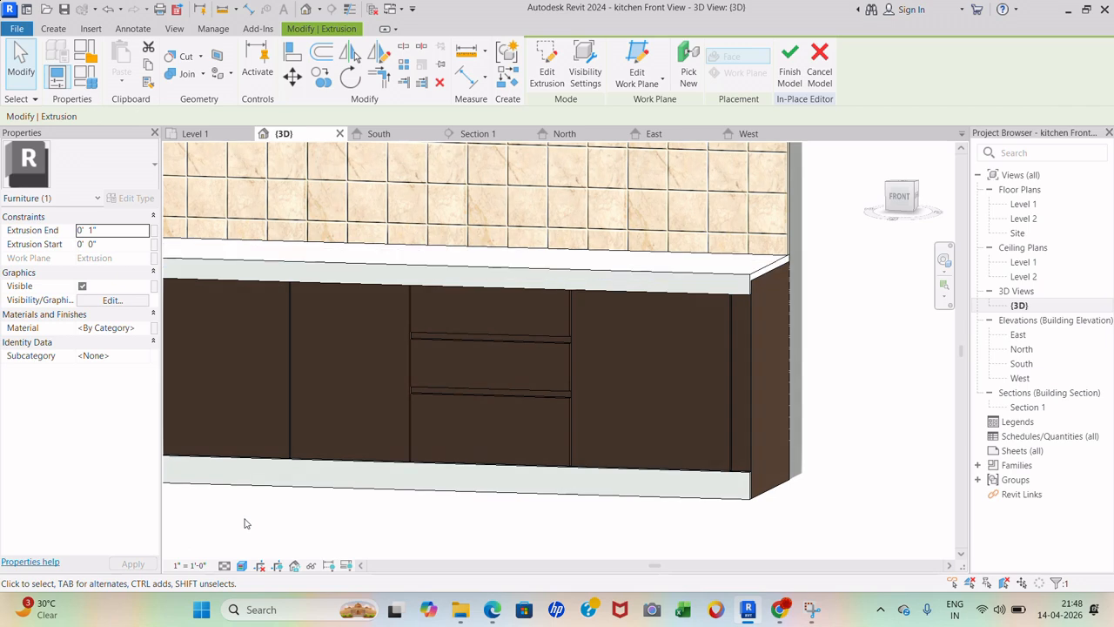
click(282, 265)
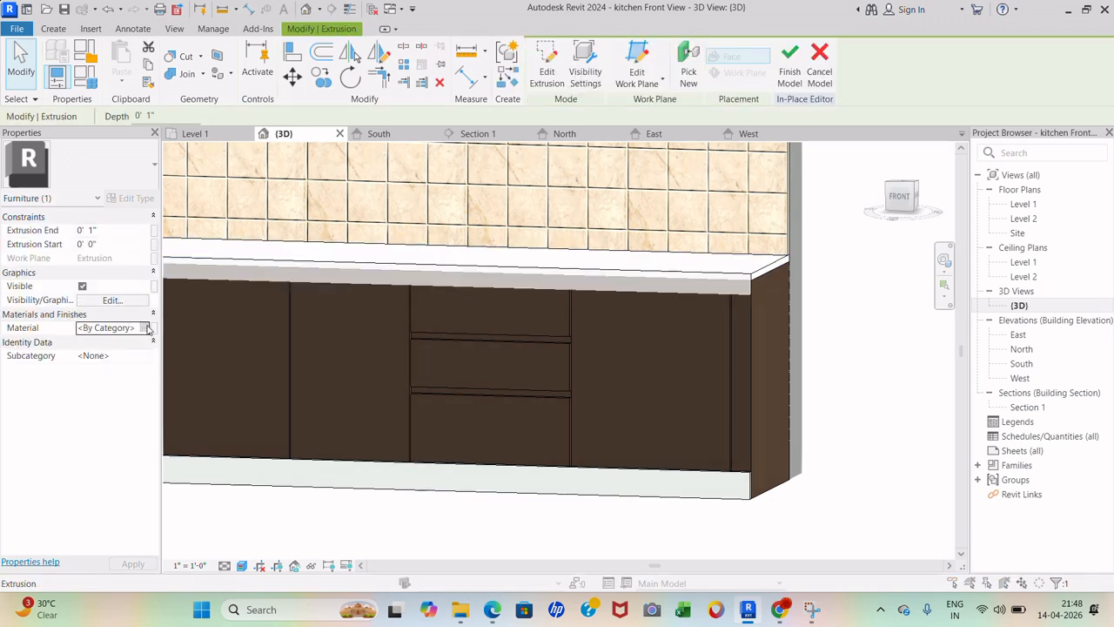
click(148, 327)
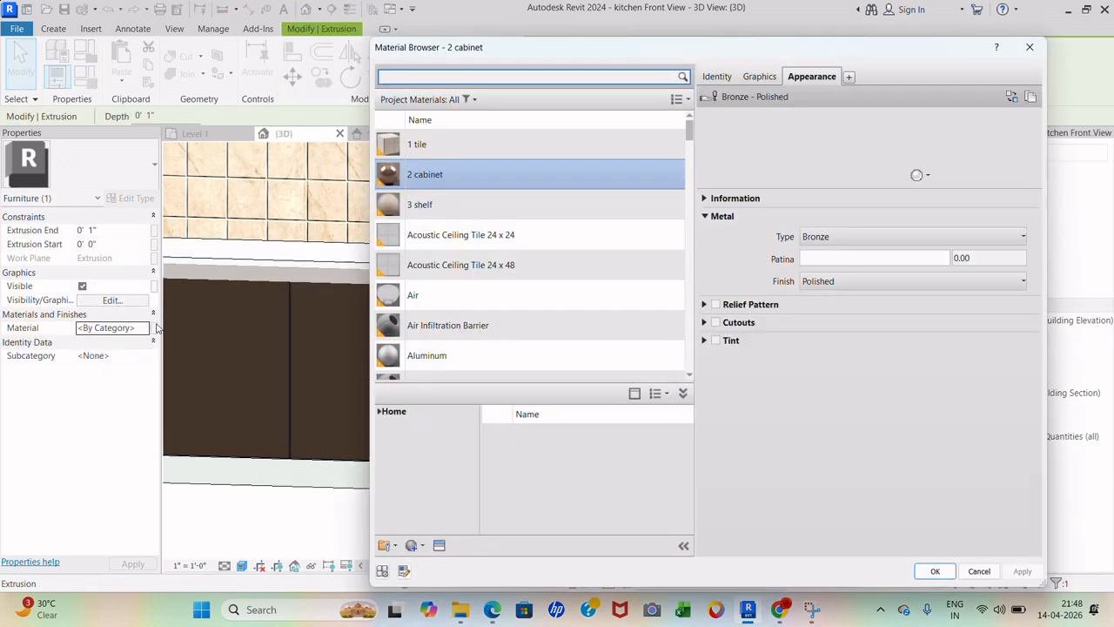
- Create a new material and rename it '4 counter'
click(412, 545)
click(425, 569)
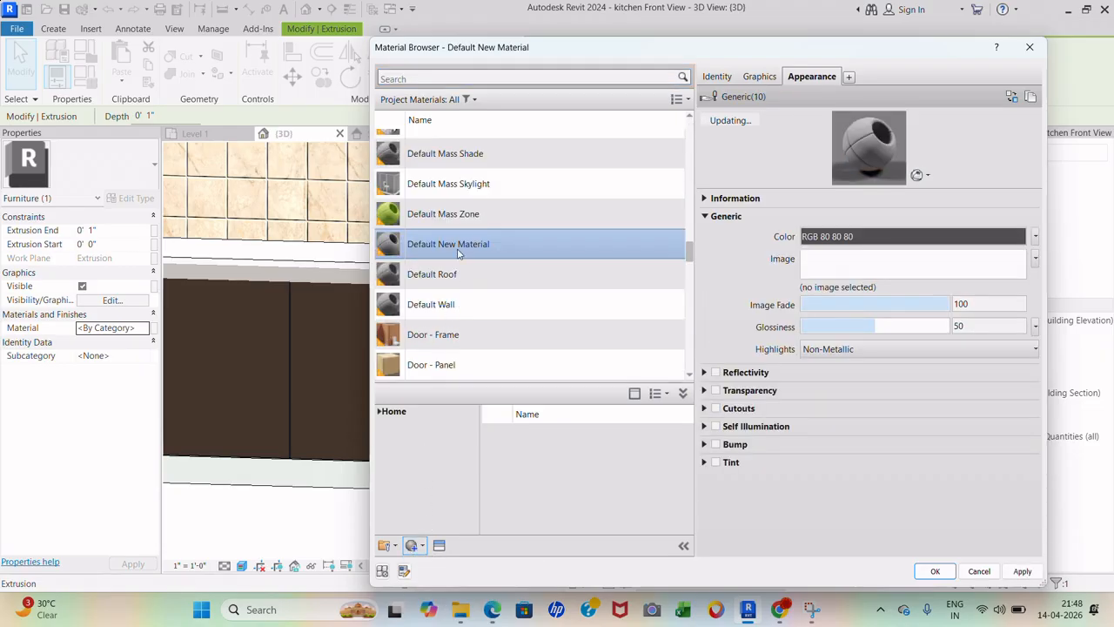
right_click(460, 254)
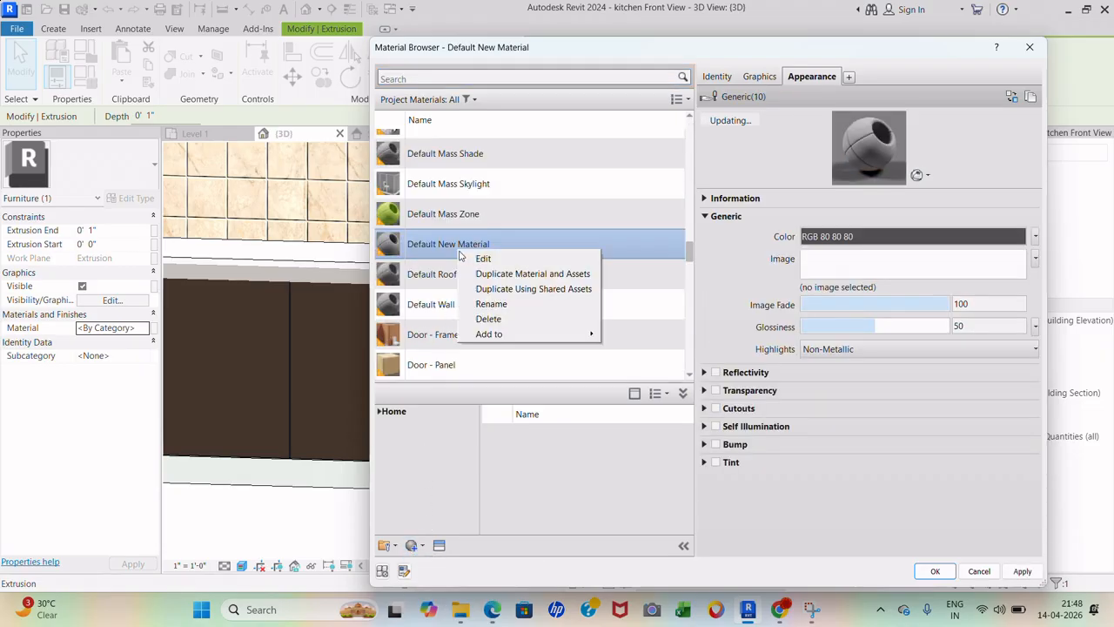
click(494, 306)
text(4 counter)
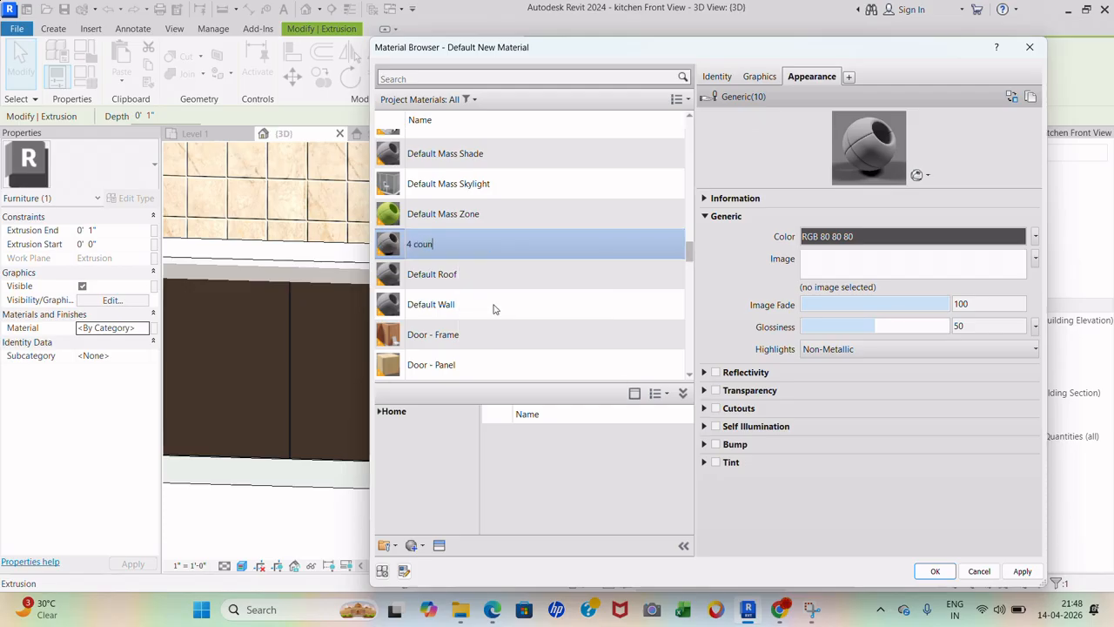
click(439, 545)
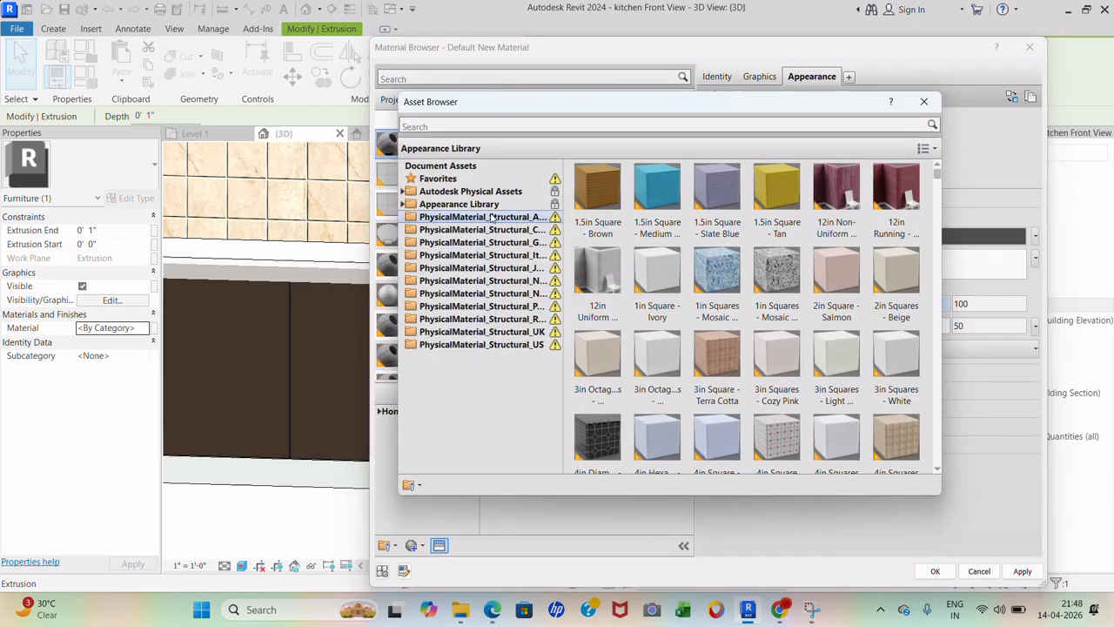
- Expand the Appearance Library and browse the Flooring stone appearances
double_click(459, 204)
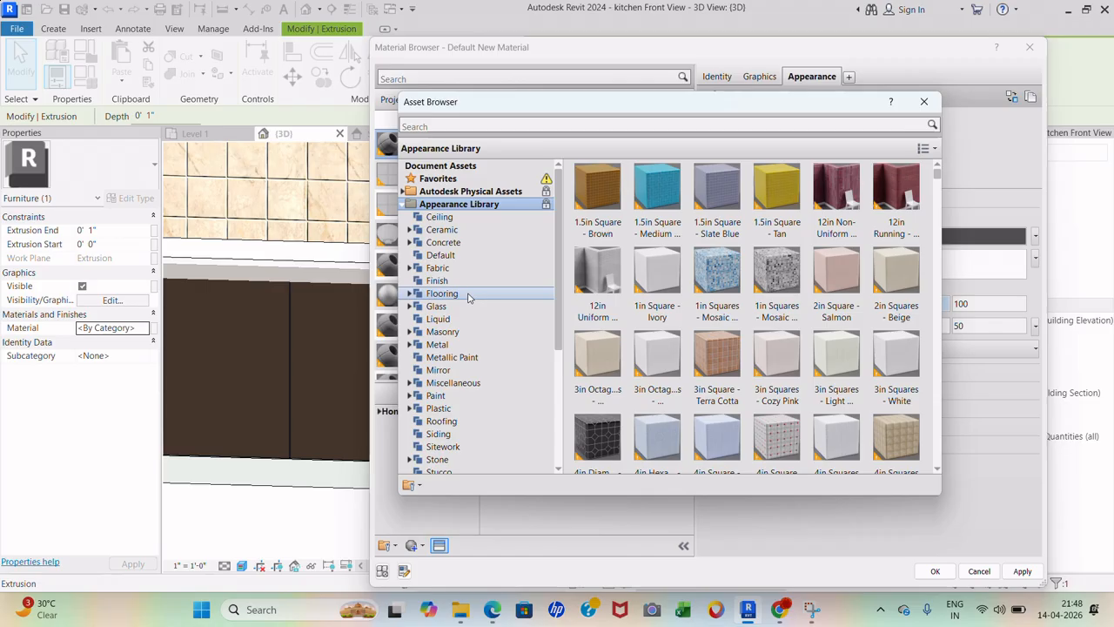
double_click(468, 298)
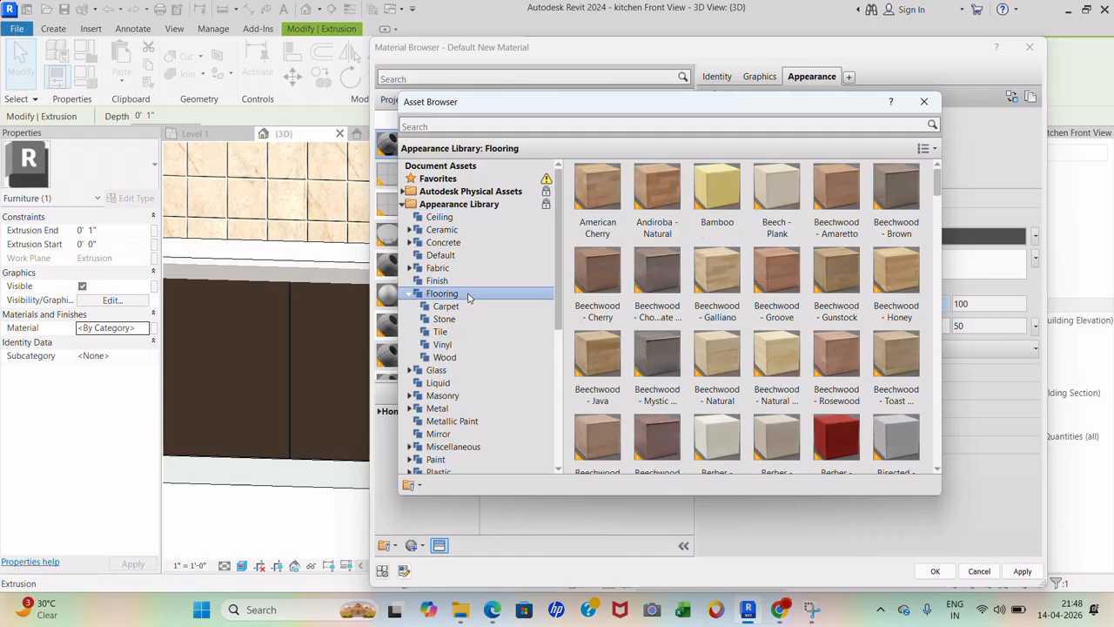
click(464, 320)
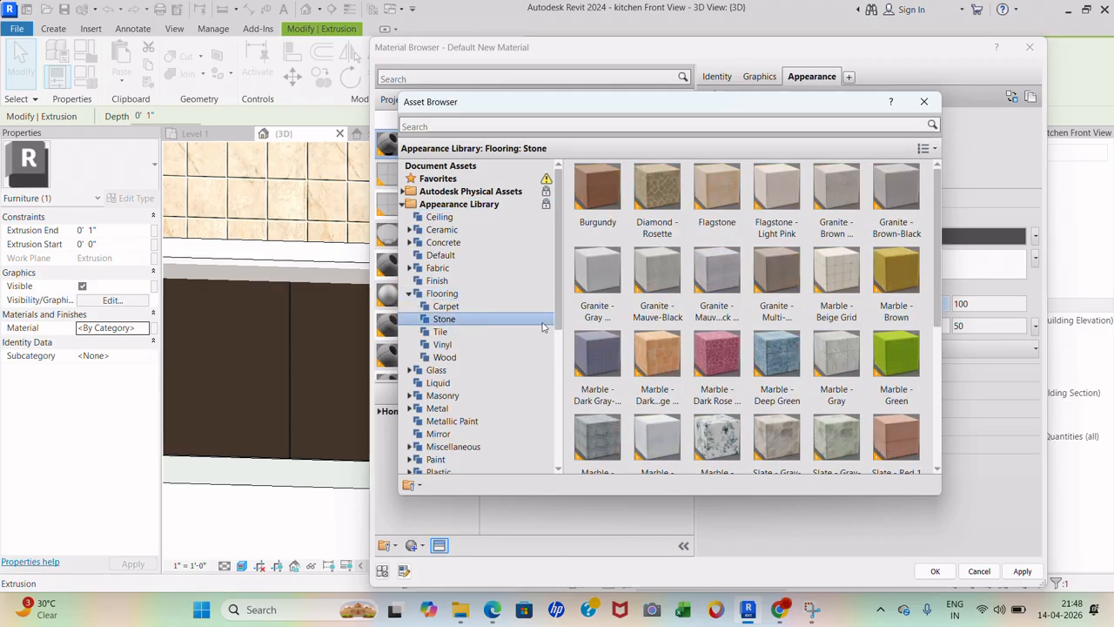
scroll(609, 348, down, 3)
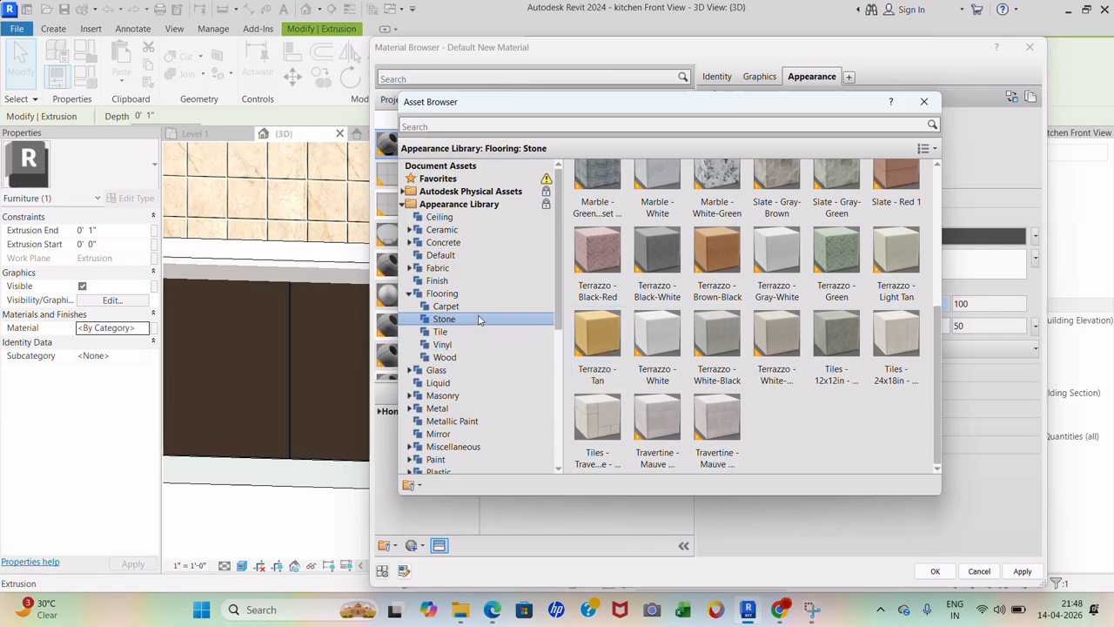
click(441, 293)
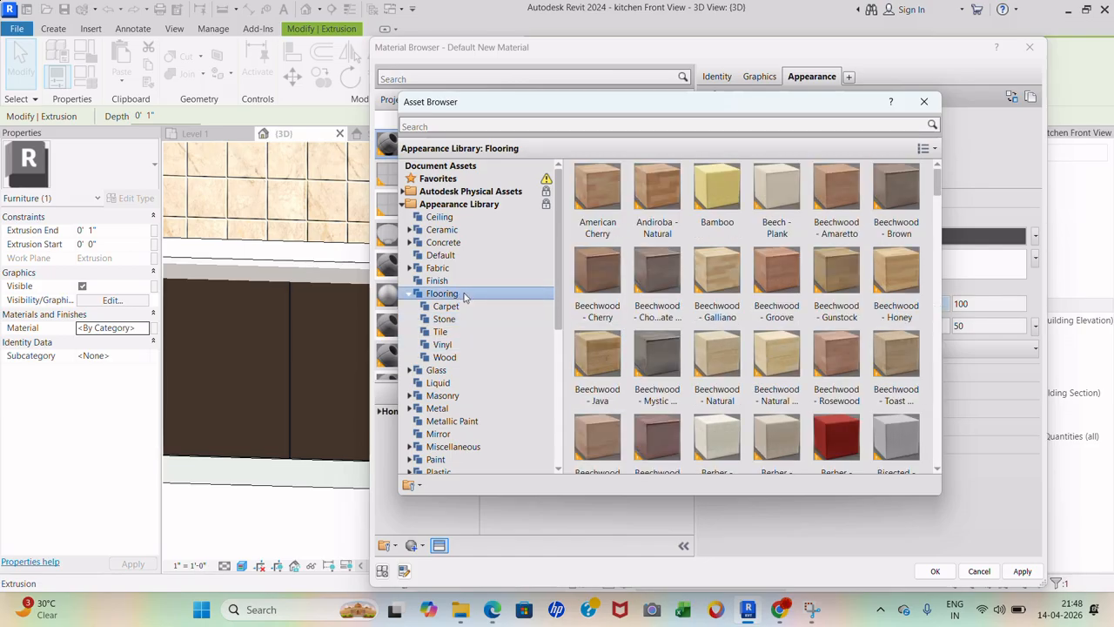
scroll(464, 390, down, 2)
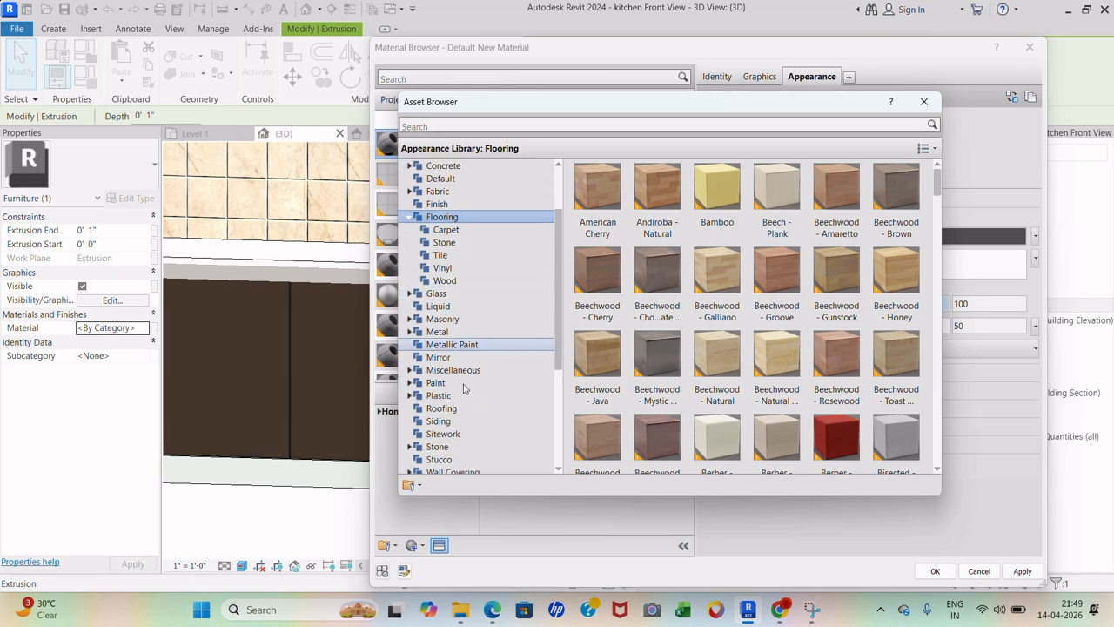
scroll(464, 389, down, 1)
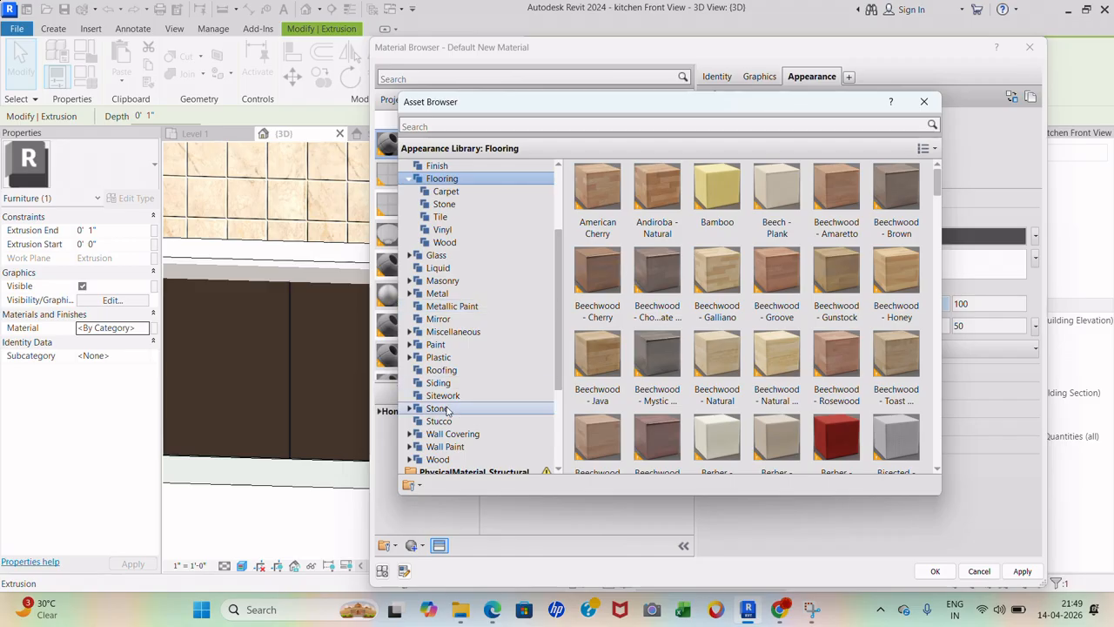
- Apply Stone > Granite - Black to 4 counter, confirm it, and clear the selection
click(445, 409)
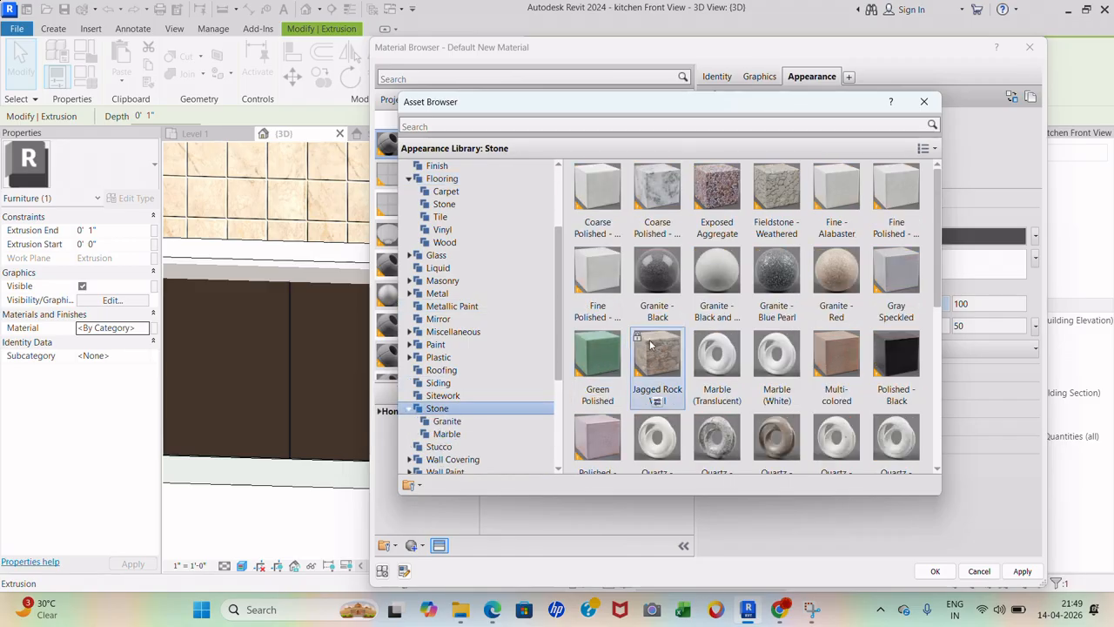
mouse_move(655, 325)
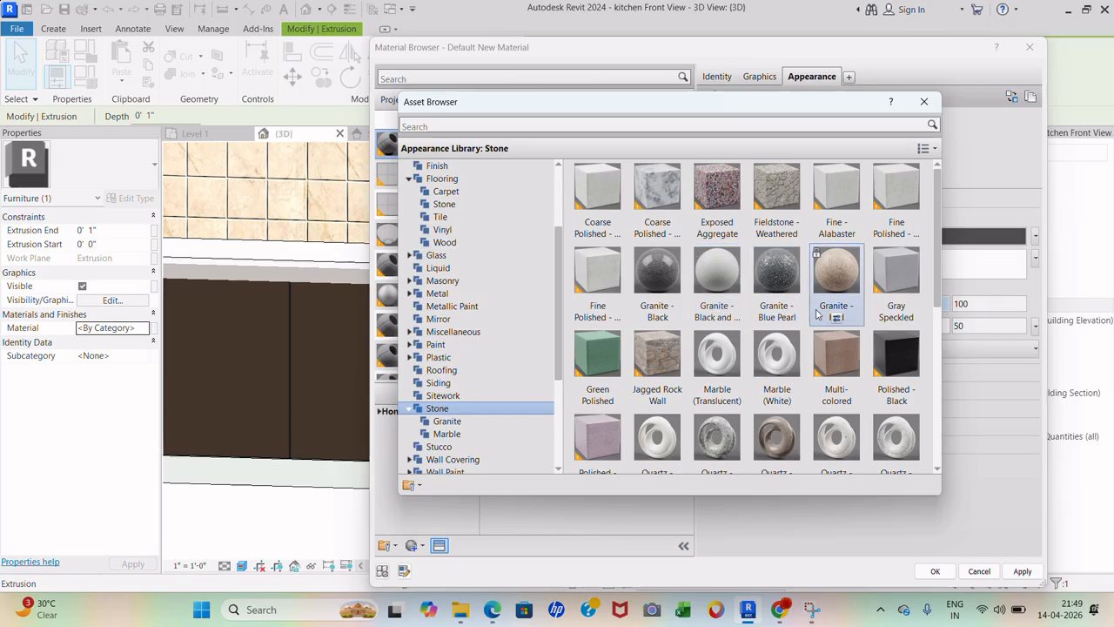
mouse_move(668, 297)
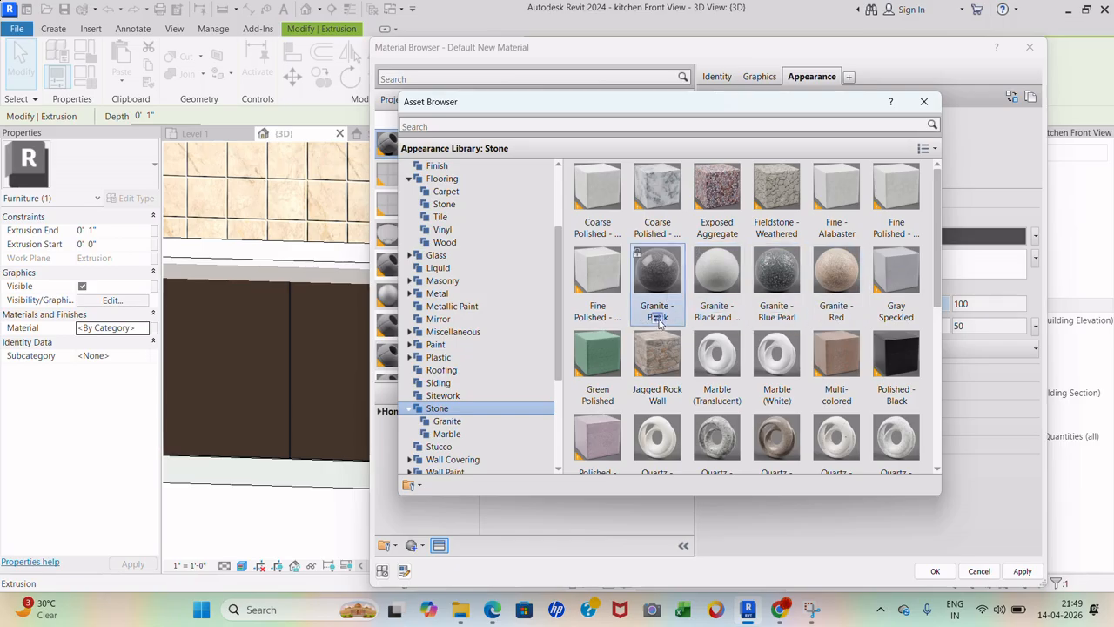
click(657, 319)
scroll(835, 365, down, 1)
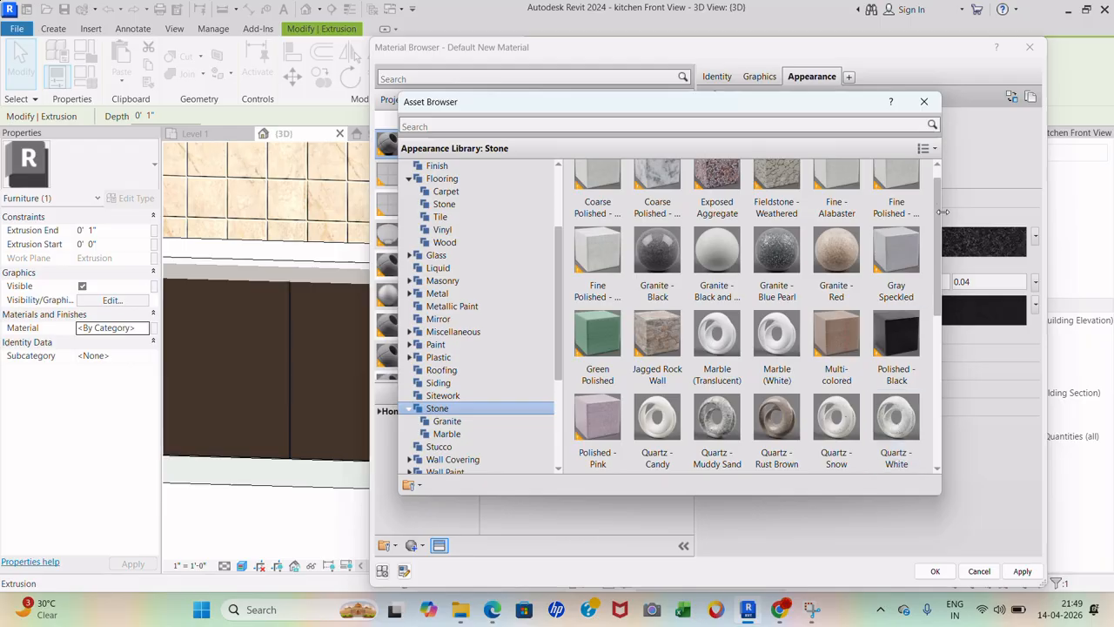
click(924, 100)
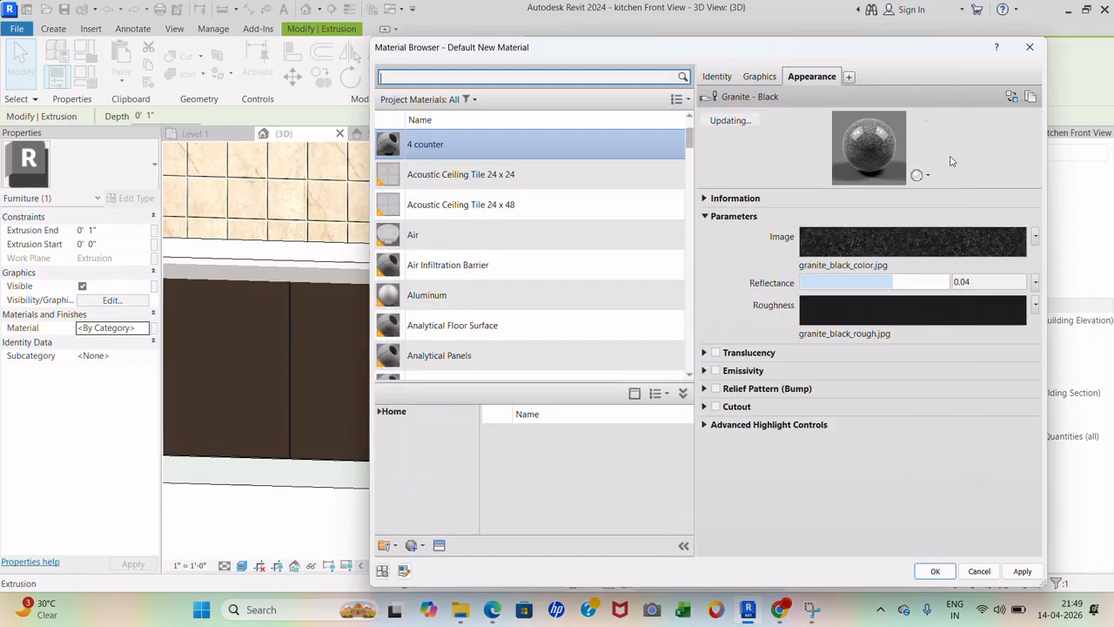
click(935, 571)
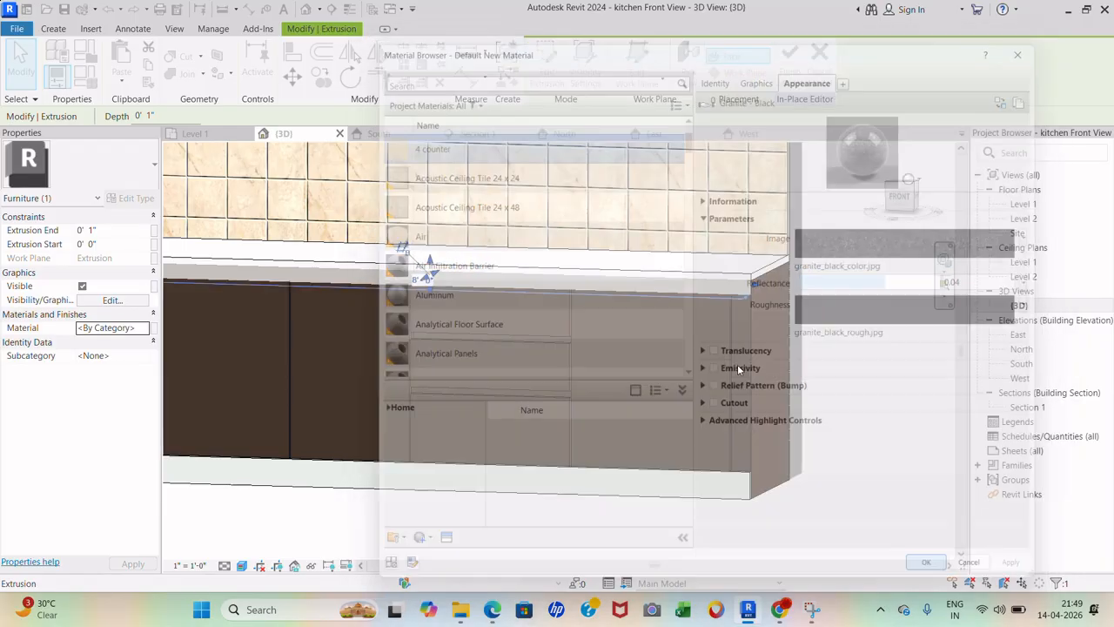
key(Escape)
- Finish the in-place counter model and save the project
scroll(561, 369, down, 3)
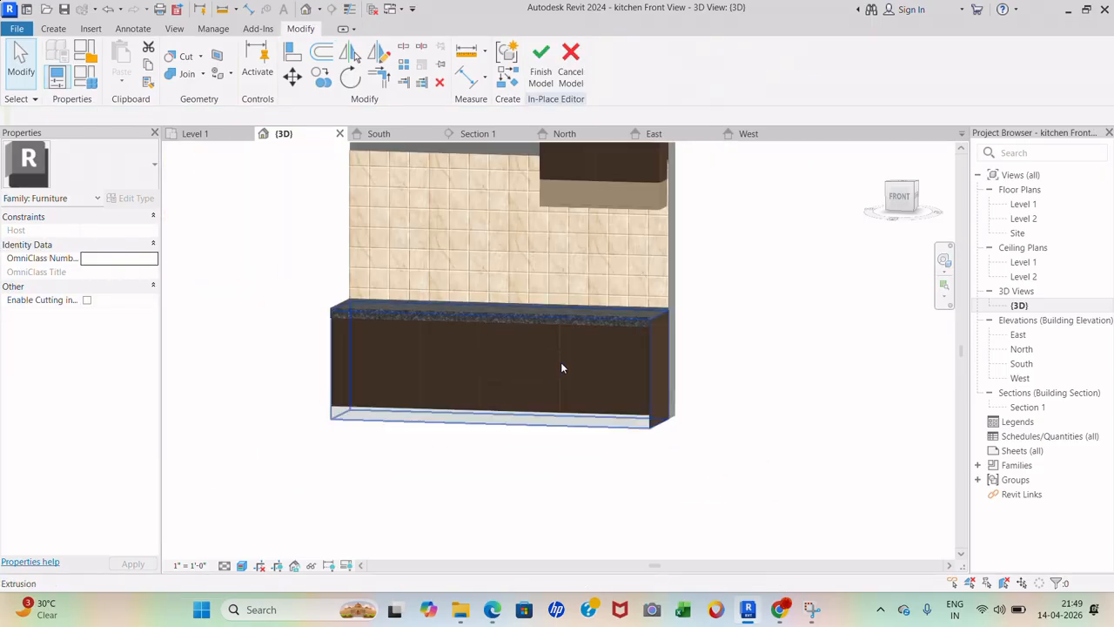
scroll(668, 419, down, 4)
scroll(593, 250, up, 3)
scroll(747, 354, up, 1)
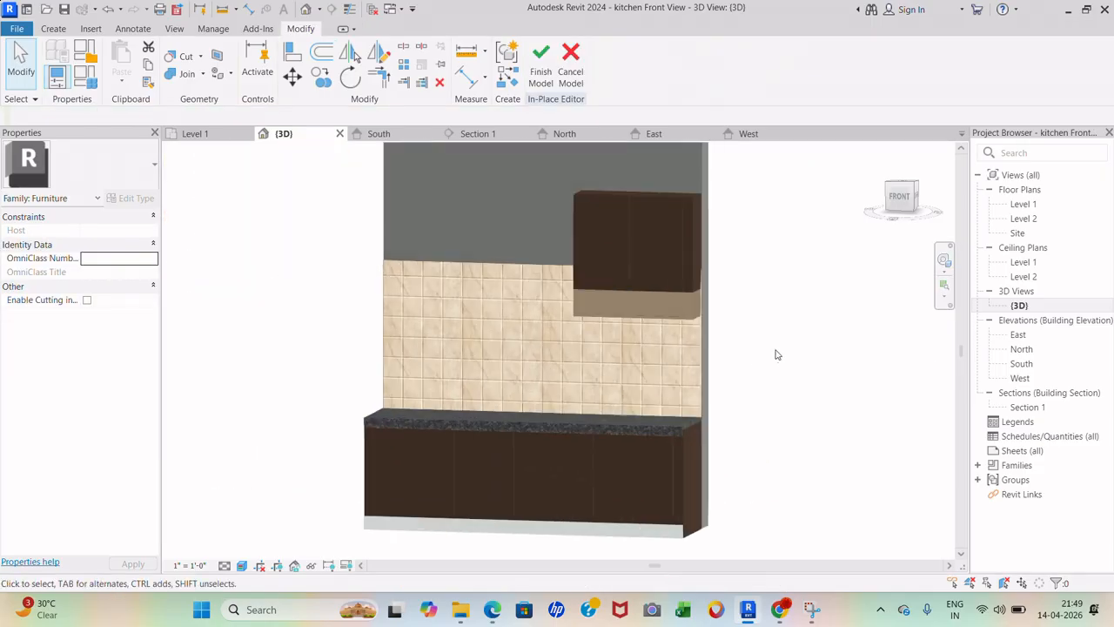
shift+middle_drag(787, 355, 809, 344)
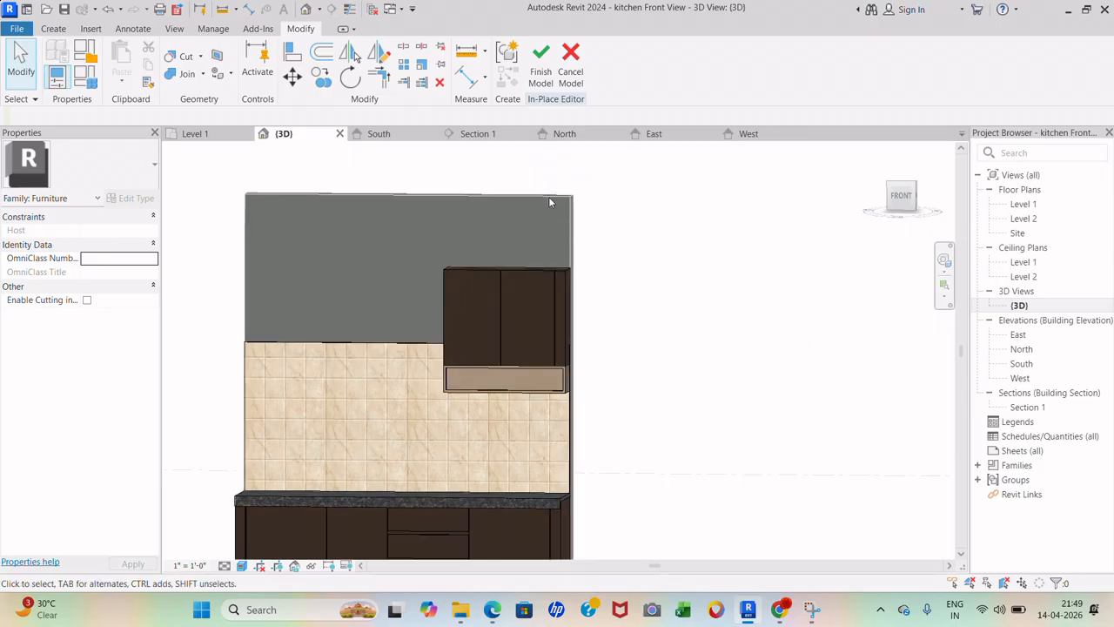
scroll(622, 258, down, 2)
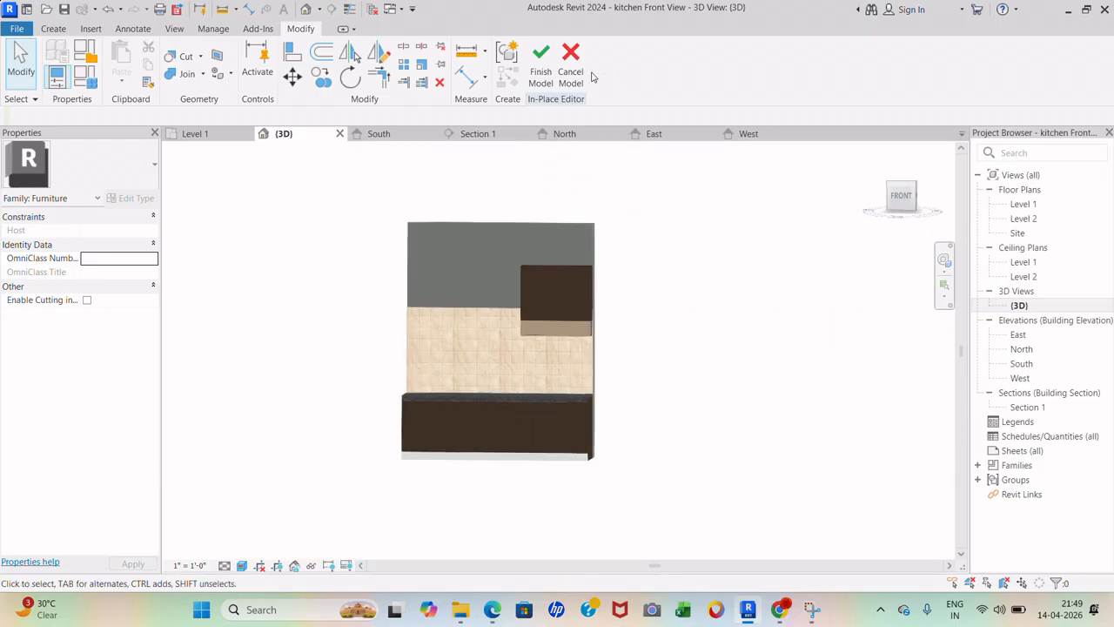
click(540, 70)
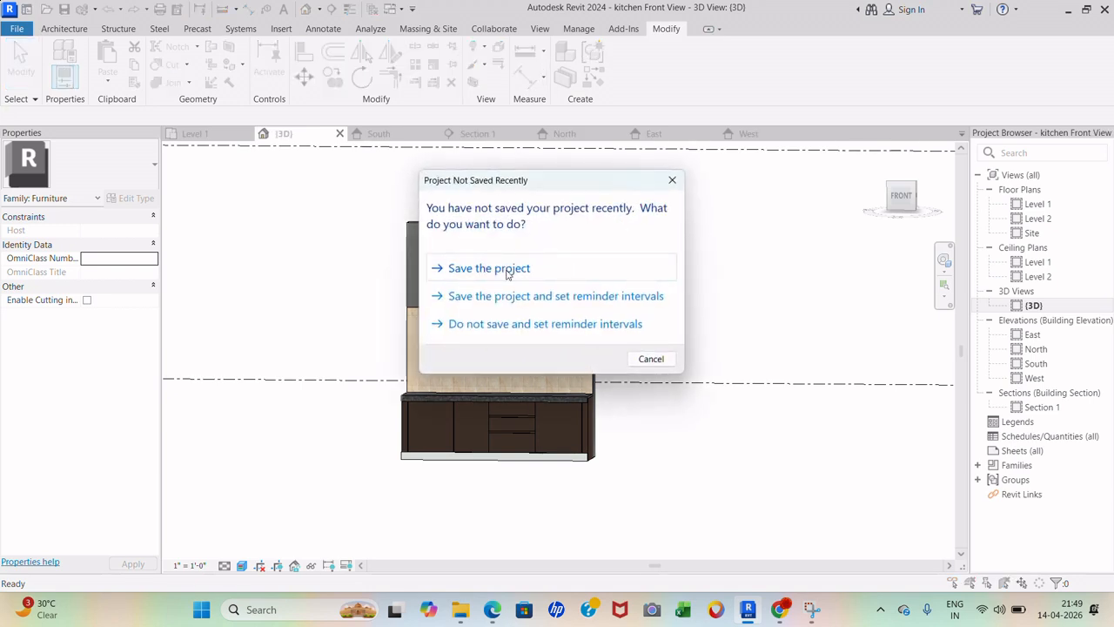
click(506, 269)
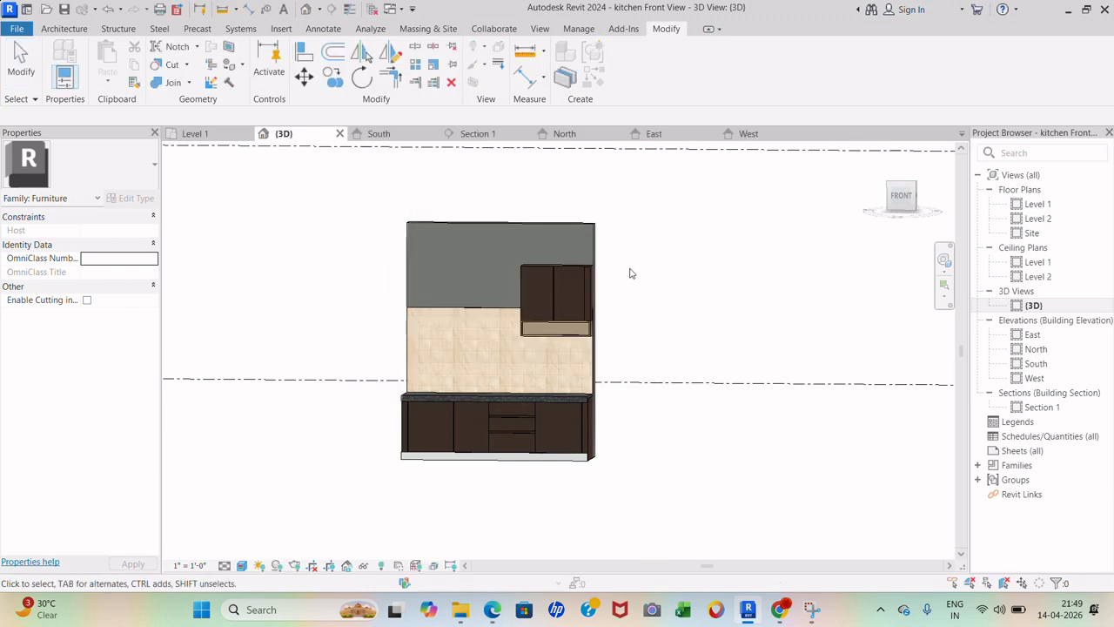
- Select and deselect the grey back wall, then open and close the rendering settings
click(573, 232)
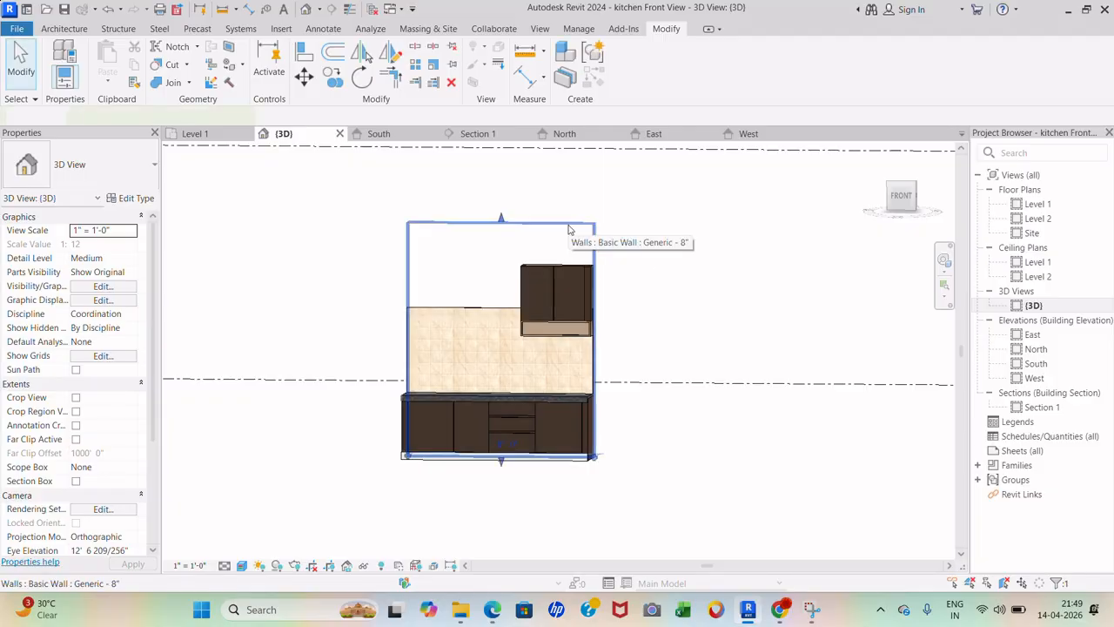
click(778, 266)
scroll(529, 235, down, 5)
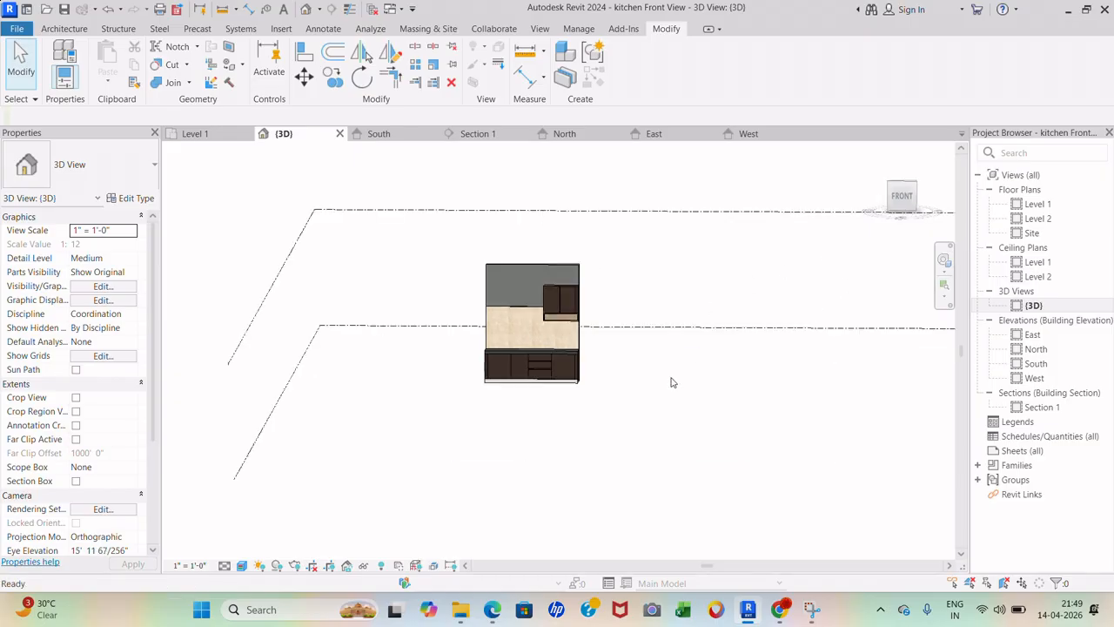
key(r)
key(r)
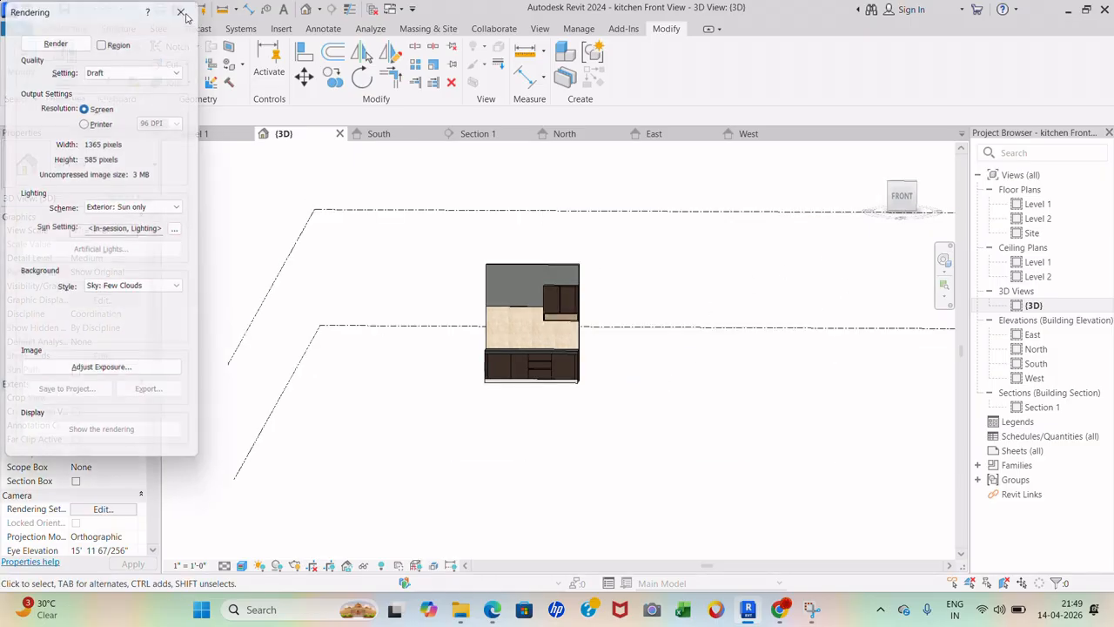
click(181, 10)
scroll(609, 291, up, 2)
- Open the Level 1 floor plan from the Project Browser
double_click(1038, 204)
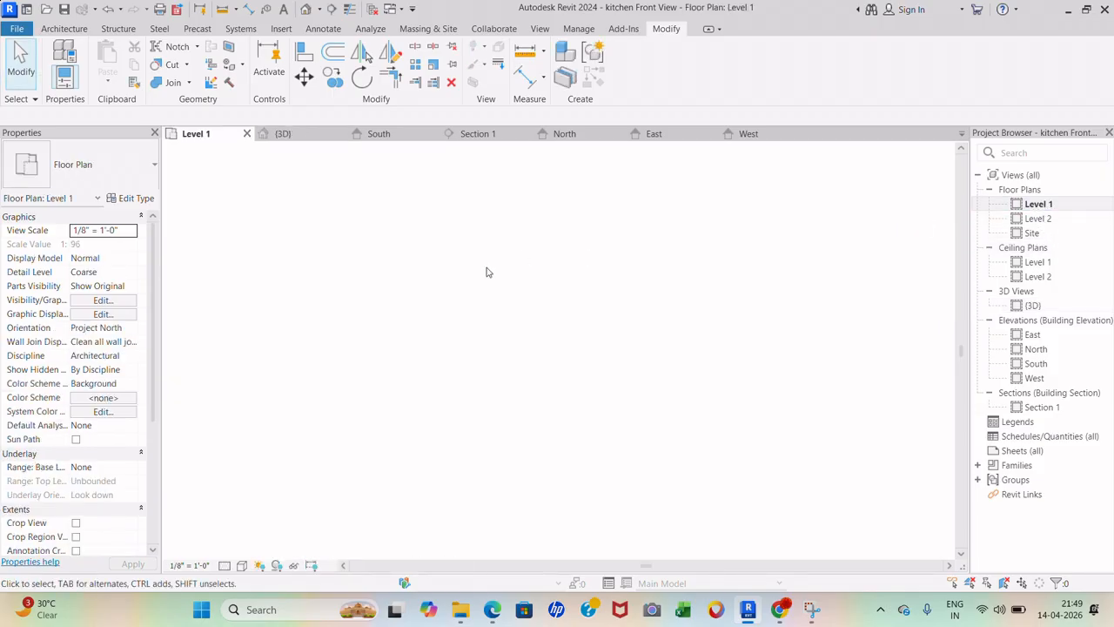
scroll(552, 261, up, 2)
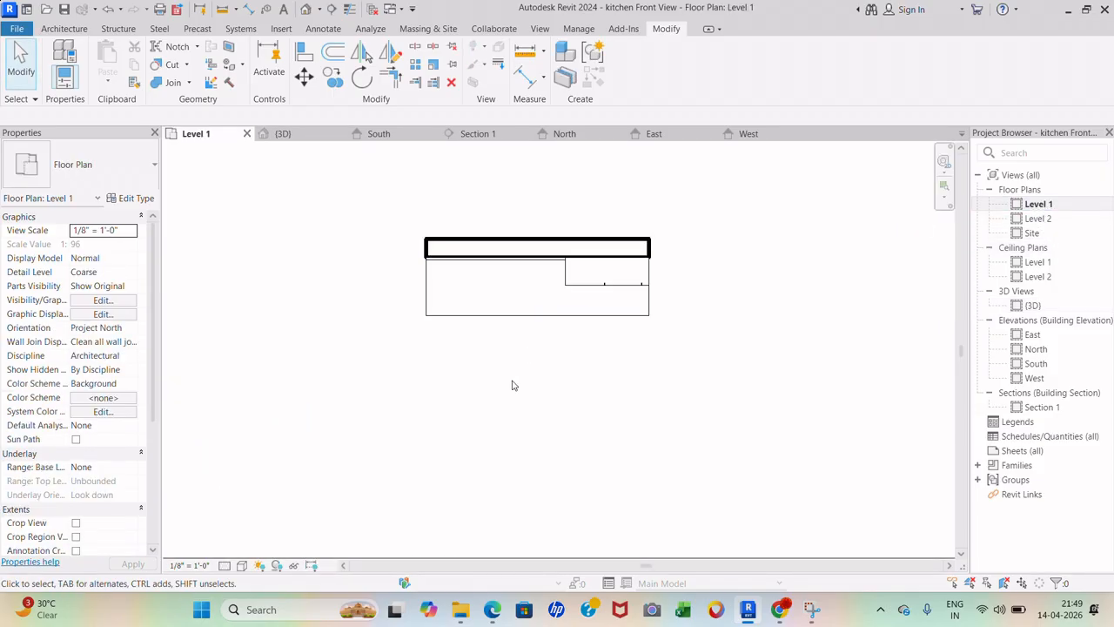
scroll(527, 258, up, 1)
click(63, 28)
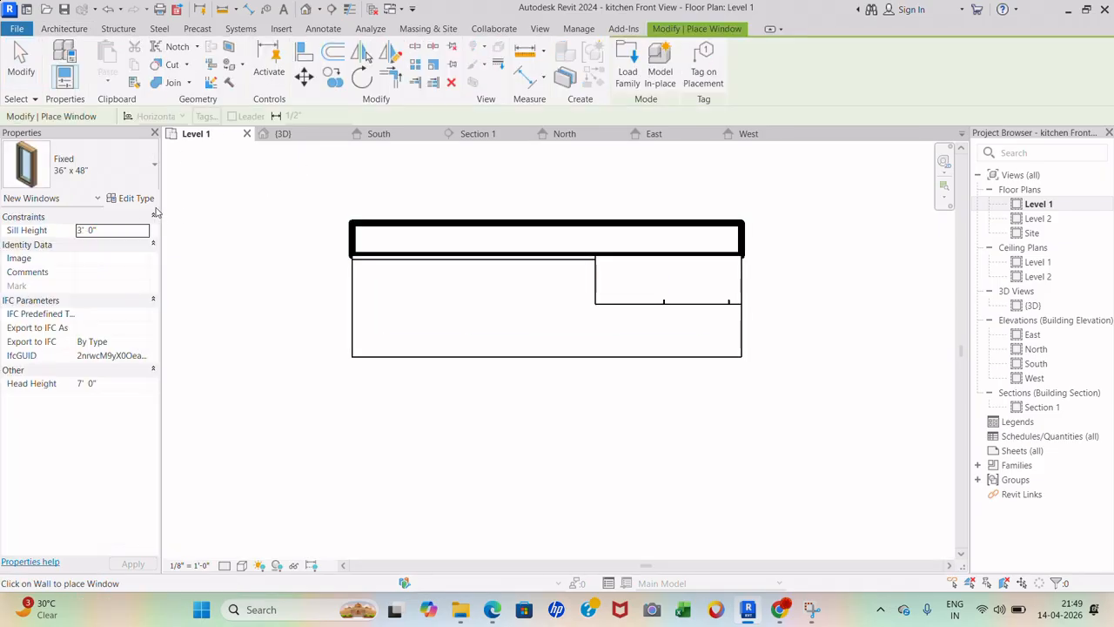
- Look through the available window sizes in the type list
click(142, 179)
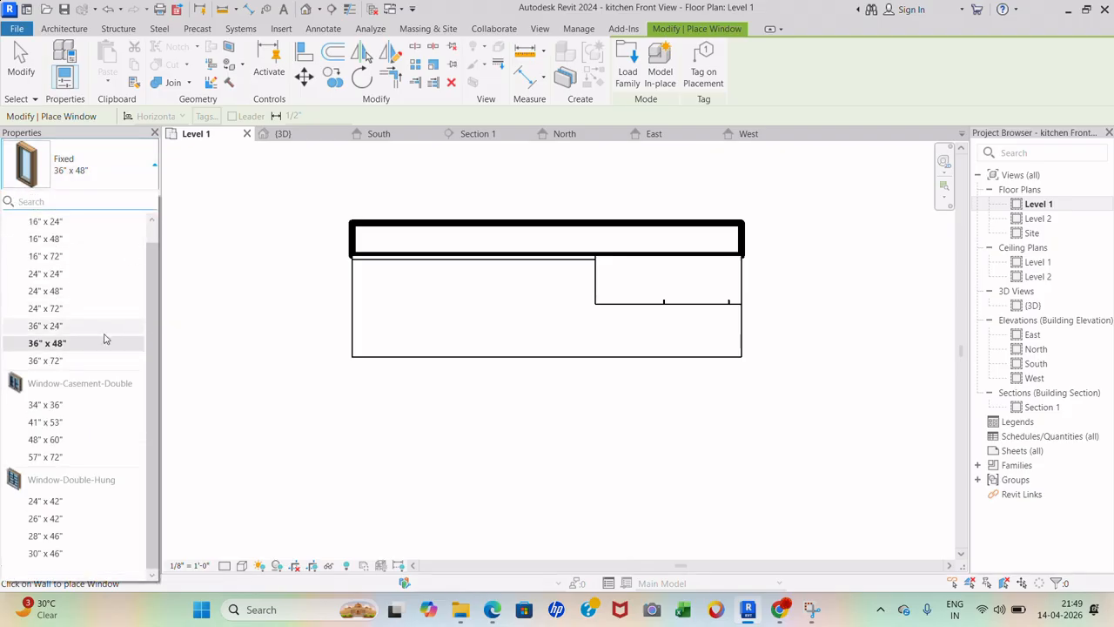
scroll(111, 371, up, 1)
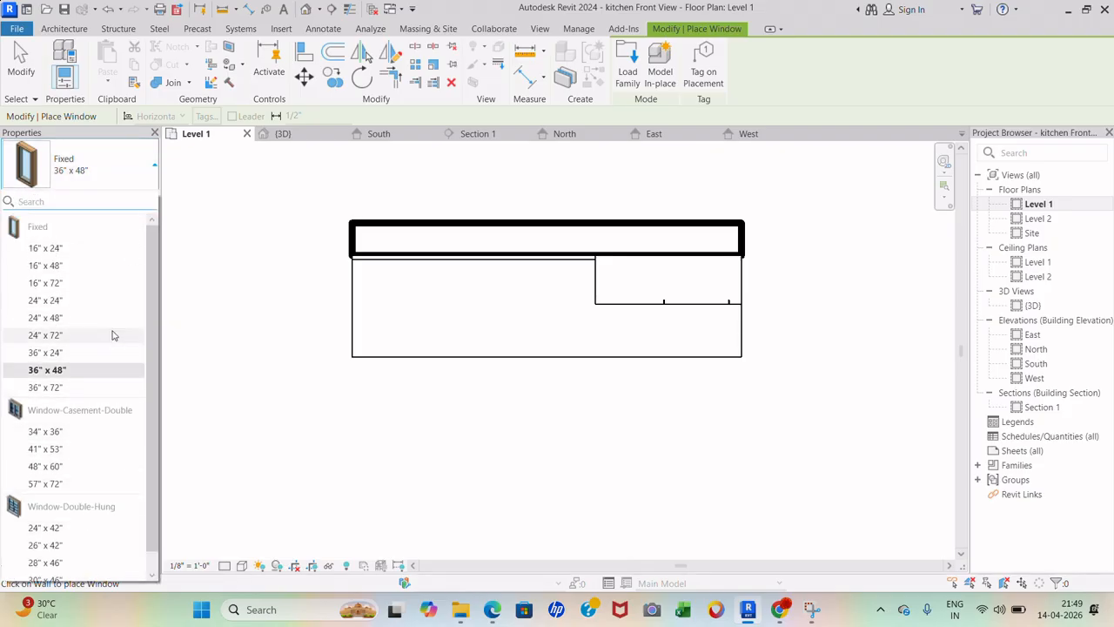
scroll(108, 392, down, 1)
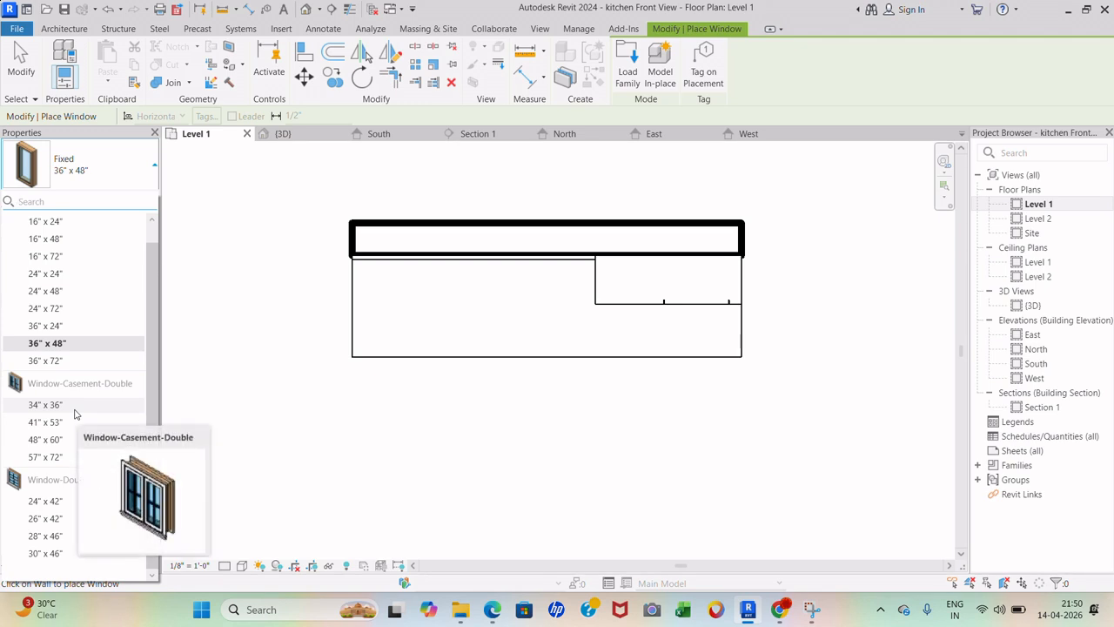
- In Load Family, navigate up to RVT 2024 > Revit Library > Windows
click(631, 78)
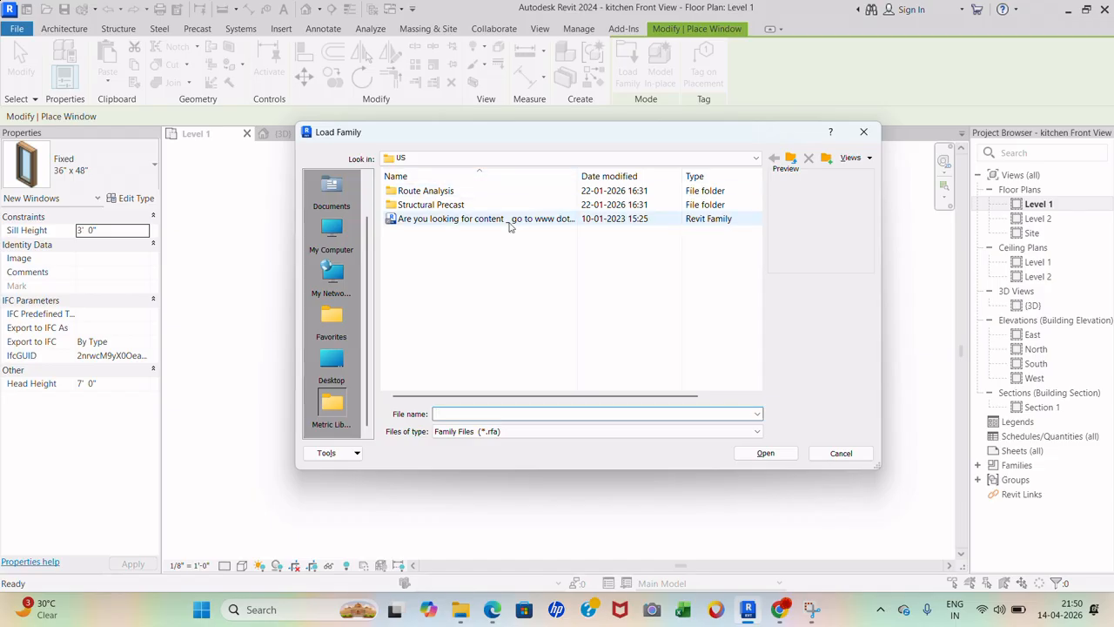
click(792, 159)
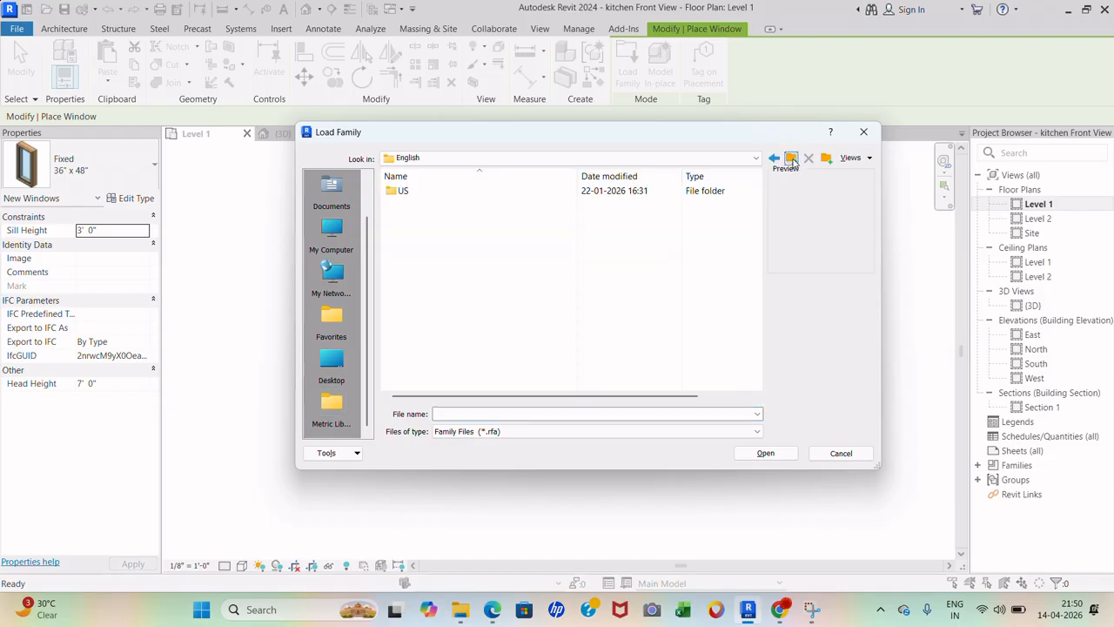
click(792, 159)
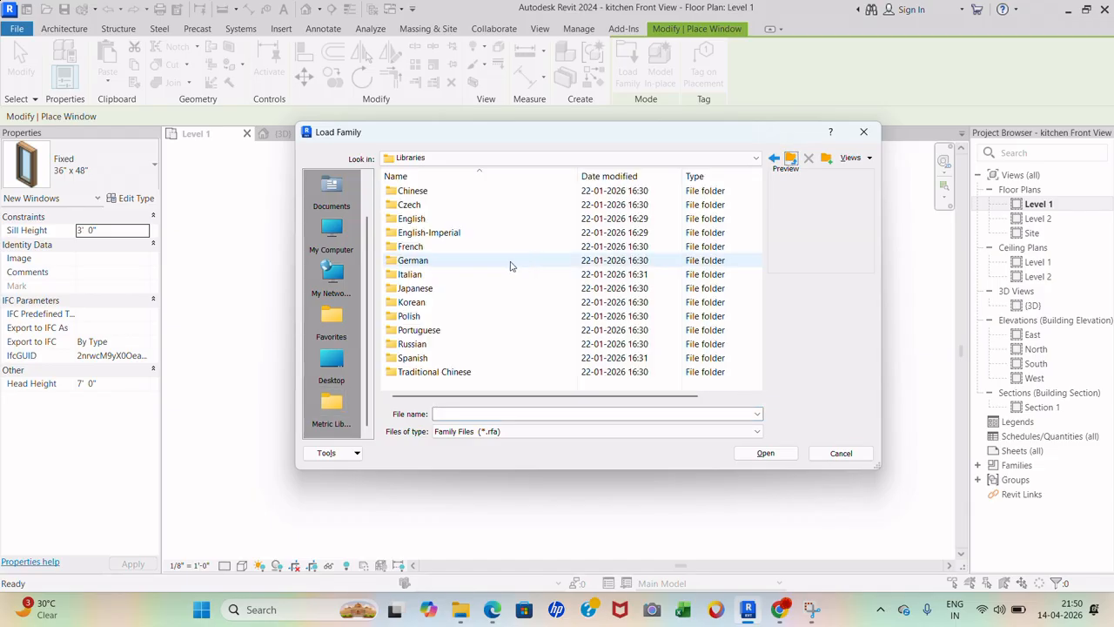
click(792, 160)
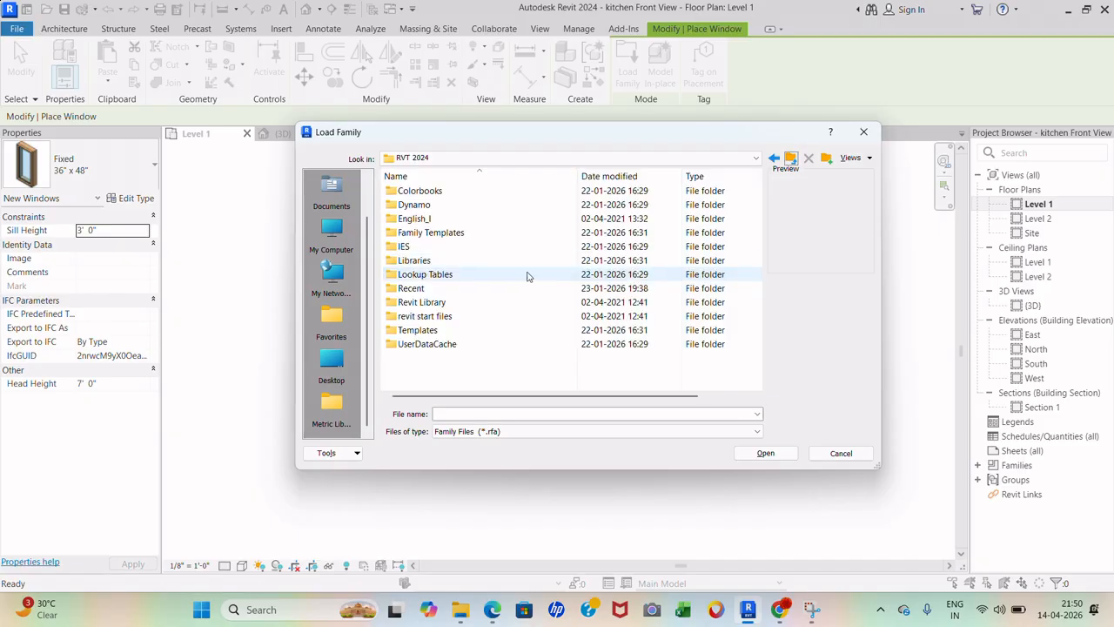
double_click(488, 303)
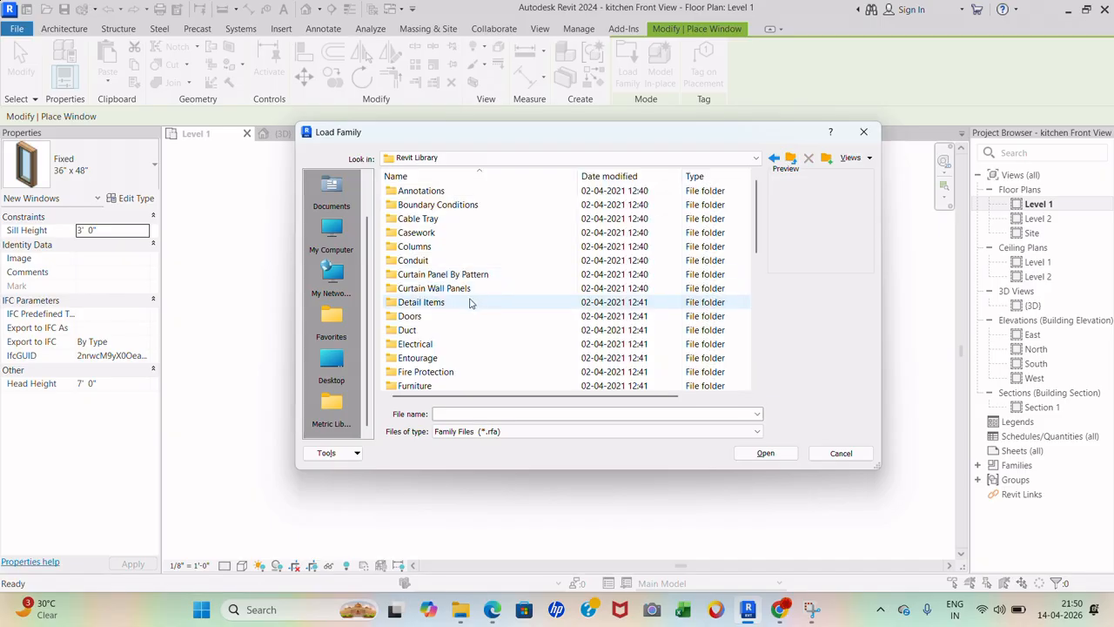
scroll(466, 306, down, 1)
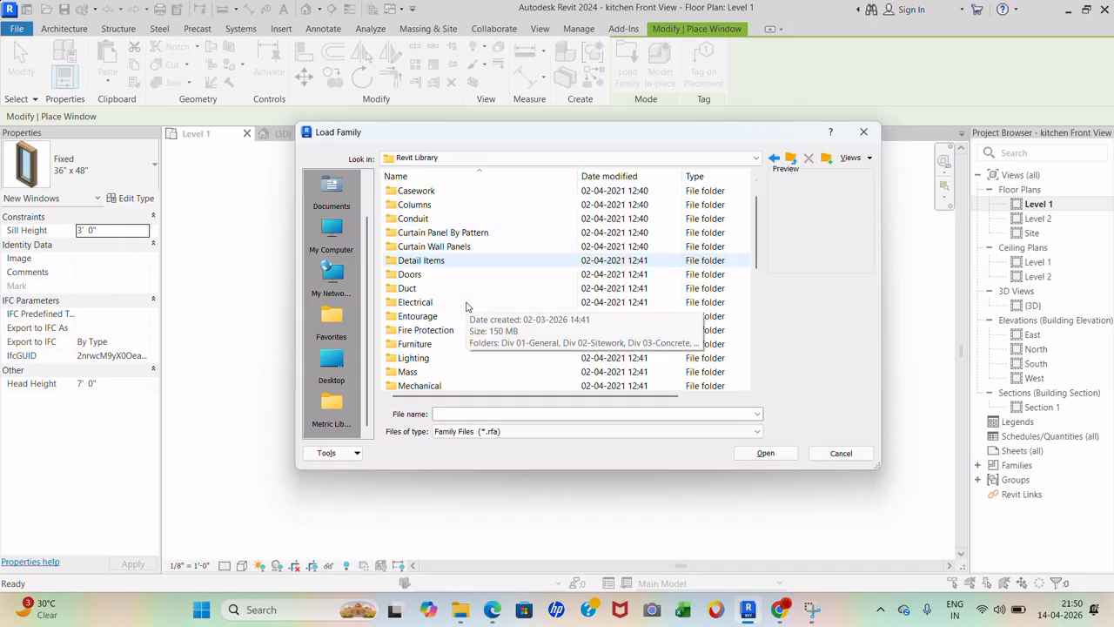
scroll(466, 307, down, 7)
click(432, 371)
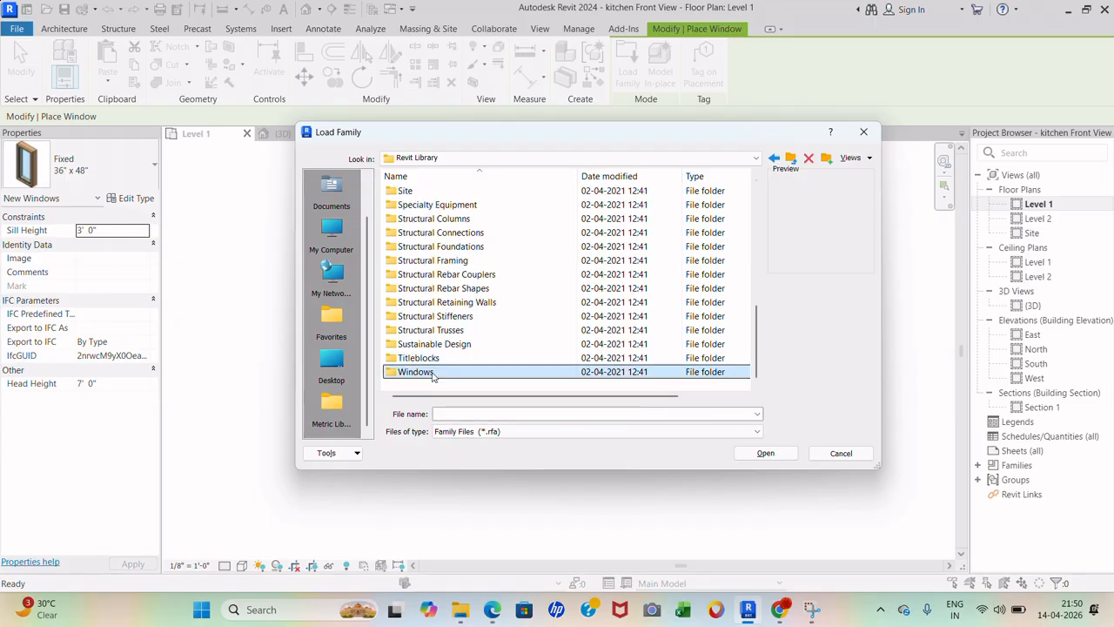
double_click(432, 372)
- Select M_Sliding with Trim.rfa after previewing others, and load it
click(492, 220)
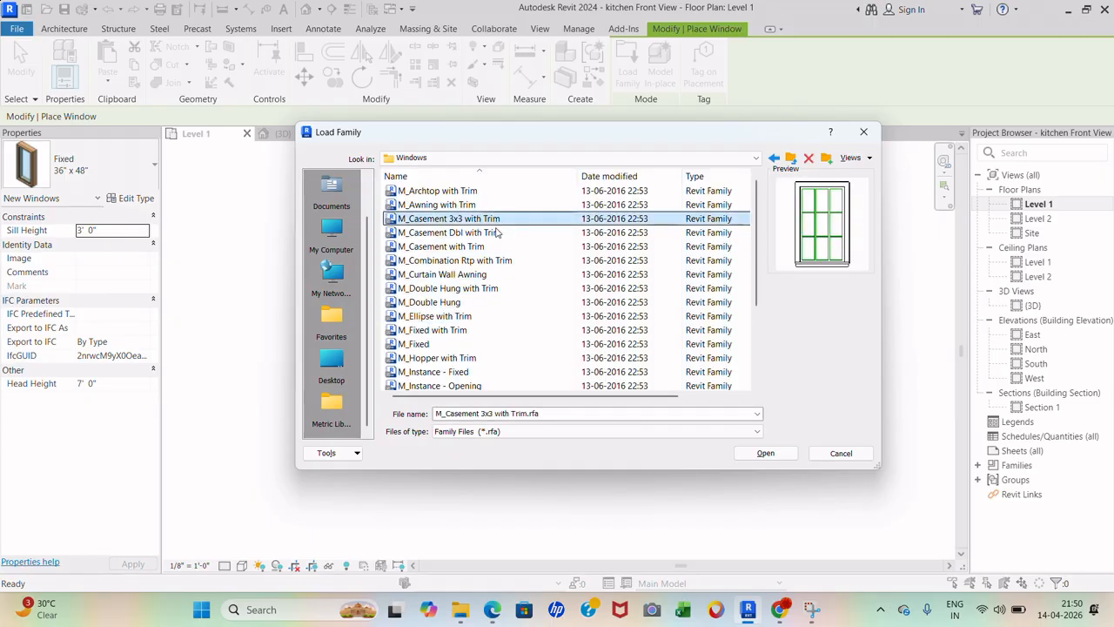
click(496, 247)
scroll(470, 326, down, 2)
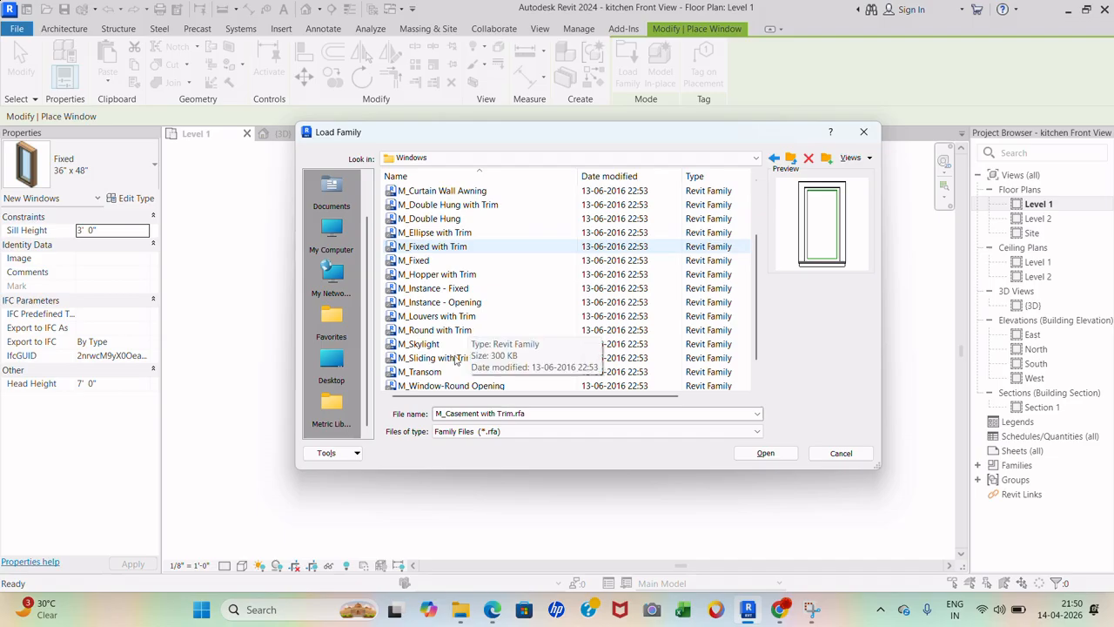
click(457, 358)
click(458, 346)
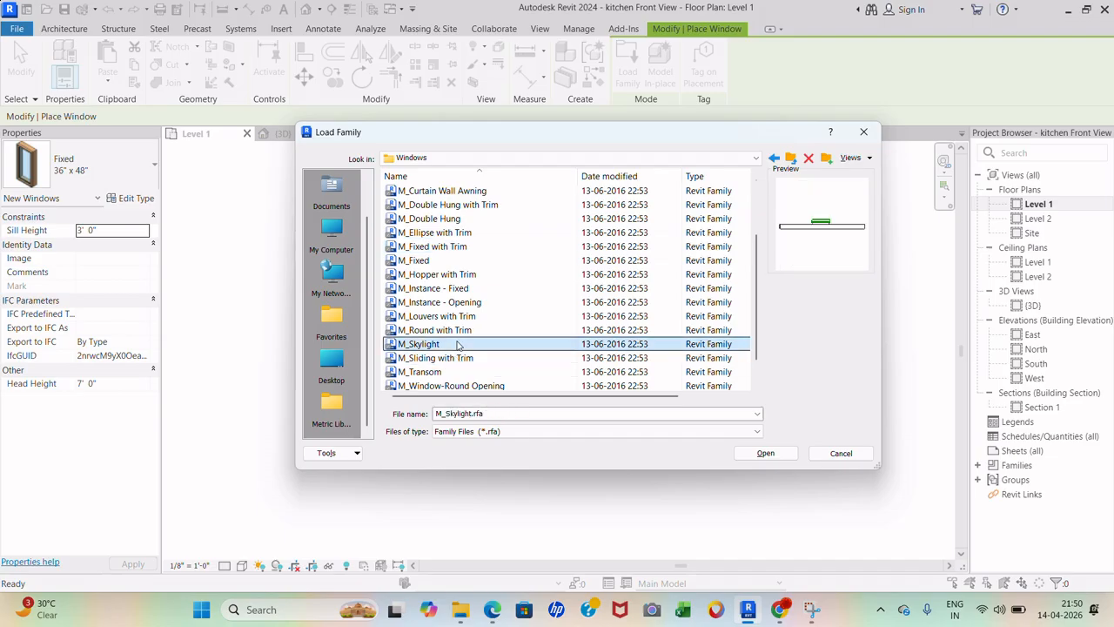
click(458, 359)
scroll(462, 361, down, 1)
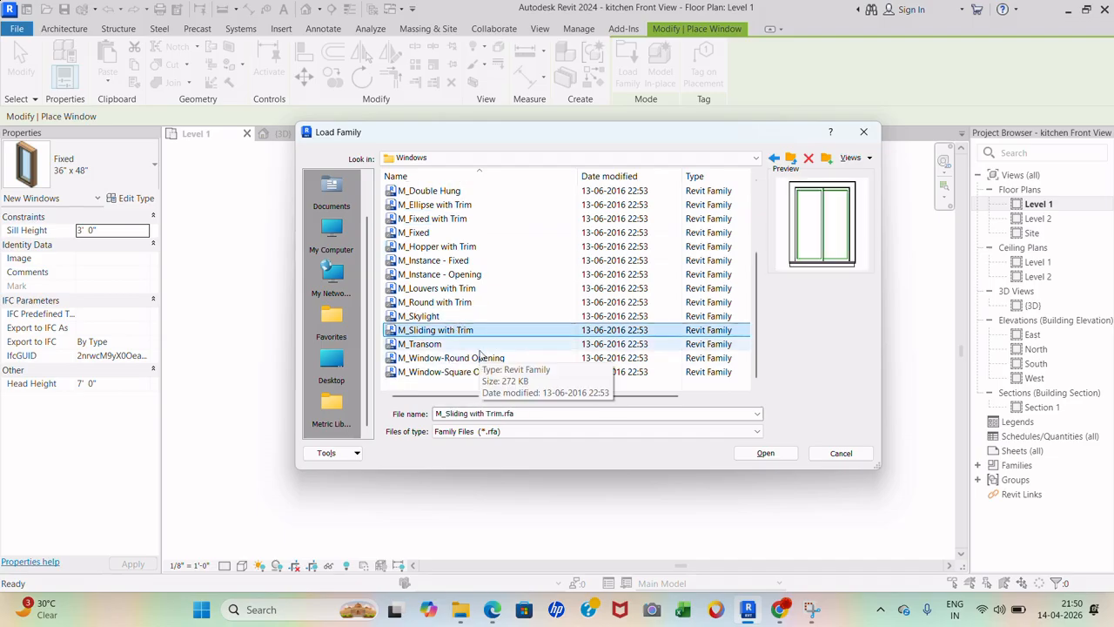
click(765, 454)
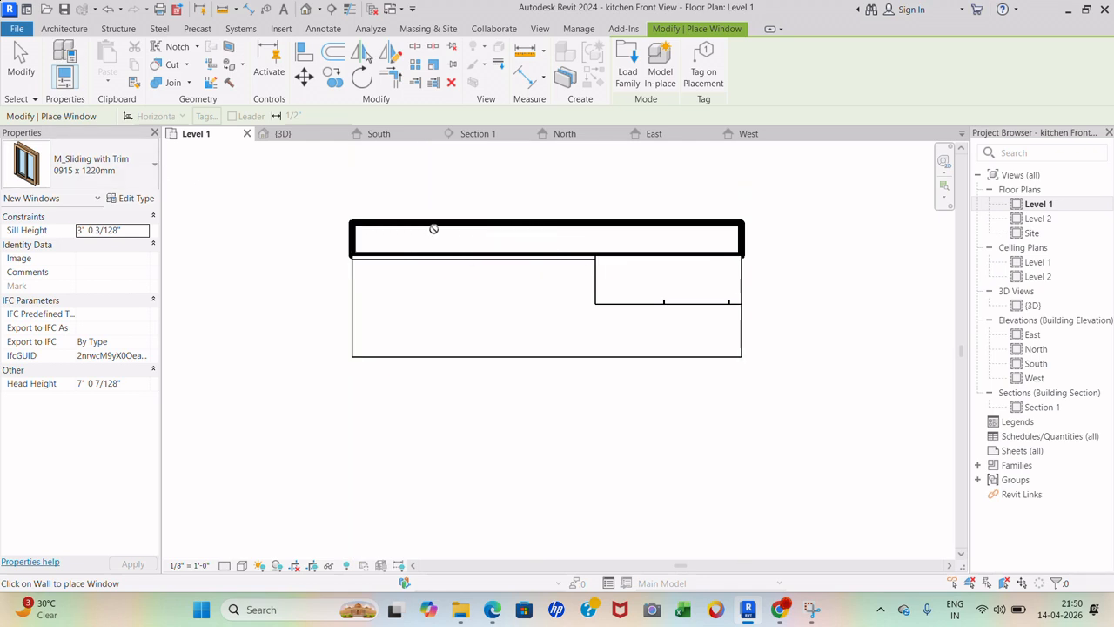
- Place the sliding window in the Level 1 kitchen wall
click(475, 237)
key(Escape)
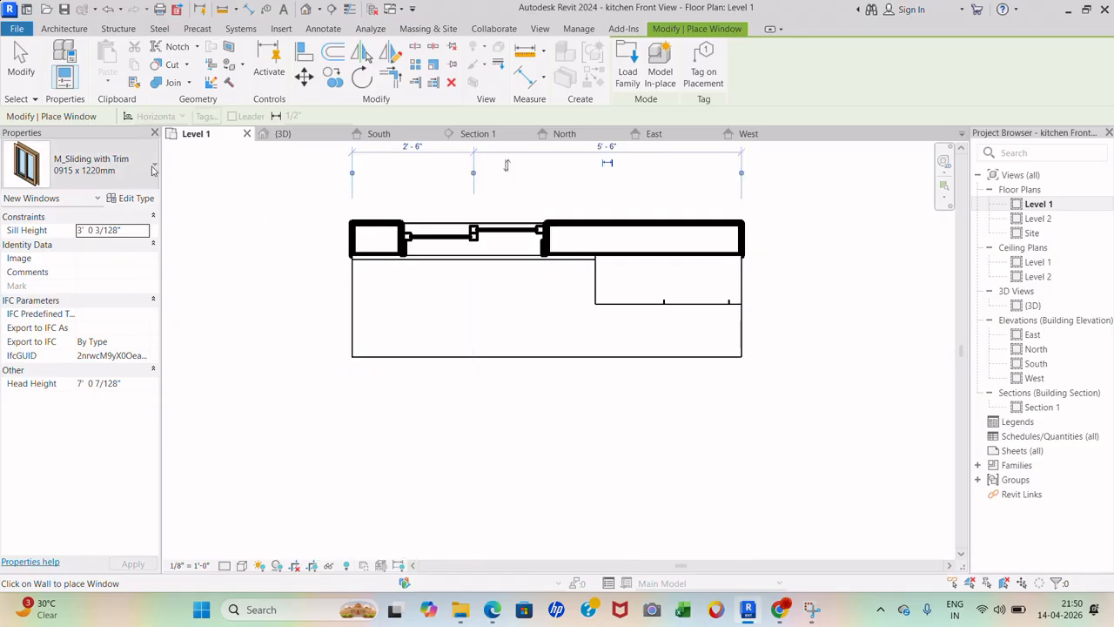
key(Escape)
- Try the window at 1830 x 0610mm, revert it to 0915 x 1220mm, then switch to 3D
click(484, 241)
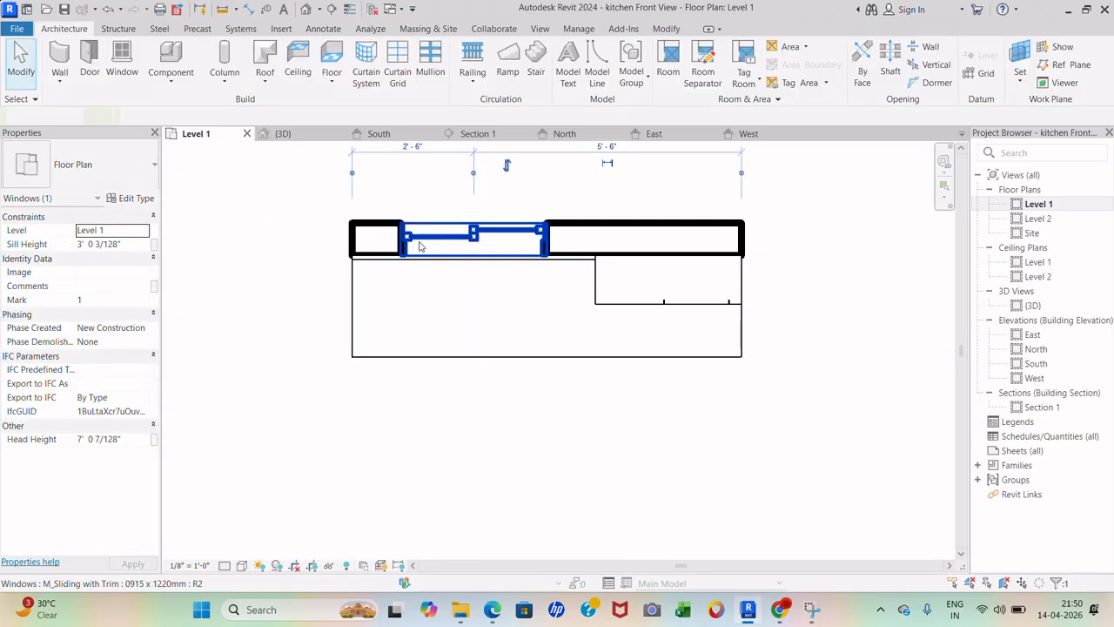
click(96, 166)
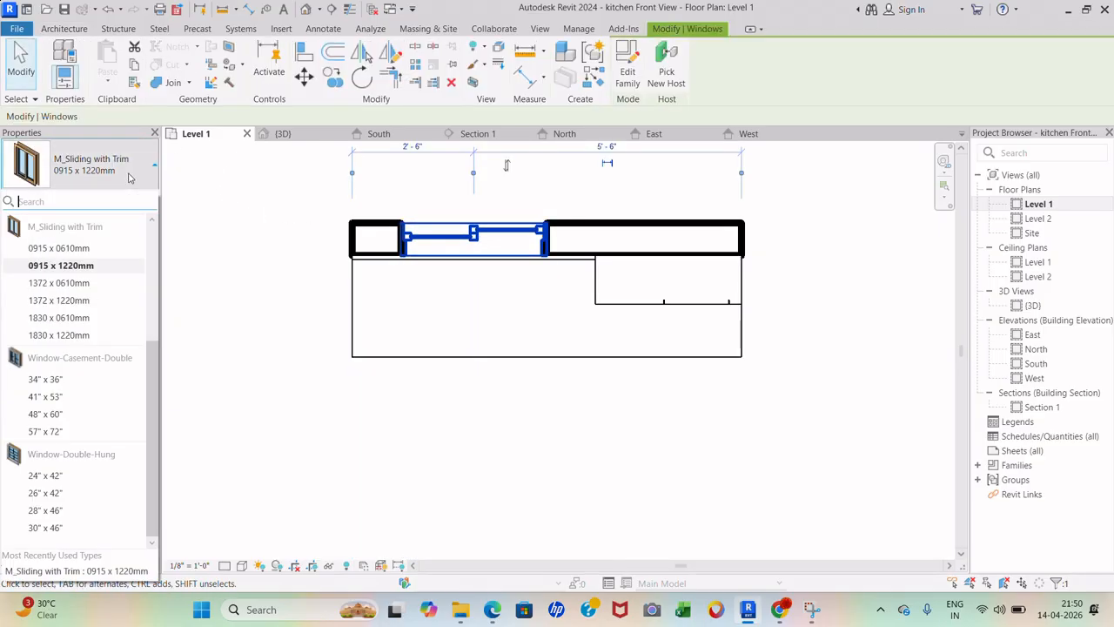
mouse_move(91, 288)
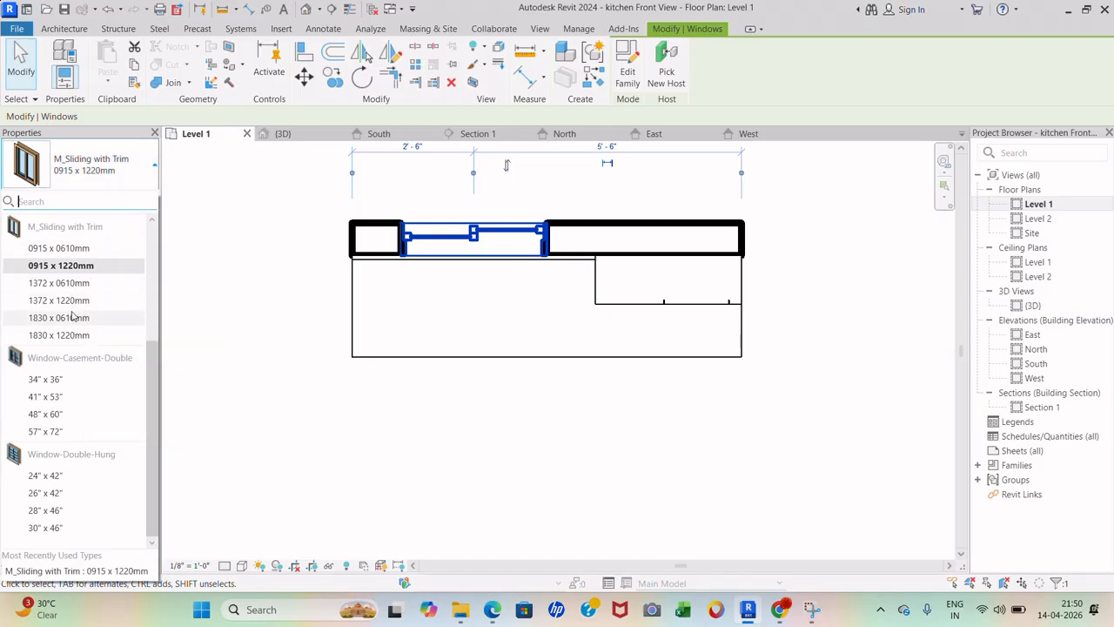
click(73, 319)
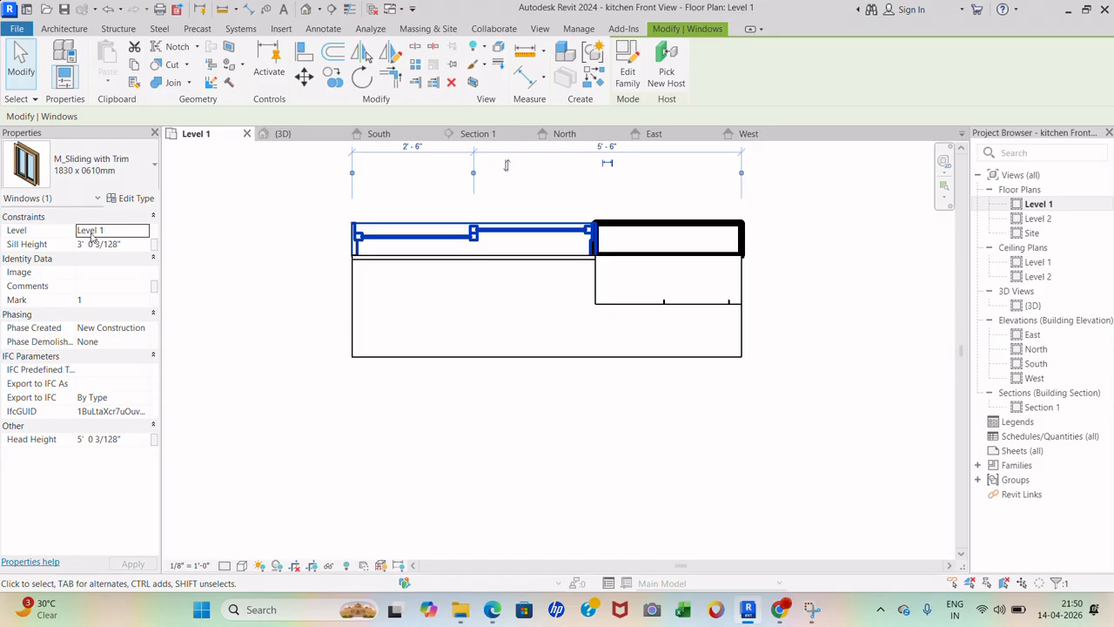
click(102, 165)
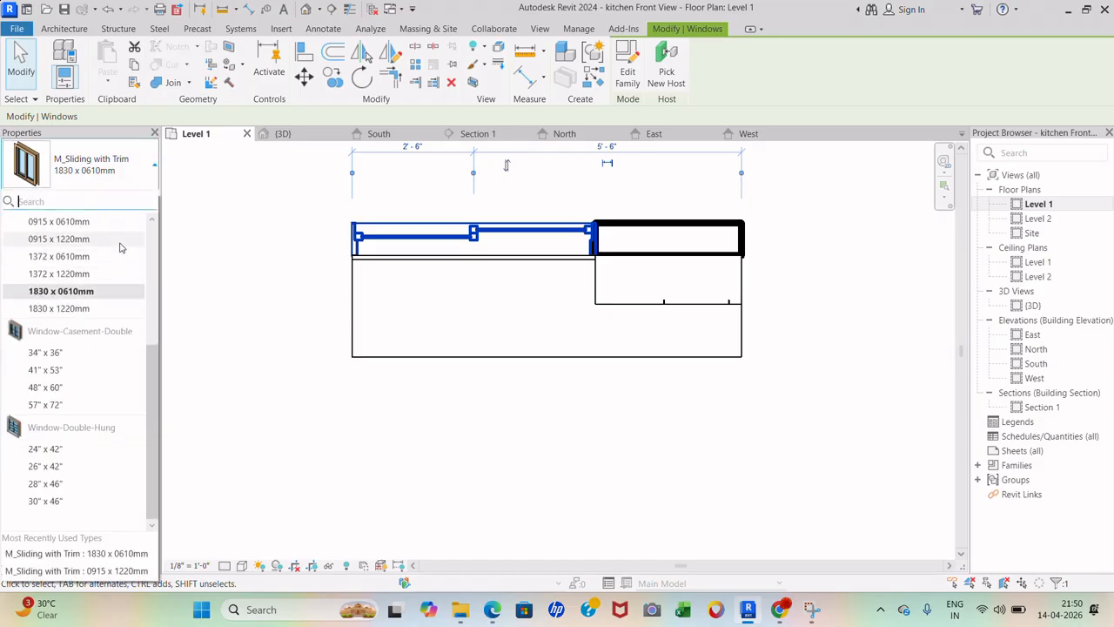
click(104, 238)
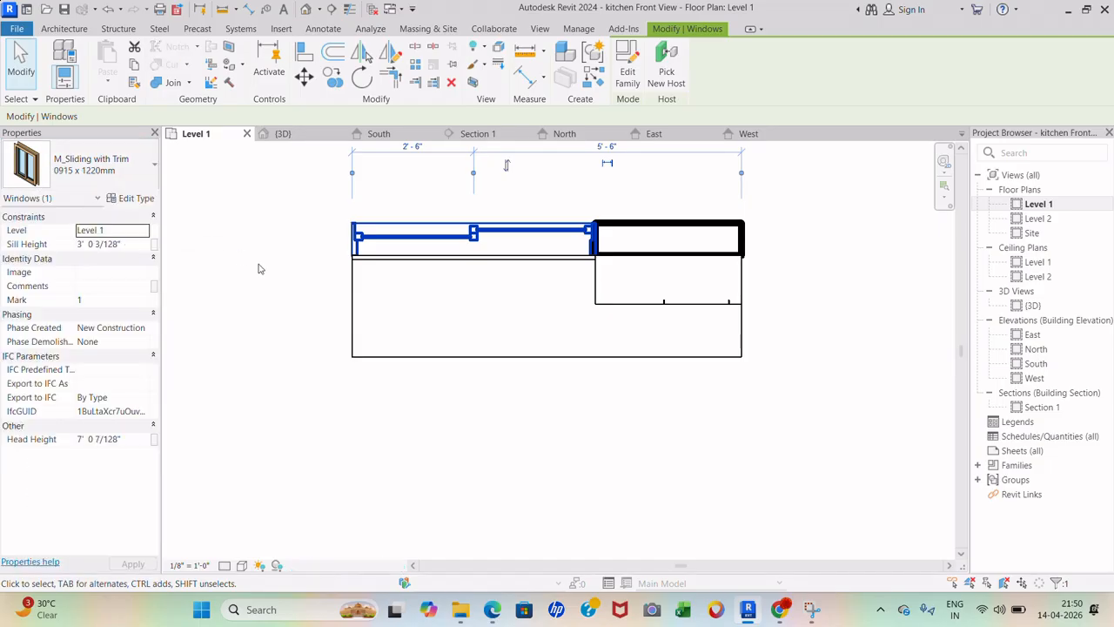
click(405, 398)
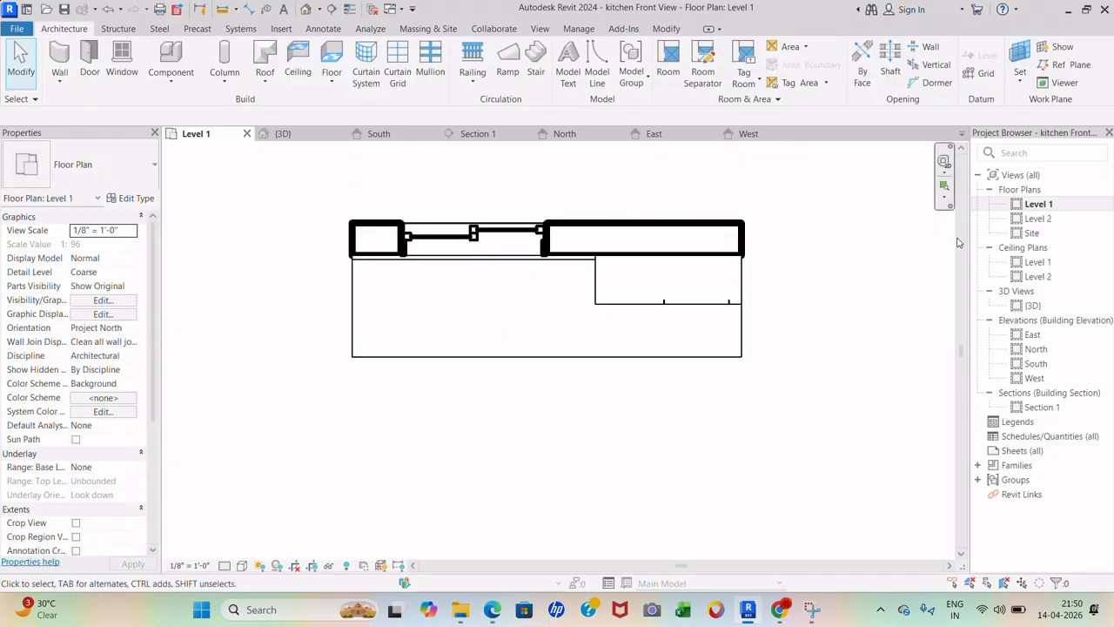
double_click(1033, 305)
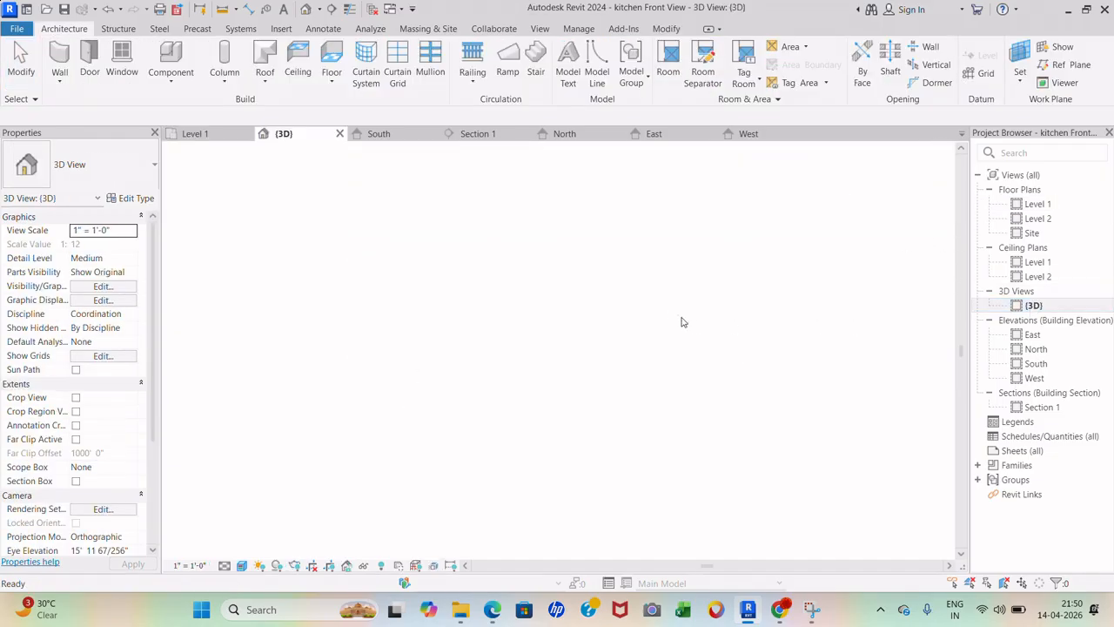
- Orbit the 3D view to inspect the window and the piece covering the tiled wall
scroll(507, 347, up, 3)
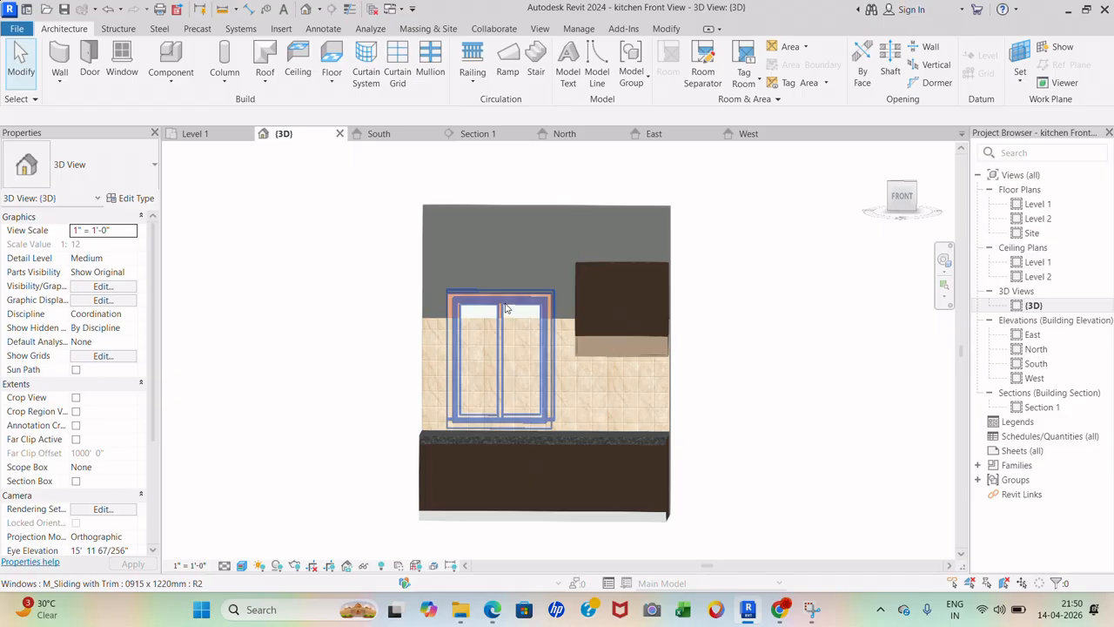
click(505, 308)
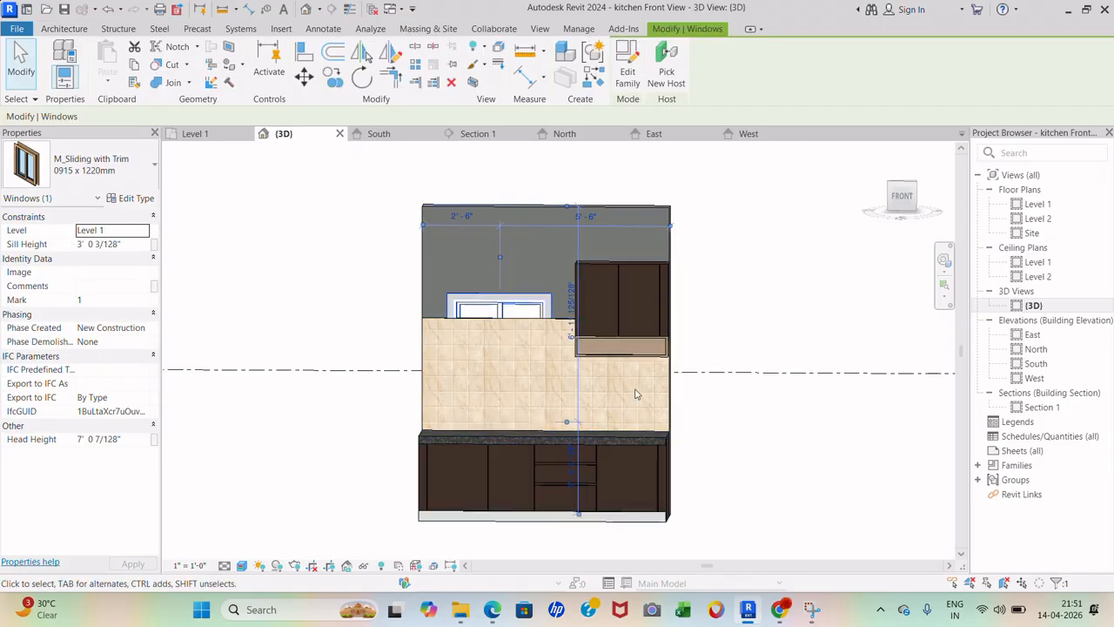
shift+middle_drag(650, 408, 754, 513)
scroll(463, 328, up, 1)
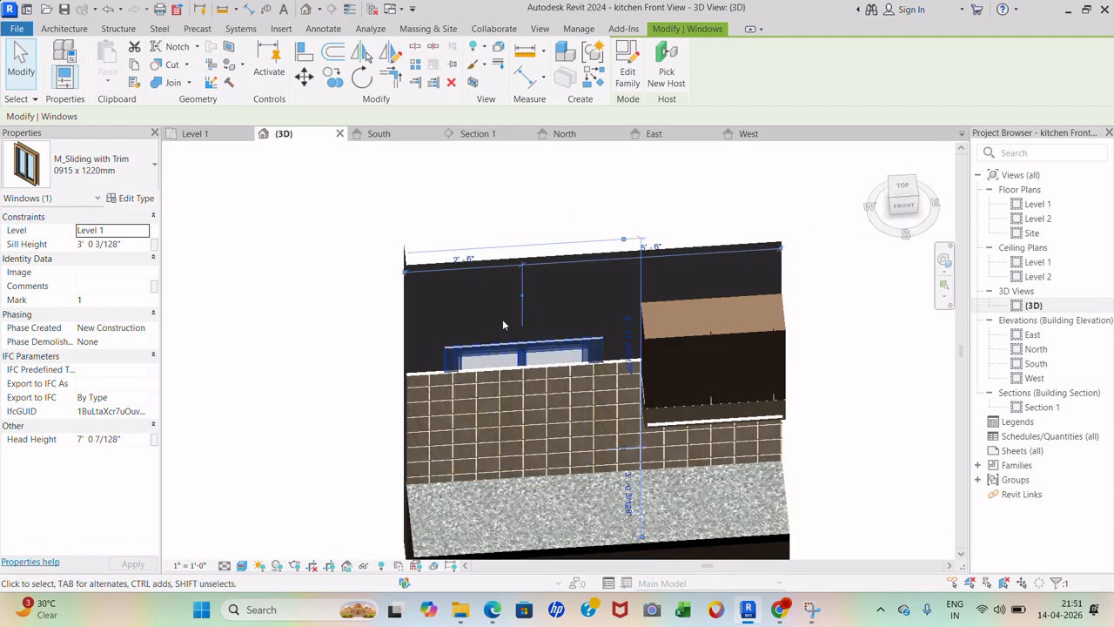
click(329, 376)
scroll(499, 380, up, 3)
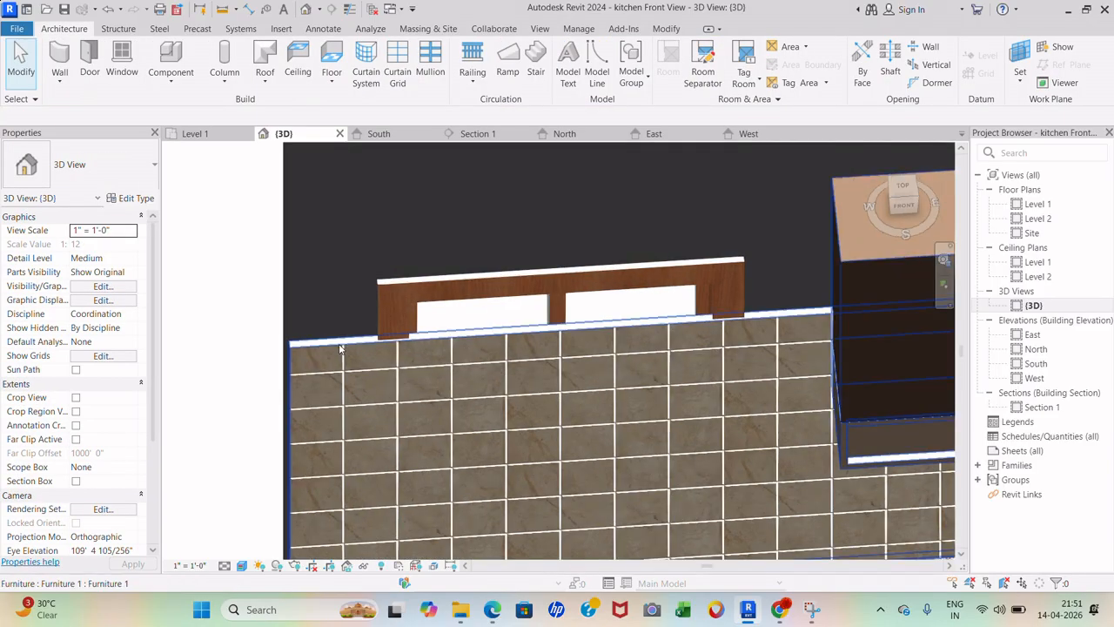
click(340, 349)
scroll(381, 269, down, 4)
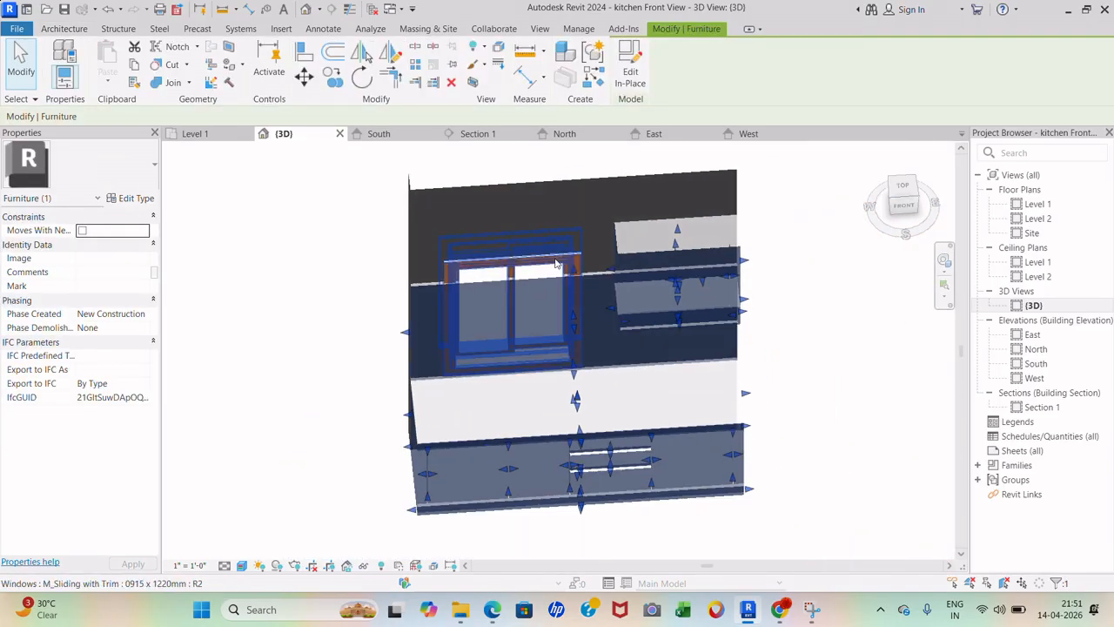
click(302, 288)
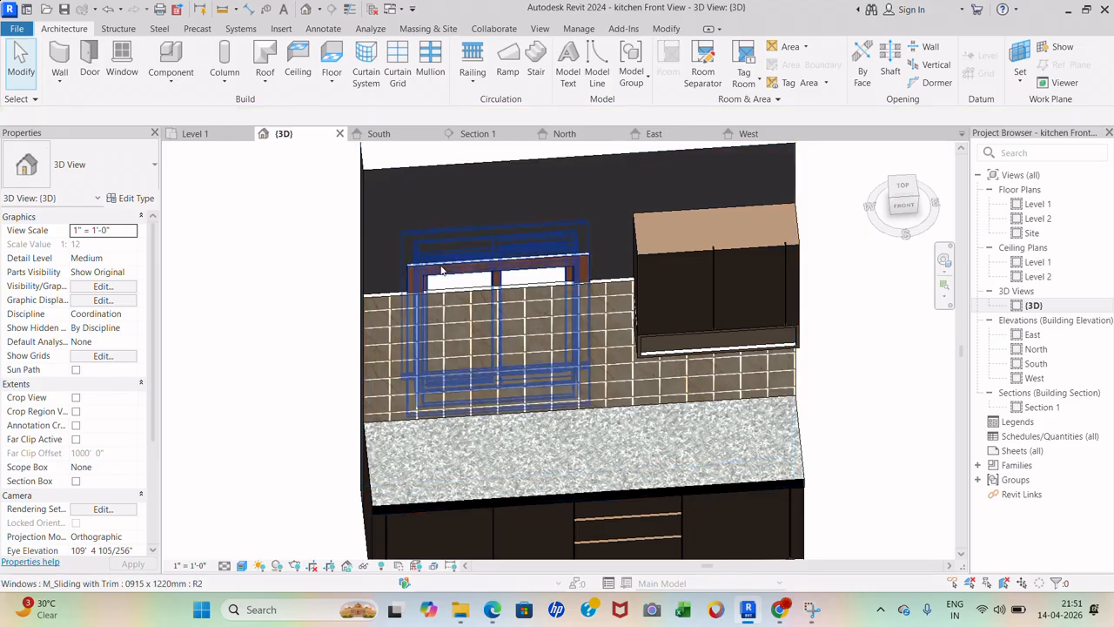
- Set the sliding window's sill height to 3'6" and view the wall from the front
click(441, 271)
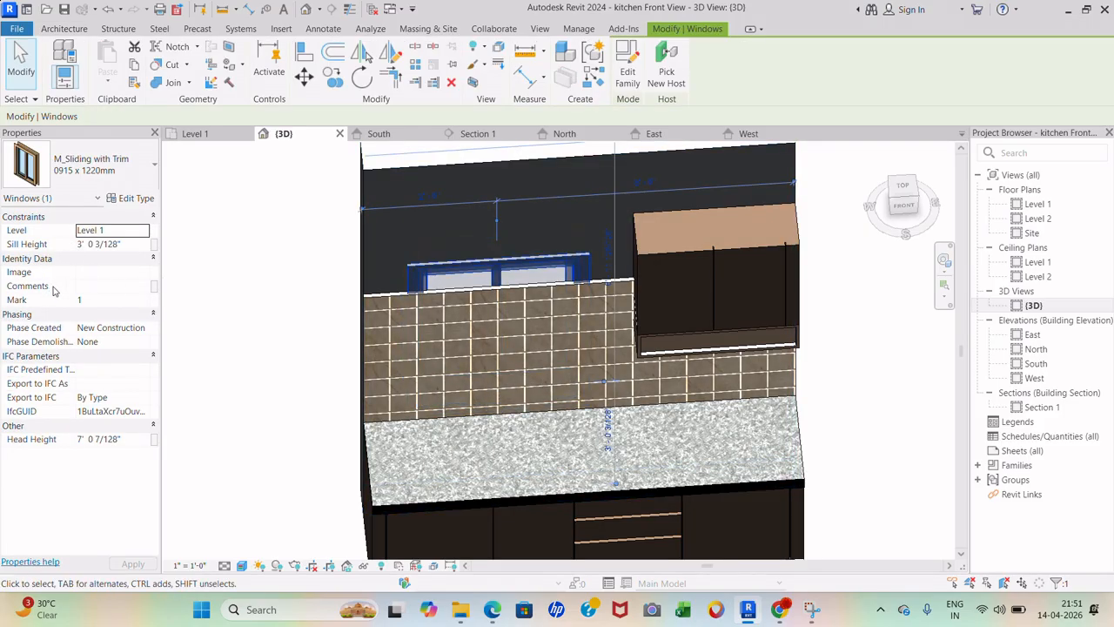
click(132, 244)
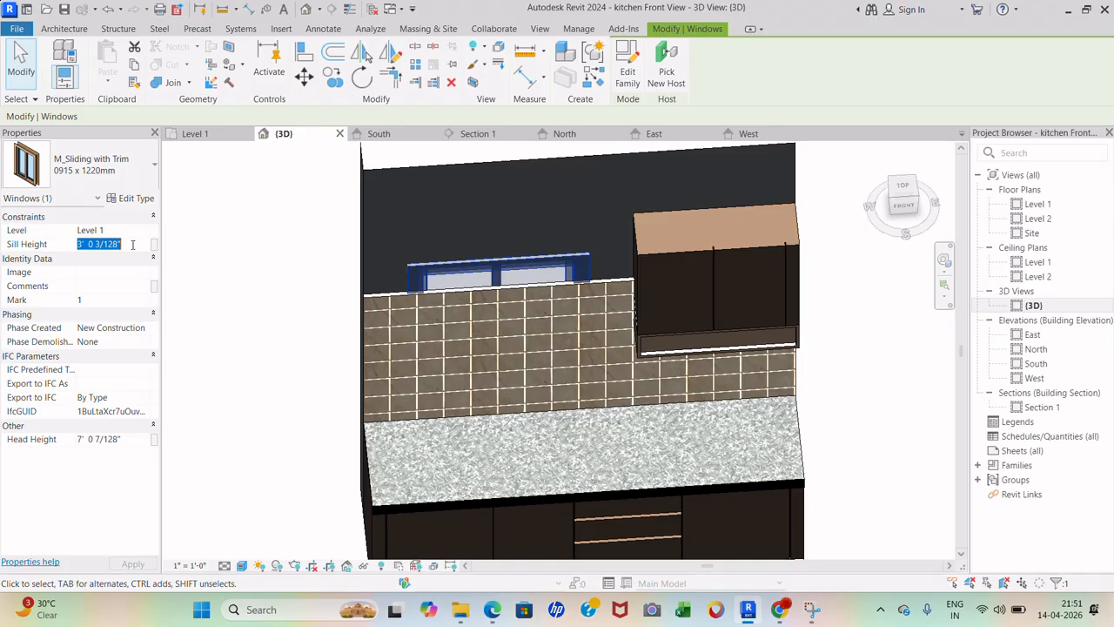
text(3)
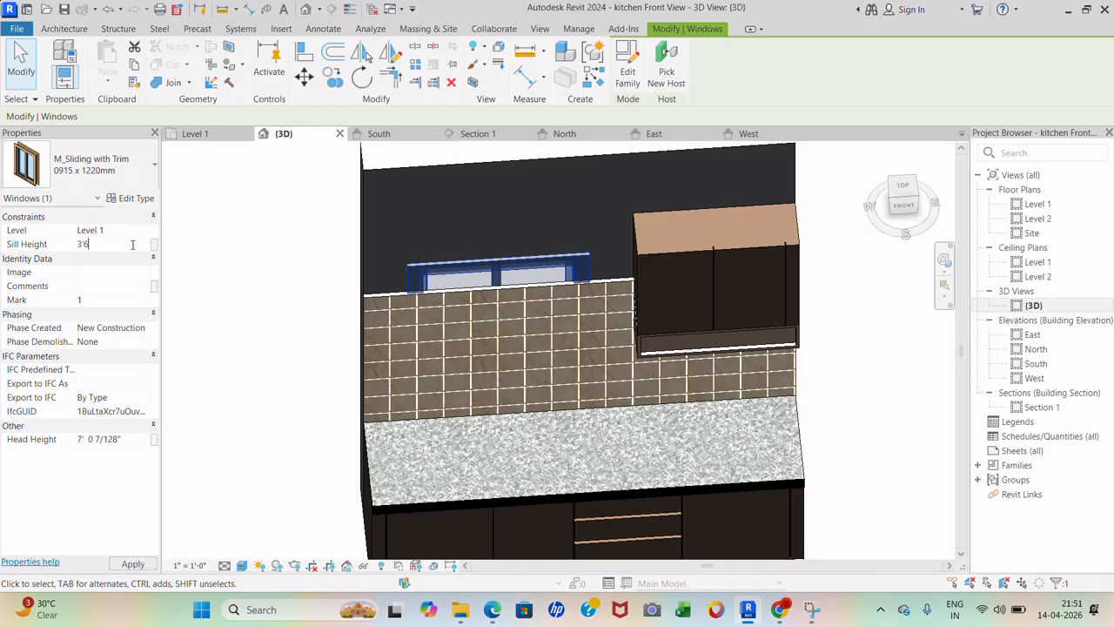
text('6)
key(Return)
key(Escape)
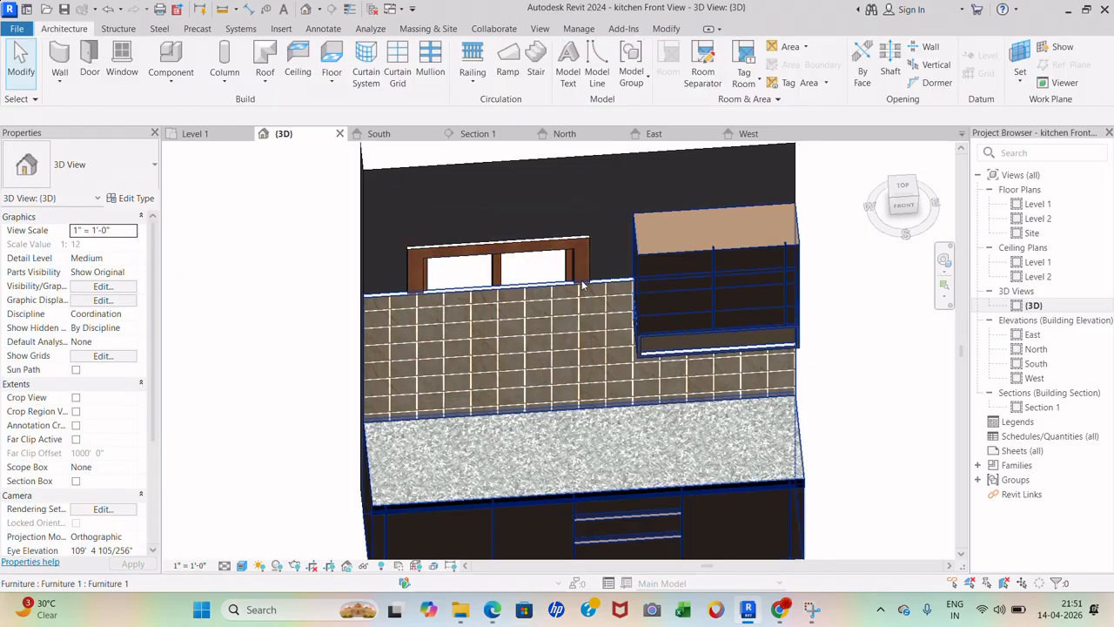
click(904, 205)
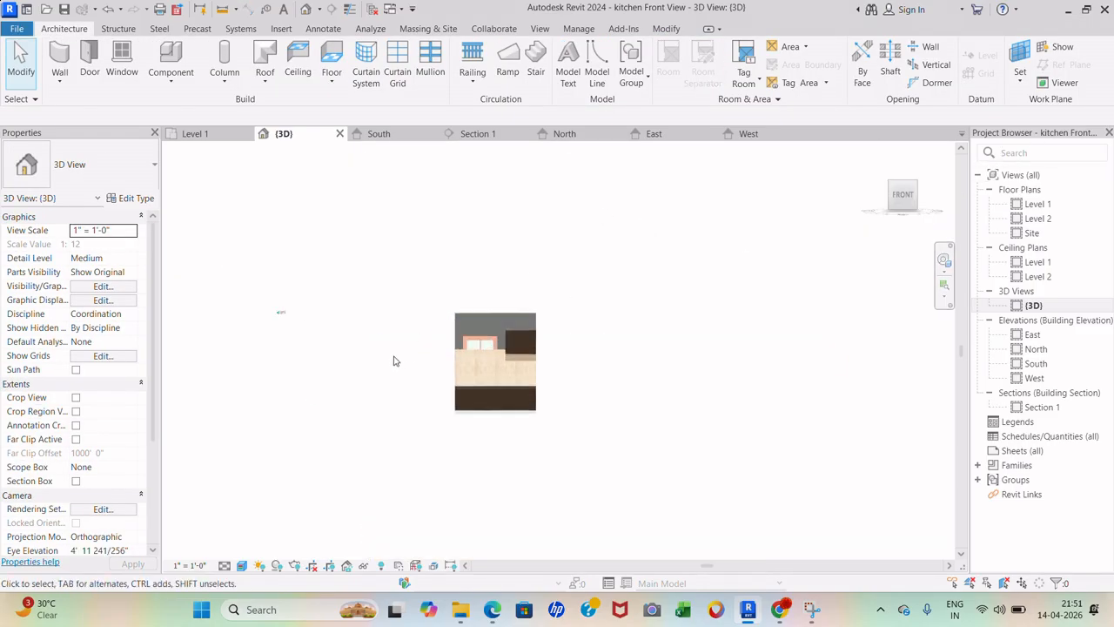
- Open the tile wall extrusion's outline and finish it unchanged, closing the in-place model
scroll(341, 277, up, 3)
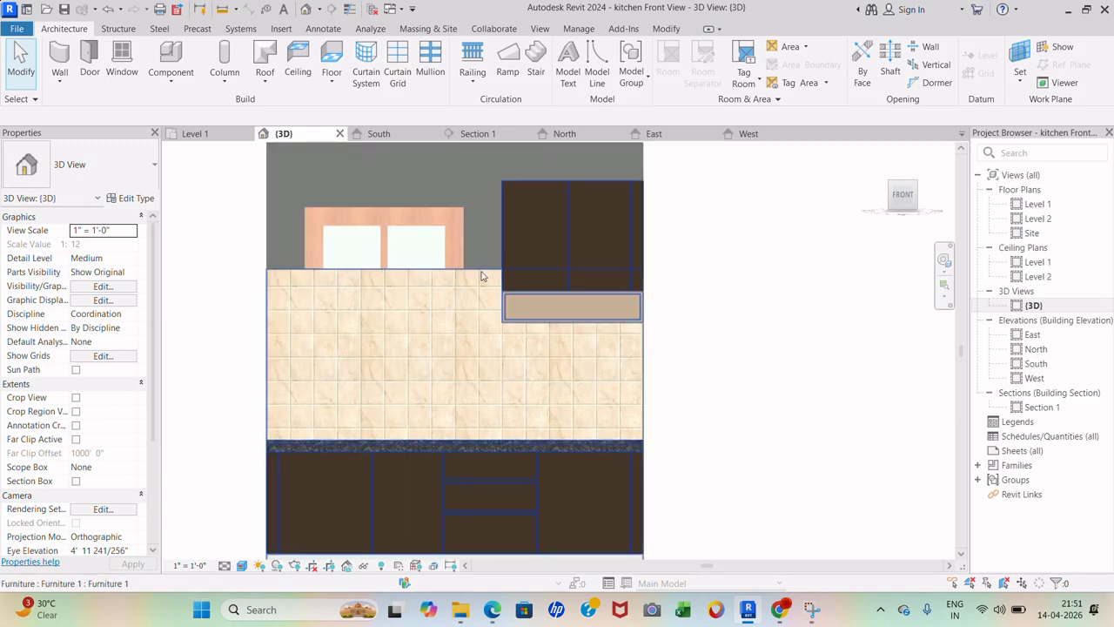
double_click(481, 276)
click(492, 277)
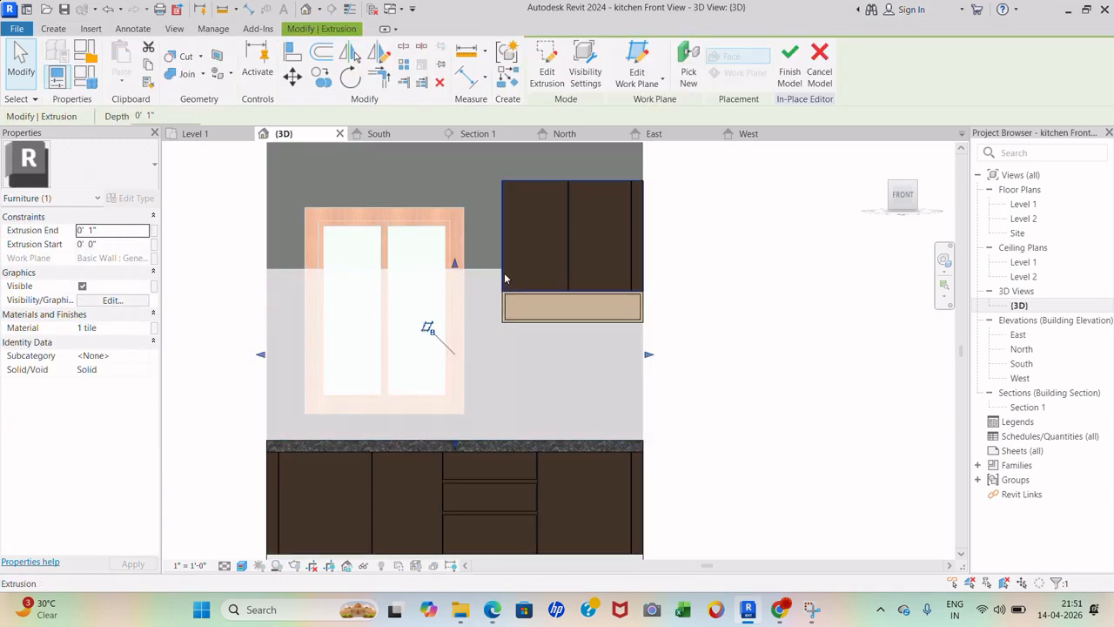
click(540, 83)
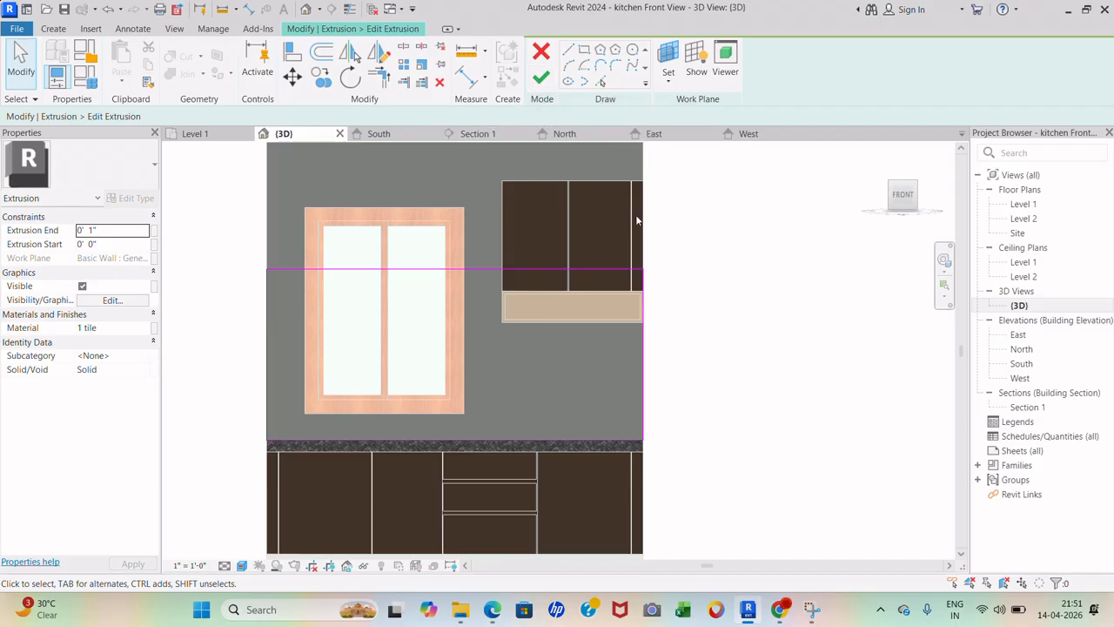
click(541, 76)
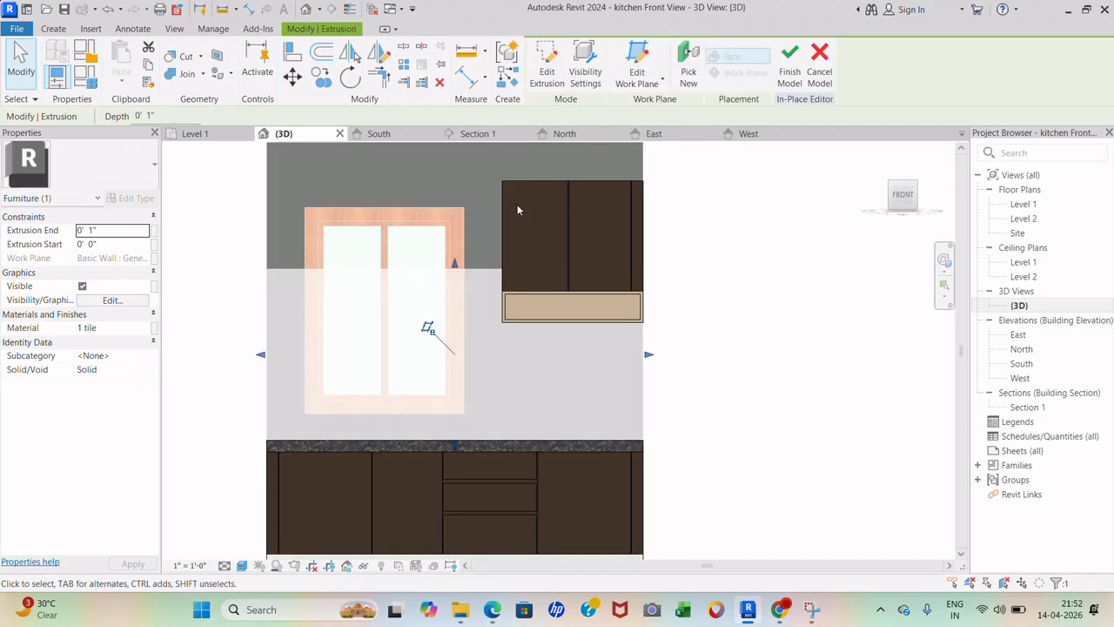
click(788, 78)
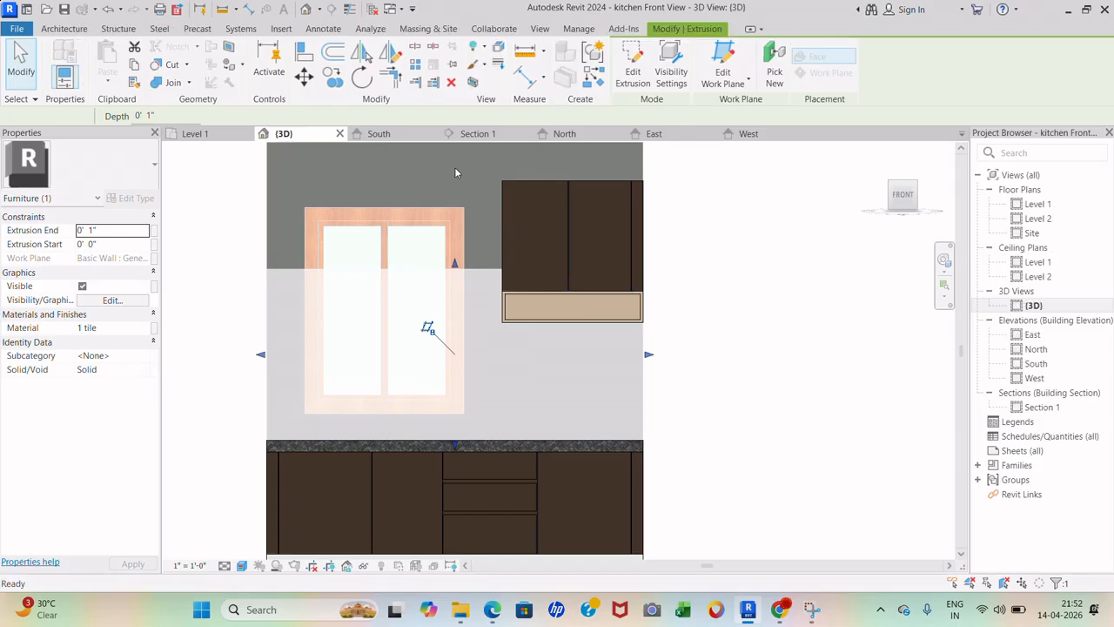
- Nudge the sliding window upward until its sill height is 5' 3"
click(462, 221)
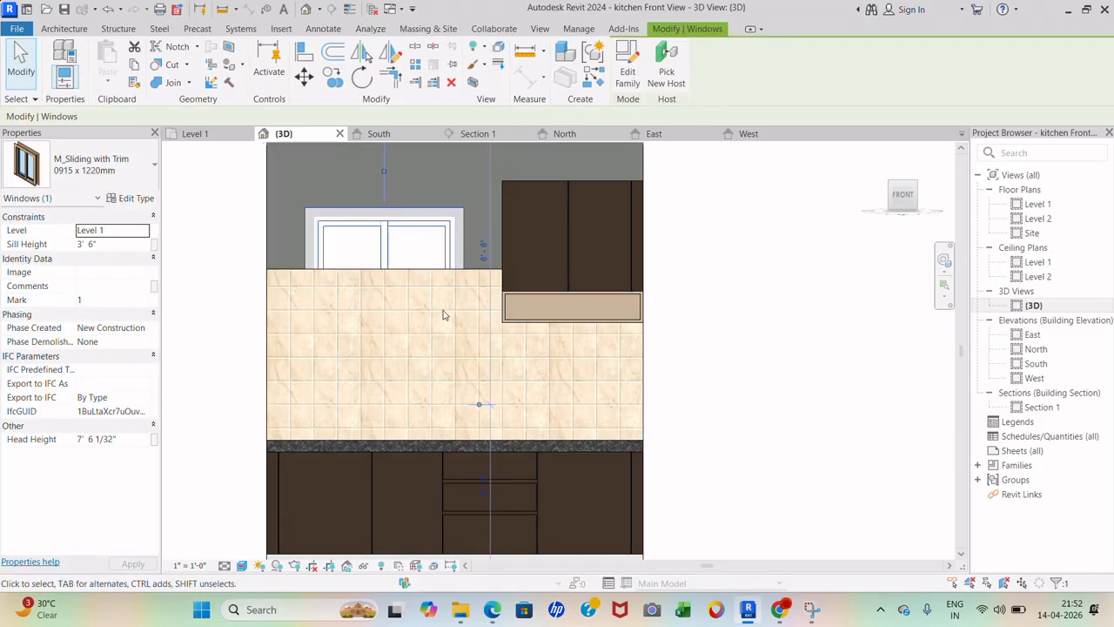
key(Up)
key(Up)
key(Up)
key(Up)
key(Up)
key(Up)
key(Up)
key(Up)
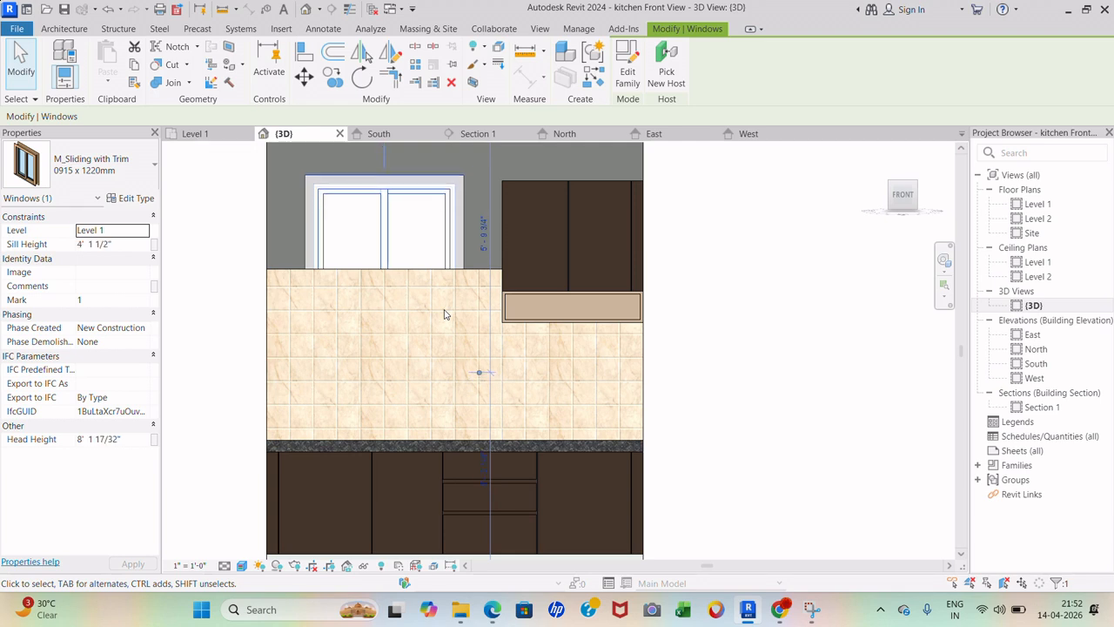
key(Up)
key(Up)
key(Up)
key(Up)
key(Up)
key(Up)
key(Up)
key(Up)
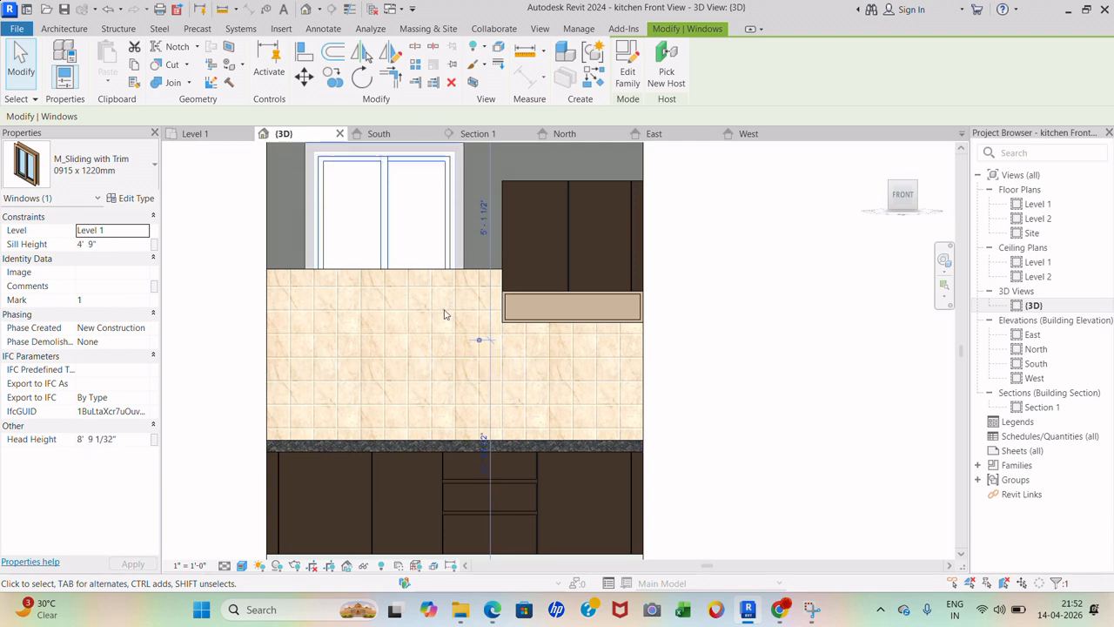
key(Up)
key(Up)
key(Up)
key(Up)
key(Up)
key(Up)
key(Up)
key(Up)
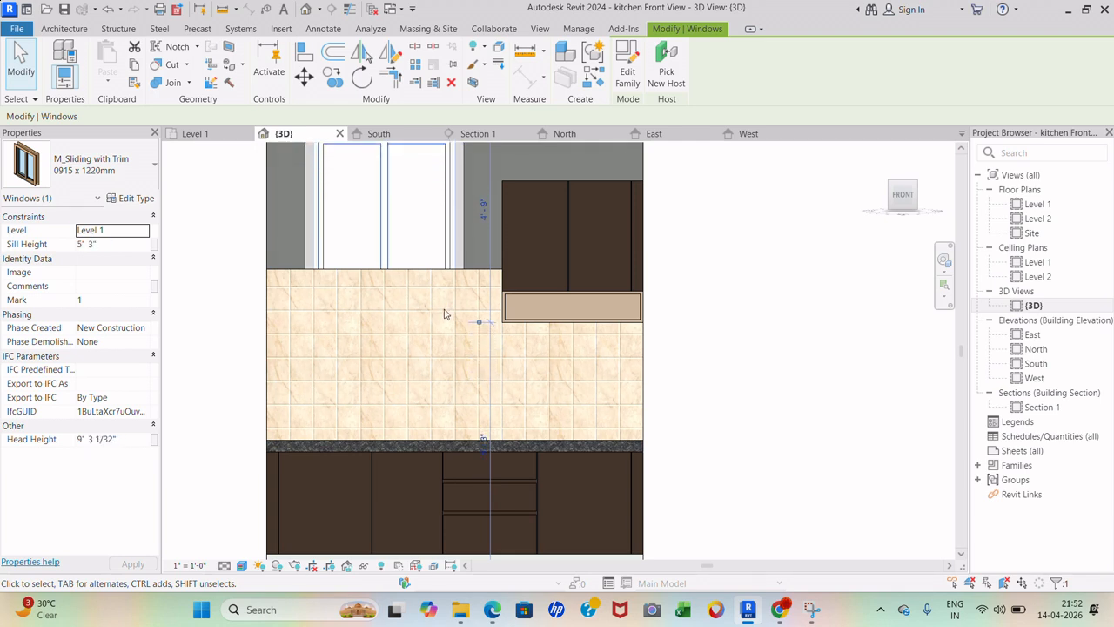
key(Escape)
- Check the raised window and the tiled wall element, then clear the selection
scroll(417, 381, down, 2)
scroll(418, 323, up, 1)
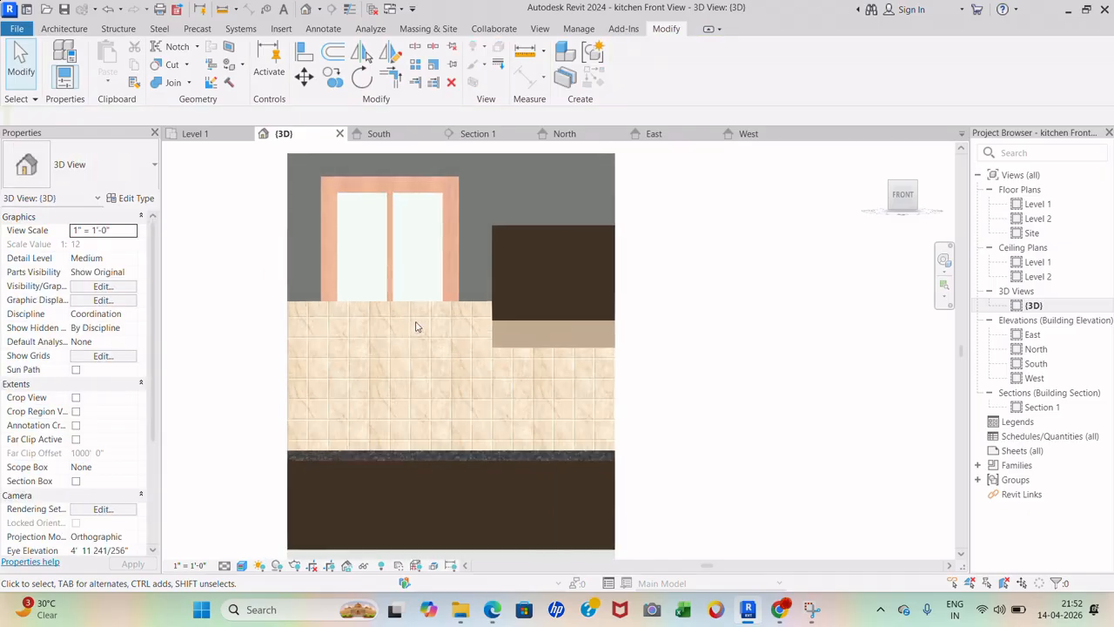
click(449, 284)
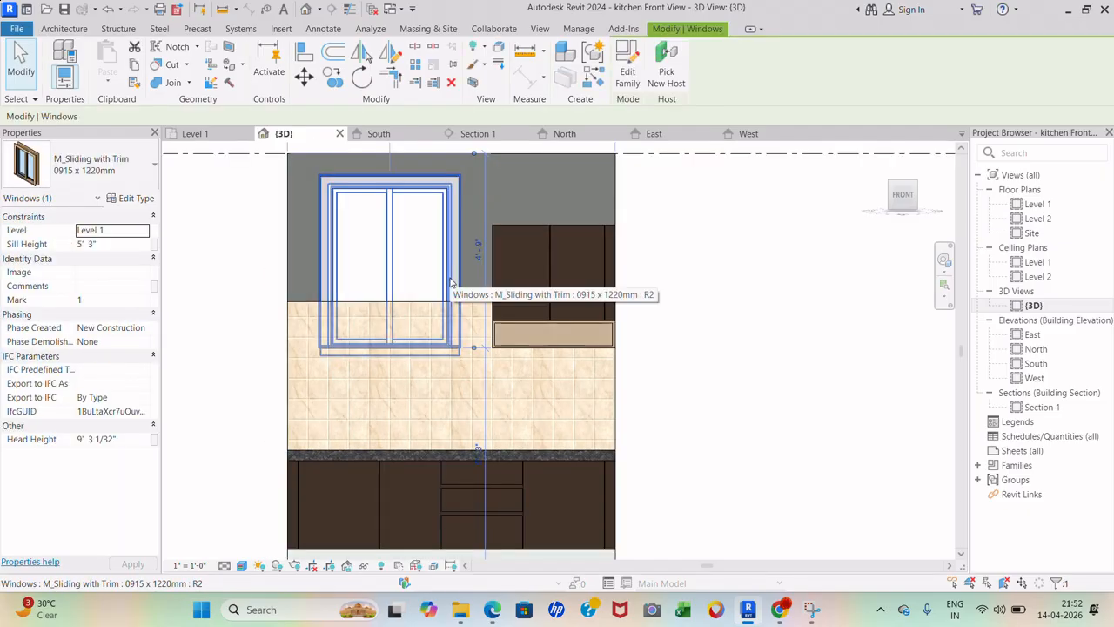
scroll(484, 374, up, 1)
click(719, 356)
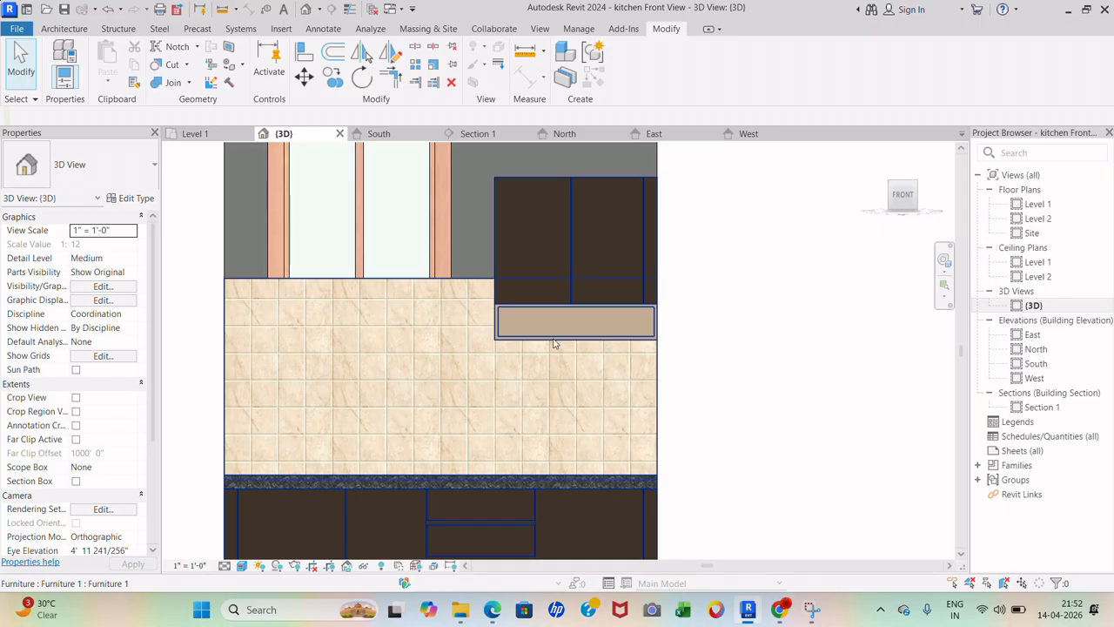
click(558, 343)
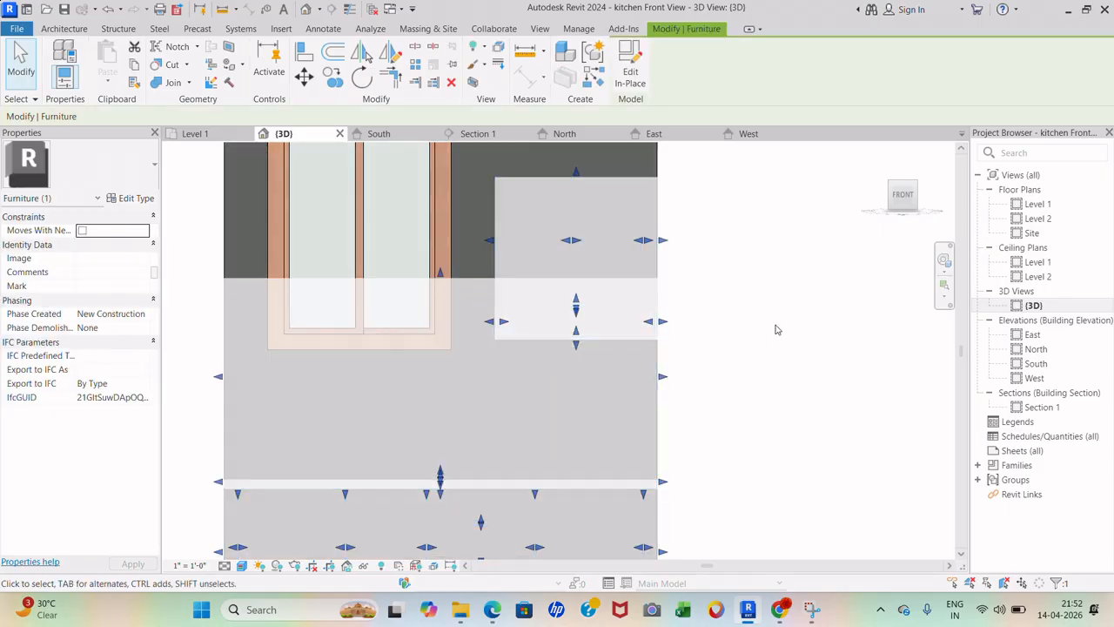
click(777, 329)
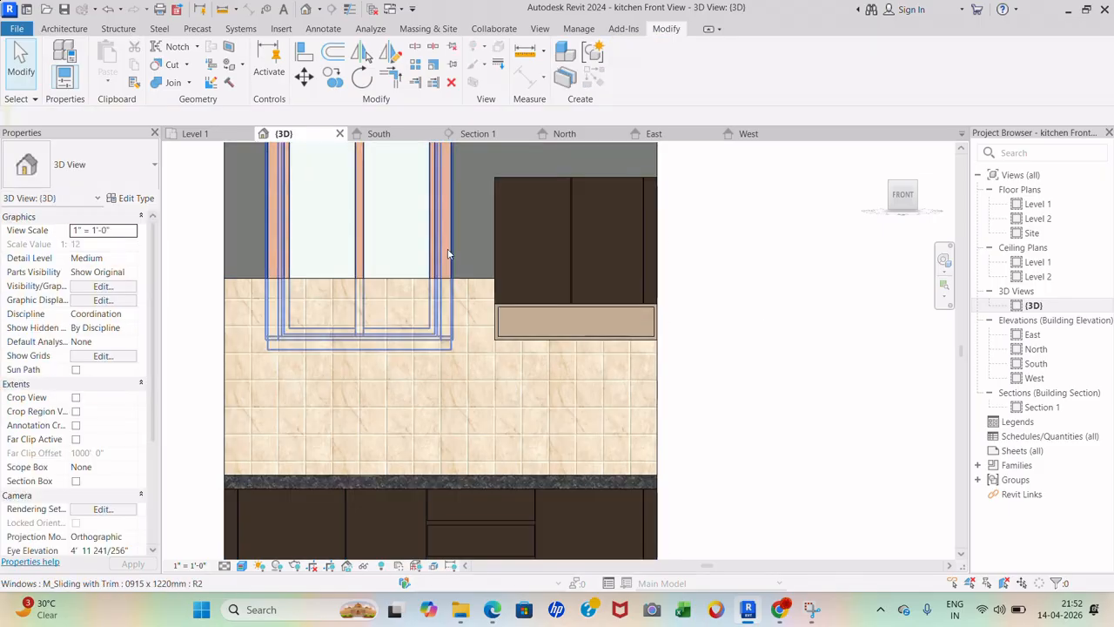
- Open the tile backsplash extrusion's outline sketch for editing
double_click(477, 285)
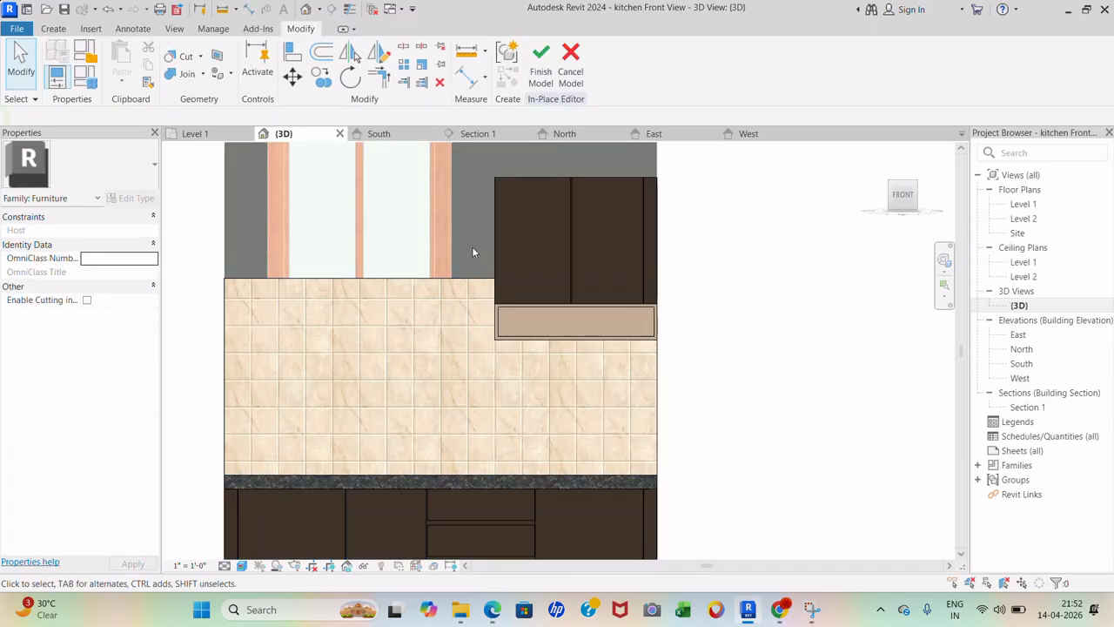
click(470, 313)
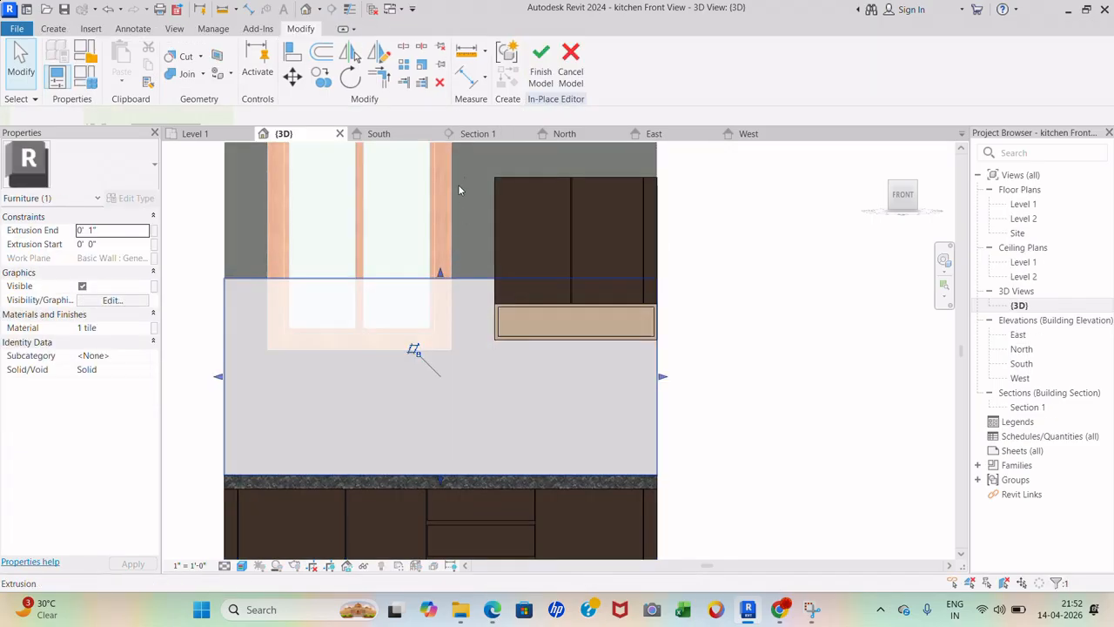
click(547, 77)
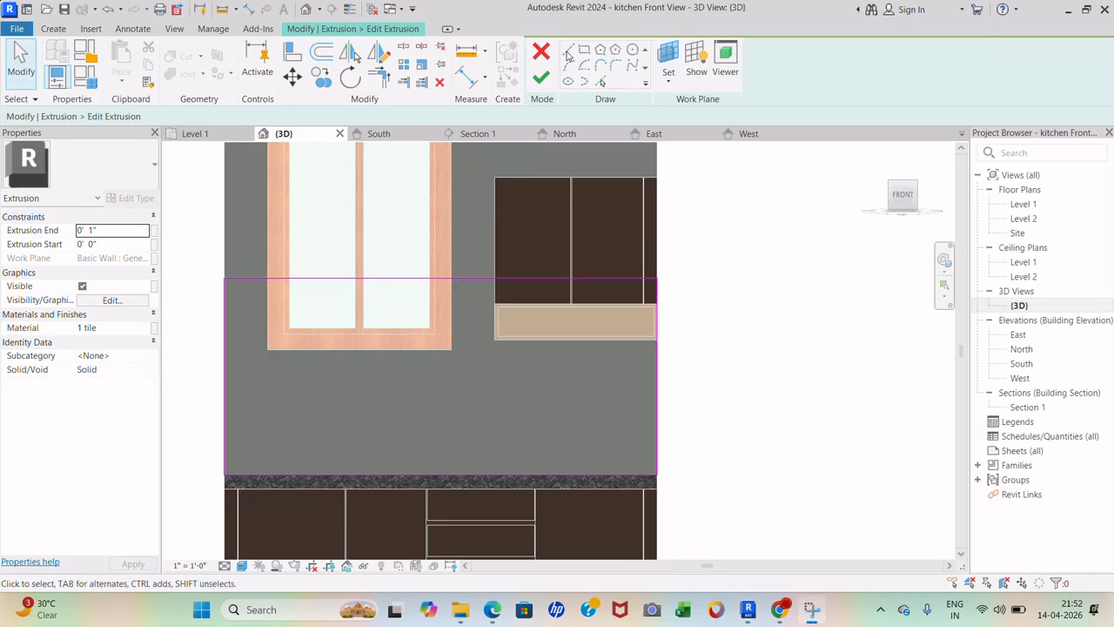
- Sketch cut lines down the window's left side, along its bottom and up its right side
click(567, 50)
scroll(243, 312, up, 2)
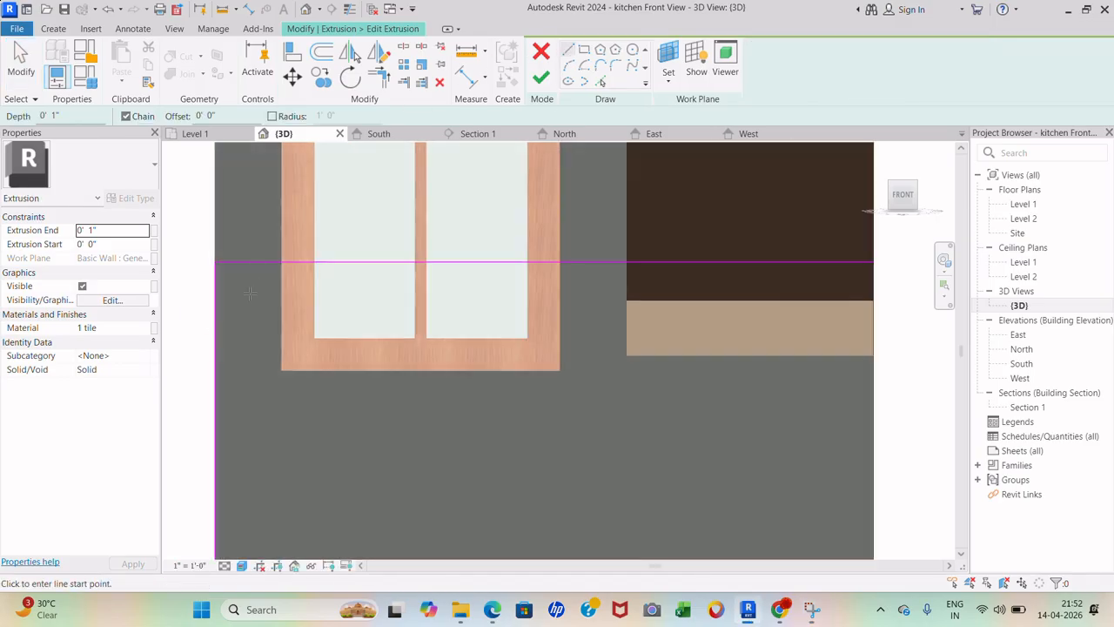
scroll(275, 261, up, 3)
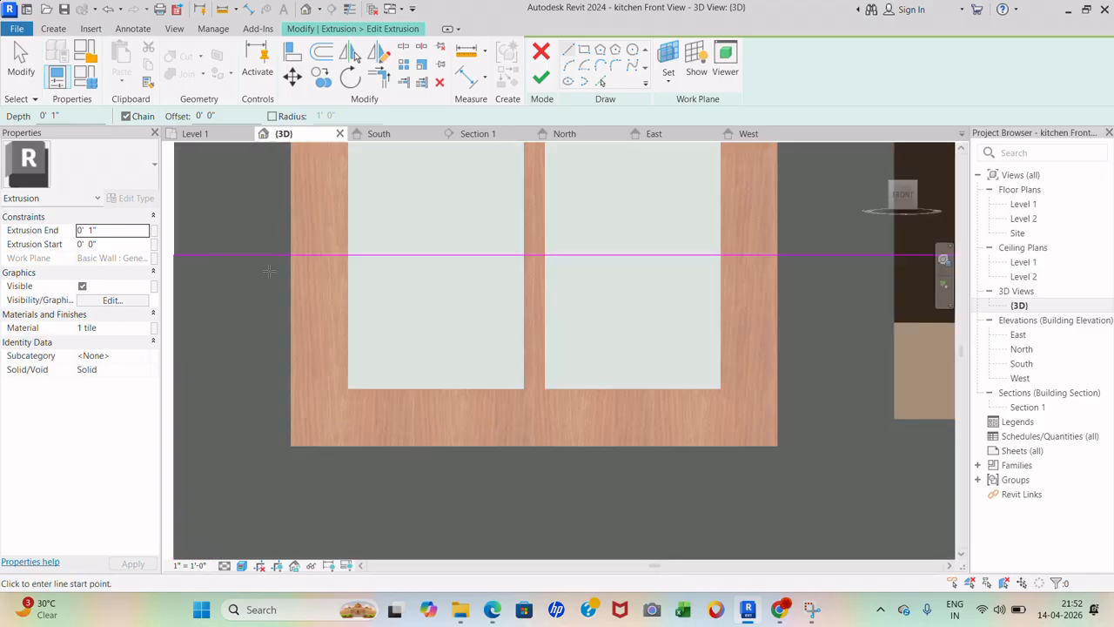
click(281, 261)
scroll(298, 285, down, 3)
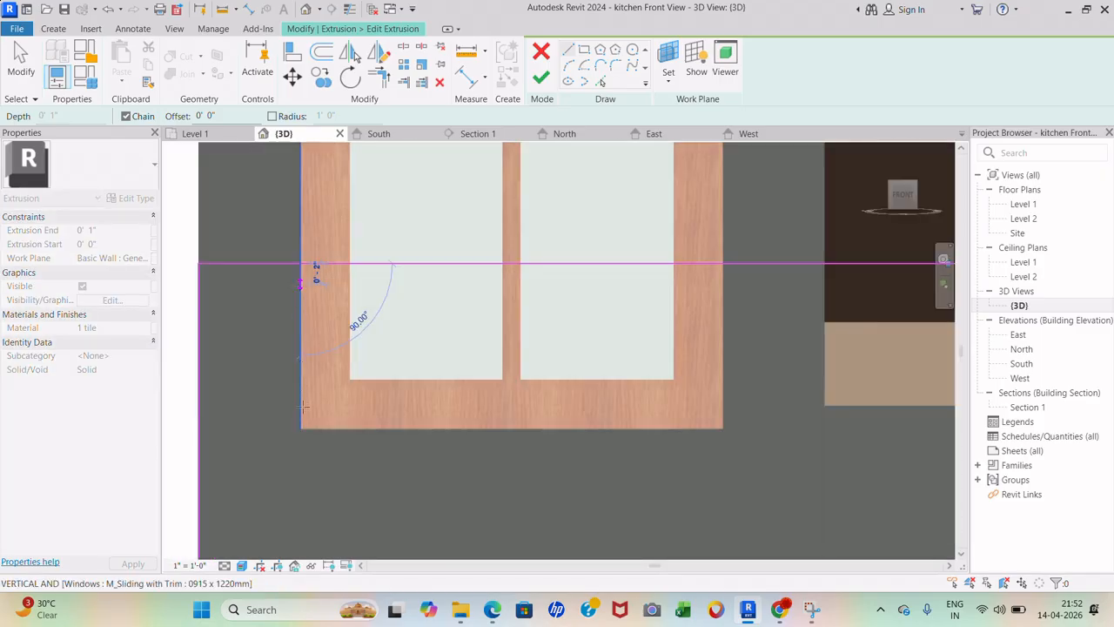
click(301, 426)
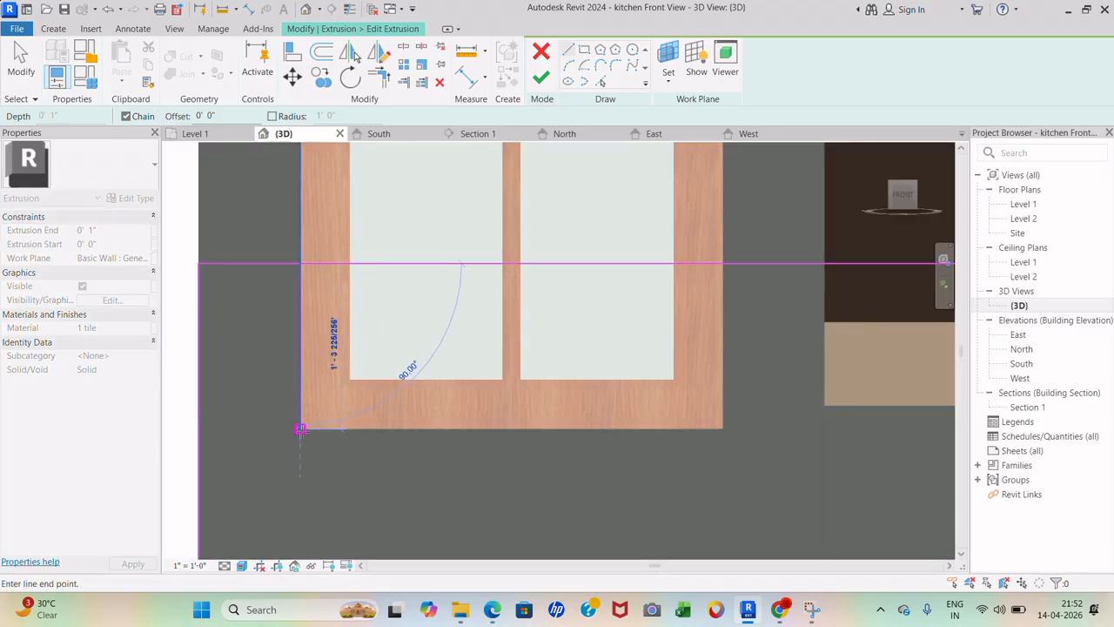
click(722, 426)
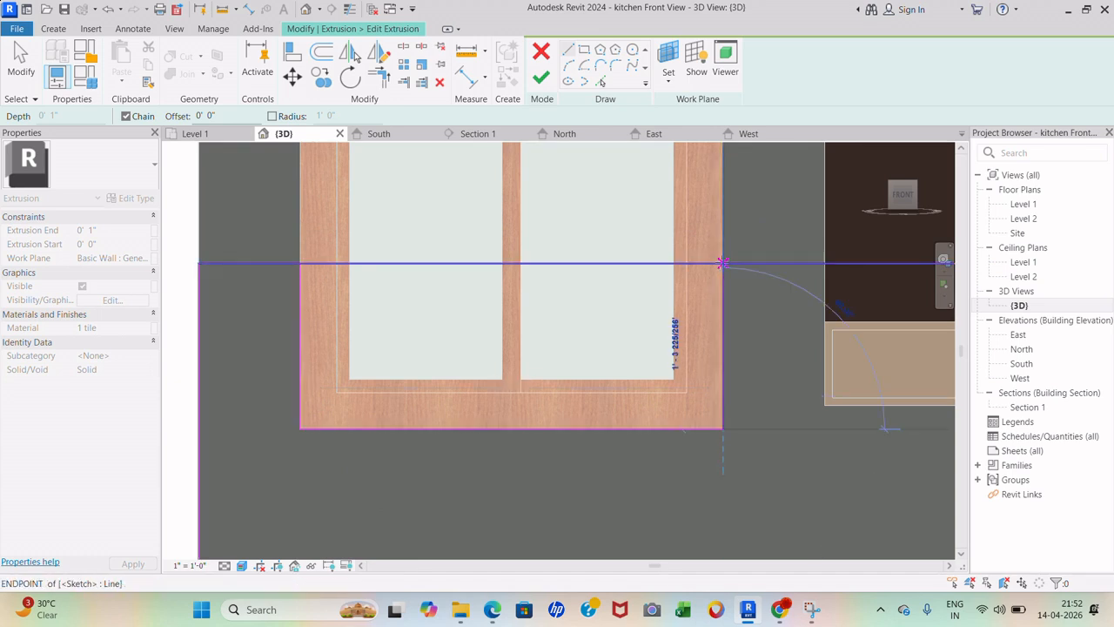
click(723, 263)
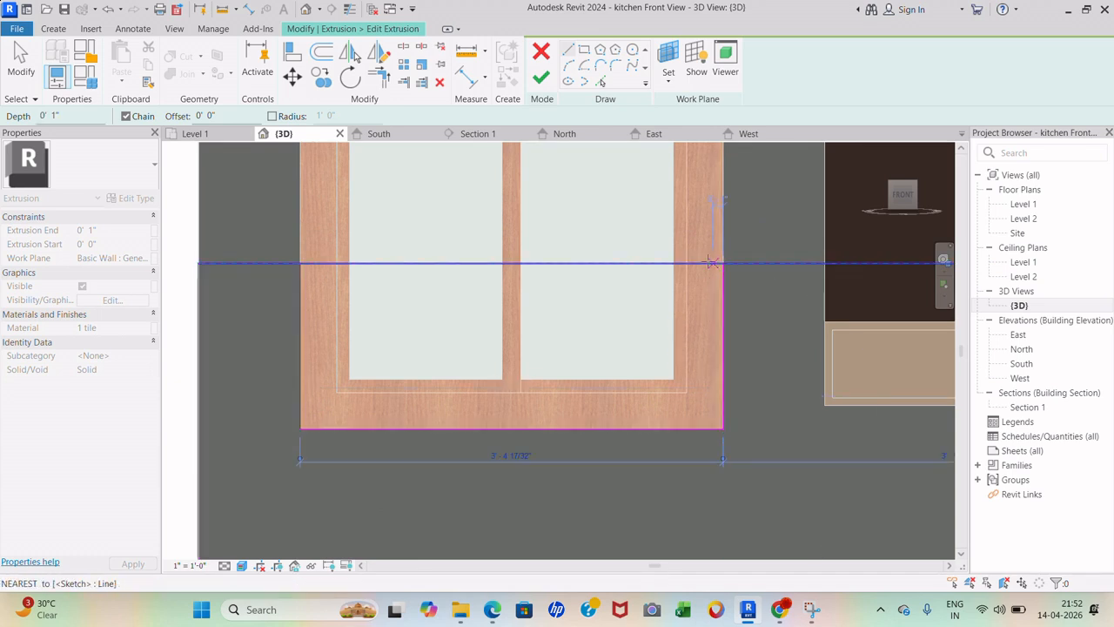
- Split the top outline line above the window and trim both sides to corners
click(403, 66)
click(461, 263)
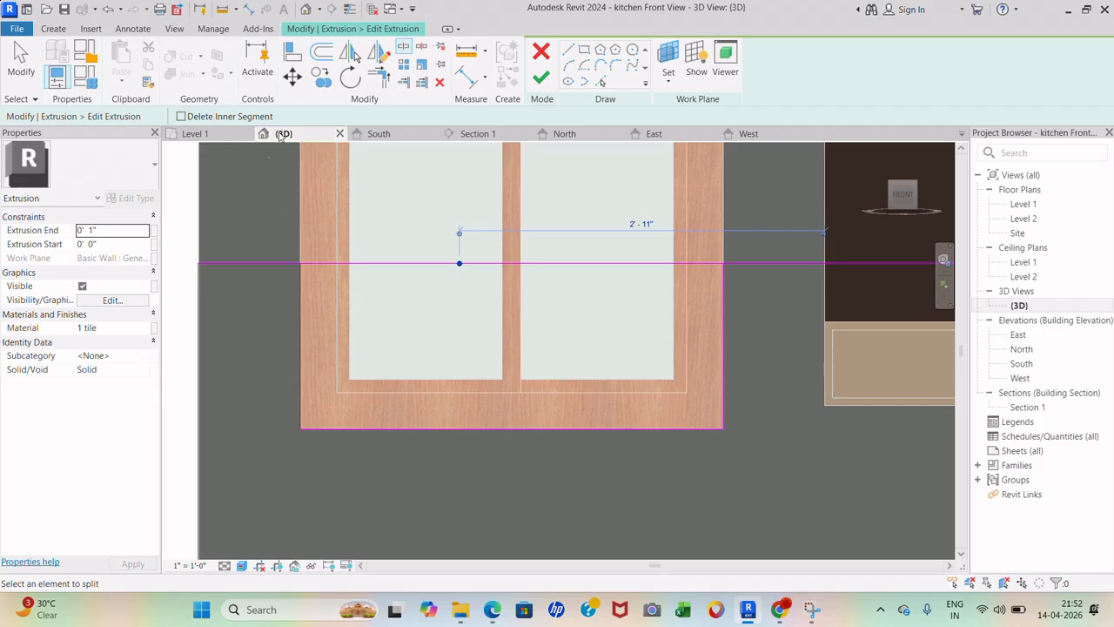
click(379, 77)
click(284, 263)
click(301, 290)
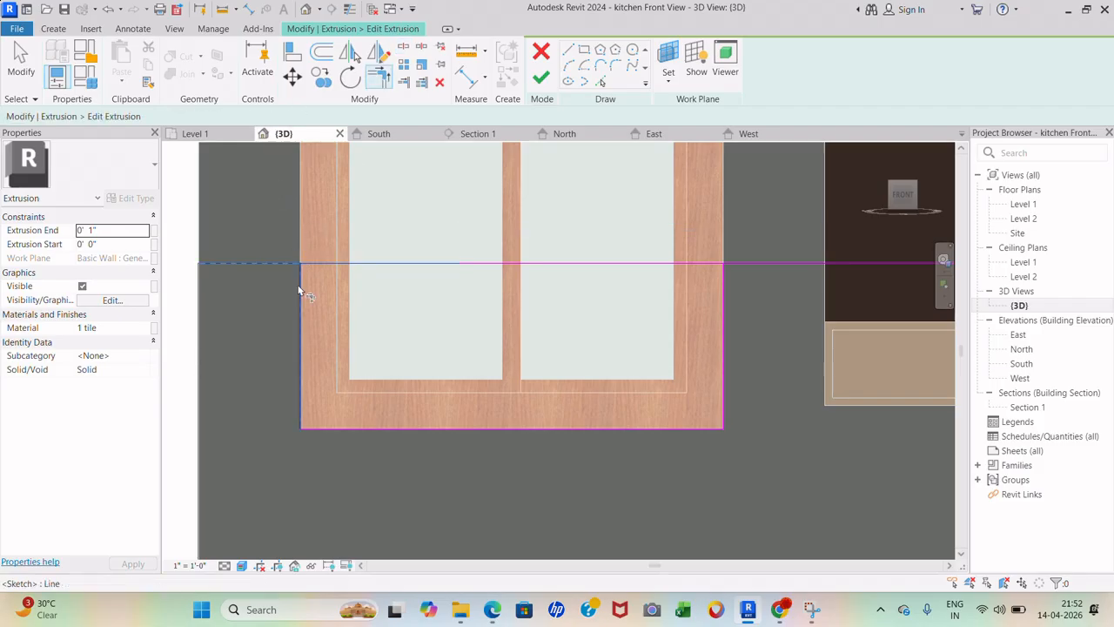
click(723, 282)
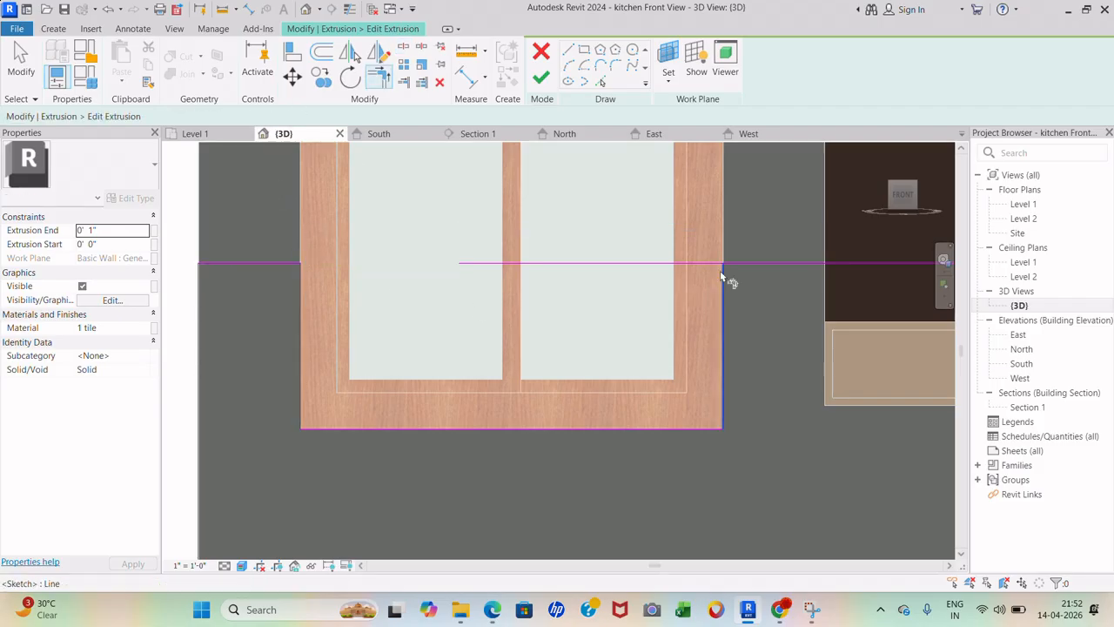
click(739, 265)
- Finish the backsplash sketch and the tiled in-place model
click(539, 81)
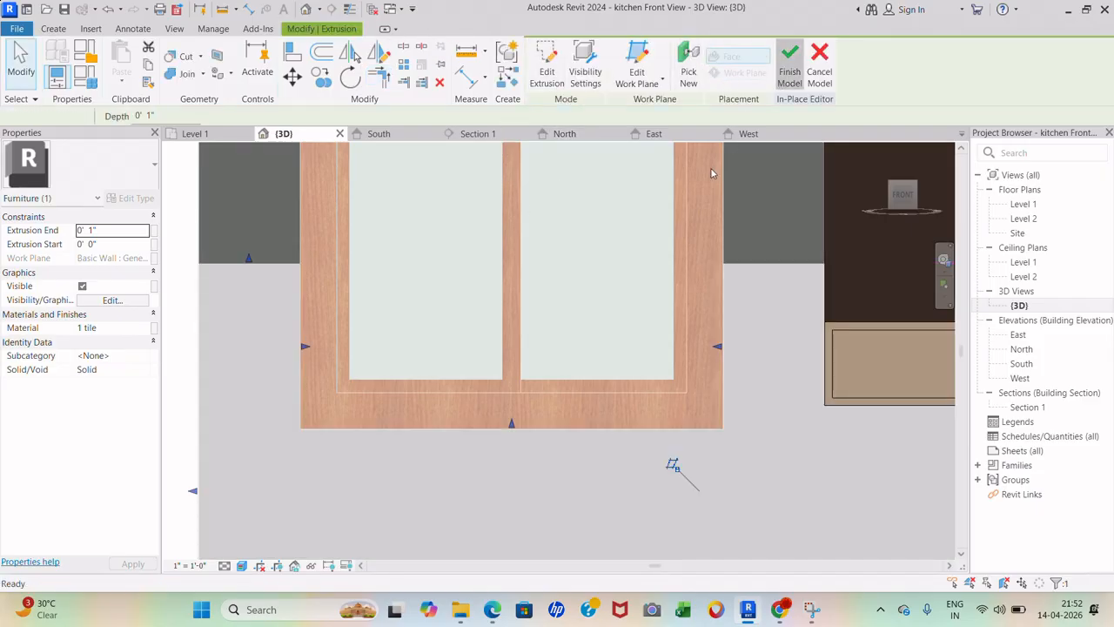
click(790, 71)
scroll(485, 288, down, 3)
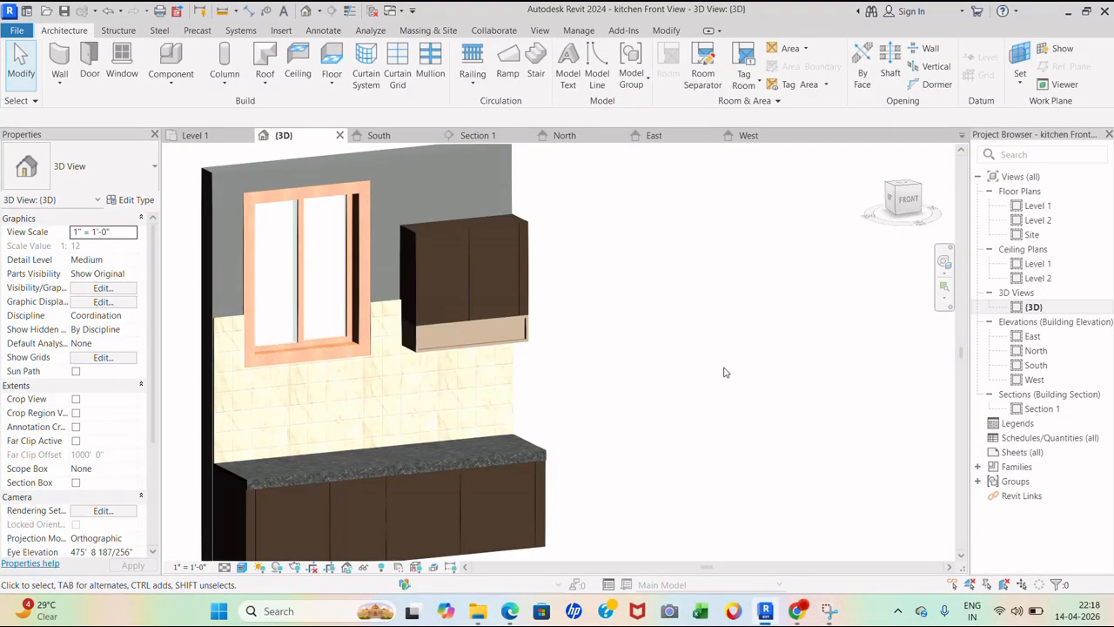
- Orbit around the finished kitchen wall, then start placing an M_Counter Top w Sink 600mm Depth component
shift+middle_drag(733, 372, 615, 380)
shift+drag(616, 380, 615, 381)
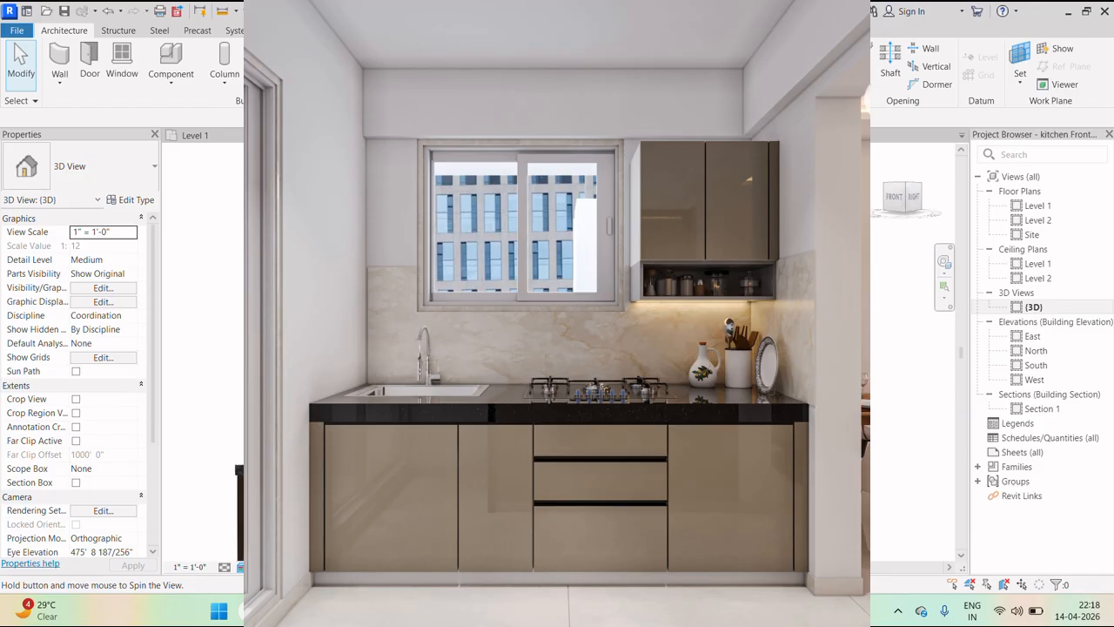
scroll(614, 380, down, 1)
shift+middle_drag(615, 381, 665, 412)
click(170, 56)
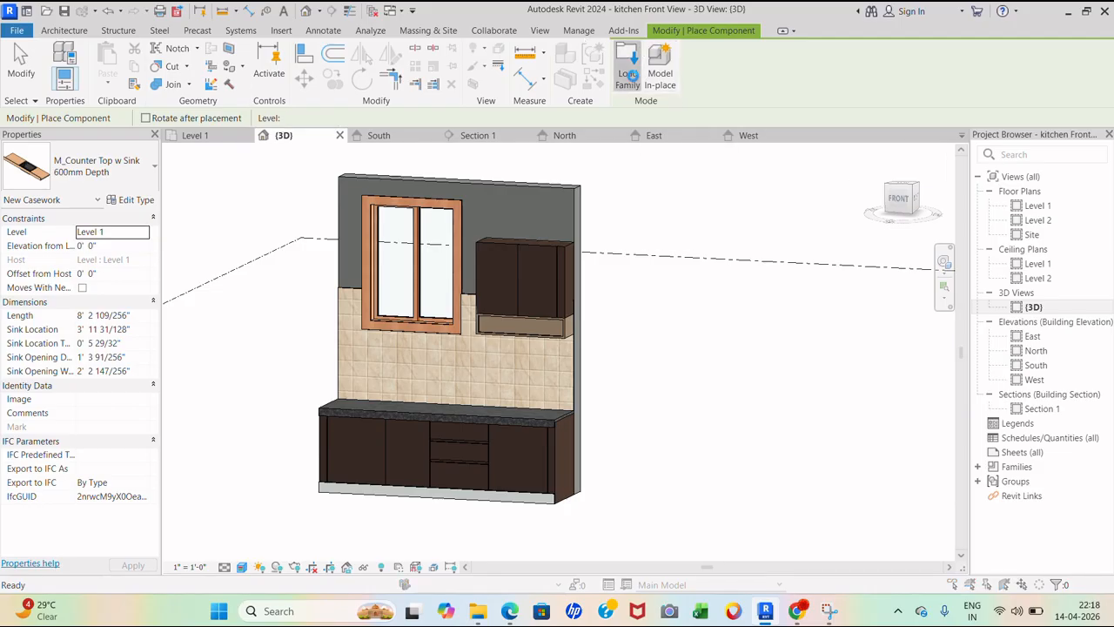
- Browse the Counter Tops library, previewing the sink, island, L-shaped and vanity counter-top families
click(632, 78)
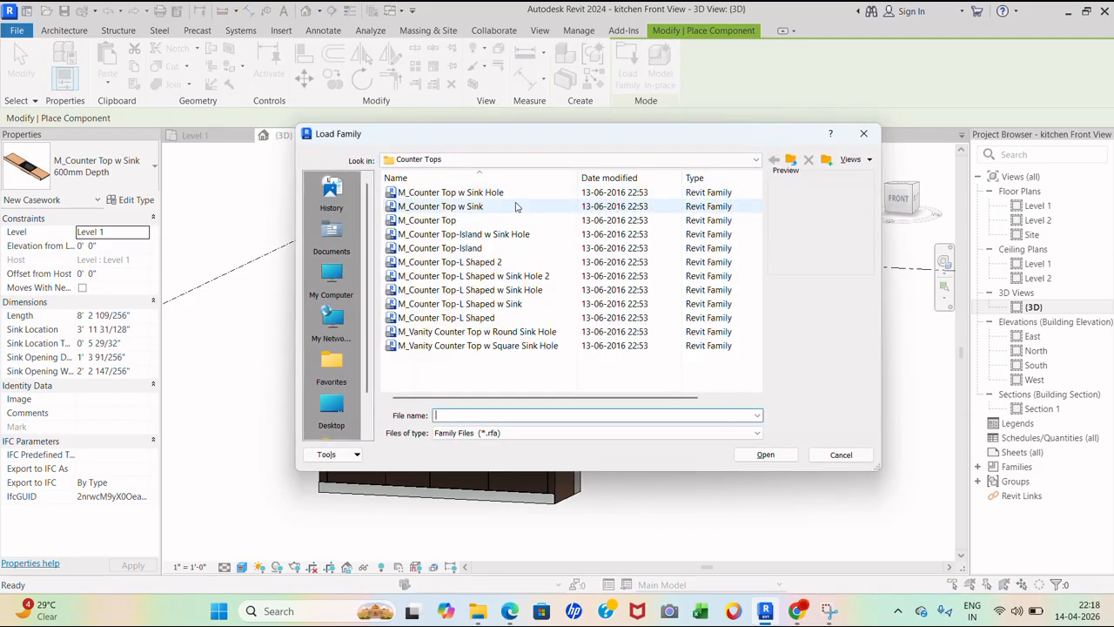
click(517, 209)
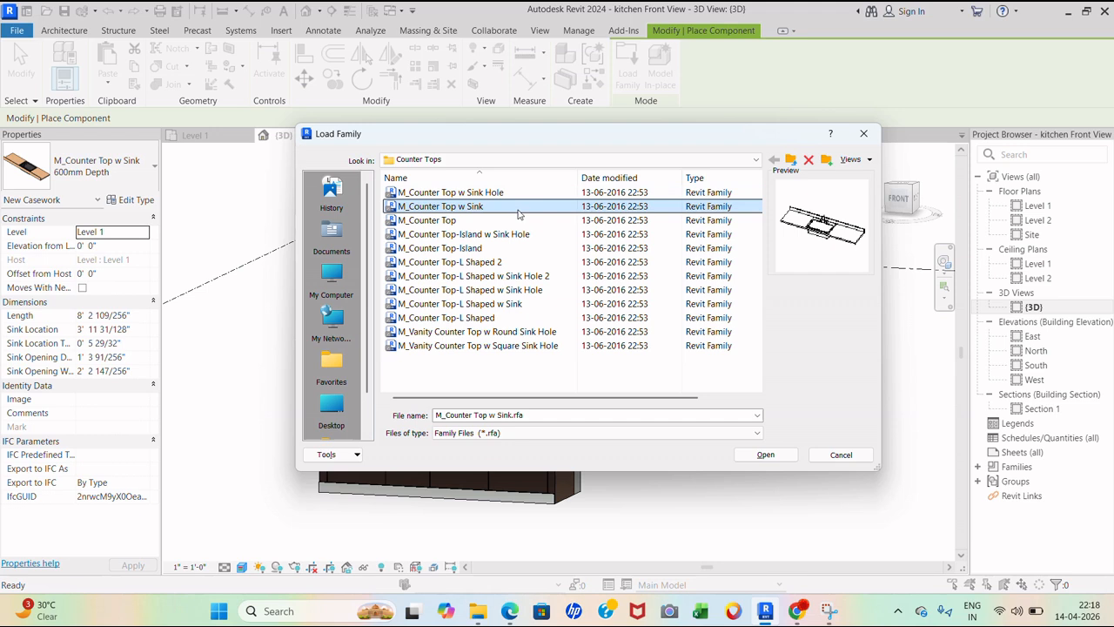
click(567, 197)
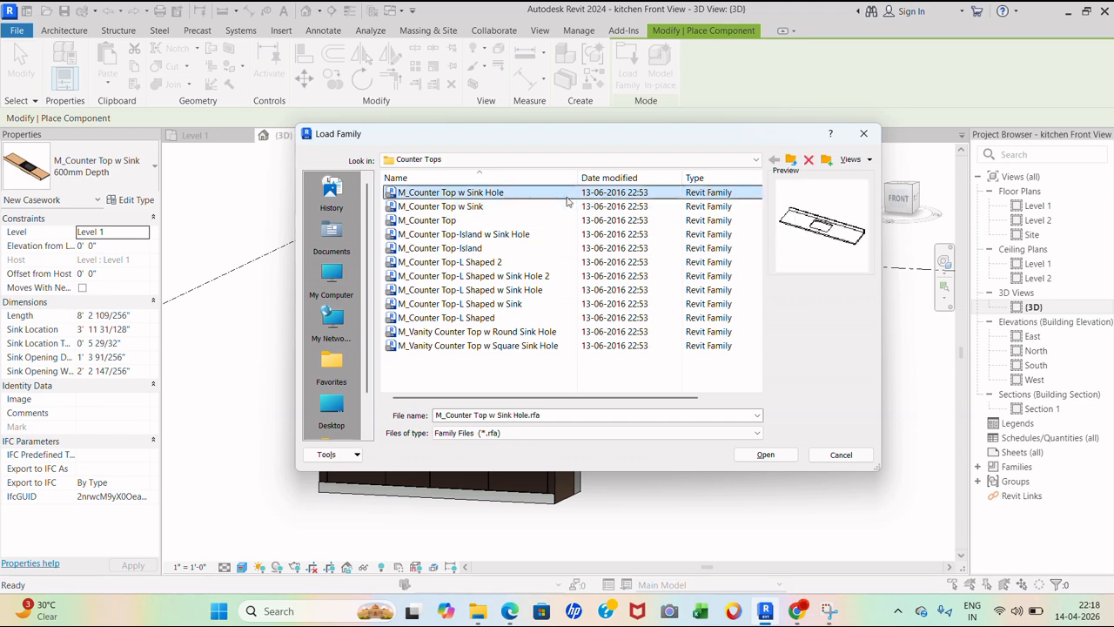
click(508, 223)
click(509, 235)
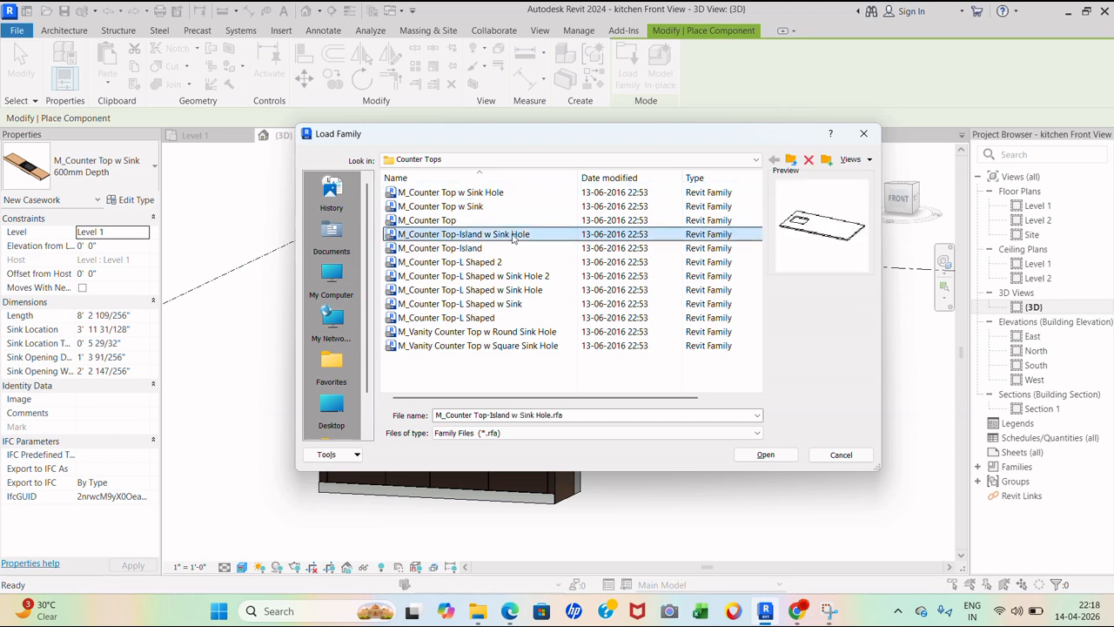
click(484, 264)
click(486, 290)
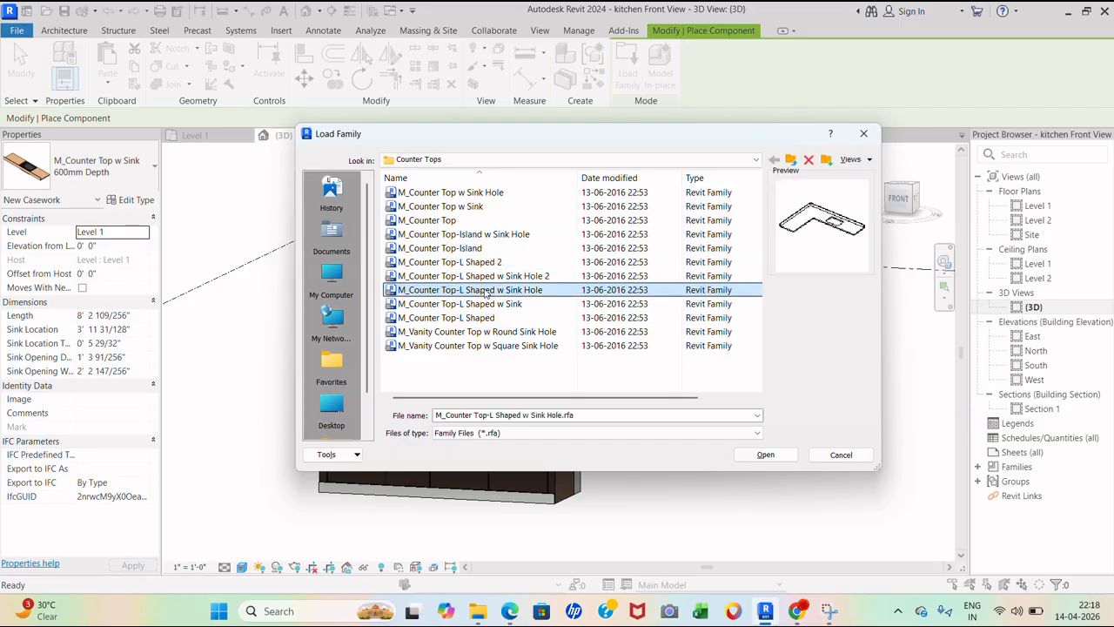
click(490, 306)
click(494, 334)
click(498, 347)
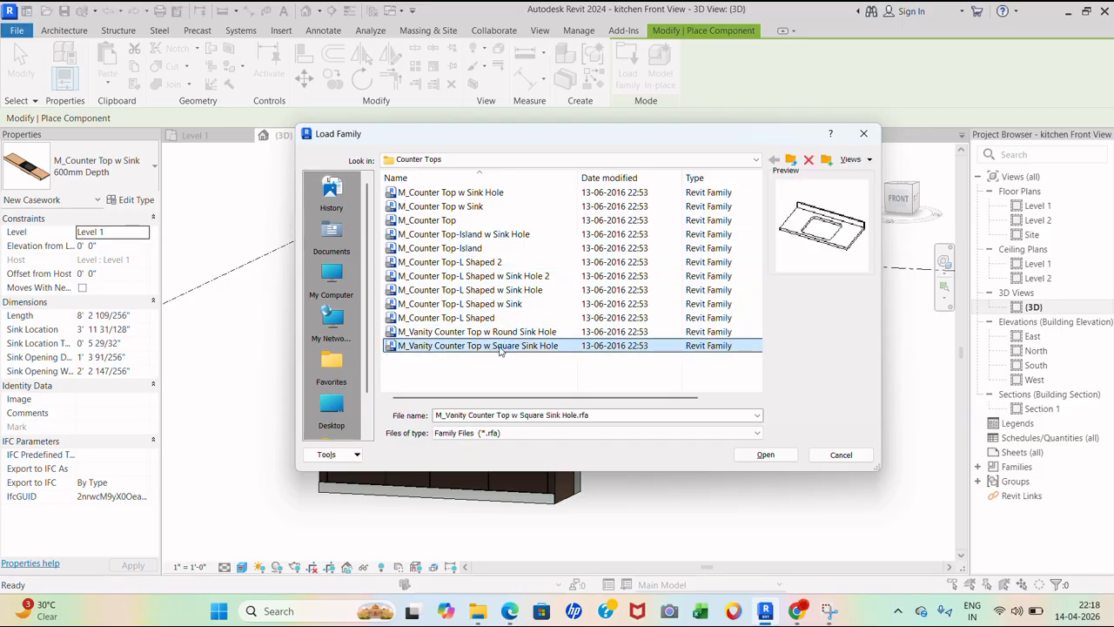
- Select M_Counter Top w Sink.rfa and load it into the project
click(479, 207)
click(478, 194)
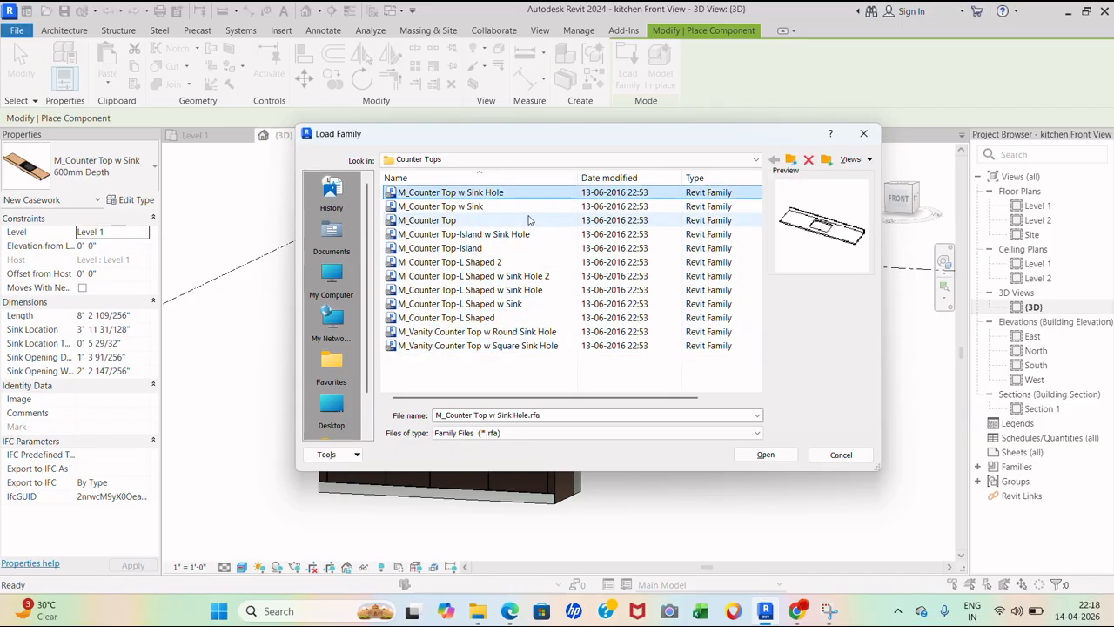
click(479, 208)
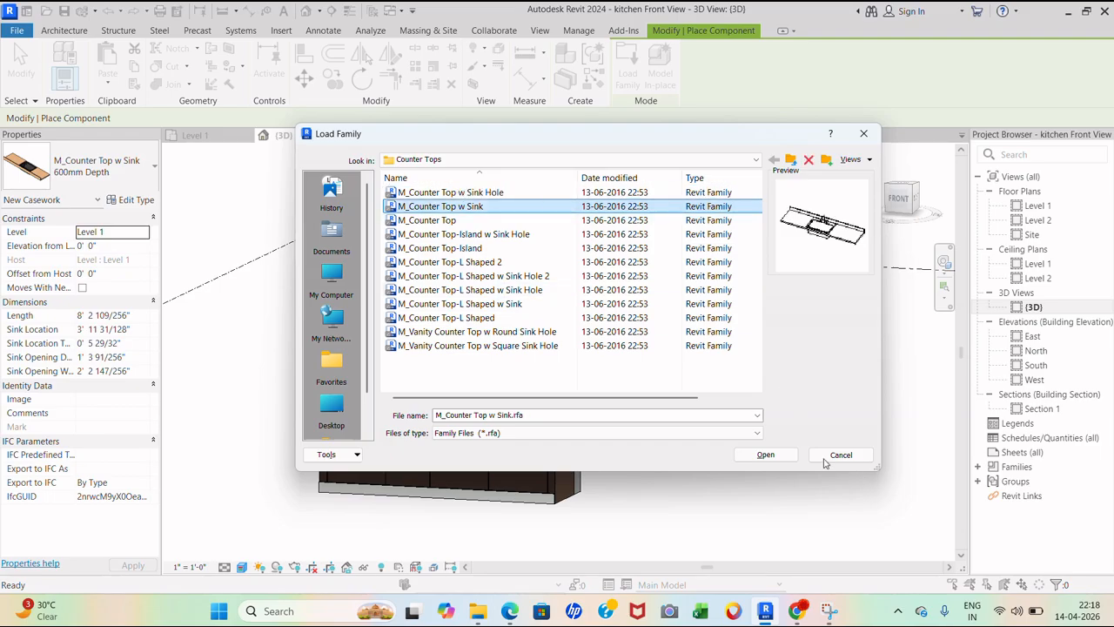
click(766, 455)
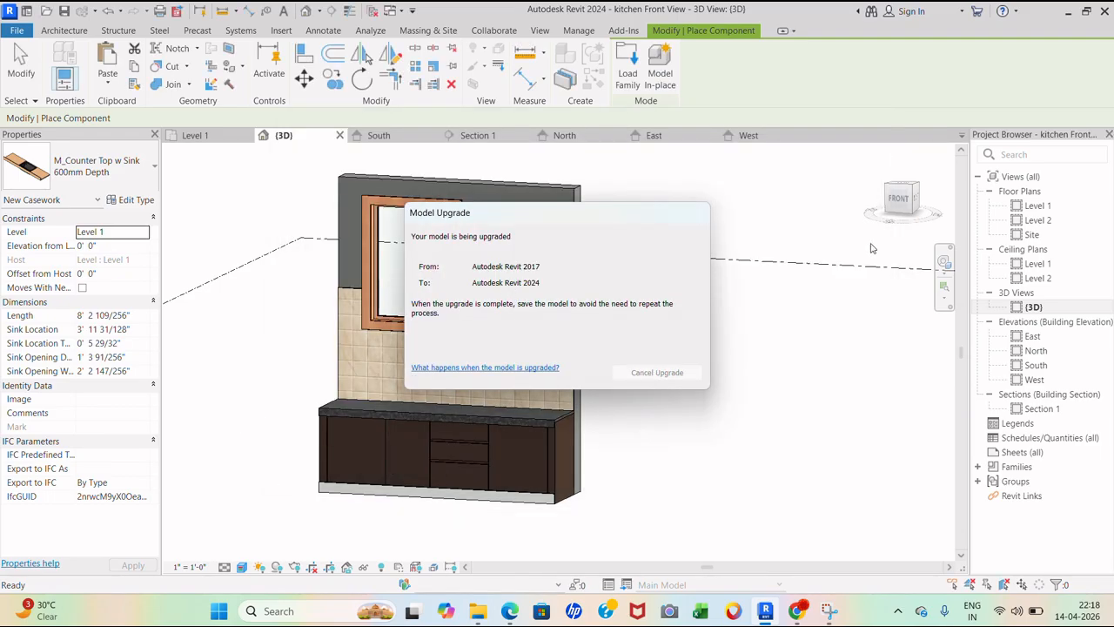
- Place the counter top with sink in the Level 1 floor plan
double_click(1037, 206)
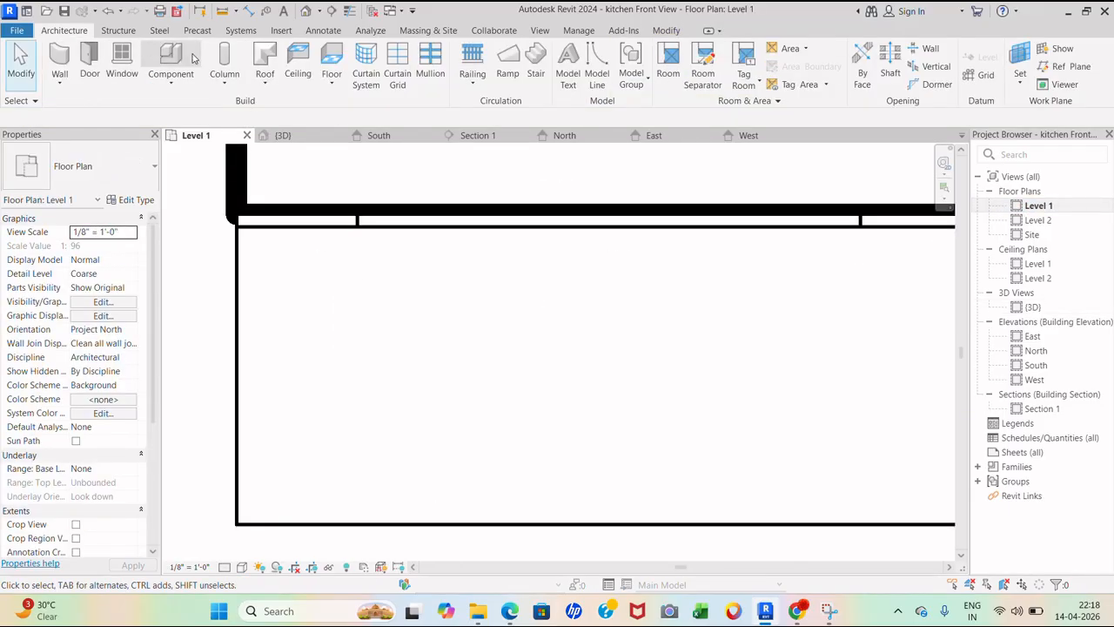
scroll(306, 261, down, 2)
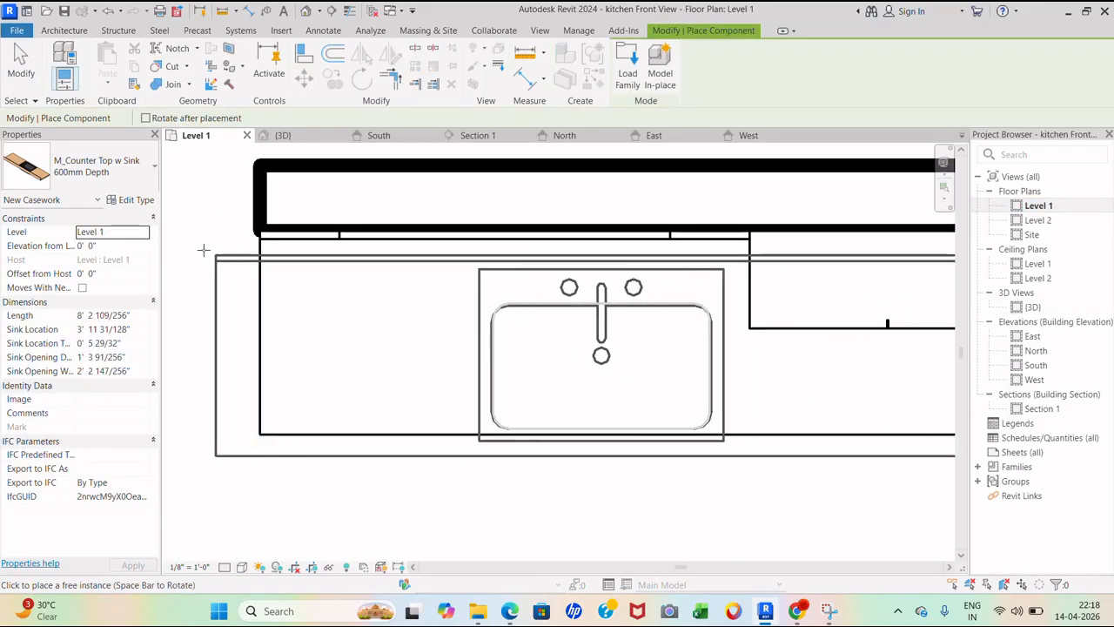
scroll(253, 287, down, 2)
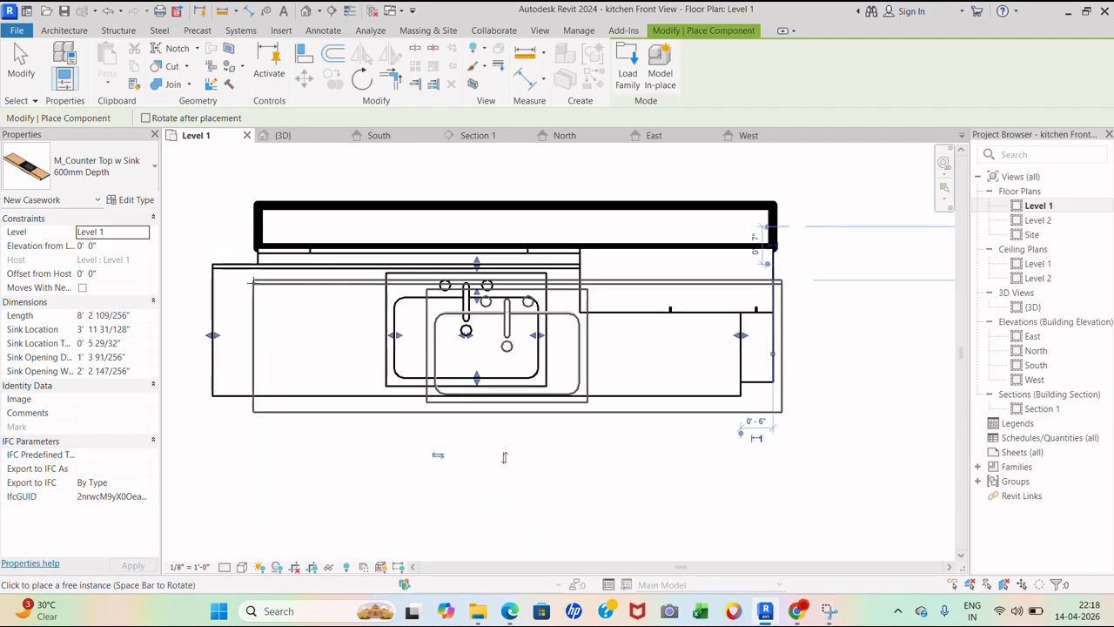
click(233, 300)
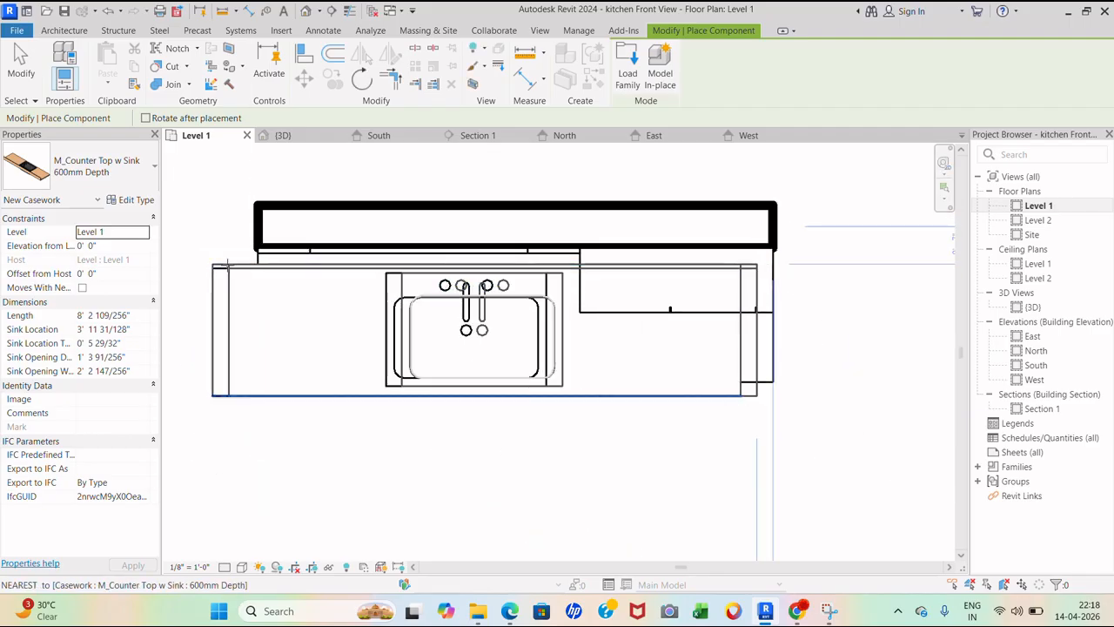
key(Escape)
- Shorten the counter top from both ends to about 2'9" long
click(211, 312)
drag(214, 335, 375, 333)
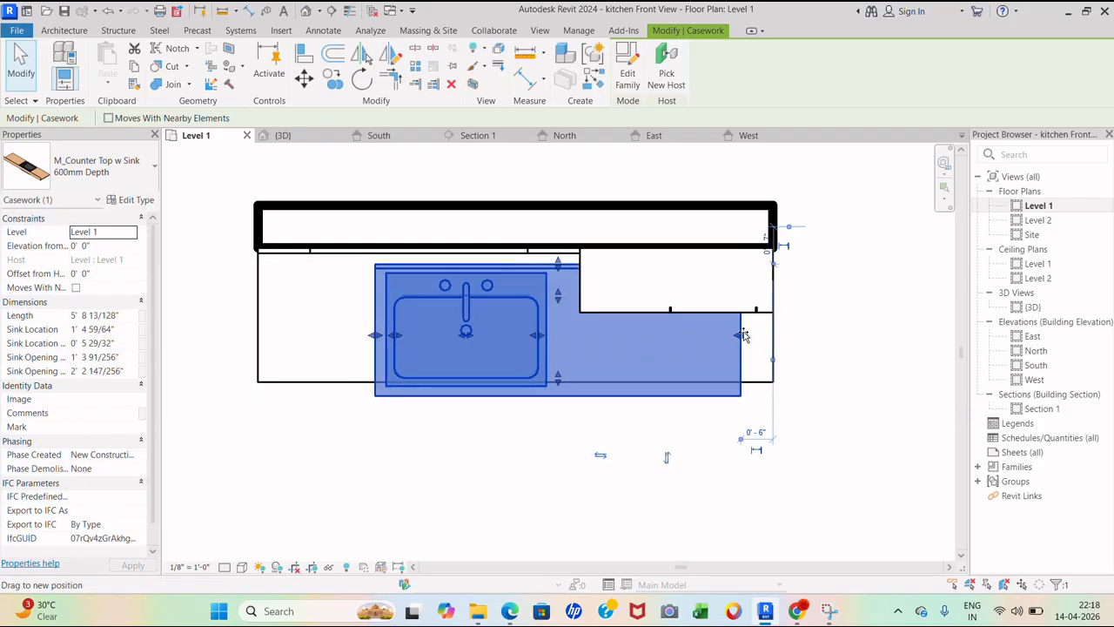
drag(547, 339, 554, 338)
scroll(436, 342, up, 2)
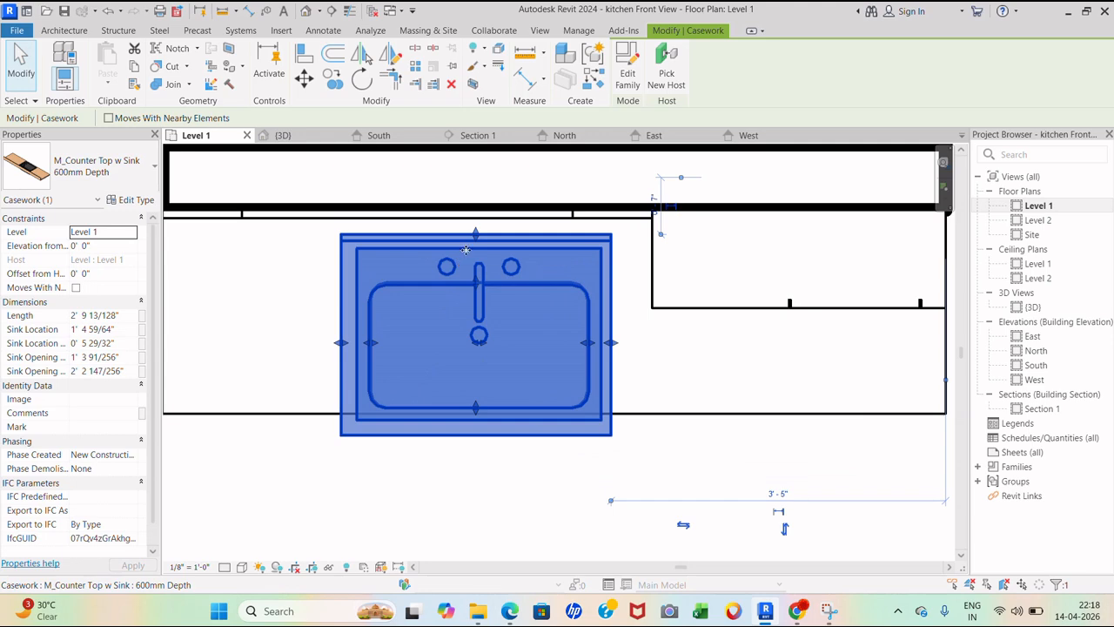
click(489, 446)
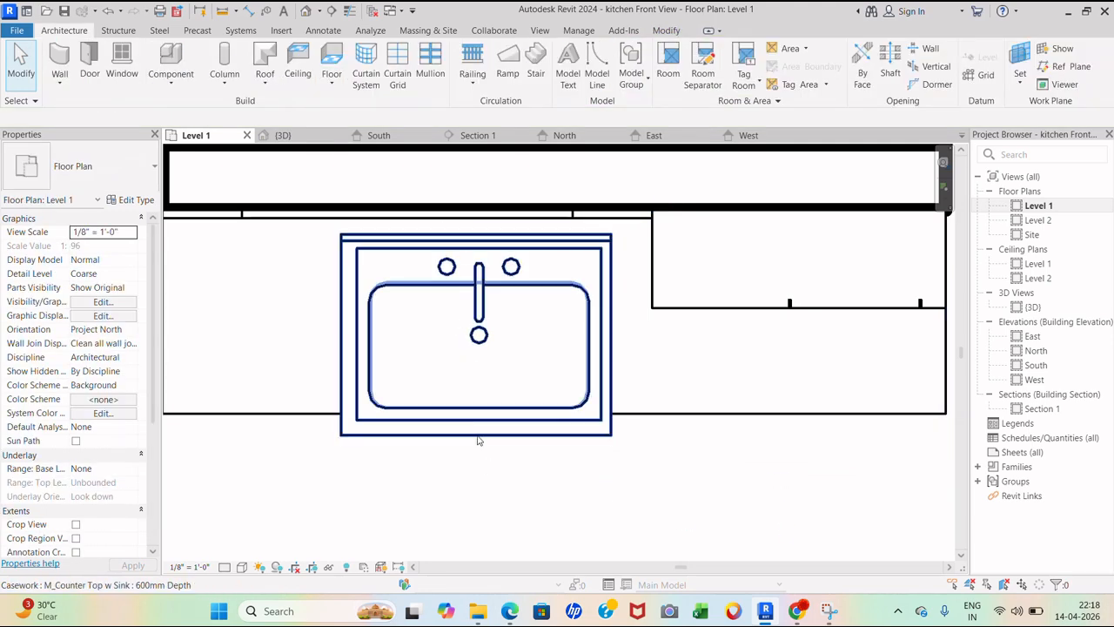
- Extend the counter's back edge toward the wall and slide it into place along the wall
click(477, 438)
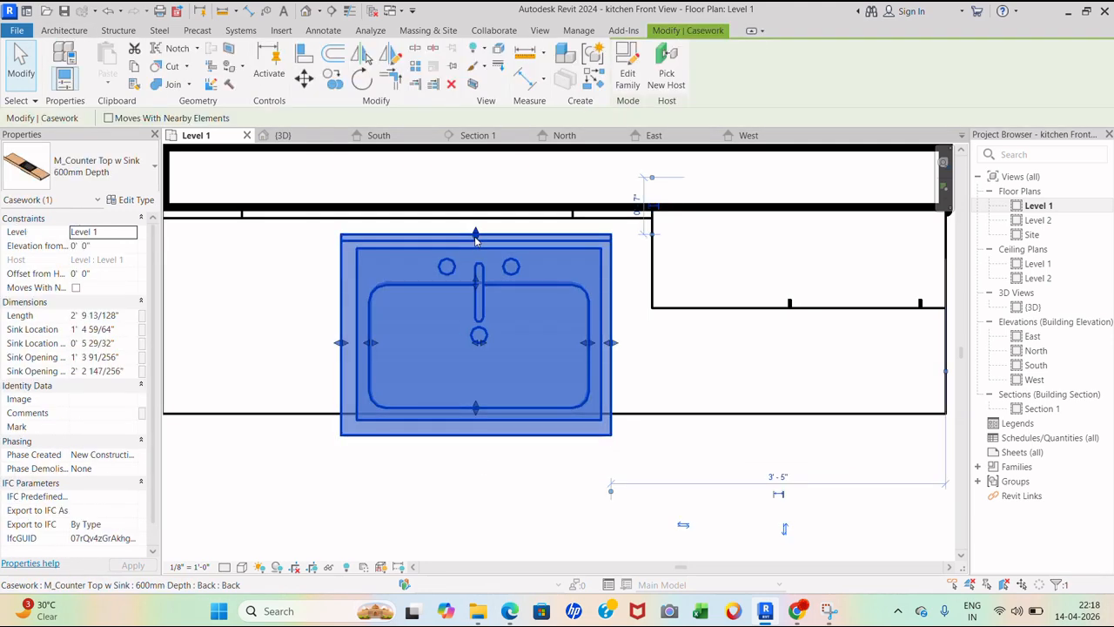
drag(476, 234, 475, 226)
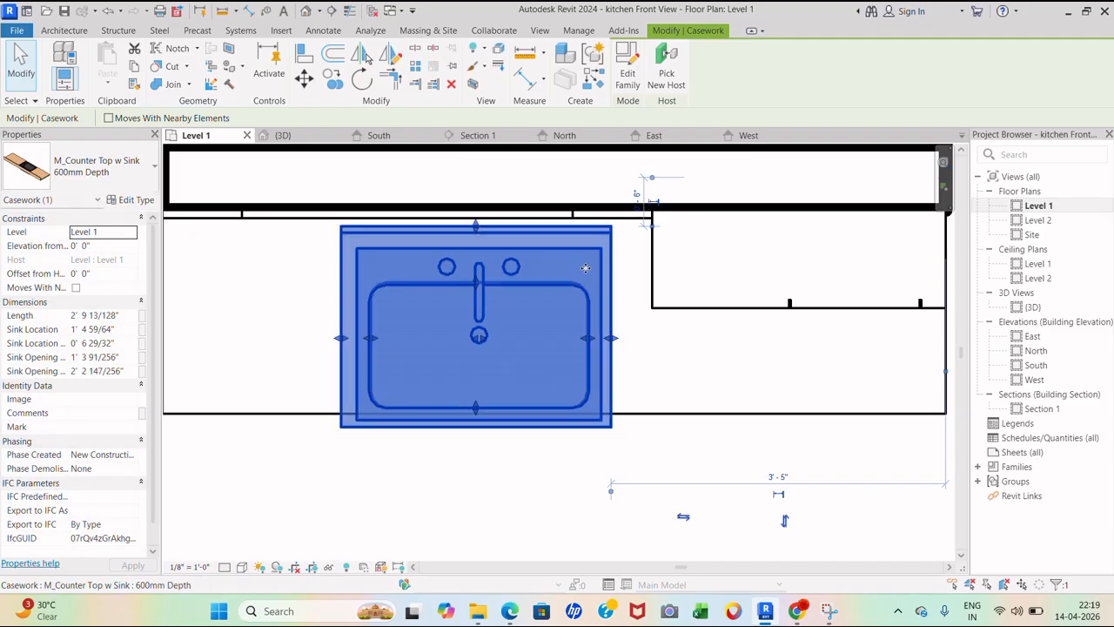
scroll(523, 266, down, 2)
scroll(399, 300, up, 2)
drag(407, 360, 329, 338)
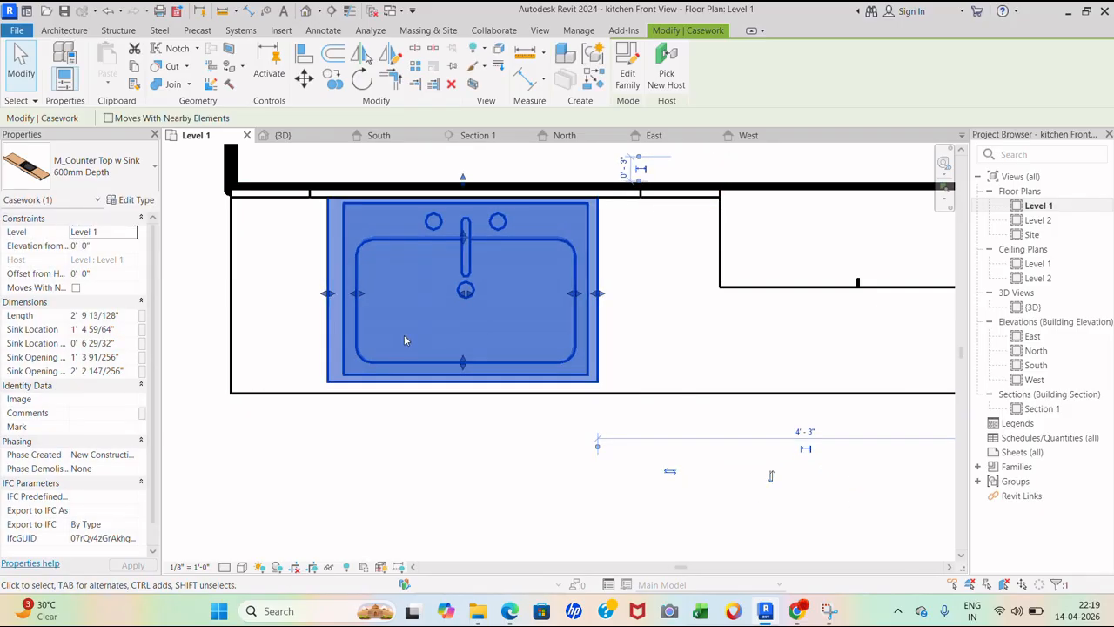
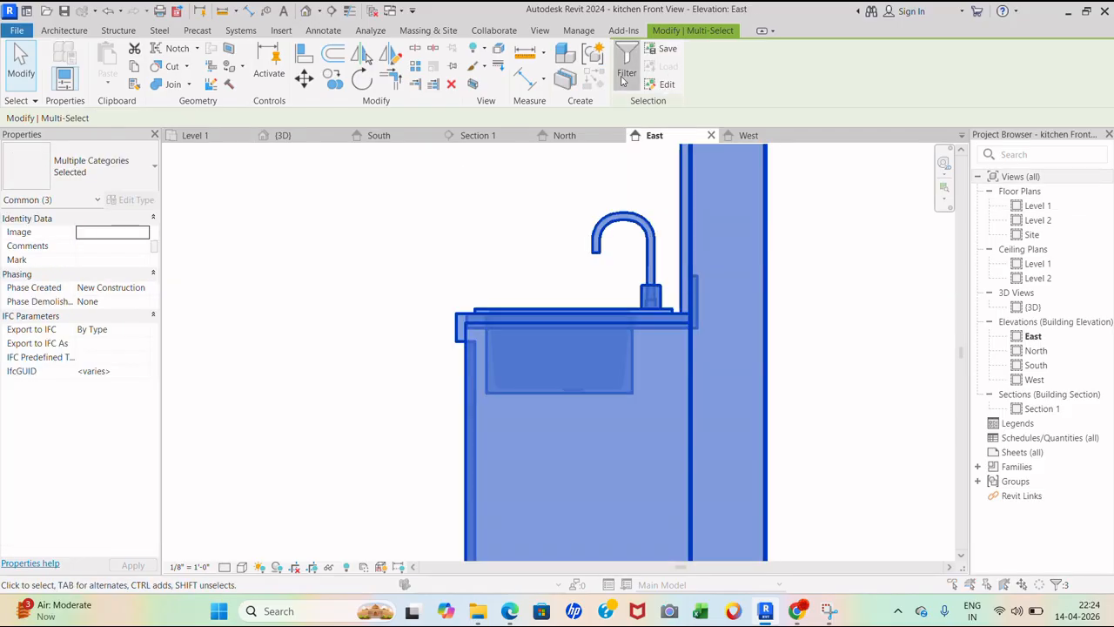
- Open the Filter dialog for the selected casework, furniture and walls in the East elevation
click(625, 73)
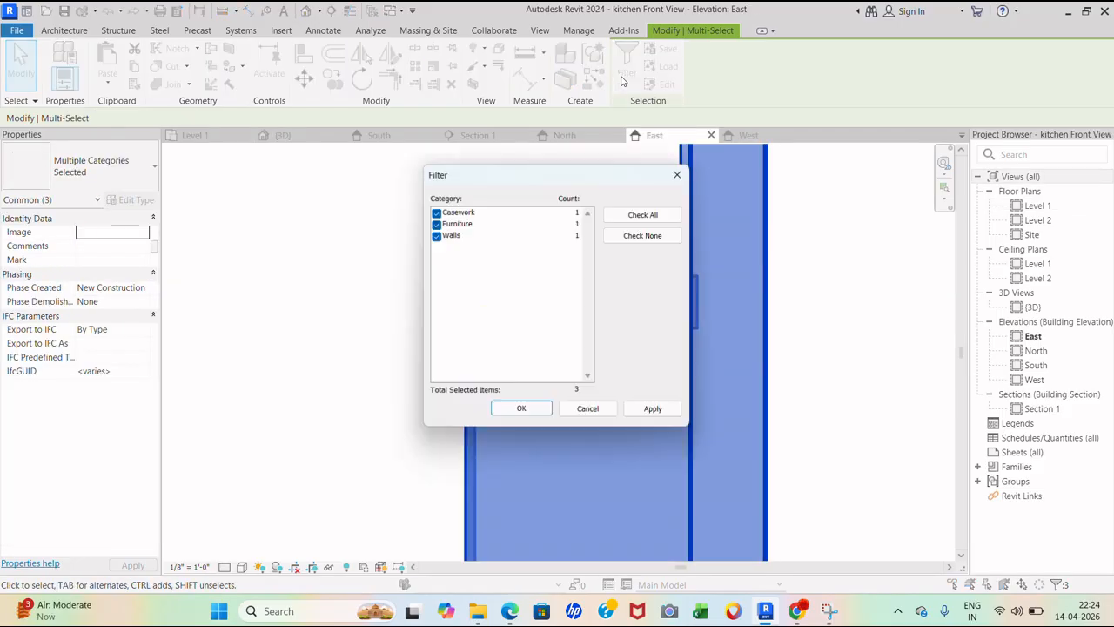
- Filter the selection to casework only by dropping Furniture and Walls, keeping the sink countertop
click(436, 223)
click(437, 235)
click(651, 413)
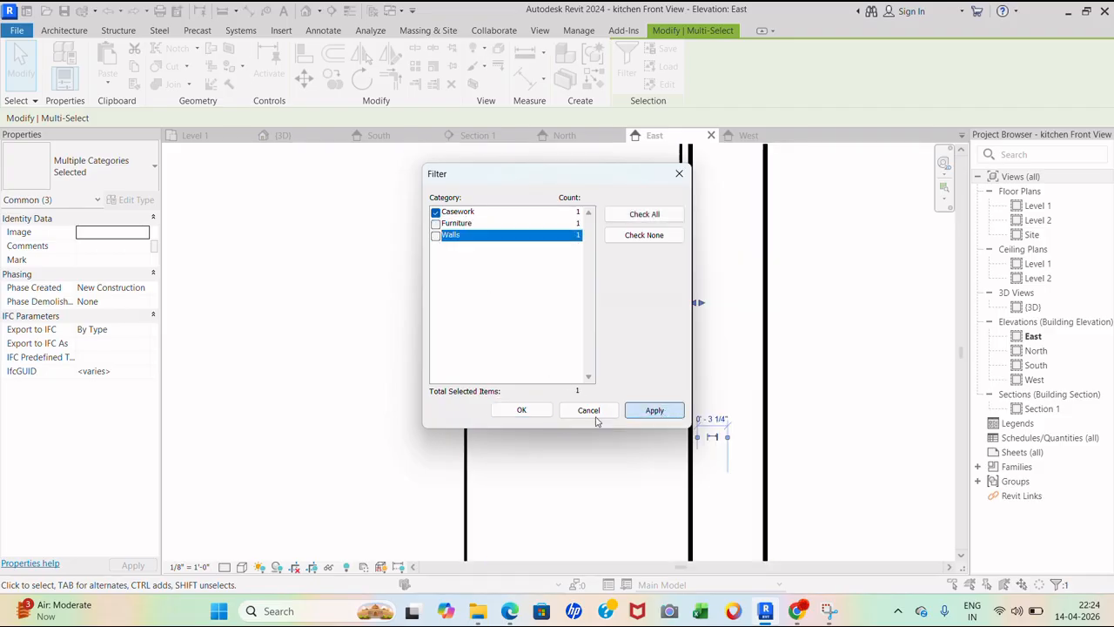
click(538, 411)
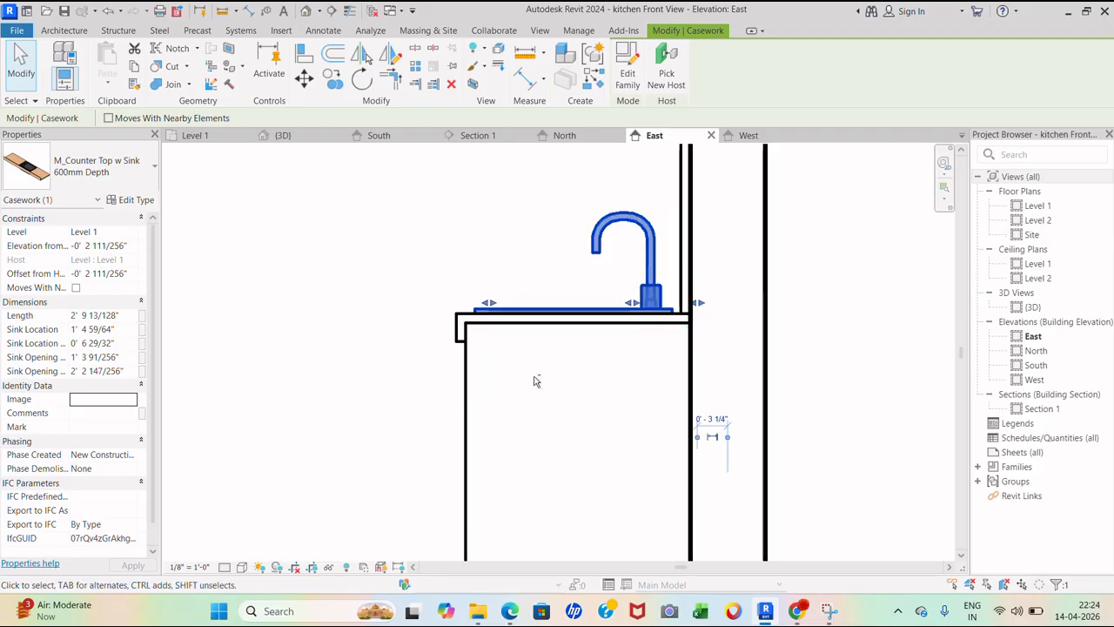
- Switch to the {3D} view and select the counter cabinet
middle_drag(535, 378, 572, 431)
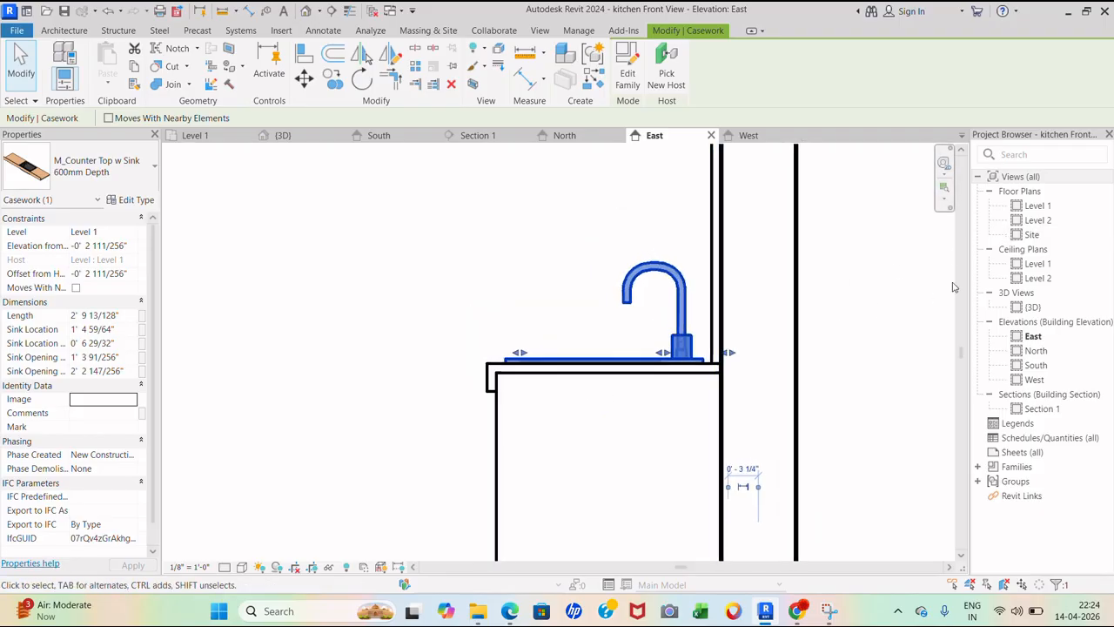
double_click(1033, 307)
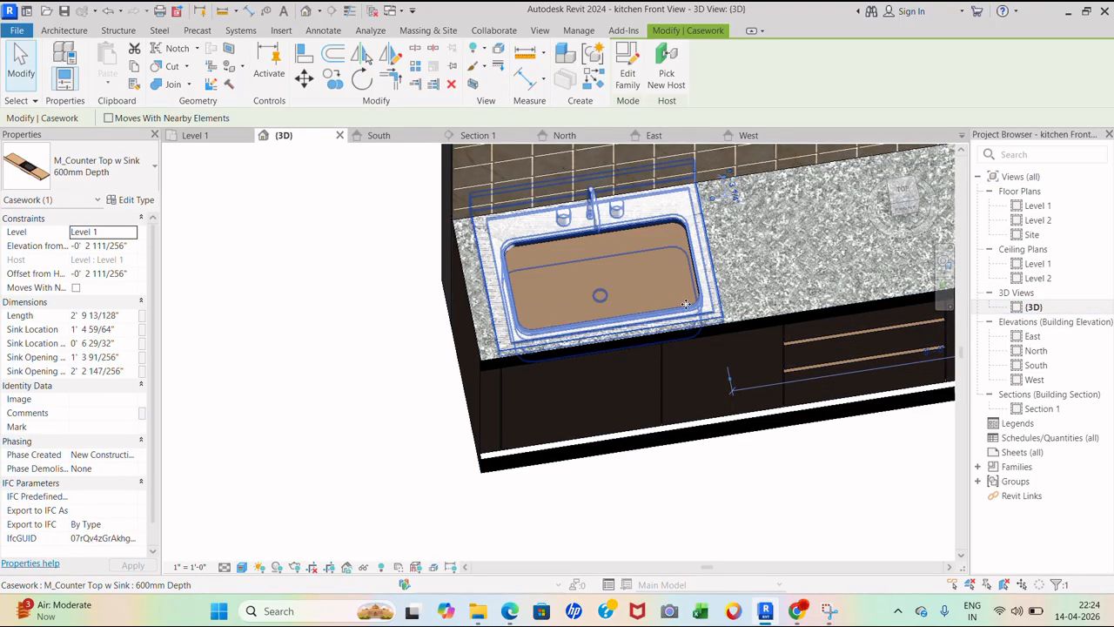
click(662, 394)
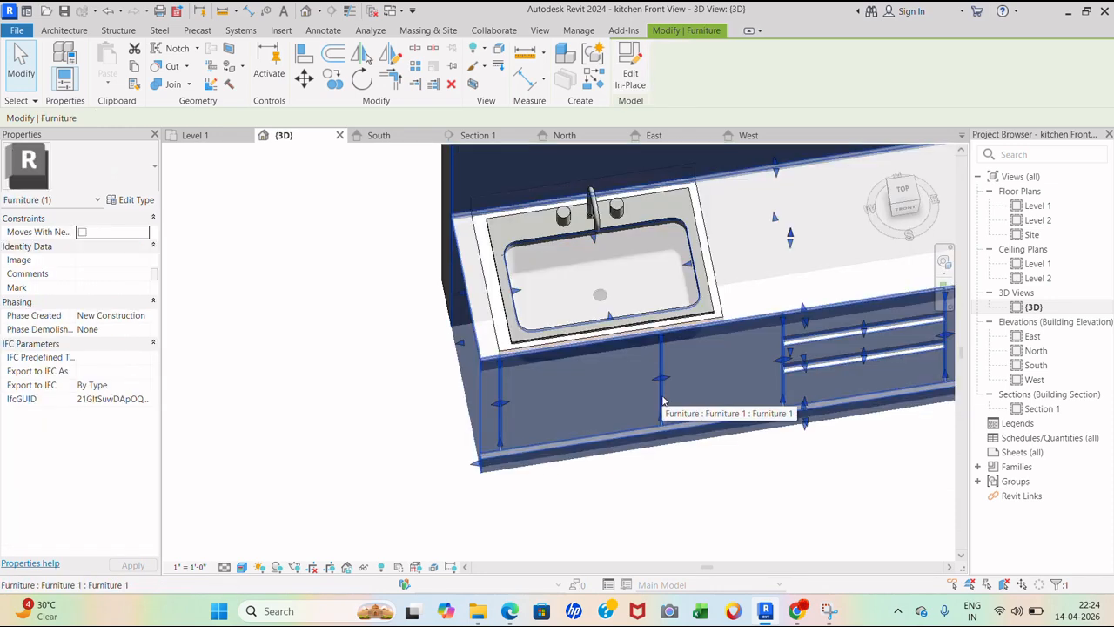
- Set the sink-shaped void's Extrusion End to 2' 6" and finish the void
click(681, 480)
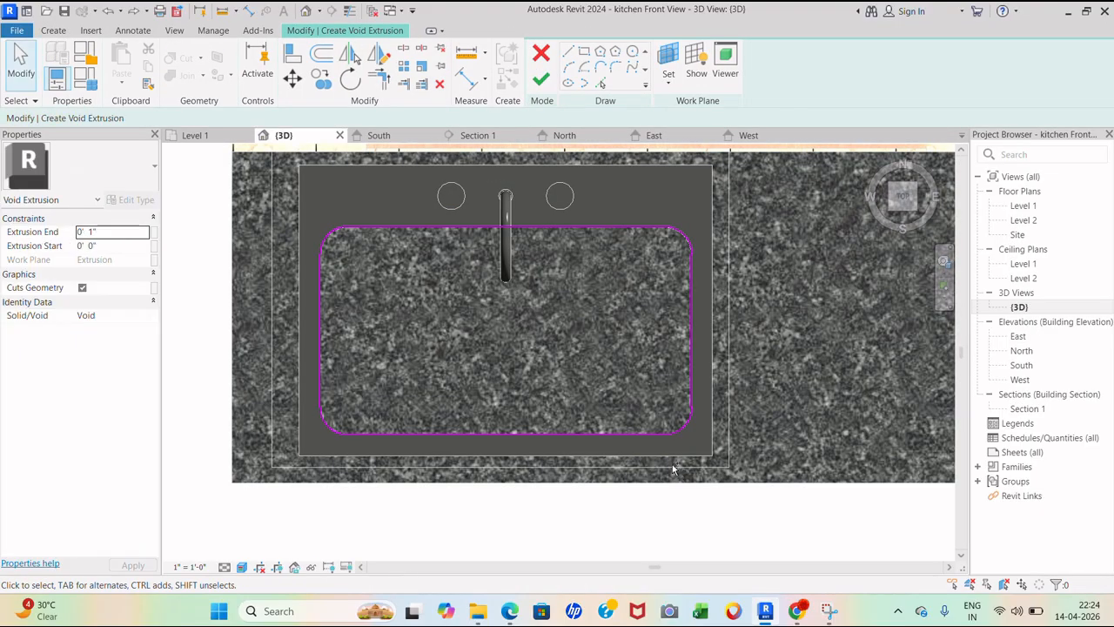
click(111, 233)
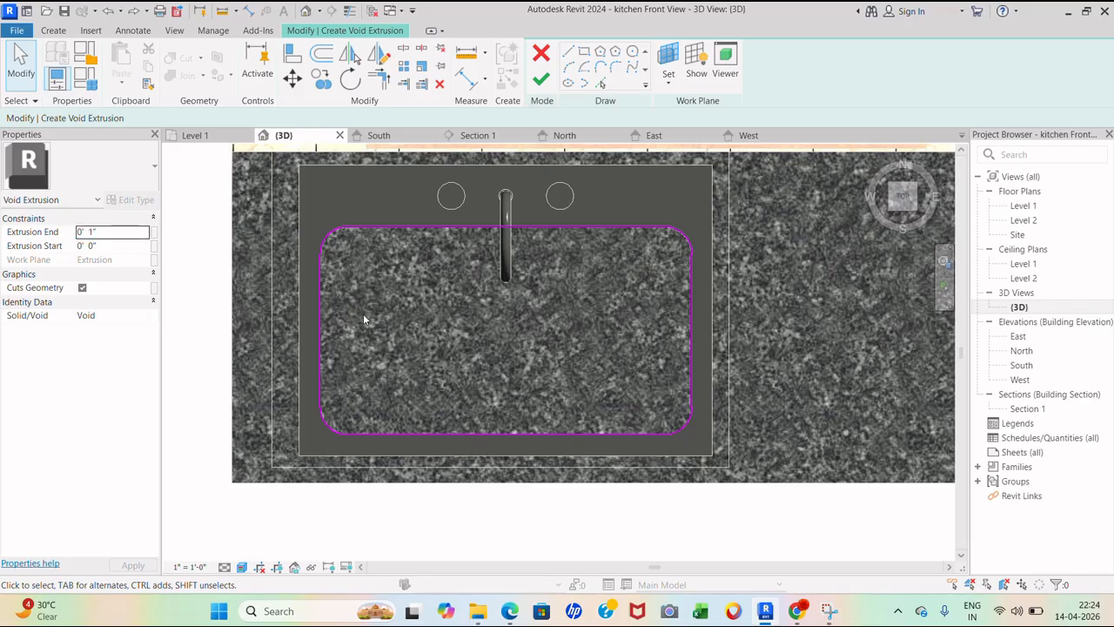
click(94, 234)
click(542, 82)
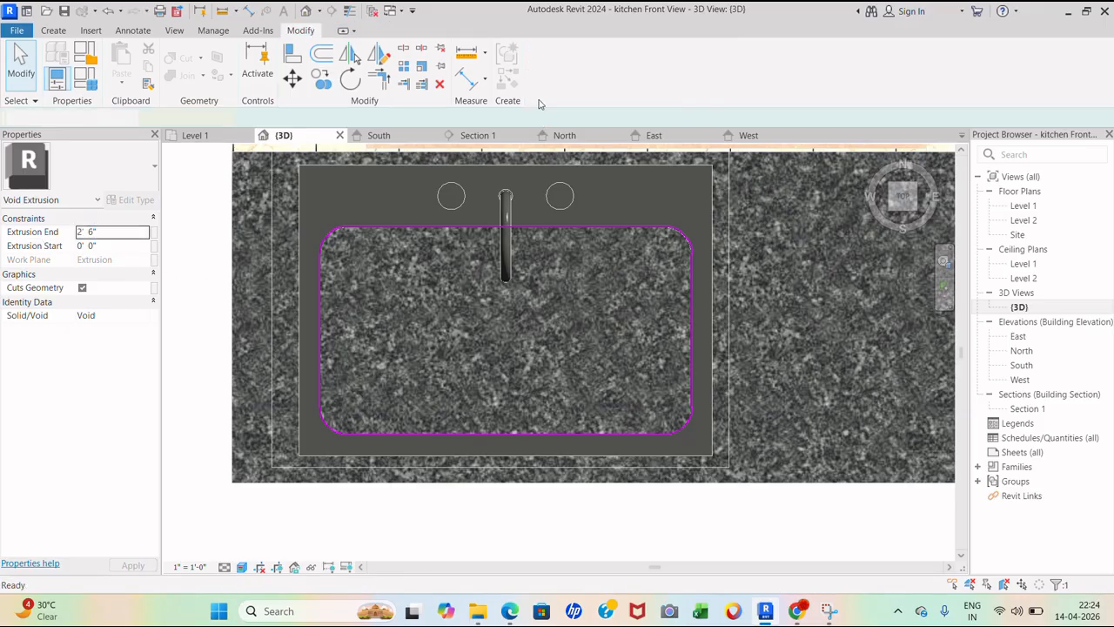
scroll(600, 245, down, 4)
click(554, 468)
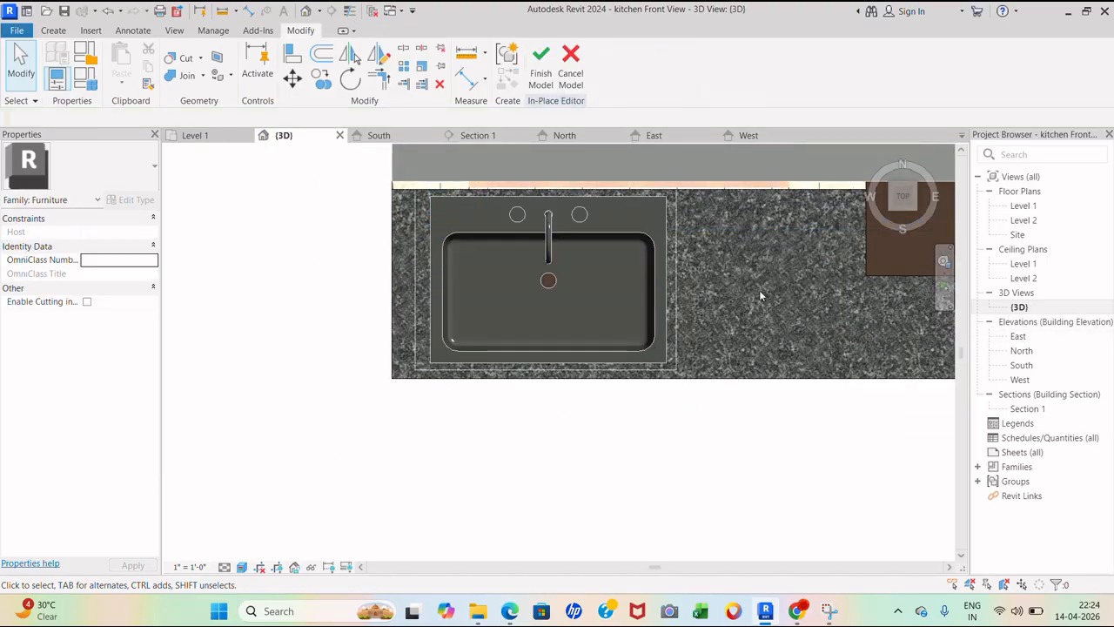
- Finish the in-place counter model and orbit to check the sink cut into it
click(540, 70)
scroll(635, 348, down, 3)
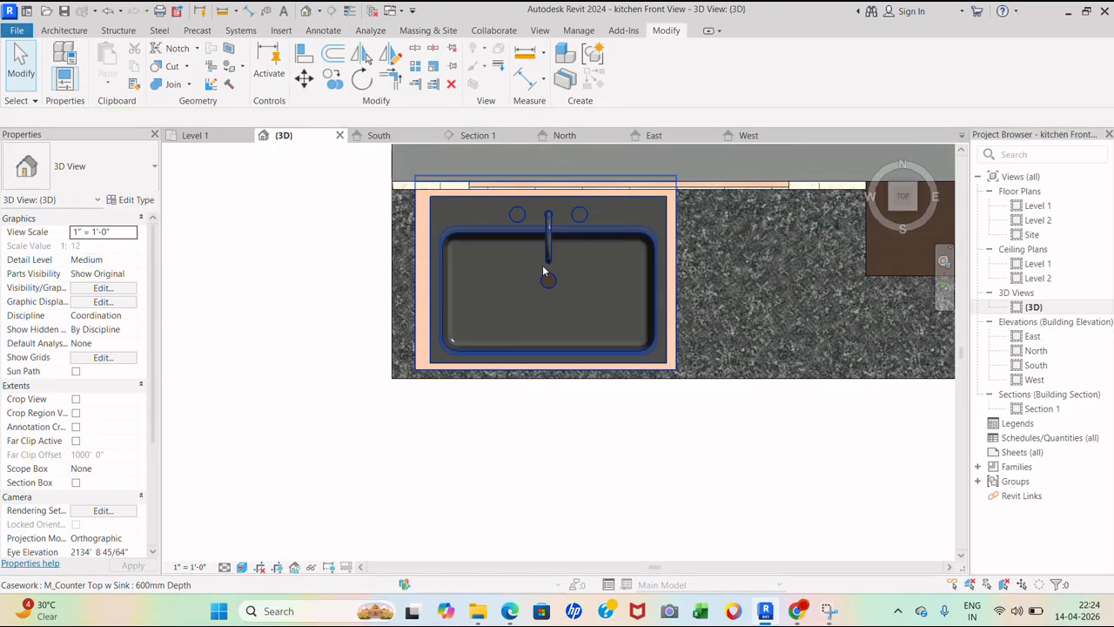
shift+middle_drag(635, 348, 633, 291)
scroll(429, 326, up, 5)
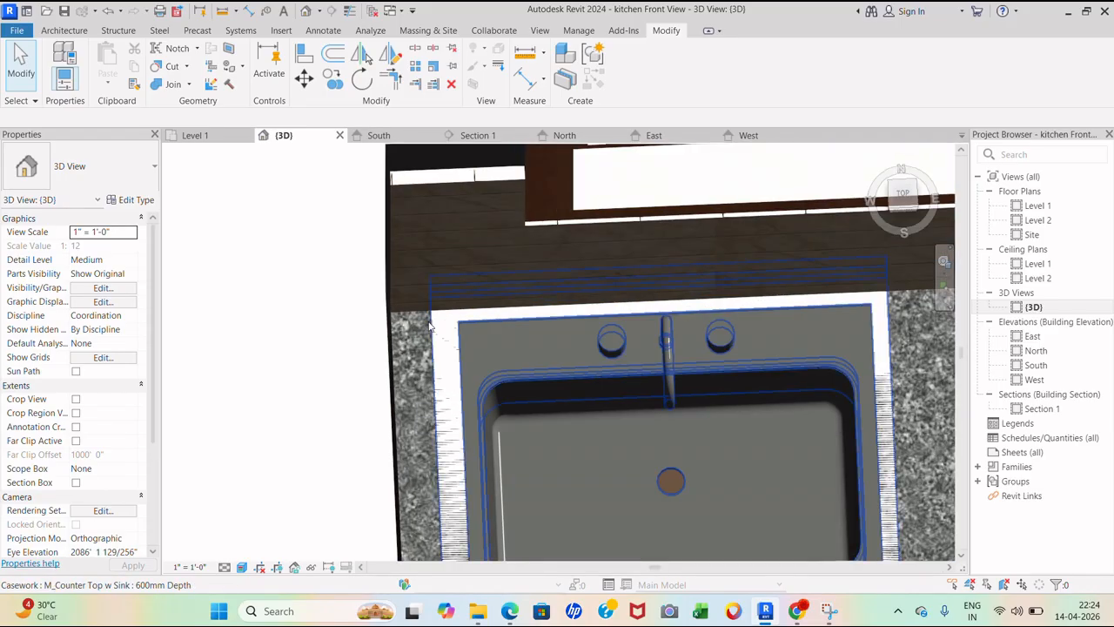
click(430, 326)
shift+middle_drag(433, 318, 440, 316)
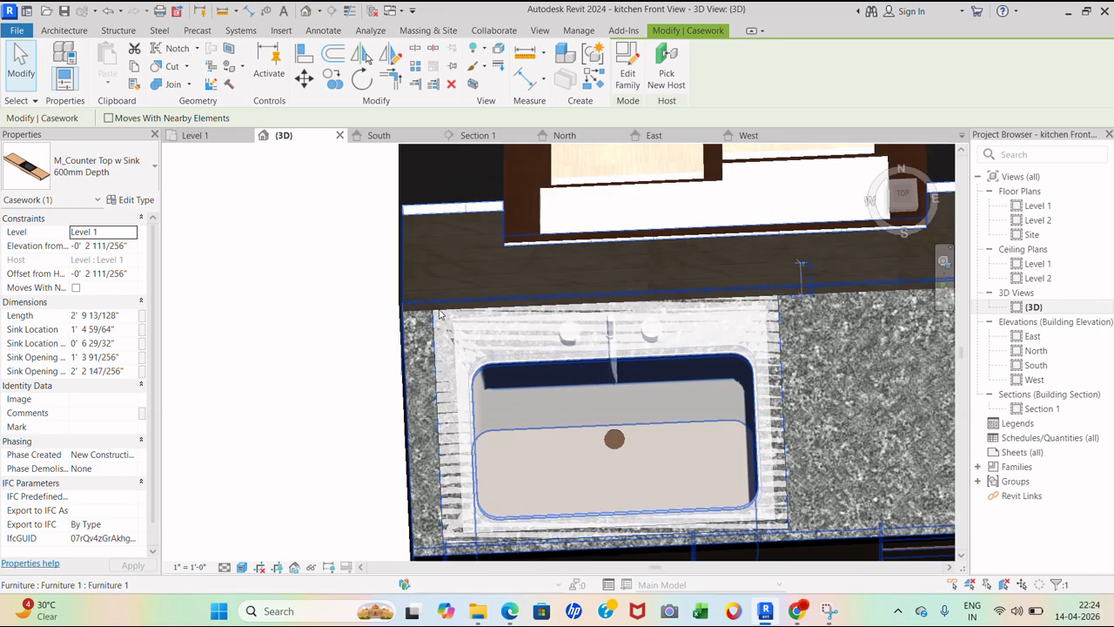
click(368, 393)
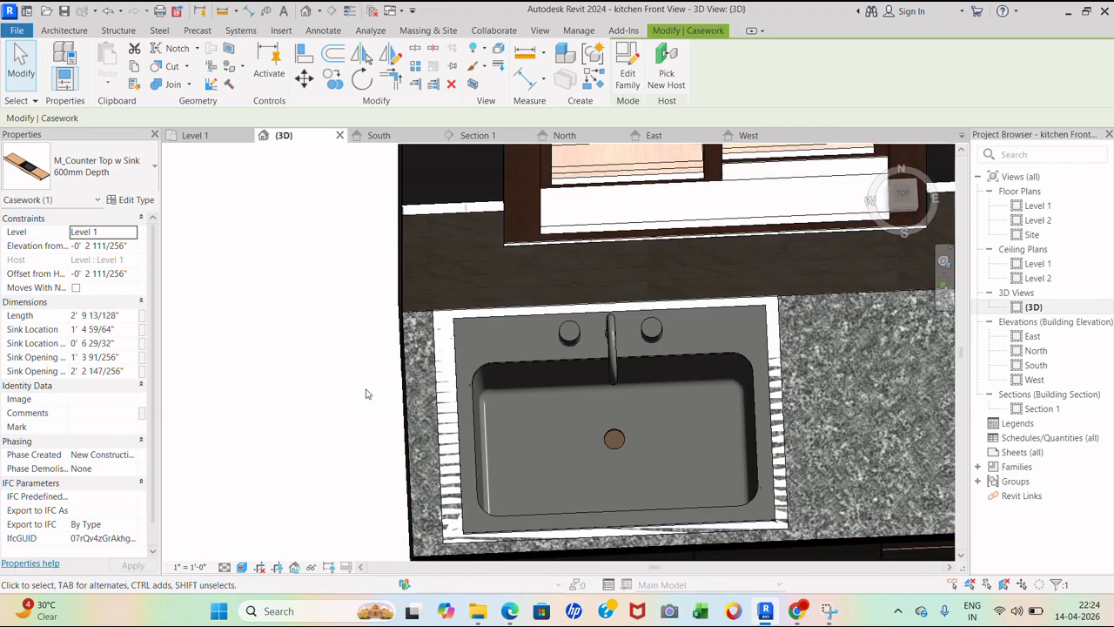
- Edit the M_Counter Top w Sink family and delete its backsplash and countertop slab
double_click(468, 324)
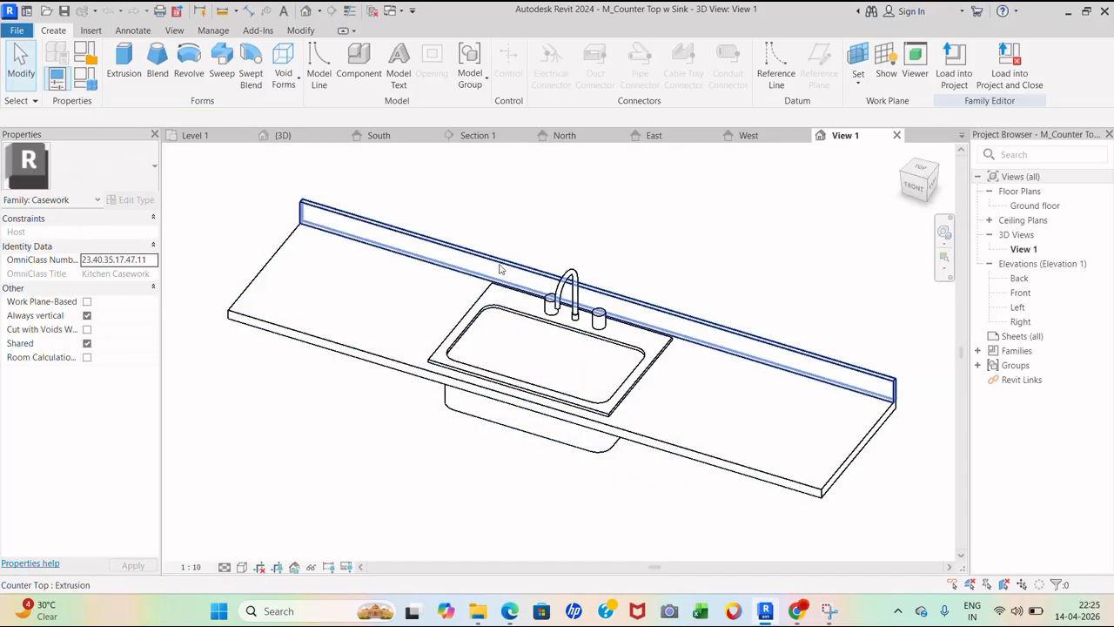
click(501, 268)
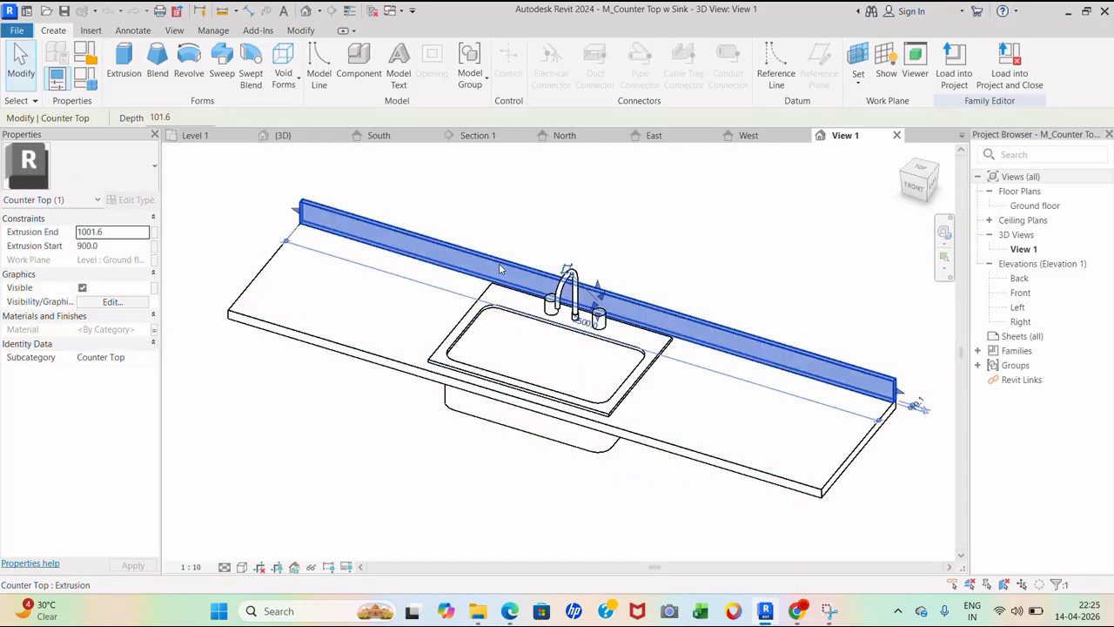
key(Delete)
click(841, 470)
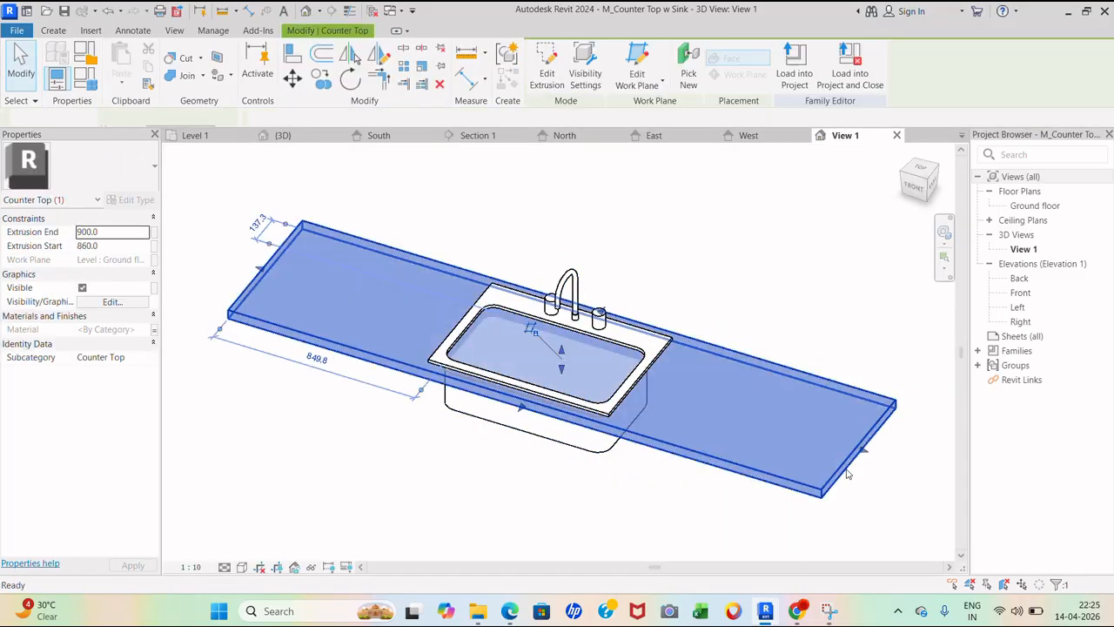
key(Delete)
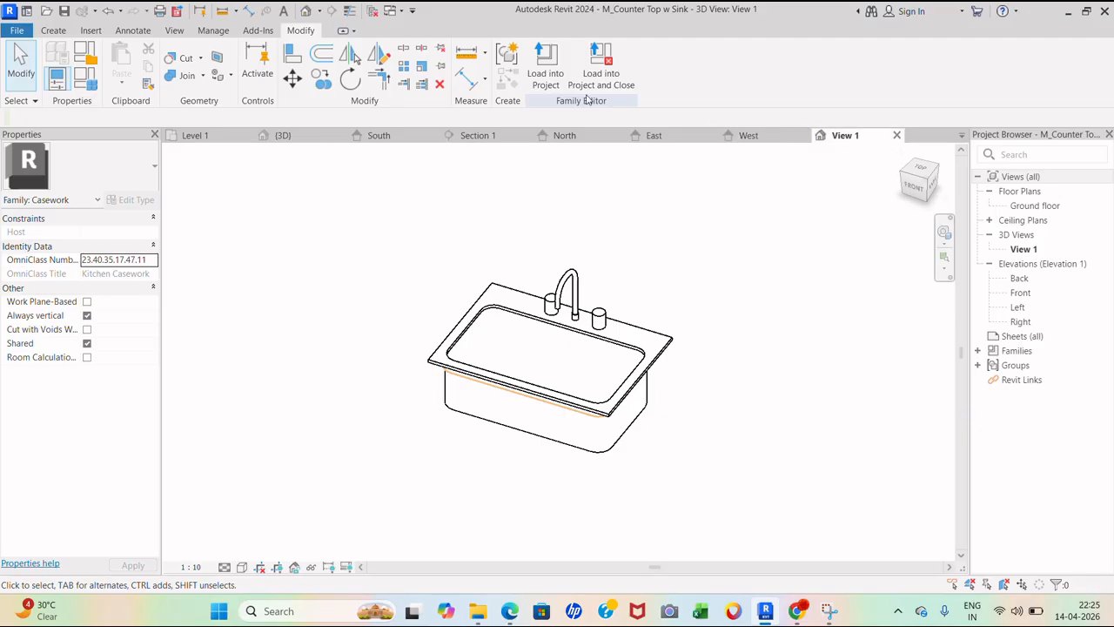
- Load the edited family into the project, overwrite it, and close the family unsaved
click(558, 79)
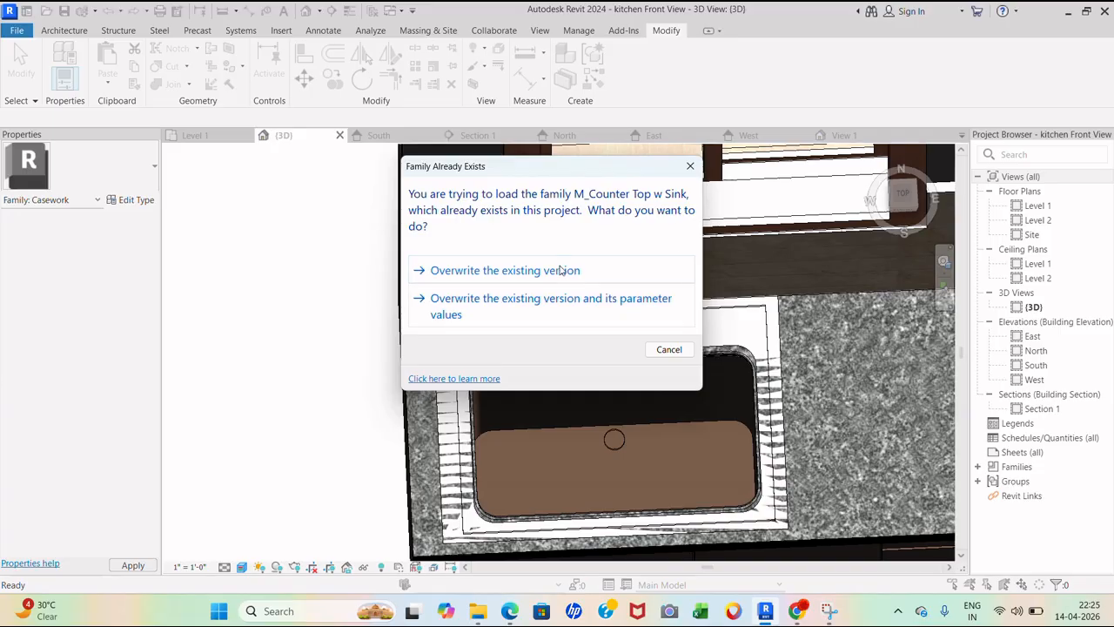
click(561, 271)
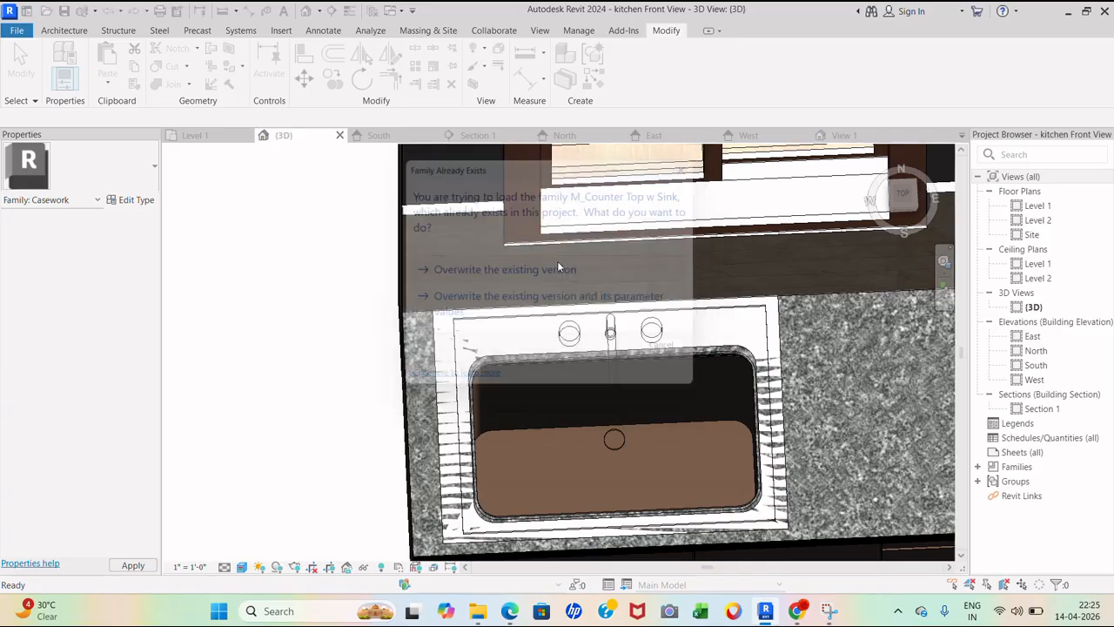
click(843, 135)
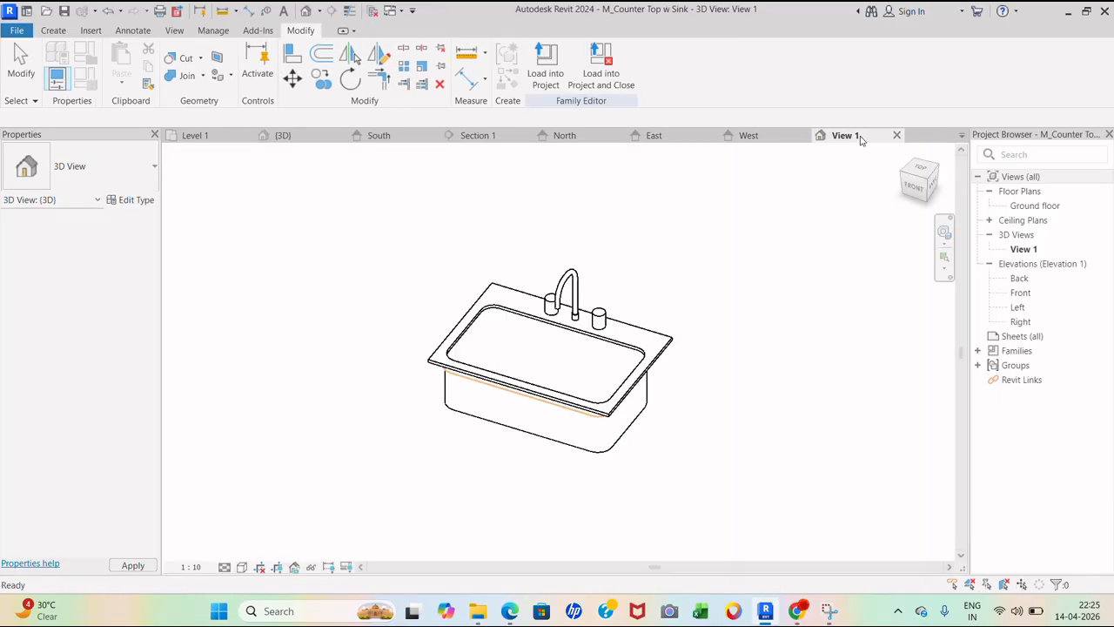
click(897, 135)
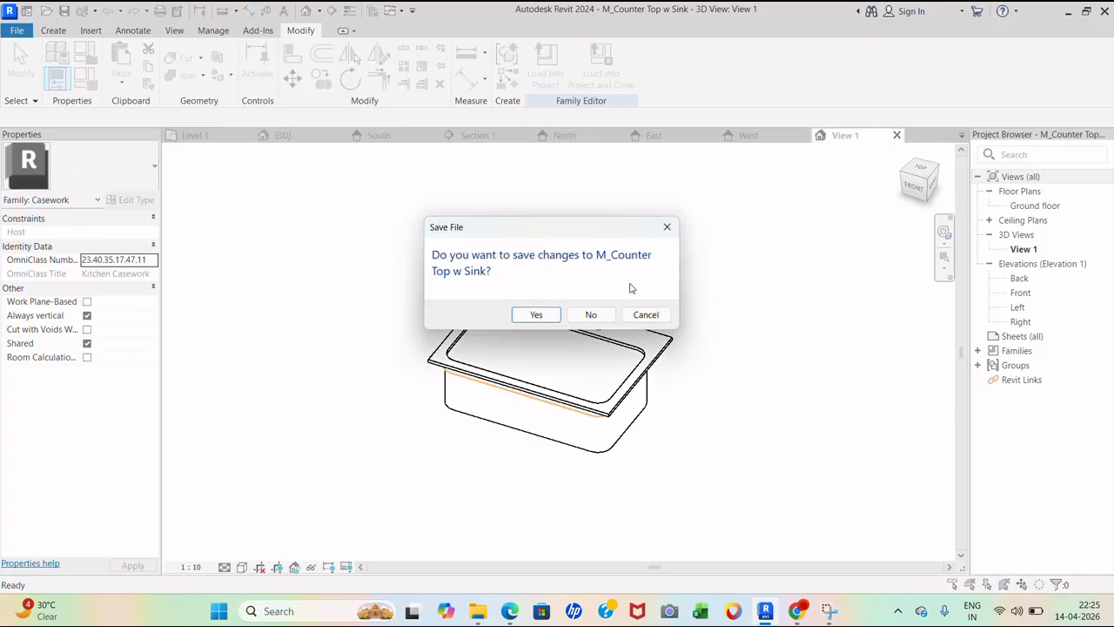
click(589, 315)
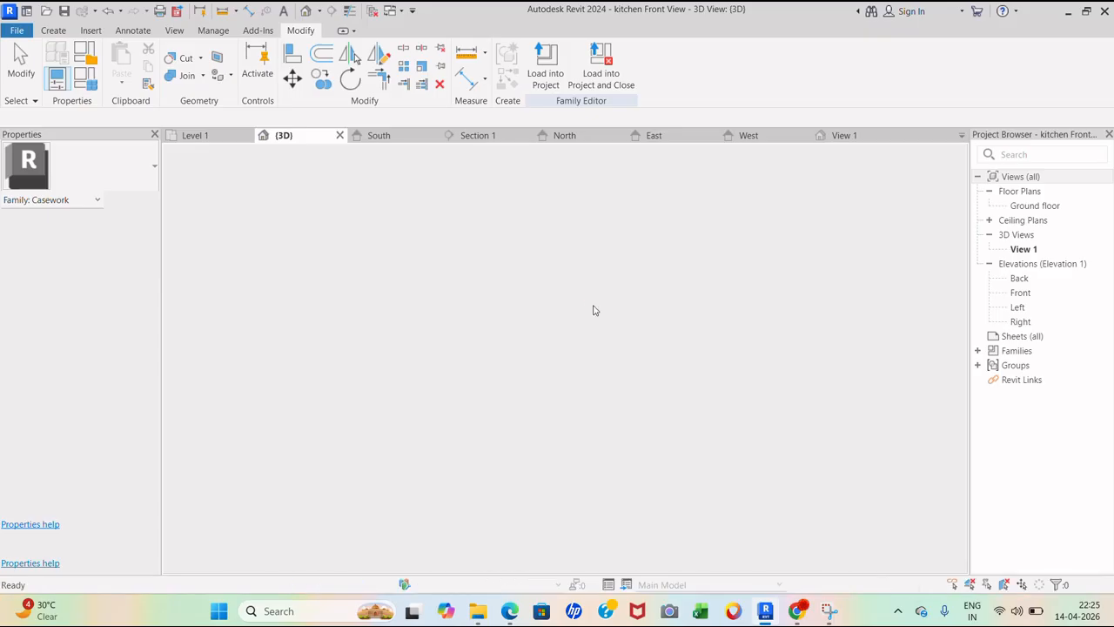
scroll(570, 454, down, 4)
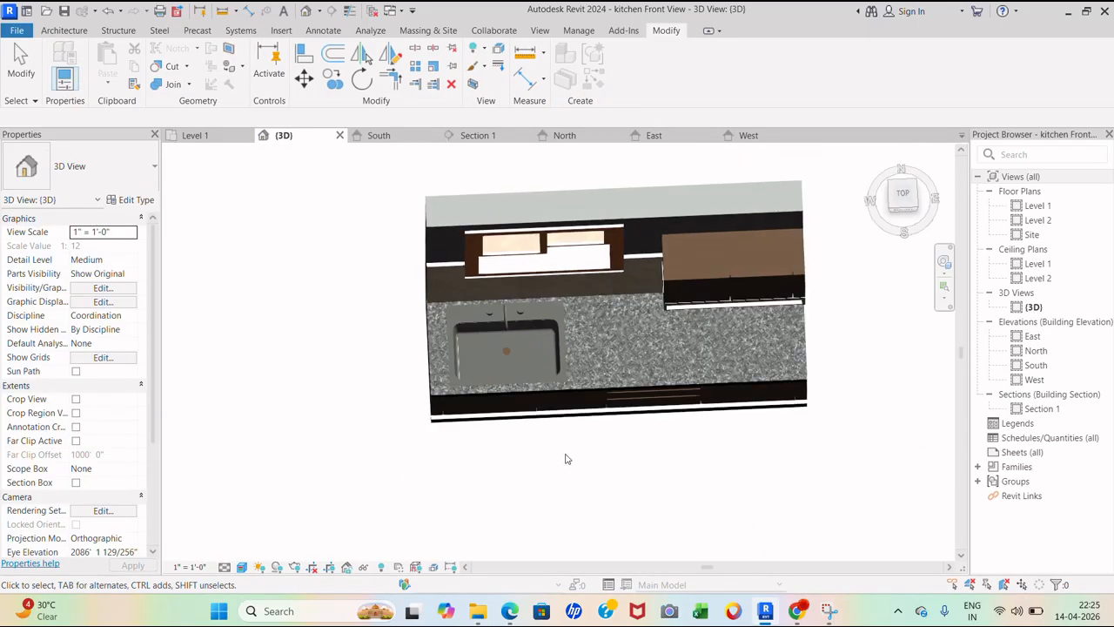
- Orbit and zoom around the updated sink counter in 3D, including the FRONT ViewCube view
shift+middle_drag(571, 455, 567, 357)
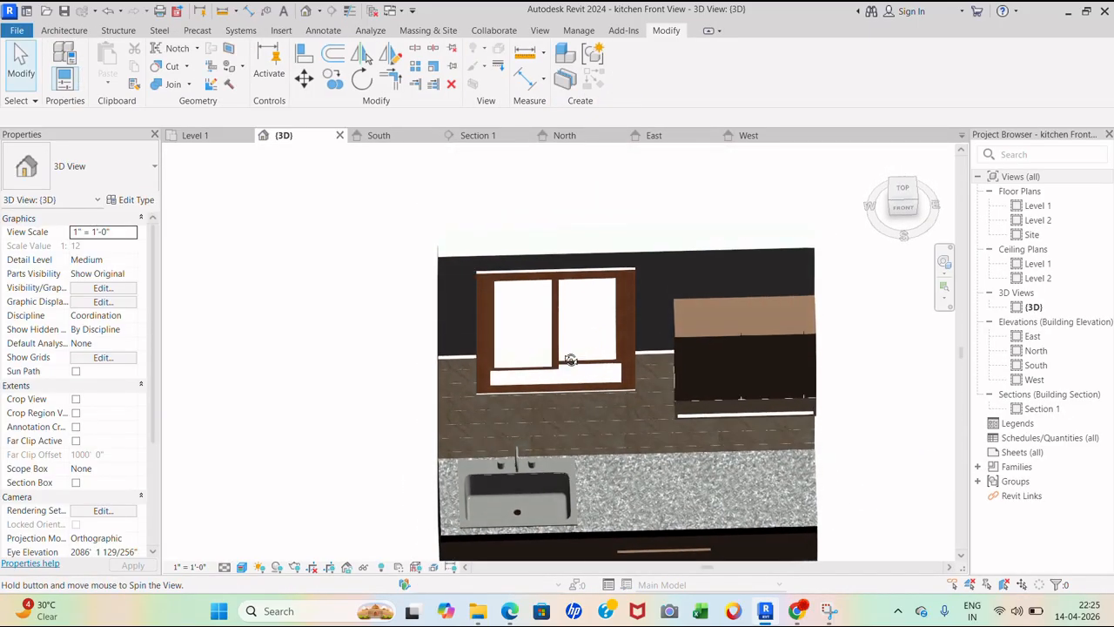
scroll(523, 375, down, 3)
scroll(608, 493, up, 2)
shift+middle_drag(639, 475, 617, 426)
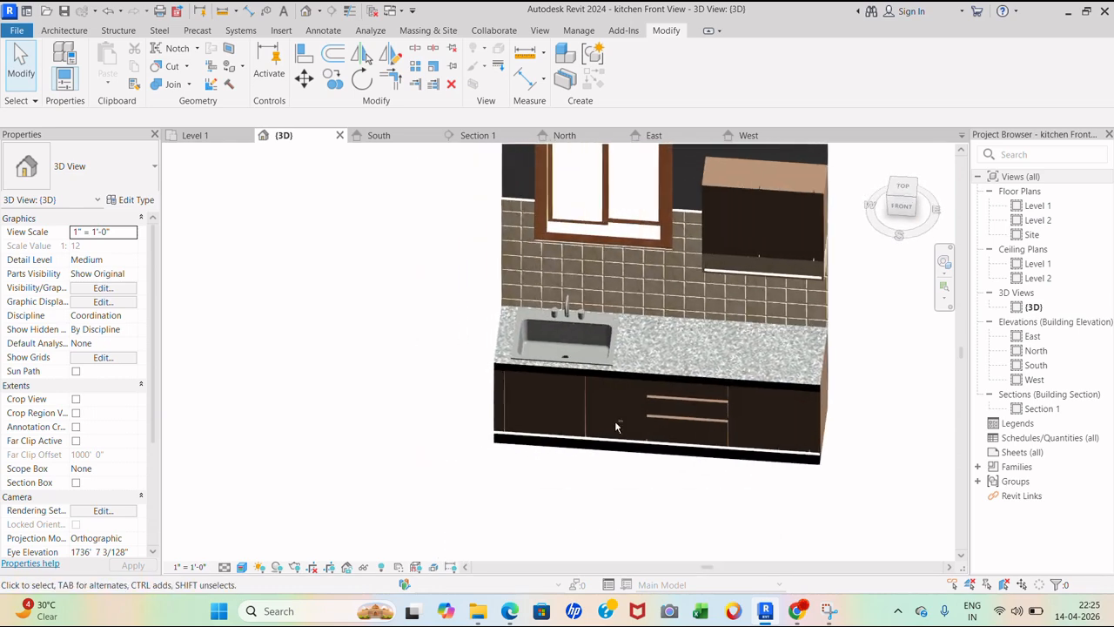
click(903, 209)
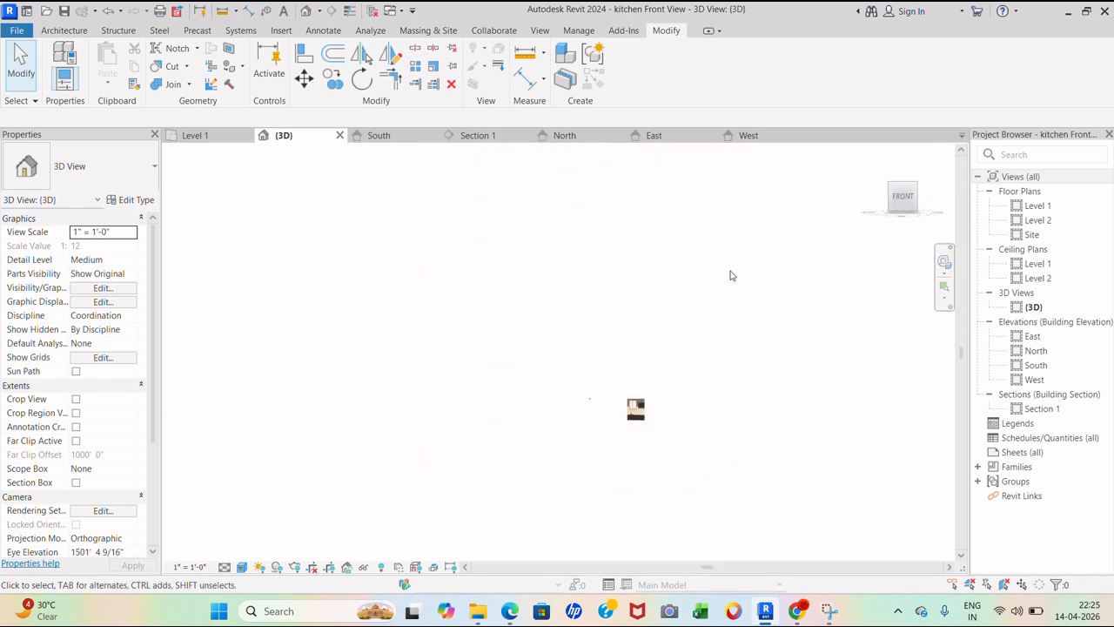
scroll(374, 324, up, 5)
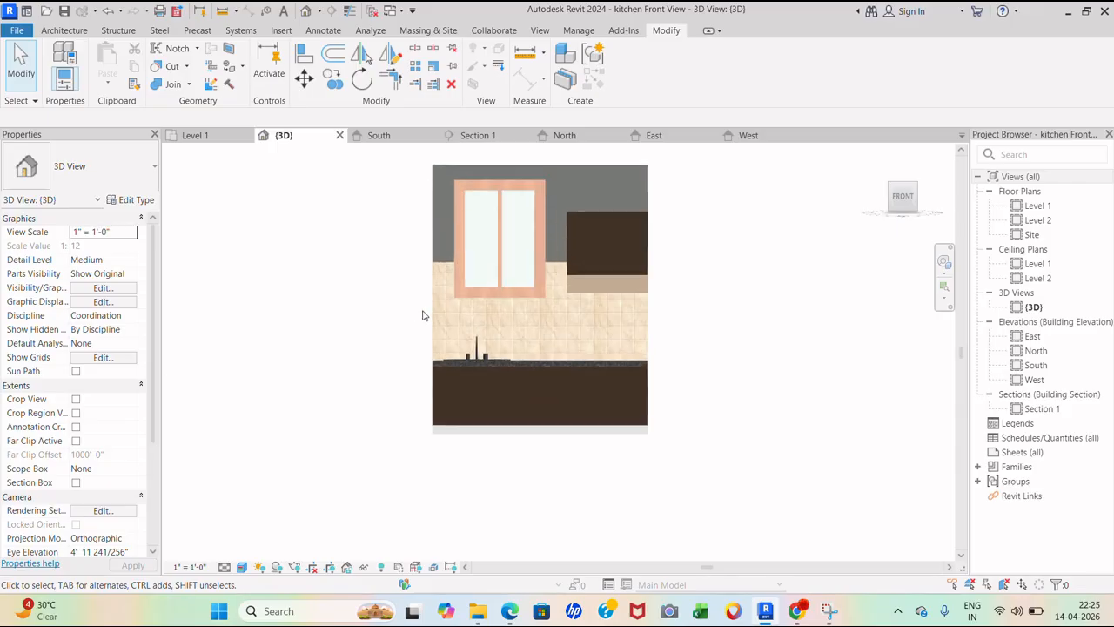
scroll(524, 389, up, 5)
shift+middle_drag(527, 389, 520, 433)
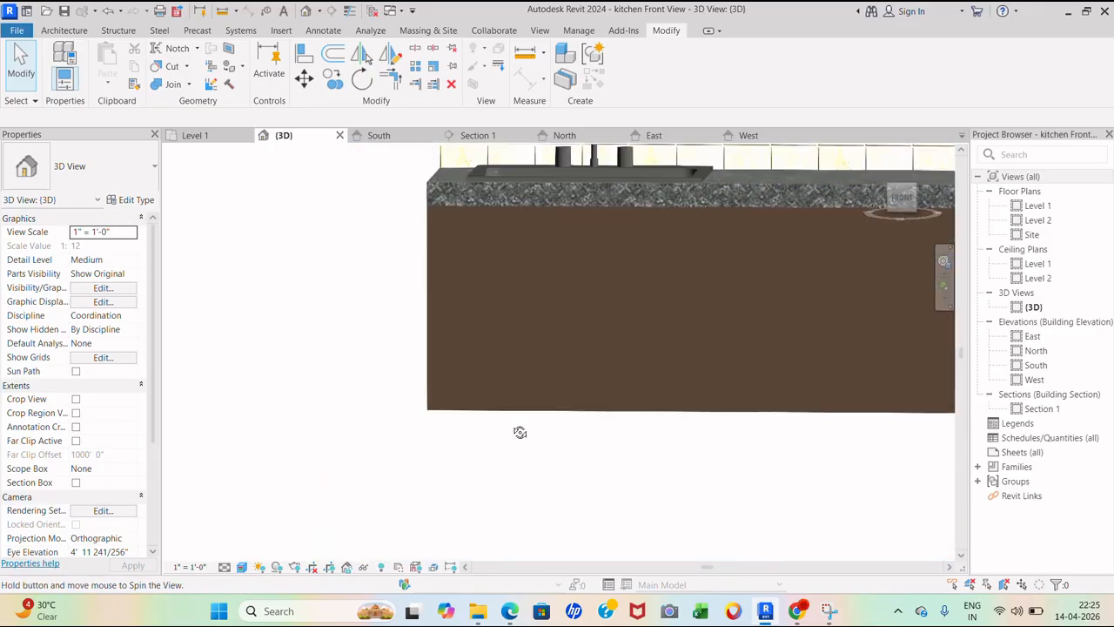
scroll(350, 492, down, 3)
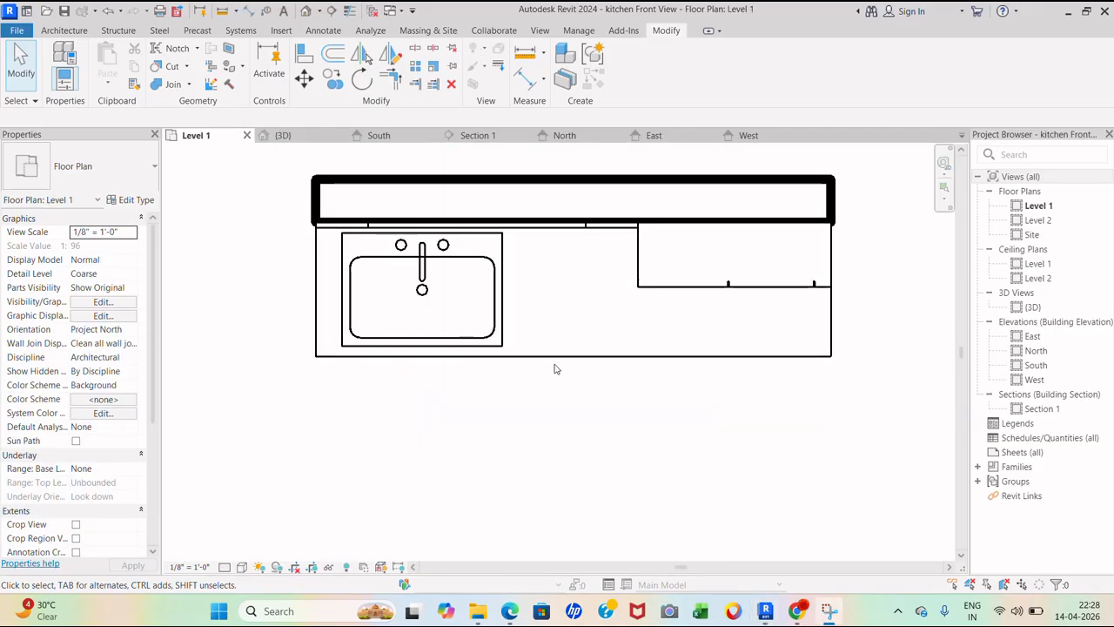
scroll(562, 418, down, 1)
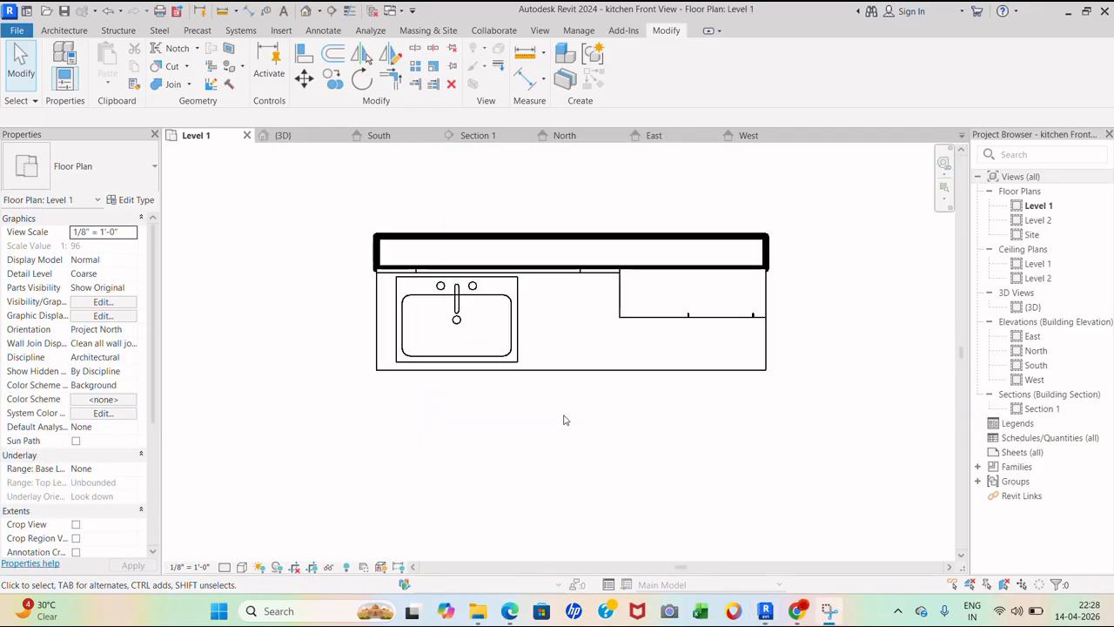
- Start placing a component and browse the family library to Specialty Equipment > Domestic
click(68, 31)
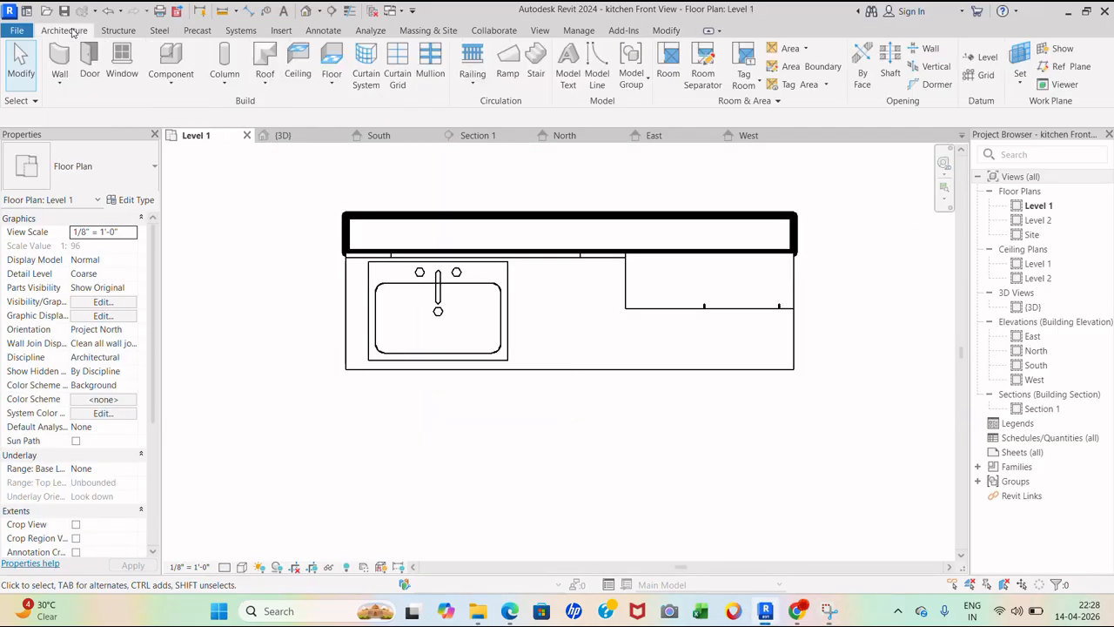
click(179, 62)
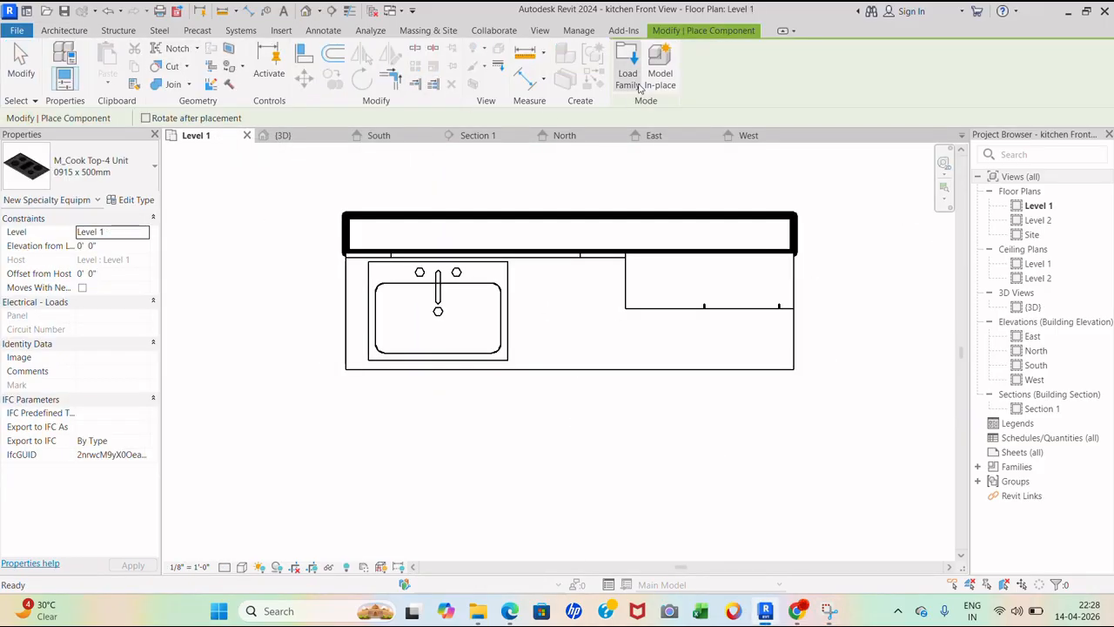
click(629, 80)
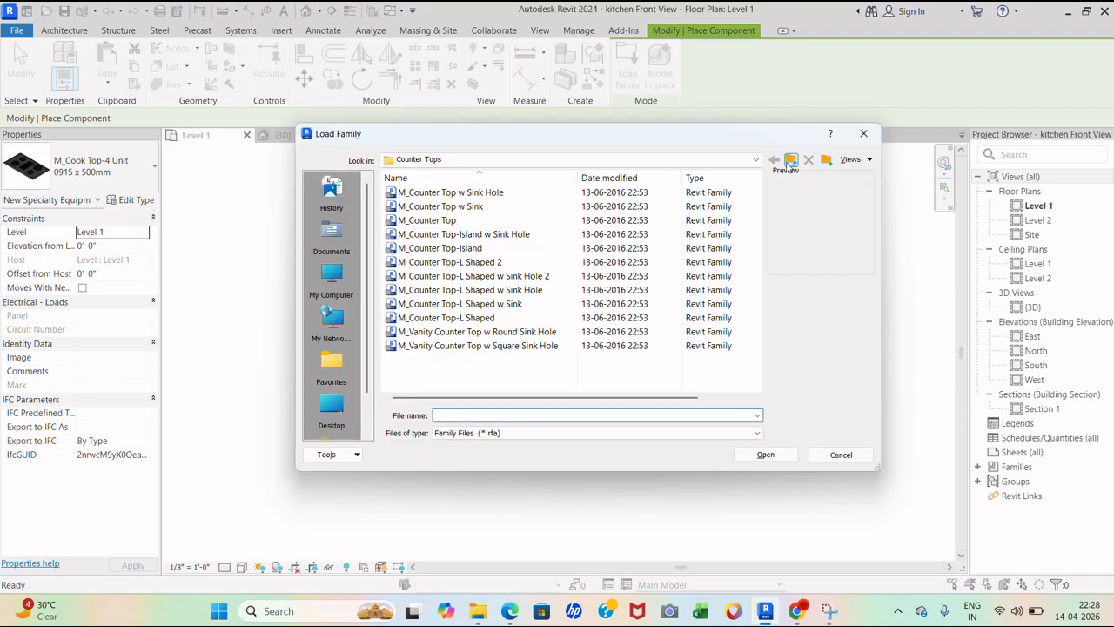
click(789, 161)
click(790, 162)
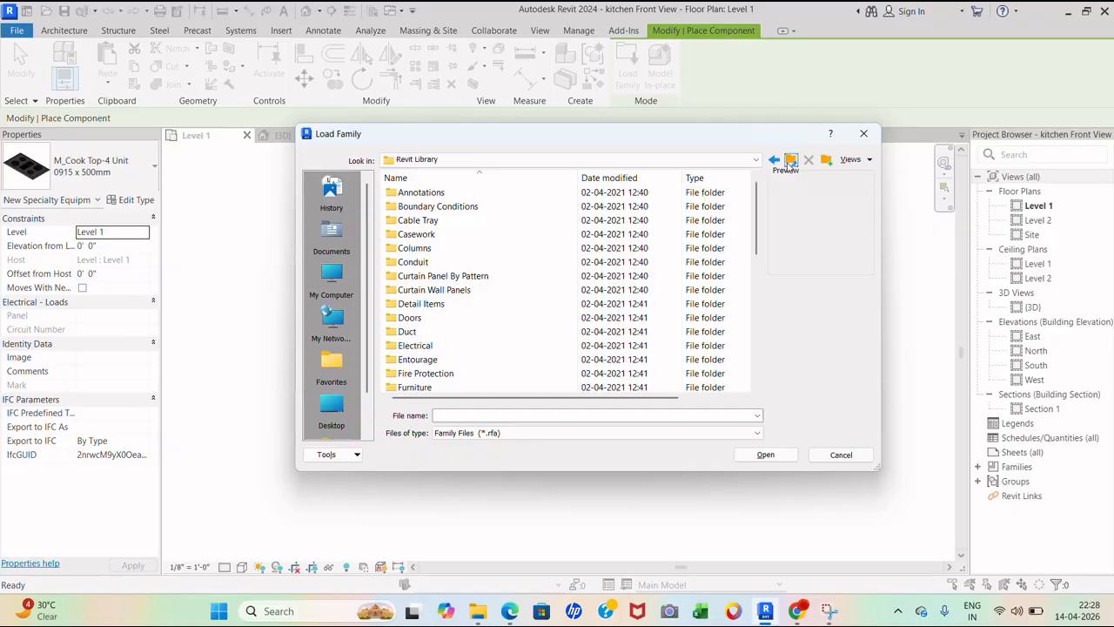
scroll(532, 299, down, 1)
scroll(466, 305, down, 1)
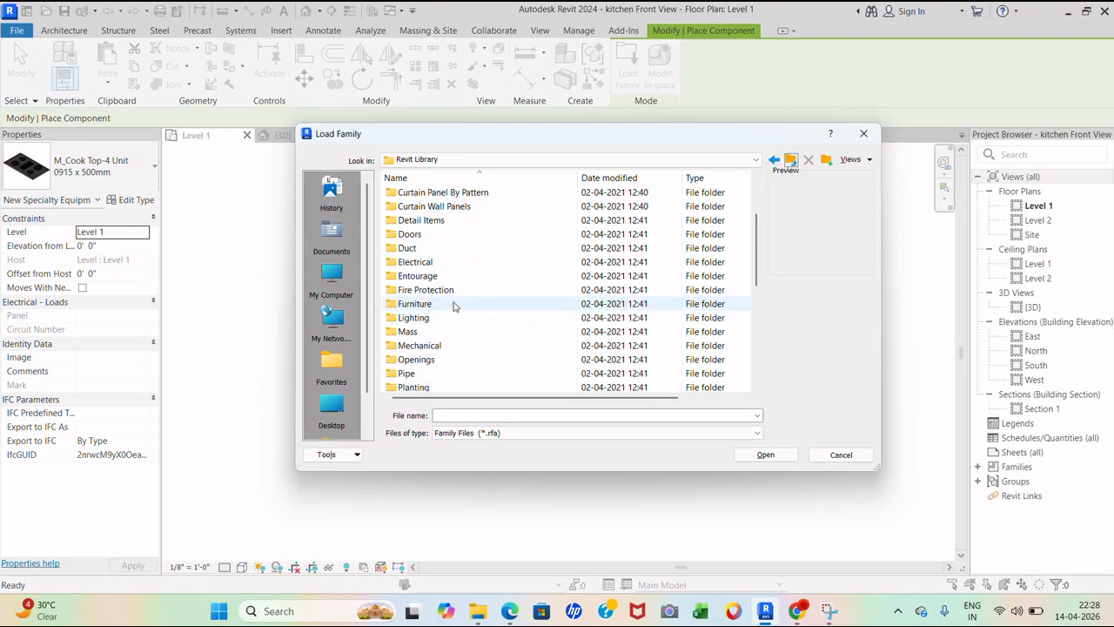
double_click(448, 278)
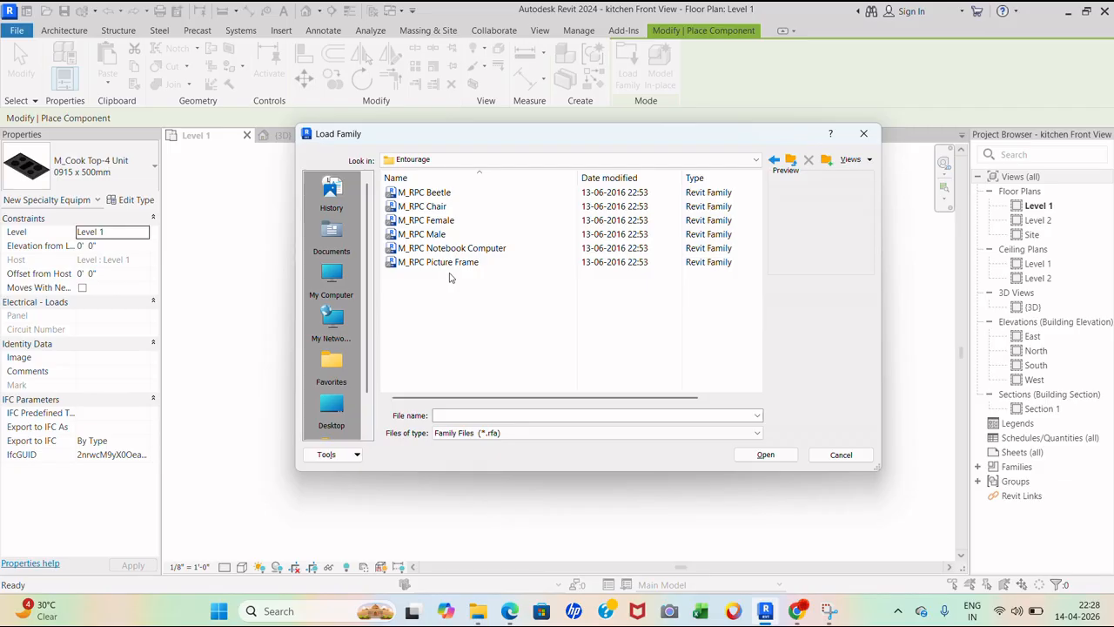
key(BackSpace)
scroll(474, 337, down, 2)
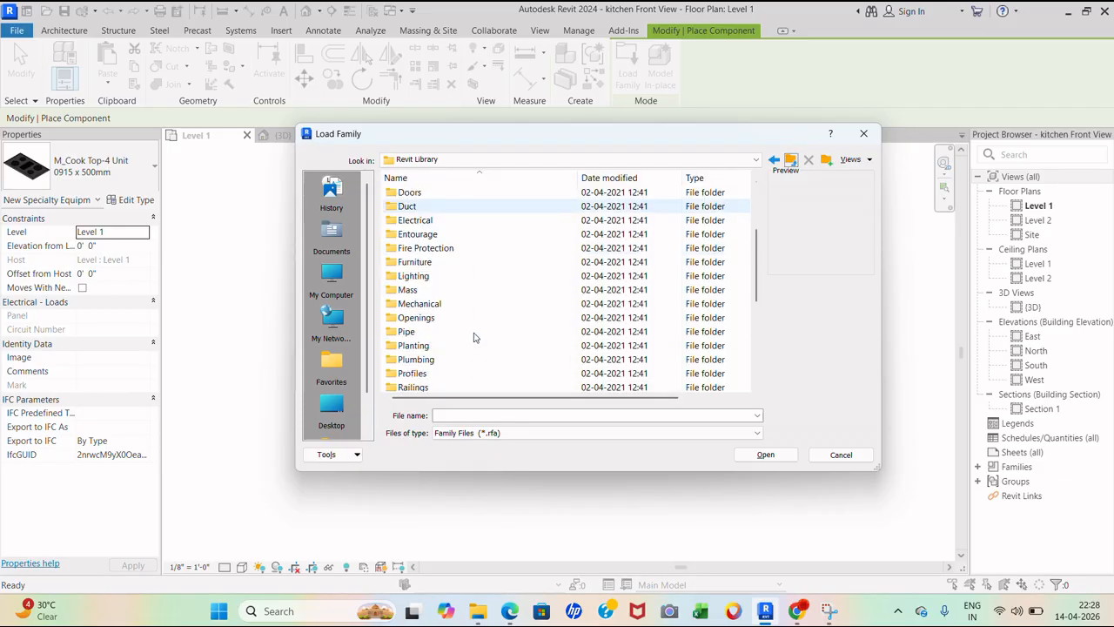
scroll(474, 336, down, 1)
scroll(475, 337, down, 1)
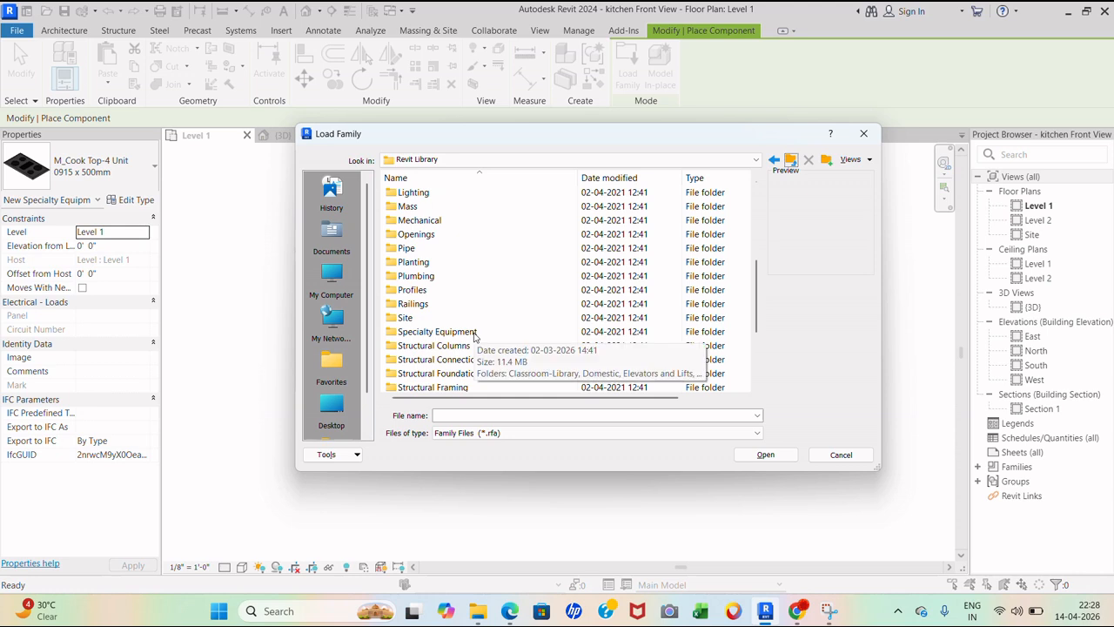
double_click(438, 332)
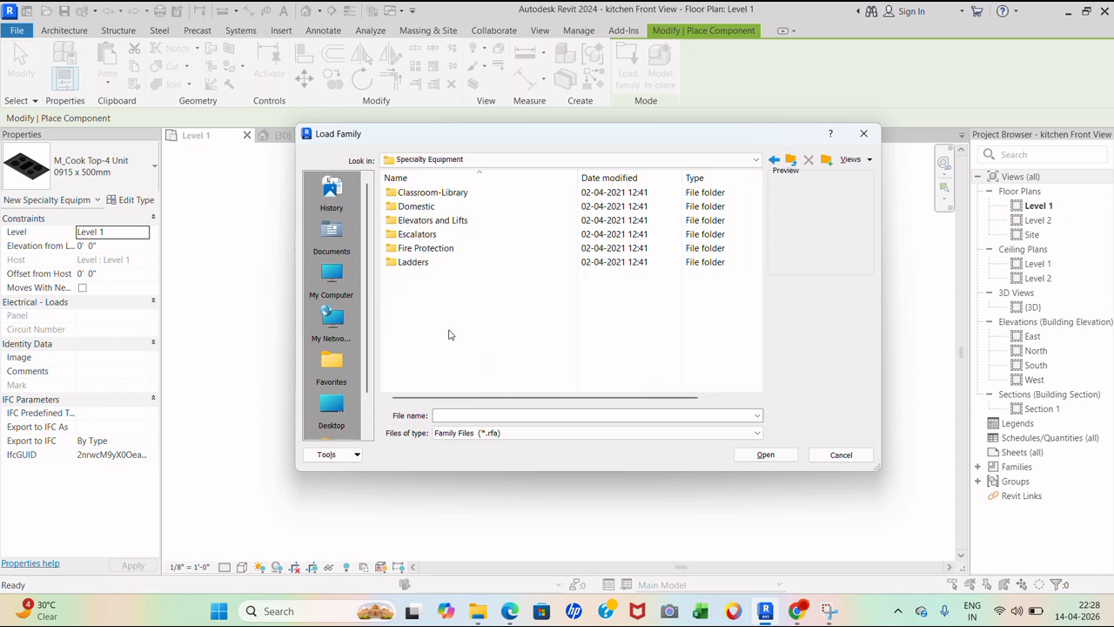
double_click(434, 206)
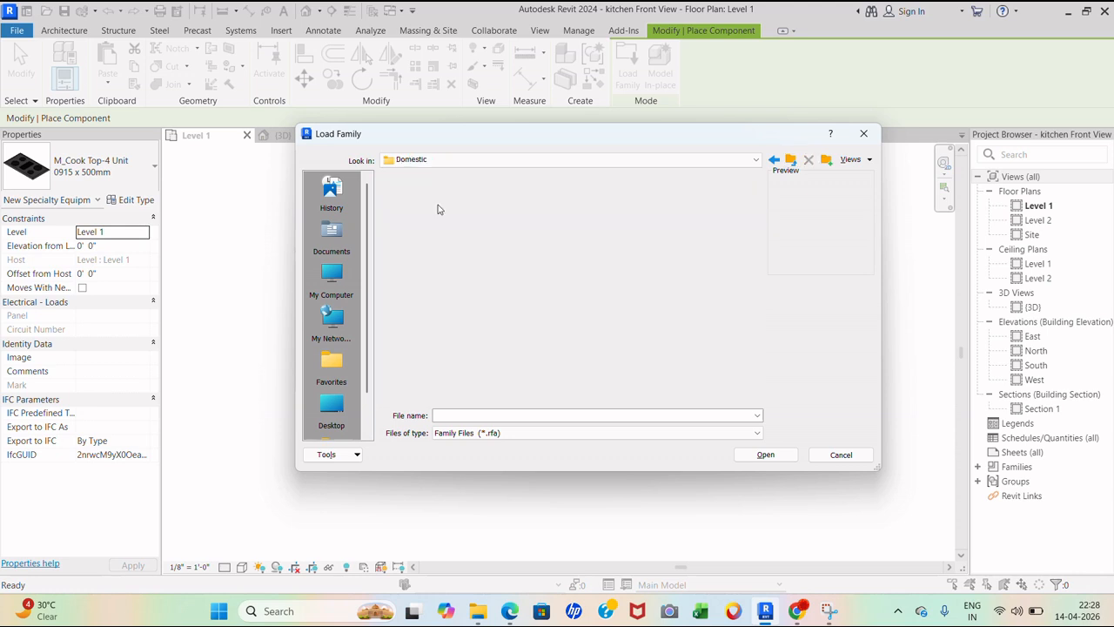
- Load the M_Microwave family and place it at the counter's right end
click(448, 206)
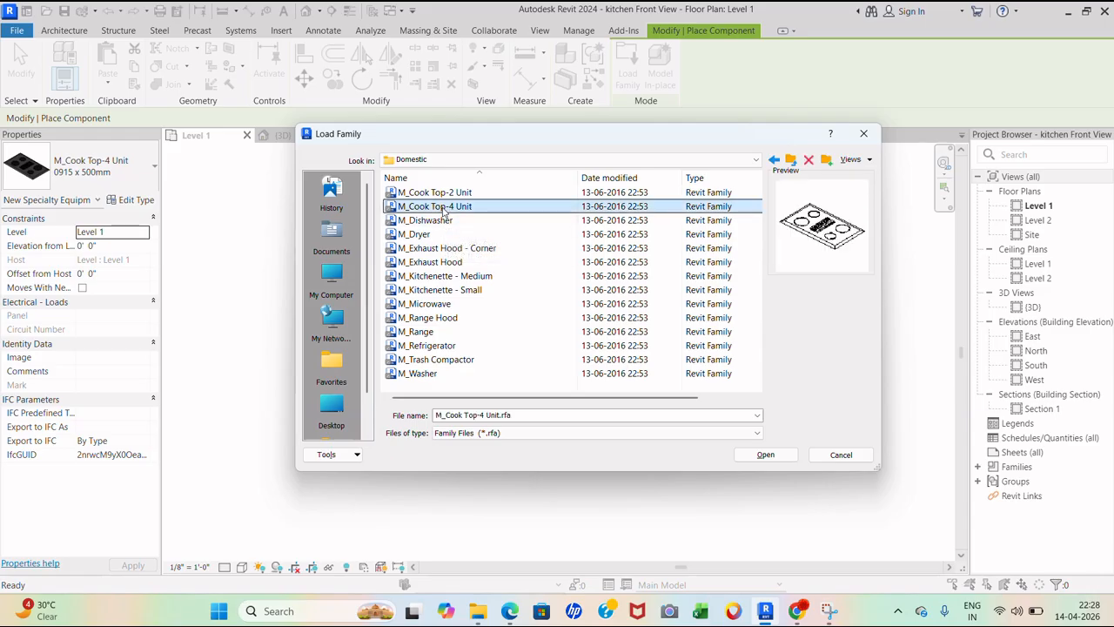
click(454, 194)
click(425, 221)
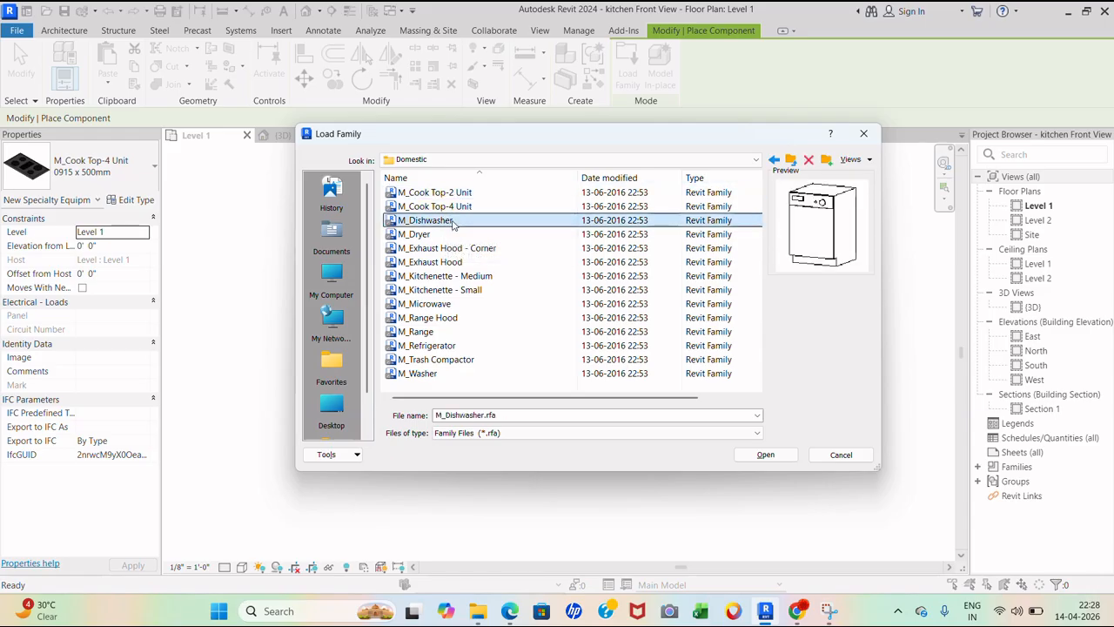
click(416, 235)
click(420, 249)
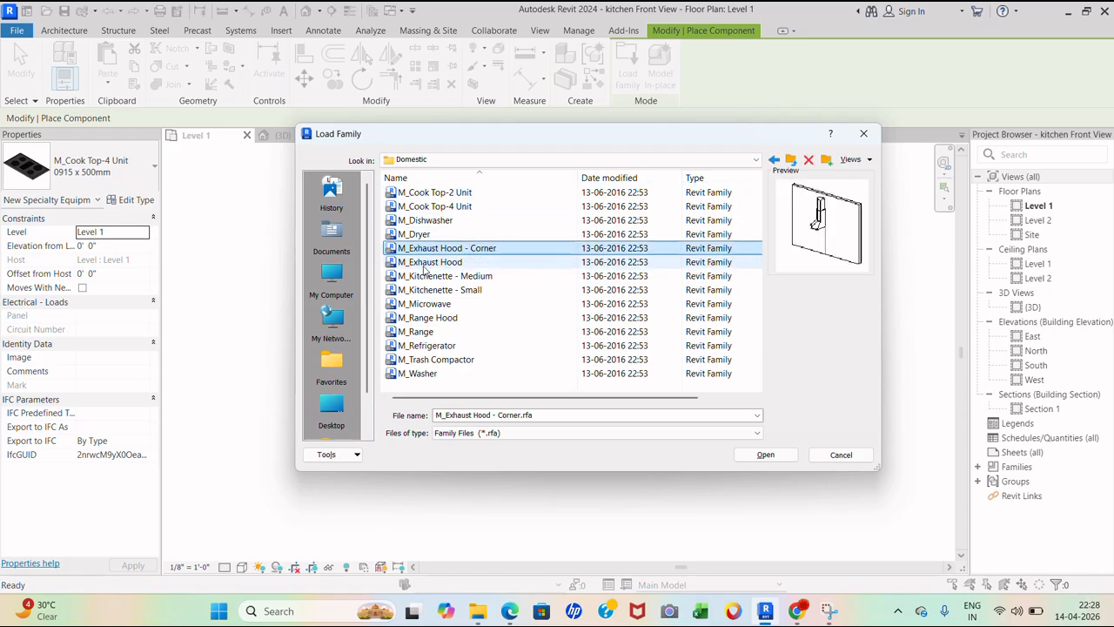
click(424, 263)
click(423, 277)
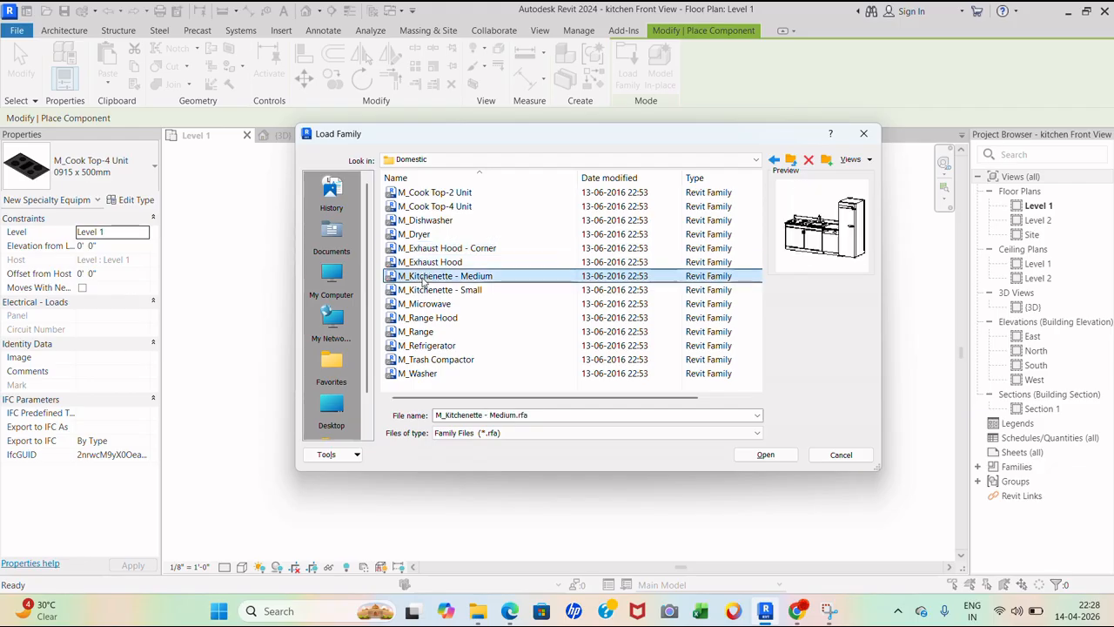
click(424, 291)
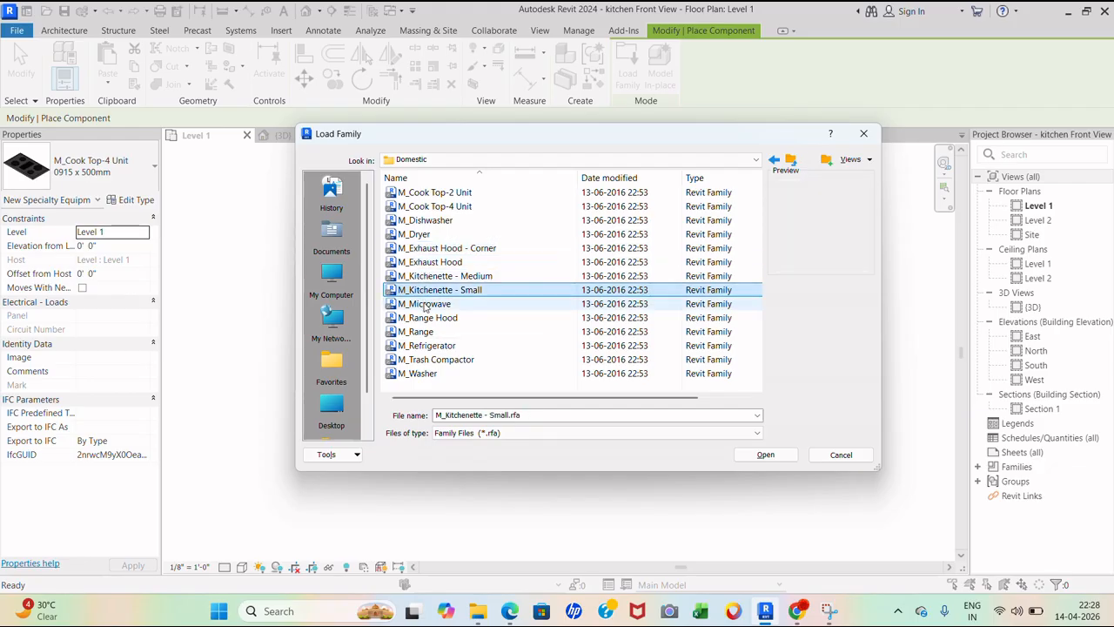
click(426, 305)
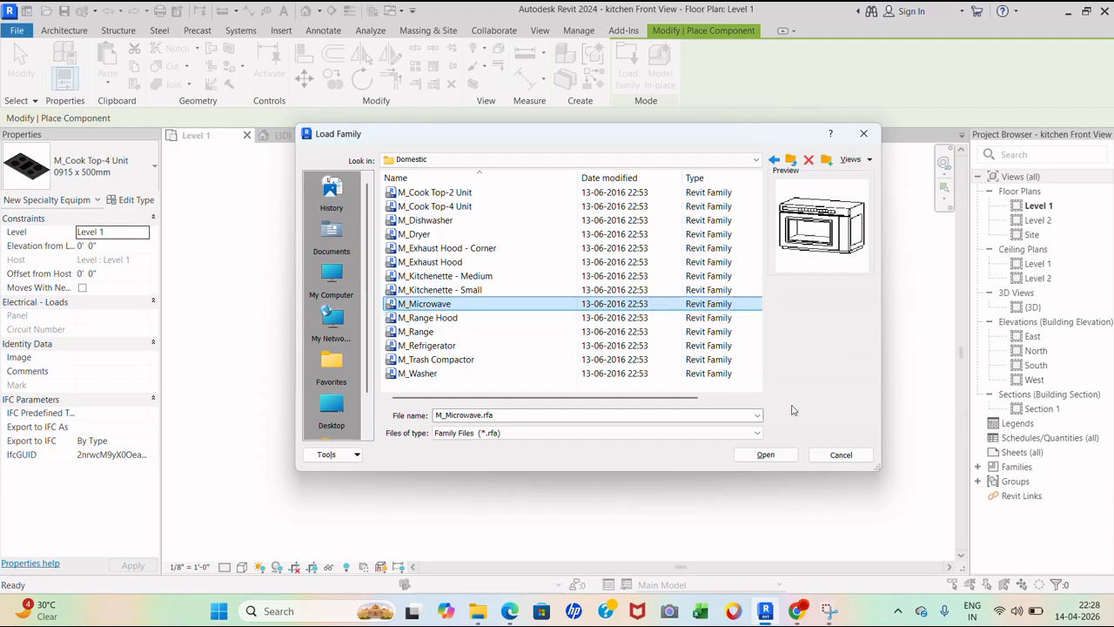
click(766, 454)
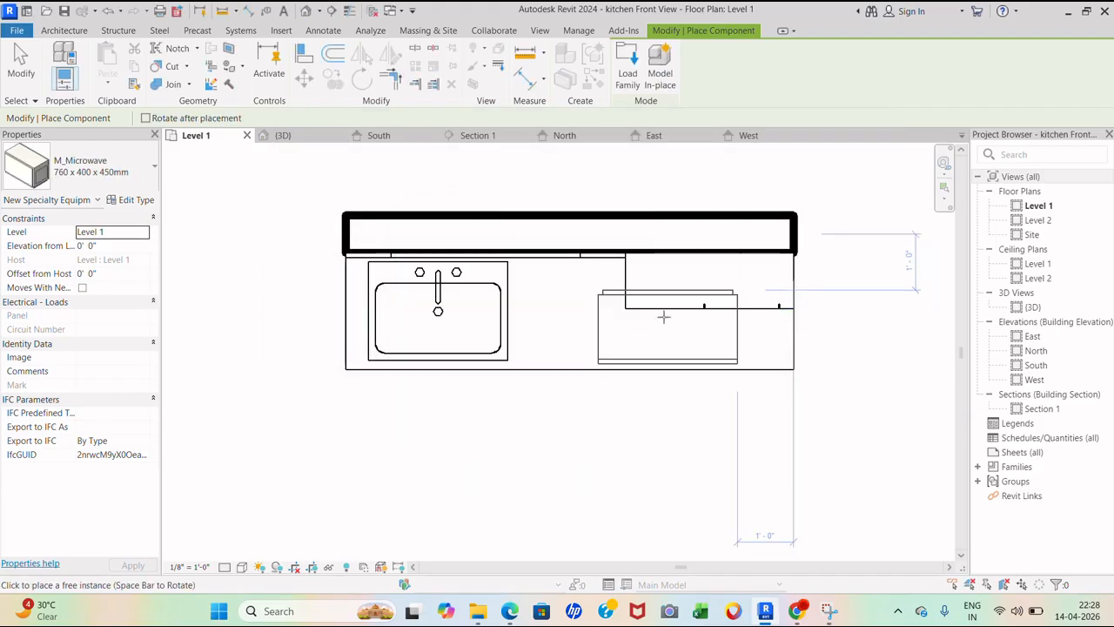
click(710, 308)
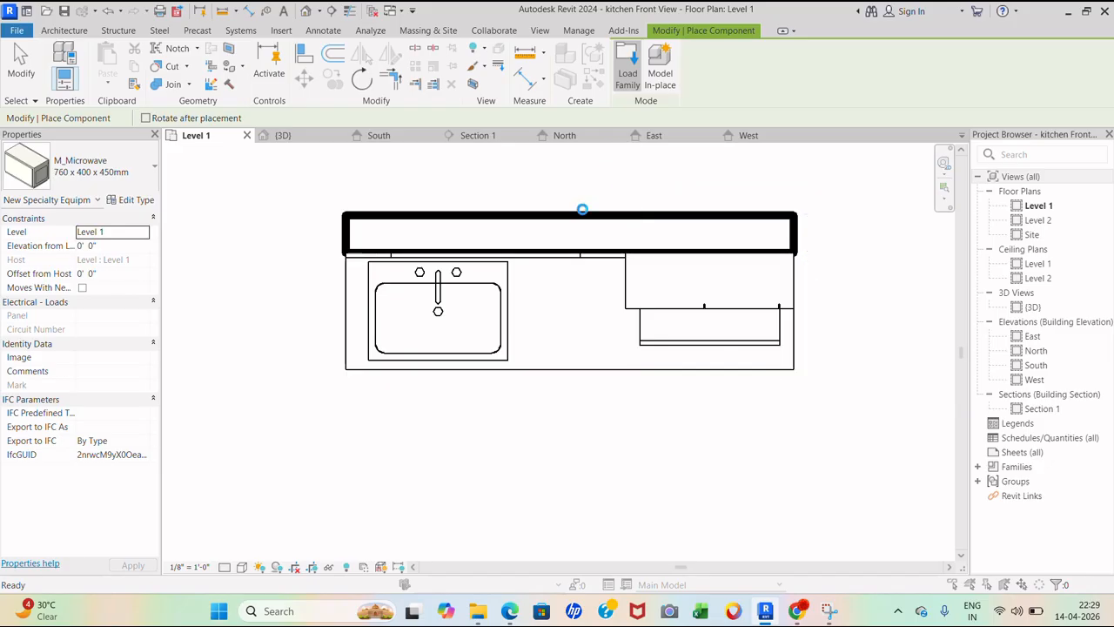
- Load M_Cook Top-2 Unit, rotate it horizontal, and place it beside the sink
click(628, 73)
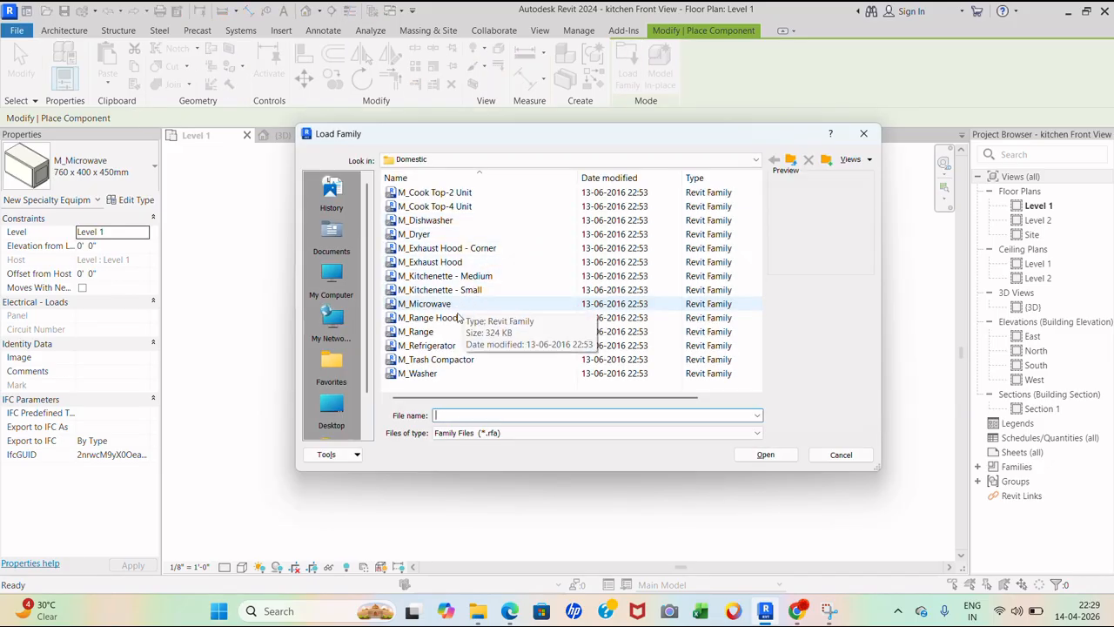
click(454, 319)
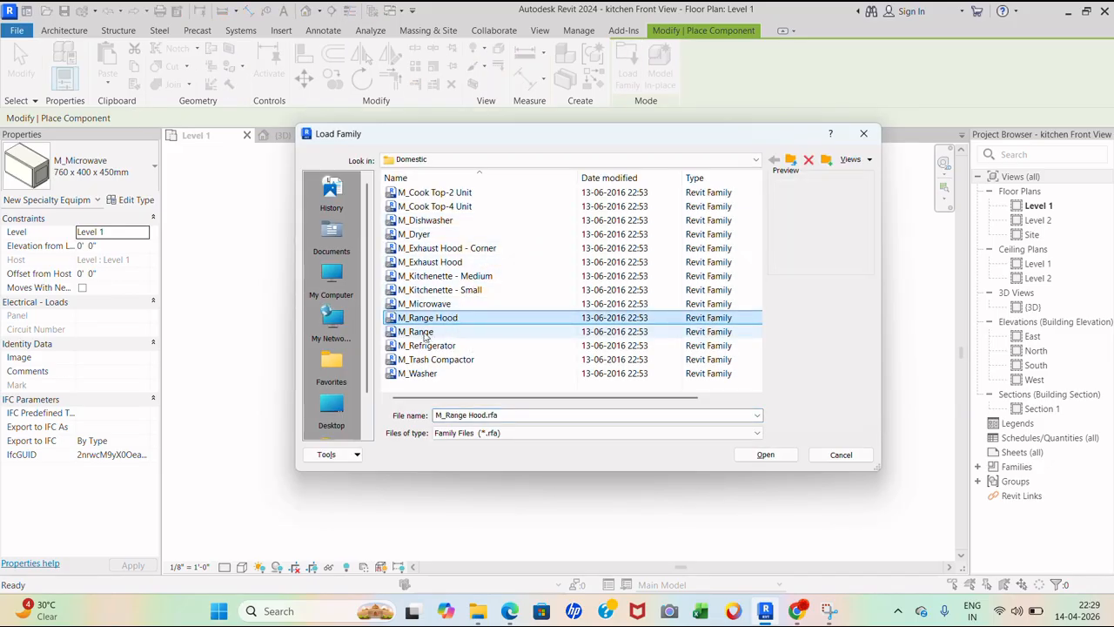
click(423, 332)
click(423, 347)
click(423, 360)
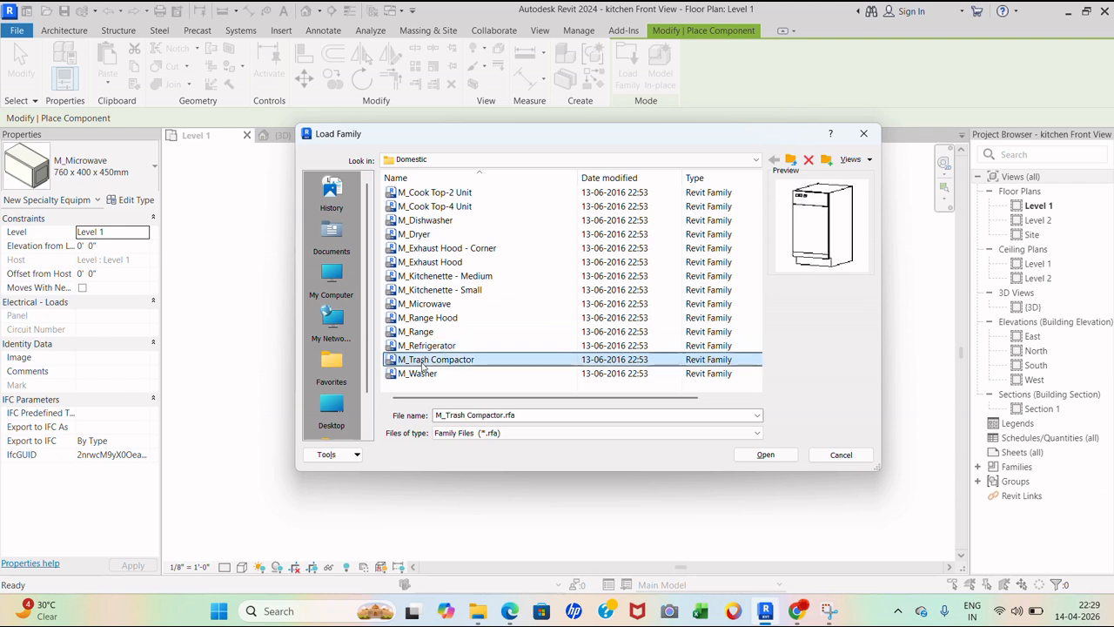
click(422, 375)
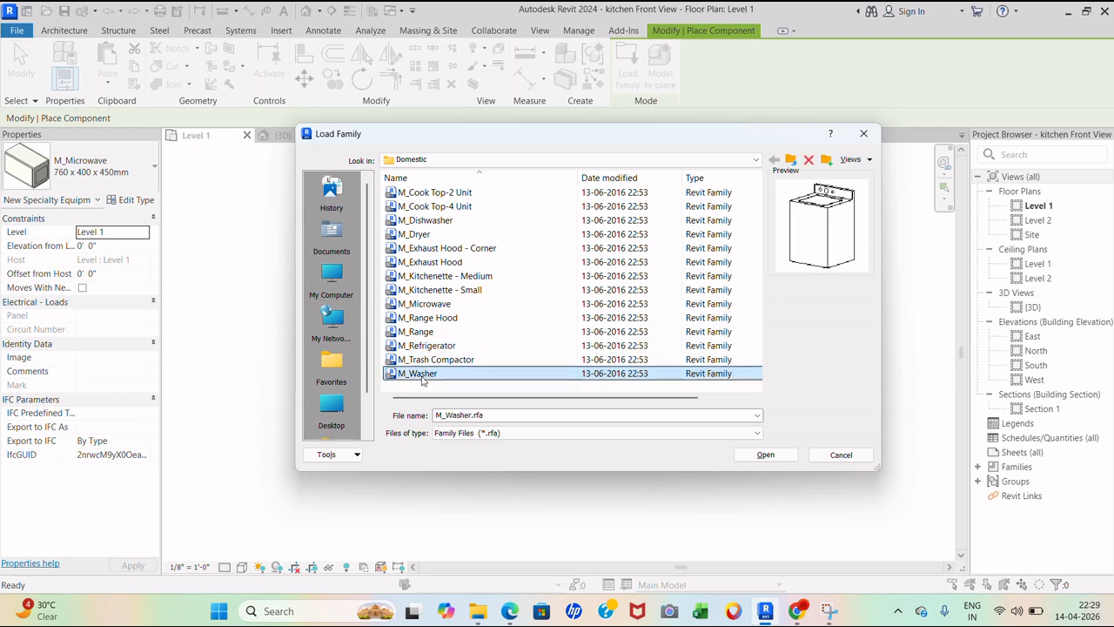
click(427, 262)
click(426, 206)
click(427, 192)
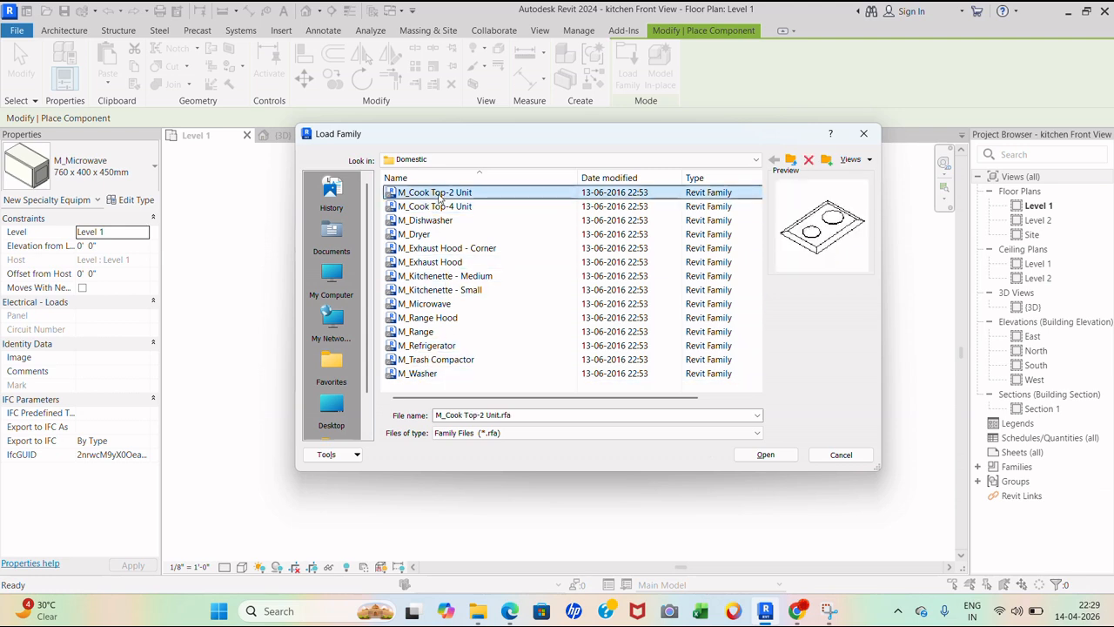
click(768, 455)
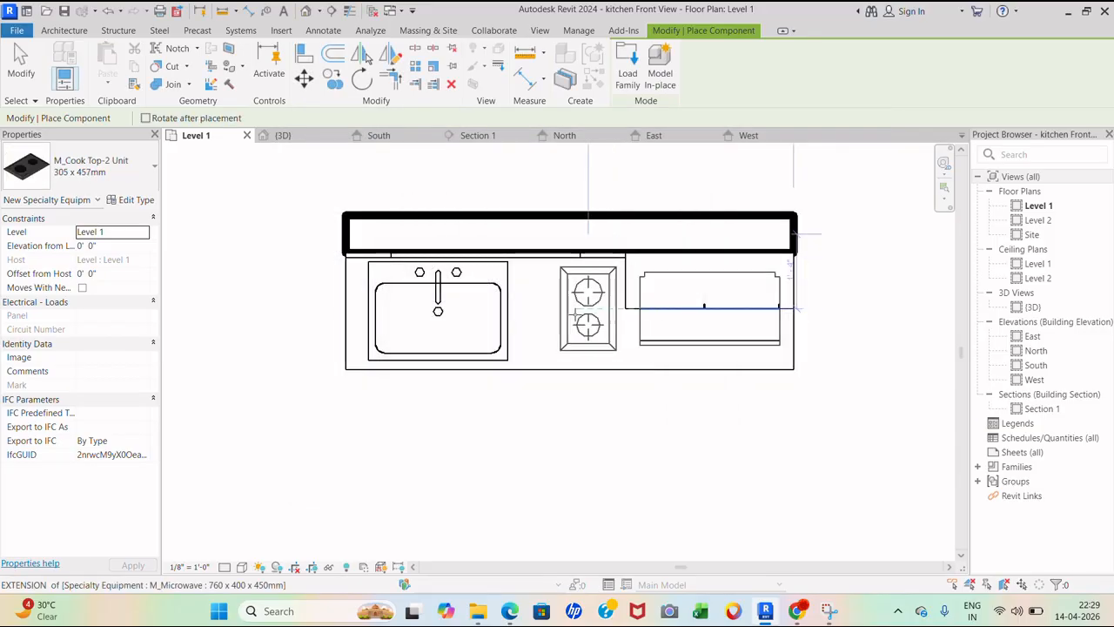
key(space)
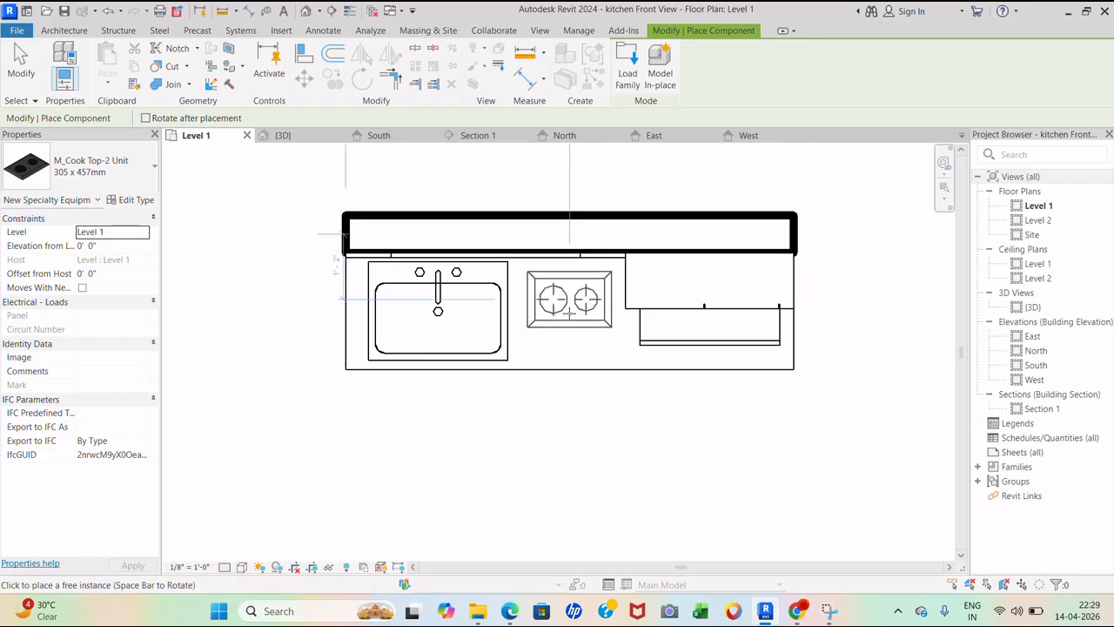
click(569, 308)
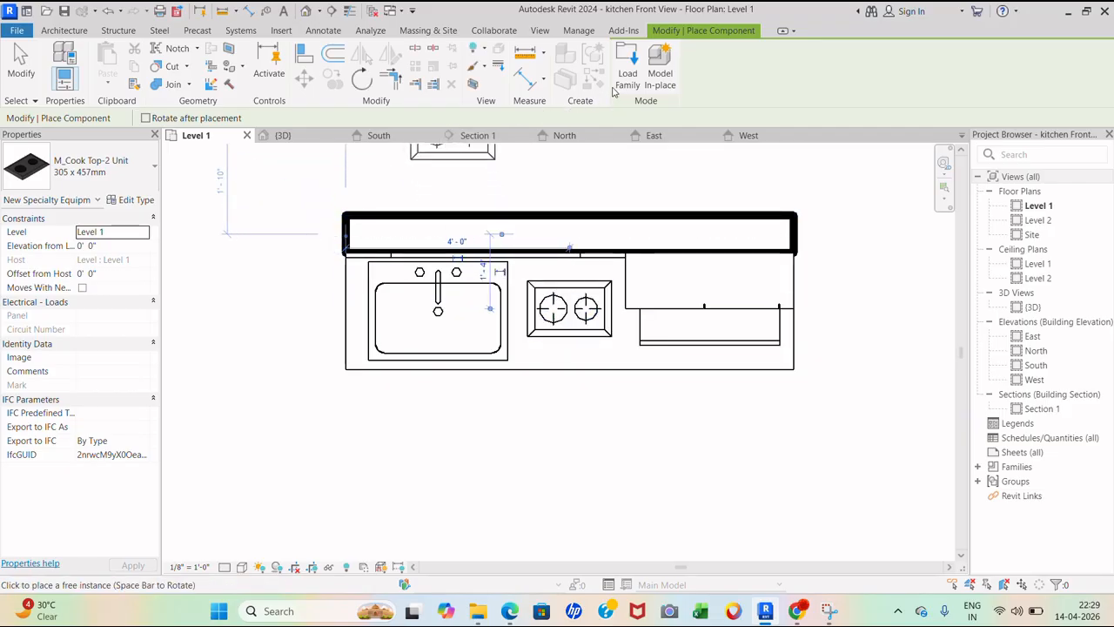
- Reopen the Load Family dialog and cancel without loading another family
click(626, 78)
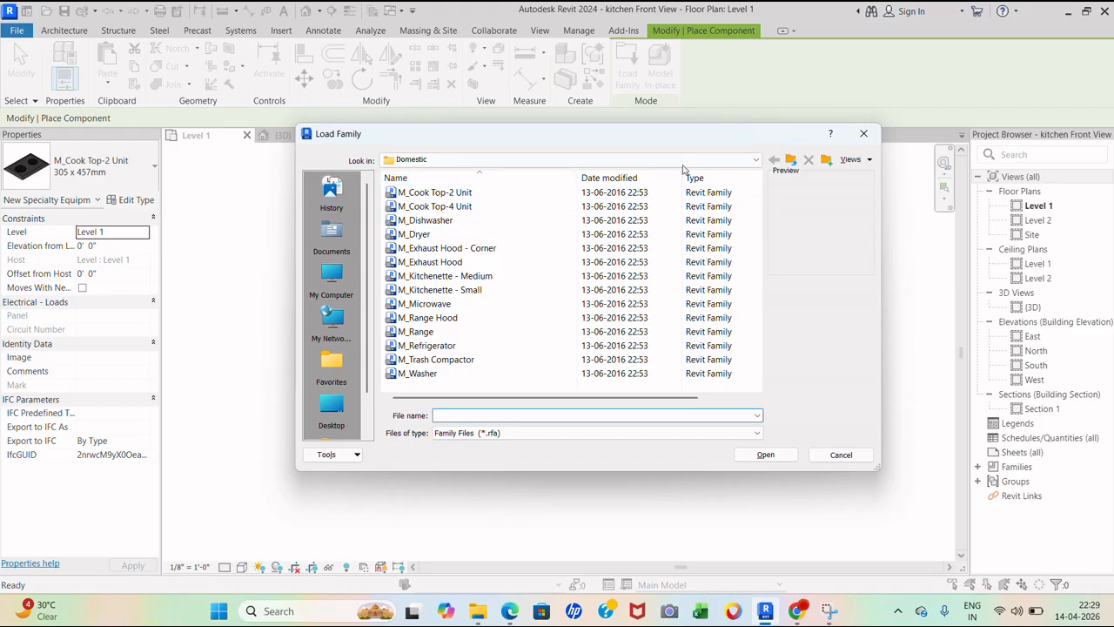
click(791, 159)
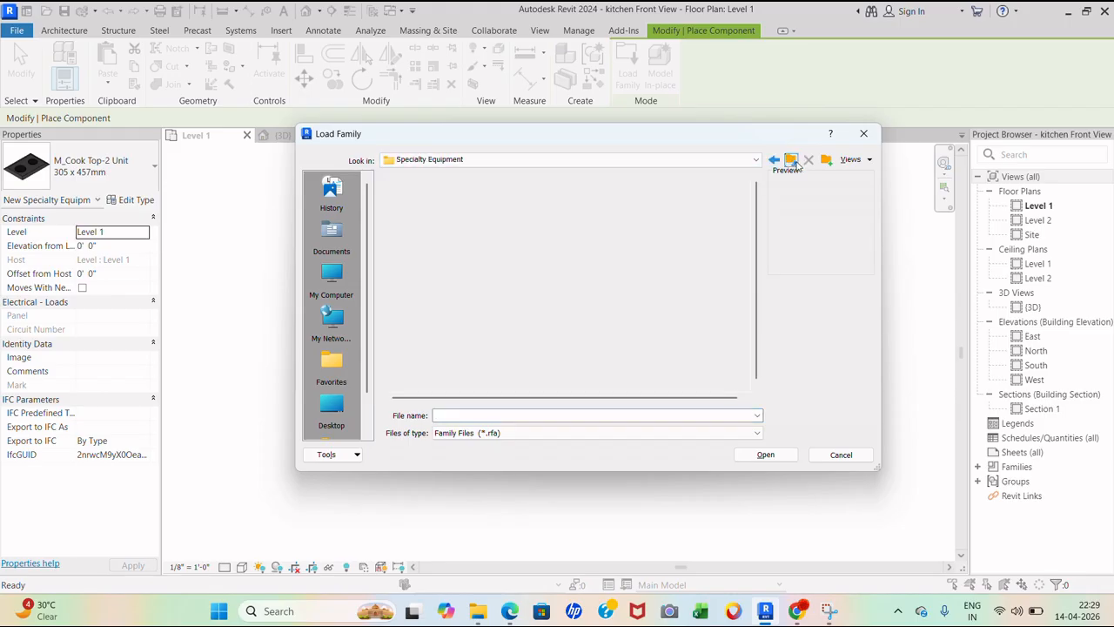
key(Escape)
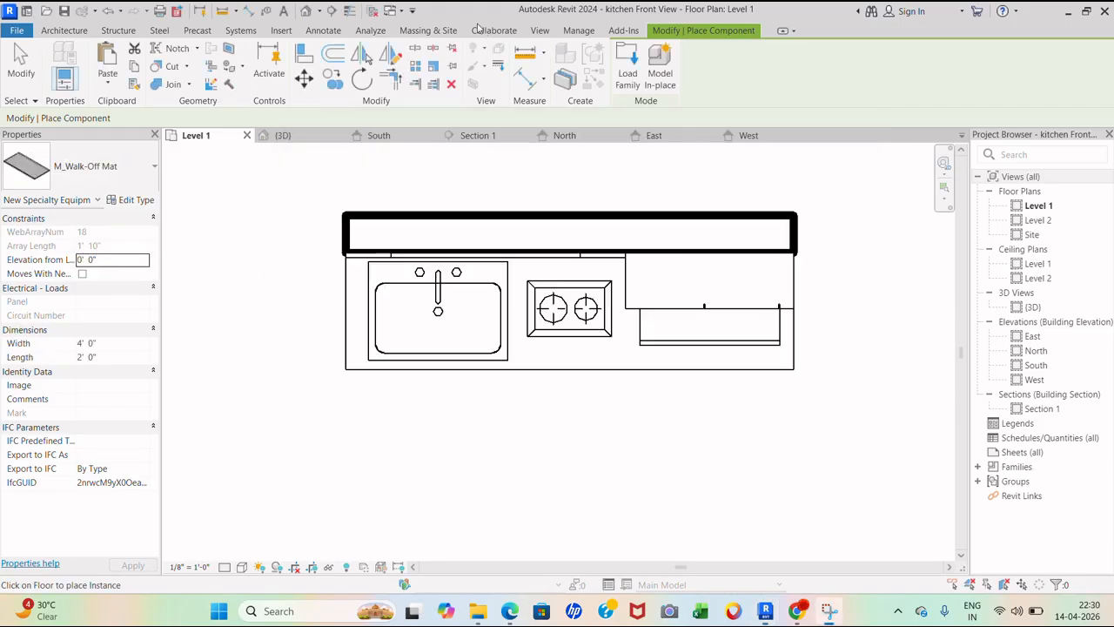
- Open the 3D kitchen view and orbit to see the counter's left side
double_click(1029, 308)
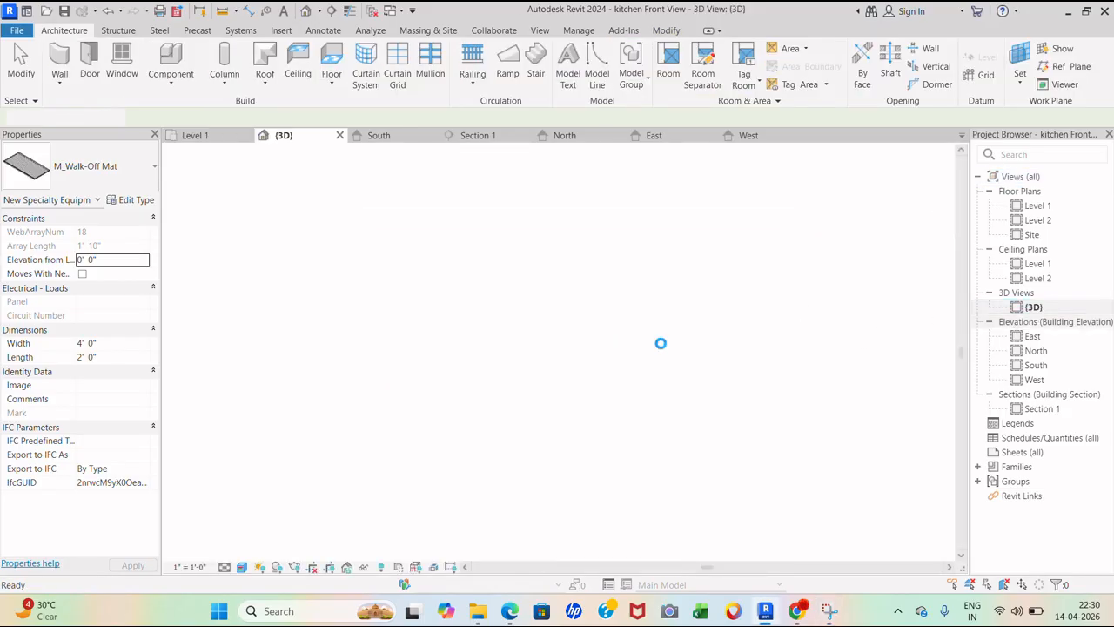
scroll(538, 415, down, 2)
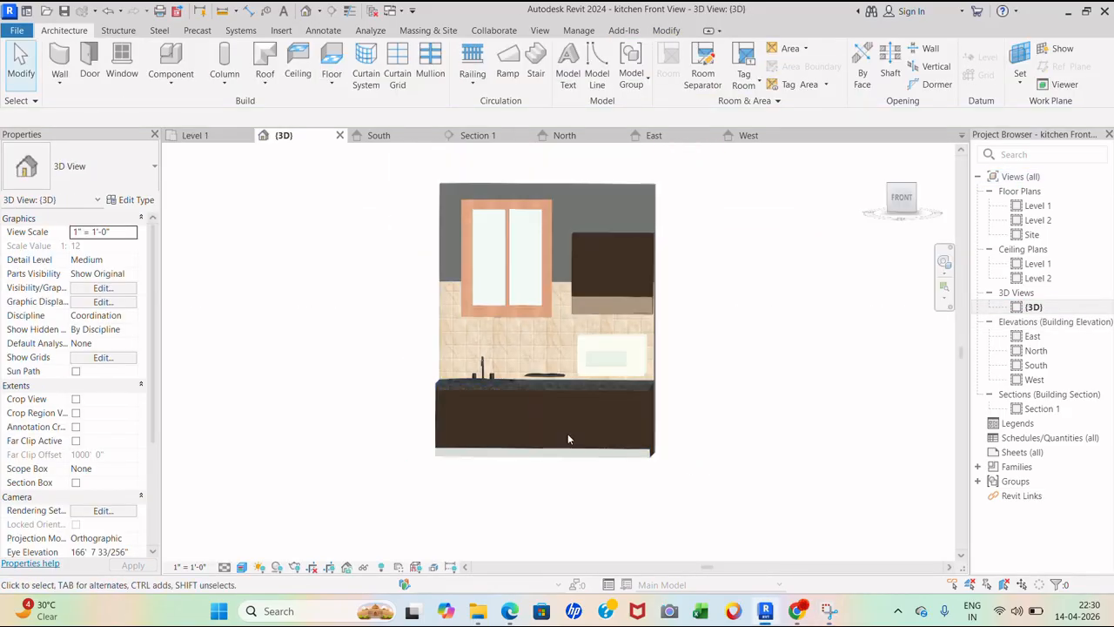
scroll(567, 434, up, 2)
shift+middle_drag(838, 372, 885, 392)
scroll(355, 349, up, 4)
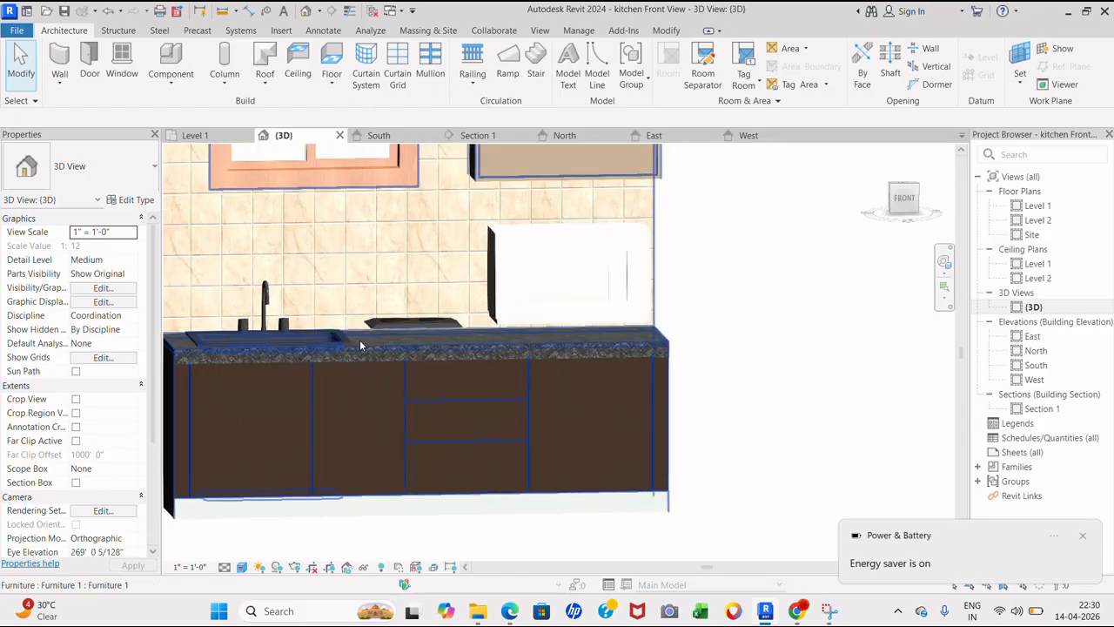
click(339, 342)
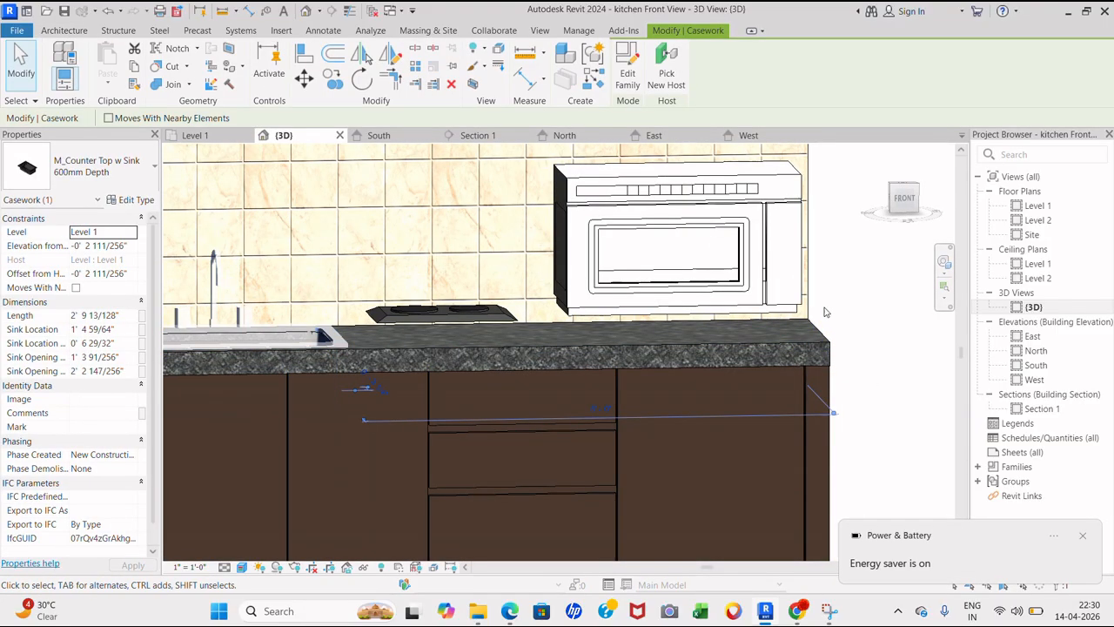
key(Escape)
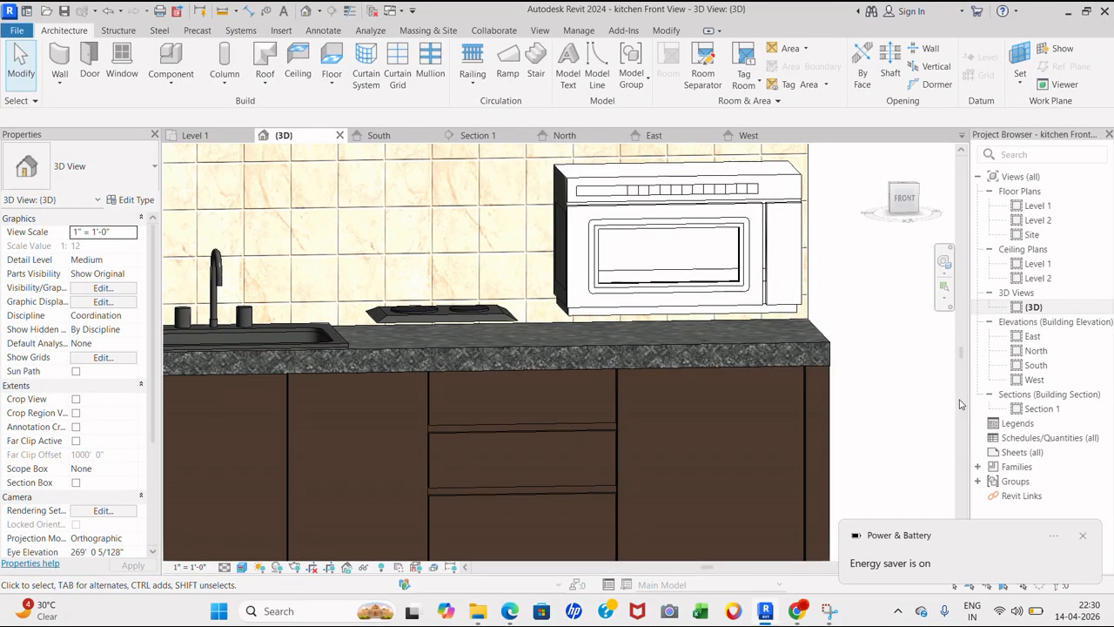
- Change the cooktop's type to M_Cook Top-2 Unit 406 x 560mm
key(XF86AudioRaiseVolume)
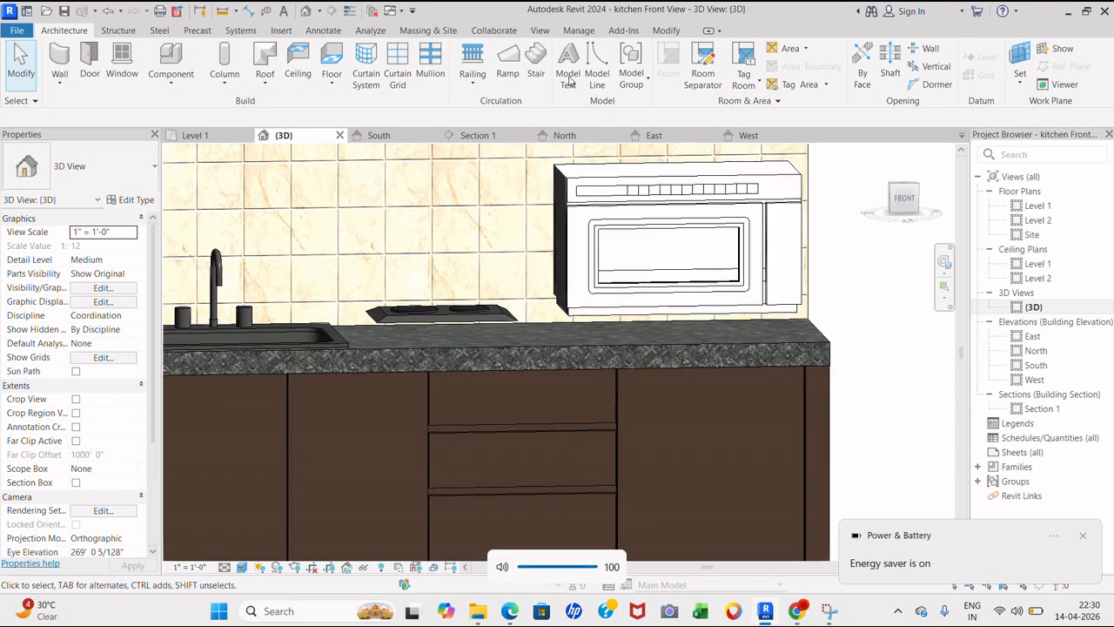
scroll(541, 403, down, 4)
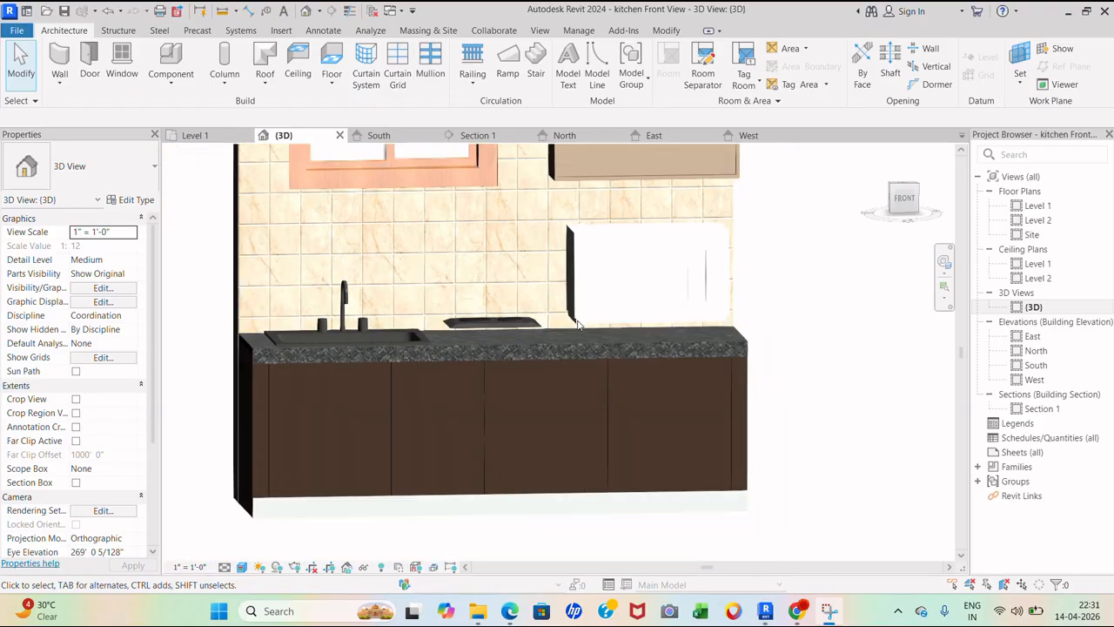
scroll(543, 379, up, 3)
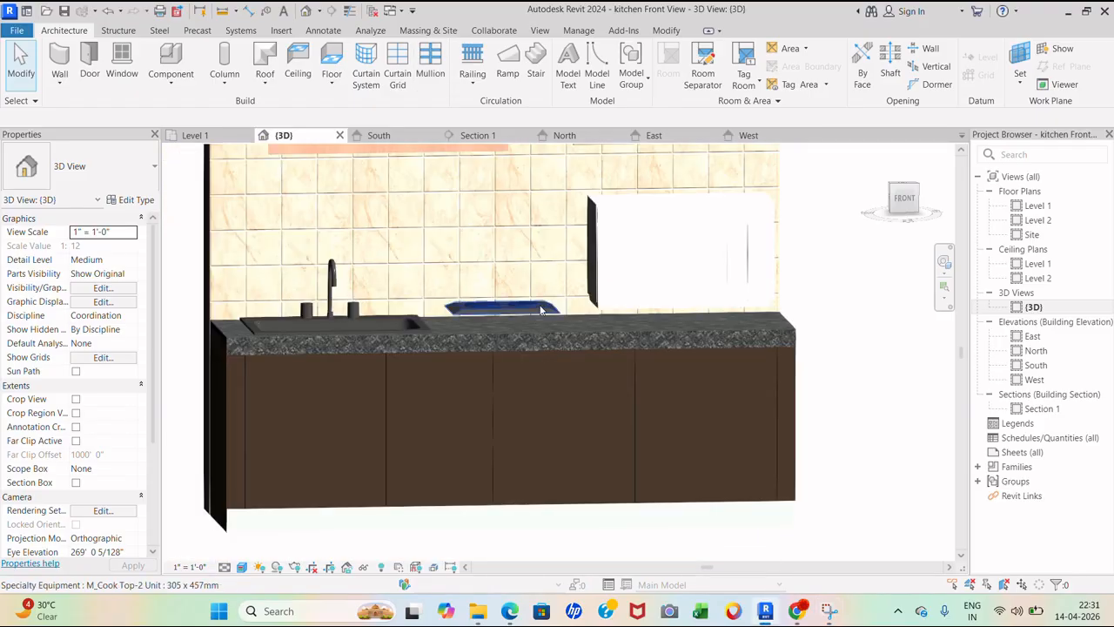
click(514, 312)
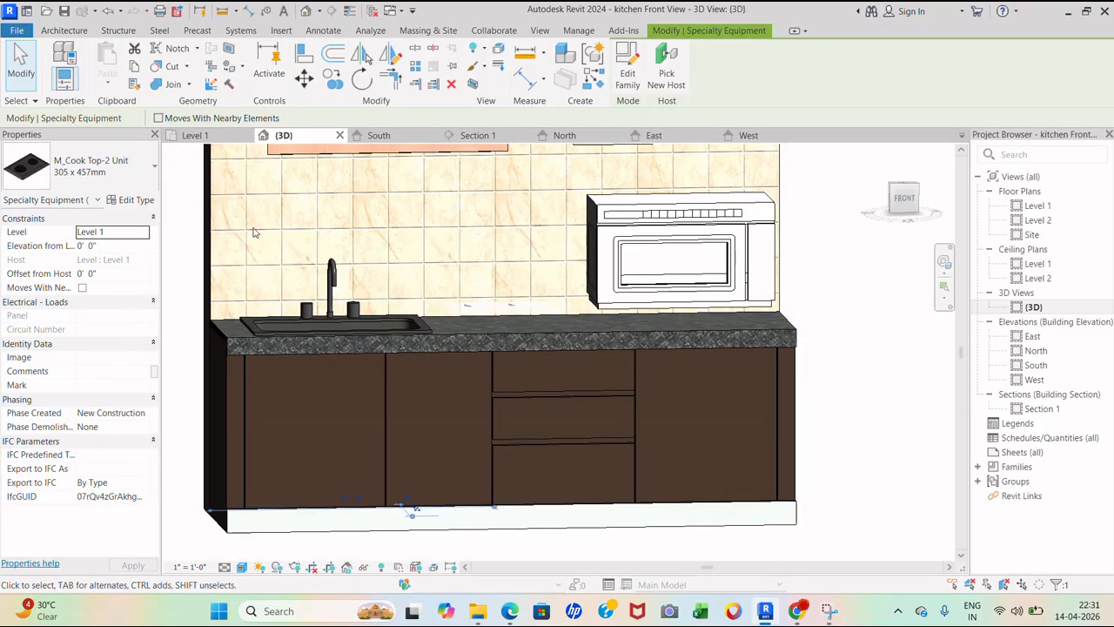
click(116, 178)
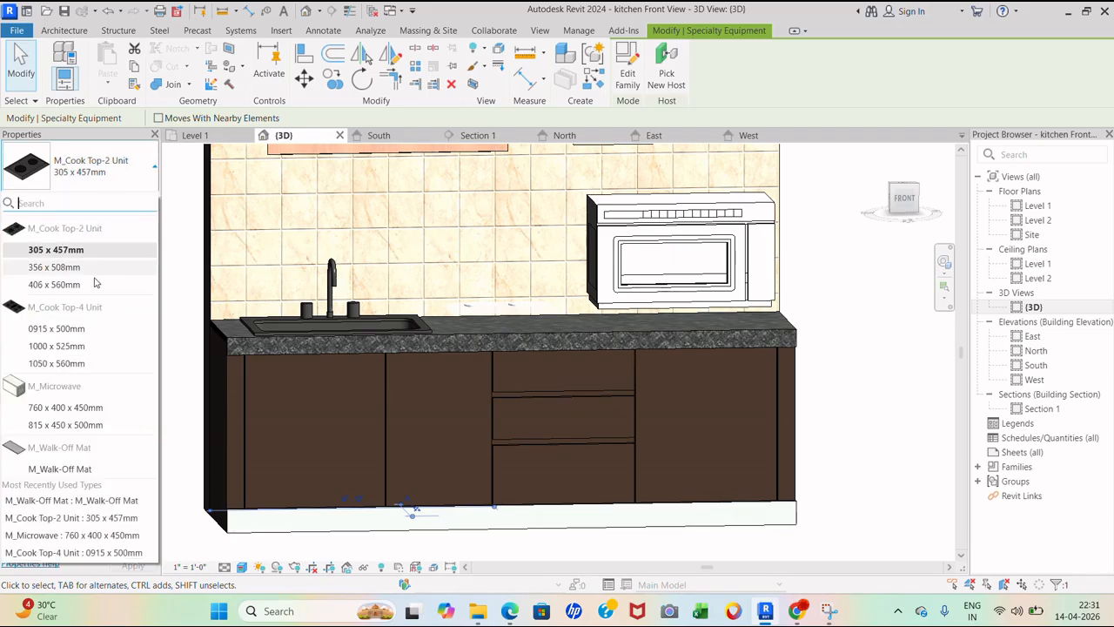
click(54, 284)
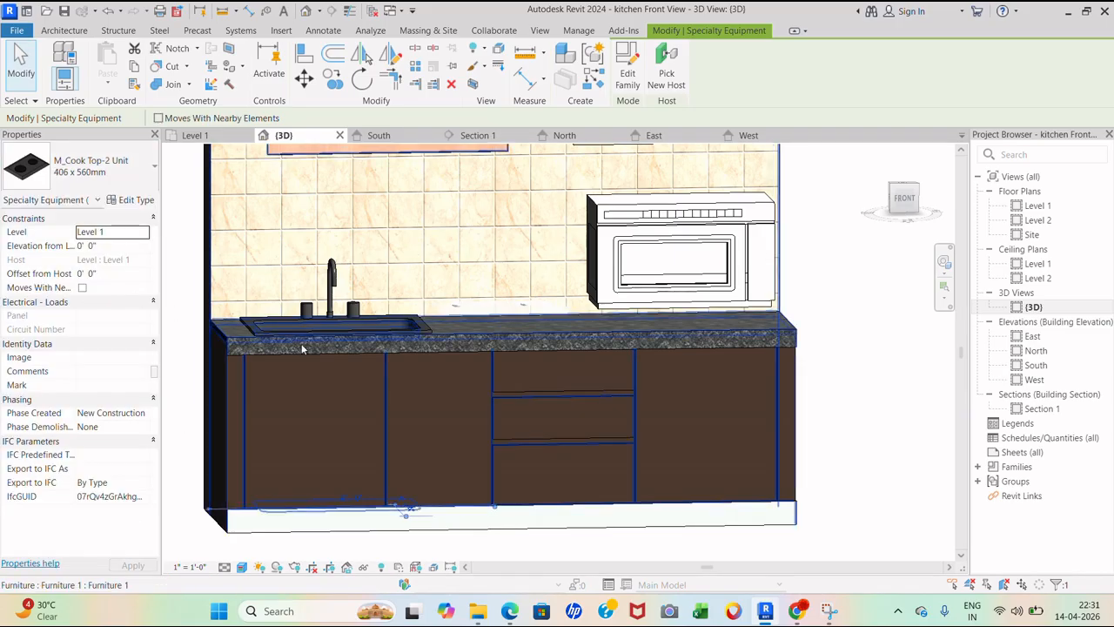
key(Escape)
scroll(524, 297, up, 4)
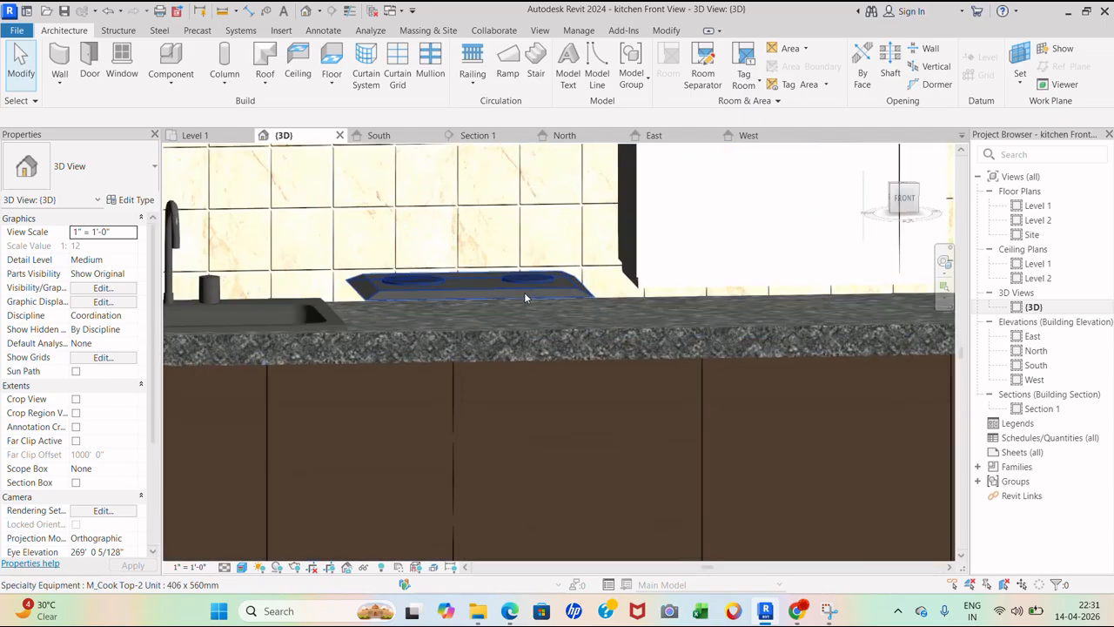
- In the East elevation, drag the cooktop and microwave down onto the countertop, then return to {3D}
double_click(1036, 350)
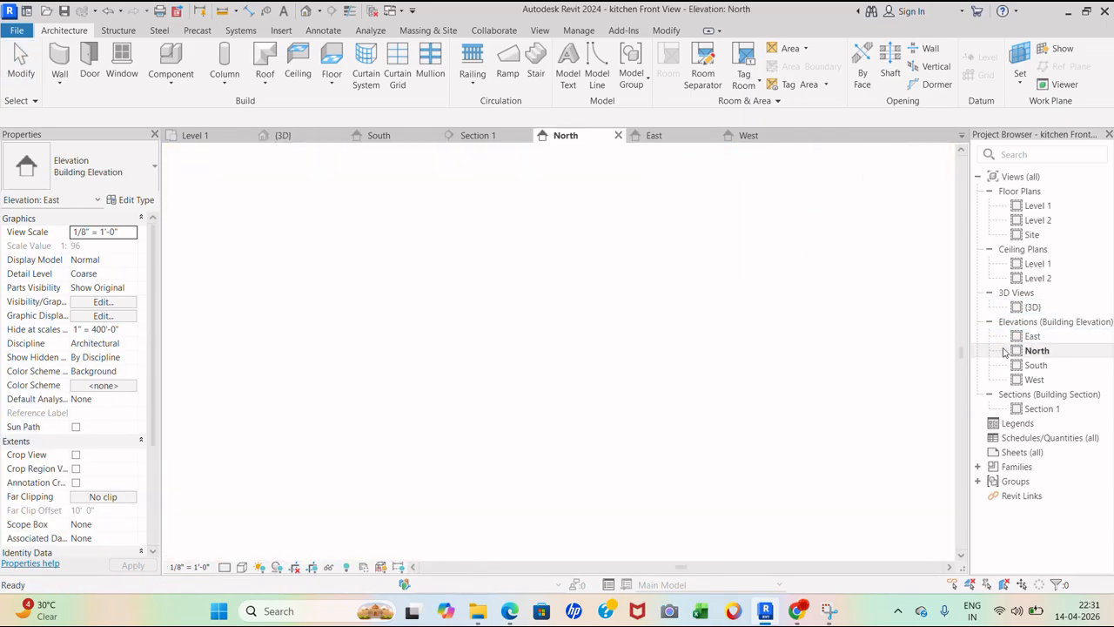
double_click(1032, 336)
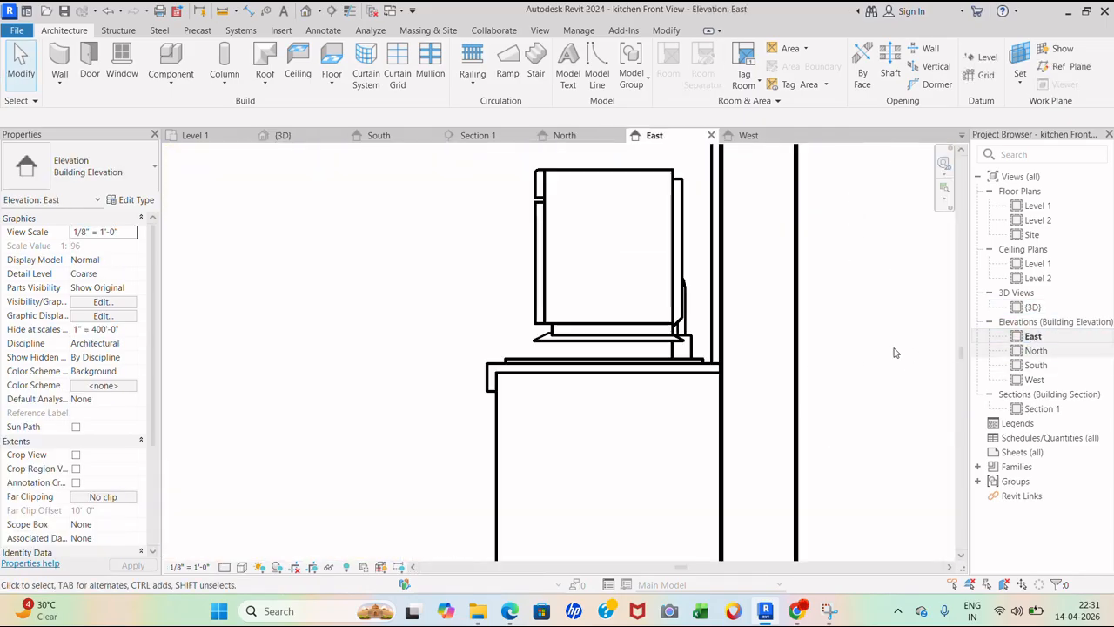
scroll(548, 341, up, 2)
click(535, 342)
drag(527, 343, 527, 380)
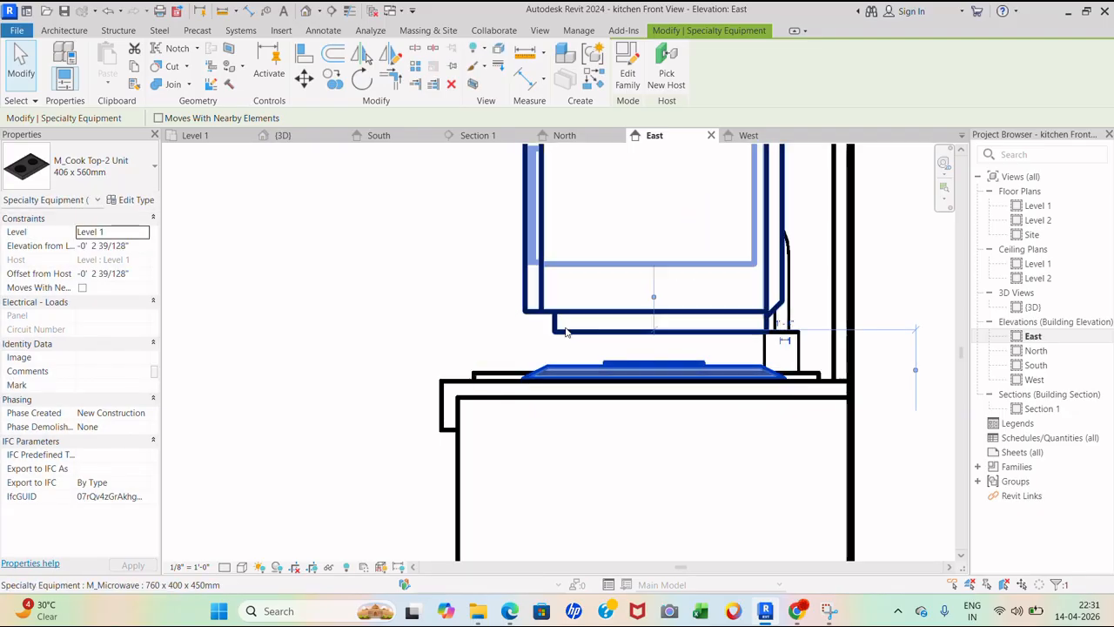
click(537, 314)
drag(558, 336, 566, 388)
click(423, 273)
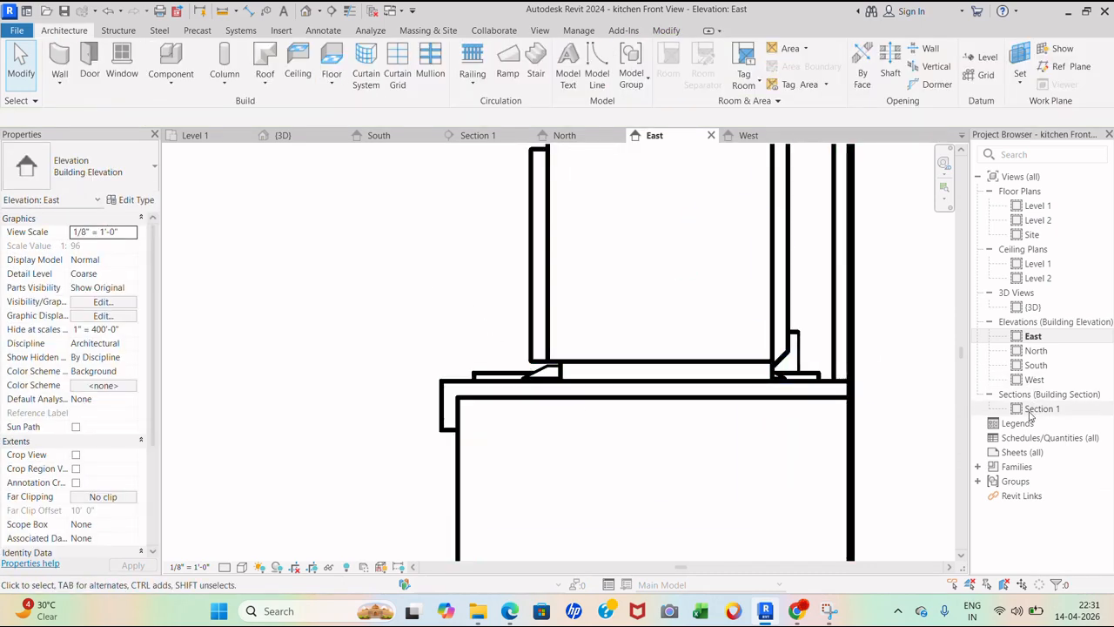
double_click(1032, 307)
scroll(683, 314, down, 5)
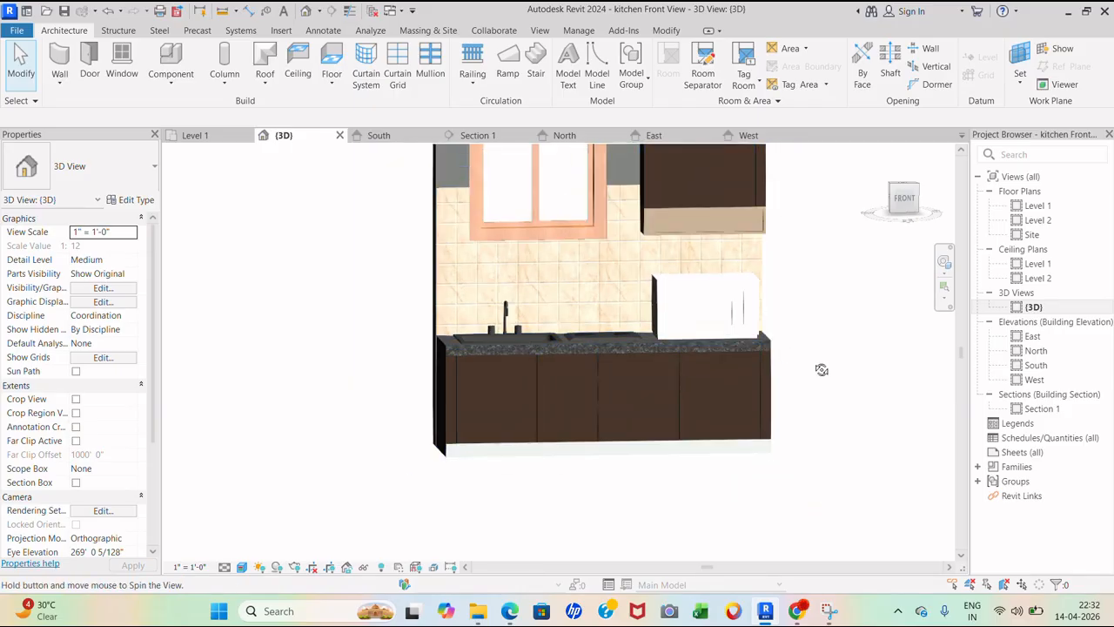
- Orbit to a front view and review the microwave's type list, keeping 760 x 400 x 450mm
shift+middle_drag(821, 366, 793, 338)
scroll(793, 338, up, 3)
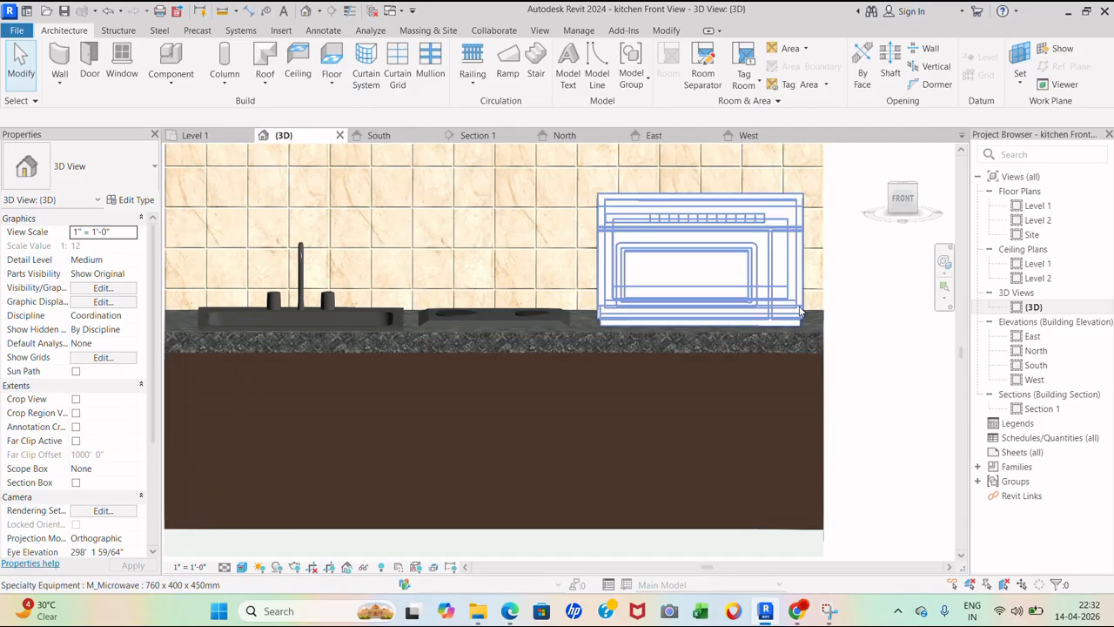
click(784, 316)
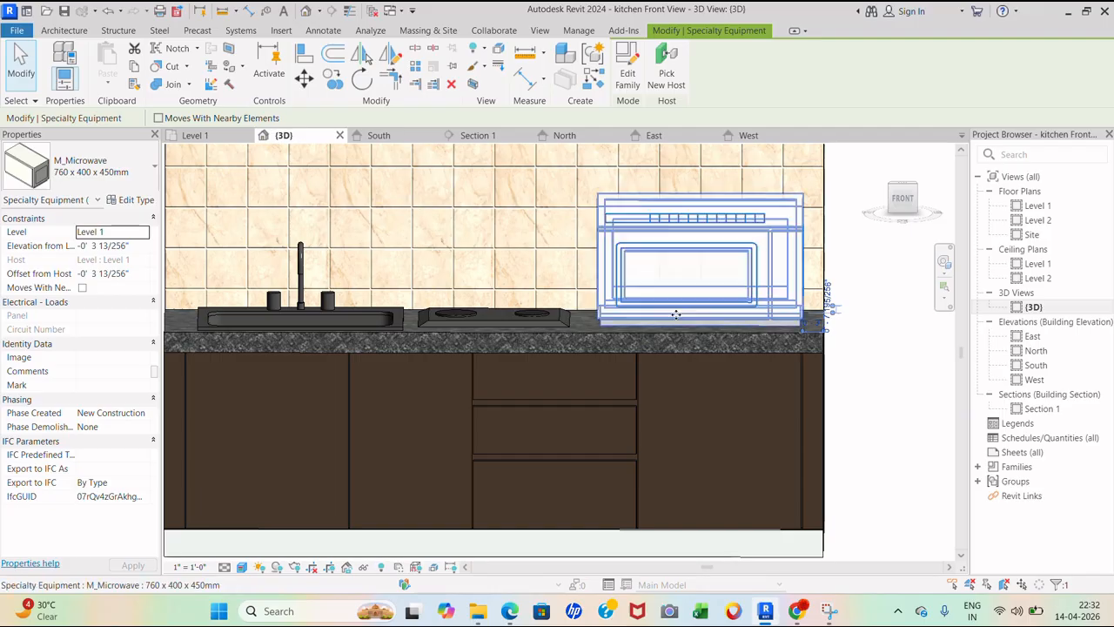
click(893, 329)
click(764, 232)
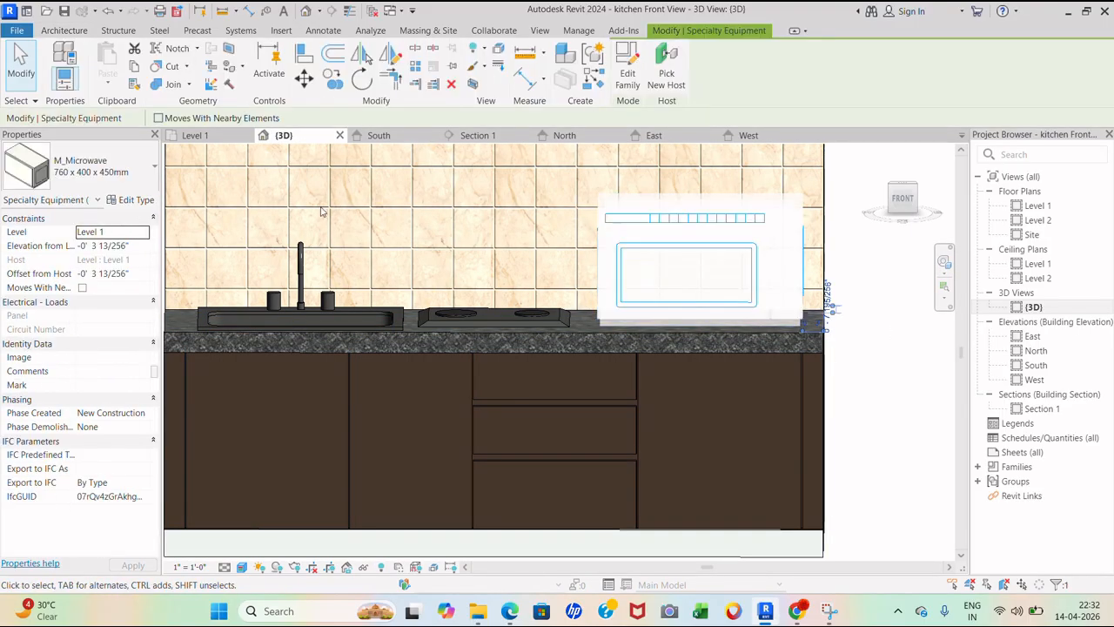
click(121, 171)
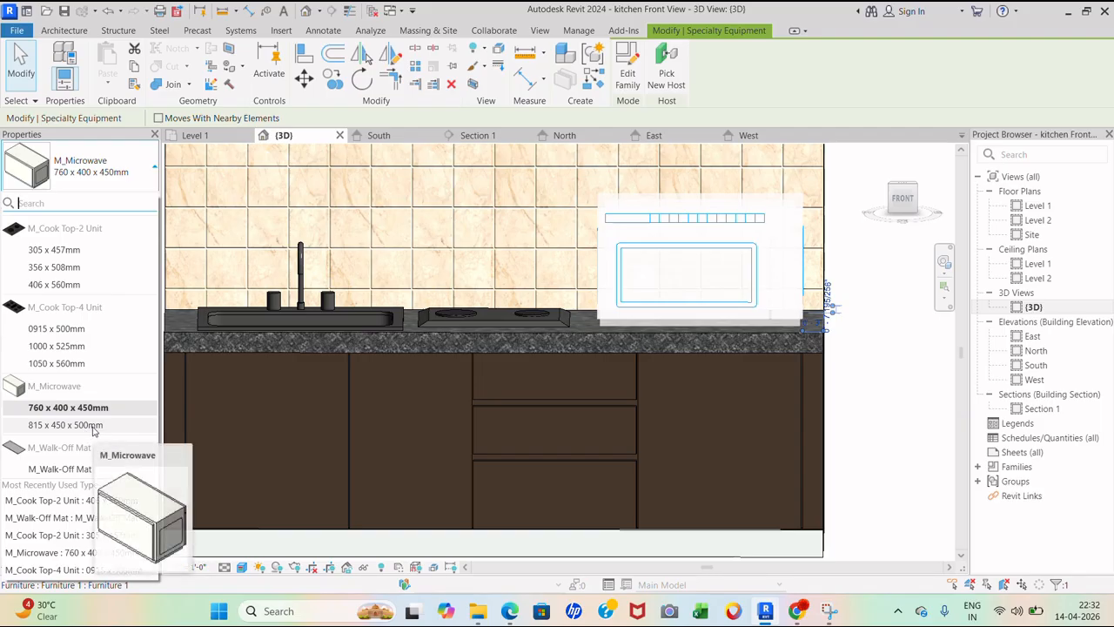
click(913, 309)
click(912, 309)
- Nudge the microwave slightly to the right, then open the Level 1 floor plan
scroll(708, 348, down, 3)
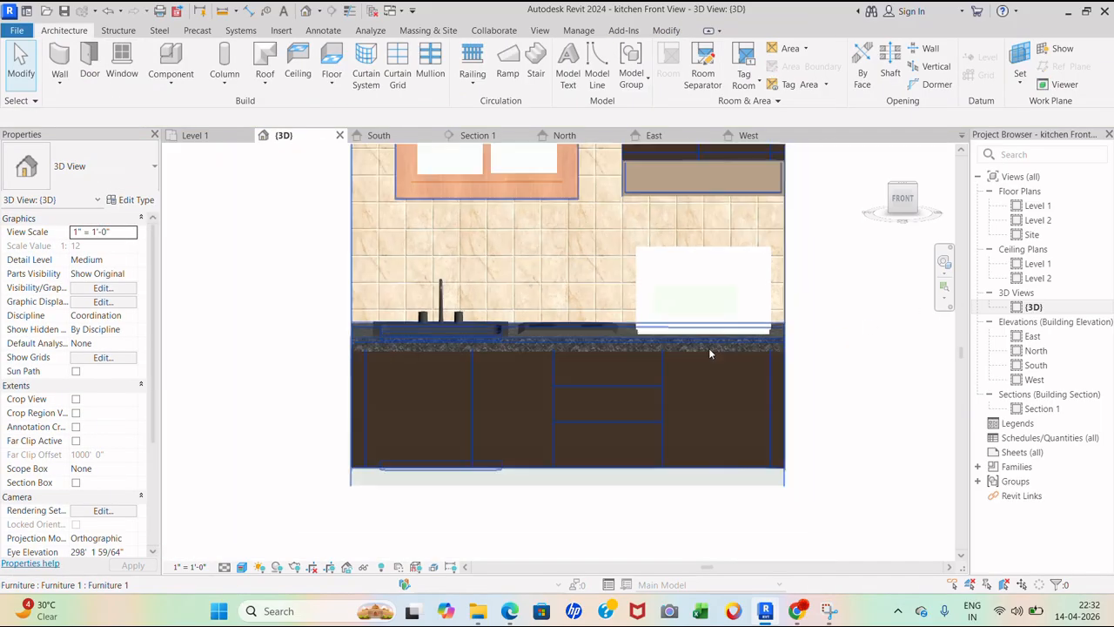
click(757, 284)
key(Right)
key(Right)
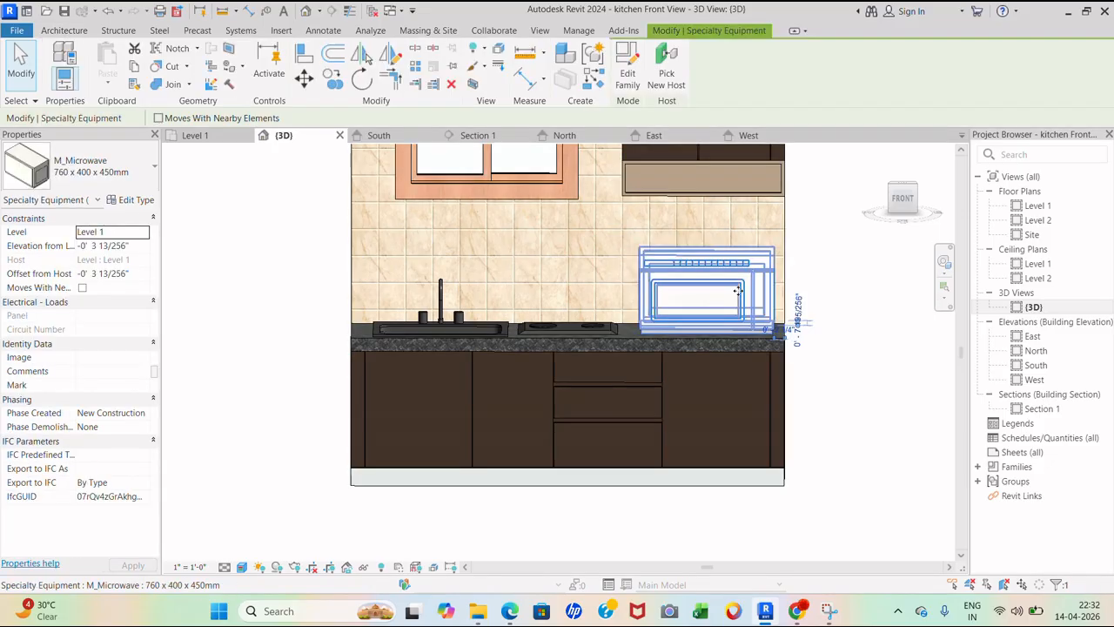
click(840, 257)
double_click(1038, 205)
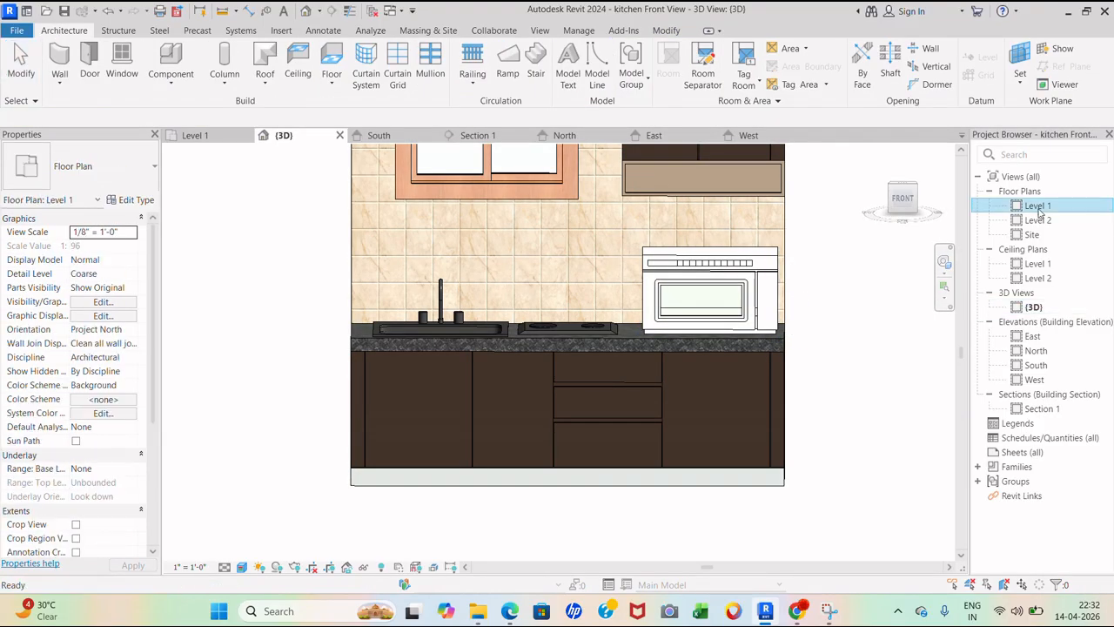
scroll(633, 303, down, 5)
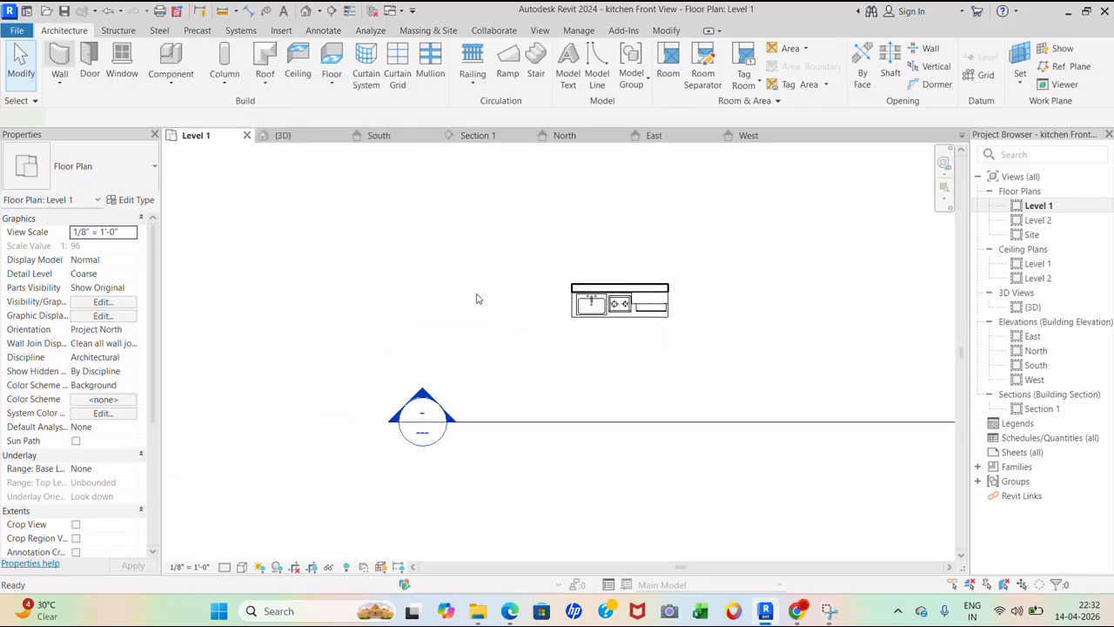
- Start the Wall tool with height up to Level 2 and location line set to exterior finish face
key(w)
key(a)
scroll(561, 270, up, 3)
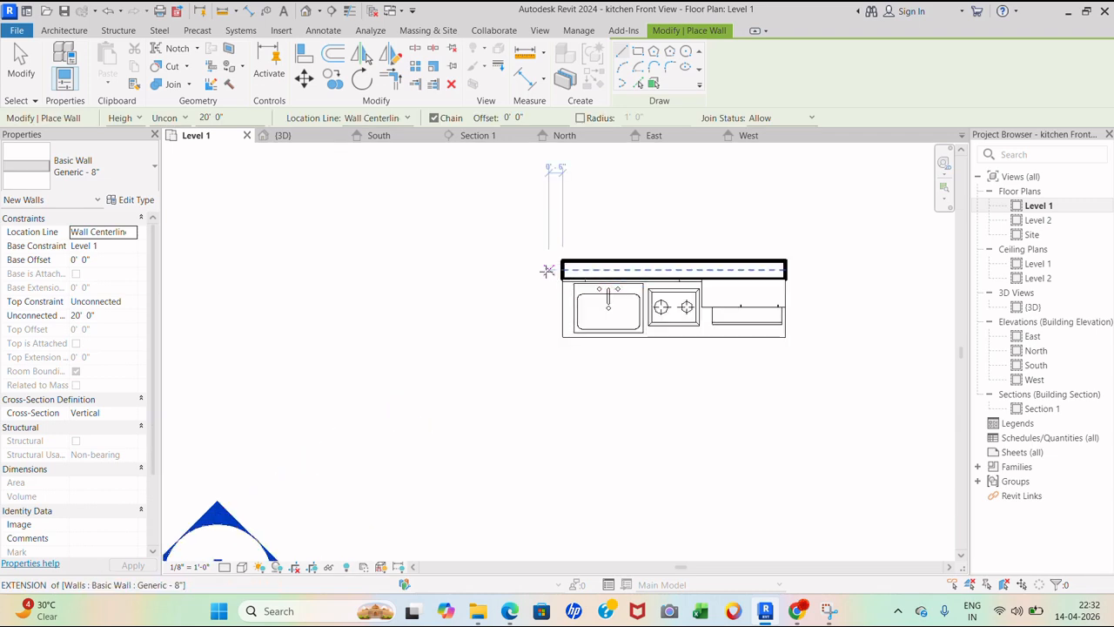
click(176, 118)
click(165, 143)
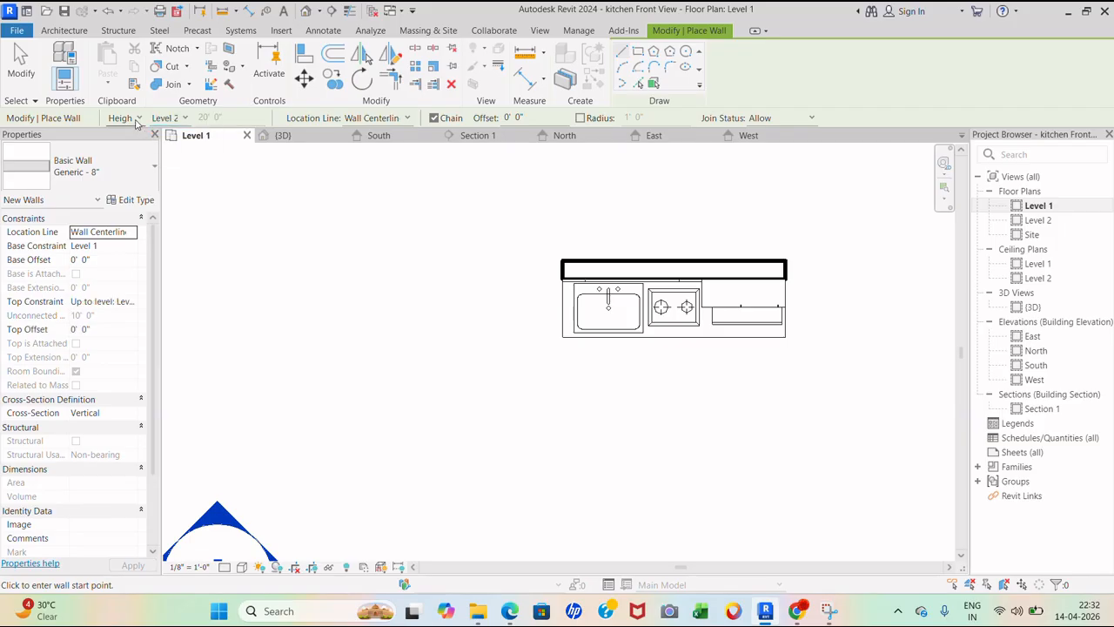
click(396, 119)
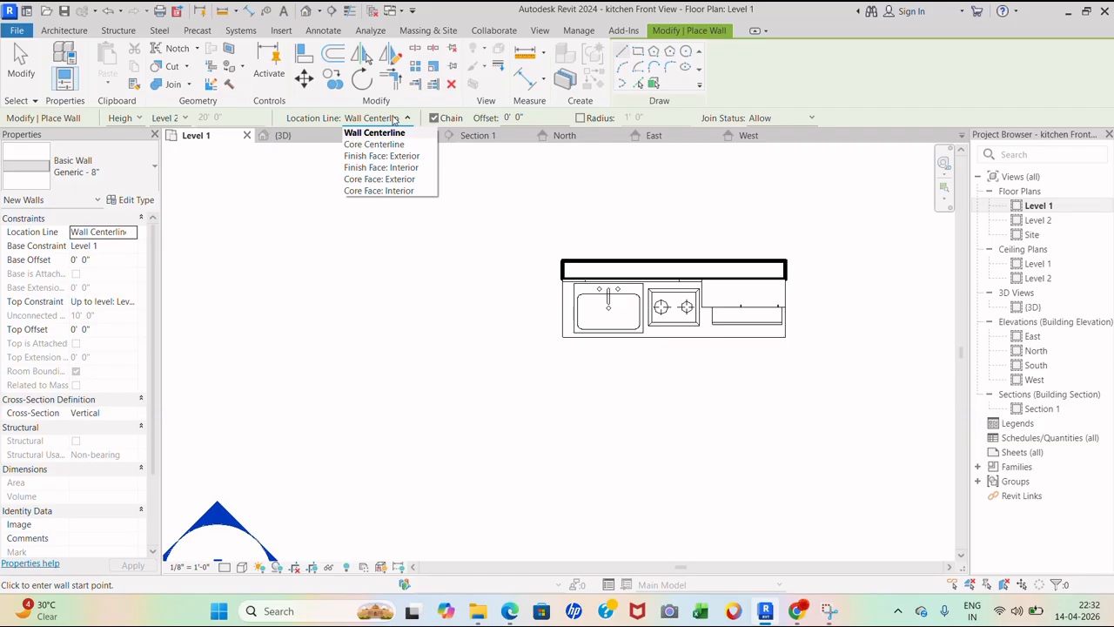
click(389, 168)
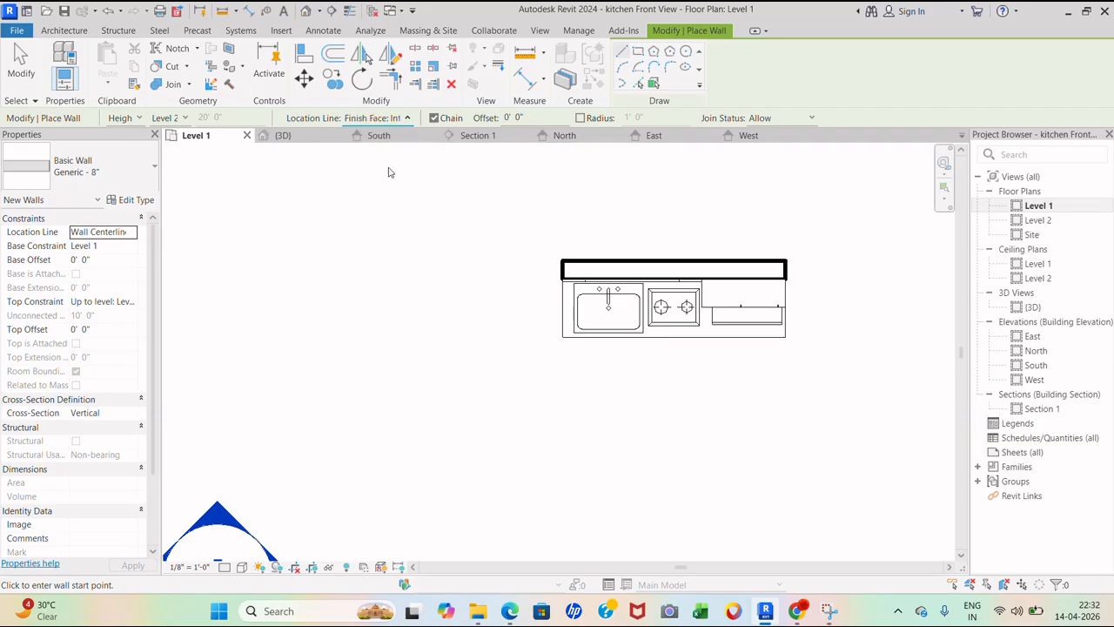
click(557, 270)
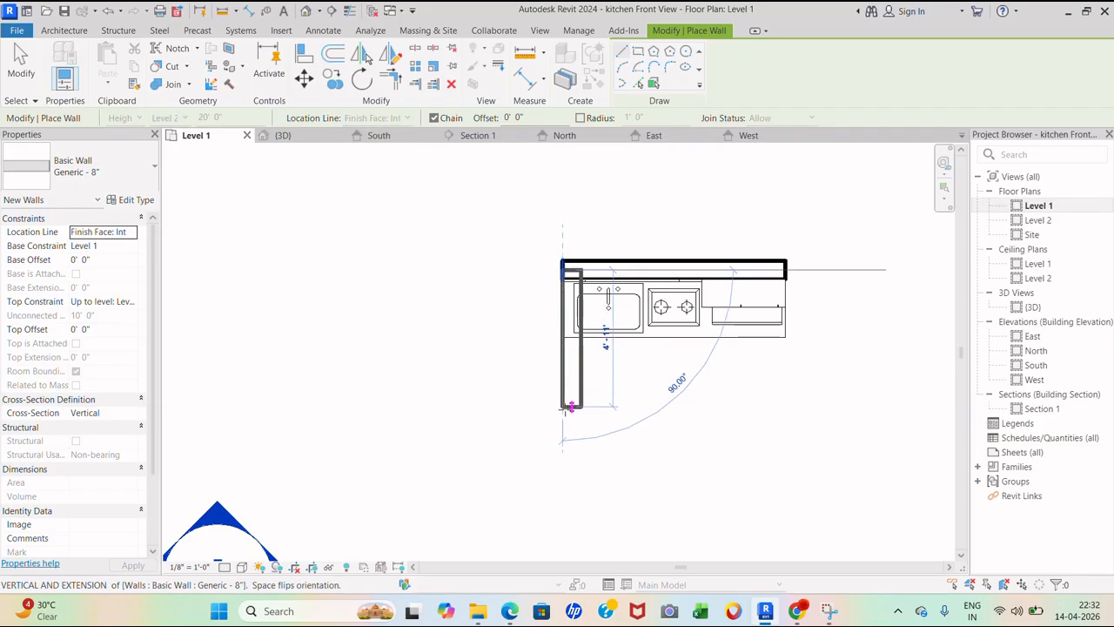
key(Escape)
click(407, 118)
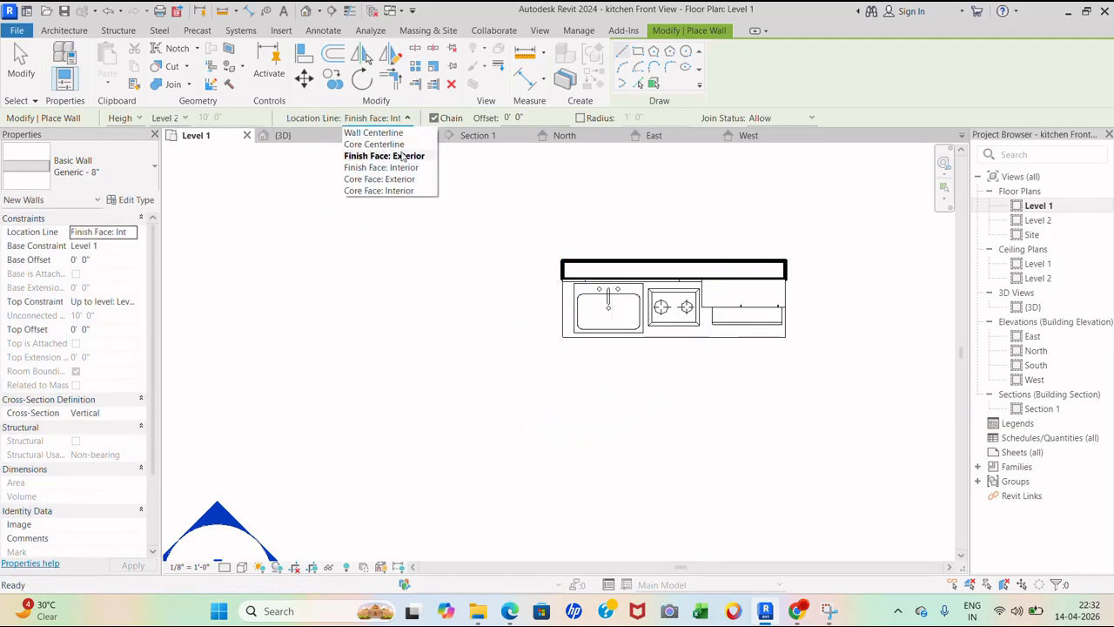
click(411, 157)
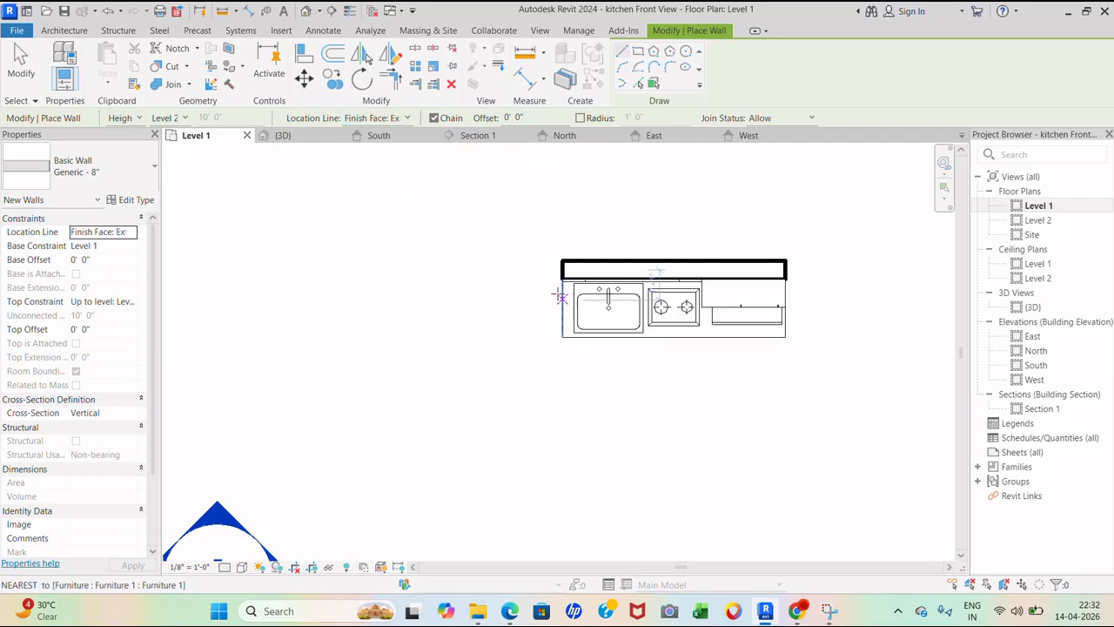
- Draw walls down the left side (10'), along the bottom (9'-6") and up the right to the top corner
click(561, 269)
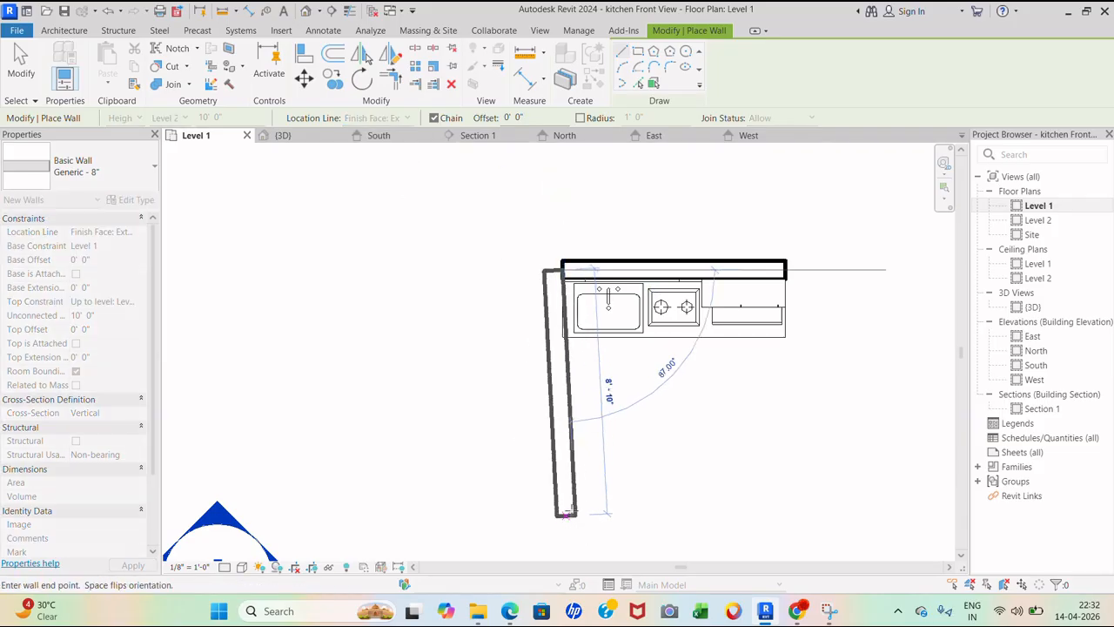
scroll(515, 319, down, 1)
scroll(515, 319, down, 2)
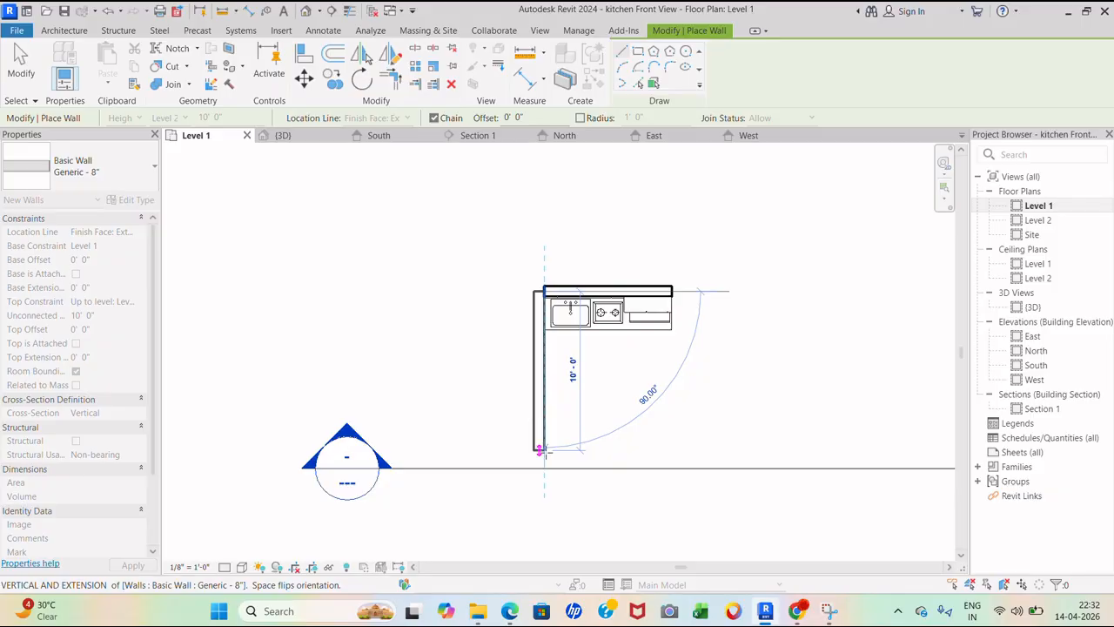
click(539, 450)
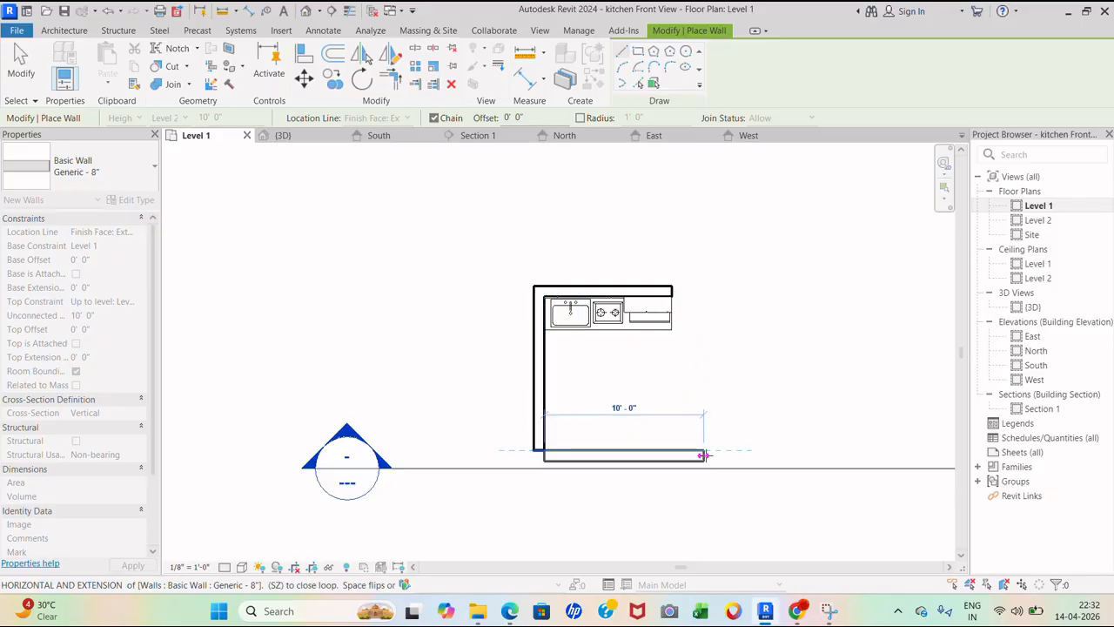
click(697, 454)
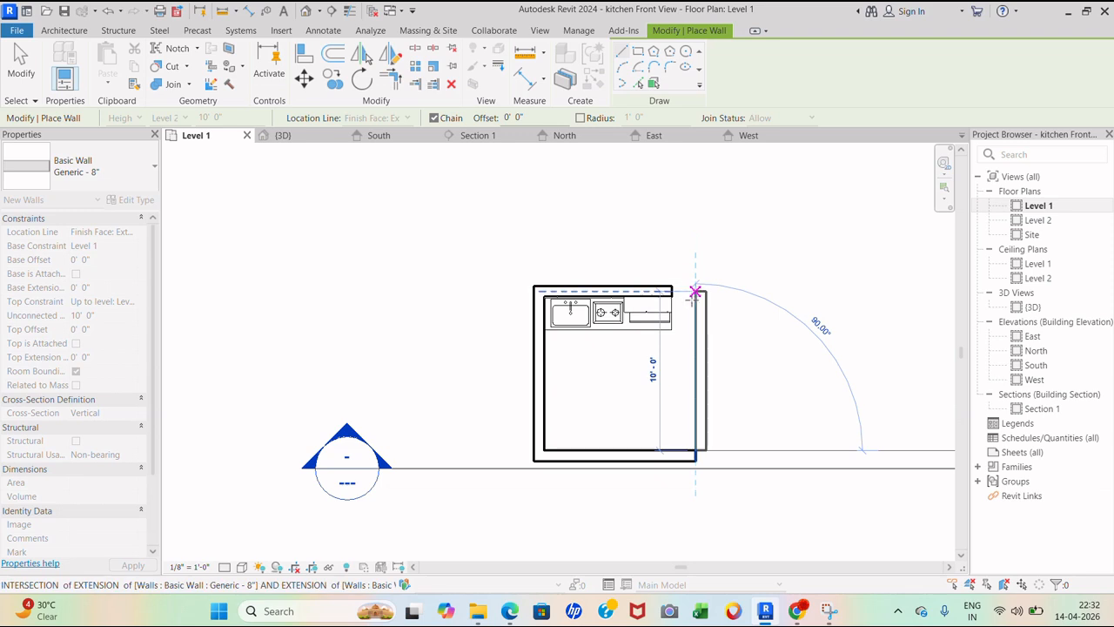
click(696, 291)
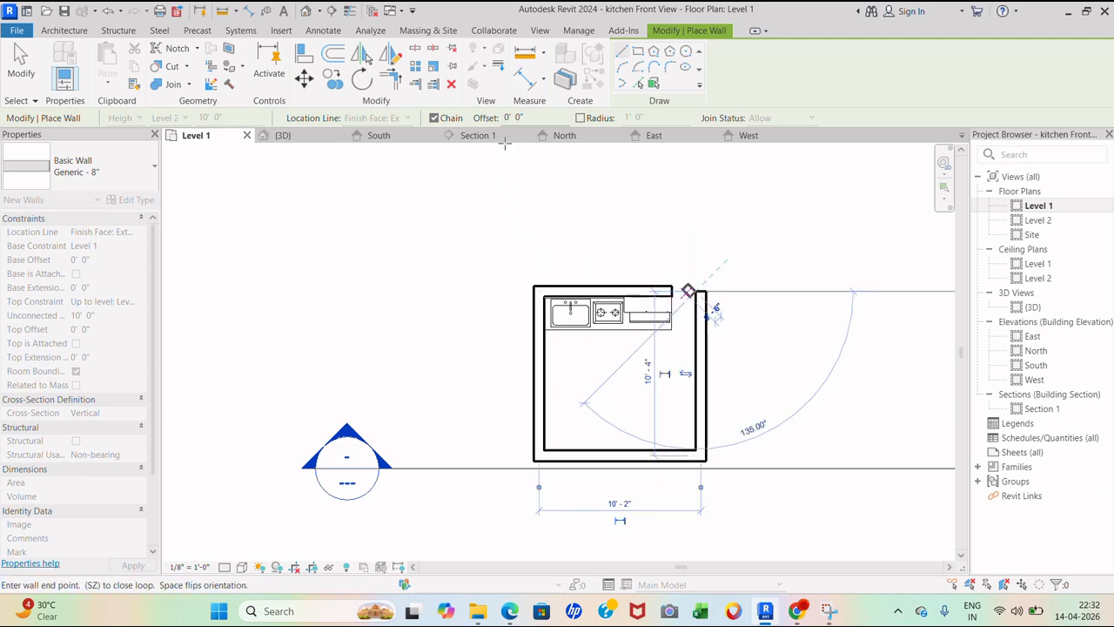
- Align the detached right wall to the reference line so the four walls close the room
click(305, 54)
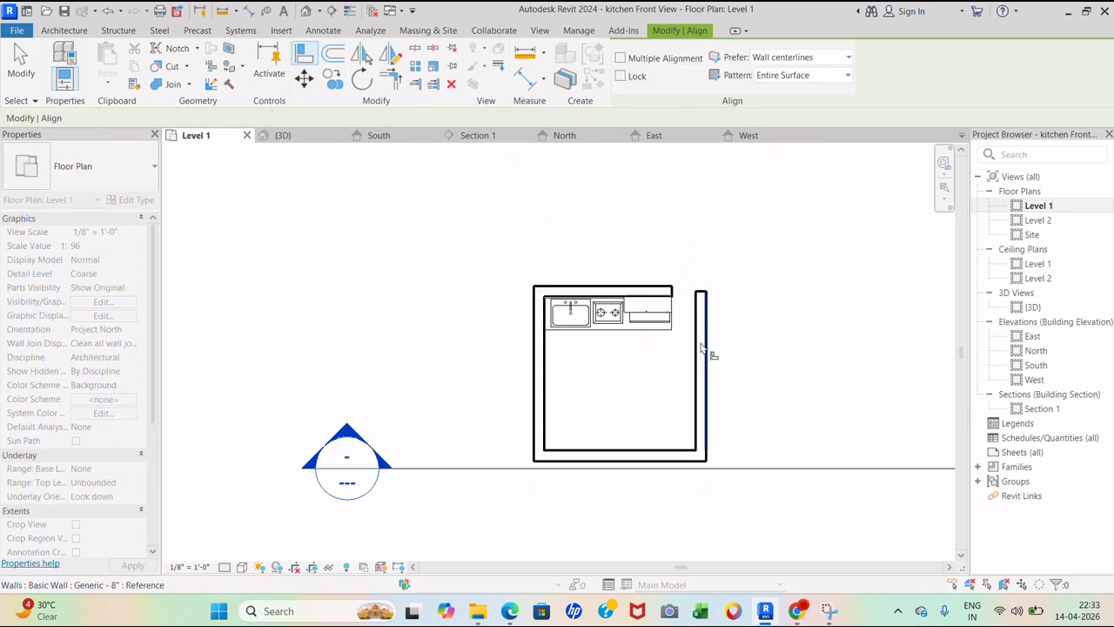
scroll(679, 329, up, 2)
scroll(679, 329, up, 1)
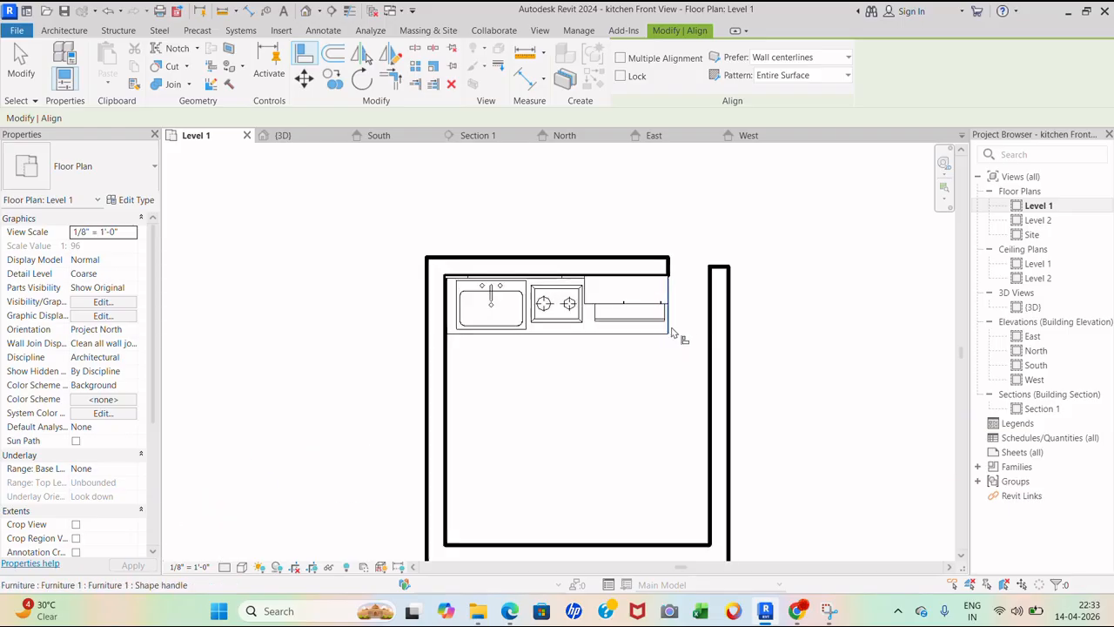
click(673, 333)
click(719, 340)
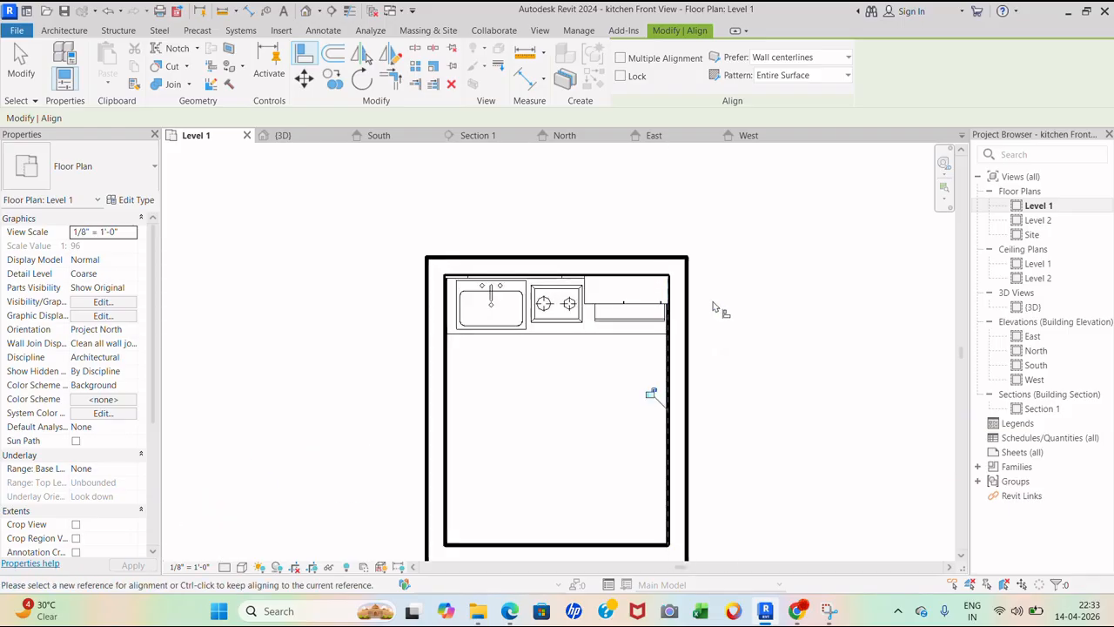
scroll(687, 229, down, 1)
scroll(687, 229, down, 1)
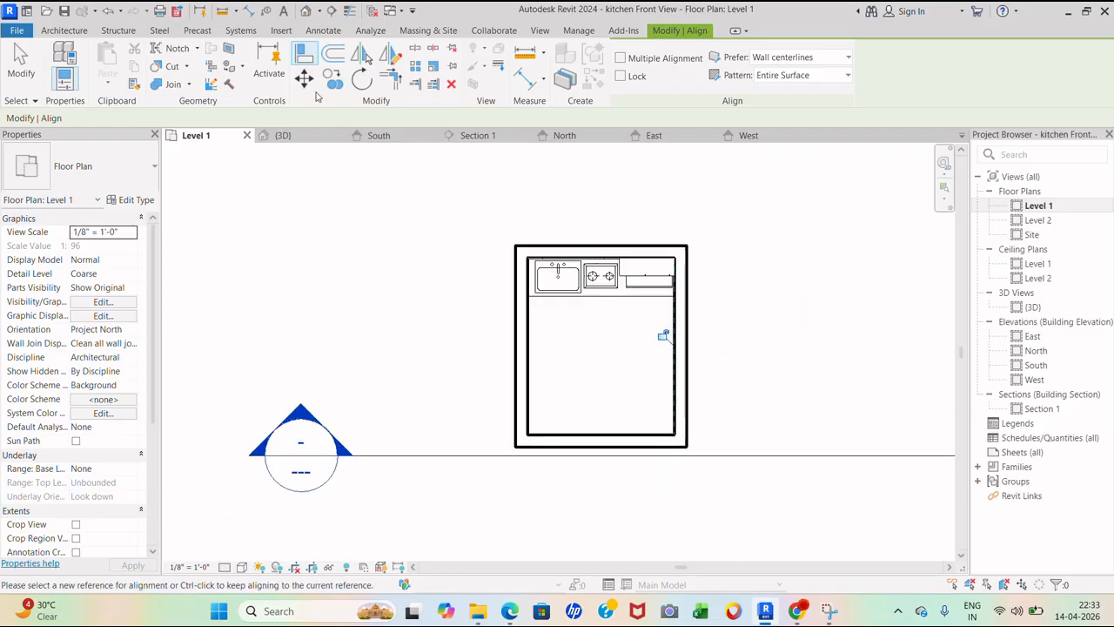
click(68, 30)
- Place an M_Sliding with Trim 1830 x 1220mm window in the right wall, deleting the extra left-wall copy
click(122, 63)
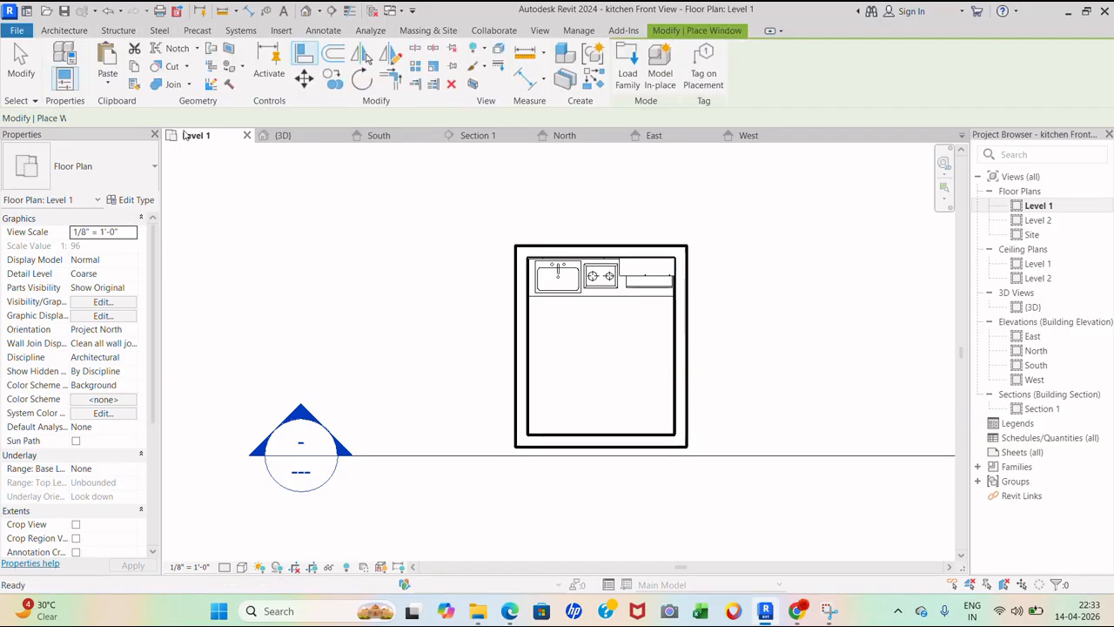
click(91, 167)
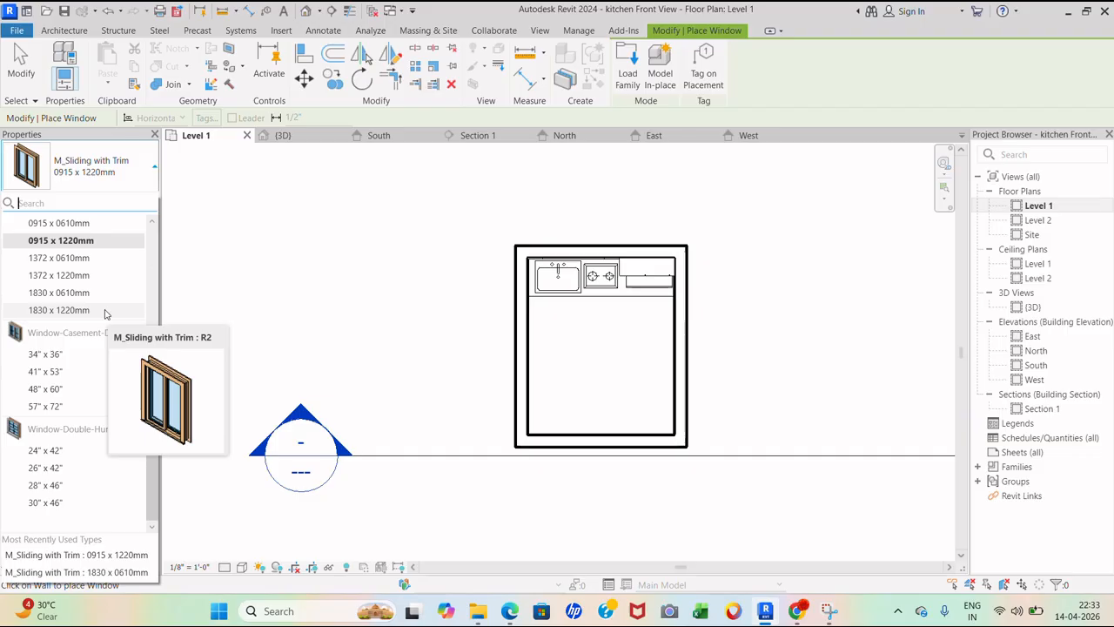
click(105, 312)
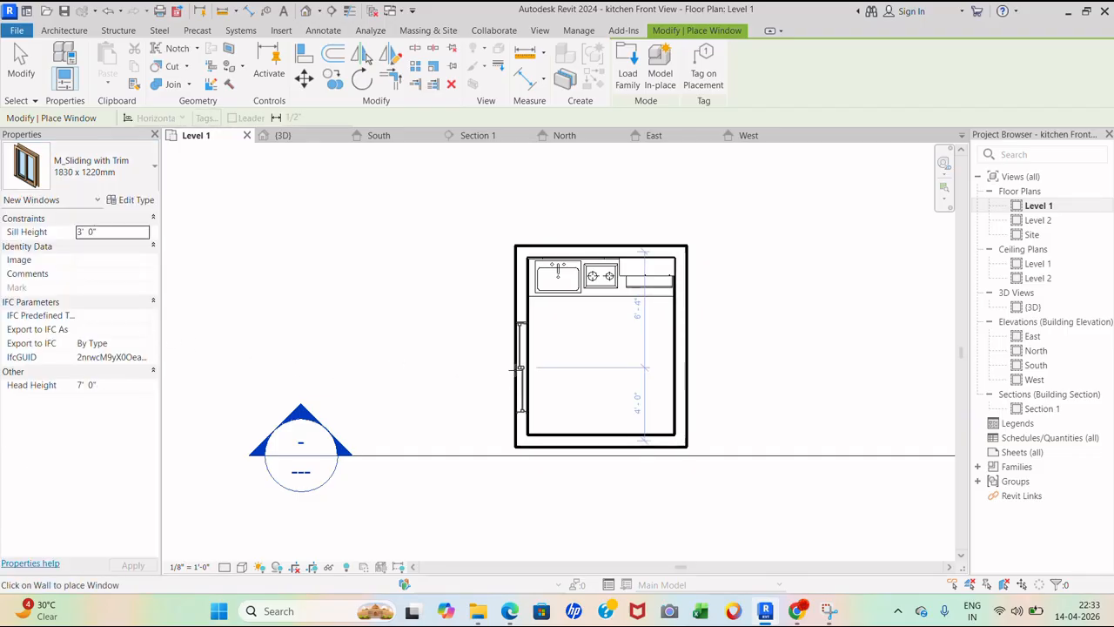
click(517, 367)
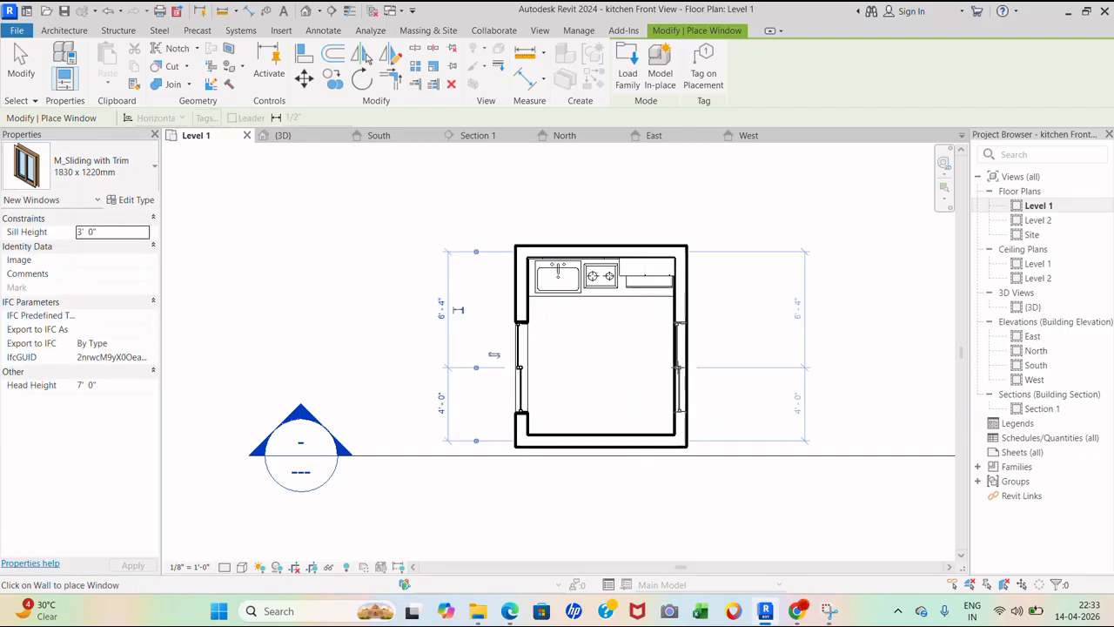
click(678, 368)
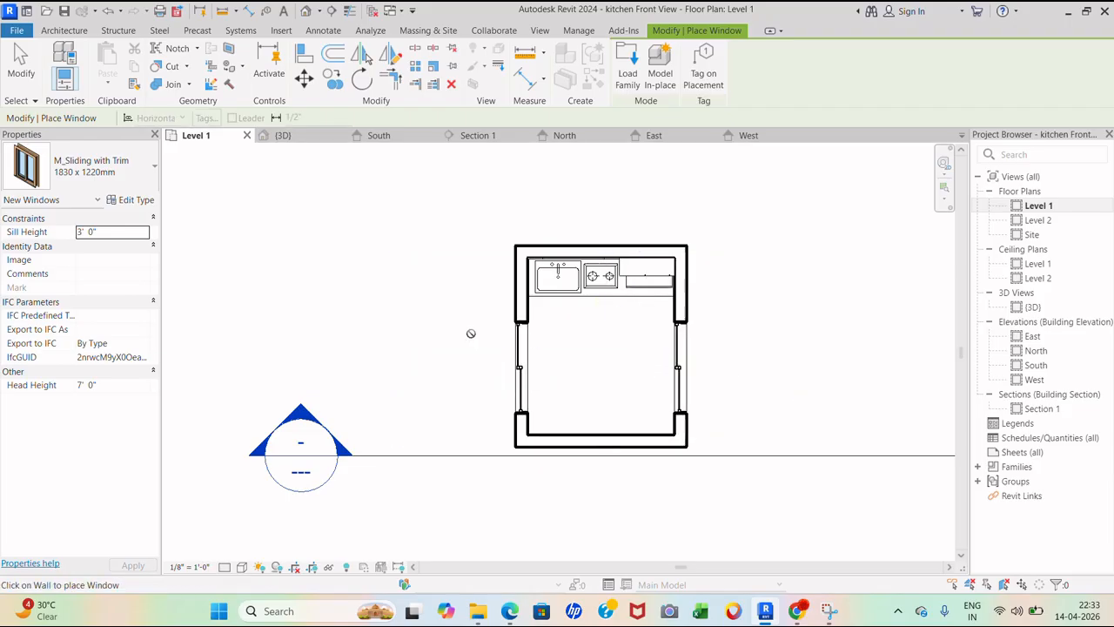
key(Escape)
key(Escape)
click(528, 355)
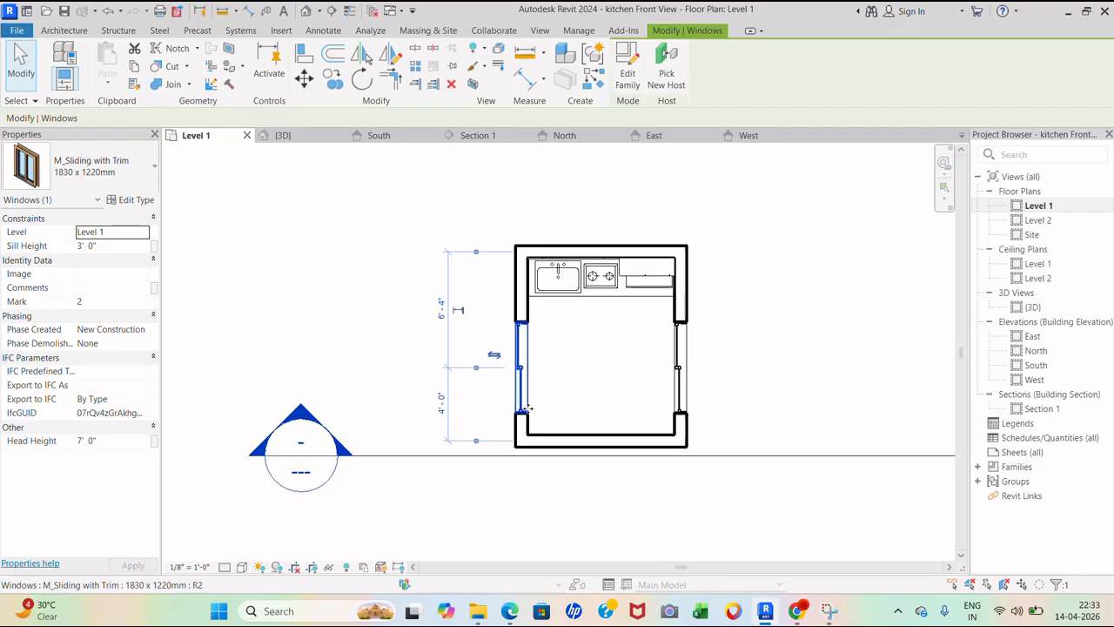
key(Delete)
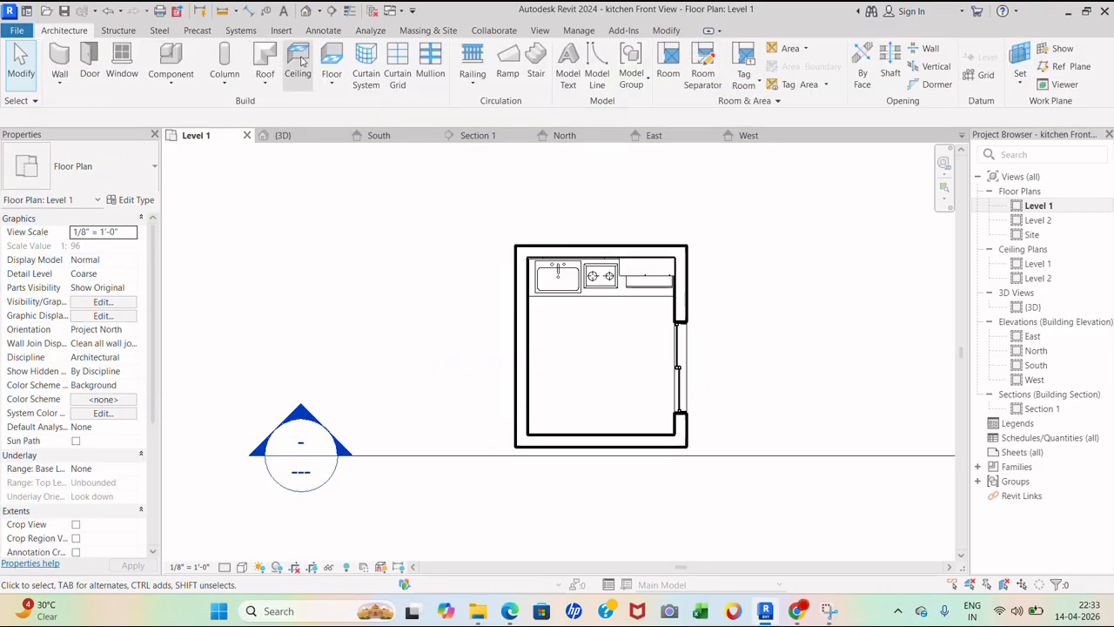
click(89, 63)
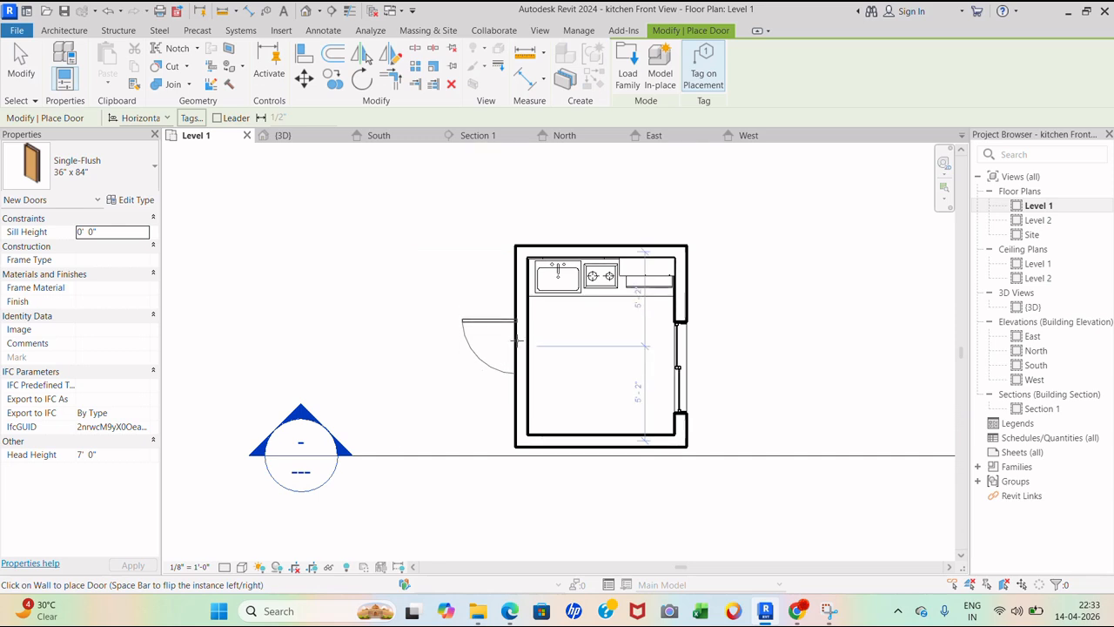
- Place a Single-Flush 36" x 84" door on the kitchen's left wall
click(516, 346)
click(115, 182)
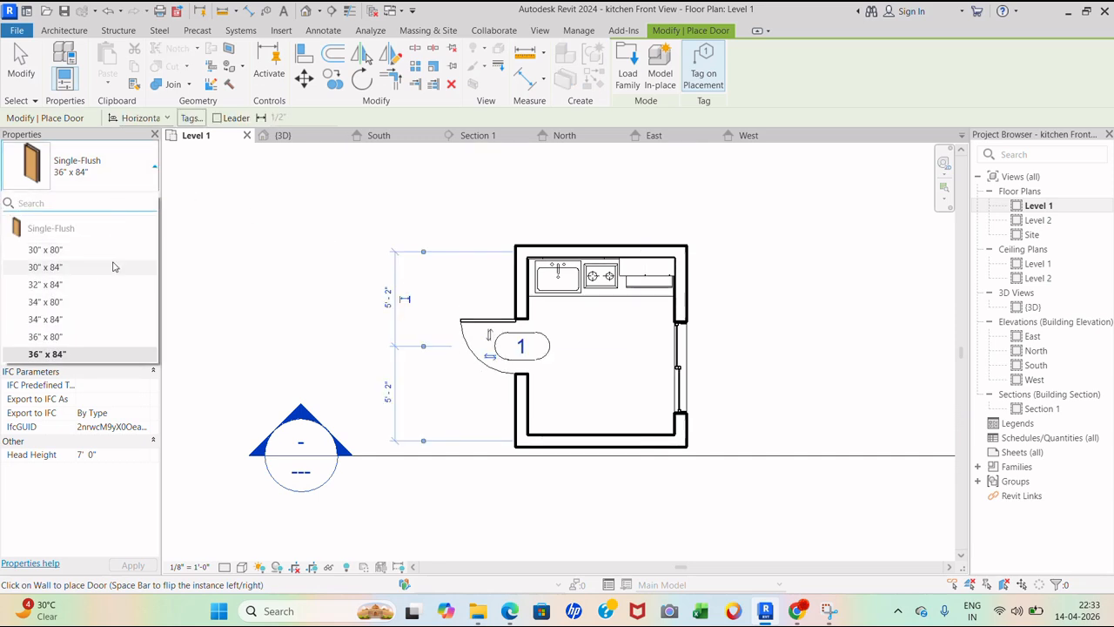
click(139, 174)
click(75, 32)
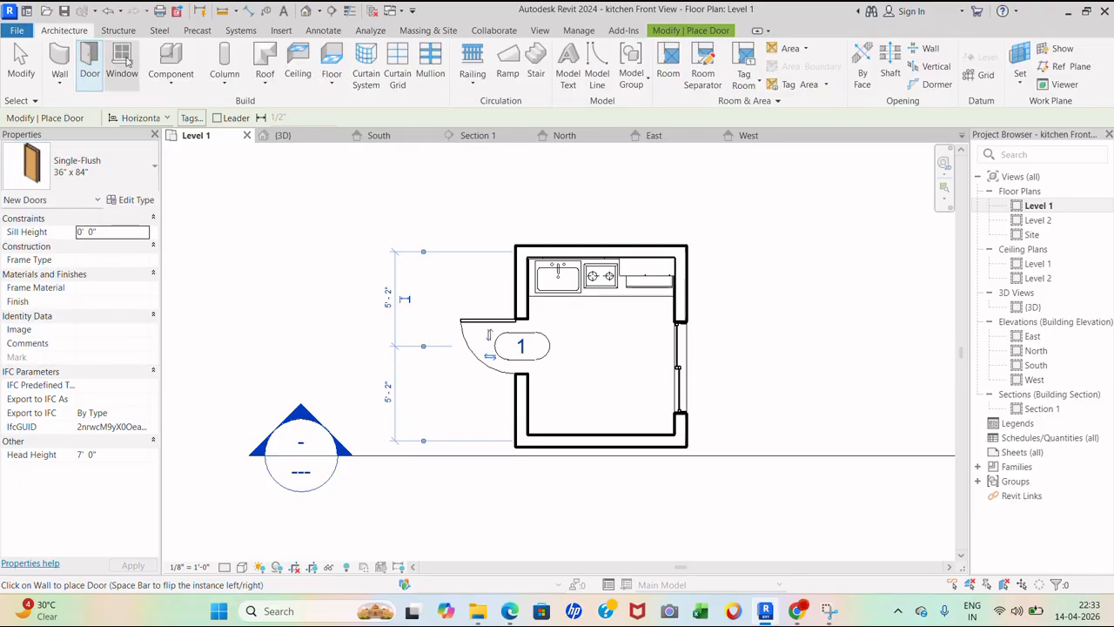
- Place a Window-Double-Hung 24" x 42" window in the left wall below the door
click(121, 59)
click(109, 168)
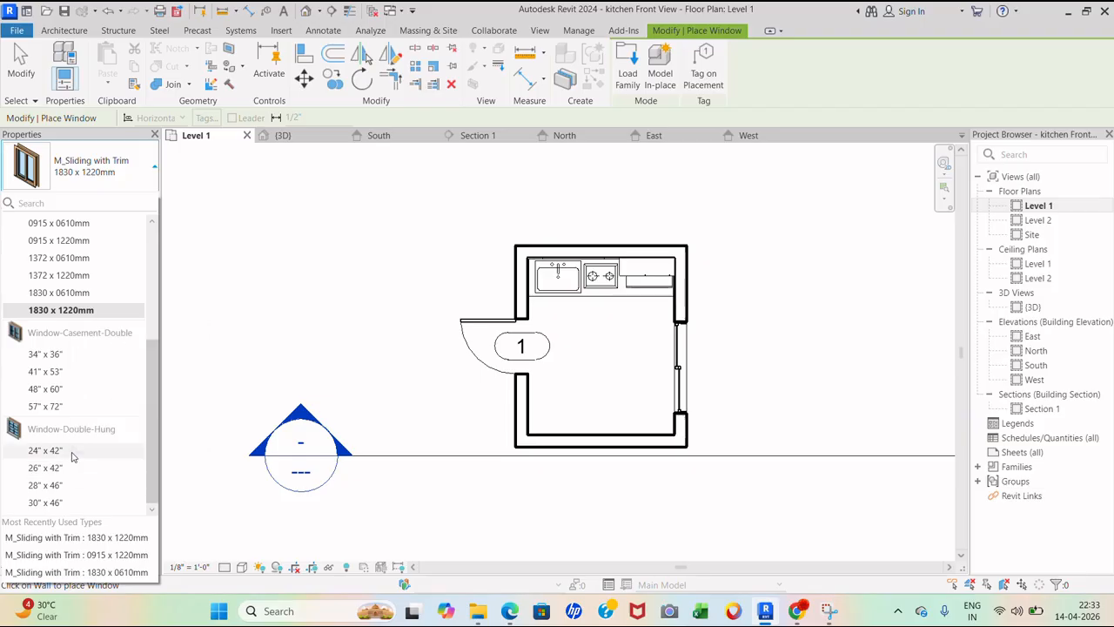
click(72, 453)
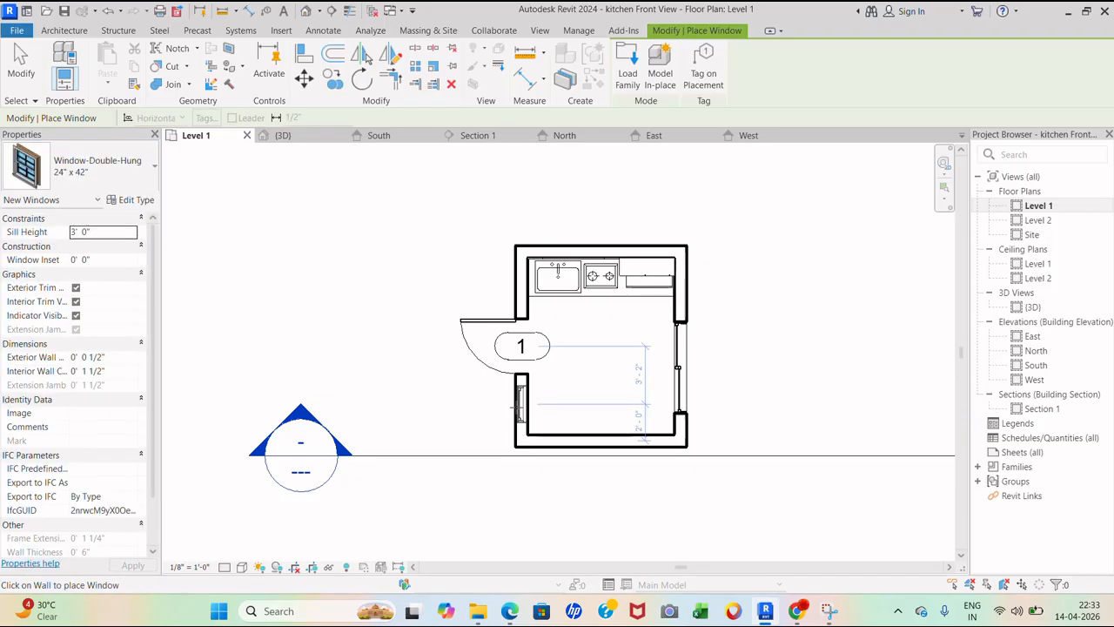
click(520, 405)
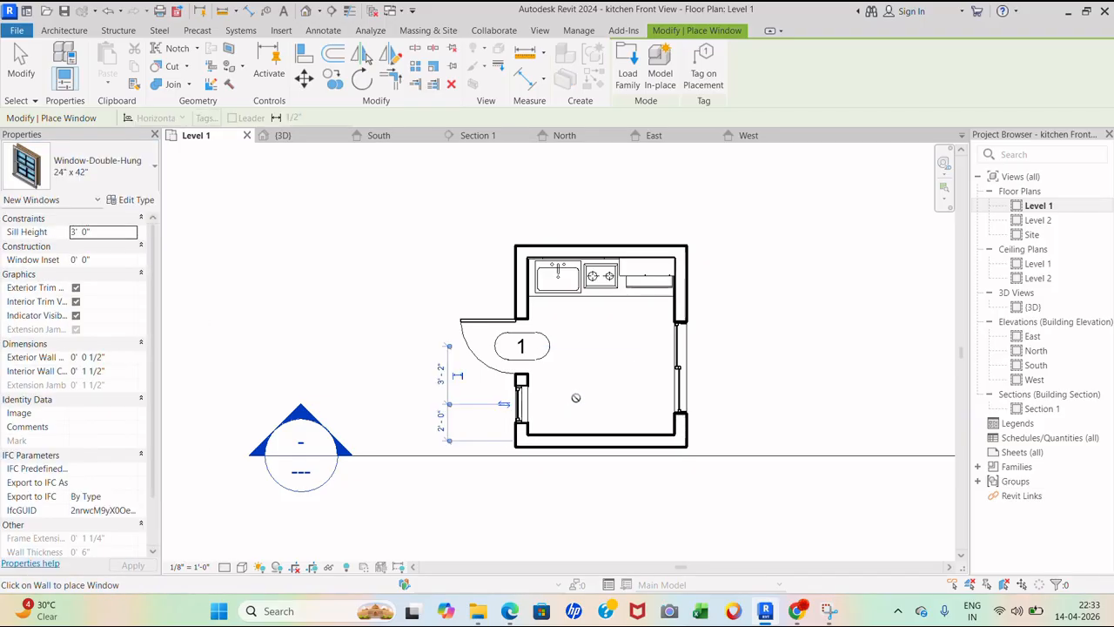
click(319, 13)
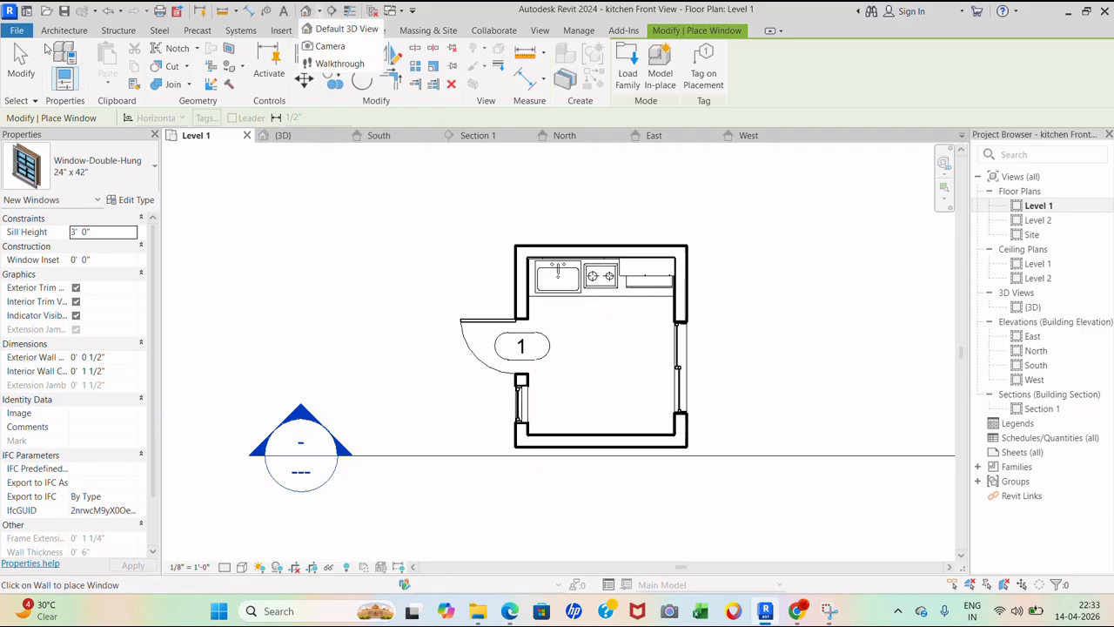
click(56, 32)
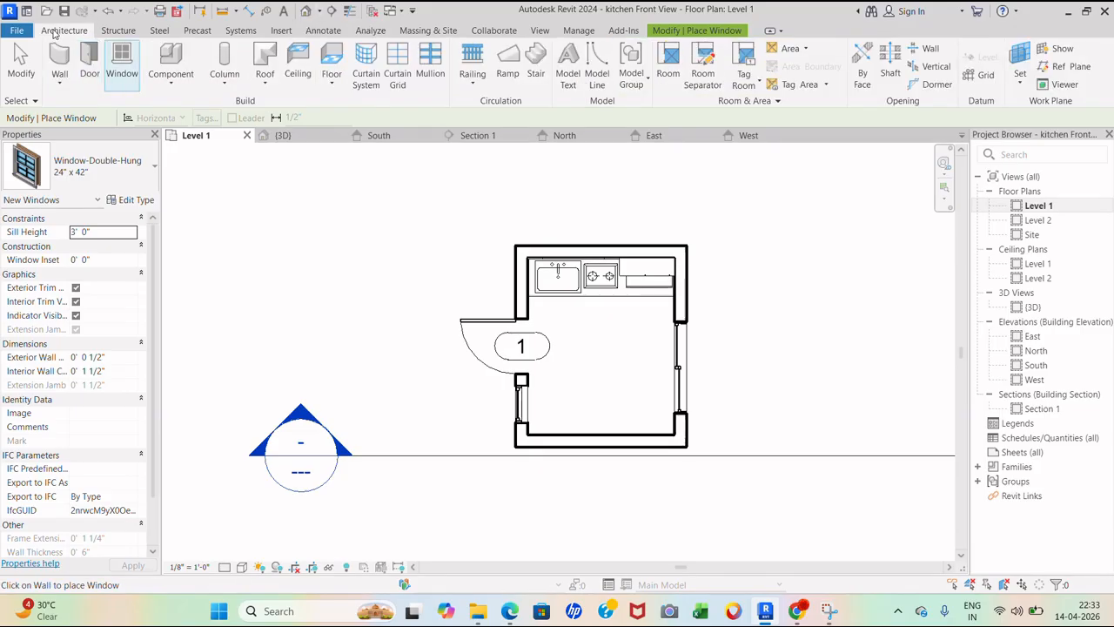
click(330, 87)
click(331, 108)
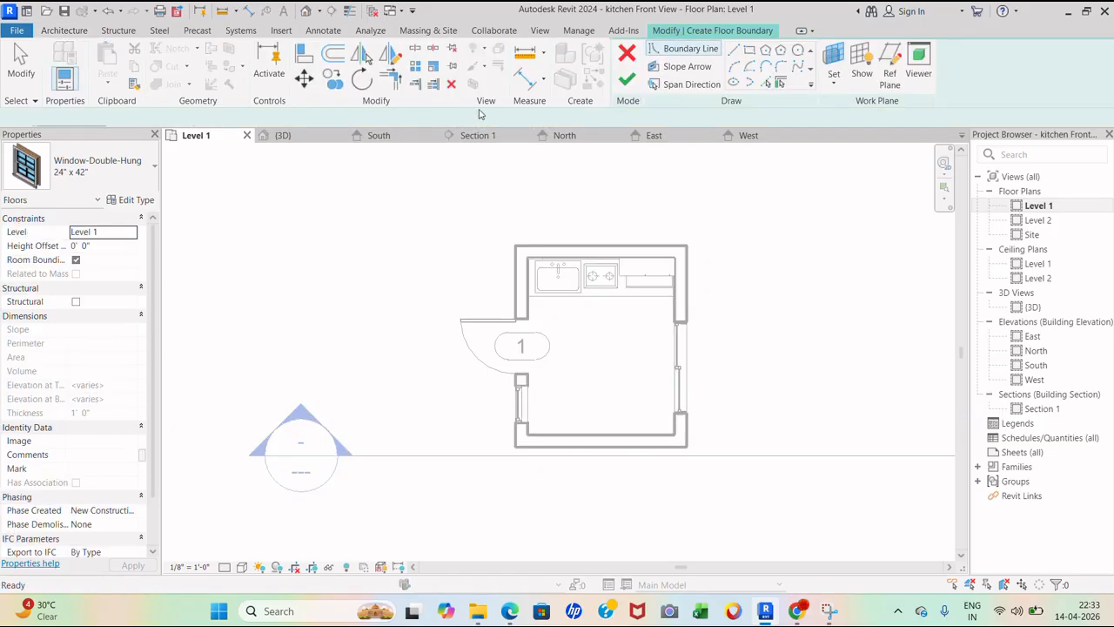
- Sketch a rectangular boundary around the outer wall corners to create the 102.67 SF Generic - 12" floor
click(749, 50)
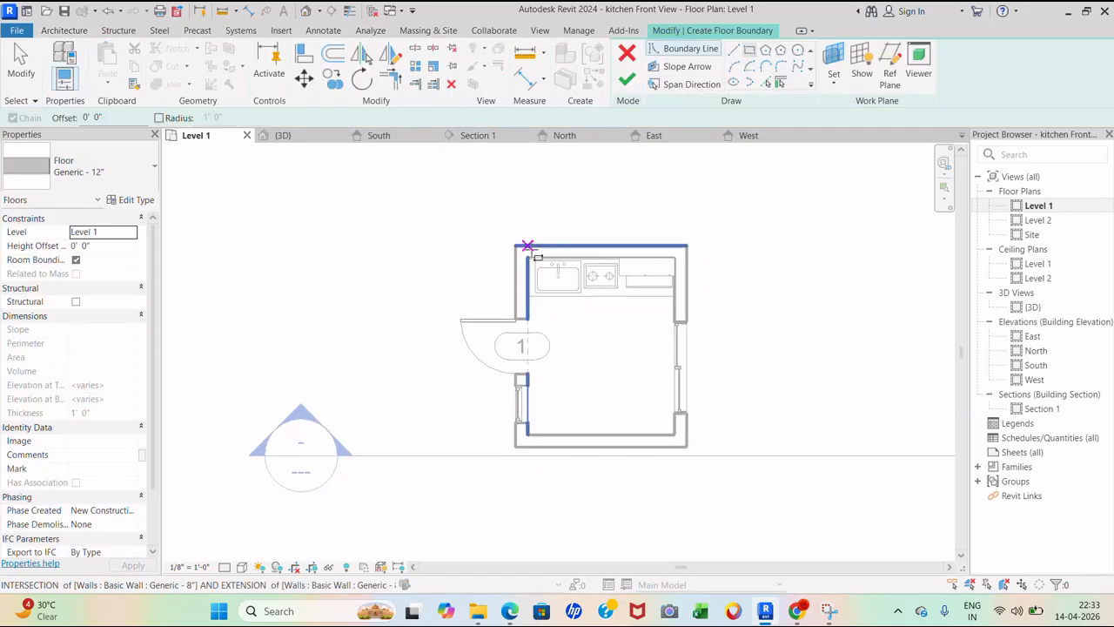
scroll(522, 244, up, 2)
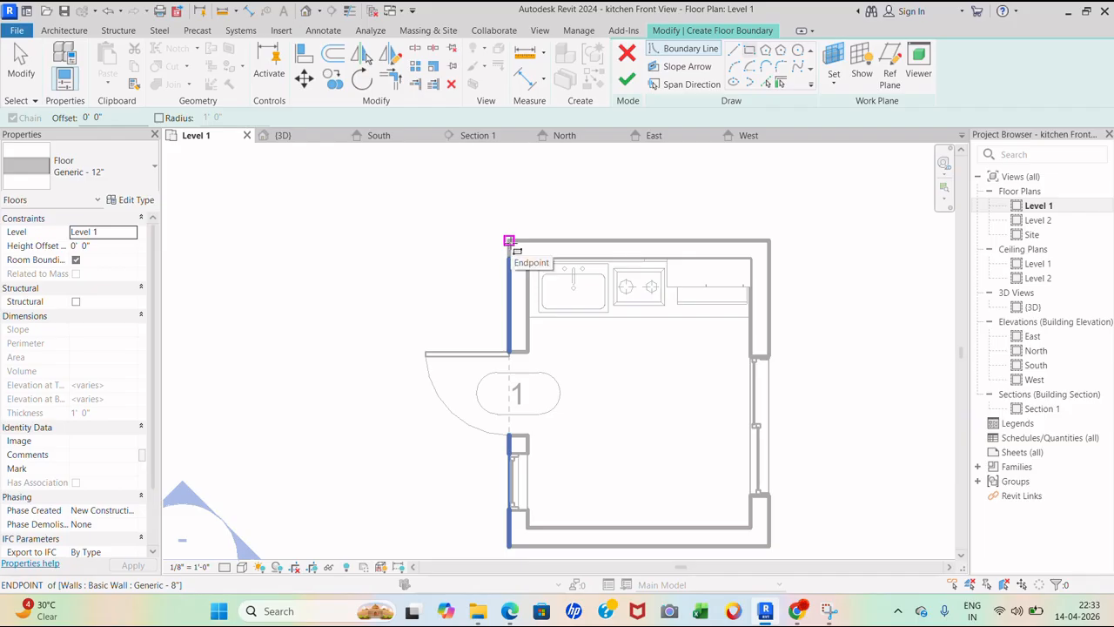
click(509, 241)
scroll(740, 474, down, 2)
scroll(753, 491, up, 2)
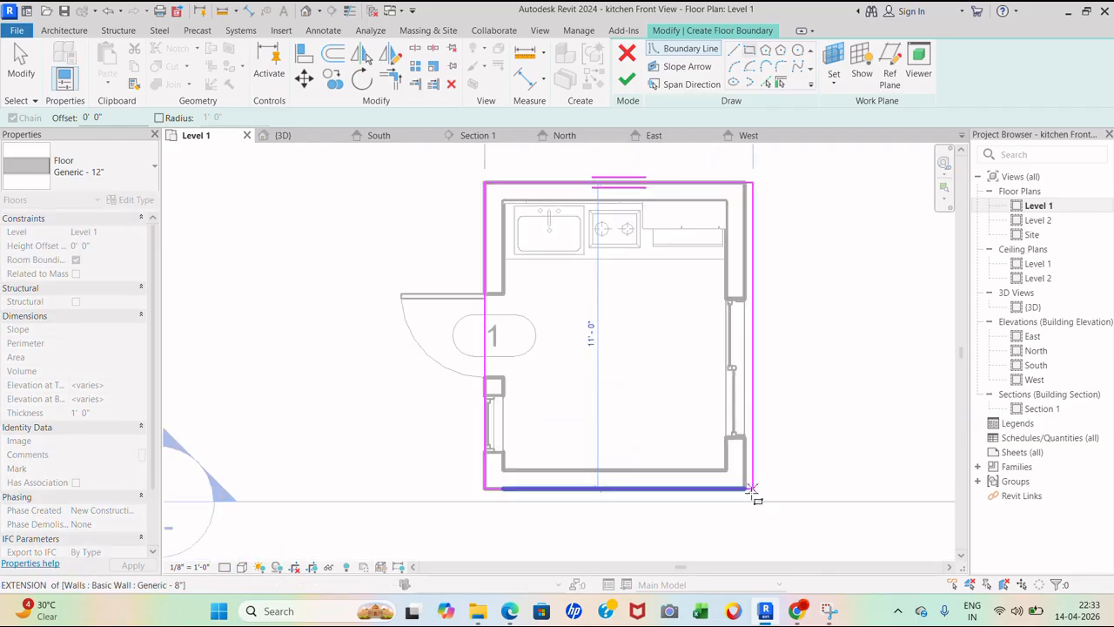
click(746, 488)
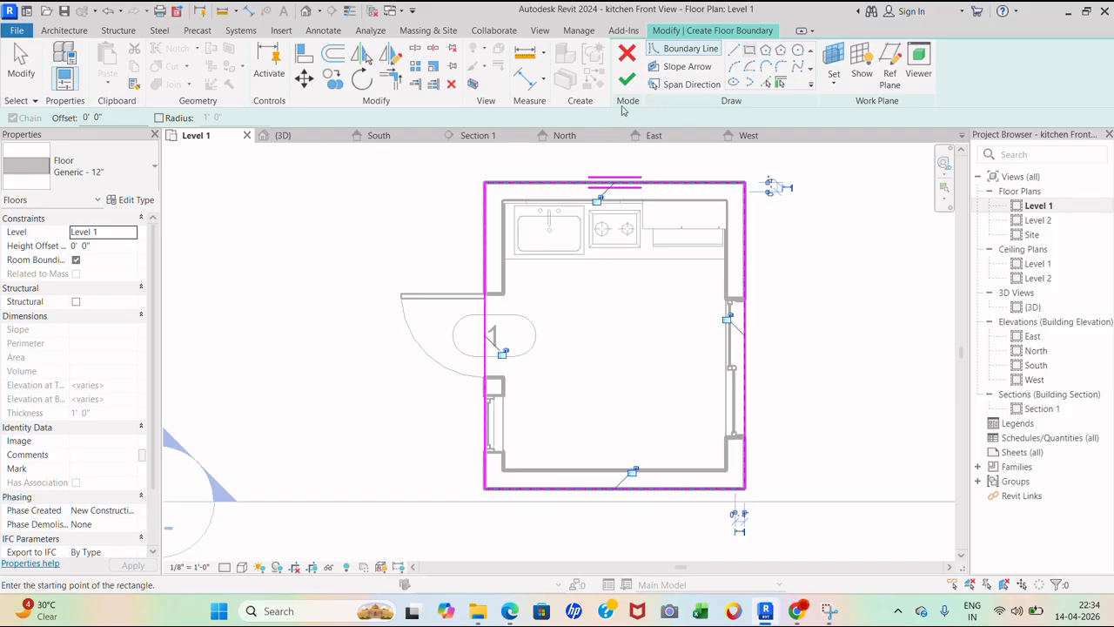
click(626, 81)
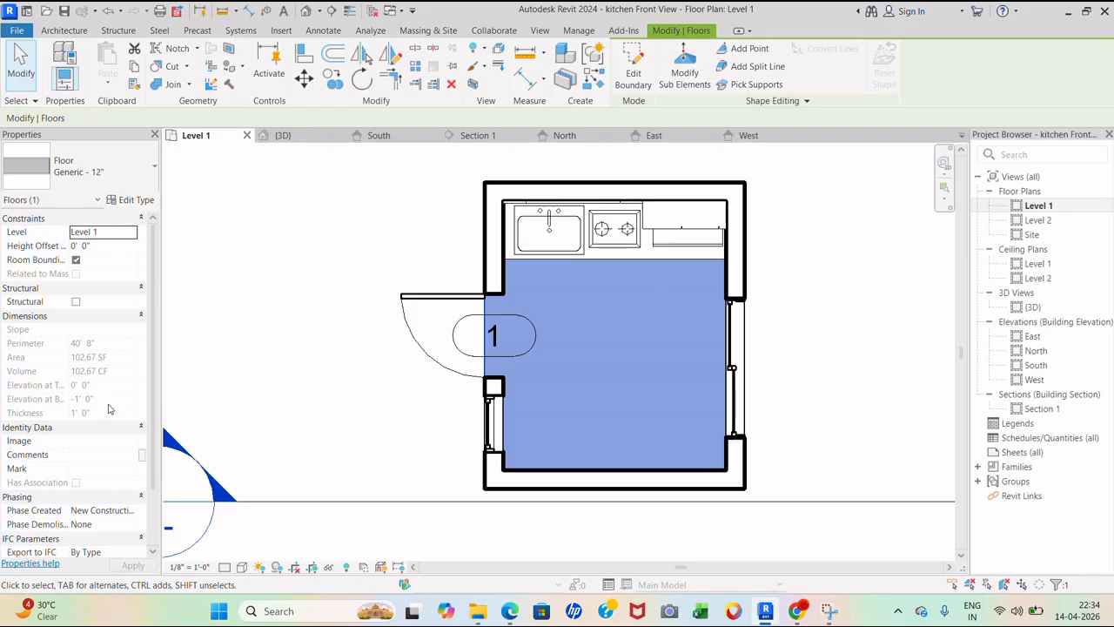
- Open Edit Assembly for the Generic - 12" floor type and browse the Structure [1] layer's material
scroll(109, 409, down, 2)
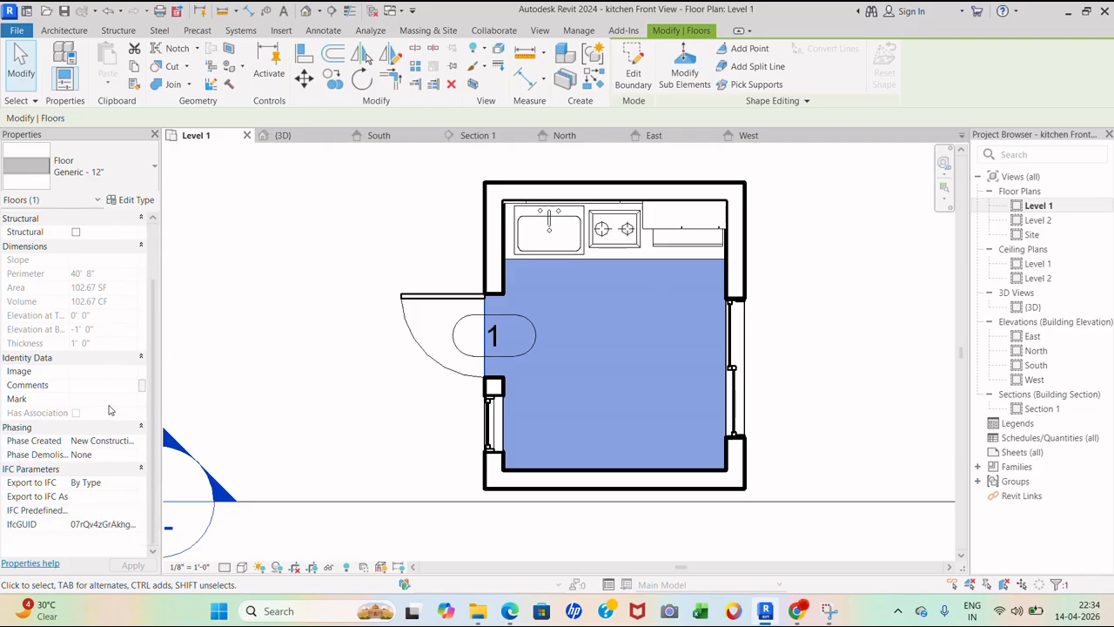
scroll(109, 408, up, 1)
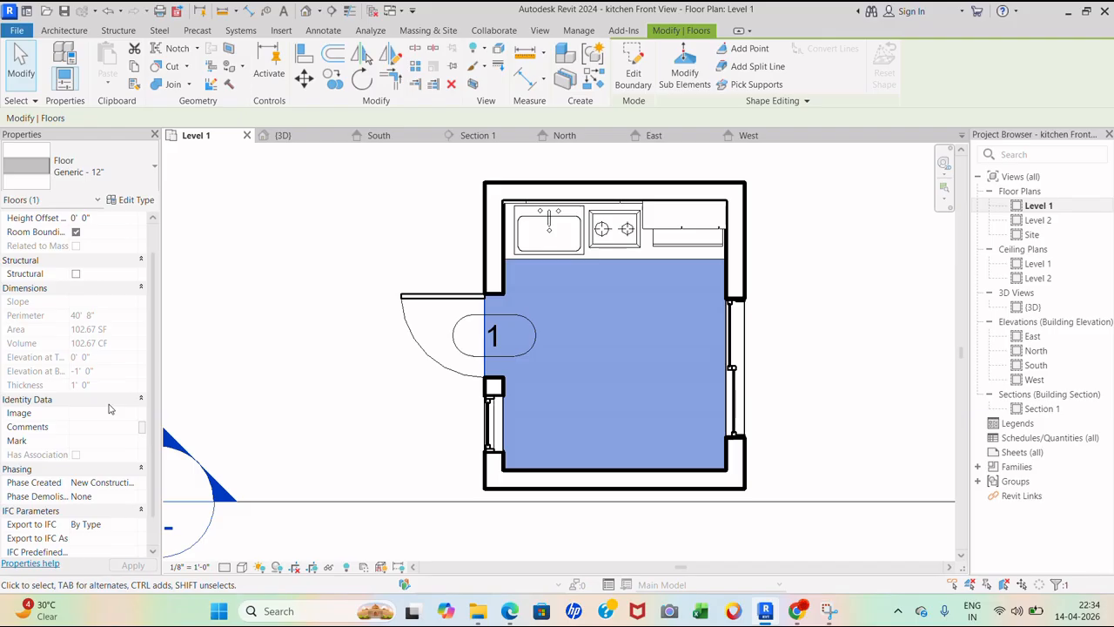
scroll(109, 408, up, 1)
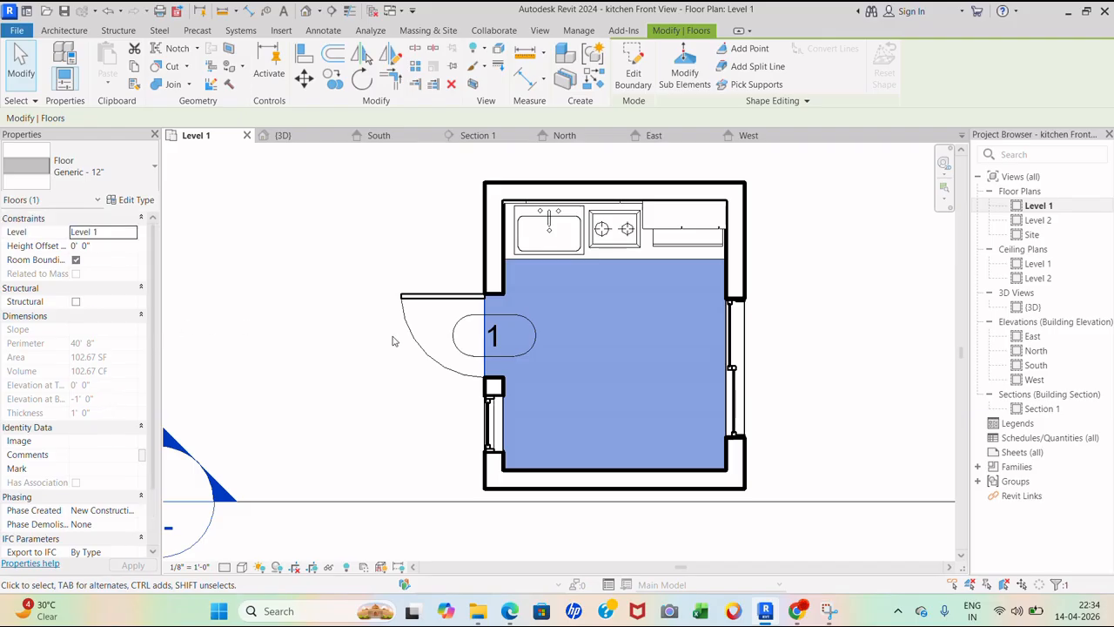
click(136, 200)
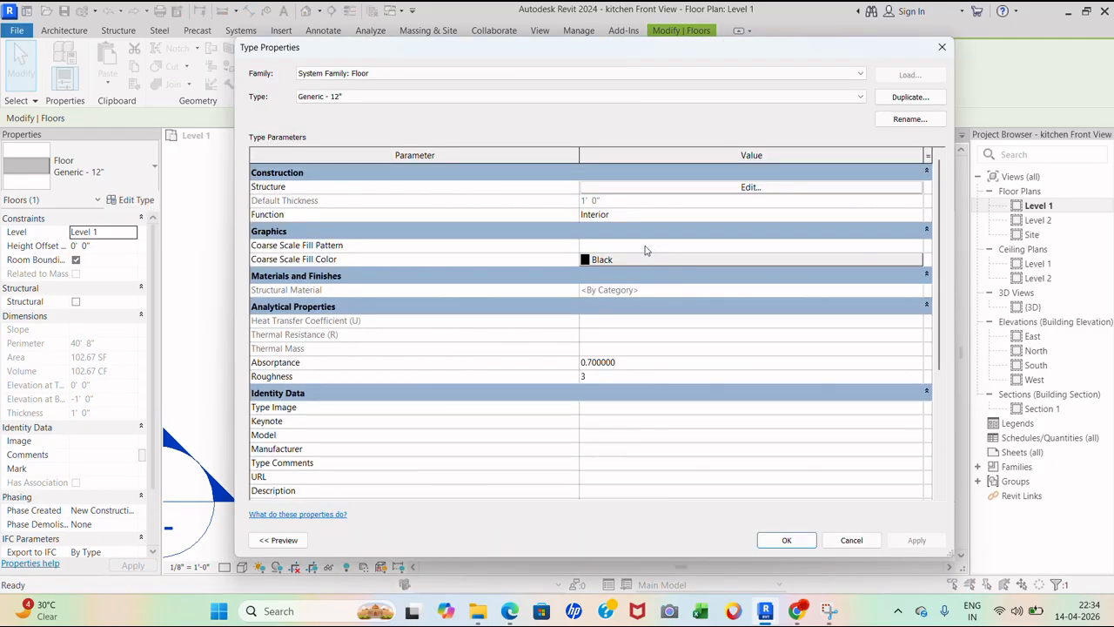
click(751, 187)
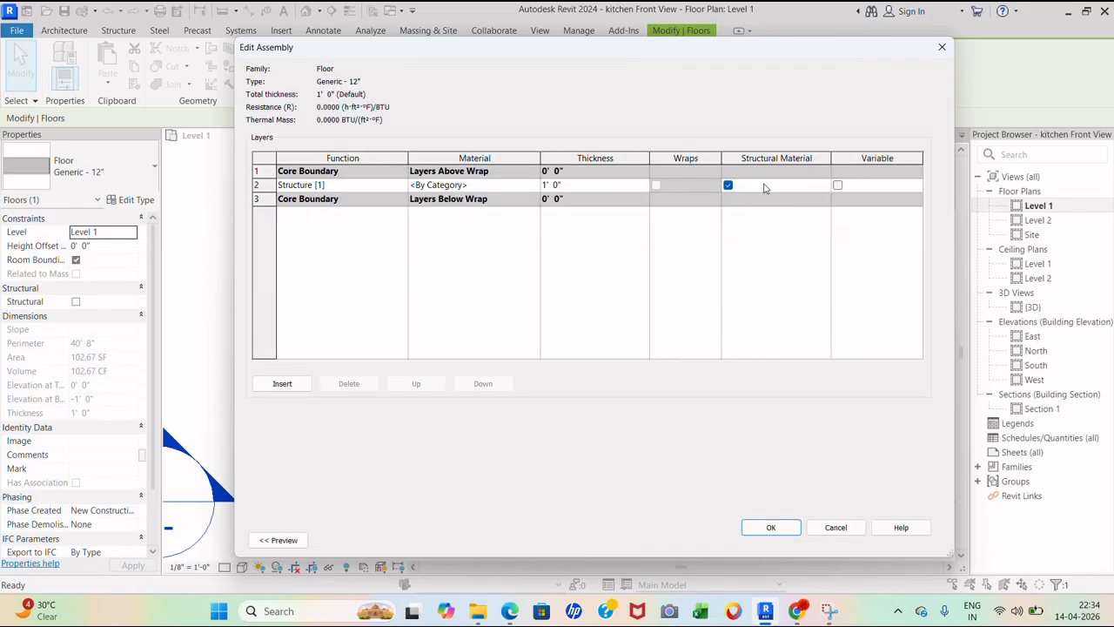
click(522, 184)
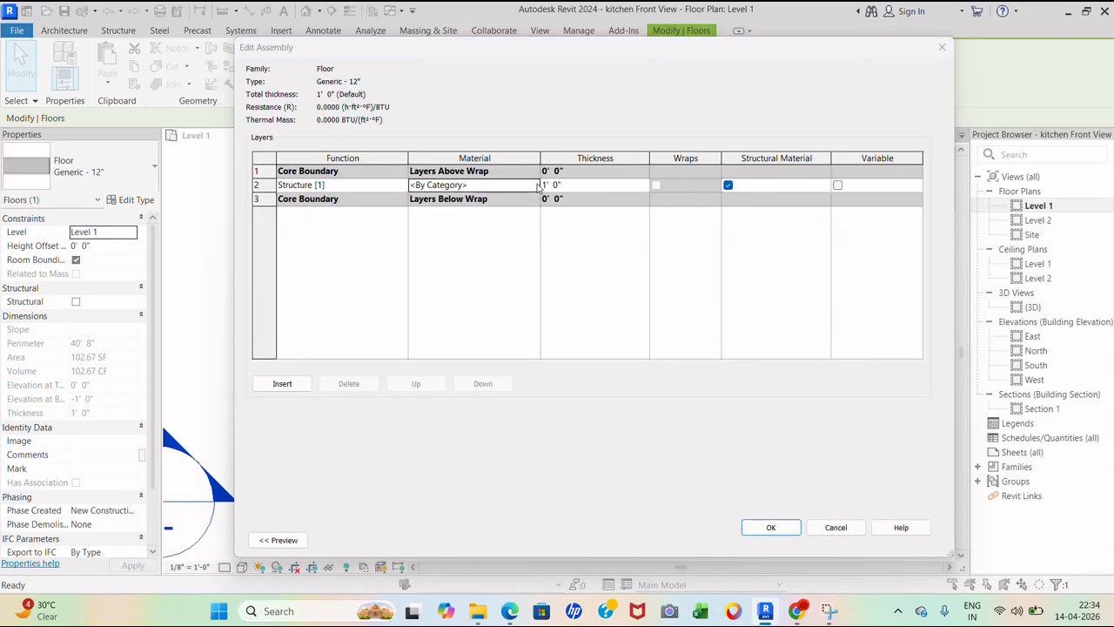
click(533, 184)
- Create a new material and rename it '5 floor'
scroll(514, 228, down, 1)
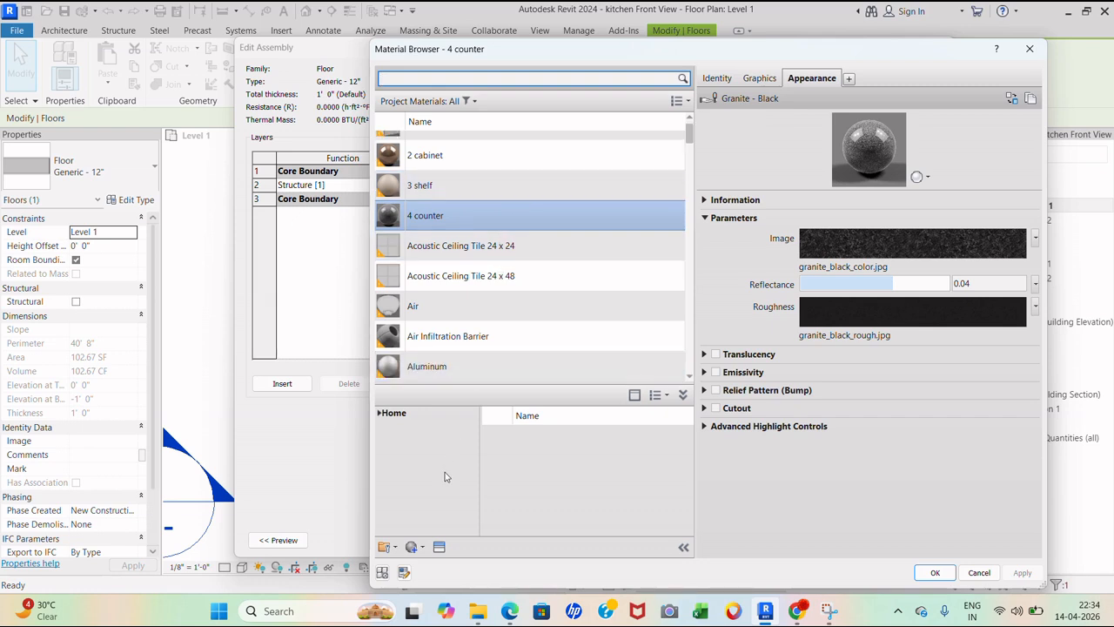
click(418, 547)
click(440, 571)
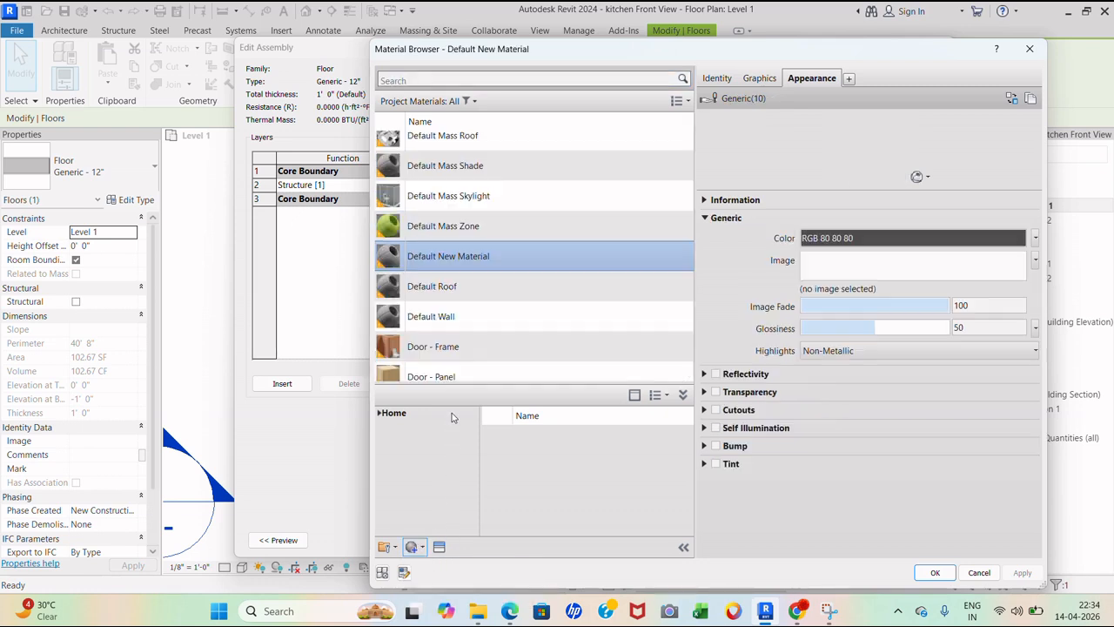
right_click(497, 245)
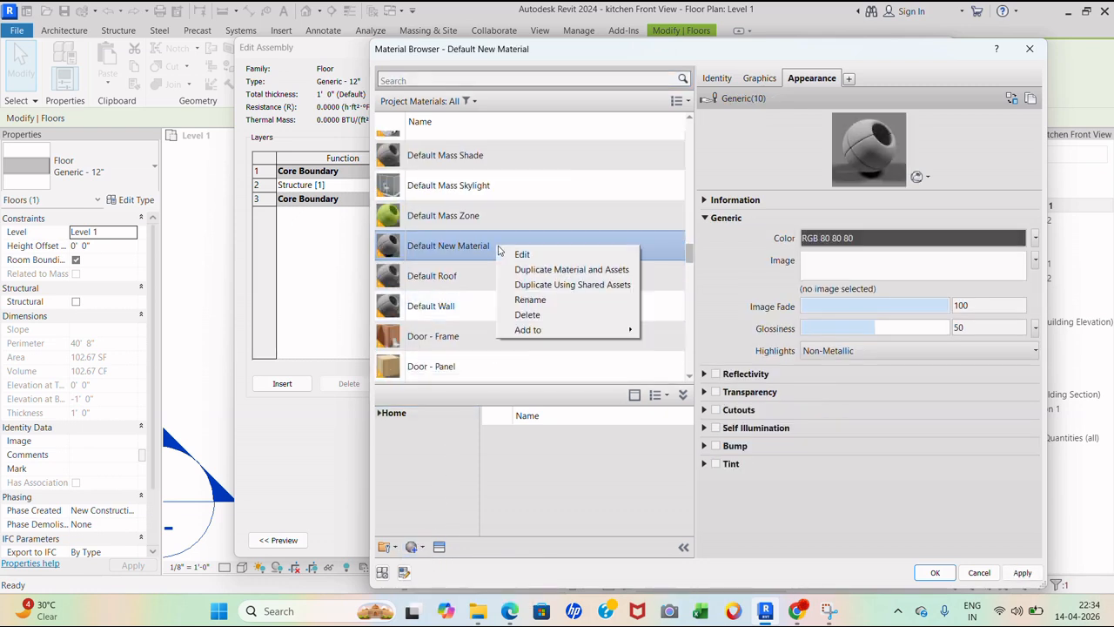
click(531, 299)
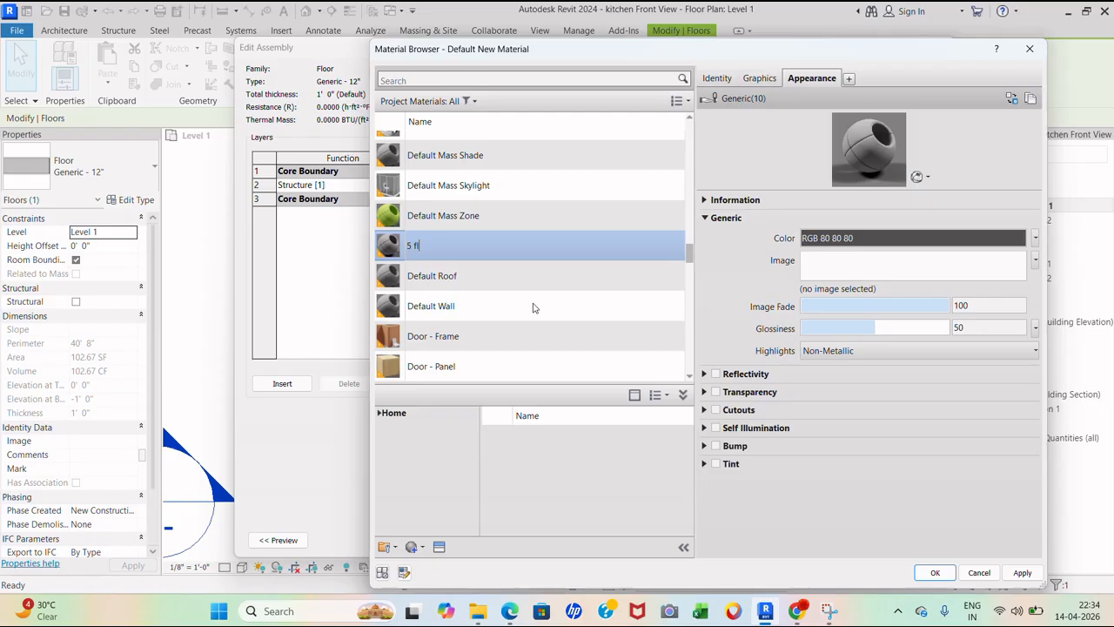
- Give '5 floor' the Flooring > Beechwood - Java appearance and assign it to the structure layer
click(439, 546)
click(490, 206)
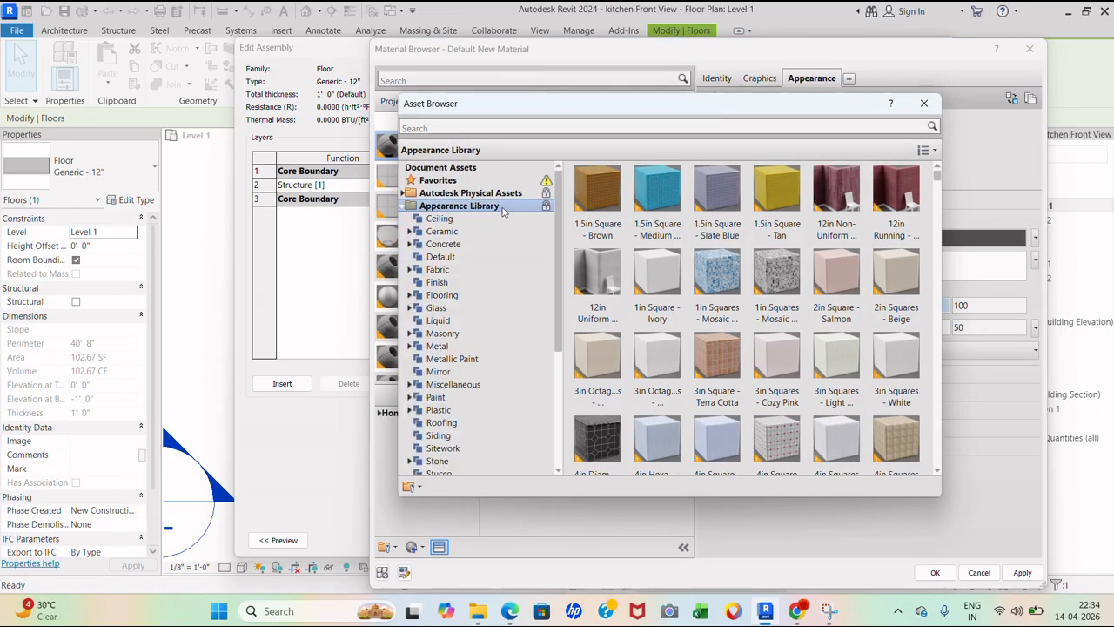
click(492, 297)
mouse_move(648, 294)
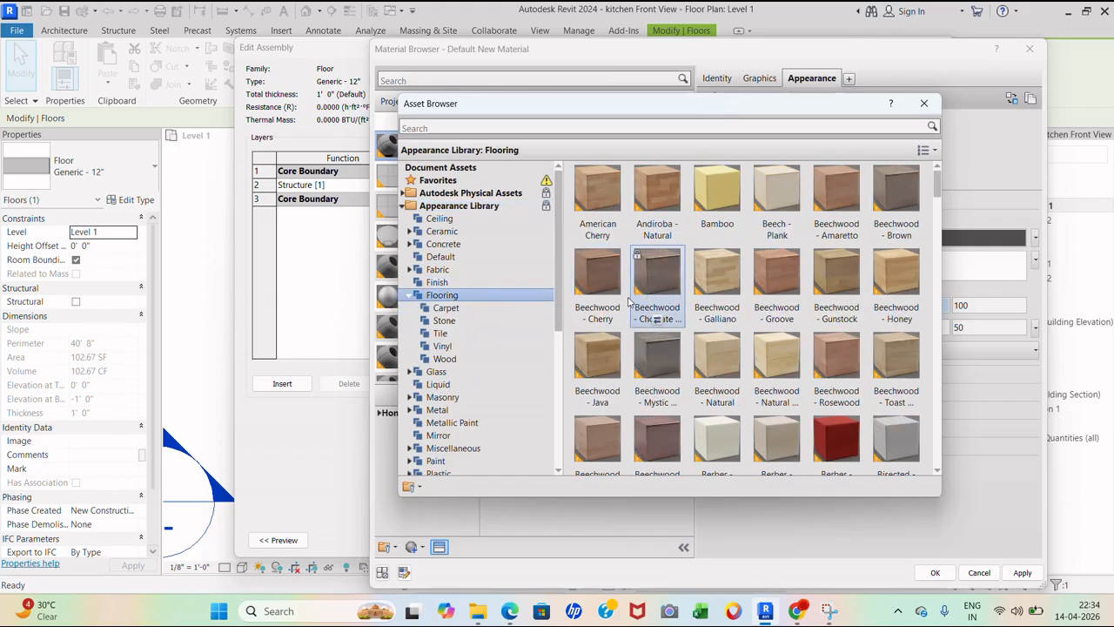
click(599, 404)
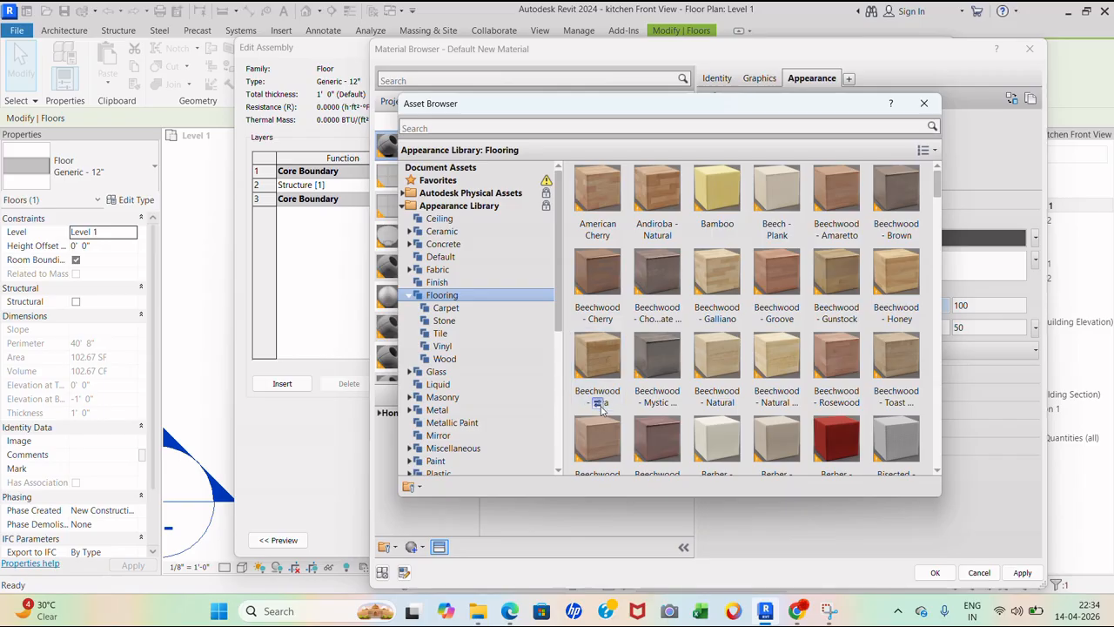
click(925, 105)
click(1023, 573)
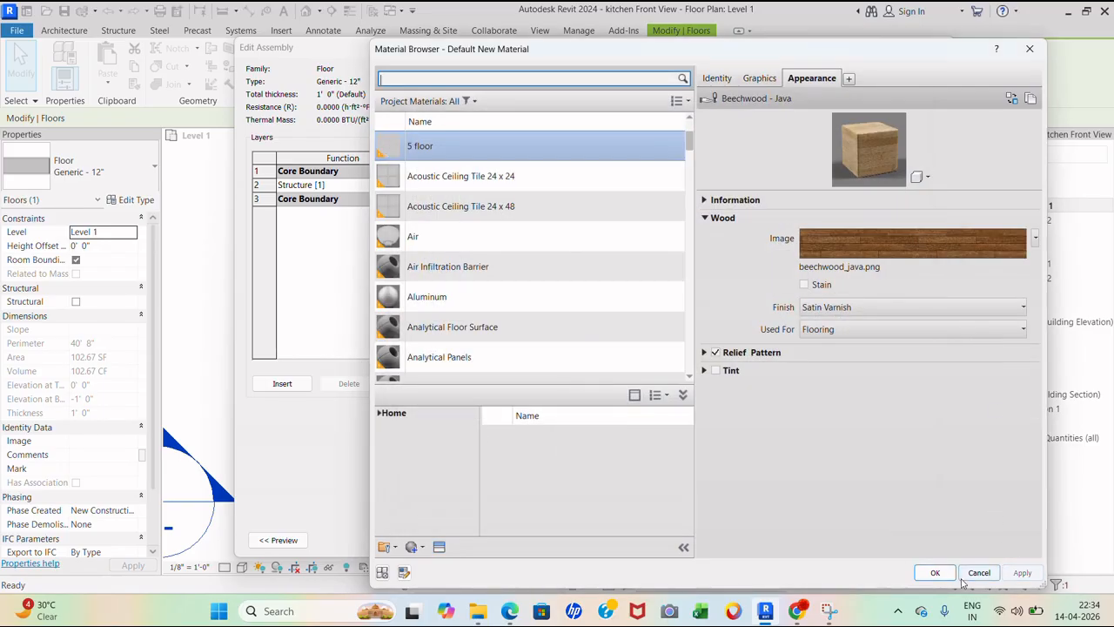
click(935, 572)
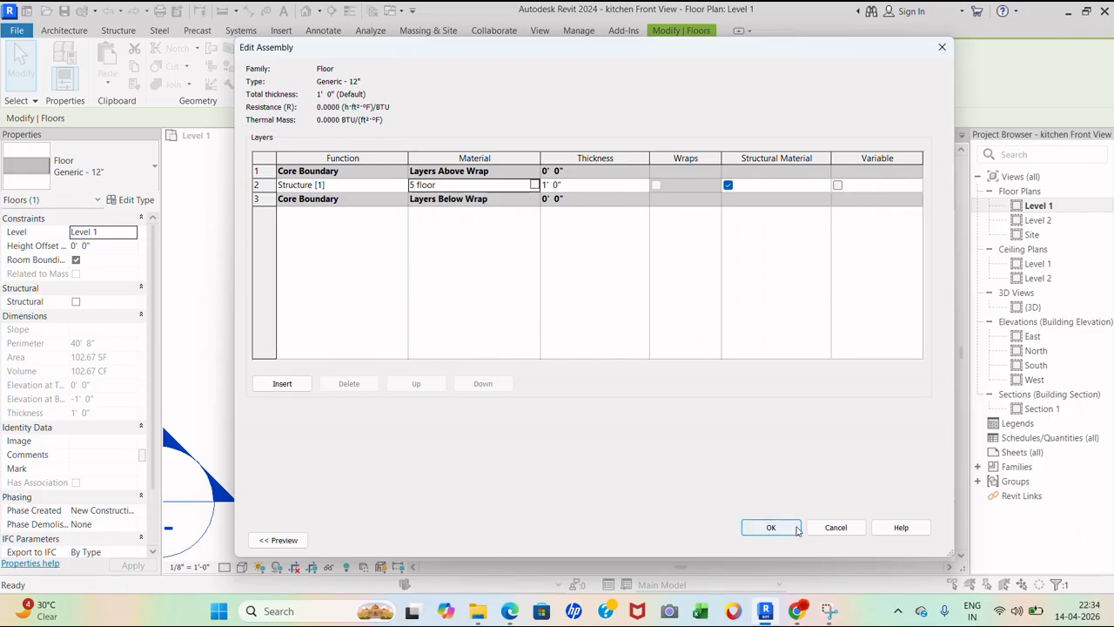
click(791, 528)
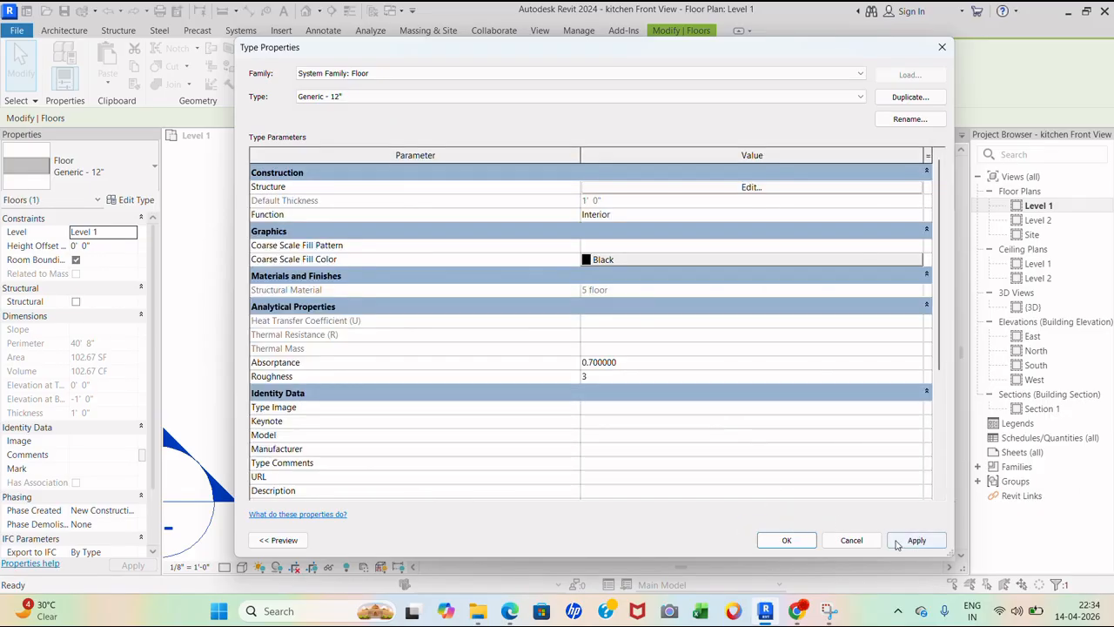
click(806, 547)
- Place a camera with its eye at the south wall, aimed at the counter wall
click(755, 364)
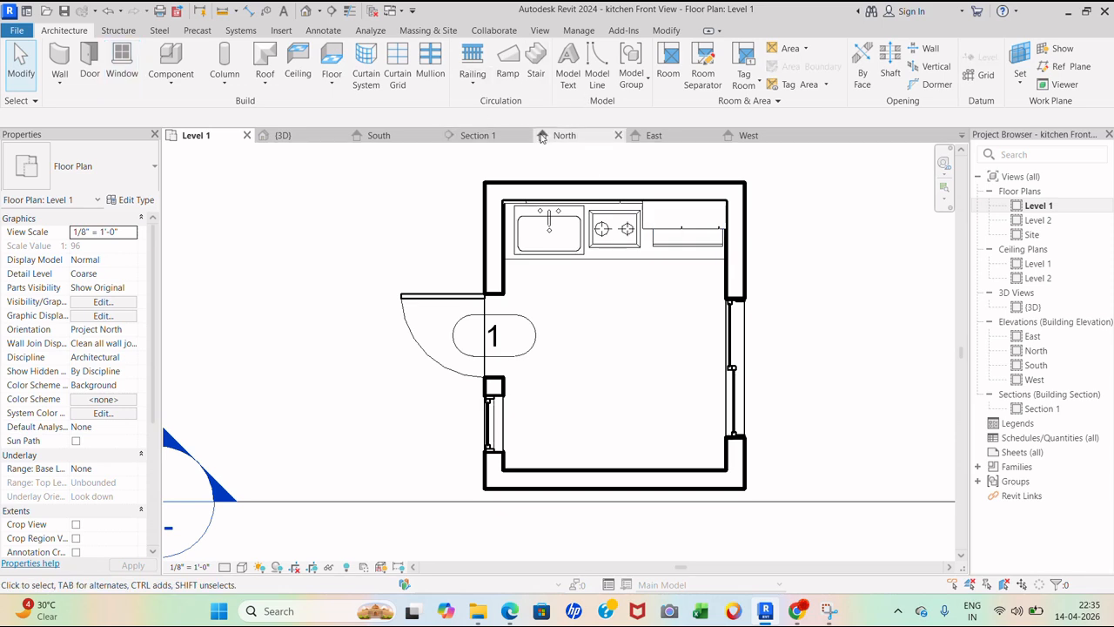
click(322, 11)
click(528, 291)
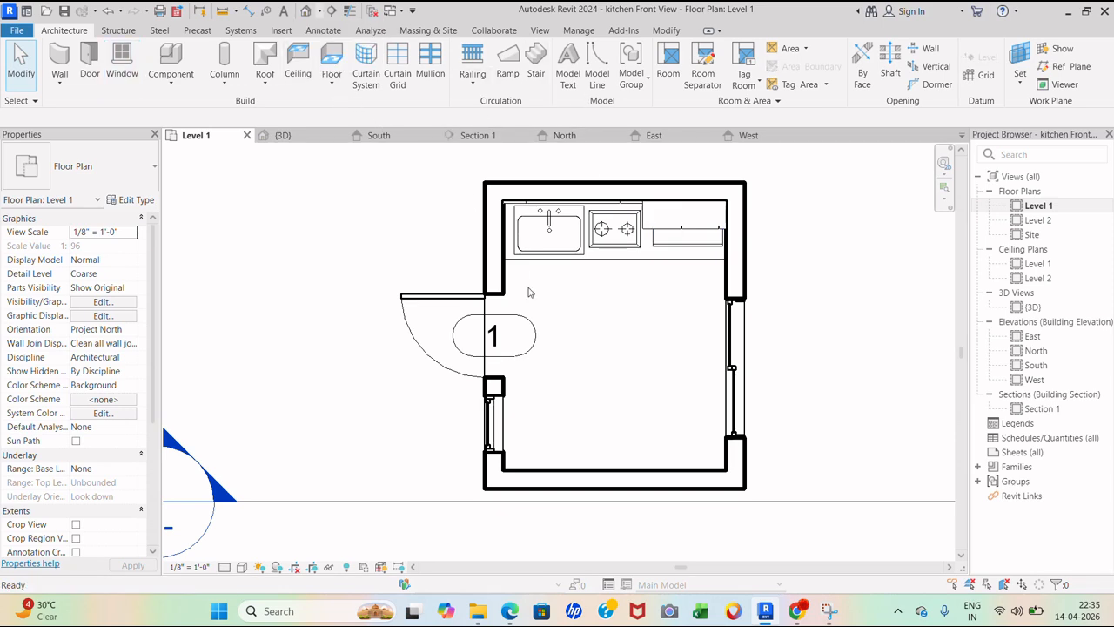
click(616, 468)
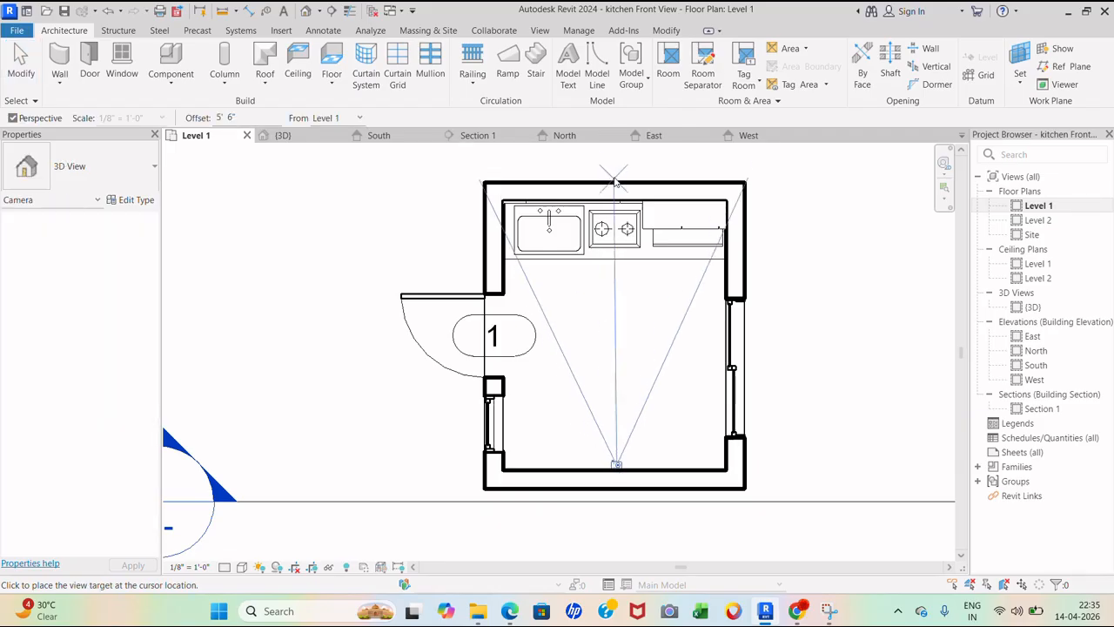
scroll(609, 348, down, 3)
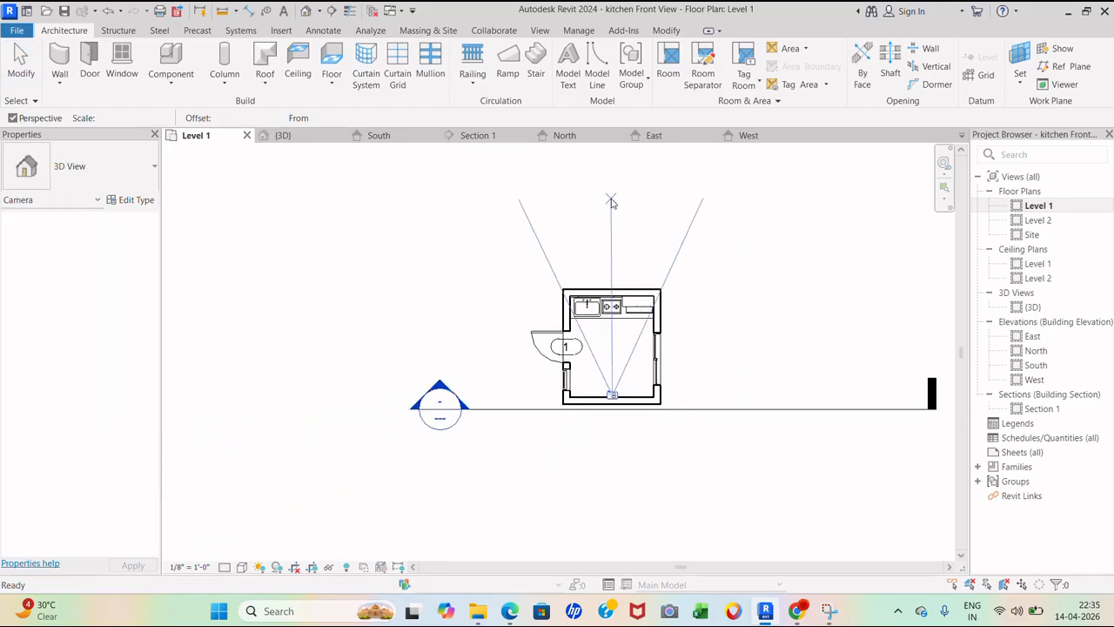
click(611, 202)
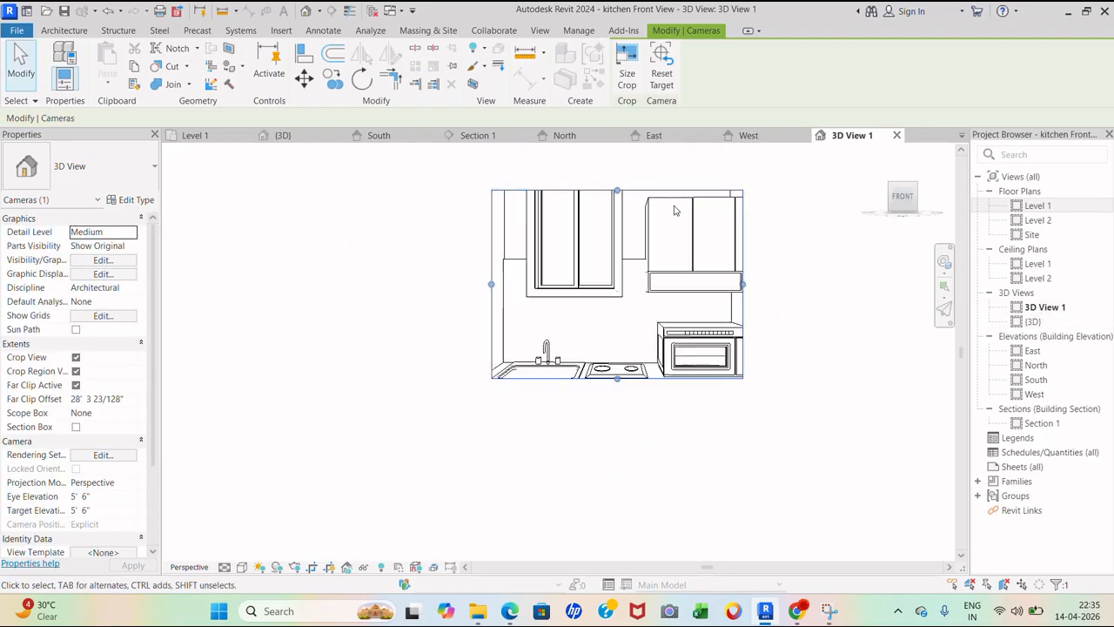
scroll(675, 211, down, 2)
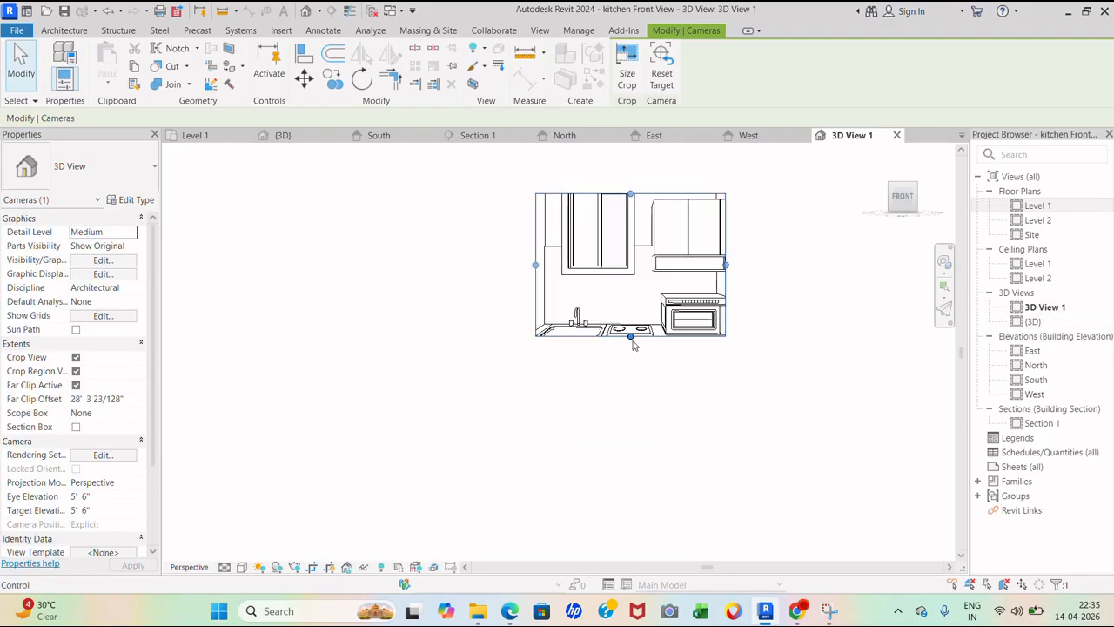
- Resize the camera crop to show the lower cabinets, window, doorway and ceiling
drag(630, 336, 630, 458)
drag(725, 327, 830, 326)
drag(535, 325, 455, 326)
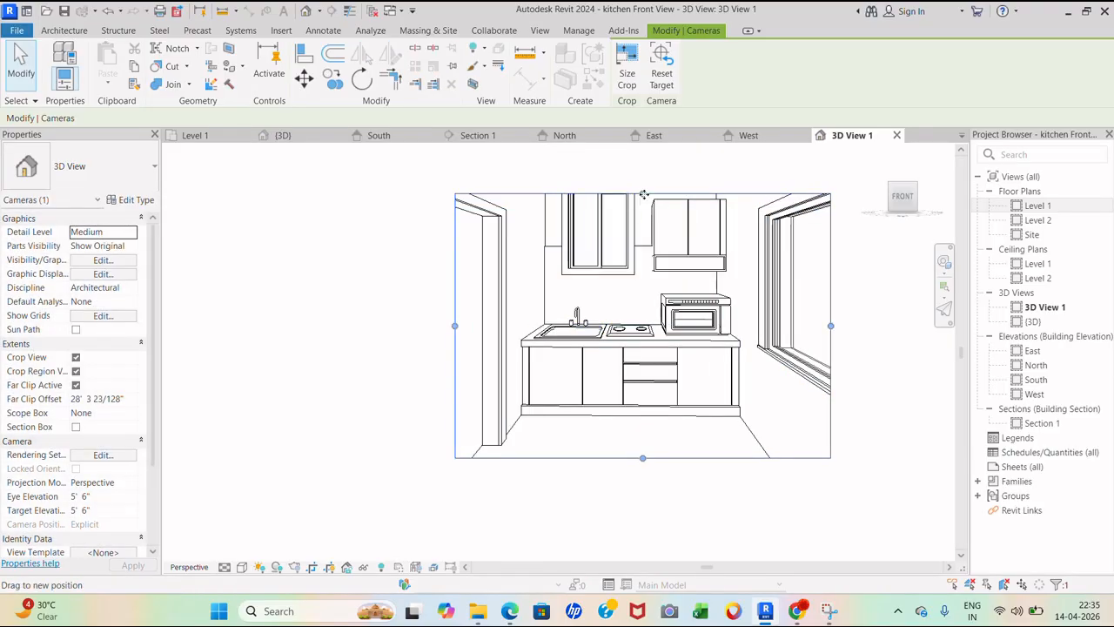
drag(643, 194, 643, 161)
scroll(583, 327, down, 1)
scroll(582, 374, up, 1)
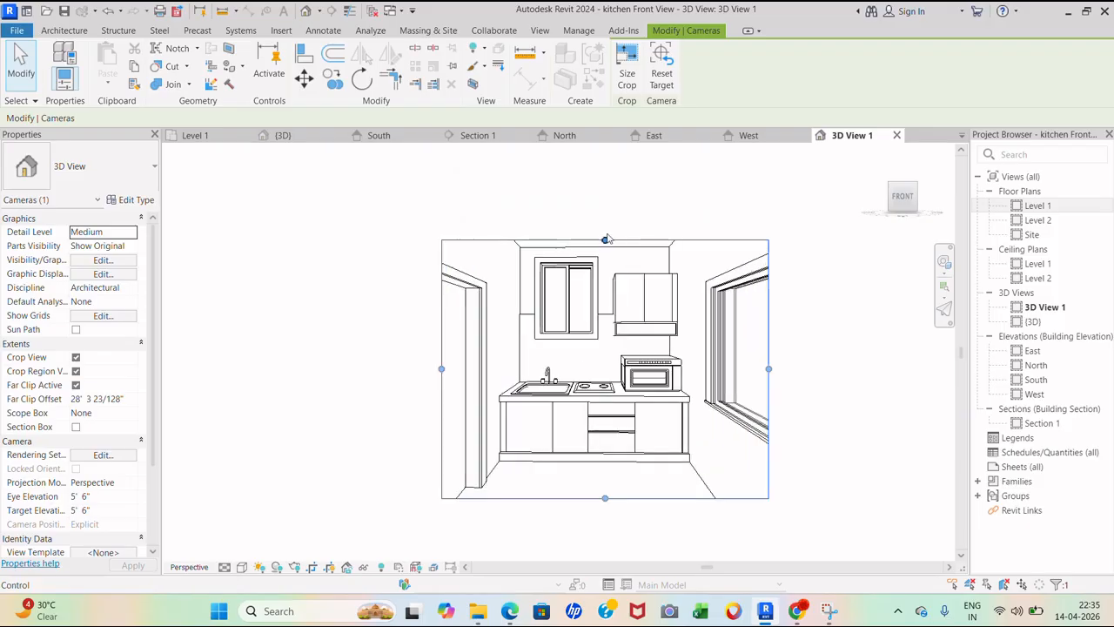
drag(607, 239, 605, 208)
click(792, 299)
scroll(726, 366, down, 2)
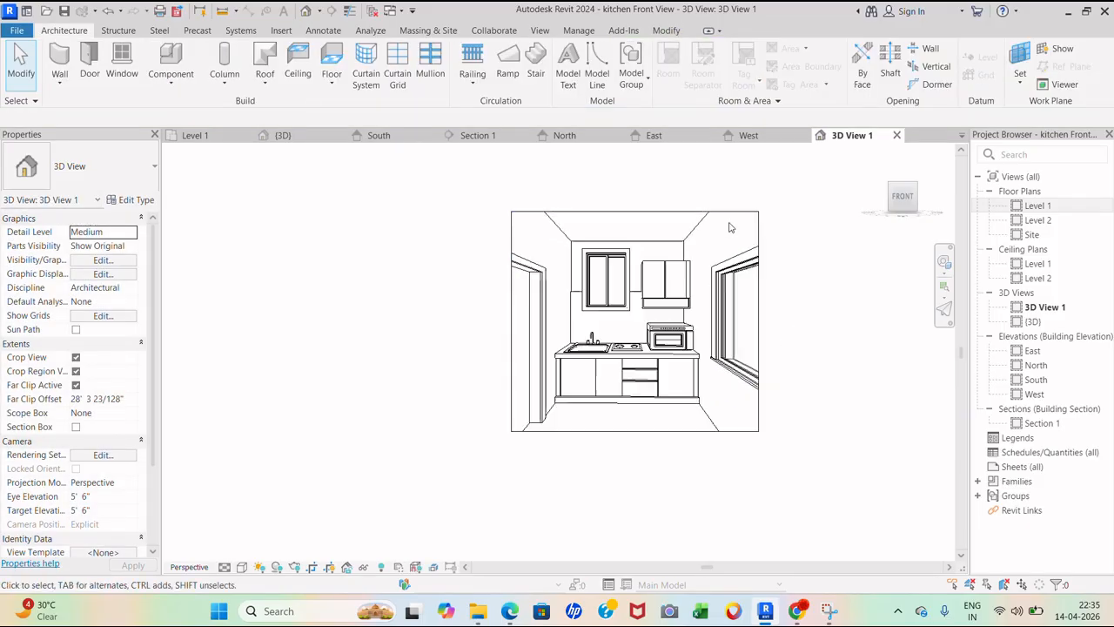
click(721, 431)
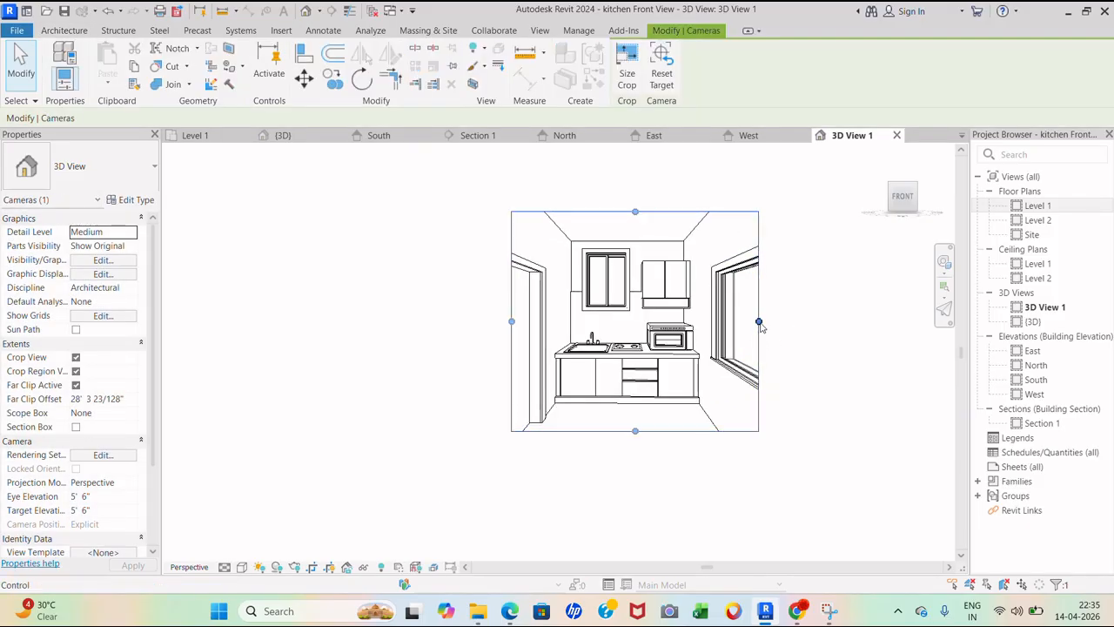
drag(759, 322, 744, 321)
scroll(640, 435, up, 4)
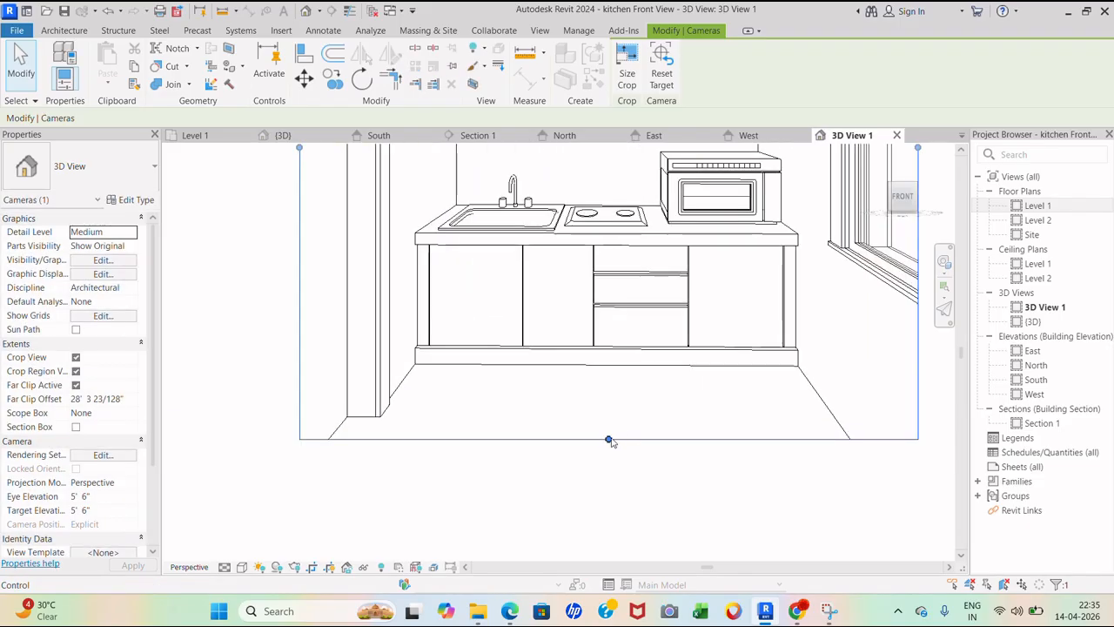
scroll(620, 453, down, 3)
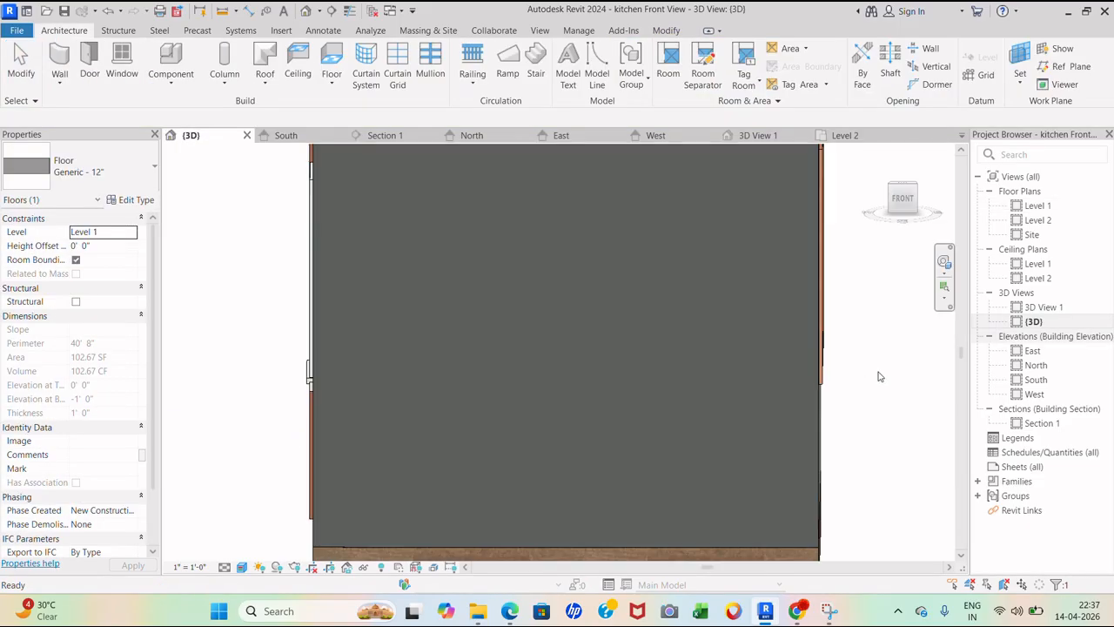
- In the Level 2 plan, sketch a rectangular Generic - 12" floor around the outer walls, declining wall attachment
mouse_move(732, 393)
shift+middle_down()
mouse_move(802, 484)
mouse_move(823, 477)
shift+middle_up()
double_click(660, 441)
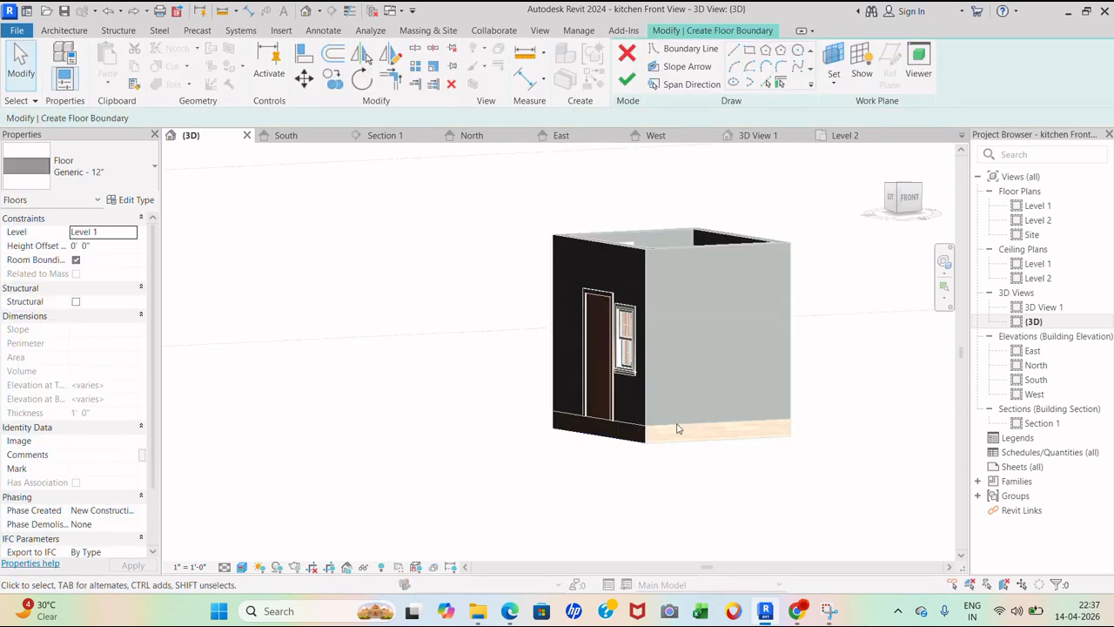
double_click(1041, 220)
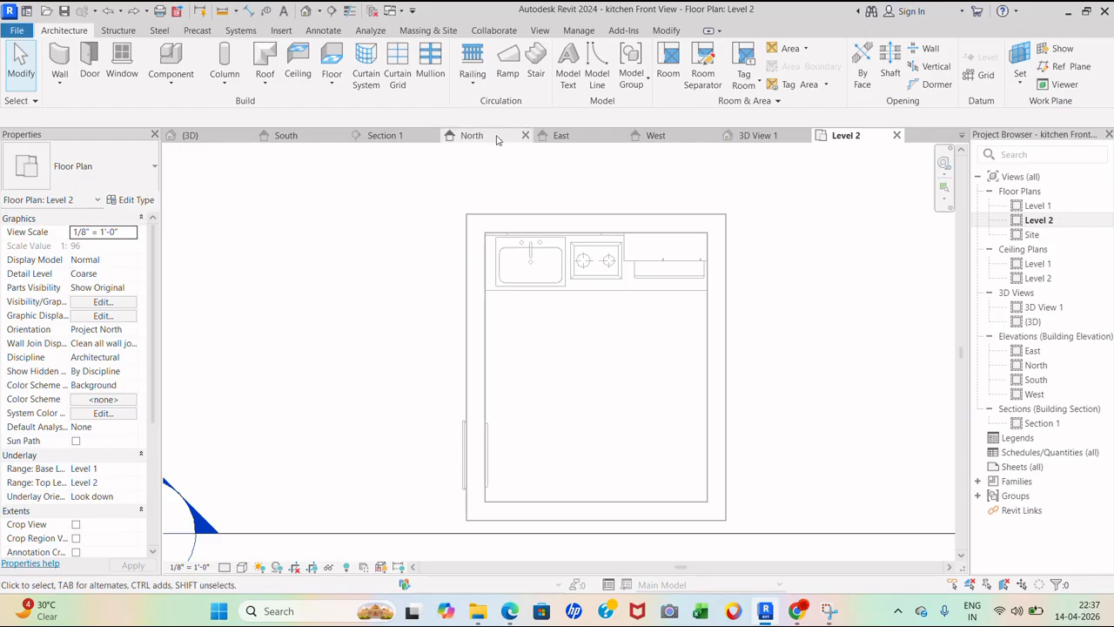
click(333, 84)
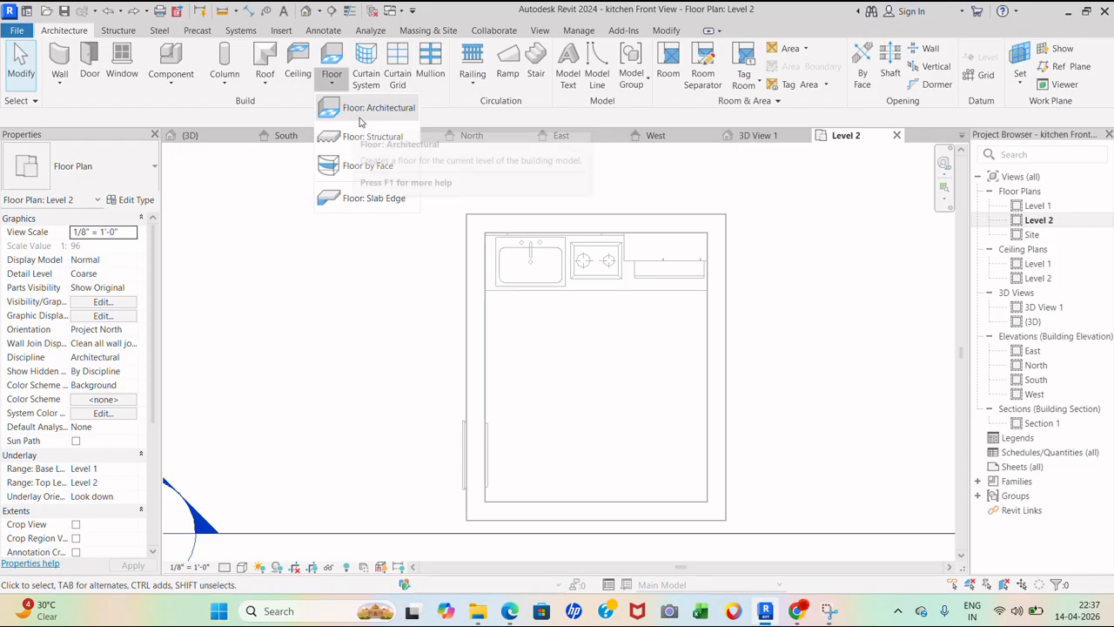
click(361, 108)
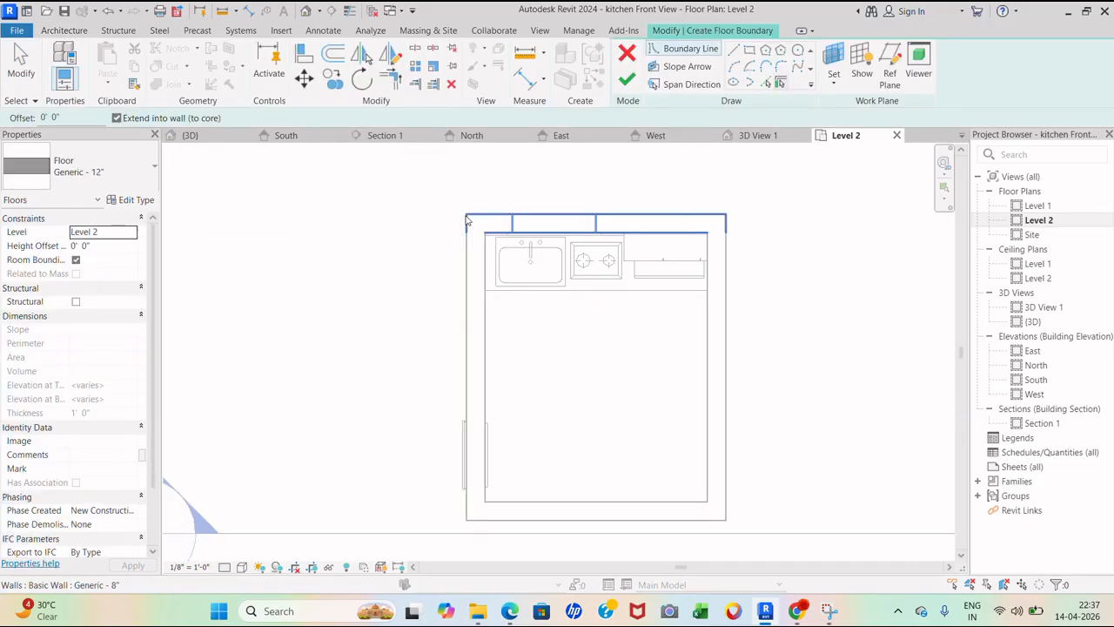
click(736, 52)
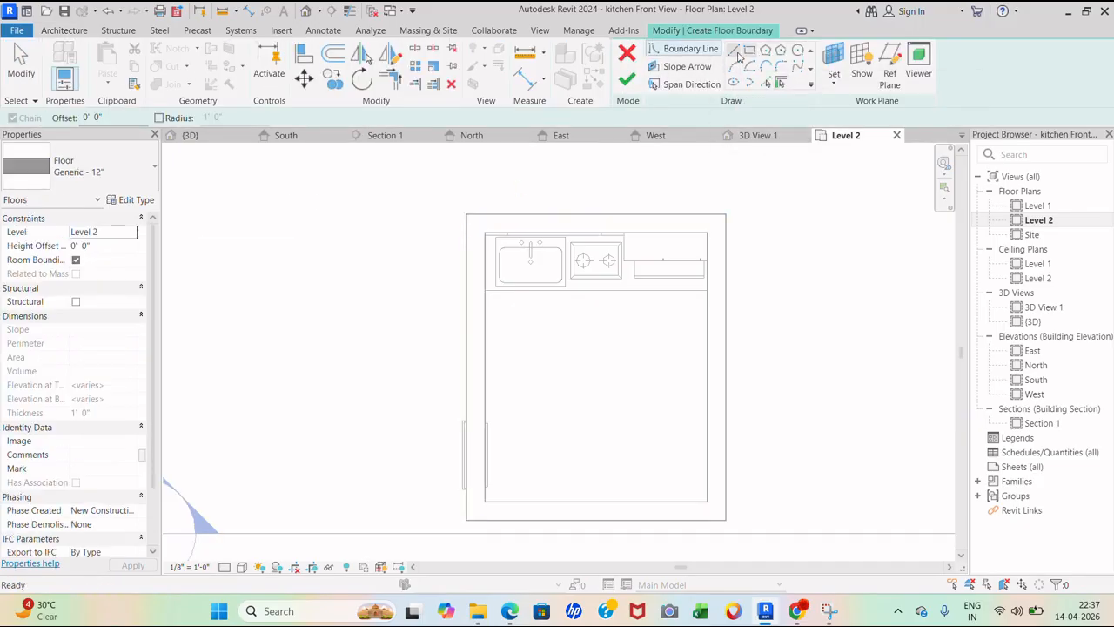
click(467, 214)
click(726, 519)
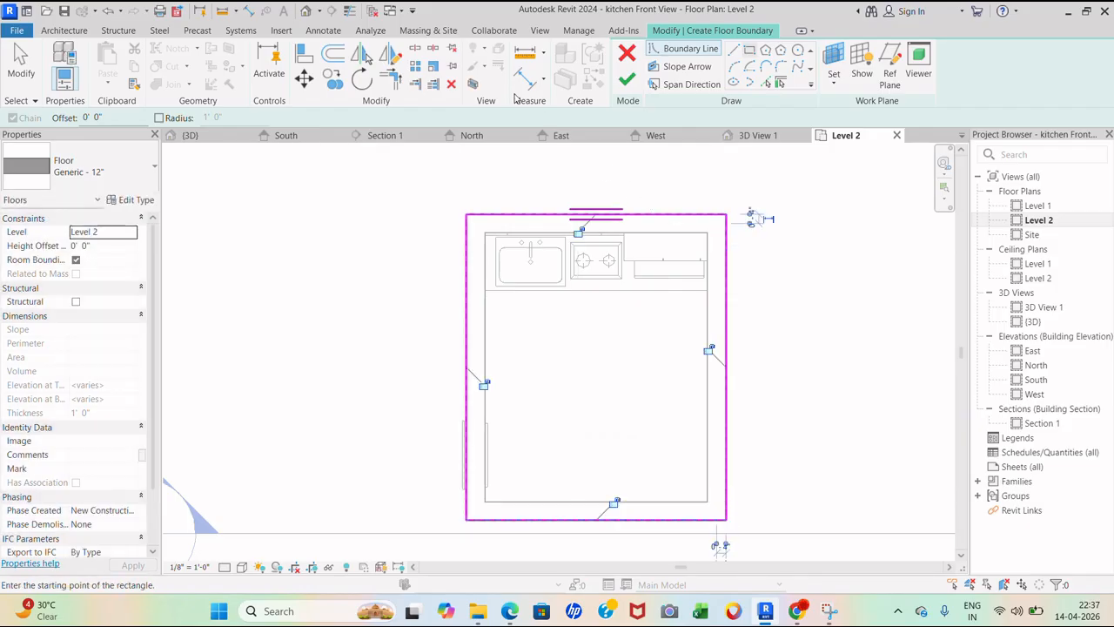
click(632, 82)
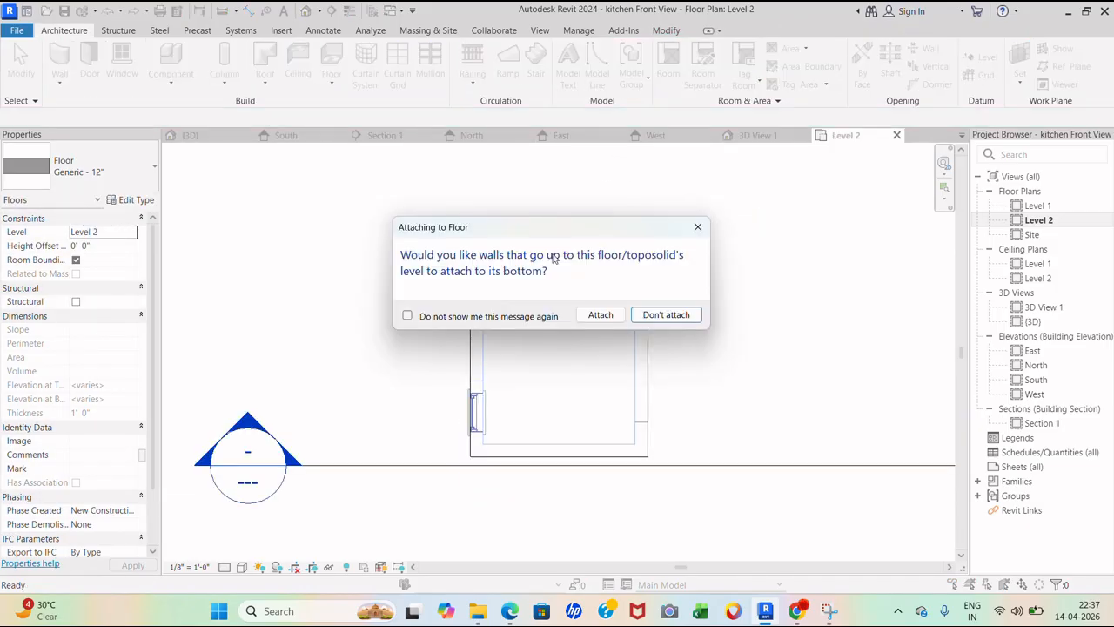
click(600, 314)
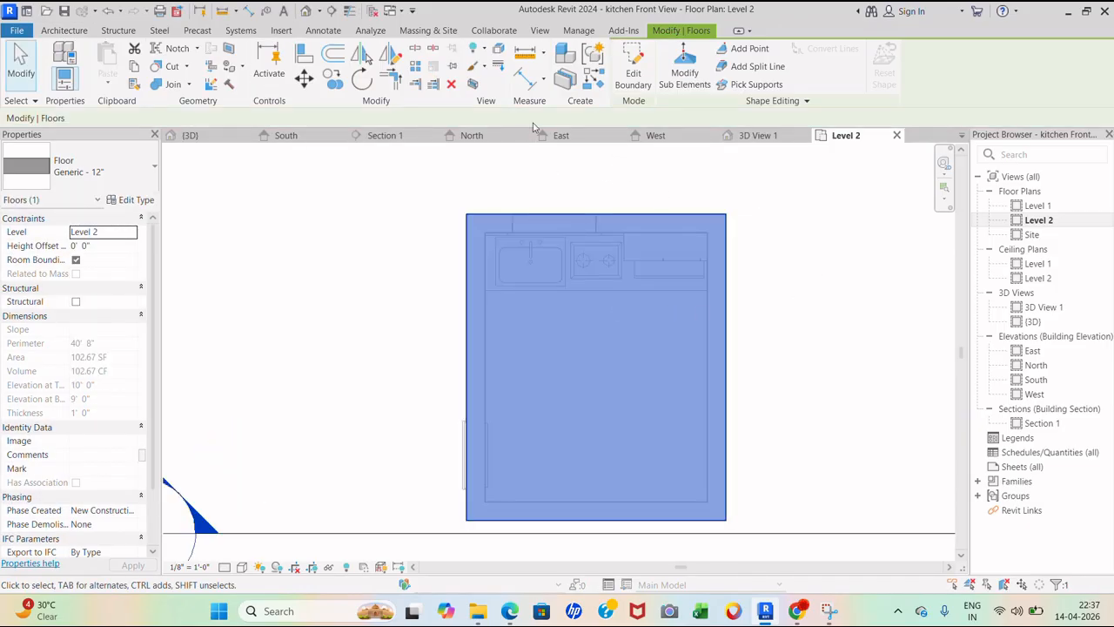
- From the floor type's structure layer, create a new material renamed '6 ceiling'
click(133, 200)
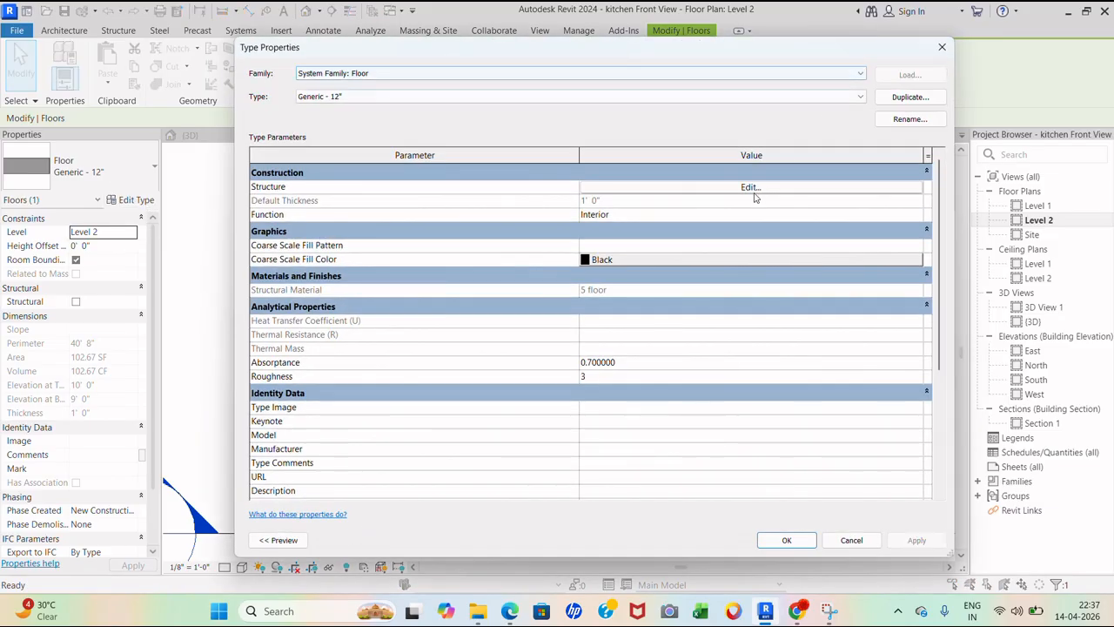
click(750, 187)
click(533, 185)
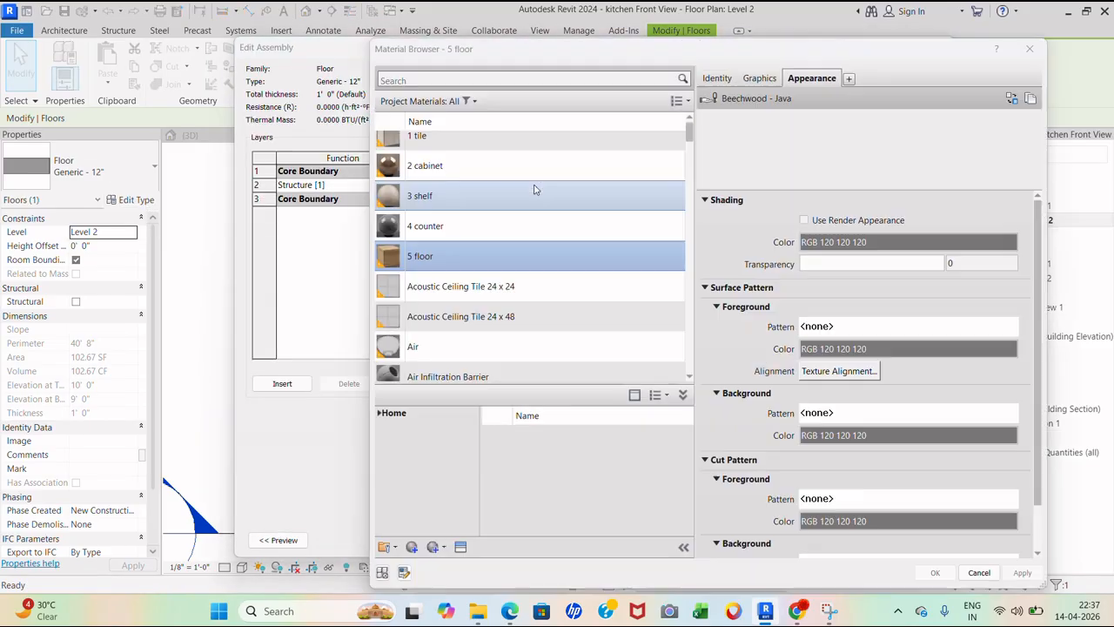
click(414, 547)
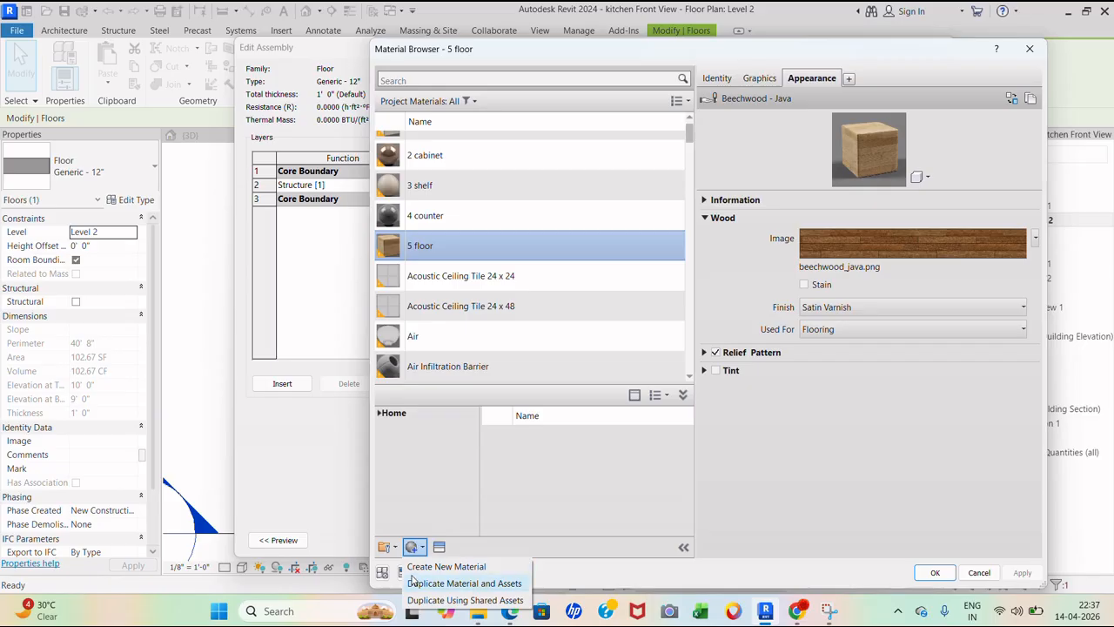
click(436, 564)
right_click(448, 252)
click(480, 310)
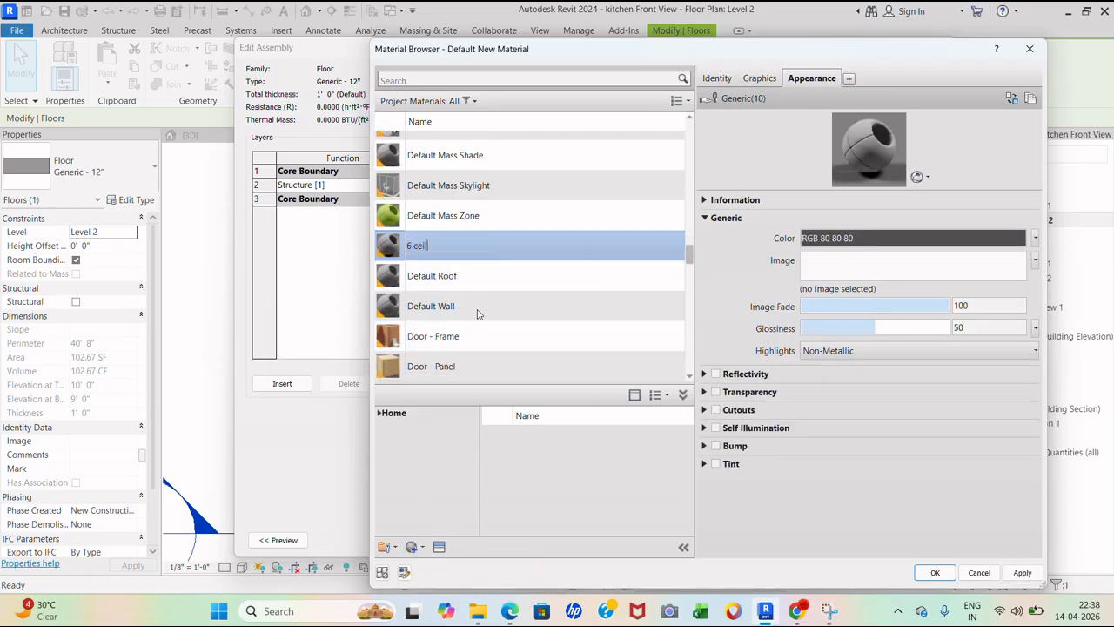
- Replace the '6 ceiling' appearance with the white dotted tile from the Ceiling library
click(438, 546)
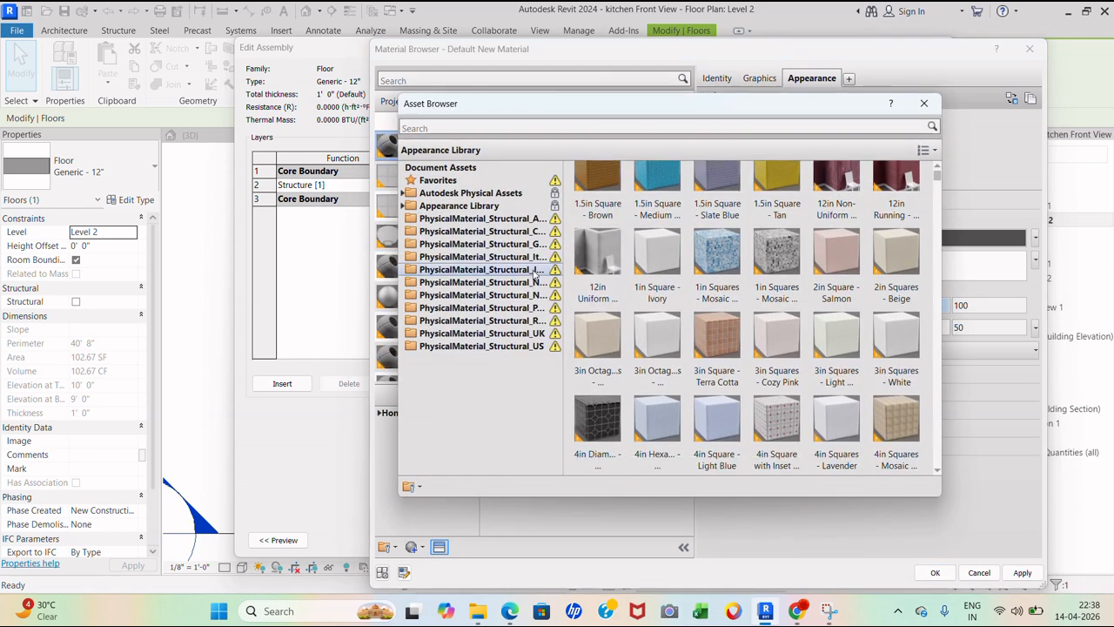
double_click(492, 208)
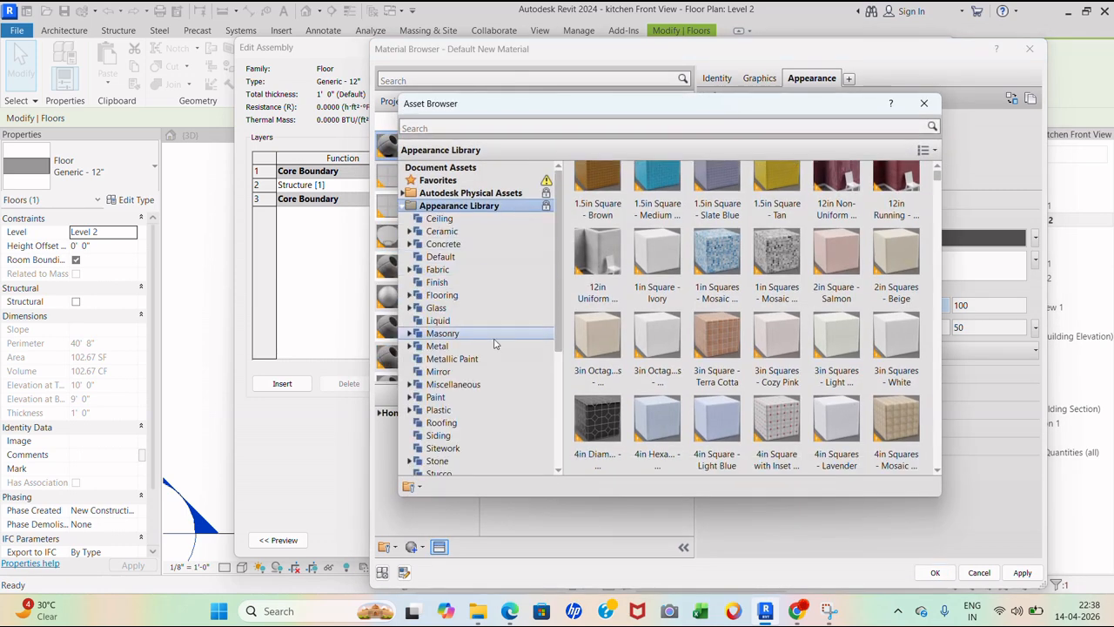
scroll(490, 348, down, 2)
scroll(483, 365, up, 2)
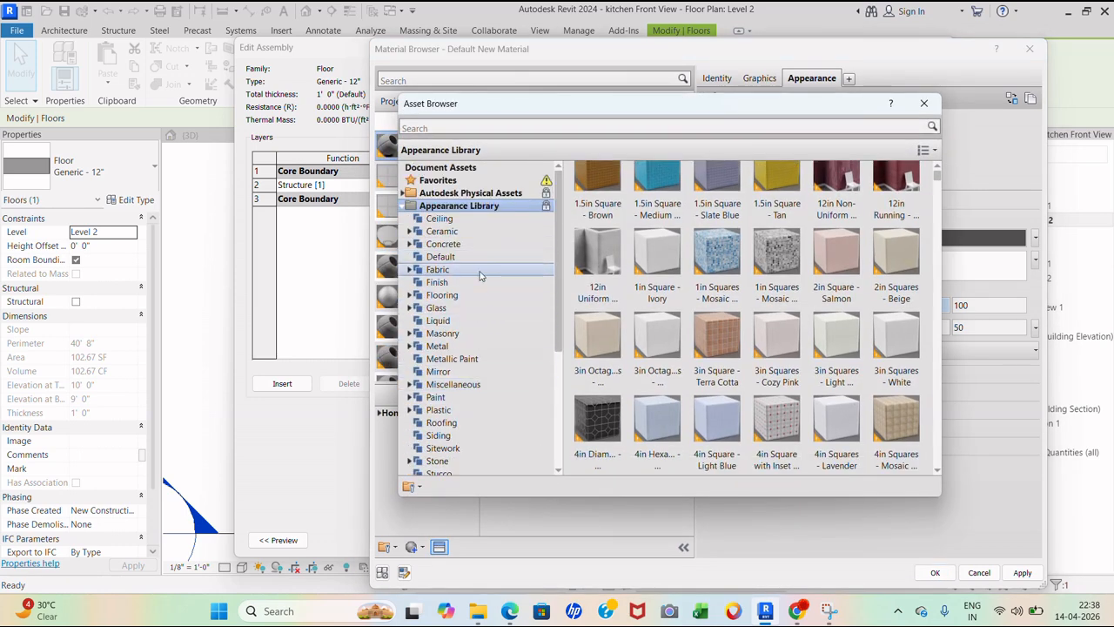
click(496, 219)
scroll(772, 319, down, 3)
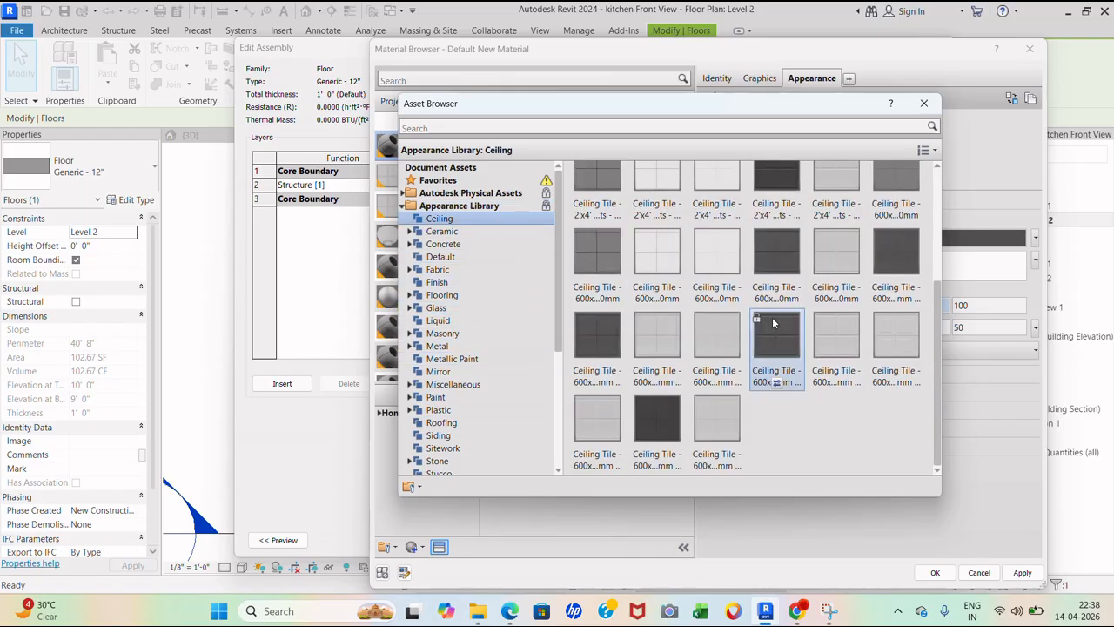
click(719, 383)
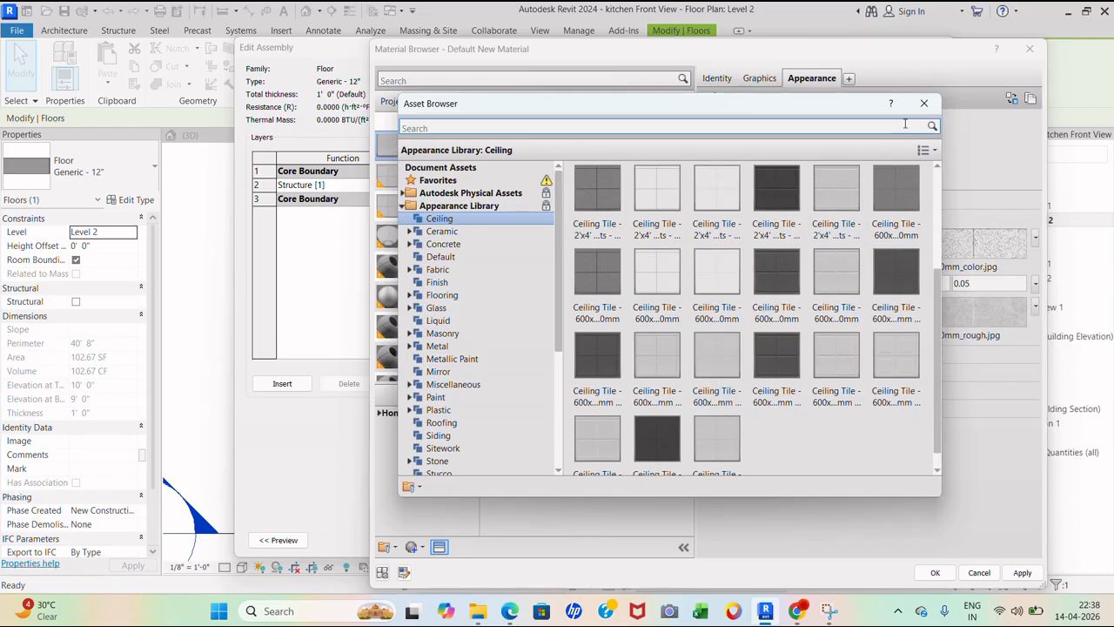
click(925, 103)
- Review the appearance's texture settings, then confirm the material, layer assembly and type properties
click(871, 244)
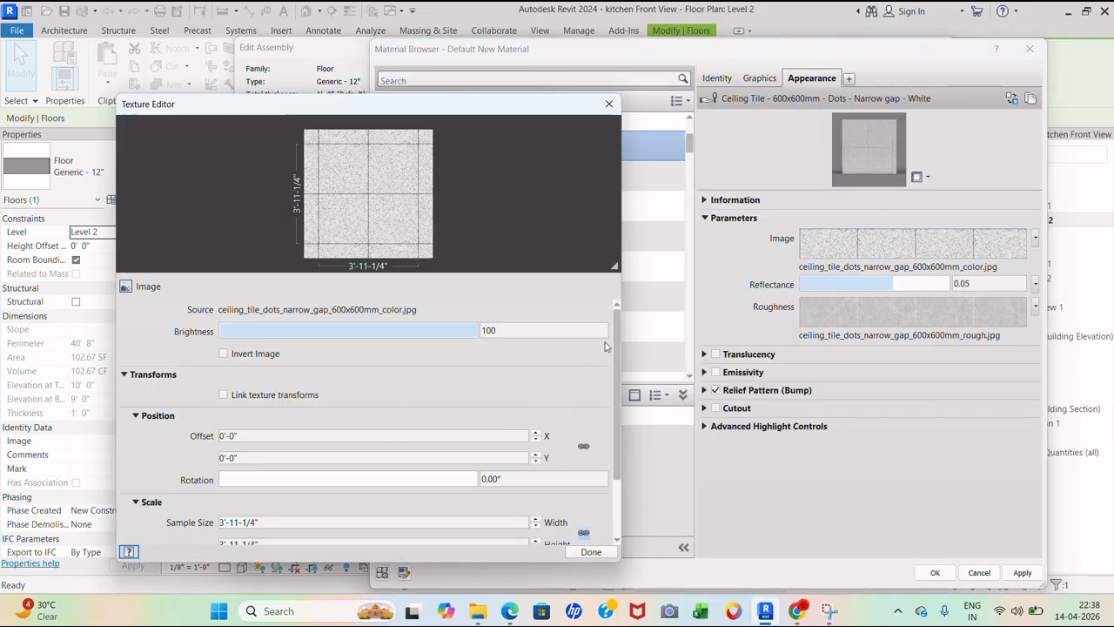
scroll(605, 342, down, 5)
click(591, 552)
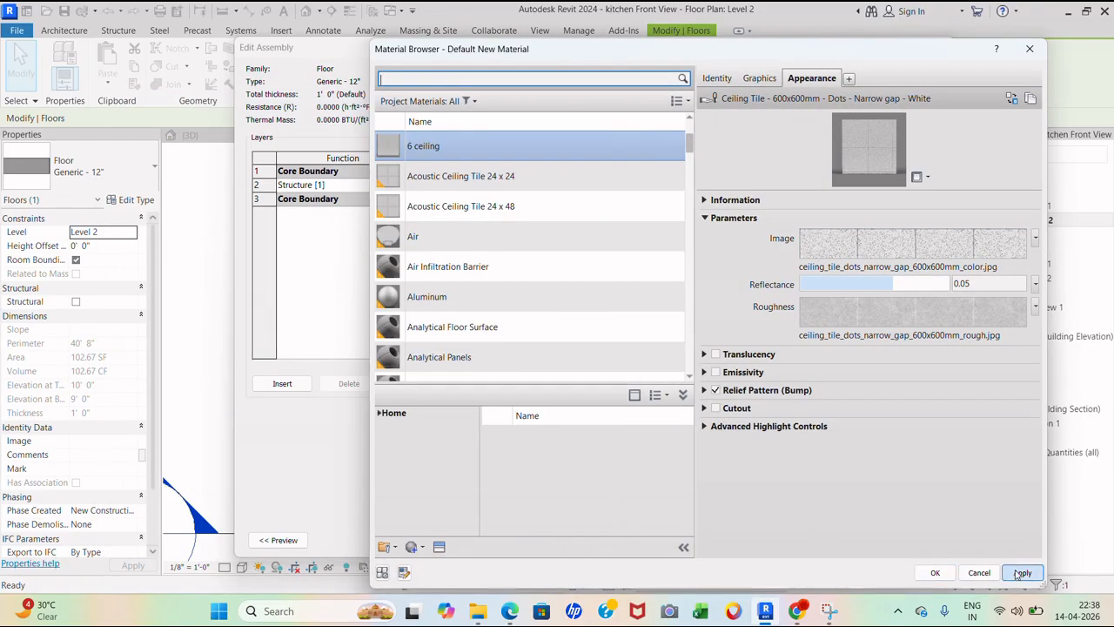
click(935, 572)
click(771, 528)
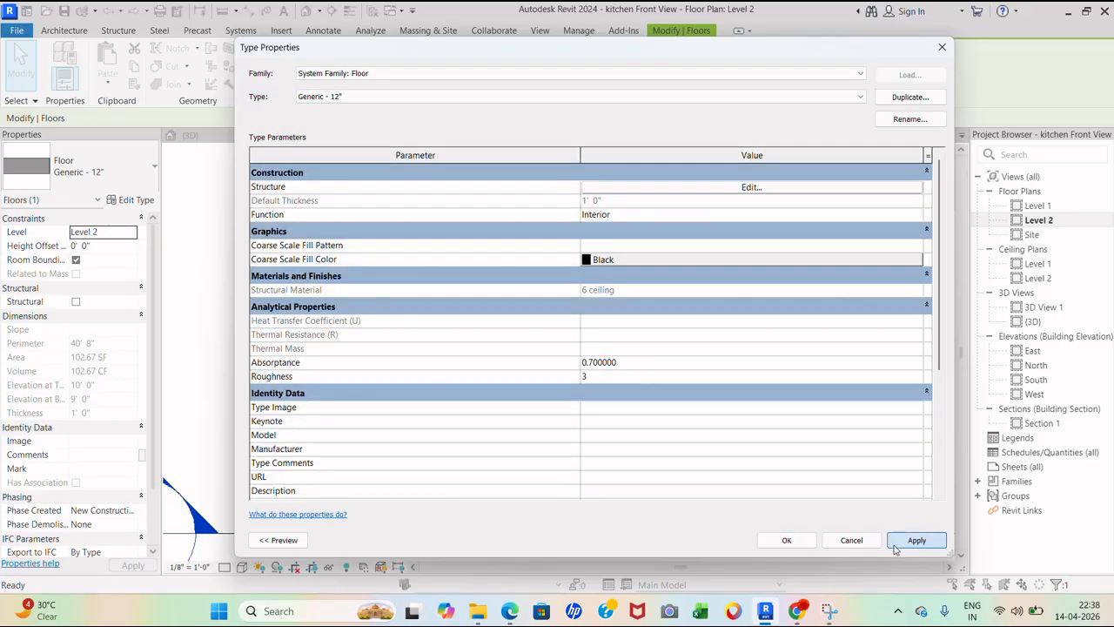
click(786, 540)
- Open 3D View 1 and widen its crop region to show the whole kitchen wall
click(787, 340)
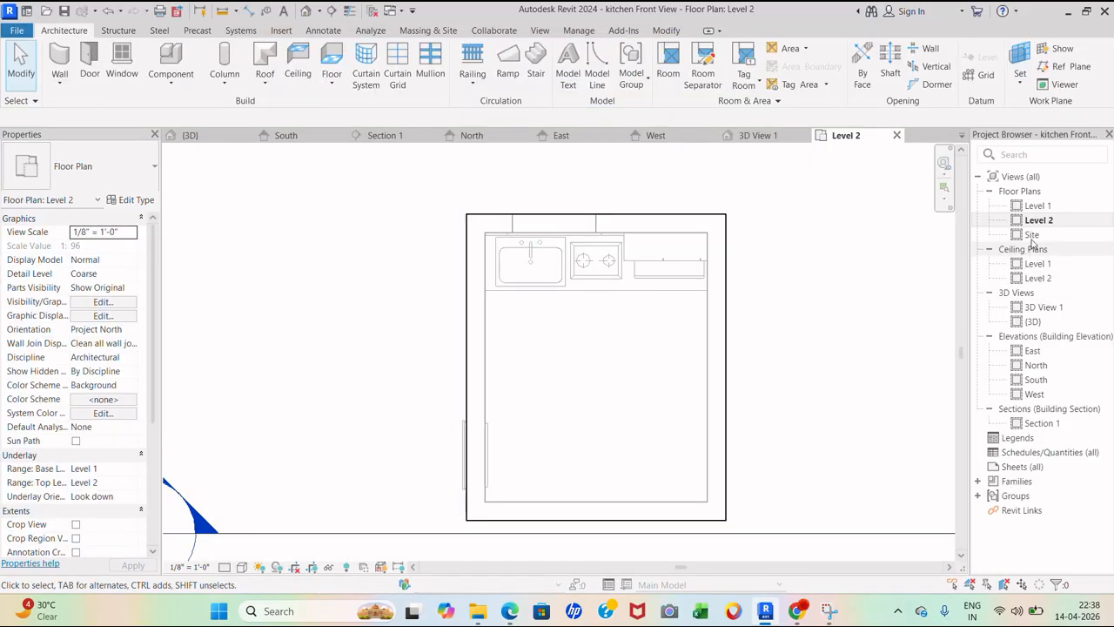
double_click(1044, 308)
click(583, 457)
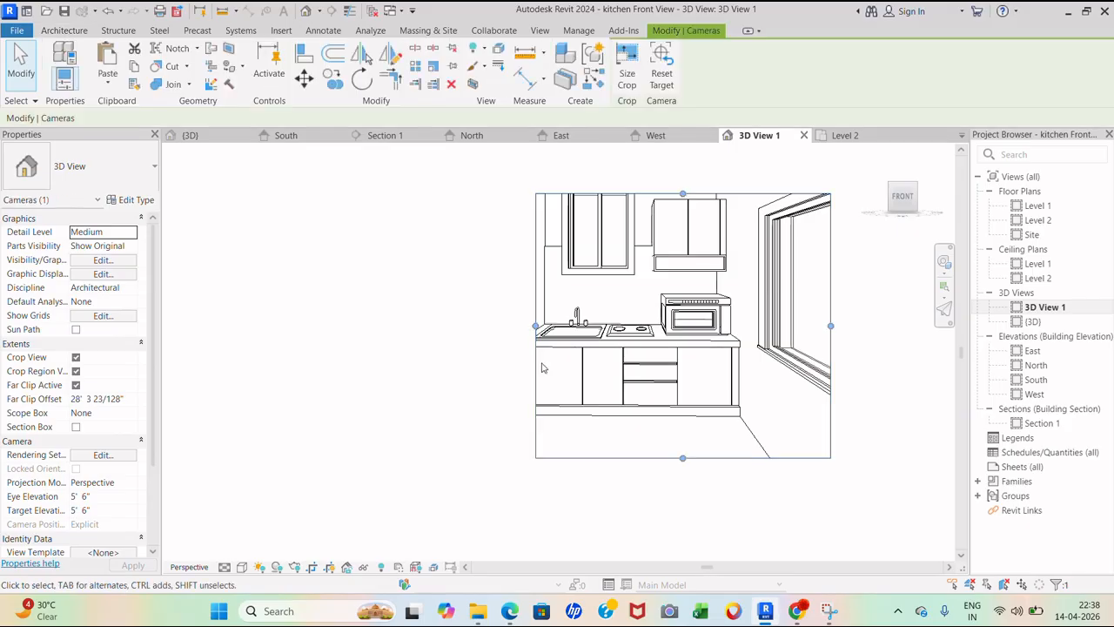
drag(535, 326, 428, 325)
scroll(615, 222, up, 4)
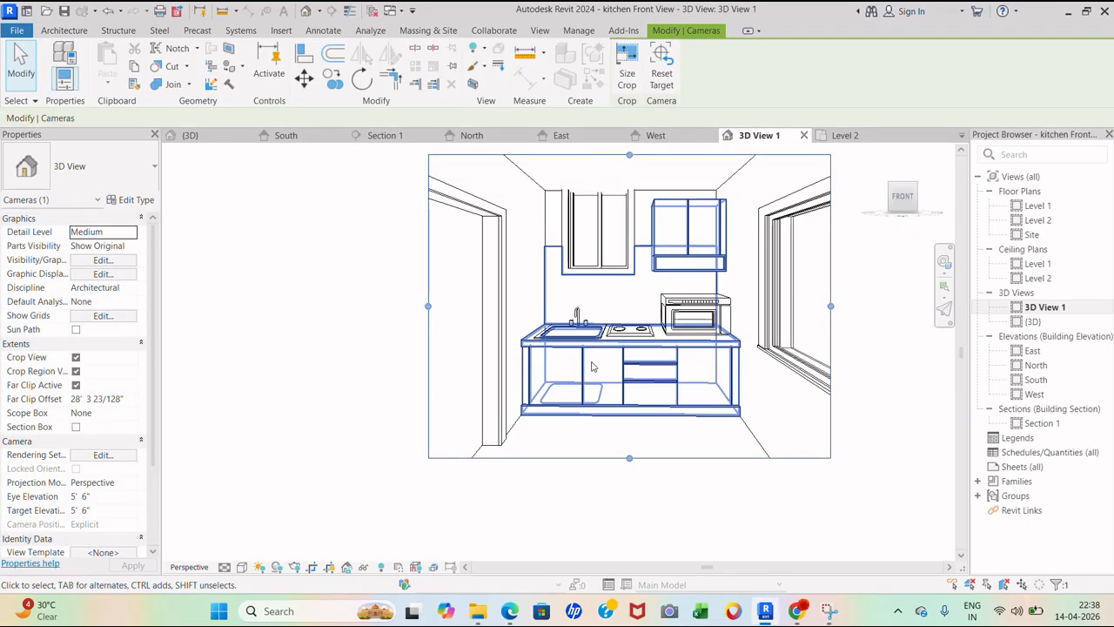
- Give the sink window a duplicated '0915 x 900' type with a Height of 3'
click(614, 278)
scroll(623, 355, down, 1)
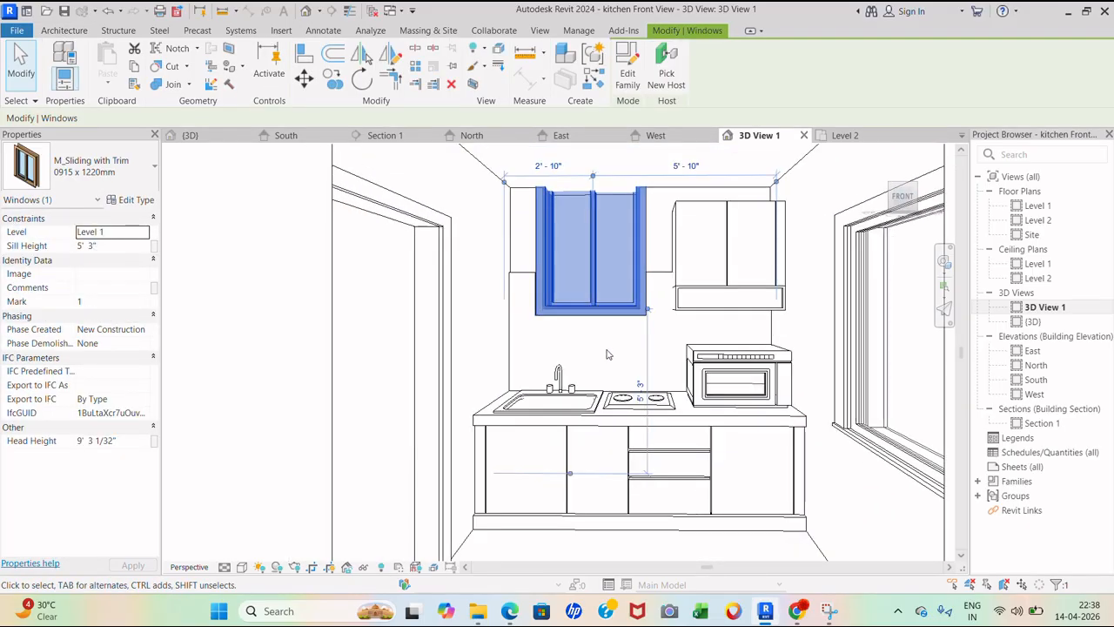
scroll(625, 345, down, 2)
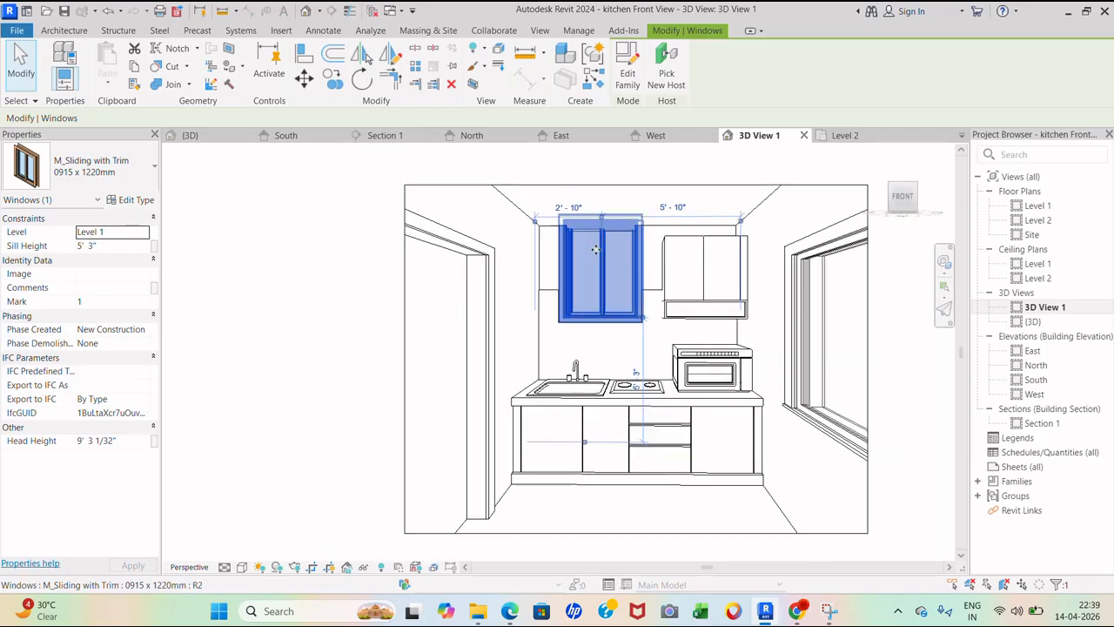
click(91, 170)
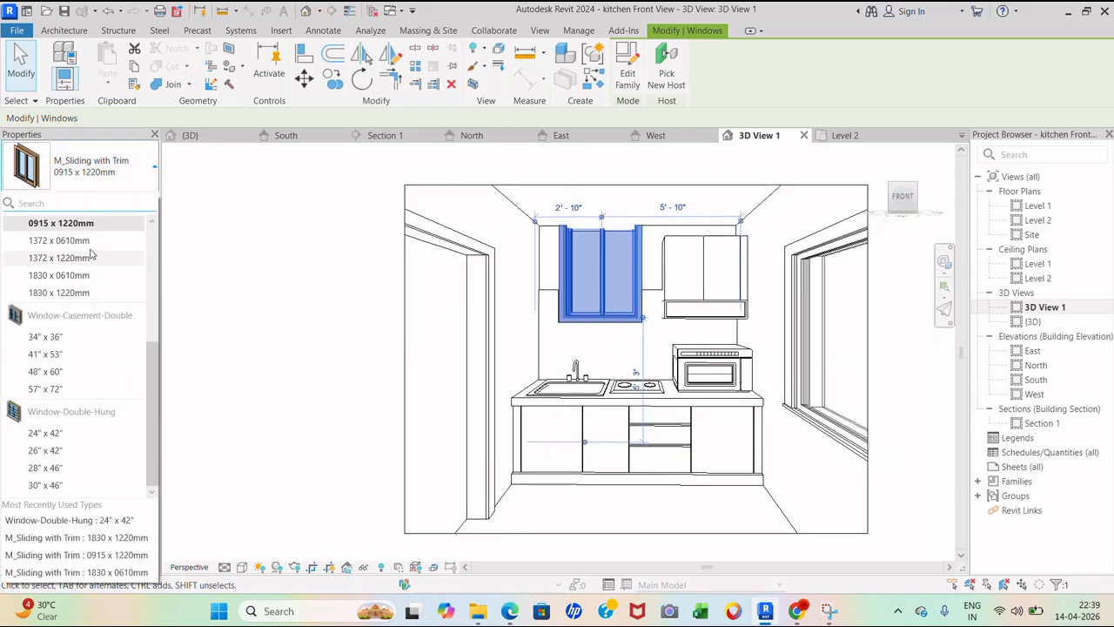
click(126, 182)
click(131, 199)
click(910, 97)
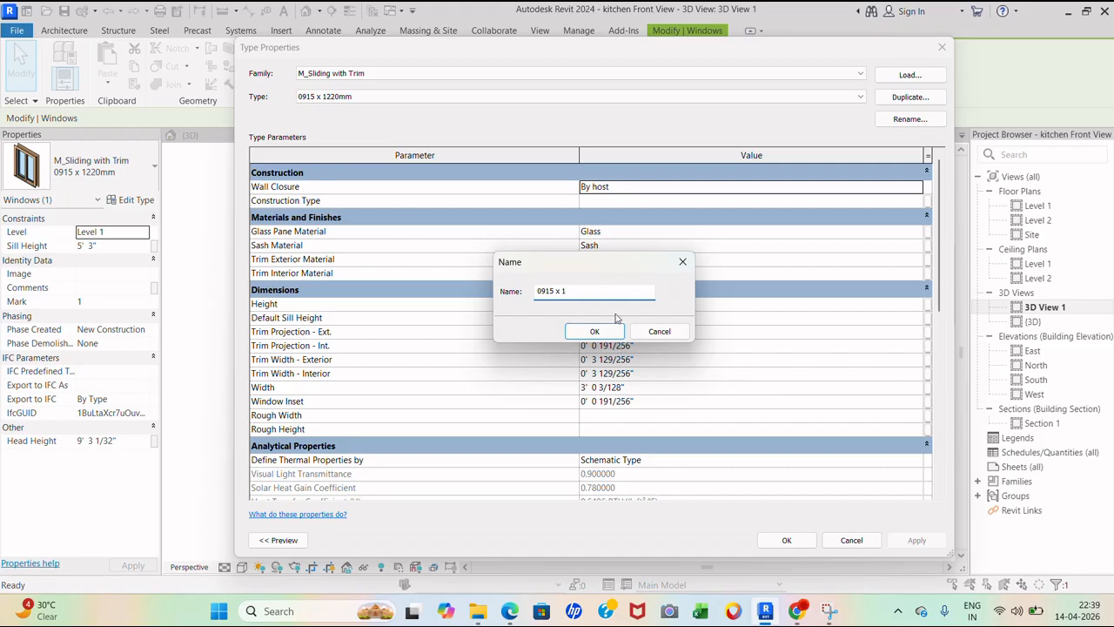
click(594, 333)
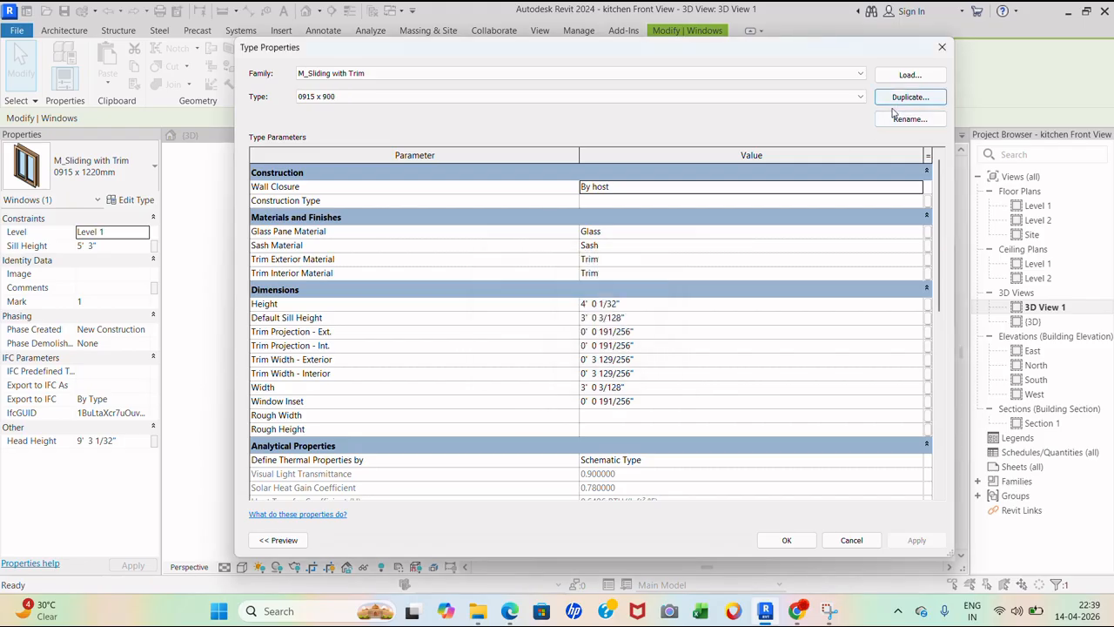
scroll(642, 366, down, 2)
scroll(592, 318, up, 1)
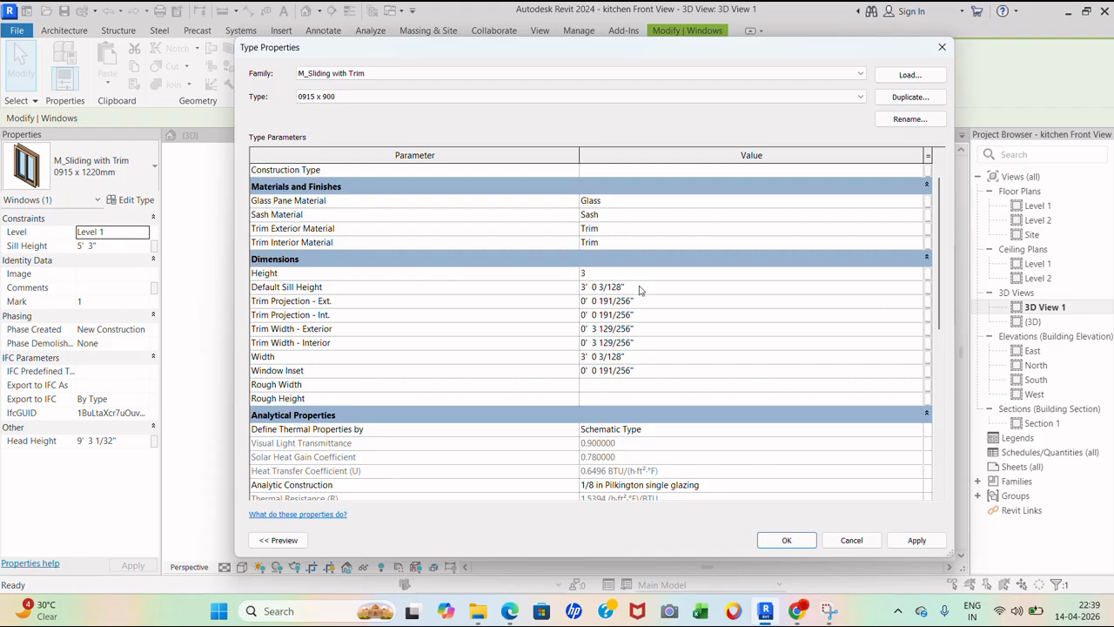
click(788, 543)
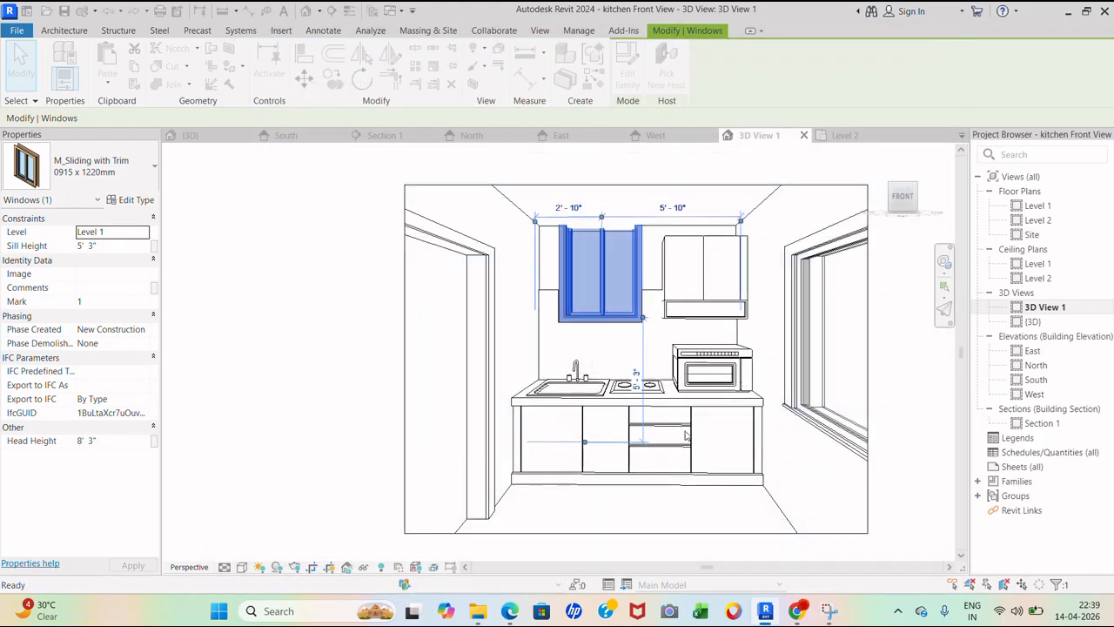
- Lower the sink window to a 4' 3" sill height
scroll(659, 319, up, 3)
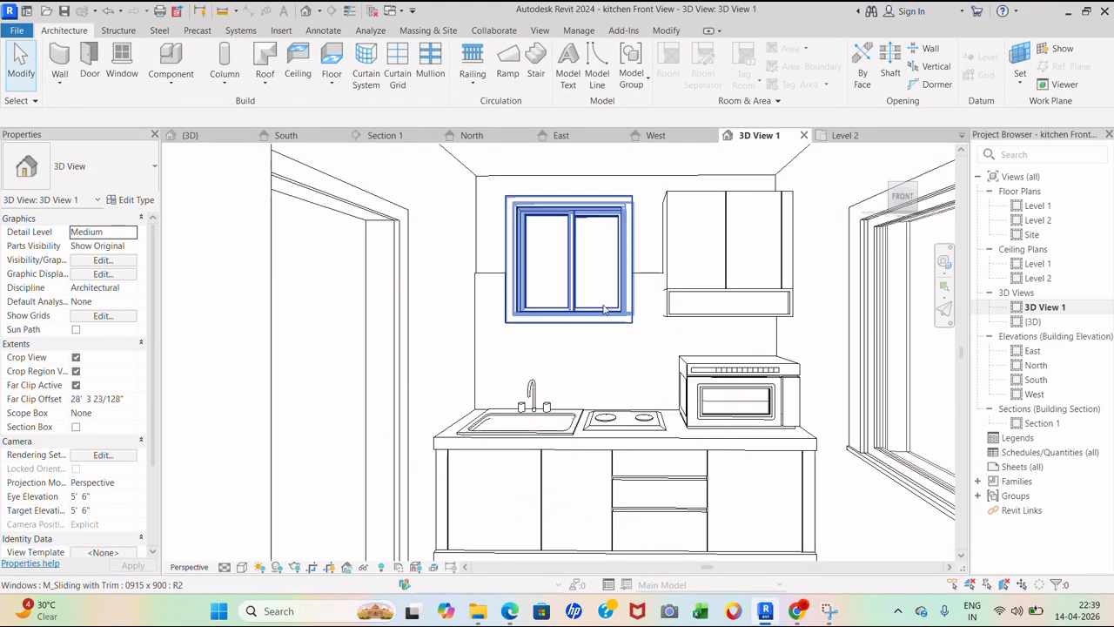
click(612, 311)
key(Down)
key(Down)
key(Down)
key(Down)
key(Down)
key(Down)
key(Down)
key(Down)
key(Down)
key(Down)
key(Down)
key(Down)
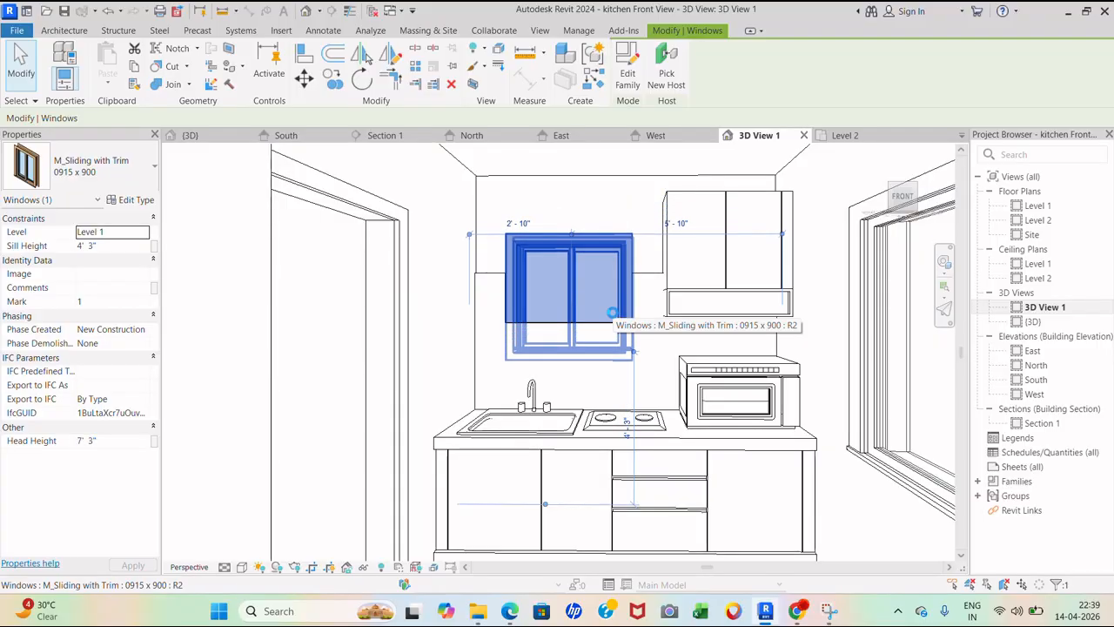
key(Escape)
- Edit the kitchen furniture in place and trim the backsplash to the window's bottom edge
click(729, 323)
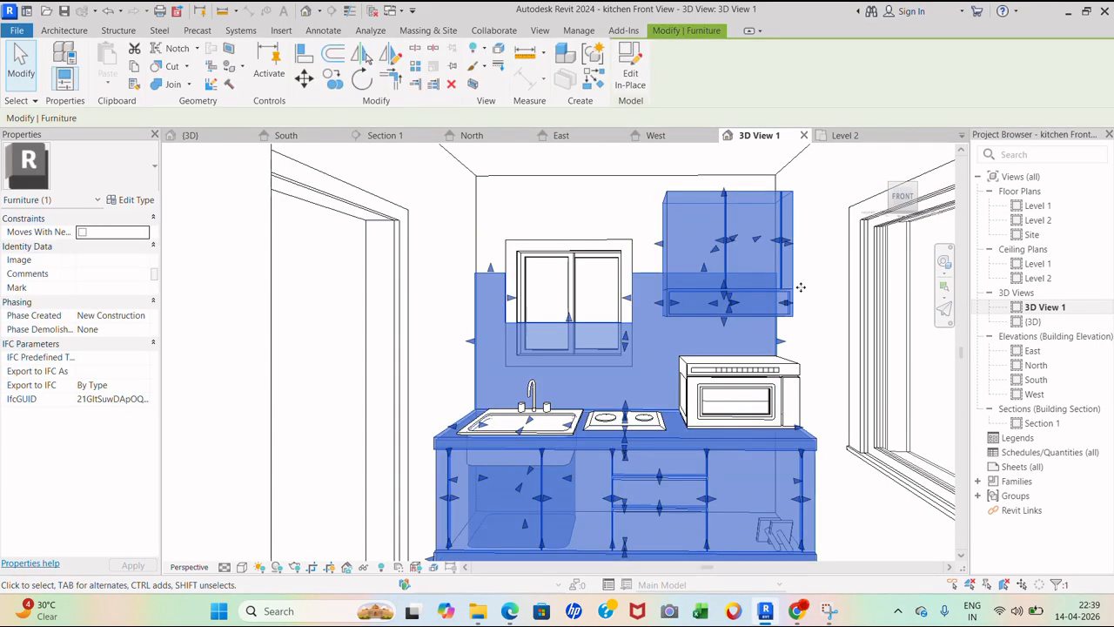
click(824, 274)
click(654, 276)
scroll(586, 341, up, 1)
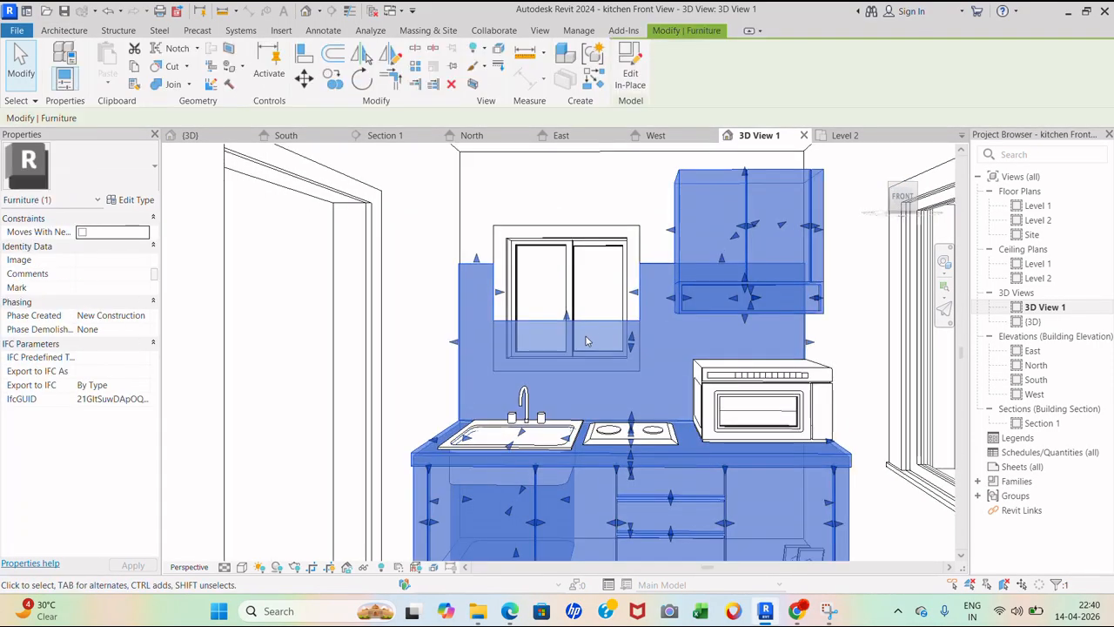
key(Escape)
scroll(644, 274, up, 1)
click(645, 272)
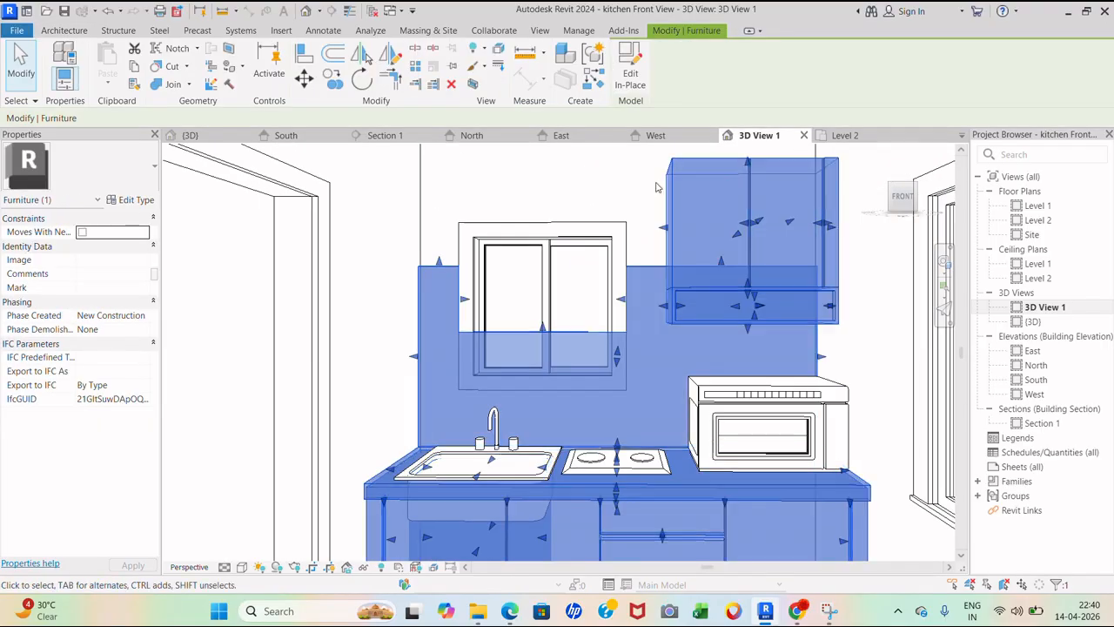
click(632, 70)
click(551, 399)
scroll(551, 399, up, 1)
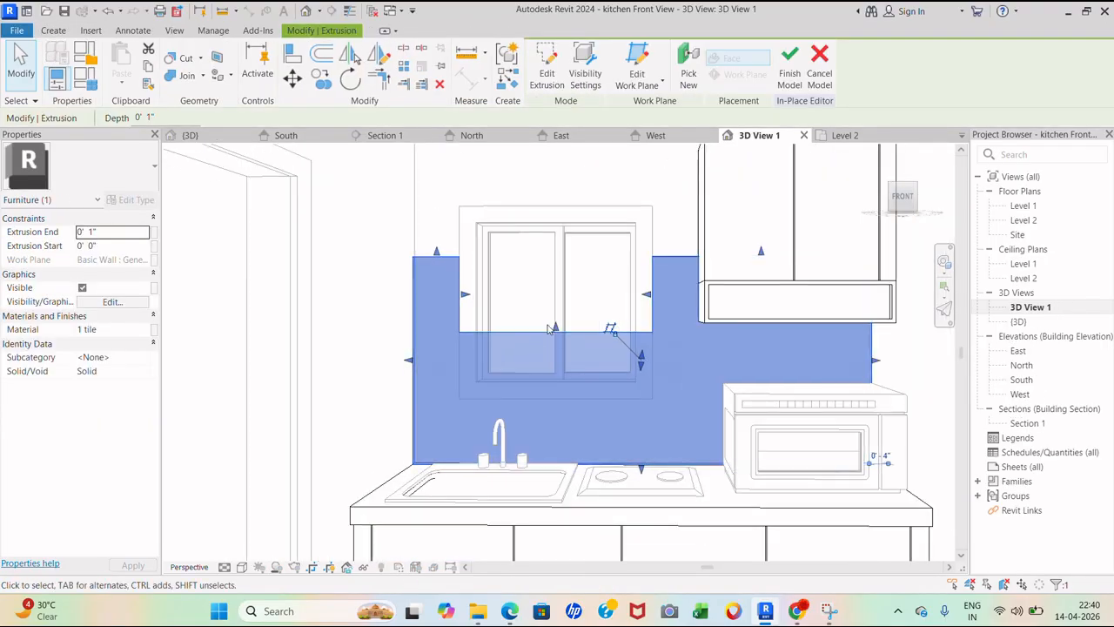
drag(551, 400, 551, 400)
click(676, 197)
- Drop the wall cabinet slightly and finish the in-place model
scroll(599, 317, down, 3)
scroll(598, 318, up, 1)
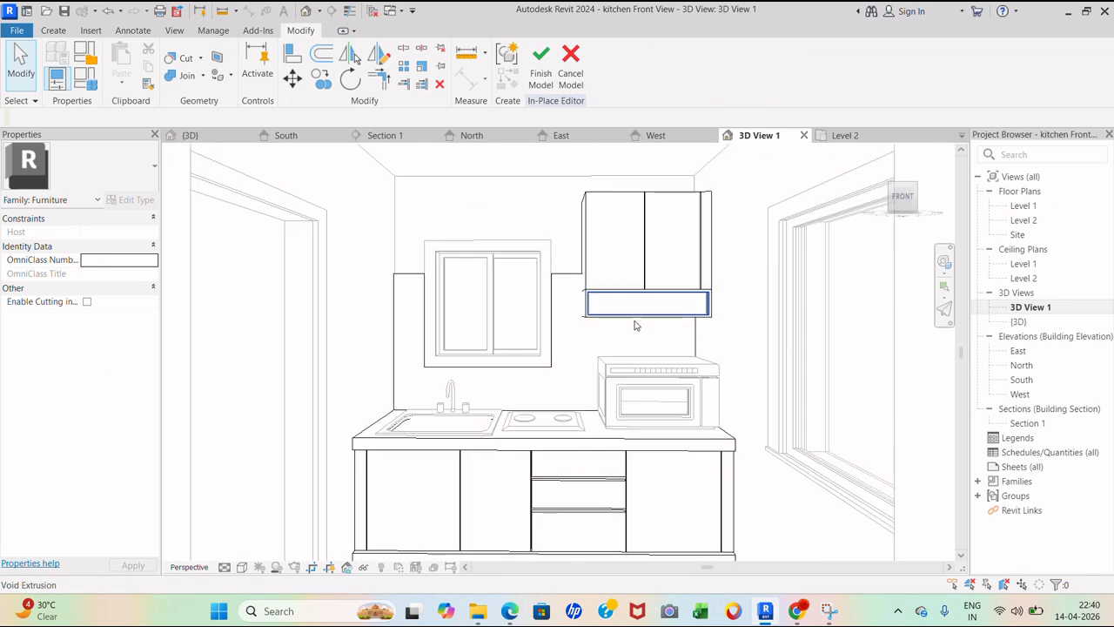
drag(568, 182, 750, 341)
key(Down)
key(Down)
key(Down)
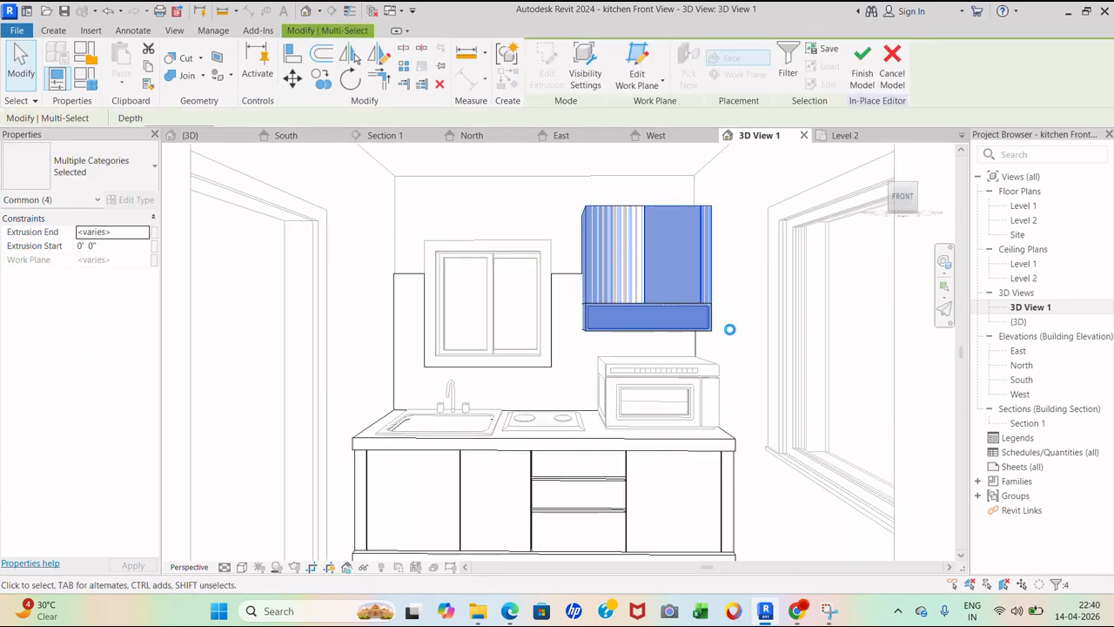
click(739, 314)
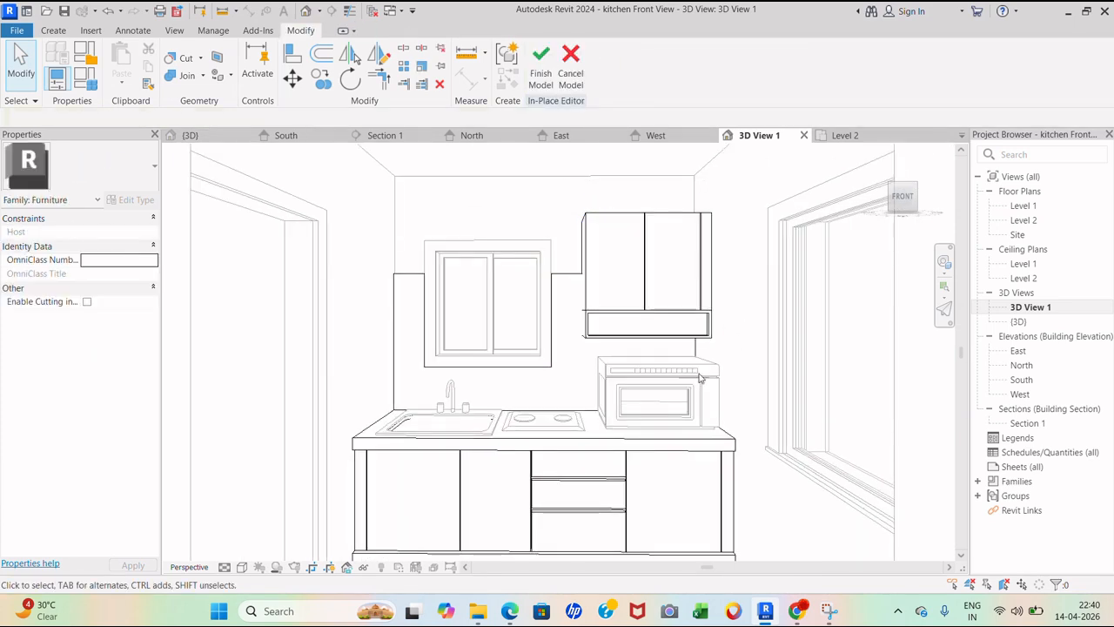
click(540, 61)
- Delete the microwave and slide the cooktop further right along the counter
click(696, 400)
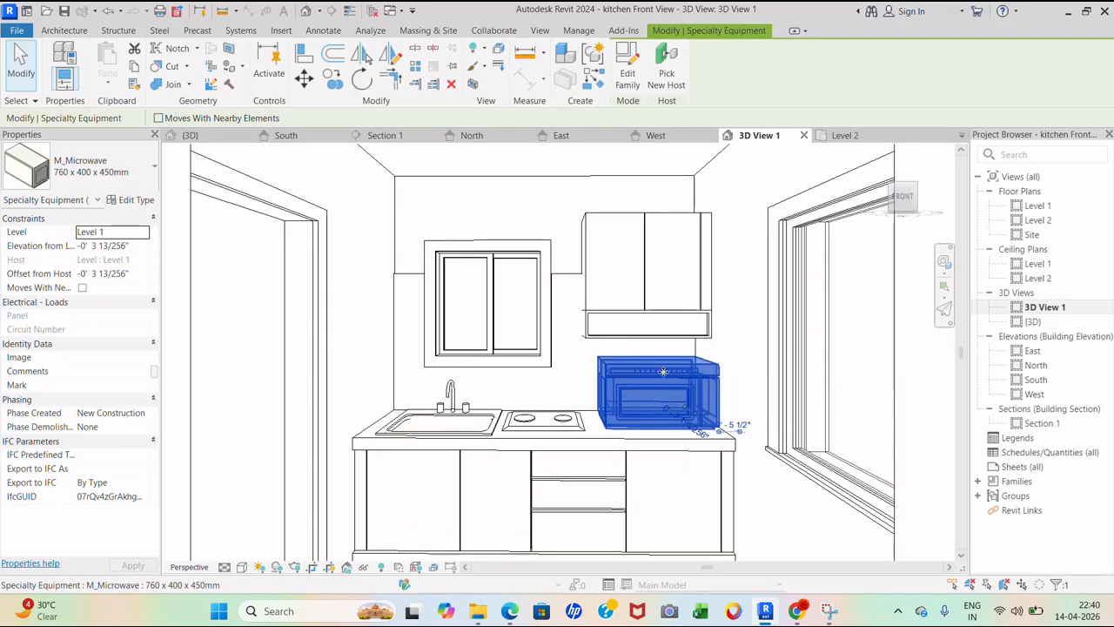
key(Delete)
drag(581, 433, 641, 430)
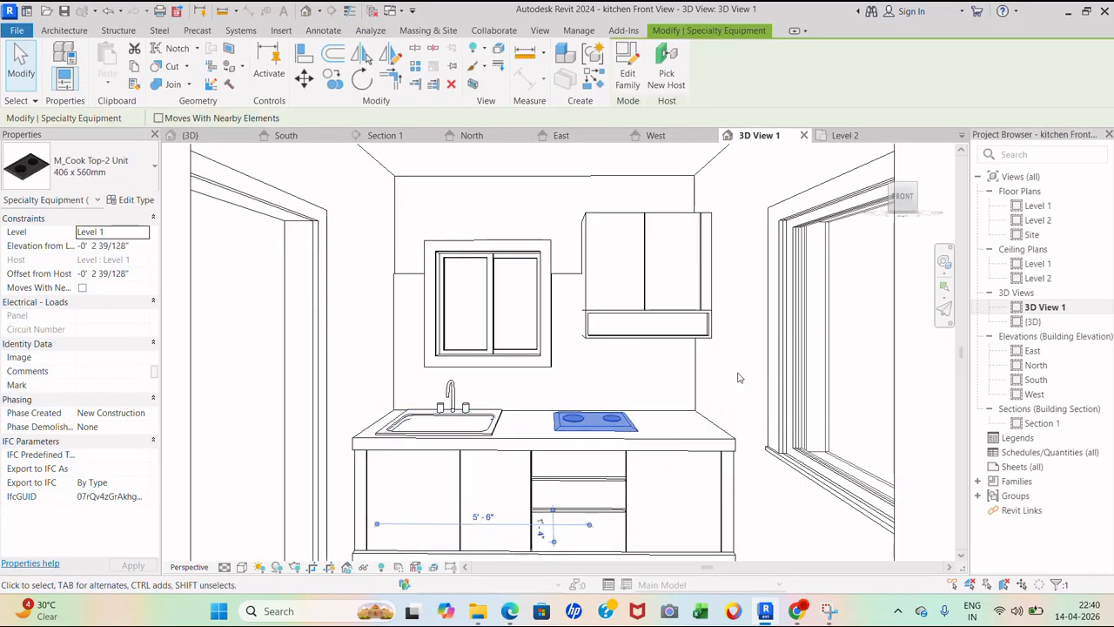
- Swap the cooktop to M_Cook Top-4 Unit : 0915 x 500mm and orbit to check it
click(154, 165)
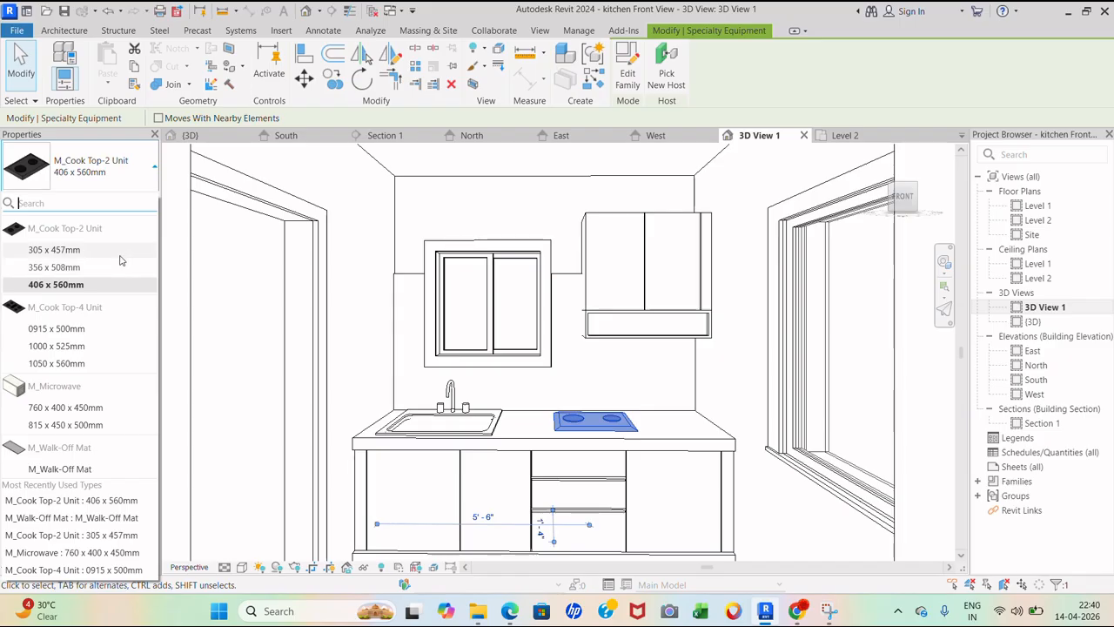
click(116, 328)
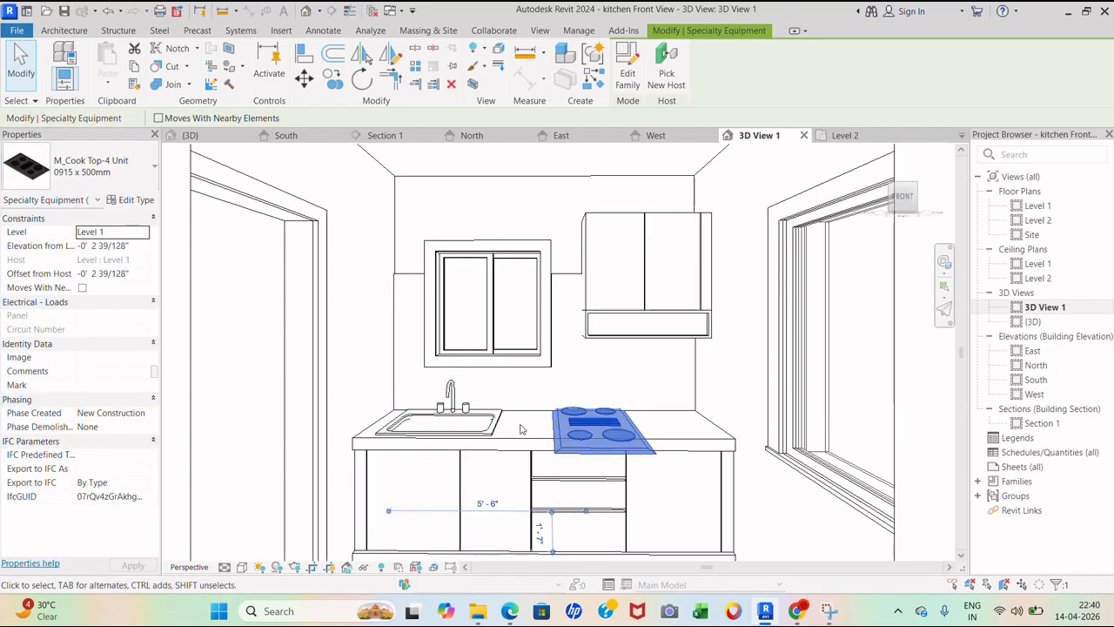
scroll(592, 426, up, 4)
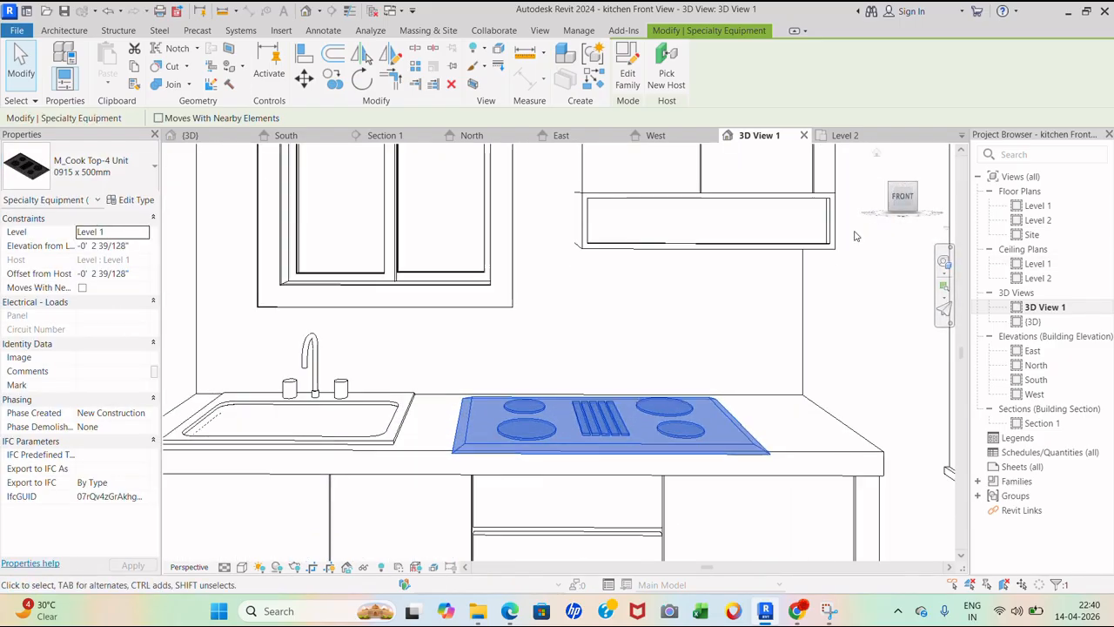
shift+middle_drag(855, 236, 645, 410)
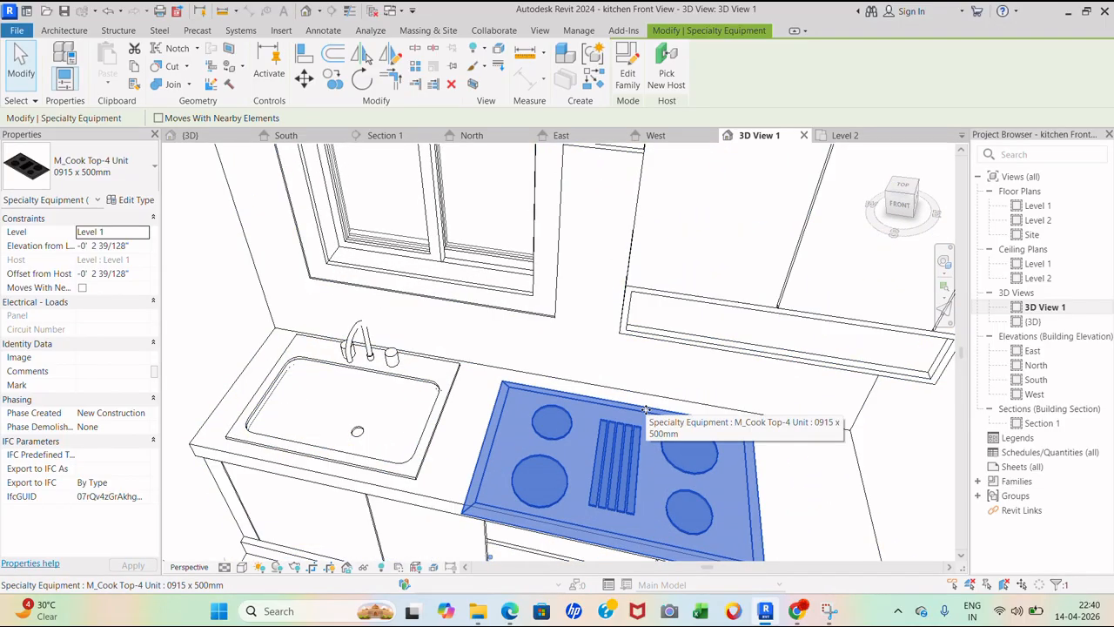
scroll(653, 417, down, 8)
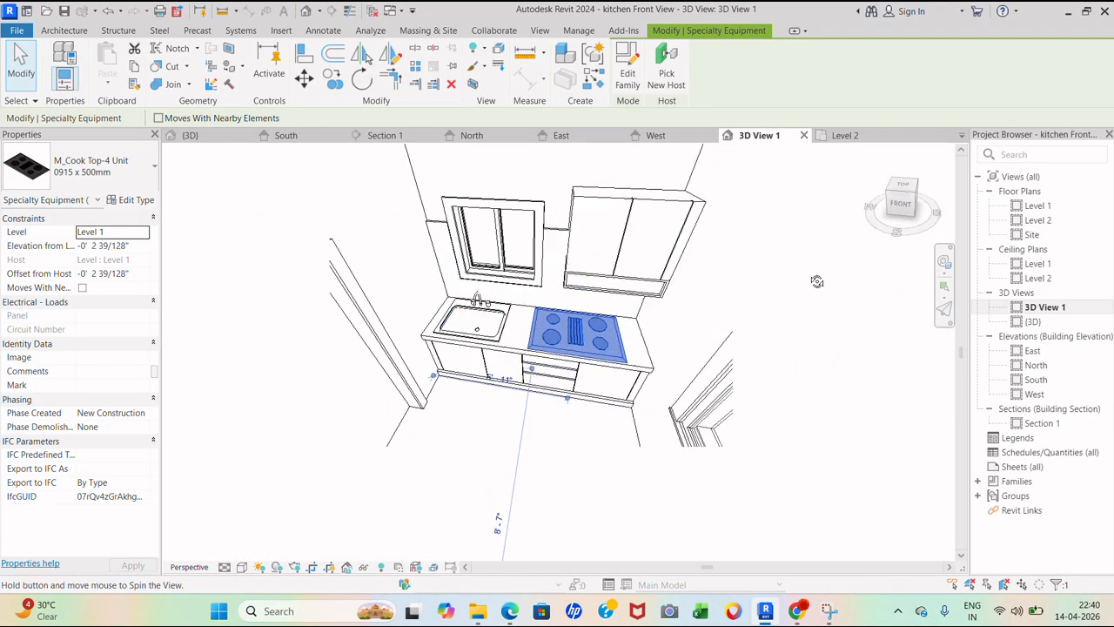
shift+middle_drag(818, 281, 746, 241)
scroll(740, 249, down, 2)
right_click(1048, 309)
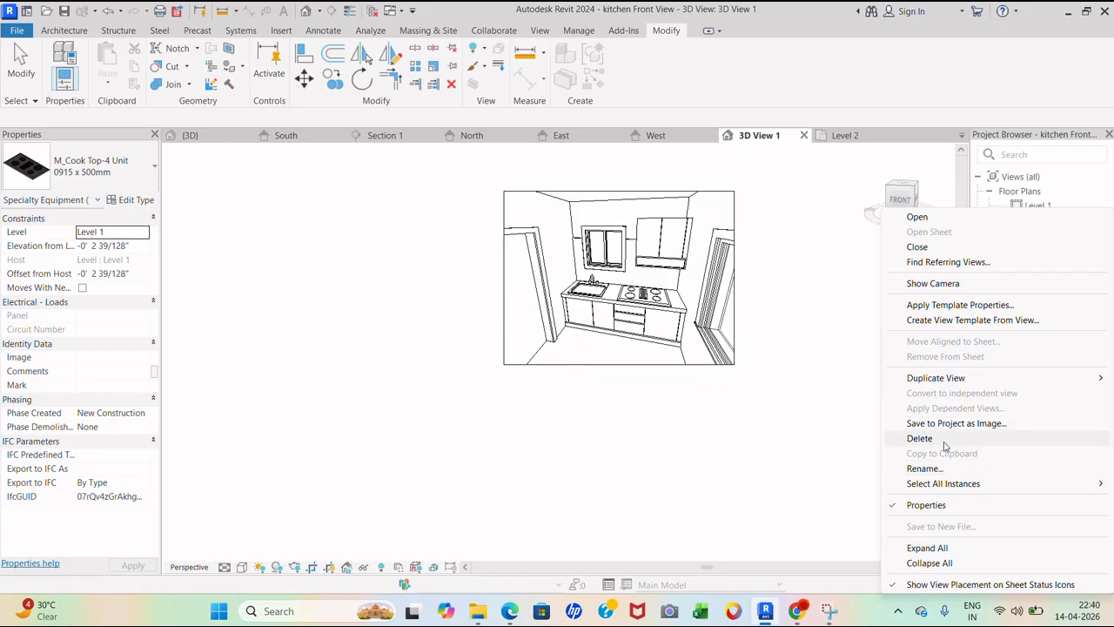
- Delete the existing 3D View 1 from the Project Browser
click(934, 285)
right_click(1048, 310)
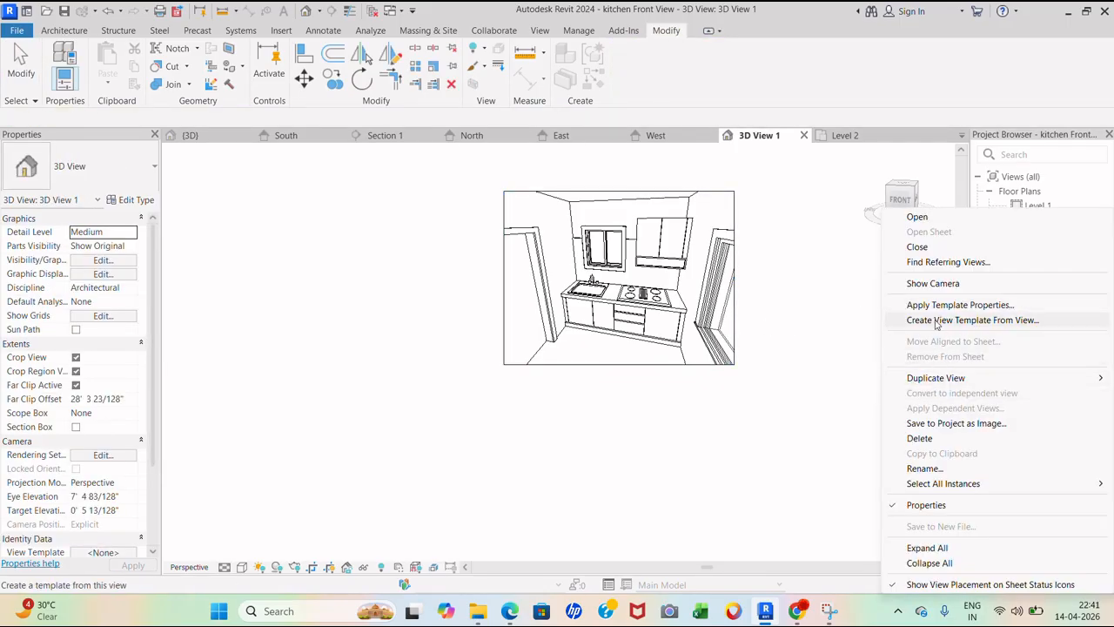
click(919, 438)
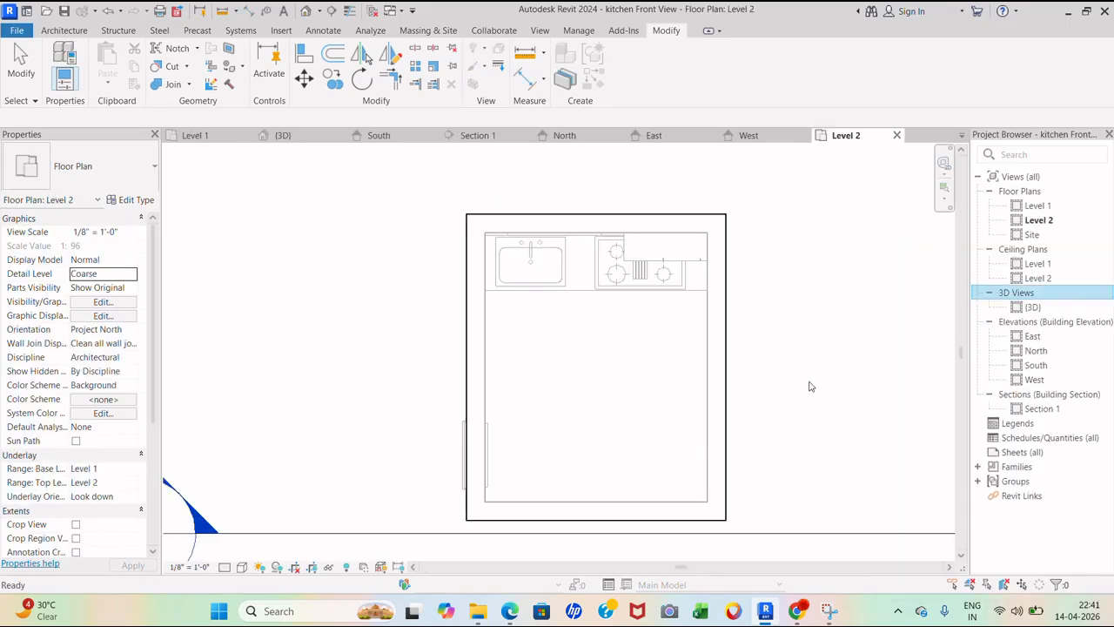
- Place a camera looking from the kitchen front to the back counter and enlarge its frame
click(319, 10)
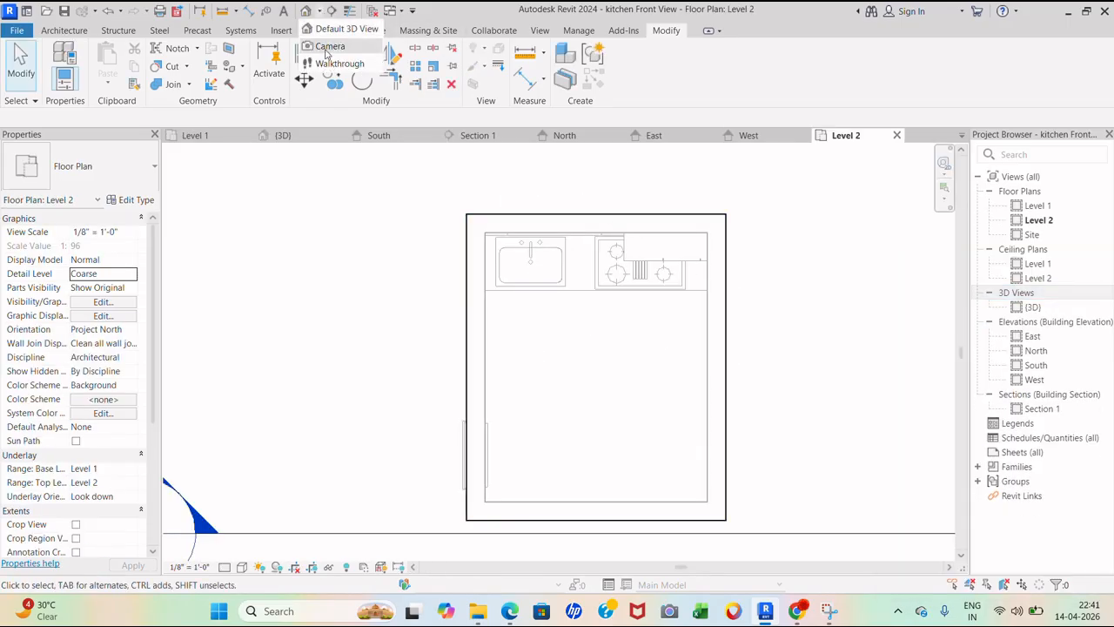
click(320, 42)
click(593, 497)
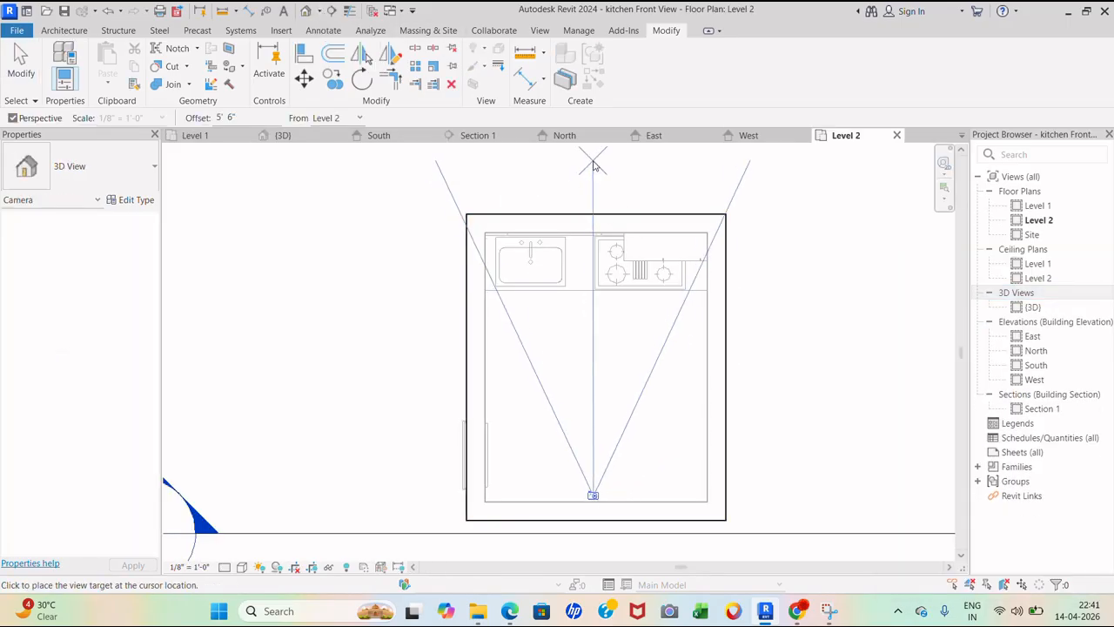
scroll(614, 402, down, 3)
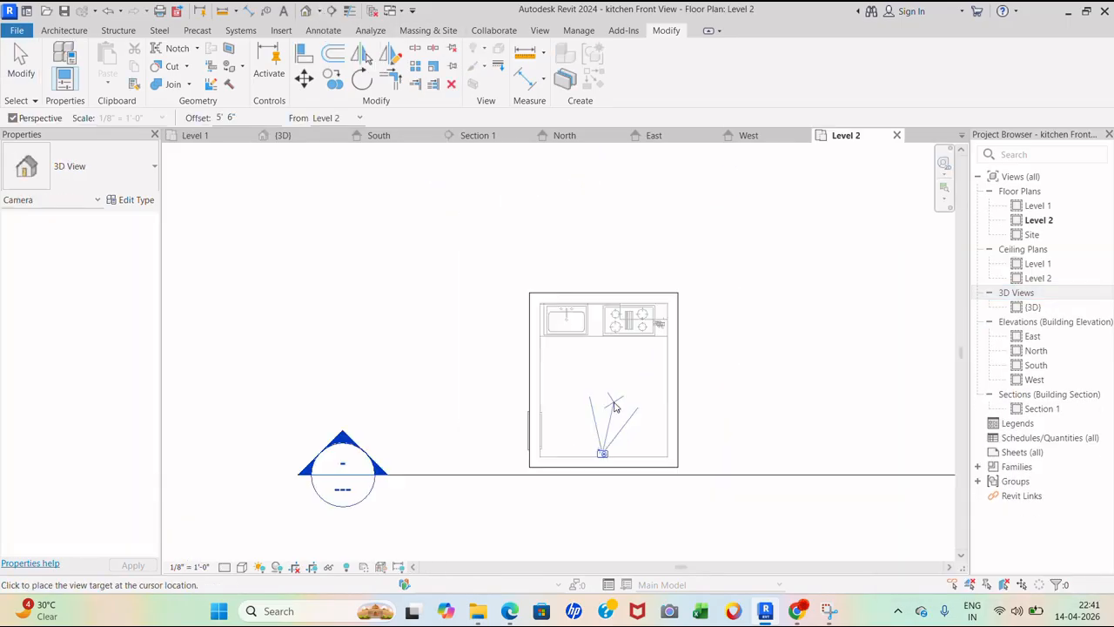
click(606, 241)
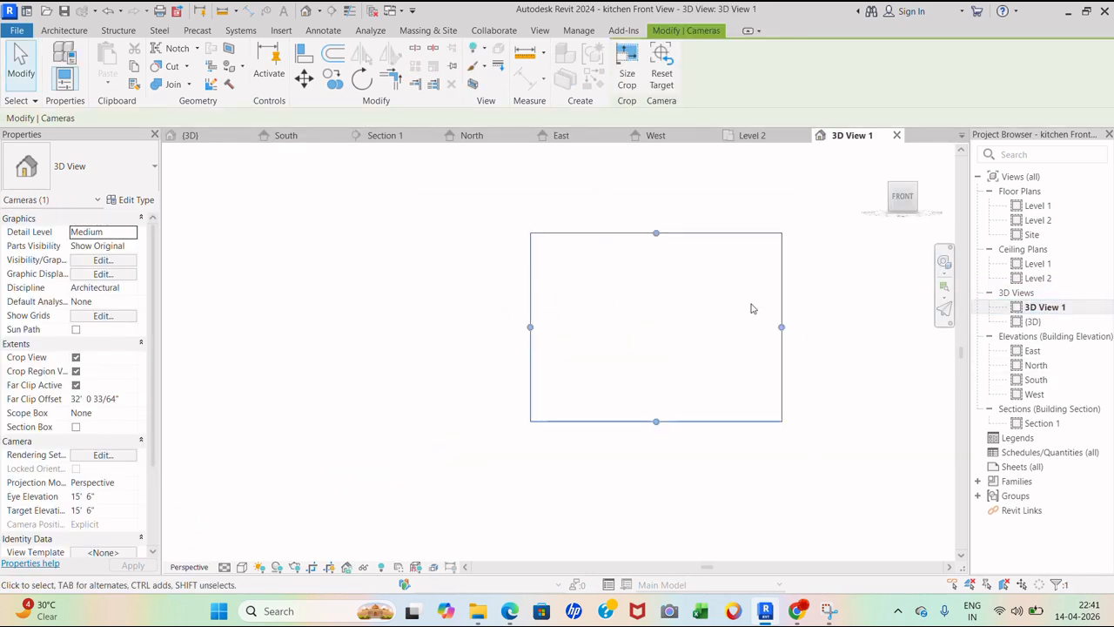
scroll(751, 303, down, 2)
drag(689, 380, 688, 546)
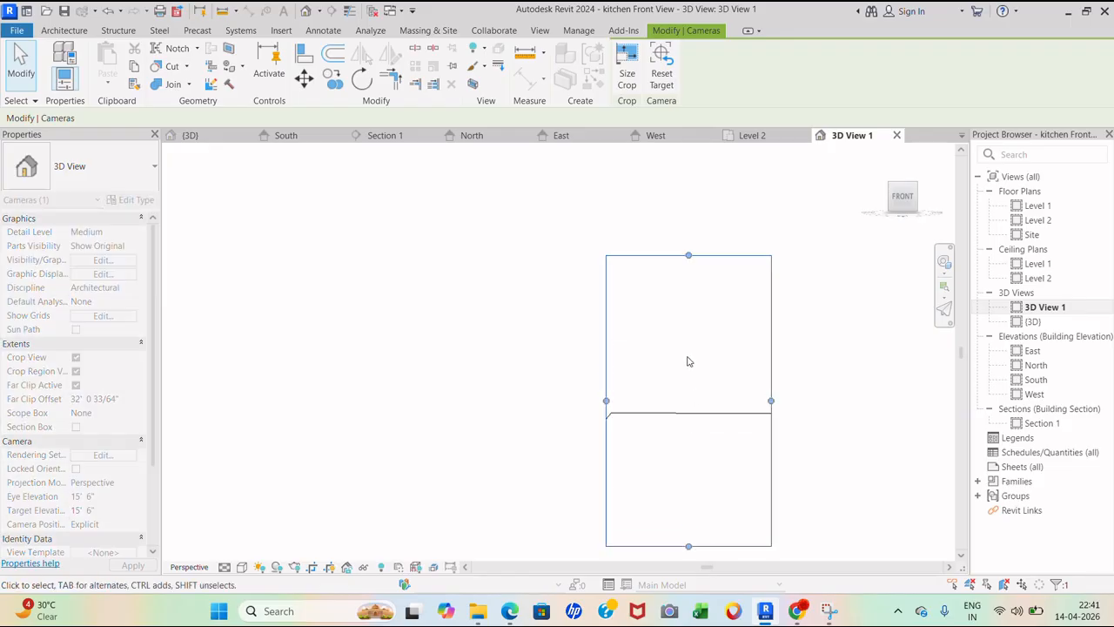
scroll(681, 258, down, 2)
drag(731, 341, 900, 341)
drag(638, 340, 423, 342)
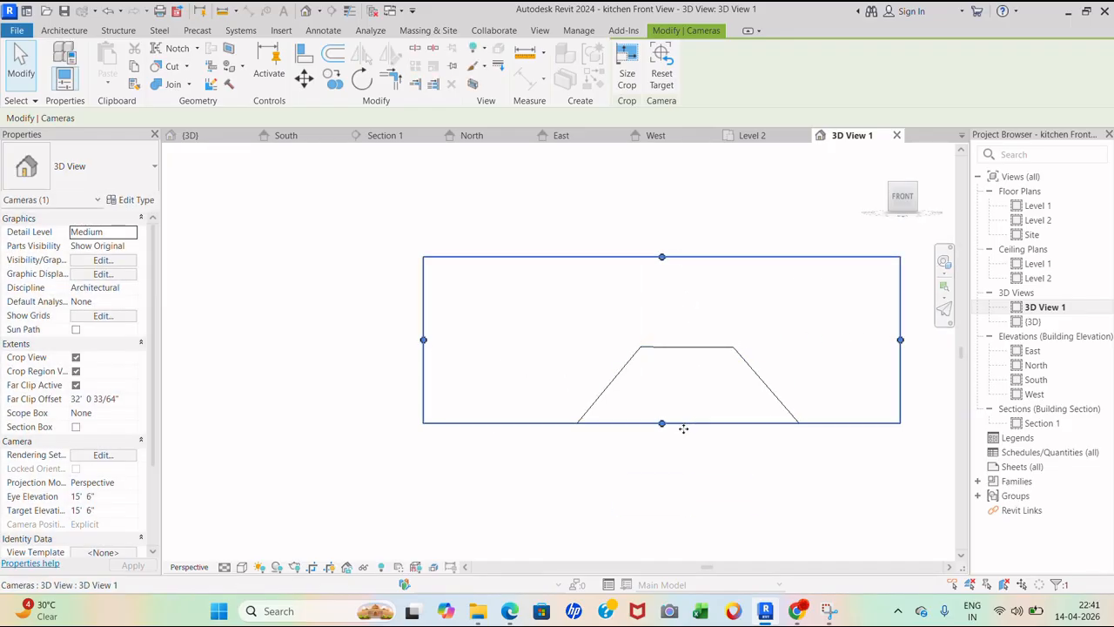
drag(662, 423, 662, 448)
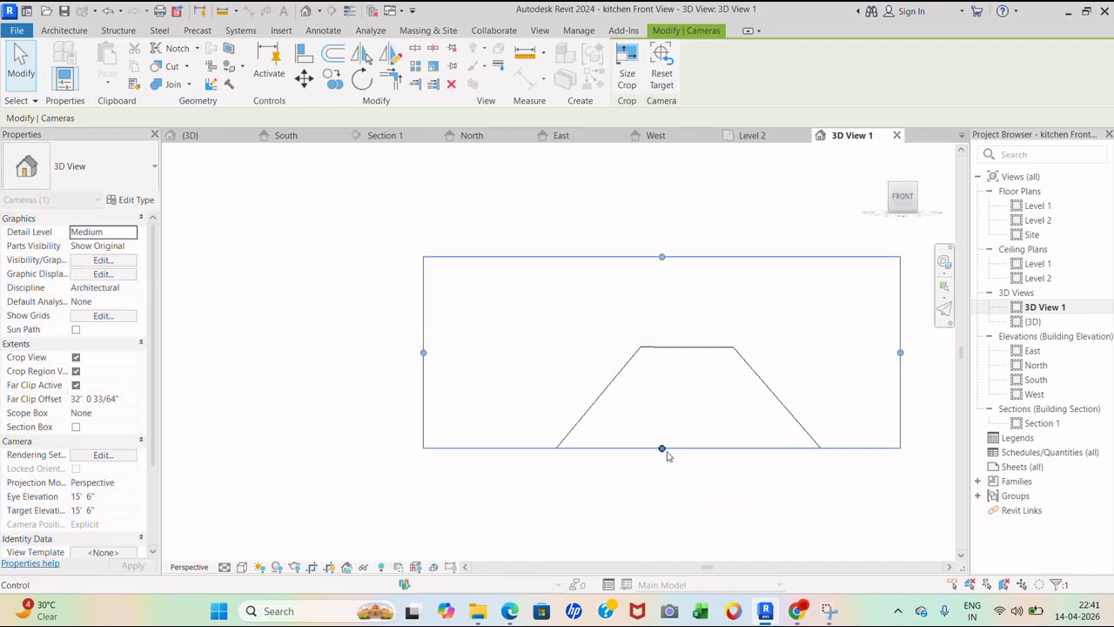
- Delete the unsatisfactory camera view, cancel another placement, and return to the Level 1 plan
right_click(1047, 315)
click(941, 440)
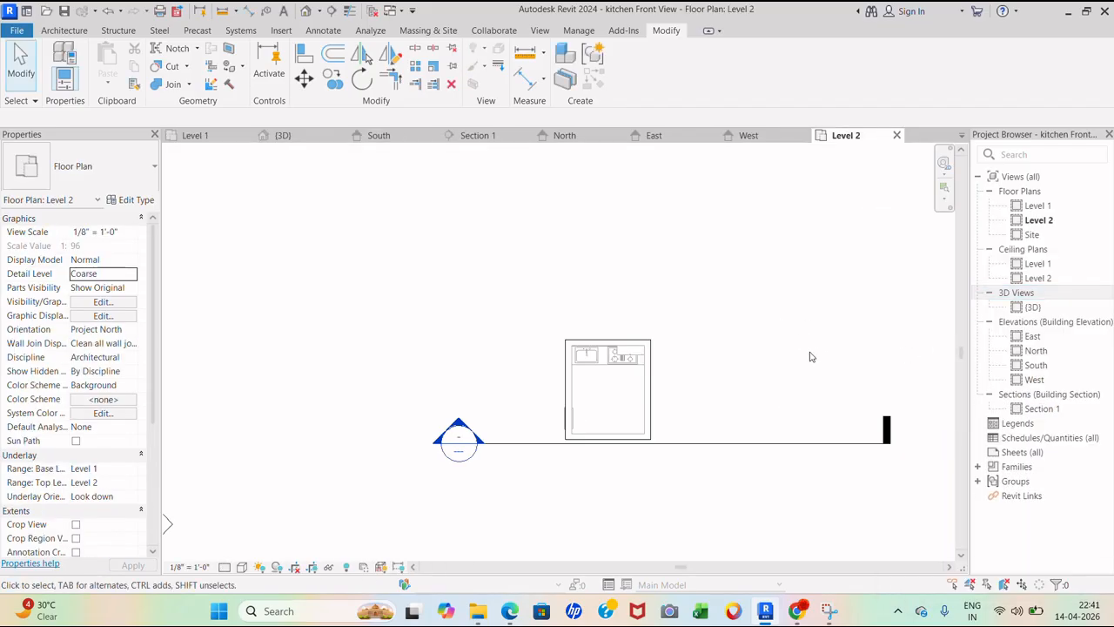
middle_drag(810, 357, 740, 279)
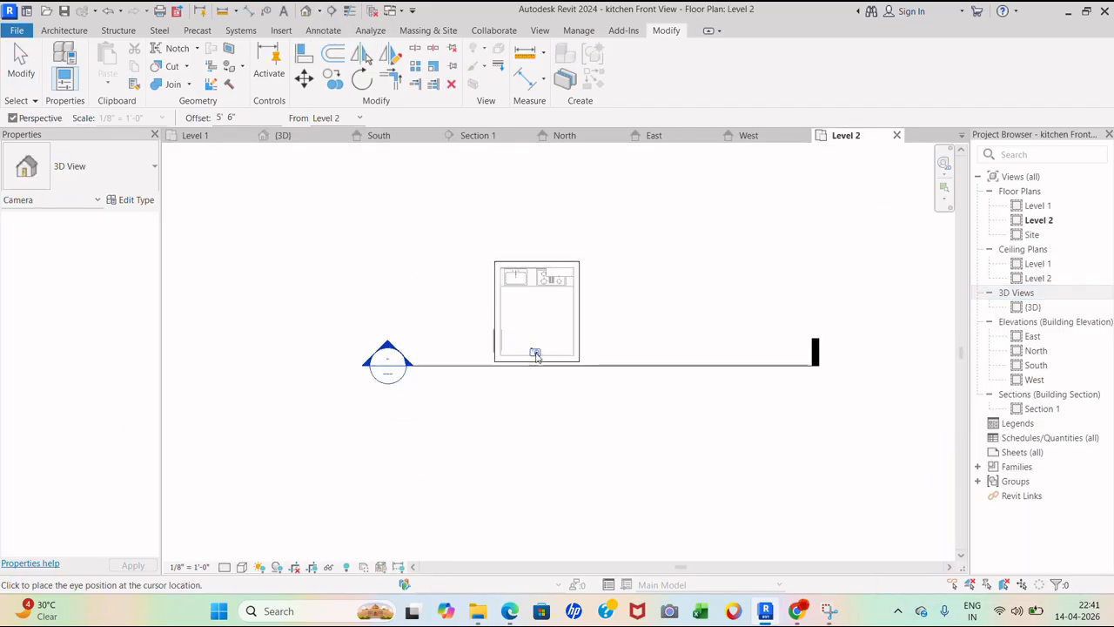
click(533, 349)
right_click(603, 322)
click(636, 325)
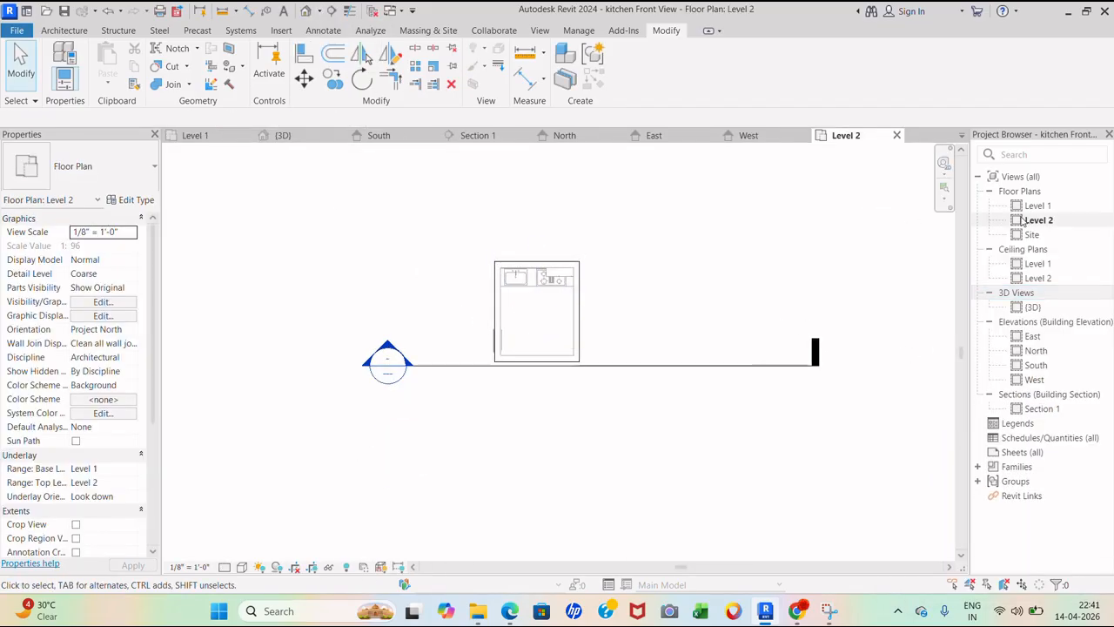
double_click(1037, 206)
- Place a new eye-level camera framing the whole kitchen wall, counter and cabinets
click(319, 11)
click(340, 43)
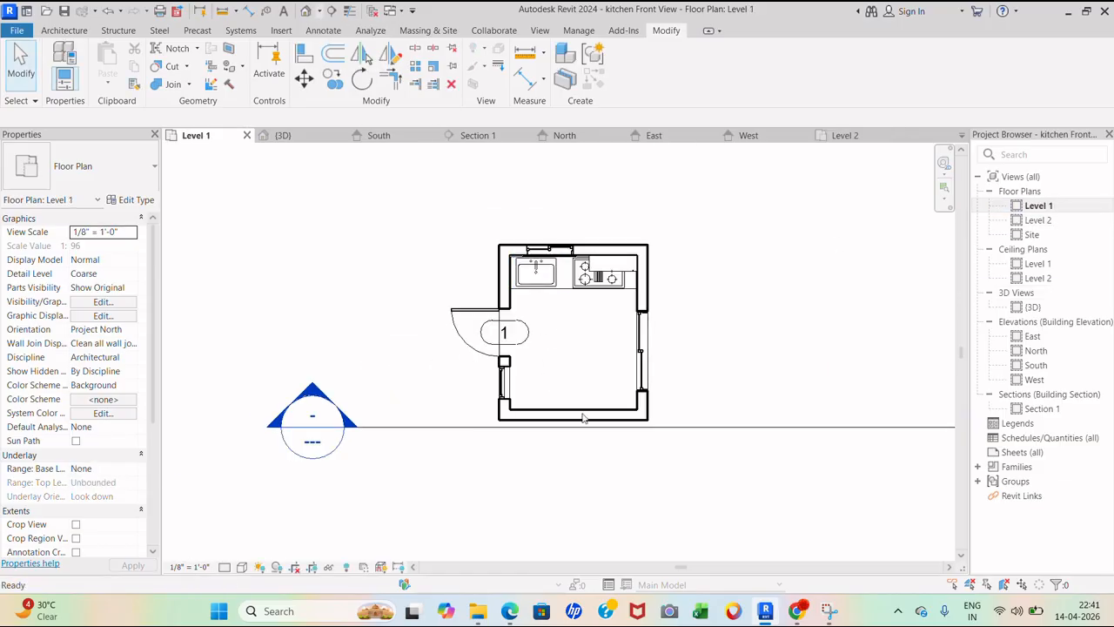
click(577, 403)
click(572, 194)
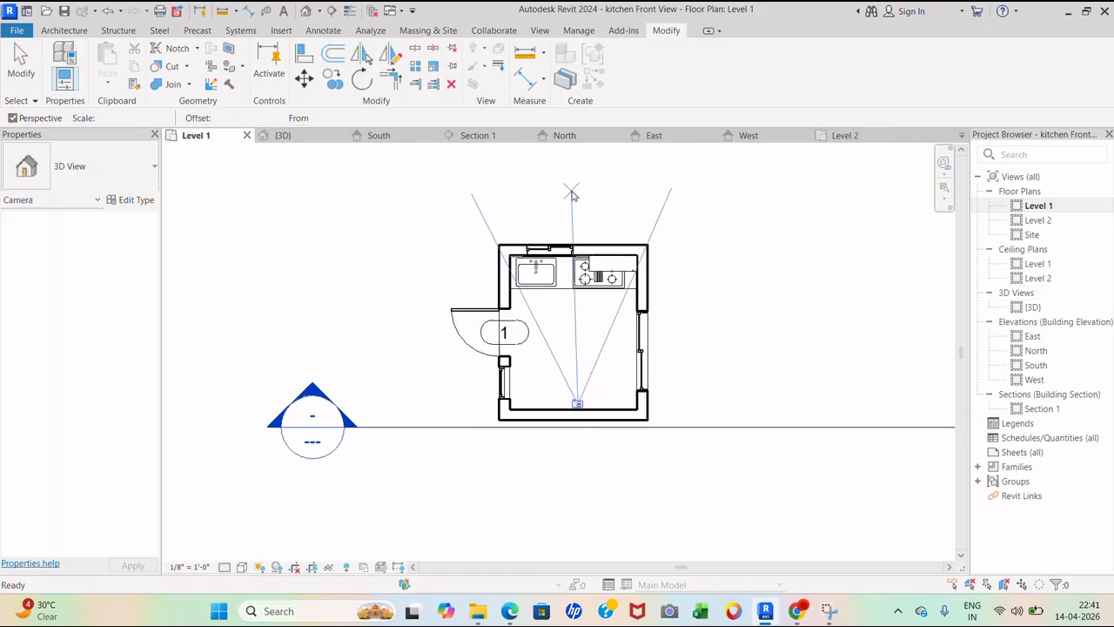
scroll(587, 247, down, 4)
drag(576, 357, 572, 513)
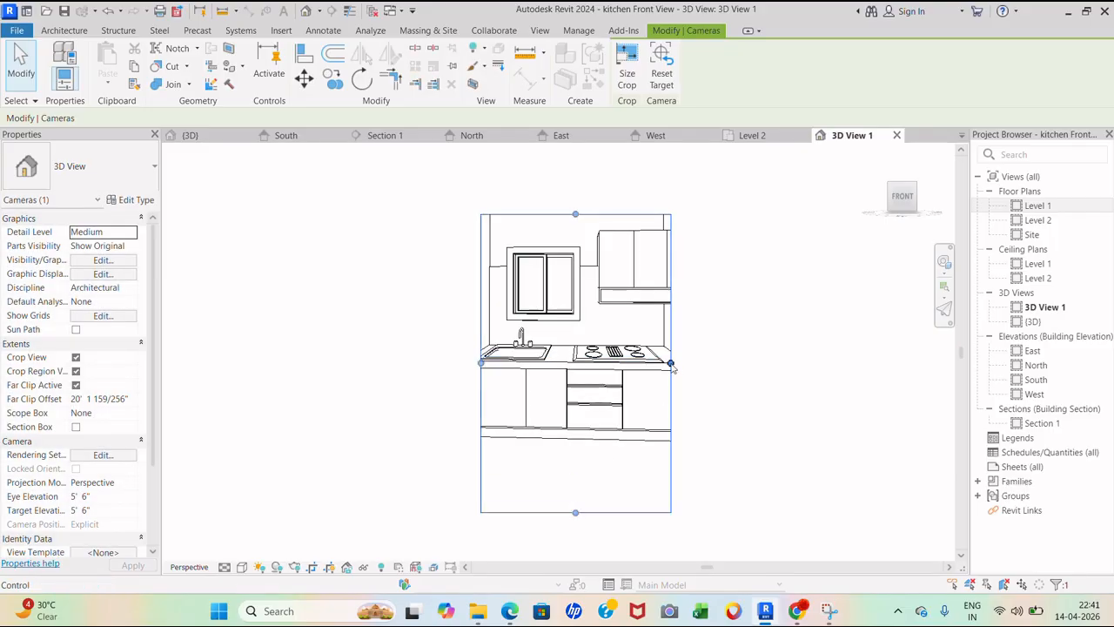
drag(670, 363, 771, 363)
drag(481, 363, 401, 363)
drag(585, 216, 586, 175)
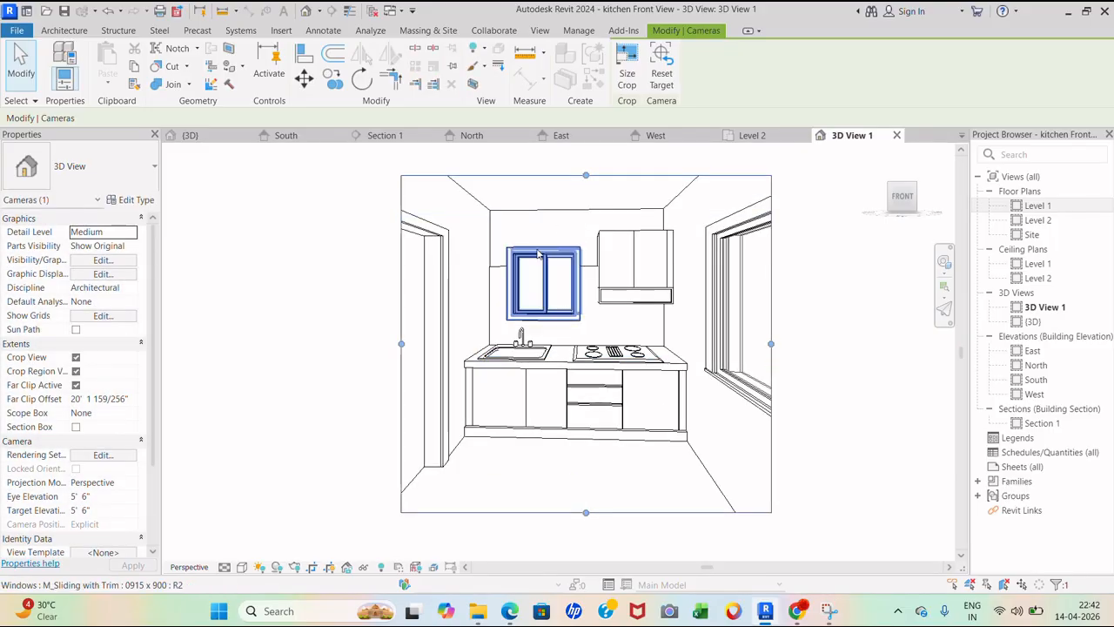
shift+middle_drag(628, 297, 659, 248)
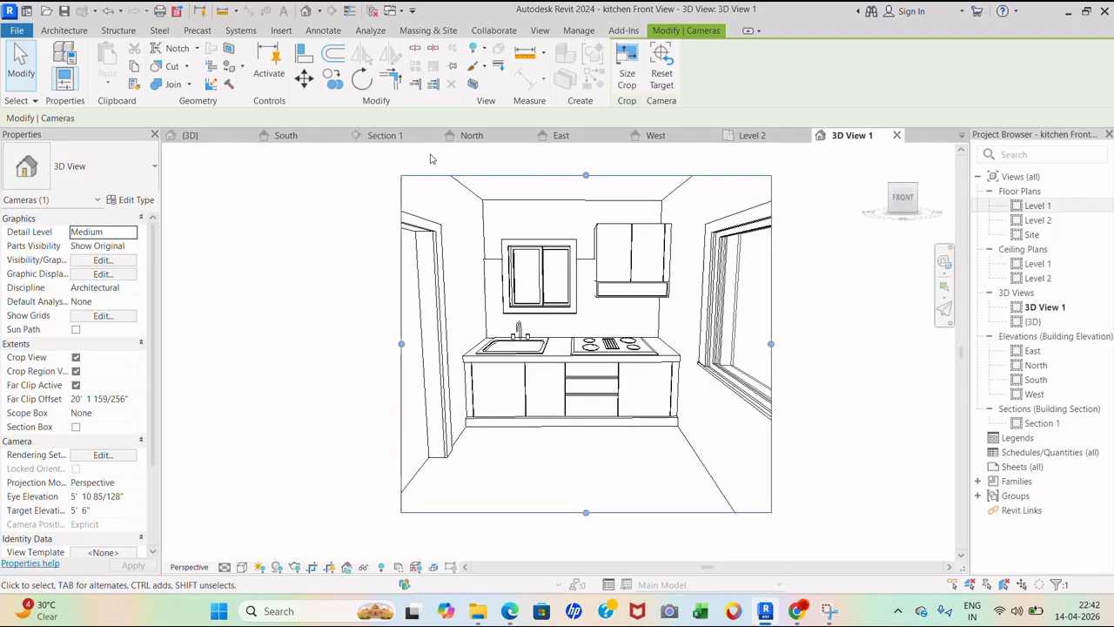
key(r)
key(r)
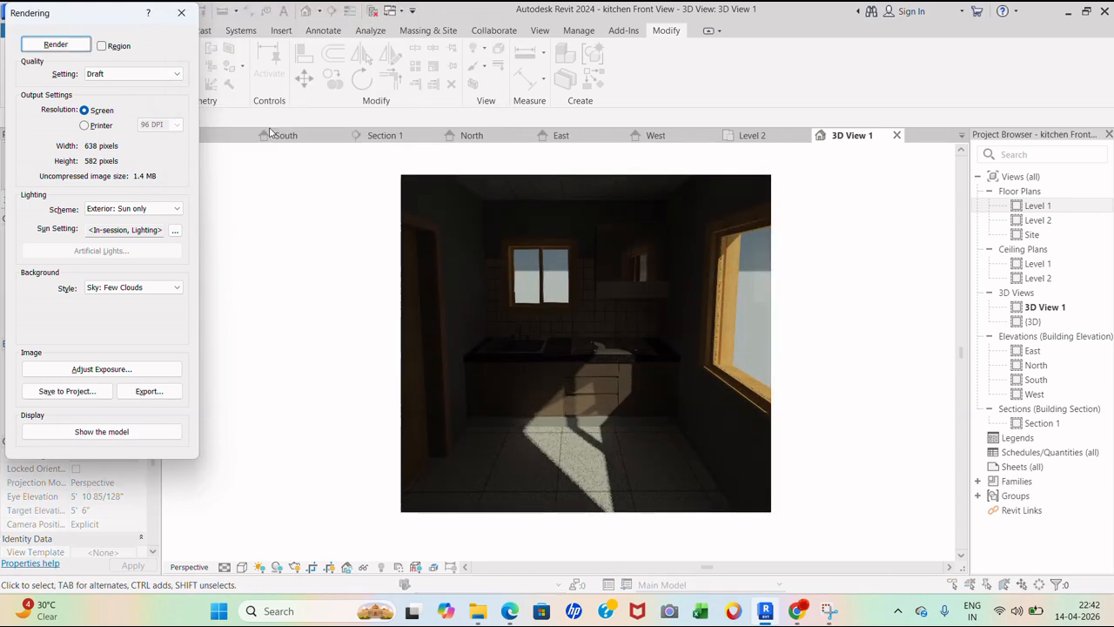
- Render the camera view with Interior: Sun and Artificial lighting, then close the Rendering dialog
click(133, 208)
click(139, 262)
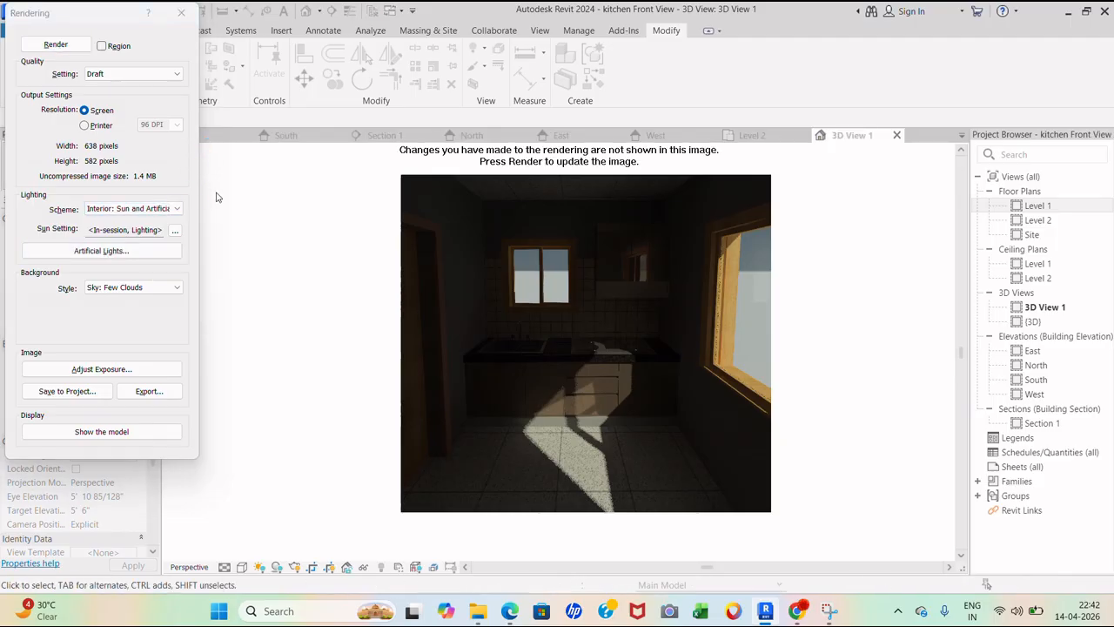
click(55, 44)
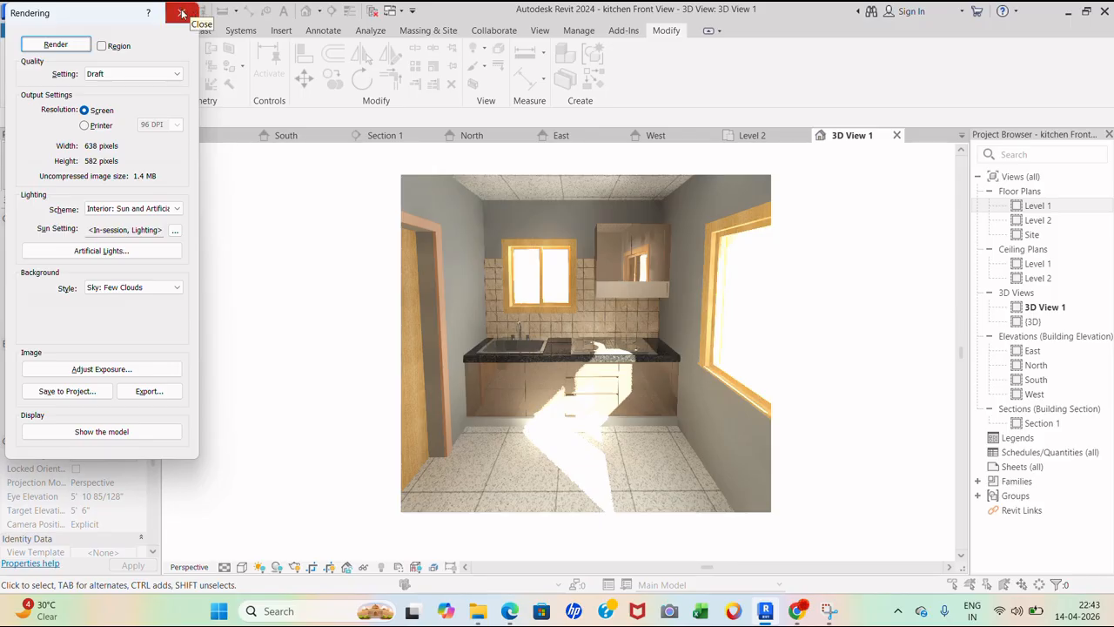
click(182, 13)
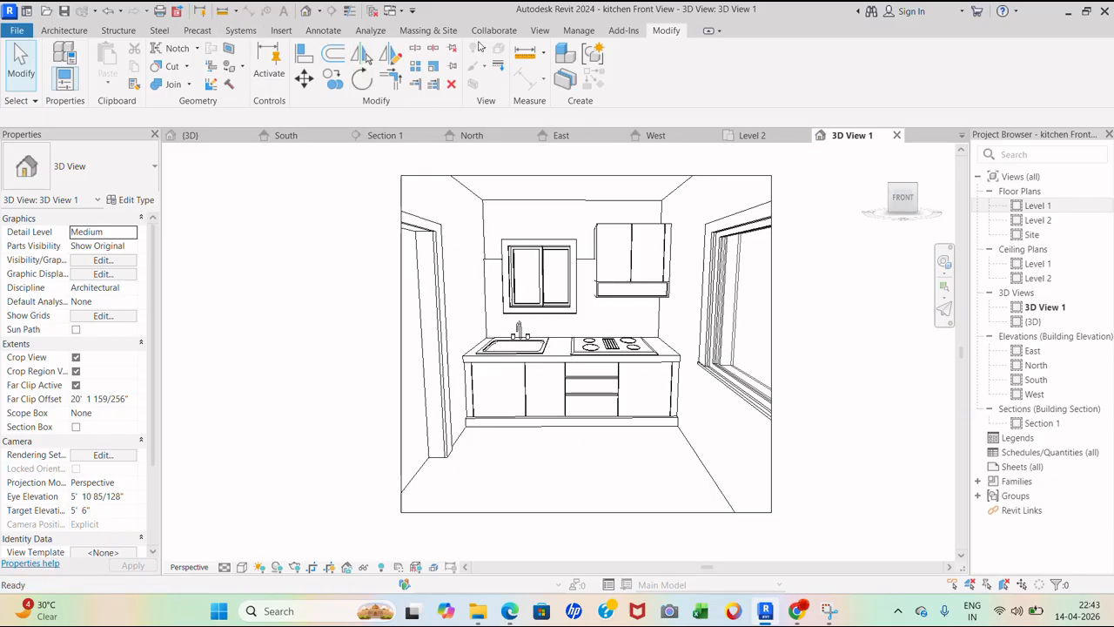
- In the Level 1 ceiling plan, start Place a Component and browse to the internal lighting families
double_click(1039, 263)
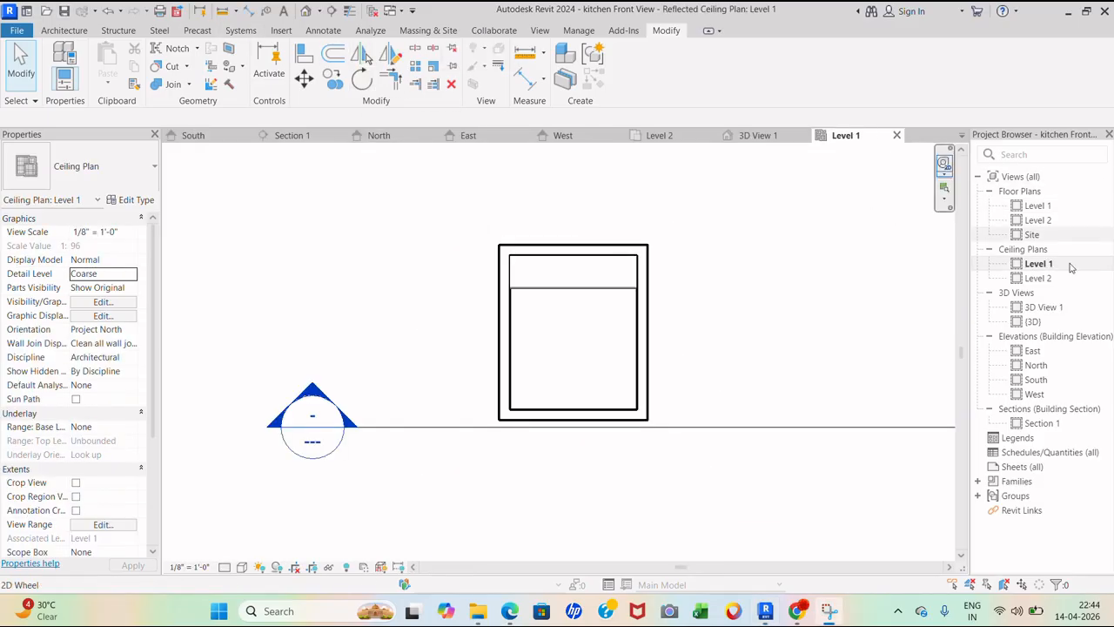
click(63, 29)
click(170, 77)
click(209, 108)
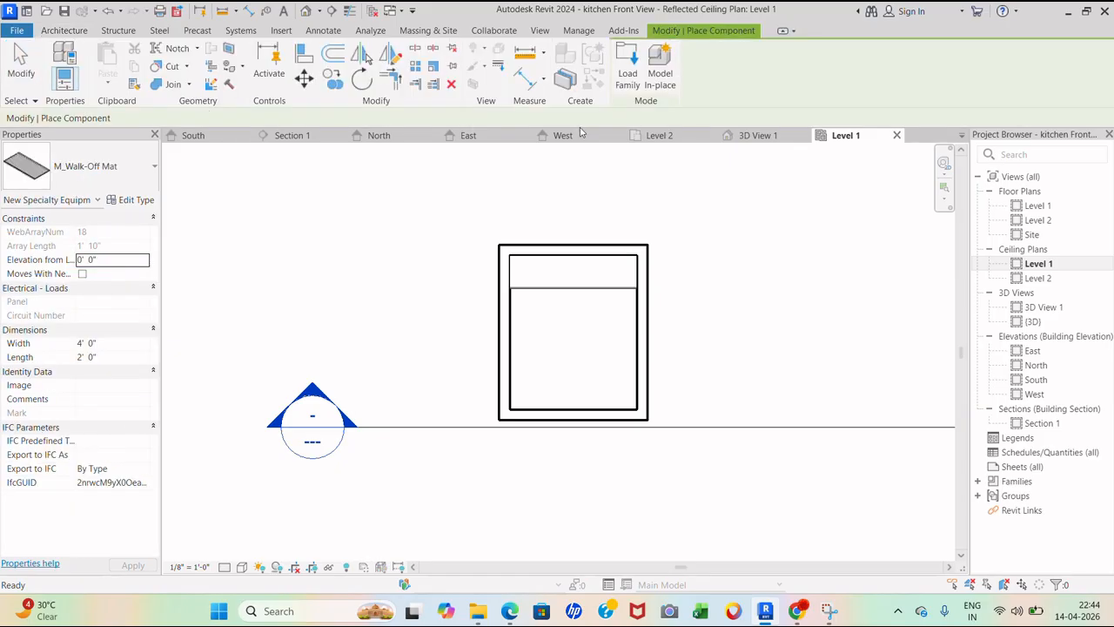
click(628, 63)
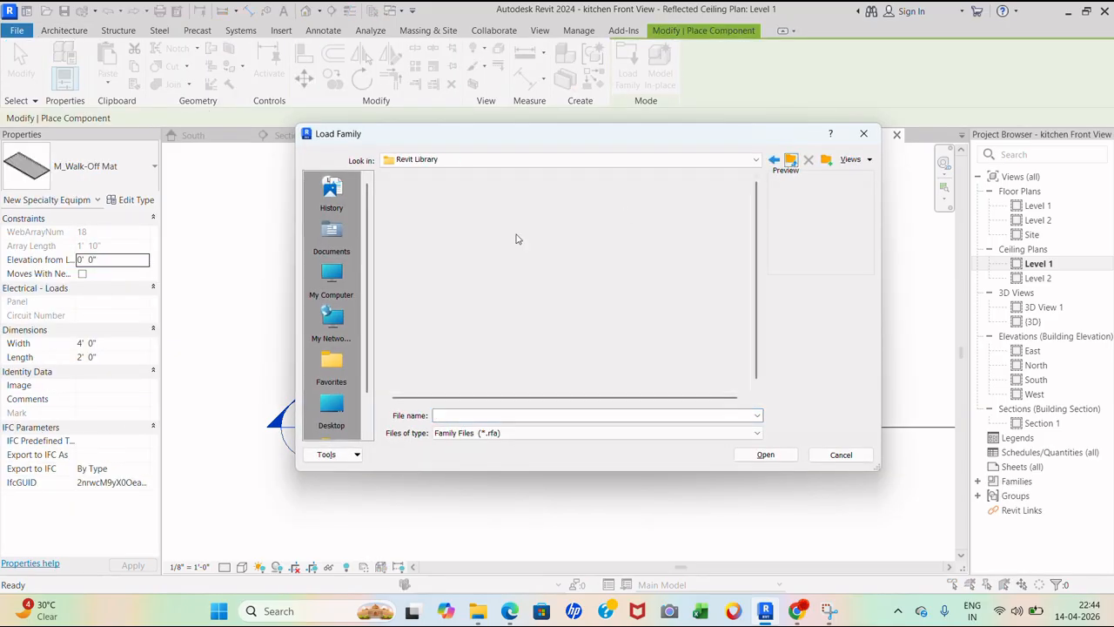
scroll(431, 305, down, 3)
double_click(421, 246)
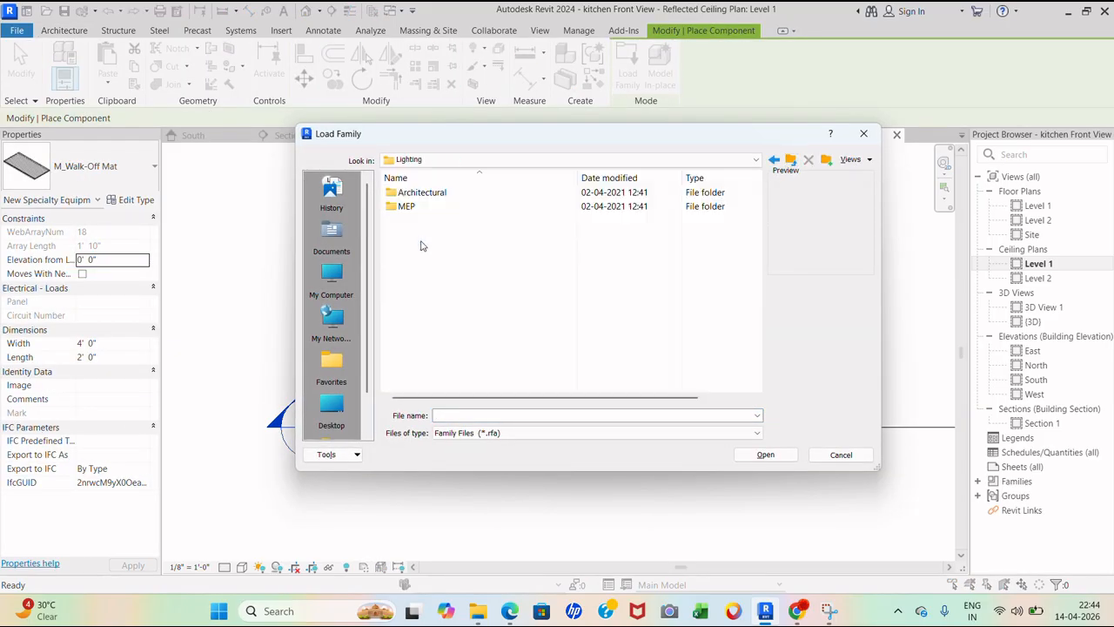
double_click(439, 193)
double_click(438, 207)
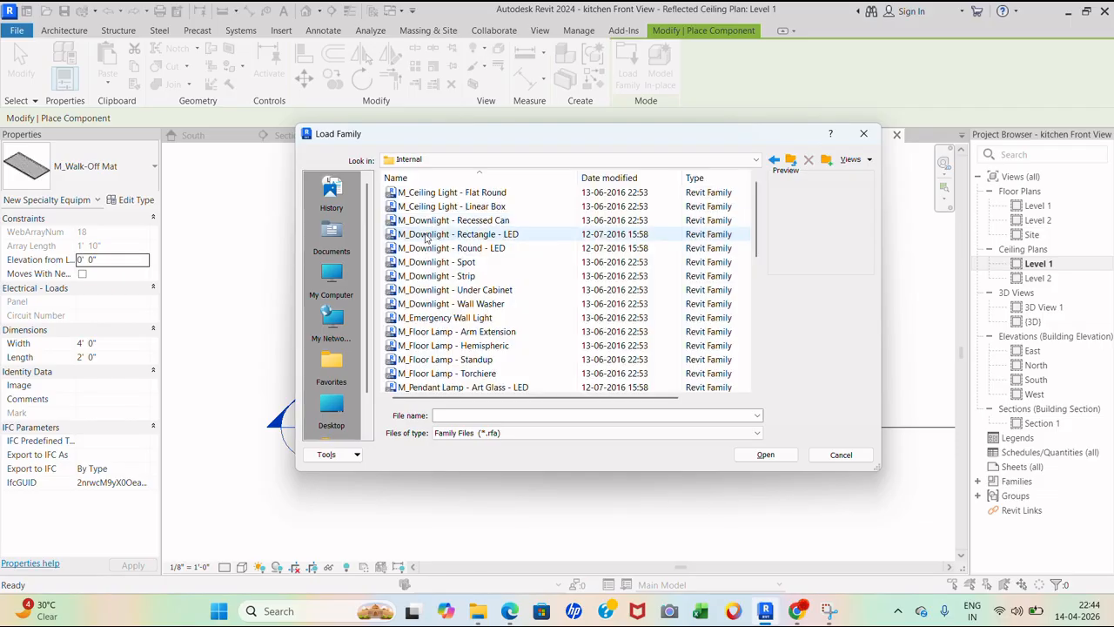
- Compare several ceiling light families and load the Disk pendant light
click(442, 247)
click(498, 235)
click(514, 219)
click(520, 206)
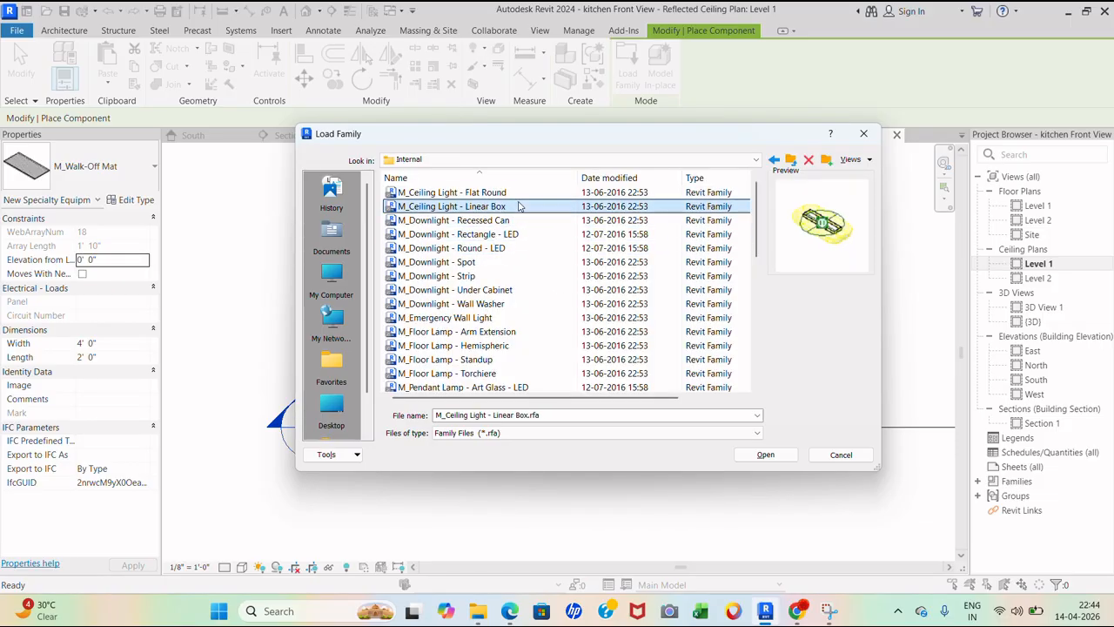
click(520, 193)
click(515, 209)
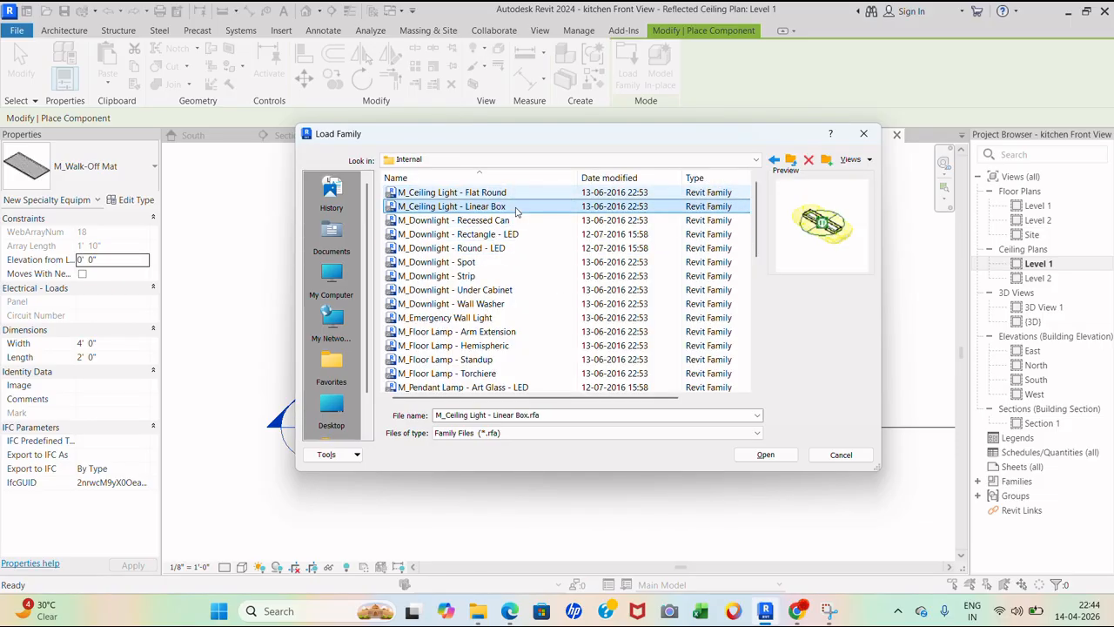
scroll(505, 279, down, 2)
click(493, 319)
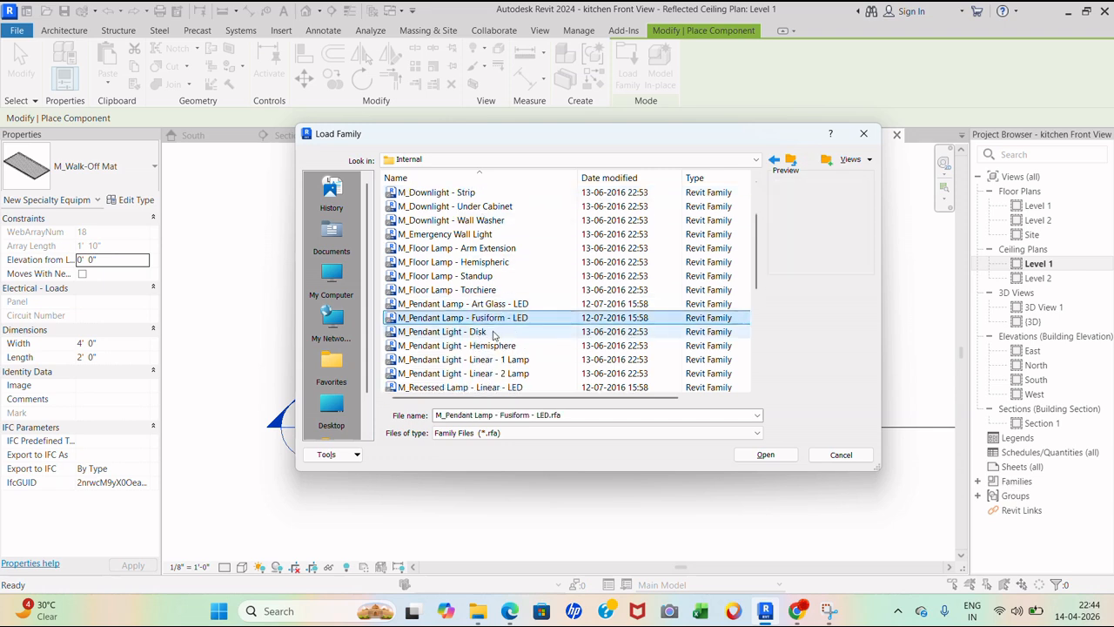
click(489, 291)
scroll(492, 252, down, 2)
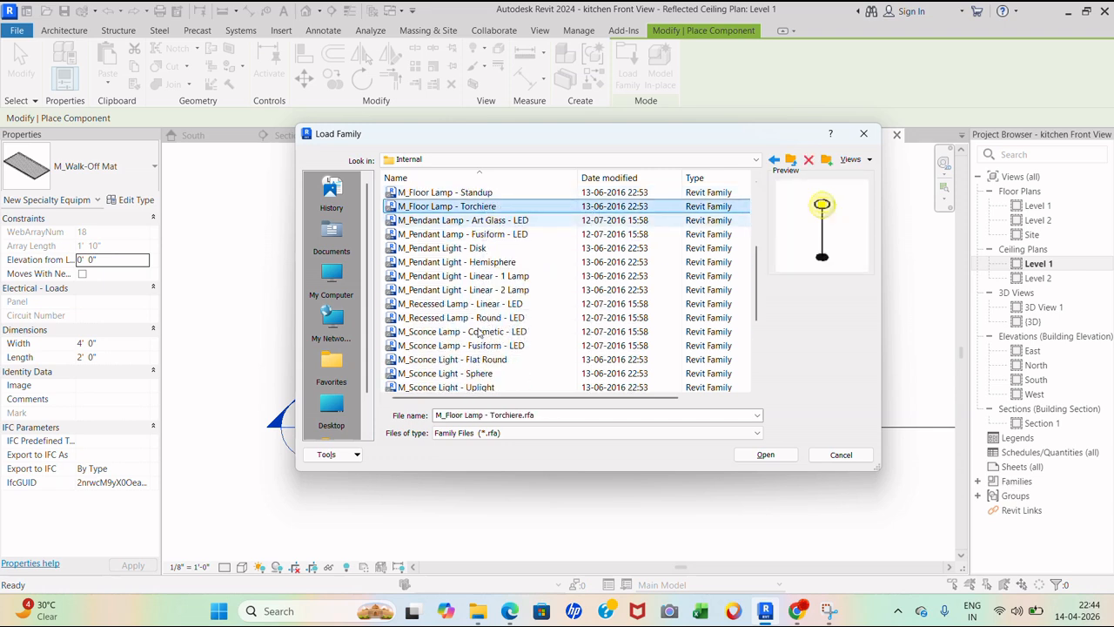
click(467, 261)
click(461, 248)
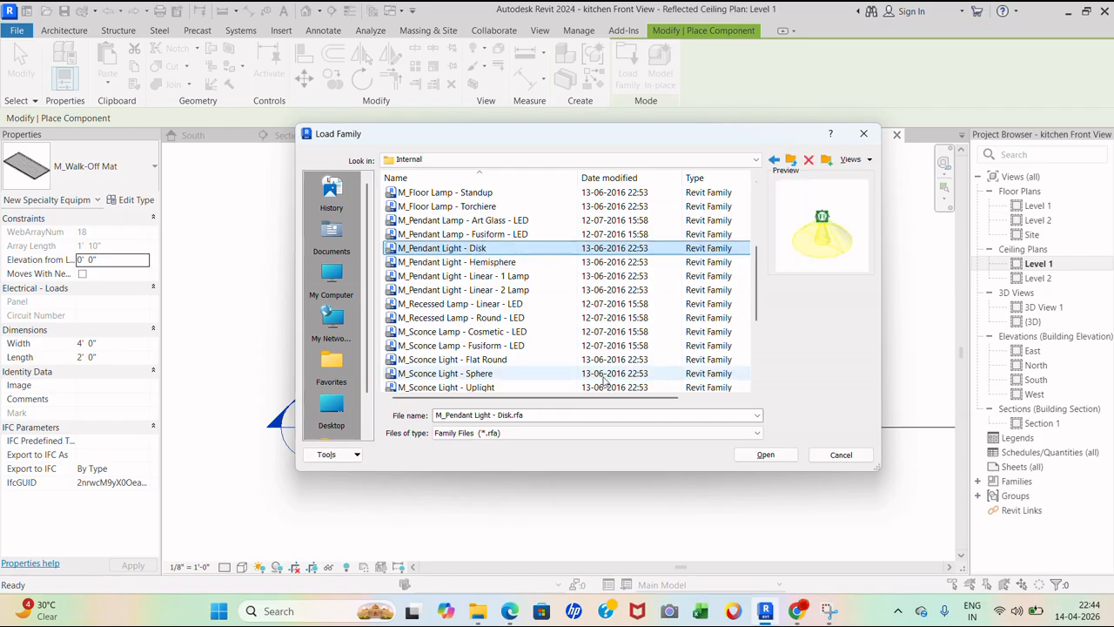
click(766, 455)
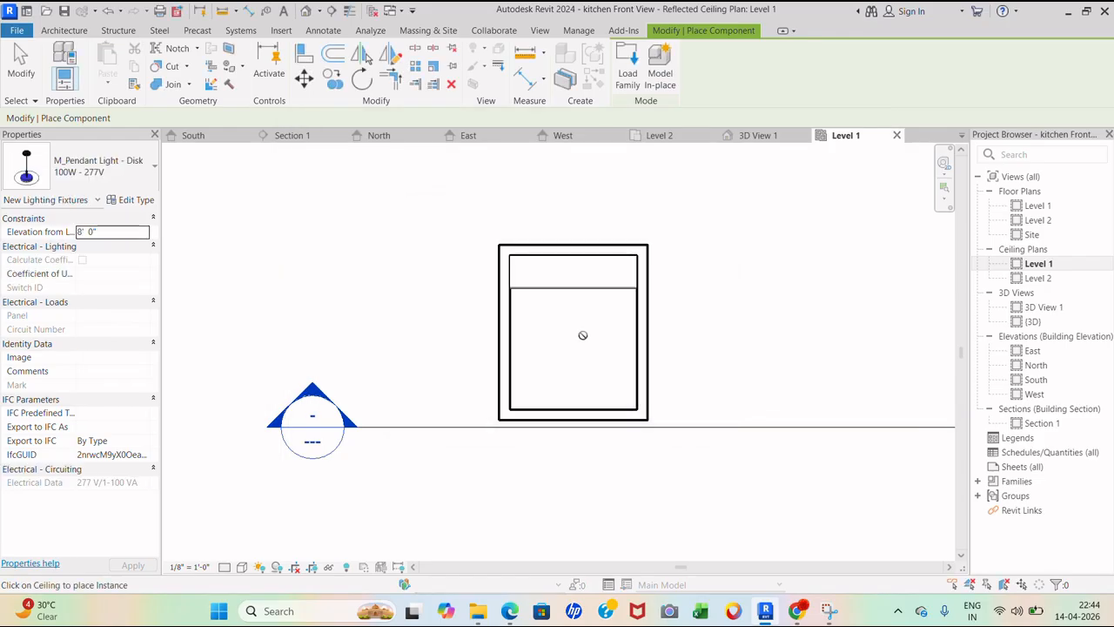
- Try the Recessed Can downlight family and fixture elevation, then dismiss the Load Family window
click(144, 231)
click(96, 166)
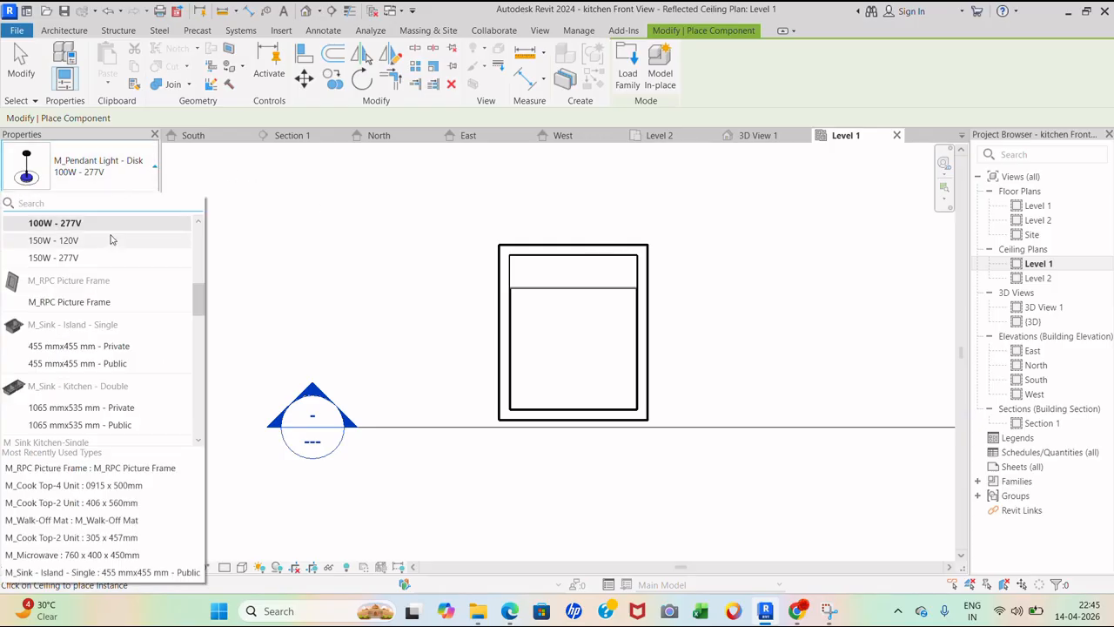
click(628, 66)
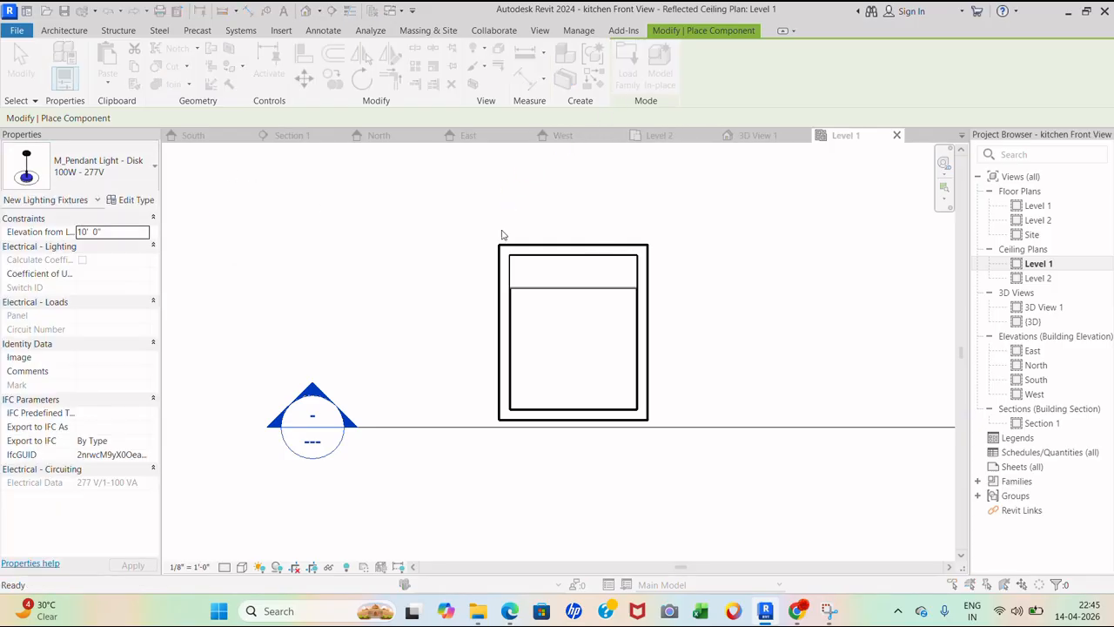
double_click(464, 221)
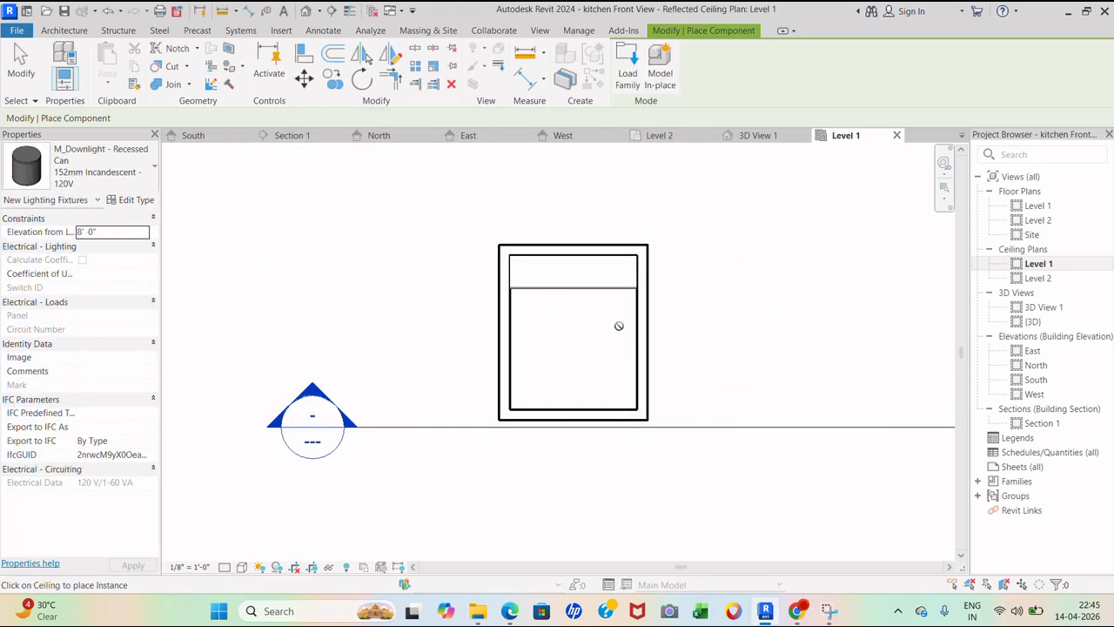
click(104, 232)
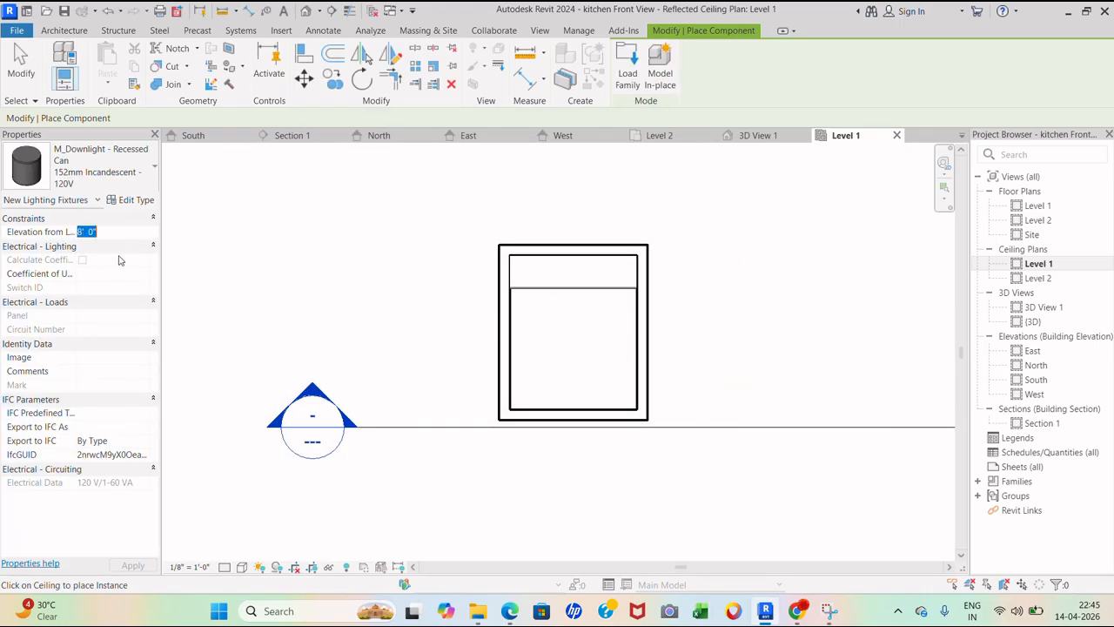
click(628, 66)
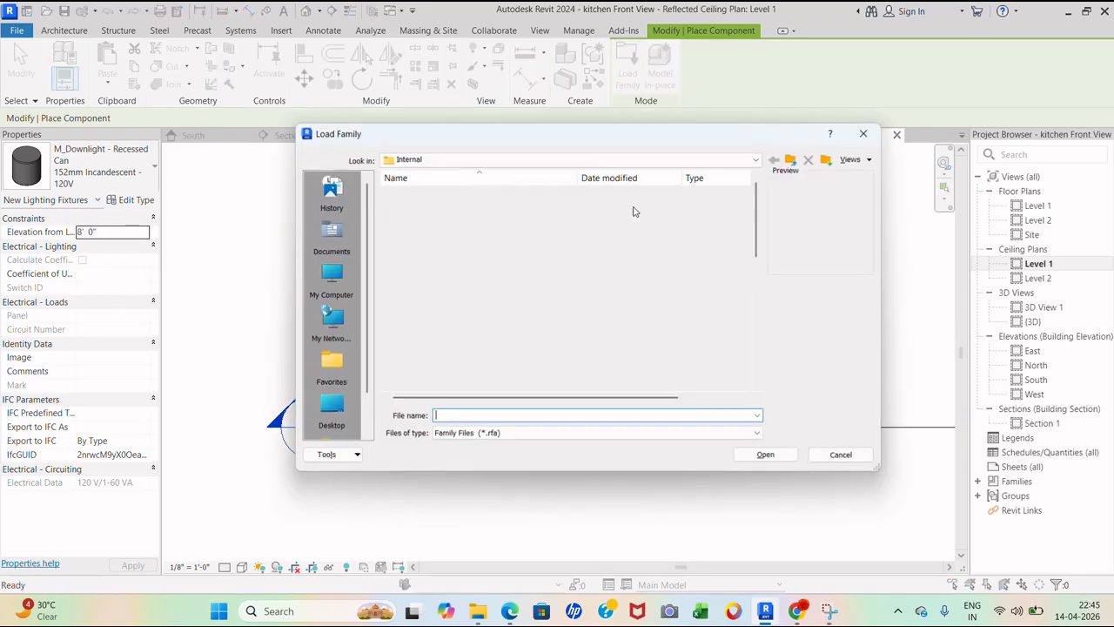
double_click(1049, 209)
click(864, 134)
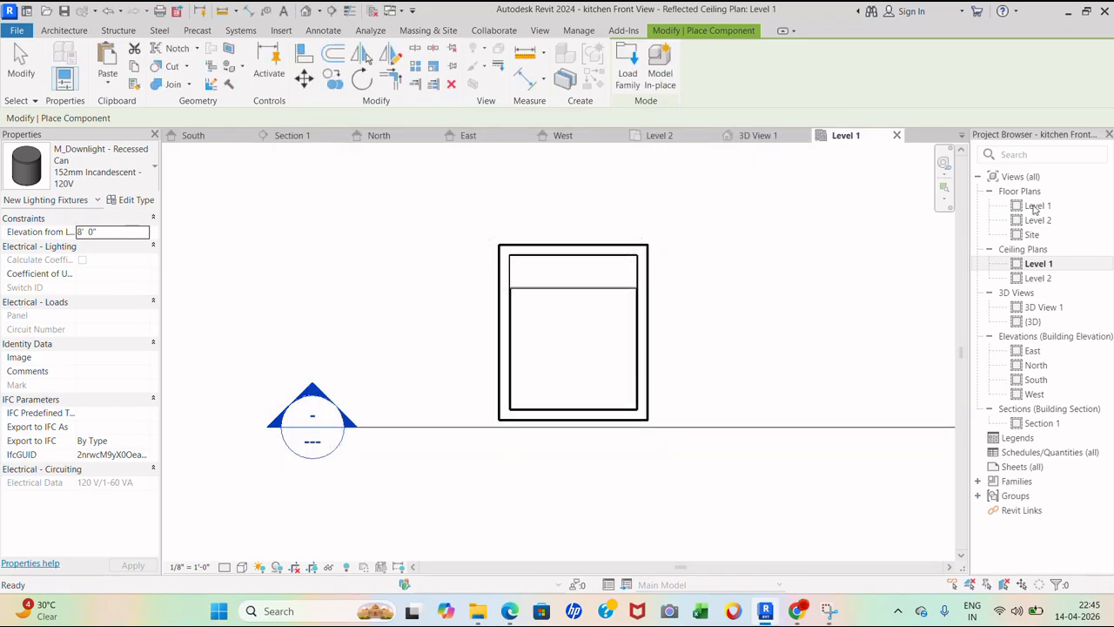
- Restart component placement in the Level 1 ceiling plan and reopen the Load Family window
double_click(1035, 208)
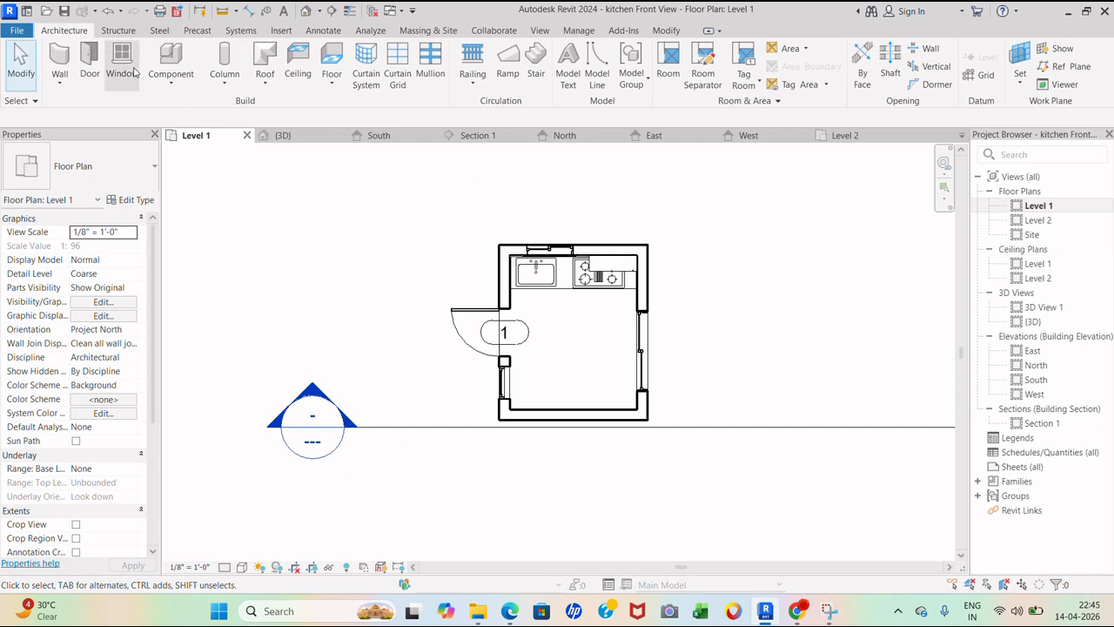
click(181, 70)
click(206, 107)
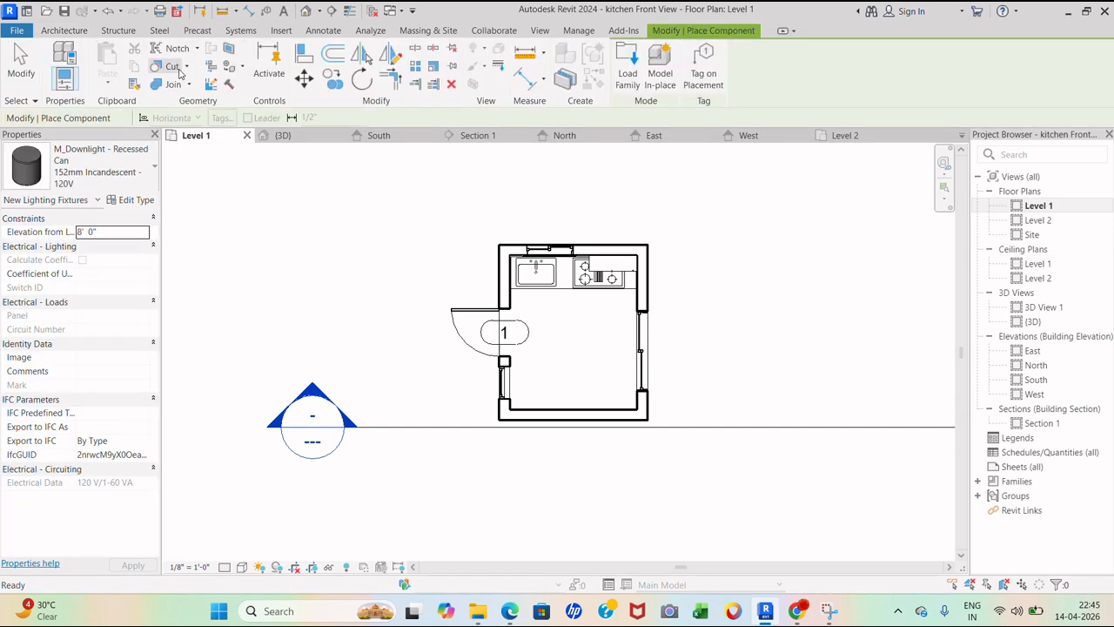
double_click(1038, 264)
click(179, 74)
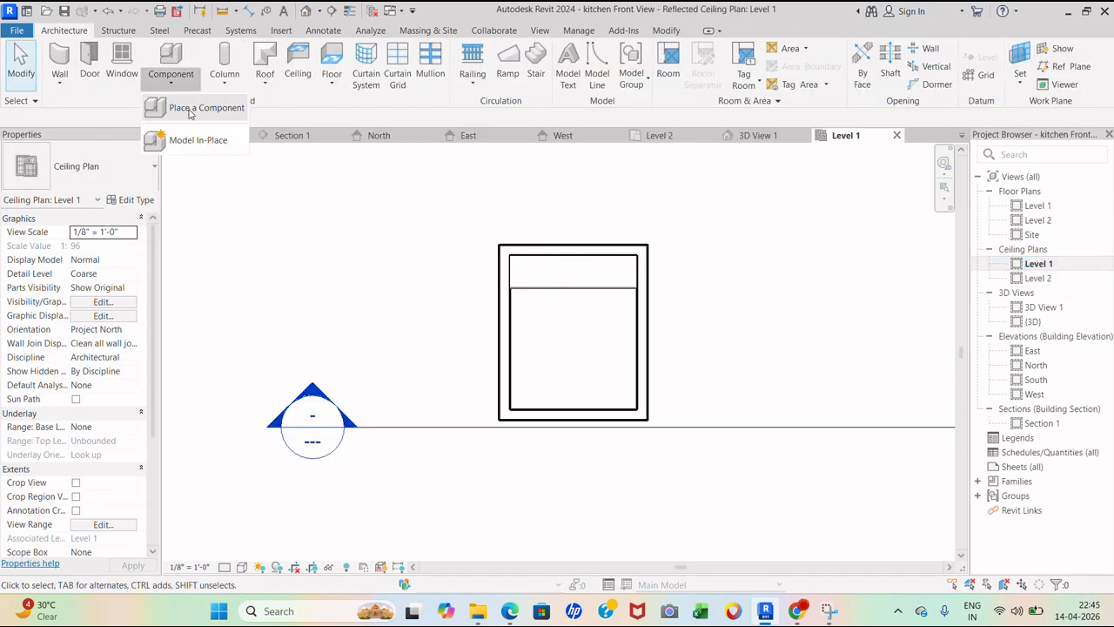
click(181, 105)
click(628, 73)
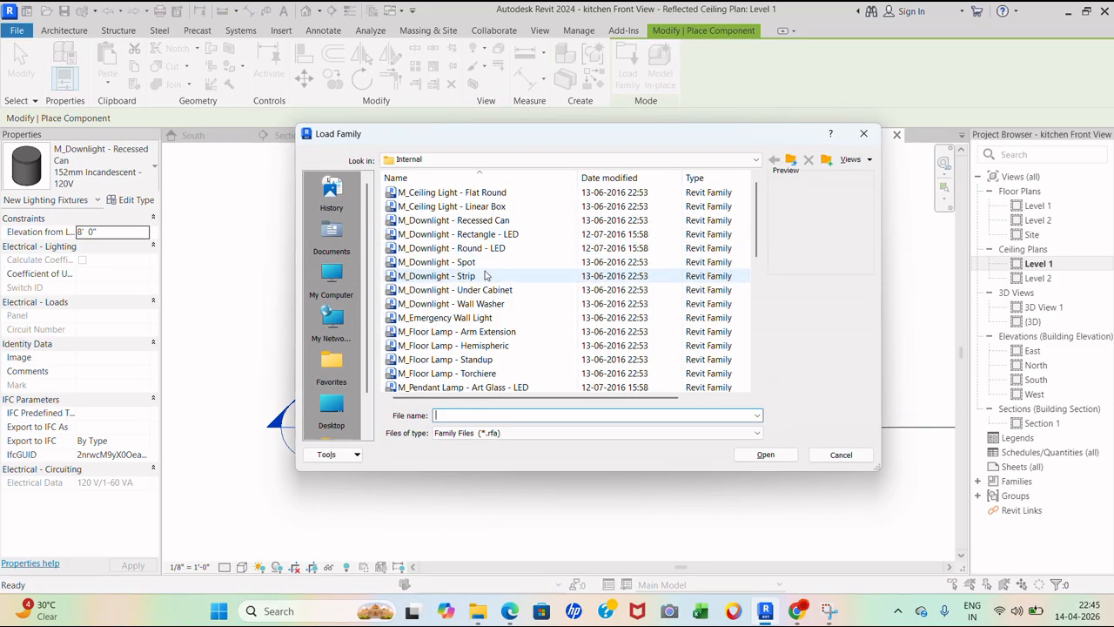
- Load the M_Studio Light family after previewing other lighting options
click(470, 275)
scroll(487, 296, down, 2)
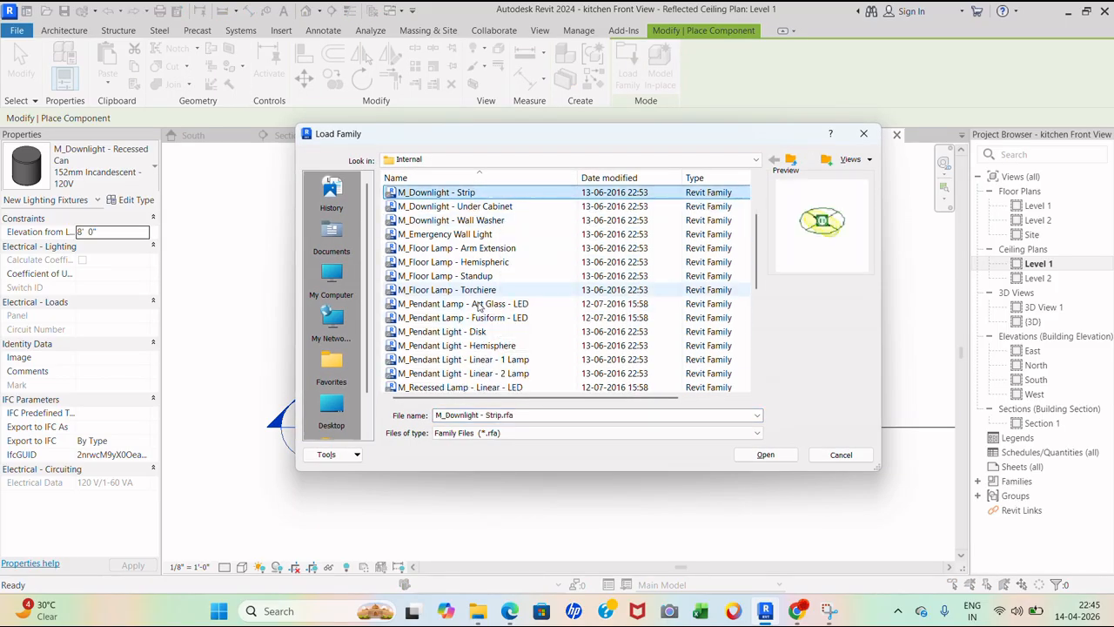
click(479, 304)
click(483, 319)
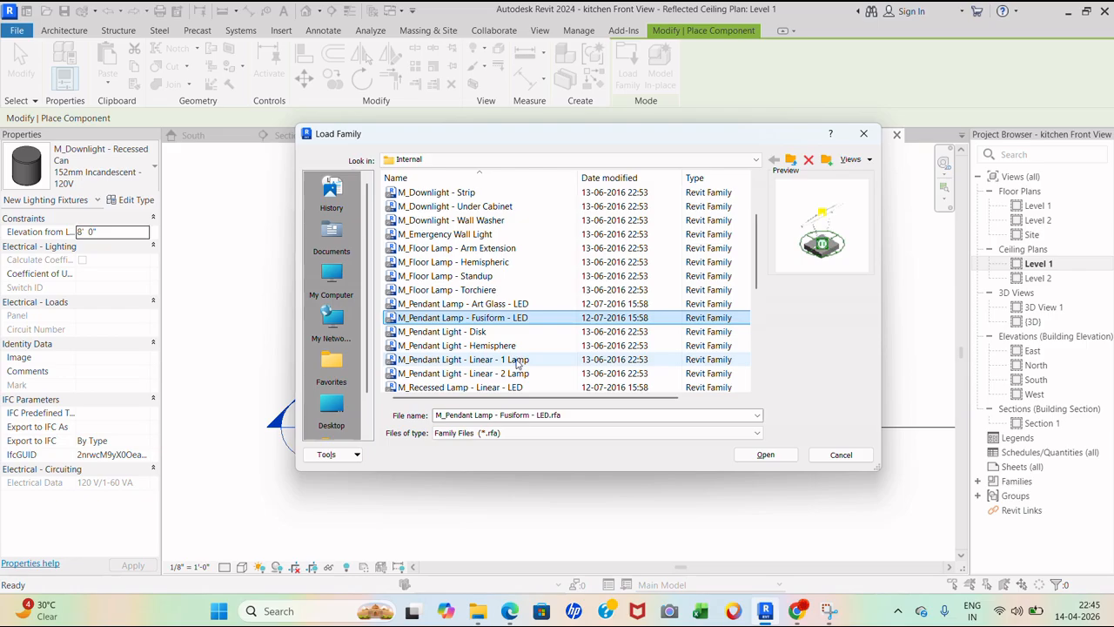
scroll(484, 366, down, 4)
click(479, 332)
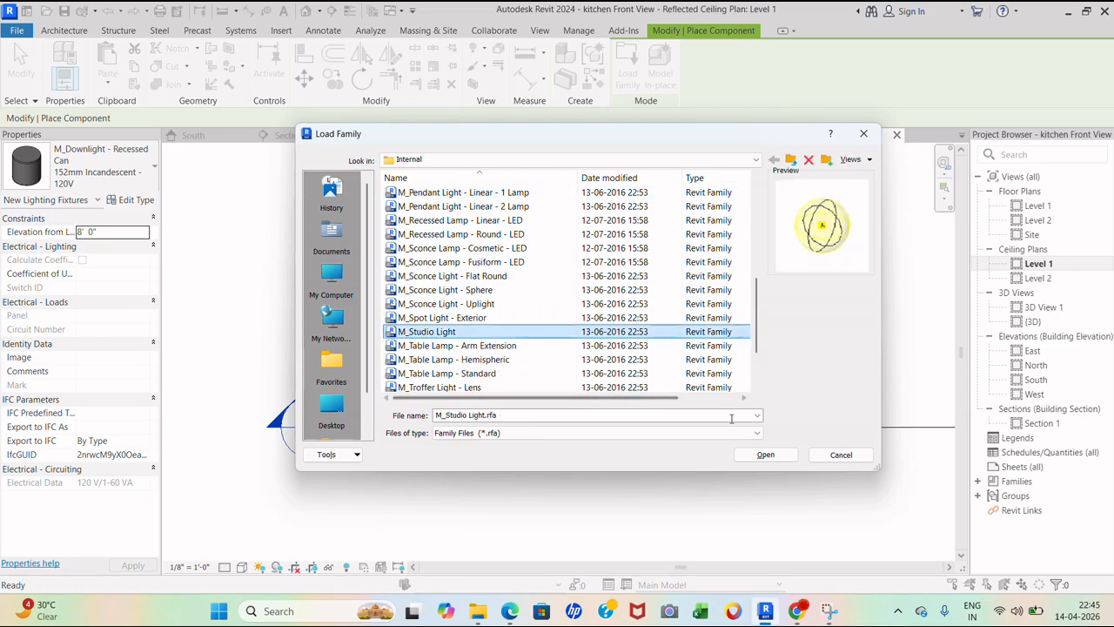
click(765, 455)
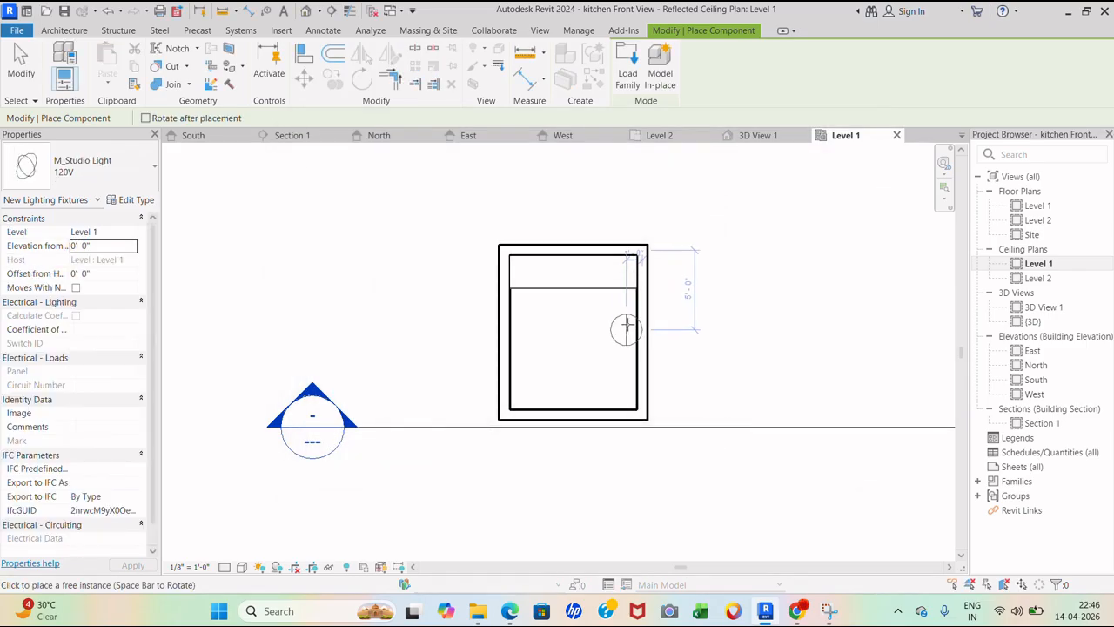
- Place five studio lights in rows across the kitchen ceiling
click(539, 337)
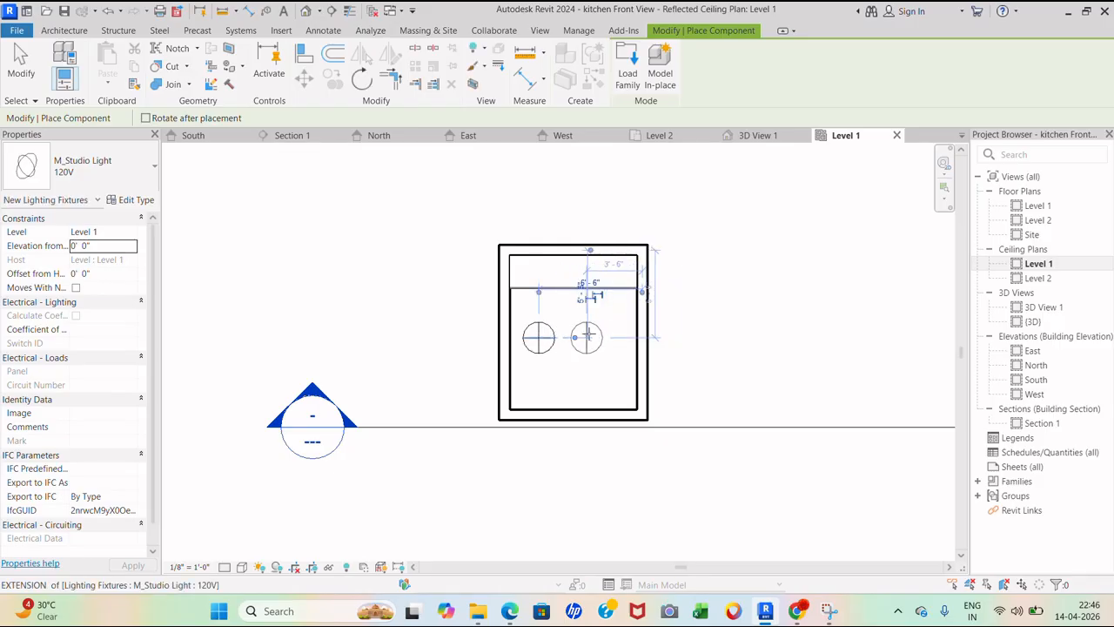
click(586, 337)
click(563, 385)
click(610, 385)
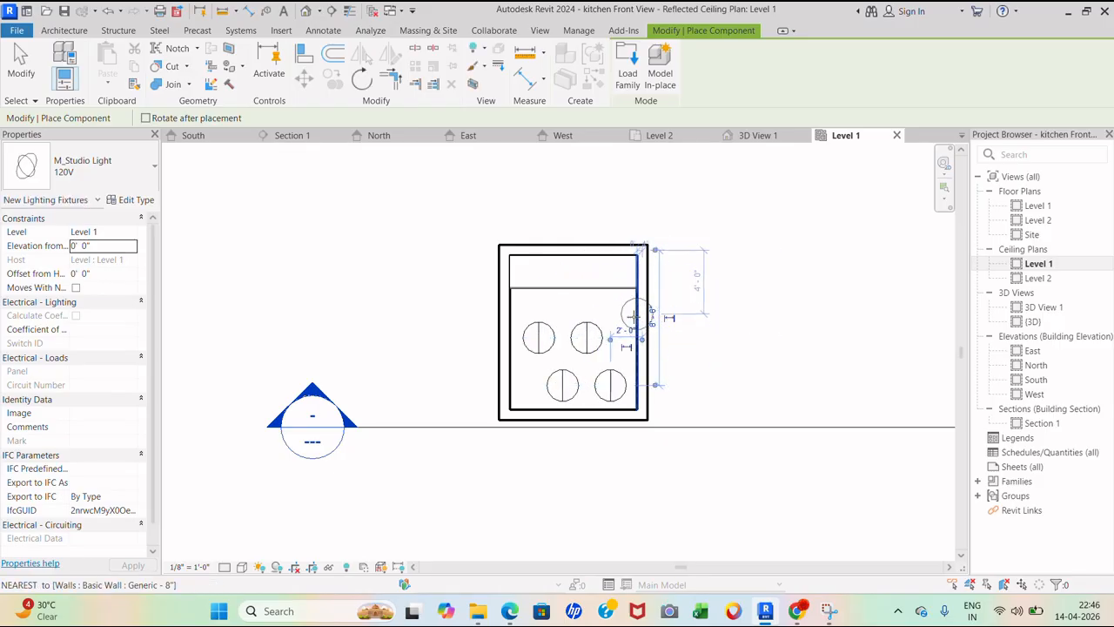
scroll(612, 353, up, 2)
click(489, 410)
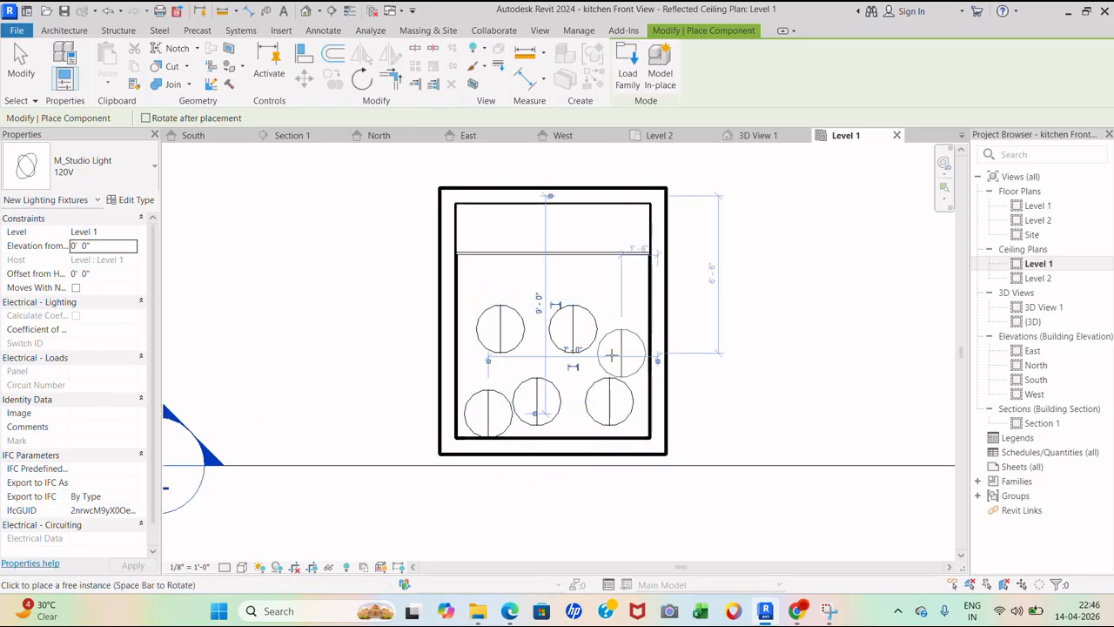
double_click(1038, 205)
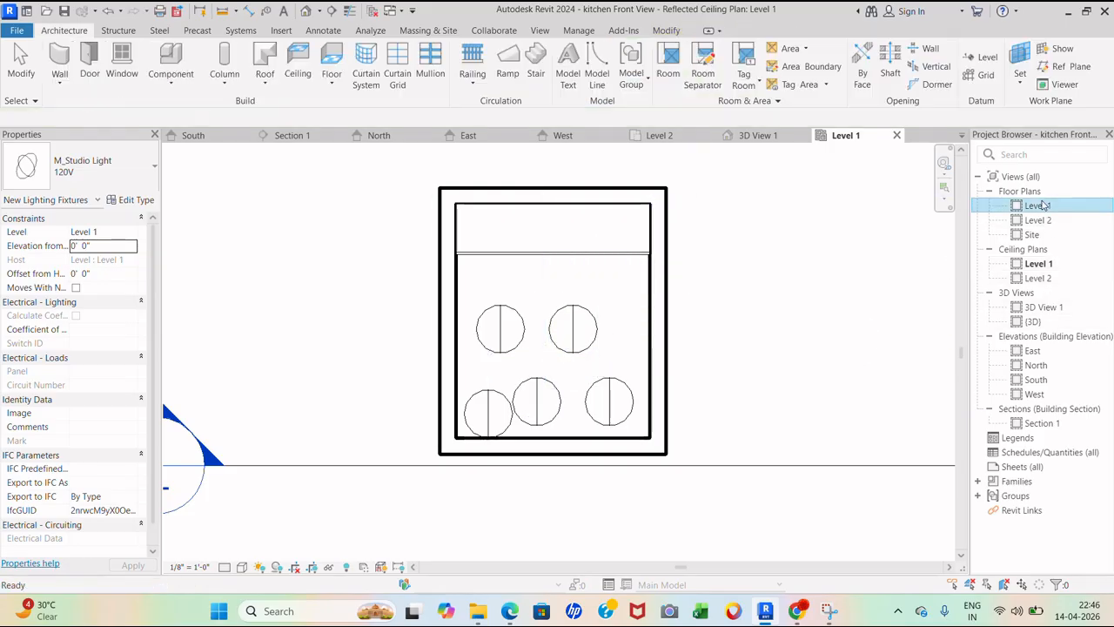
- Open 3D View 1 and run a draft render of the kitchen perspective to check the lighting
double_click(1044, 307)
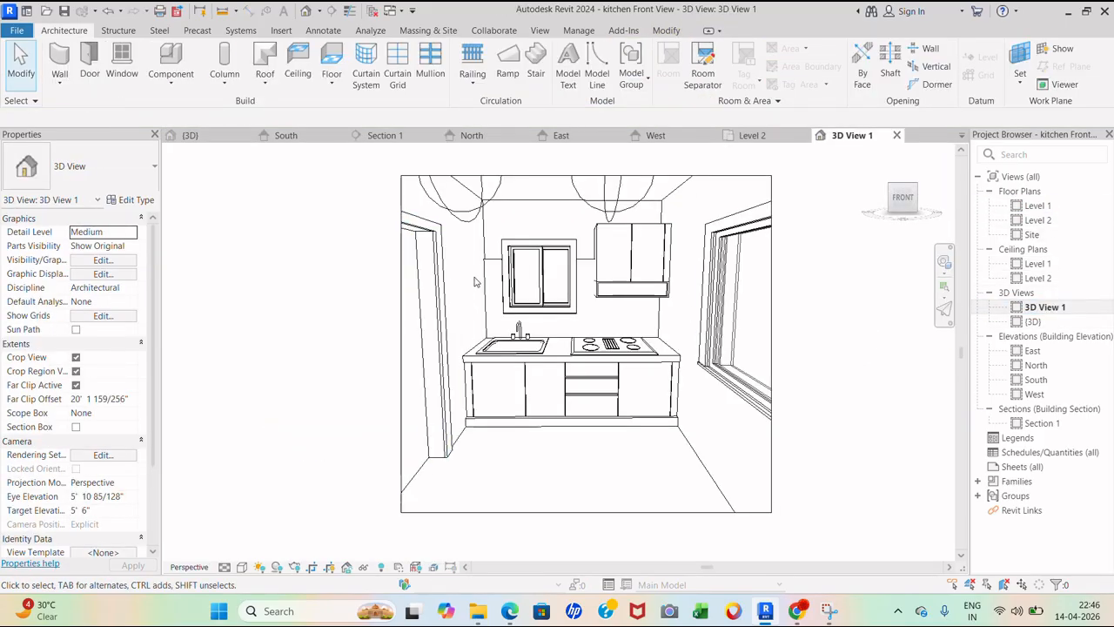
key(r)
key(r)
click(56, 44)
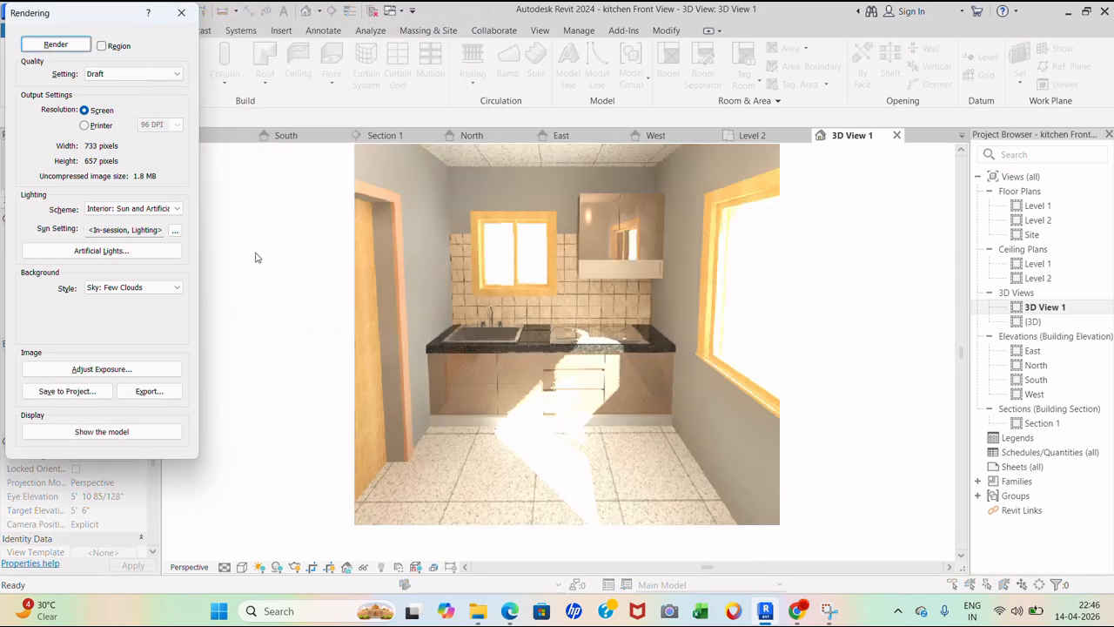
scroll(256, 270, up, 2)
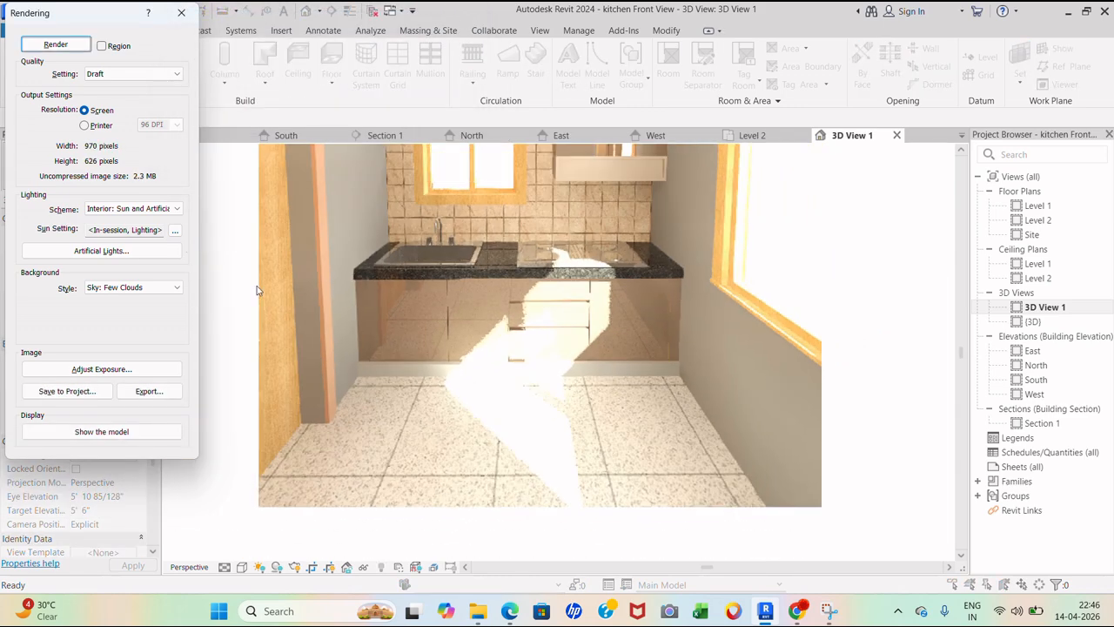
click(182, 13)
- Review the rendering settings again, then select the kitchen cabinet furniture
click(802, 345)
key(Escape)
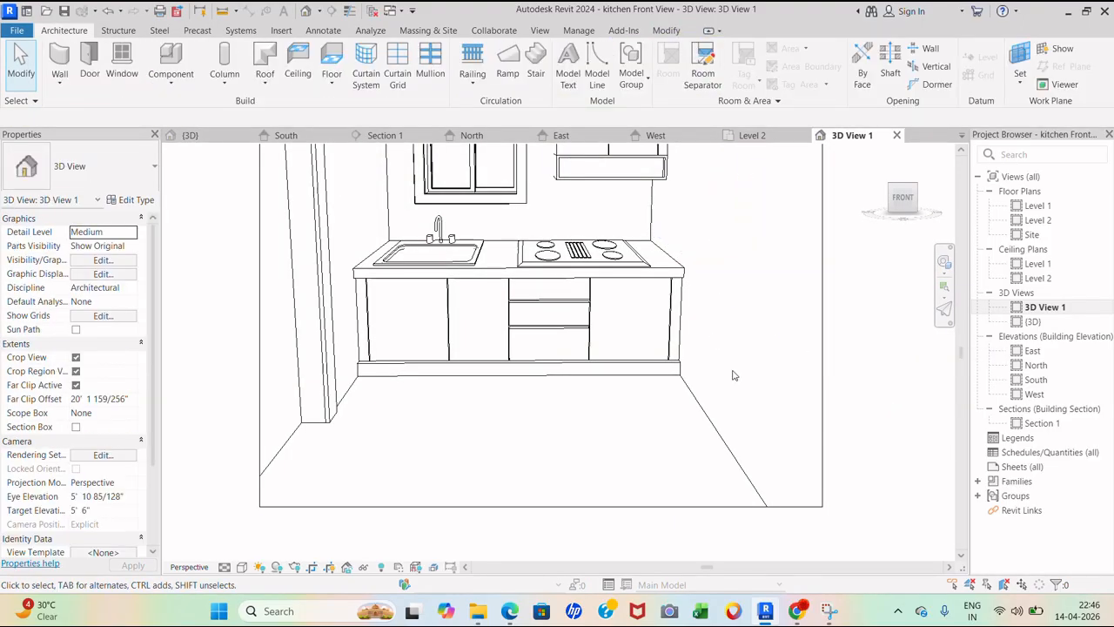
scroll(629, 406, down, 2)
key(r)
key(r)
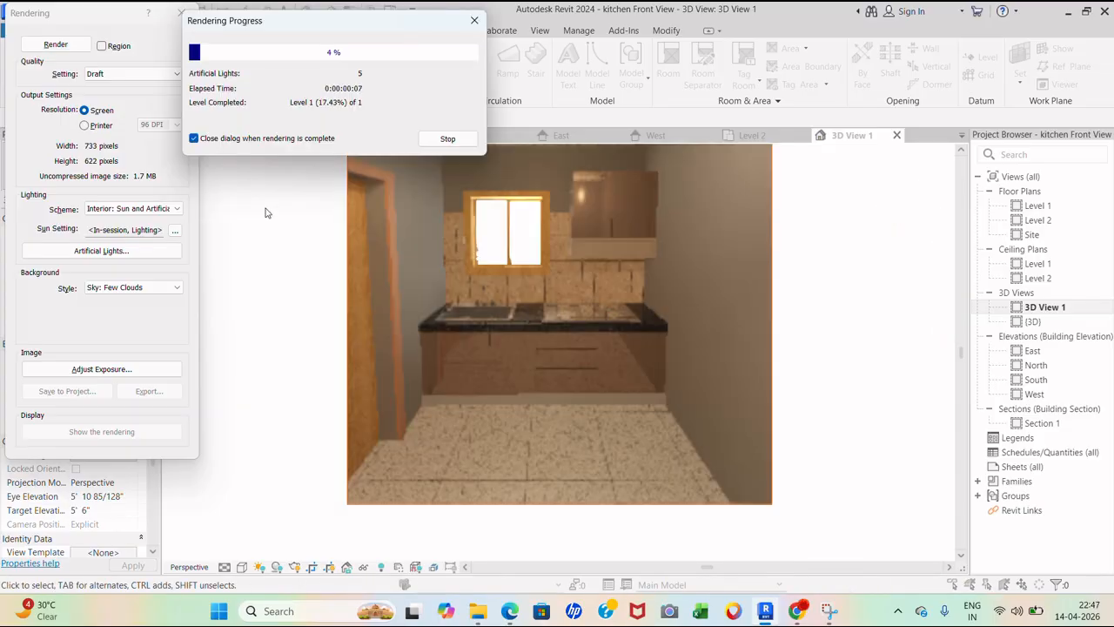
scroll(642, 386, up, 2)
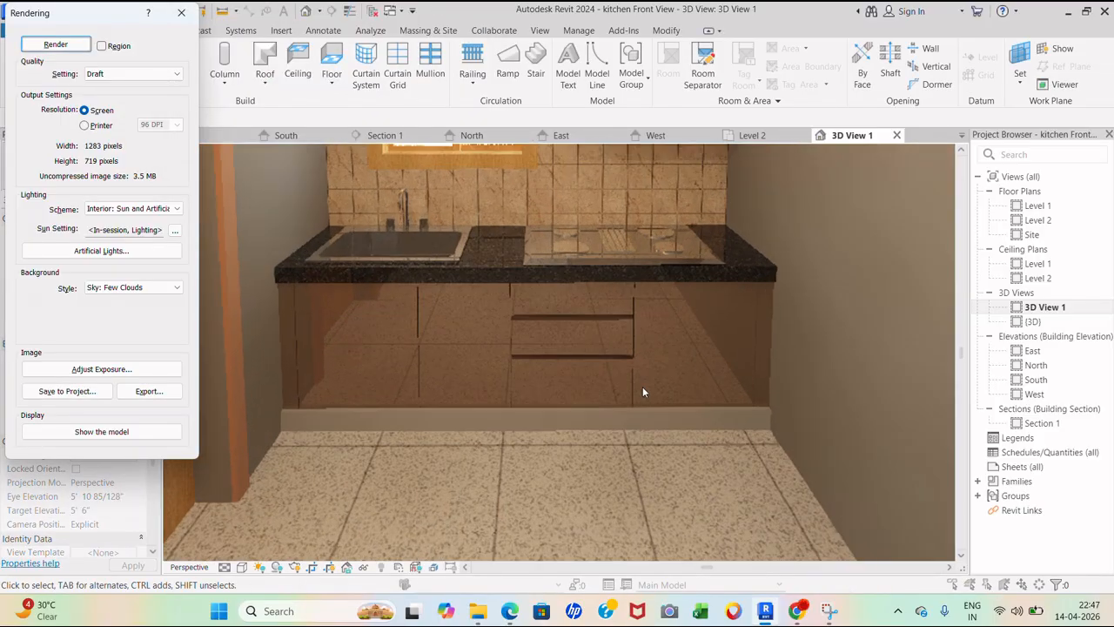
scroll(635, 388, down, 2)
key(Escape)
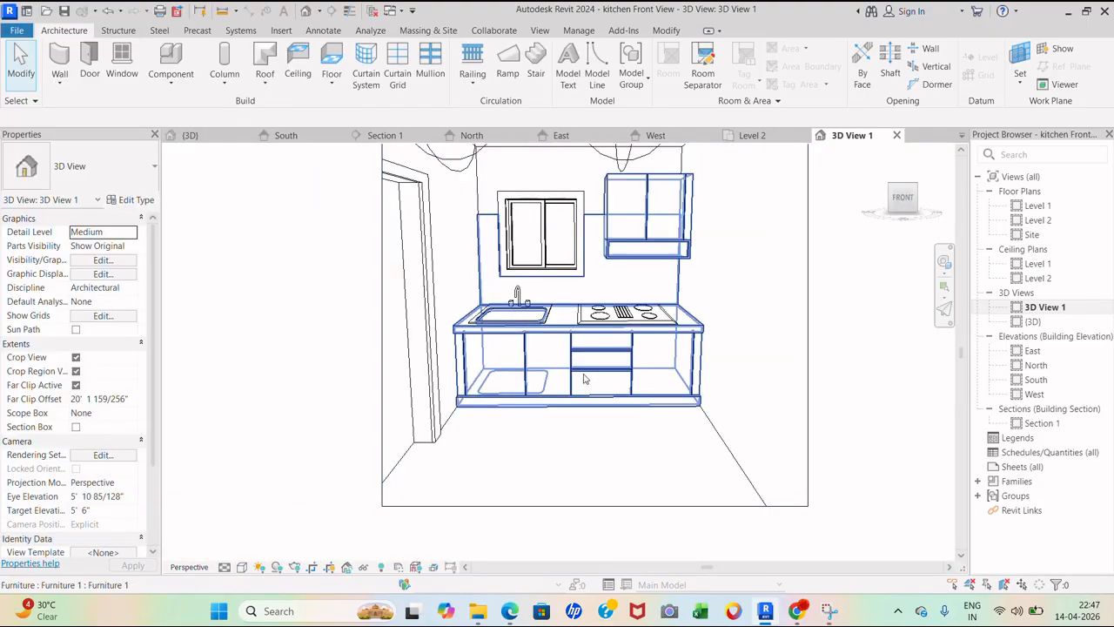
click(569, 370)
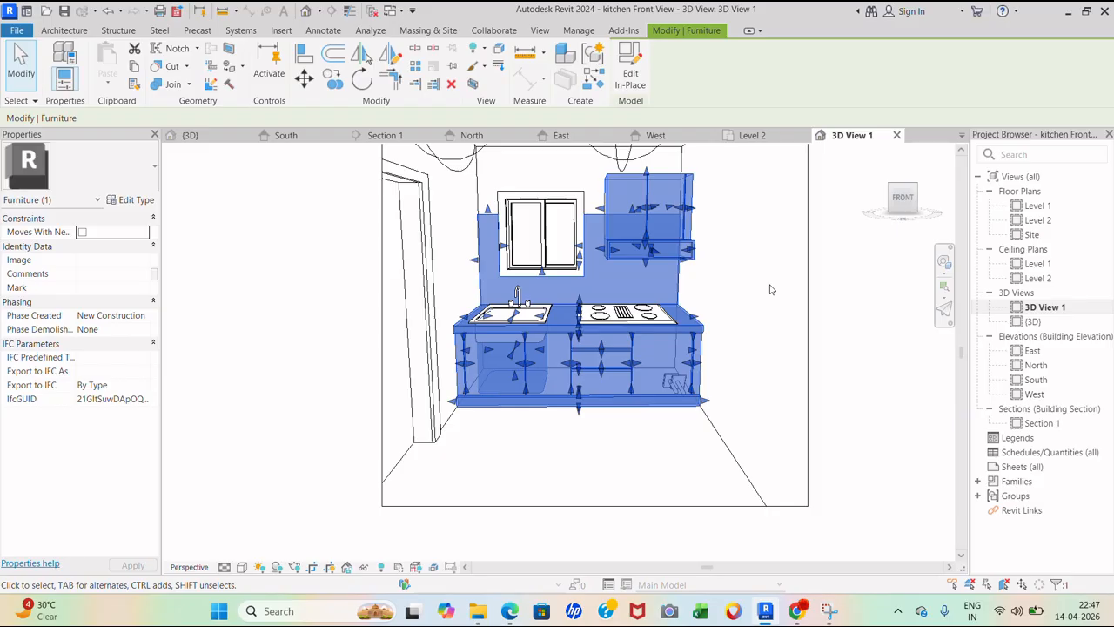
- Edit the kitchen furniture in place and open the upper cabinet's '2 cabinet' material
key(Escape)
scroll(647, 243, up, 1)
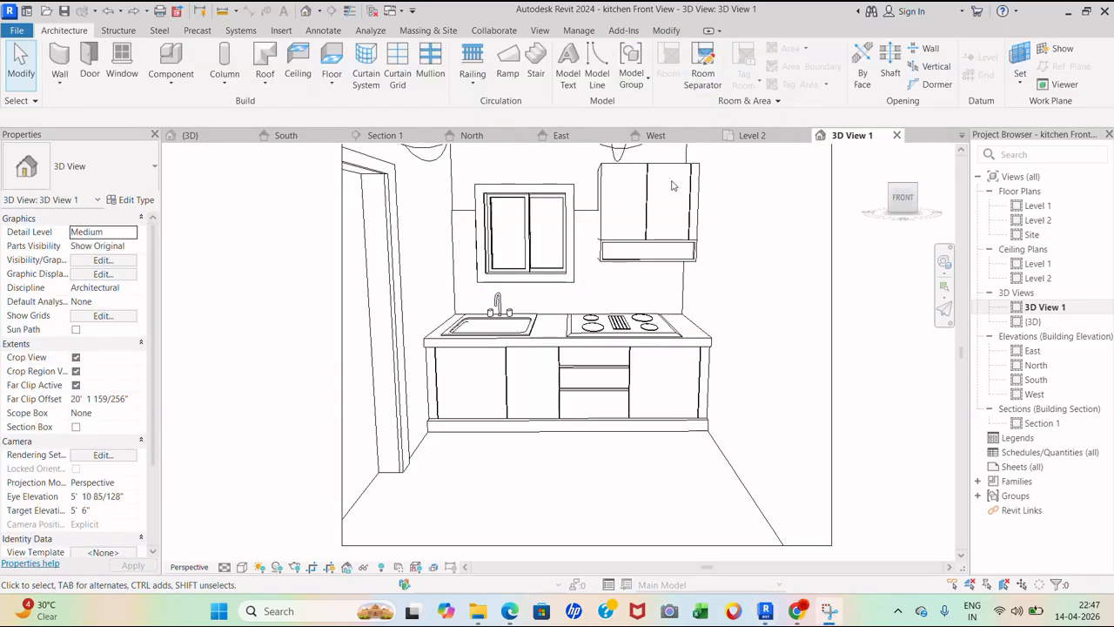
double_click(705, 358)
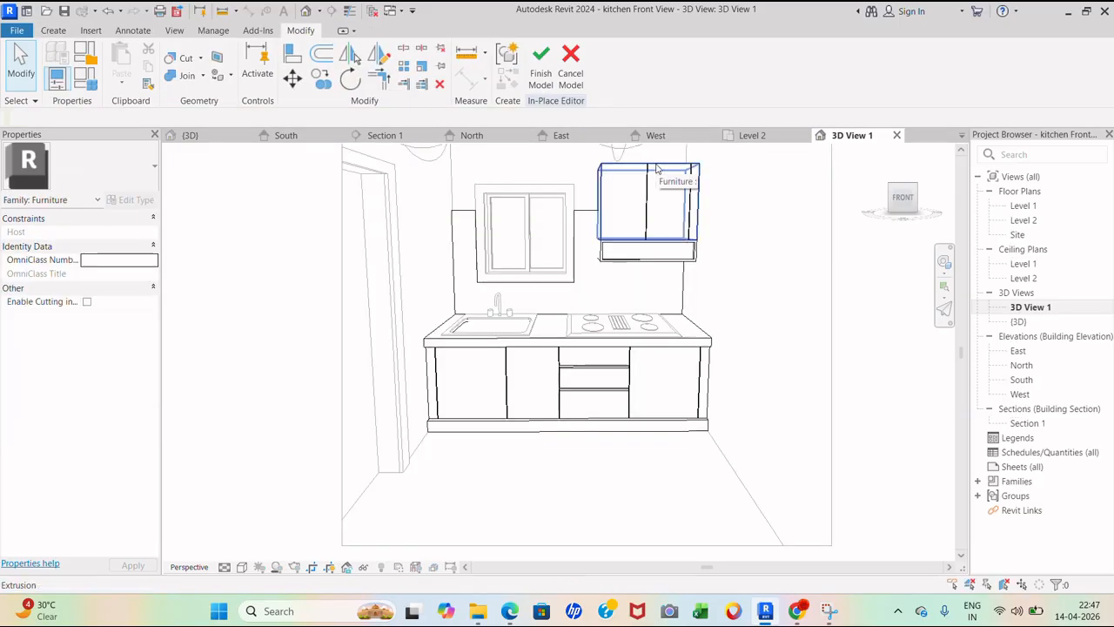
click(657, 168)
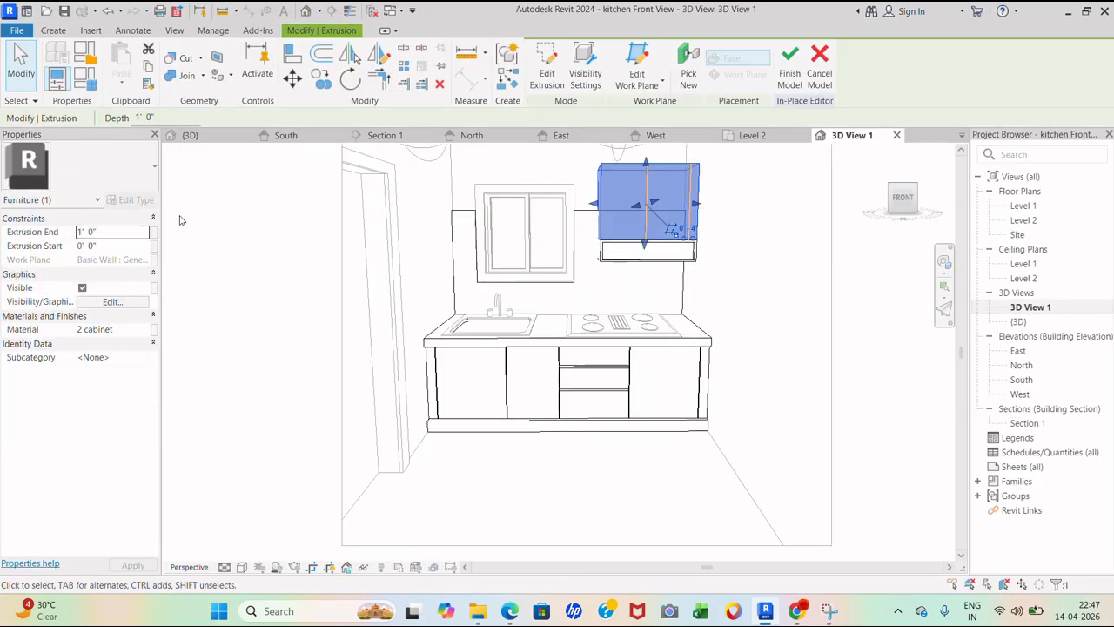
click(135, 334)
click(149, 330)
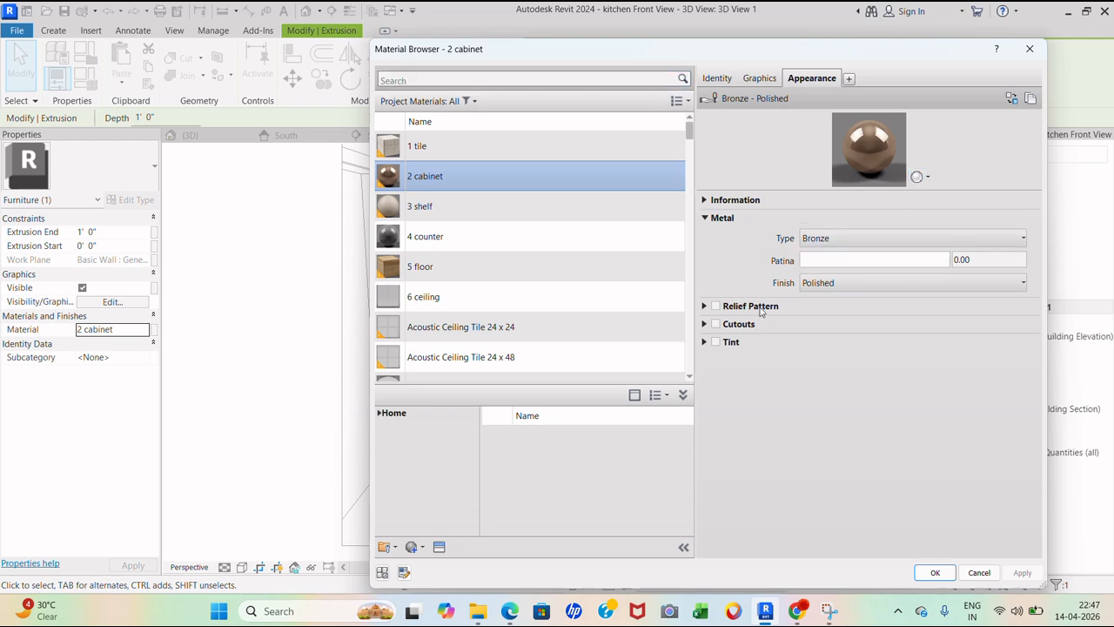
- Change the bronze finish from polished to Satin, apply it, and finish the in-place model
click(865, 282)
click(938, 335)
click(940, 283)
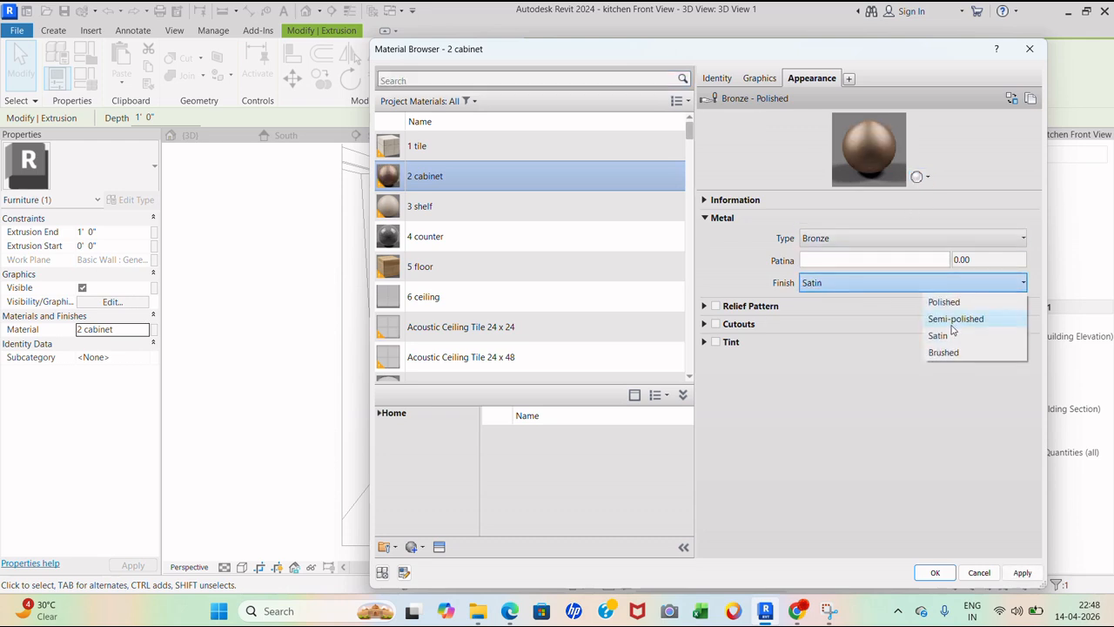
click(955, 320)
click(1020, 574)
click(937, 573)
click(783, 315)
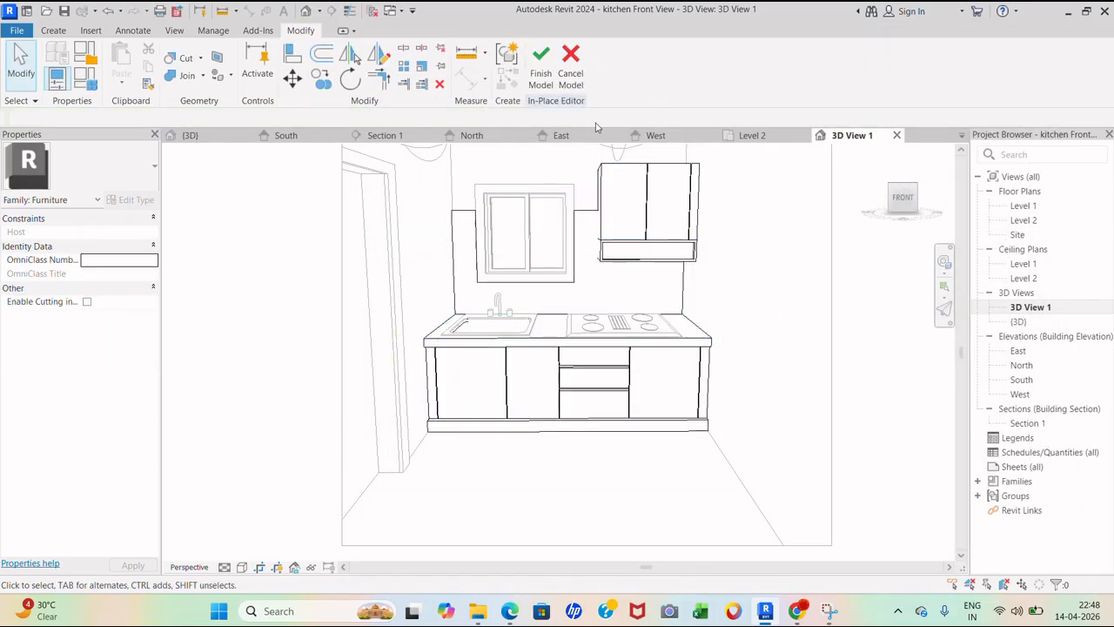
click(541, 86)
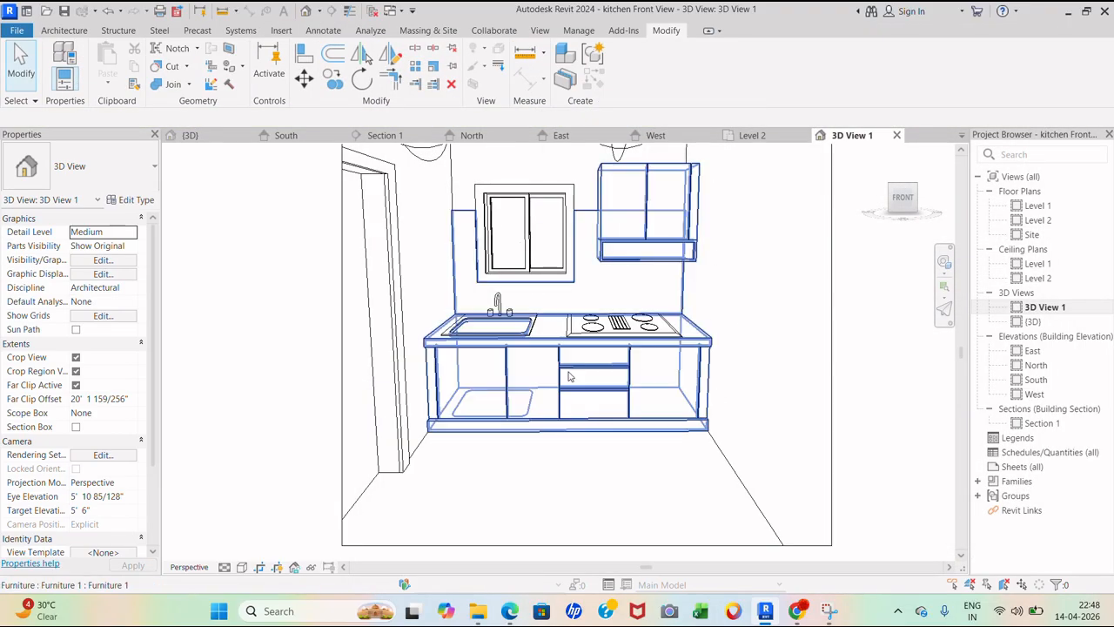
- Render the kitchen view at Draft quality with Interior: Sun and Artificial lighting, then switch to the Level 1 ceiling plan
shift+middle_drag(566, 383, 721, 285)
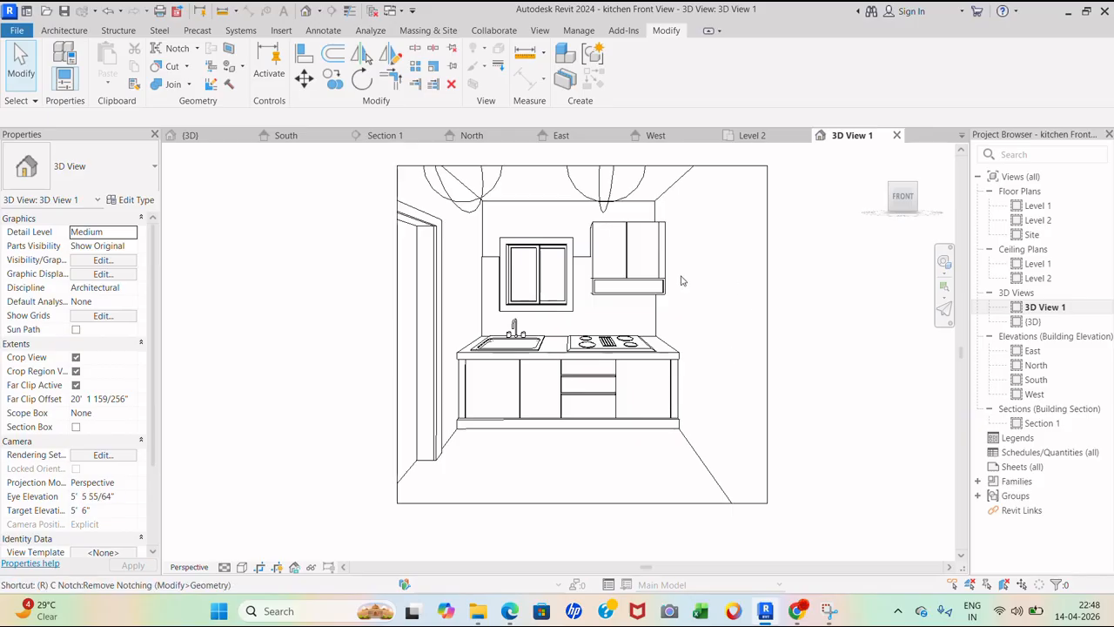
key(r)
key(r)
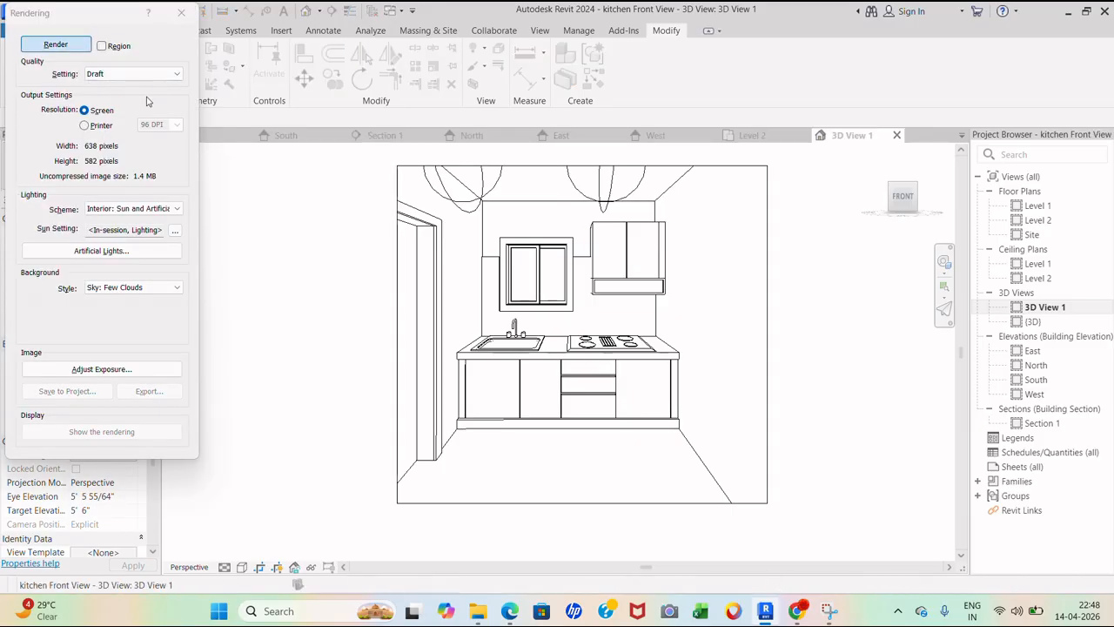
key(Return)
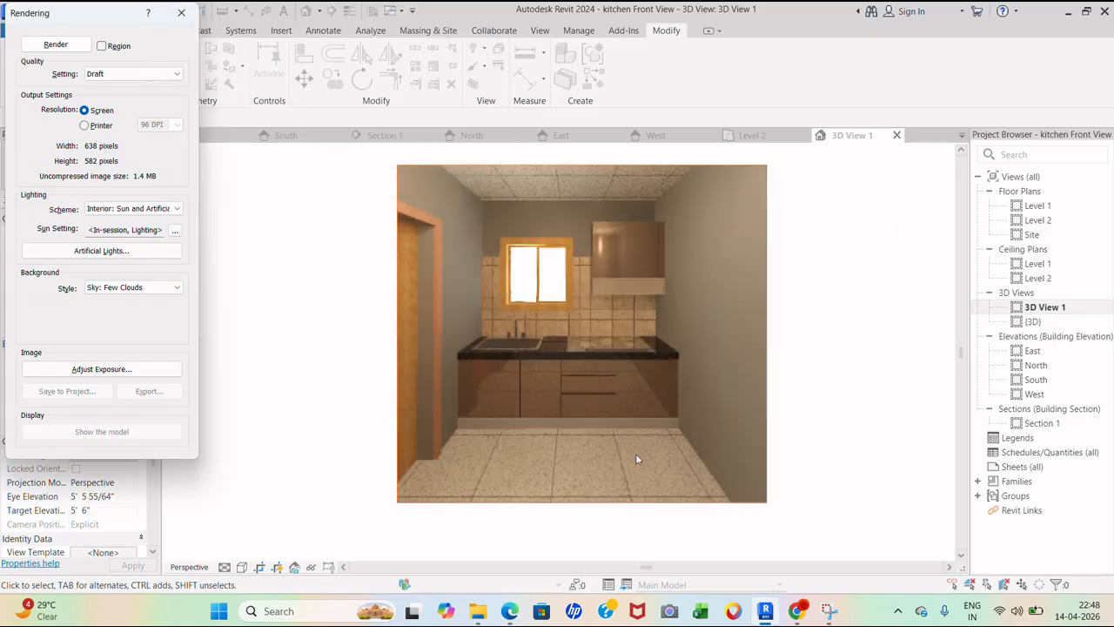
scroll(635, 453, up, 3)
scroll(610, 498, down, 2)
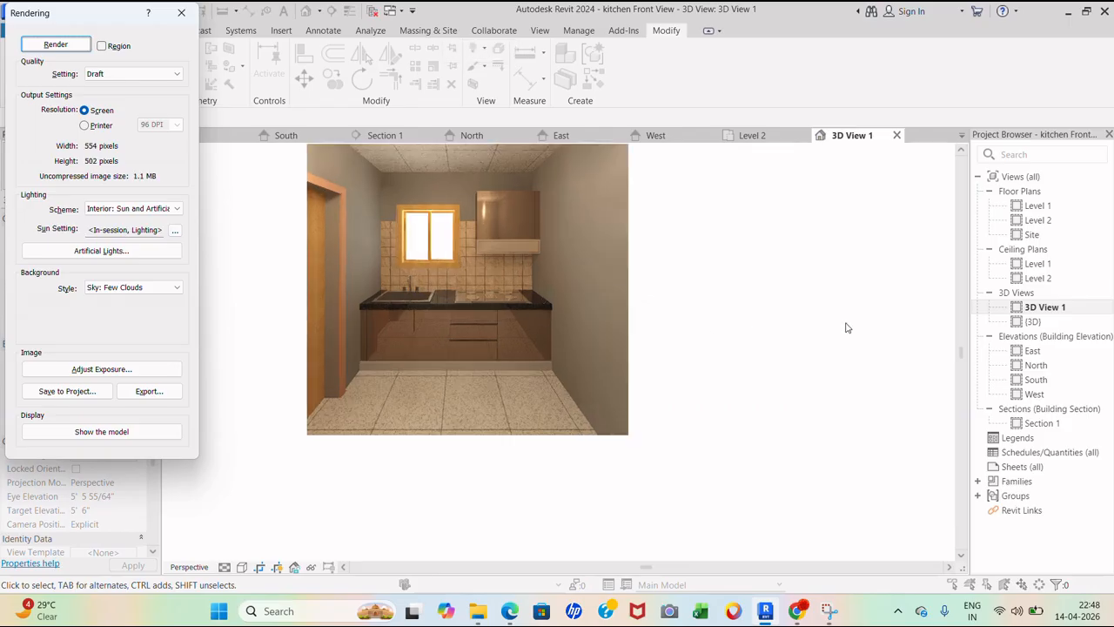
scroll(701, 191, up, 4)
scroll(701, 207, down, 1)
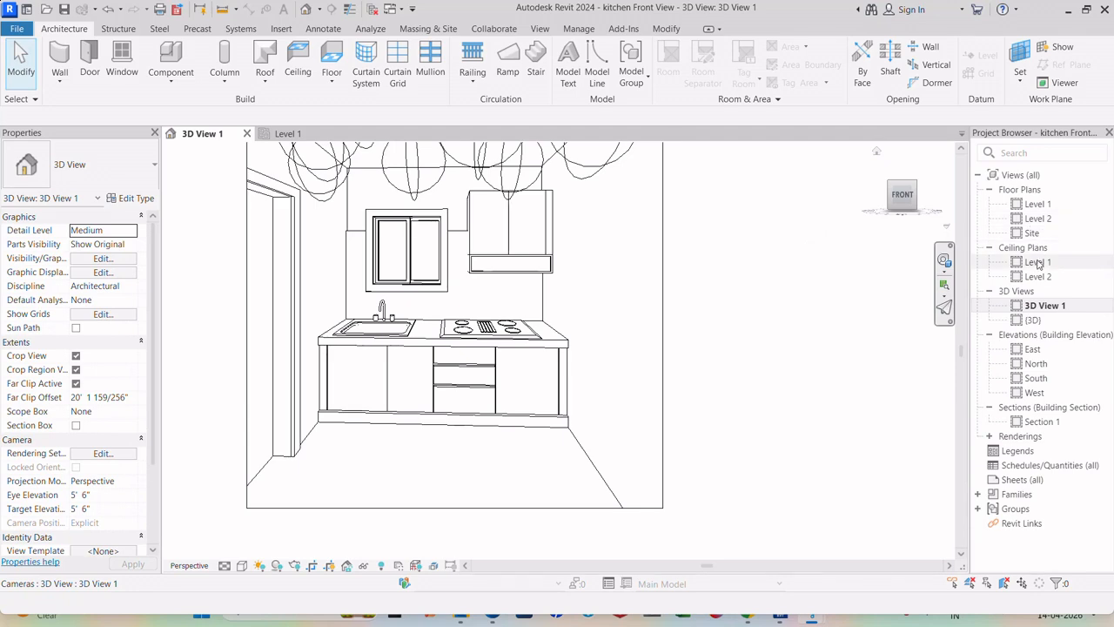
double_click(1038, 262)
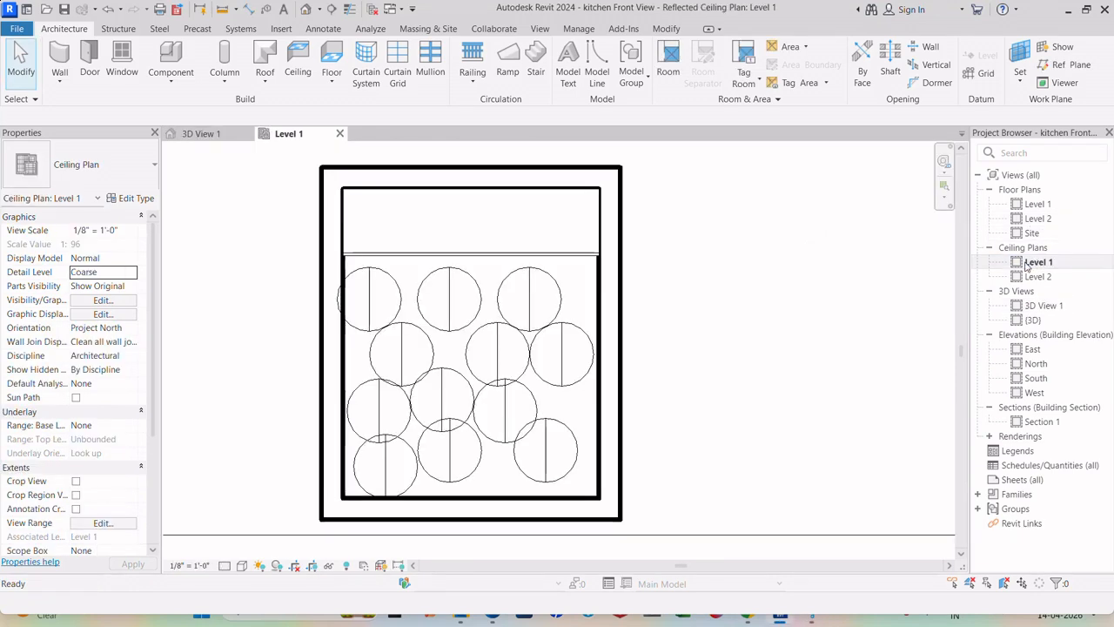
- Check the fixture type of one studio ceiling light on the Level 1 ceiling plan
click(551, 276)
click(84, 174)
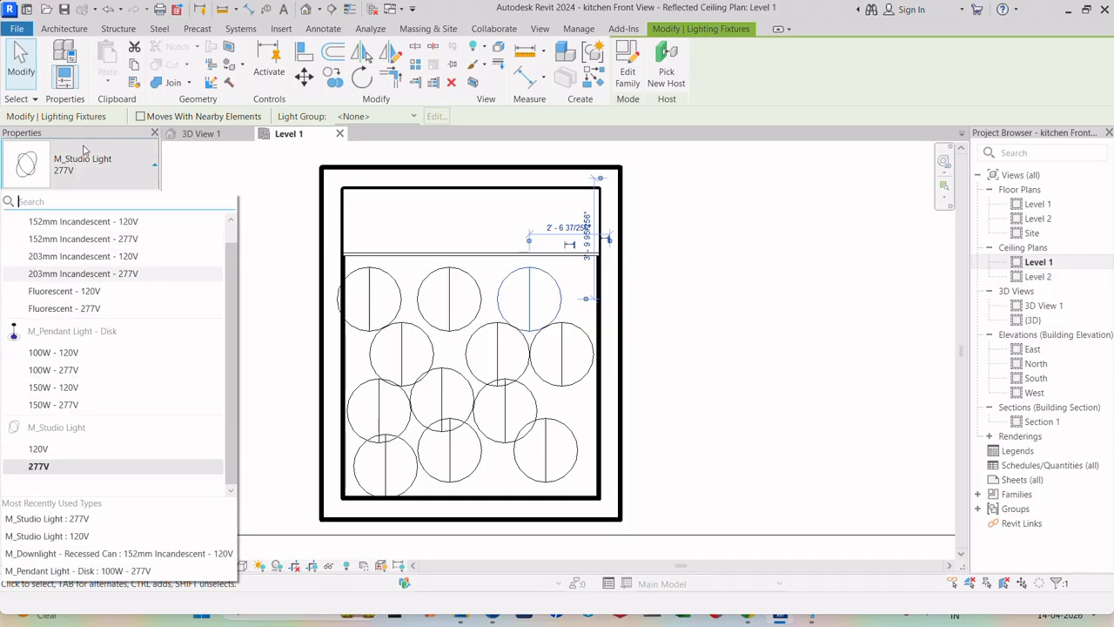
click(85, 151)
click(570, 285)
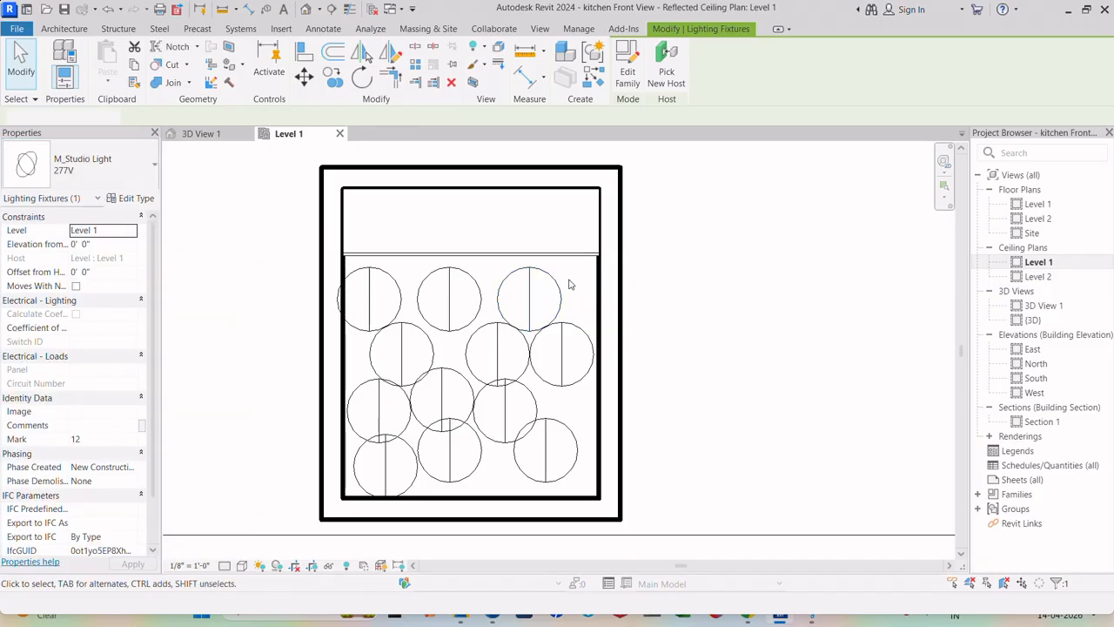
- Look over the Level 1 floor plan, then return to 3D View 1 for rendering
double_click(1060, 206)
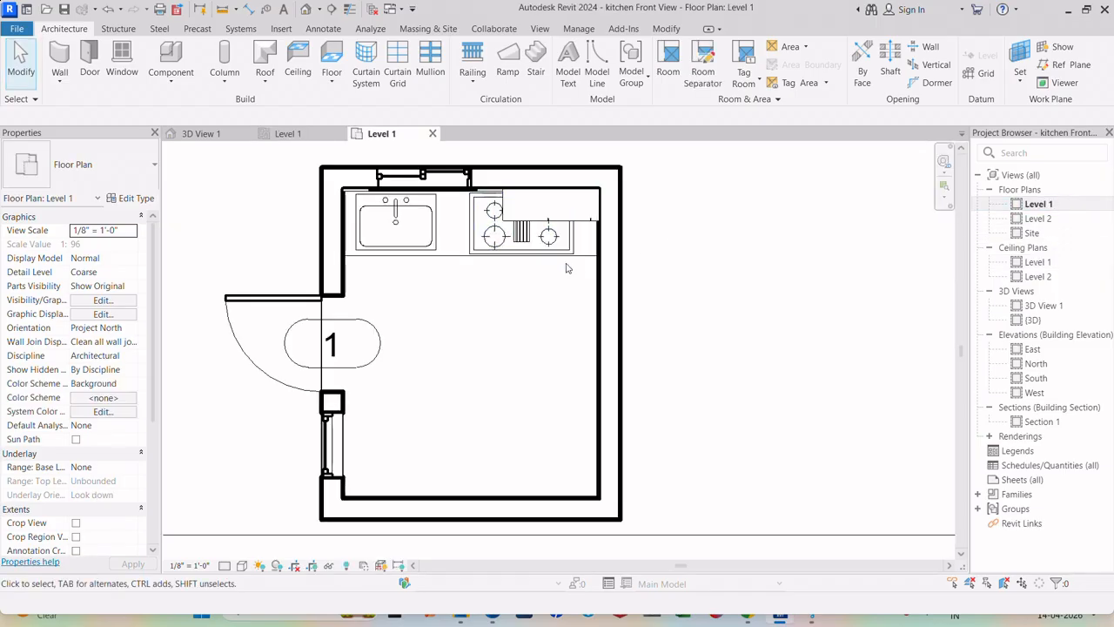
double_click(1043, 306)
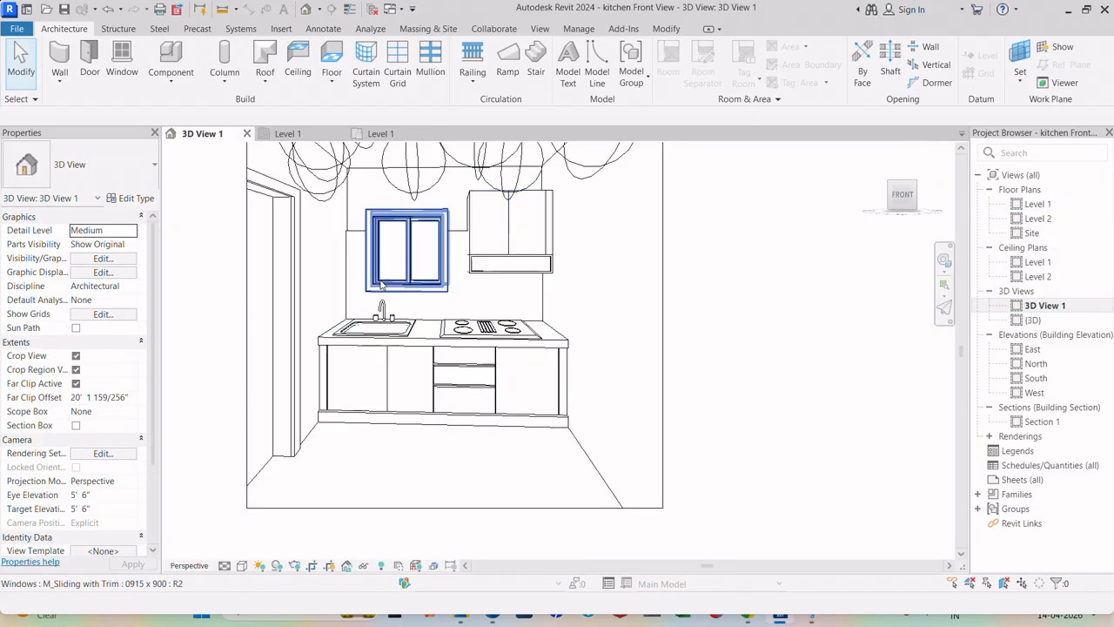
scroll(380, 285, down, 2)
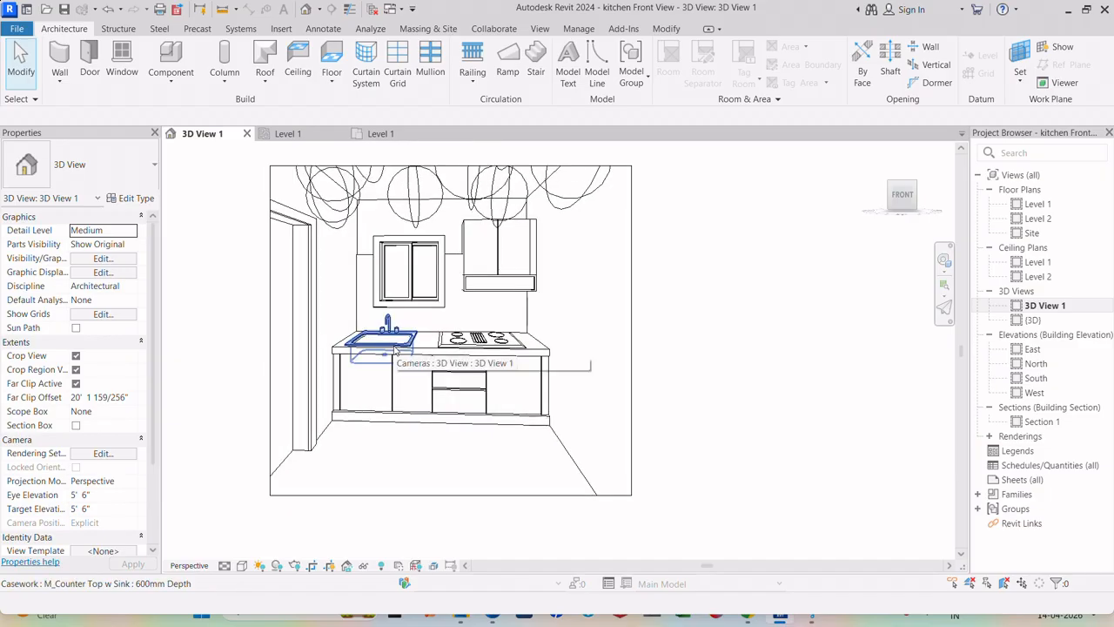
key(r)
key(r)
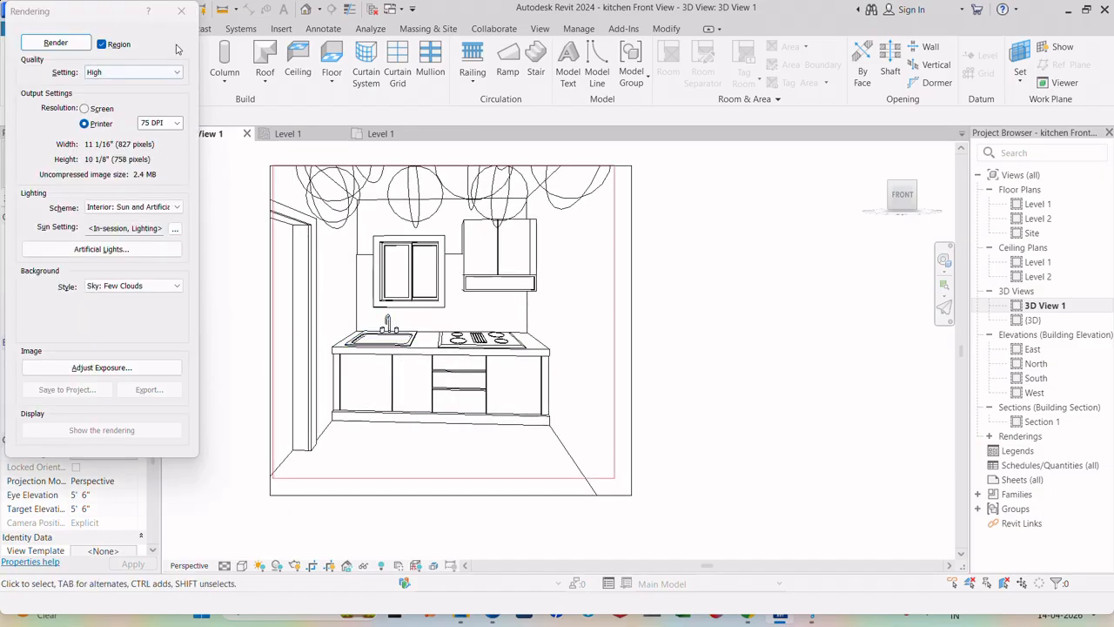
- Set render Quality to High and Printer resolution to 75 DPI, and select the crop boundary
click(180, 11)
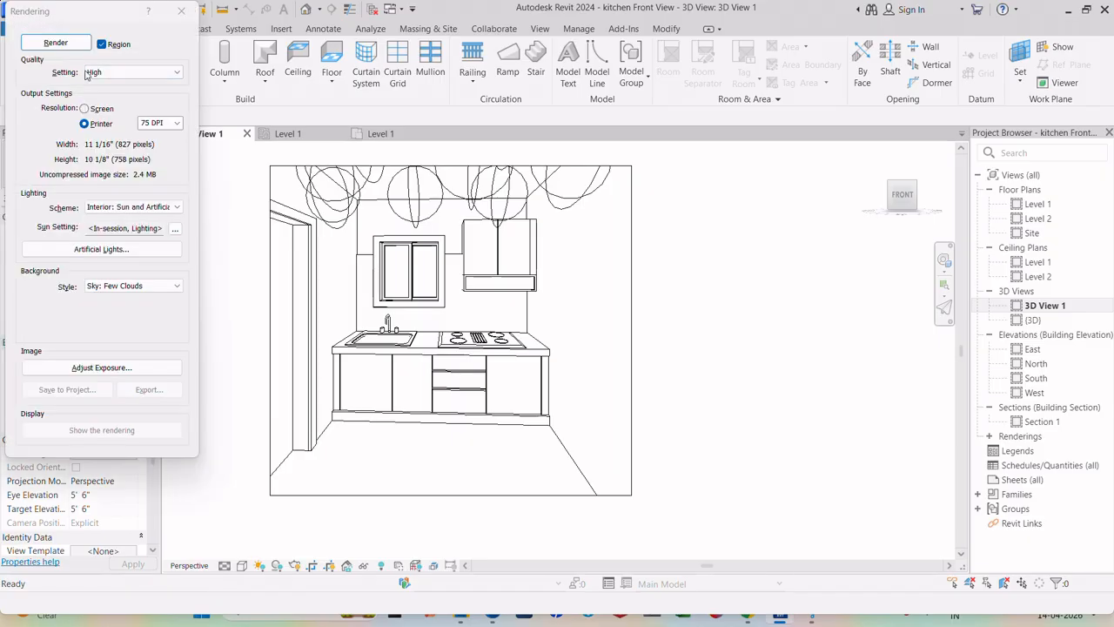
click(92, 72)
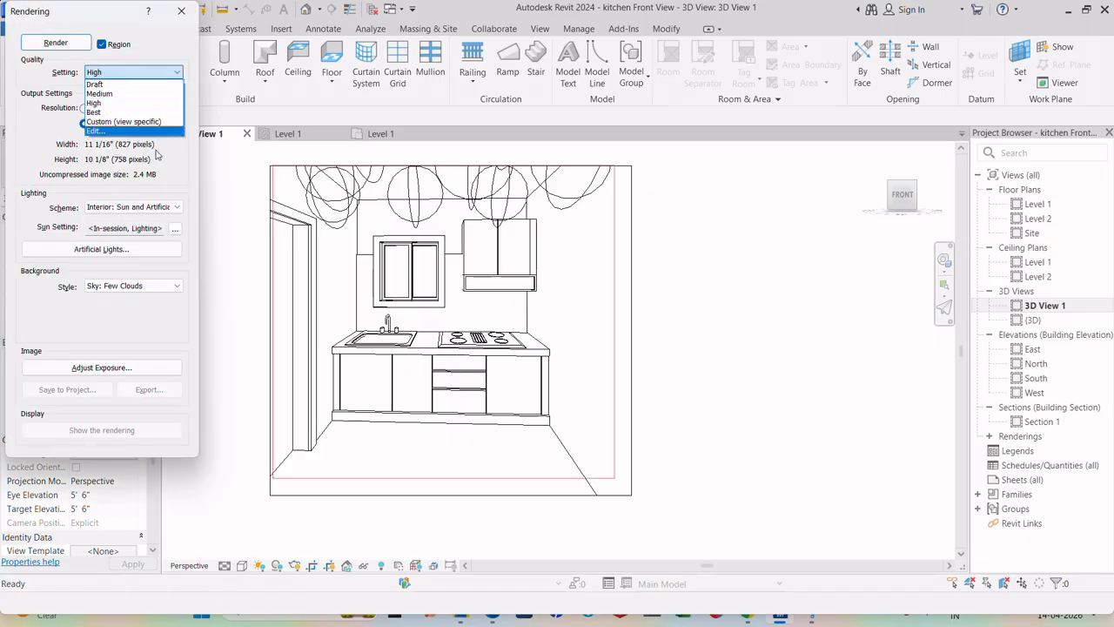
click(188, 164)
click(164, 123)
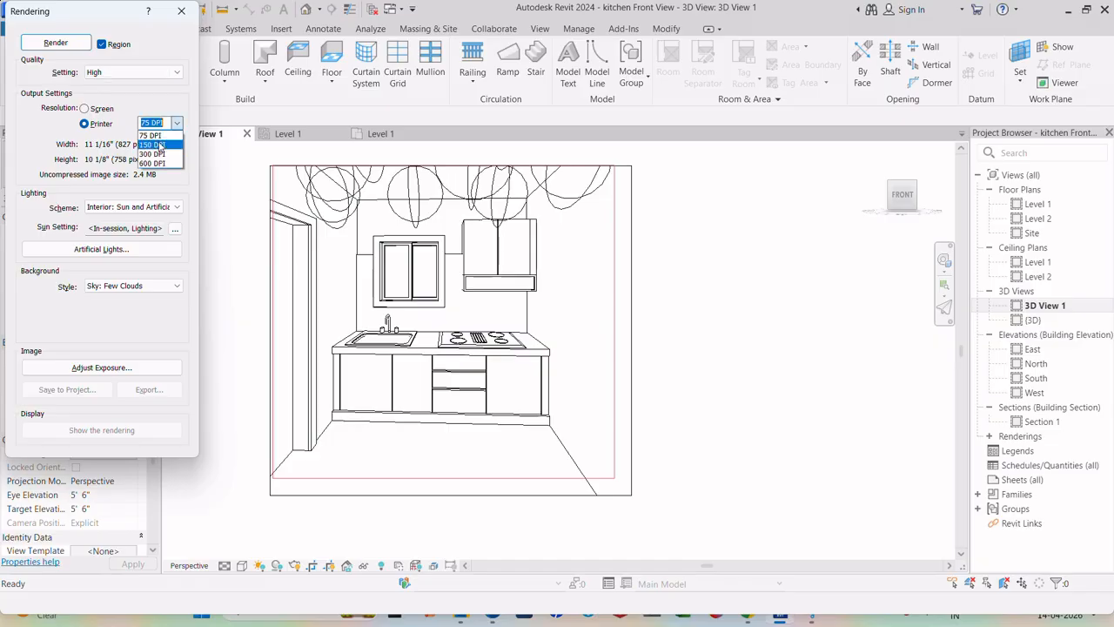
click(165, 123)
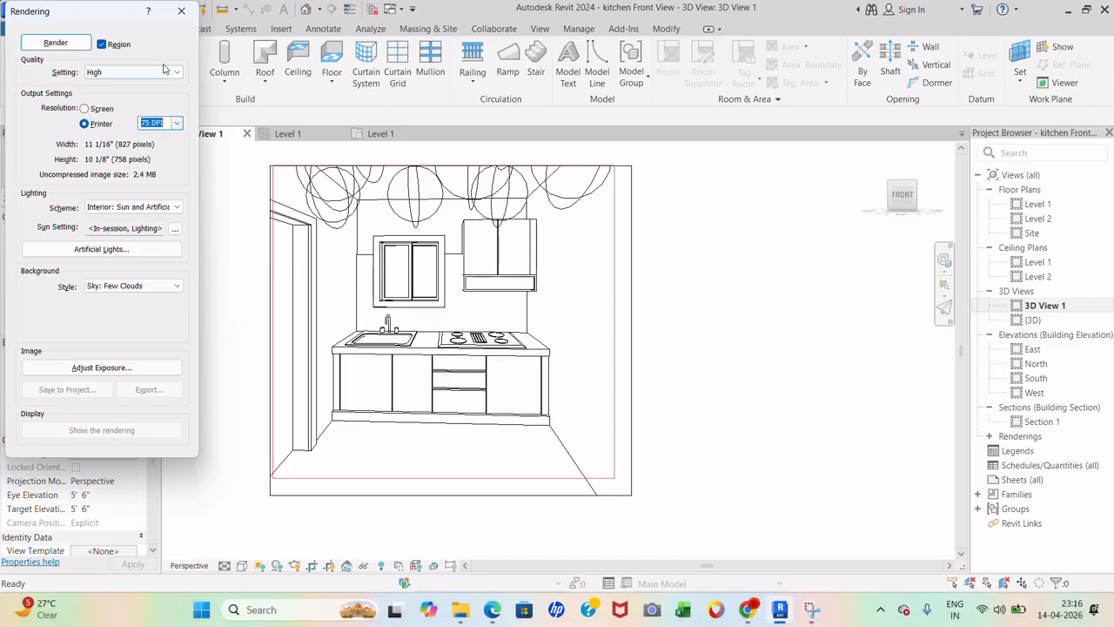
click(280, 165)
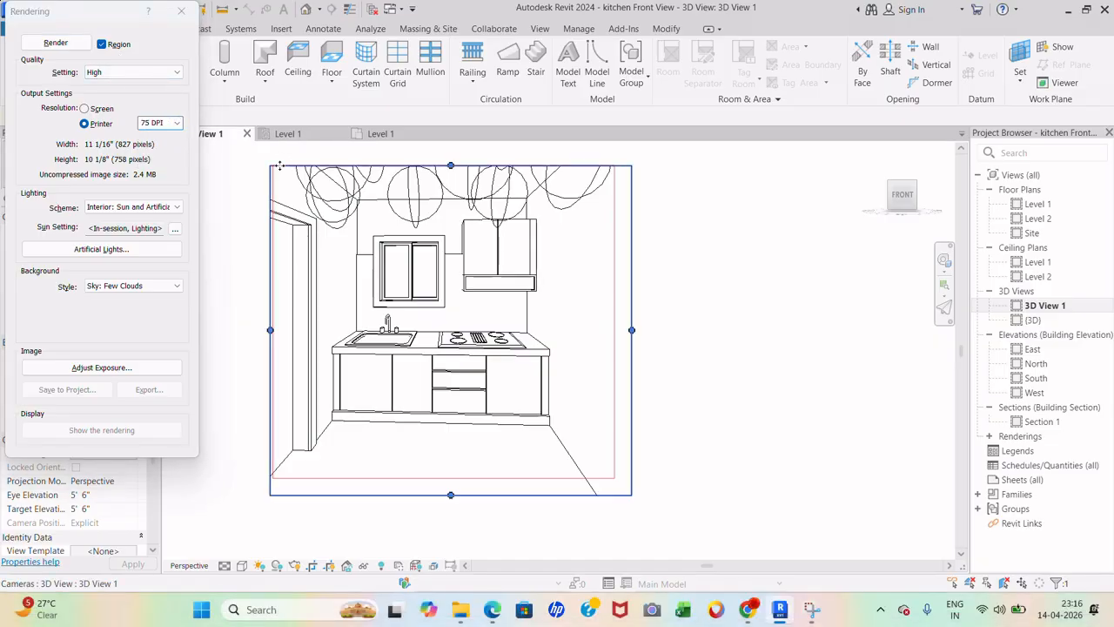